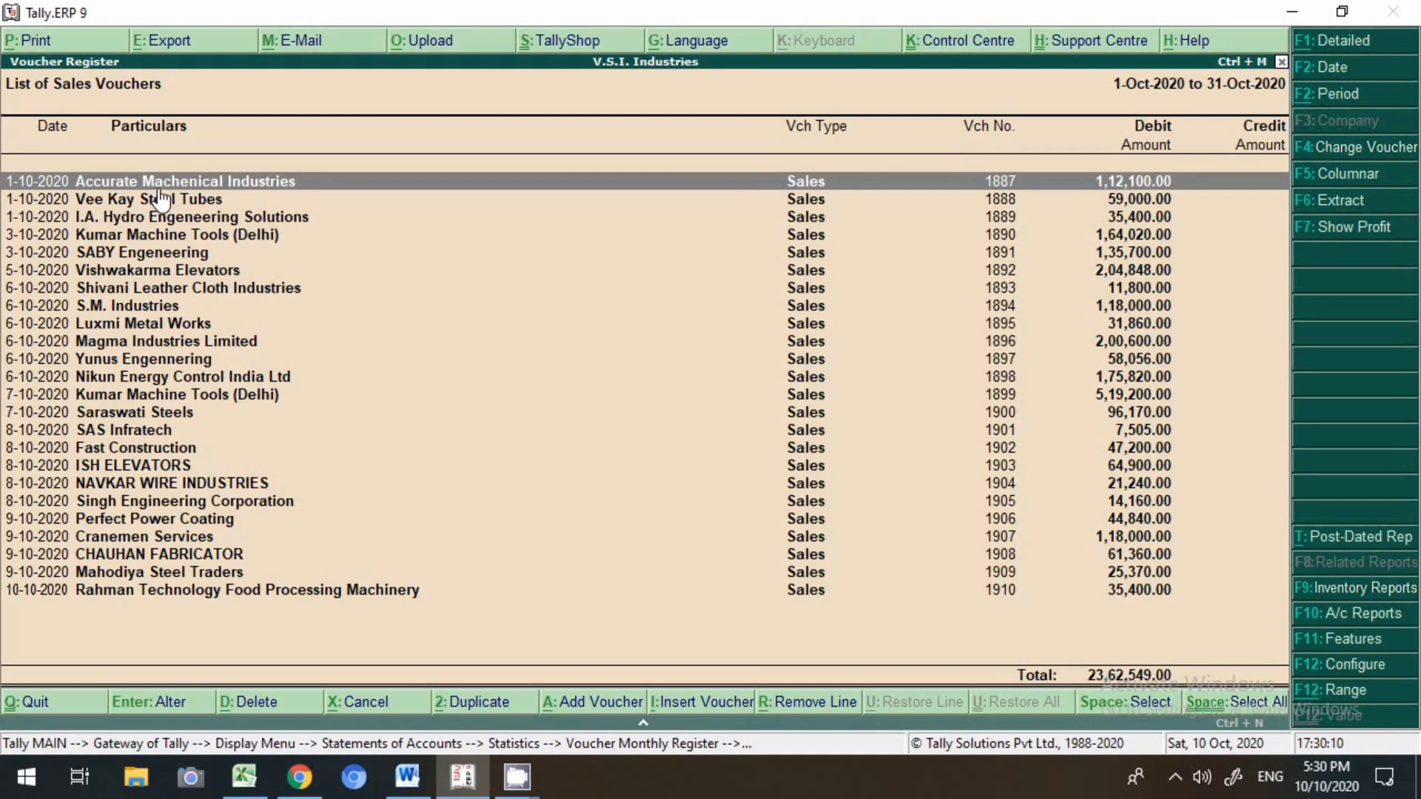
# - Open the Accurate Machenical Industries sales voucher and check the party ledger's bill-by-bill balance setting, quitting the ledger without saving
pyautogui.press('Return')
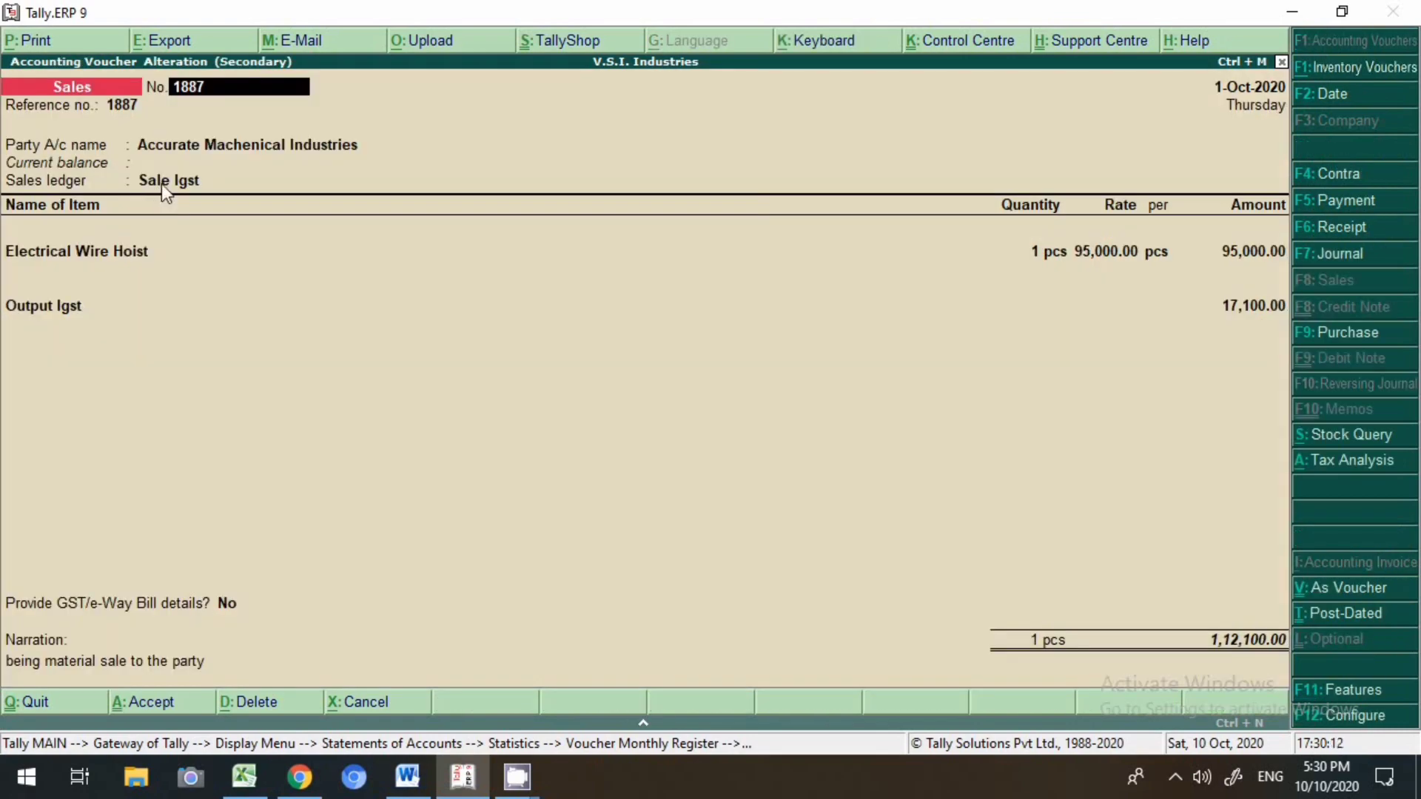
pyautogui.click(214, 146)
pyautogui.hotkey('ctrl', 'Return')
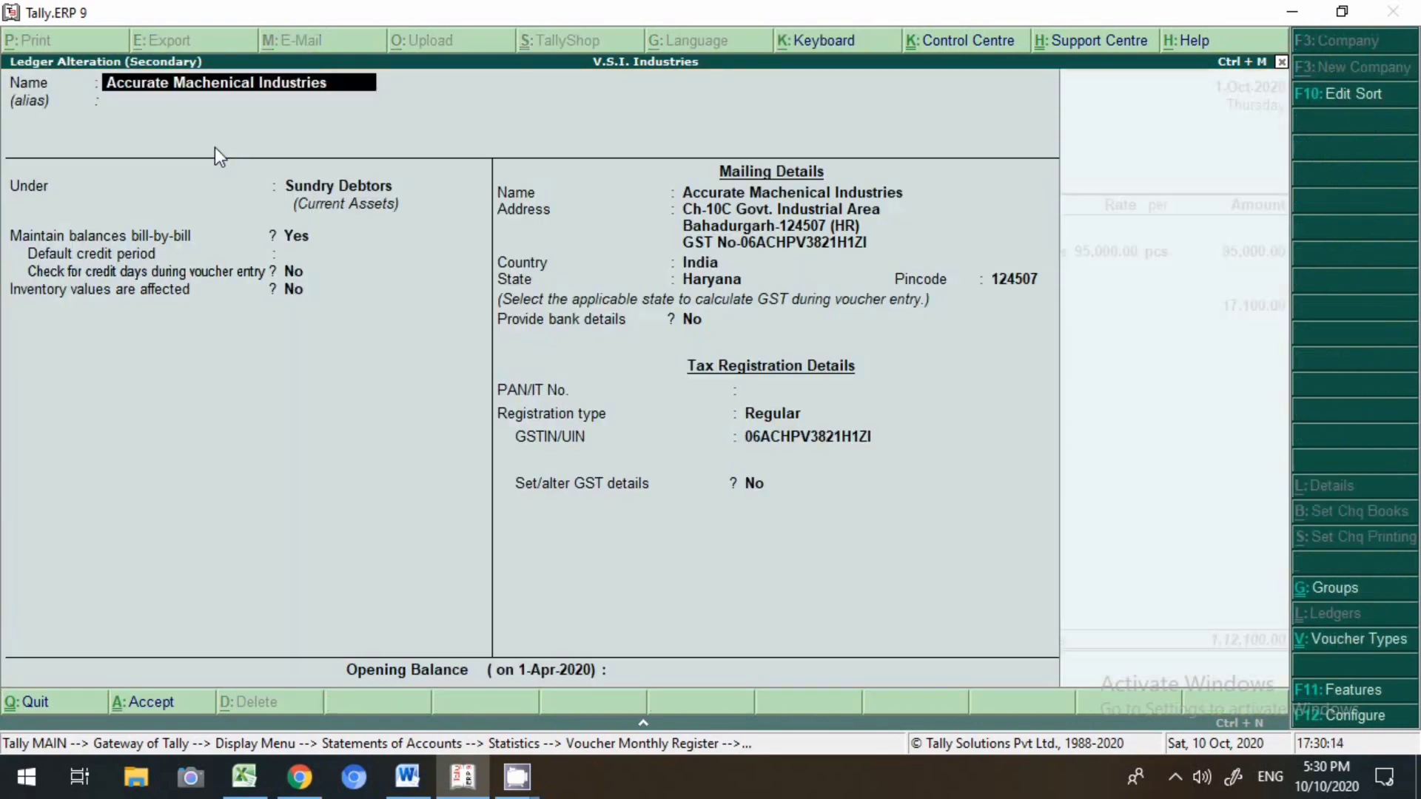
pyautogui.press('Return')
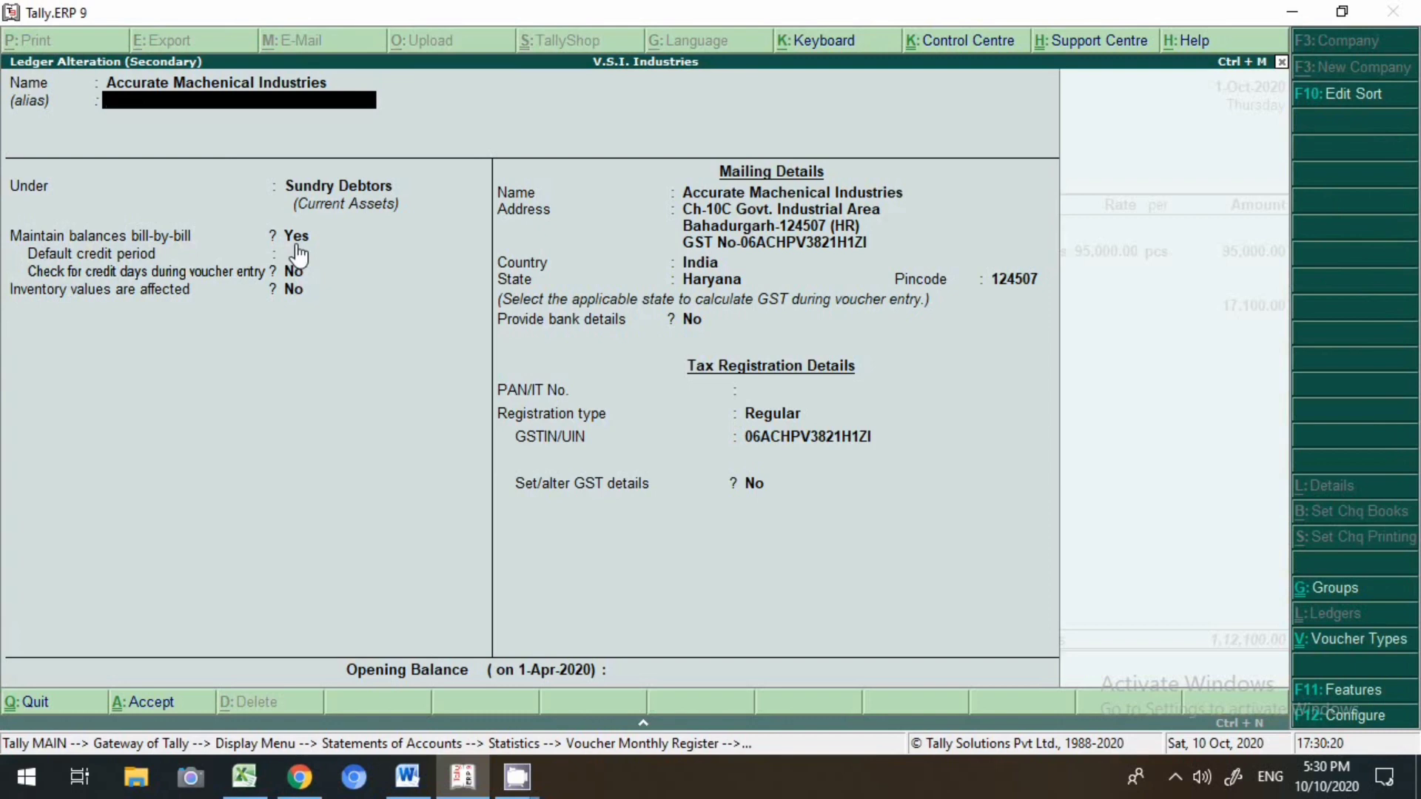
pyautogui.press('Escape')
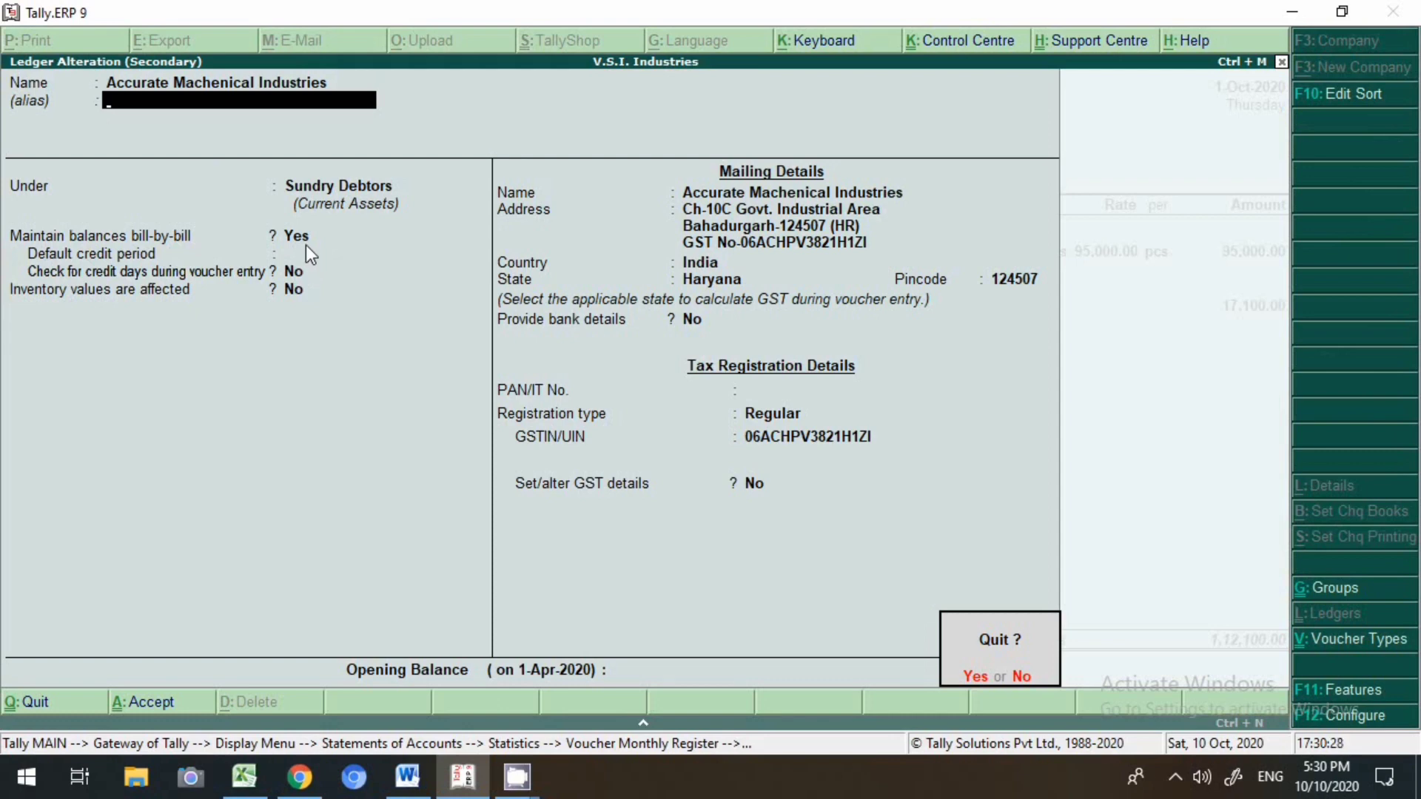
pyautogui.press('Return')
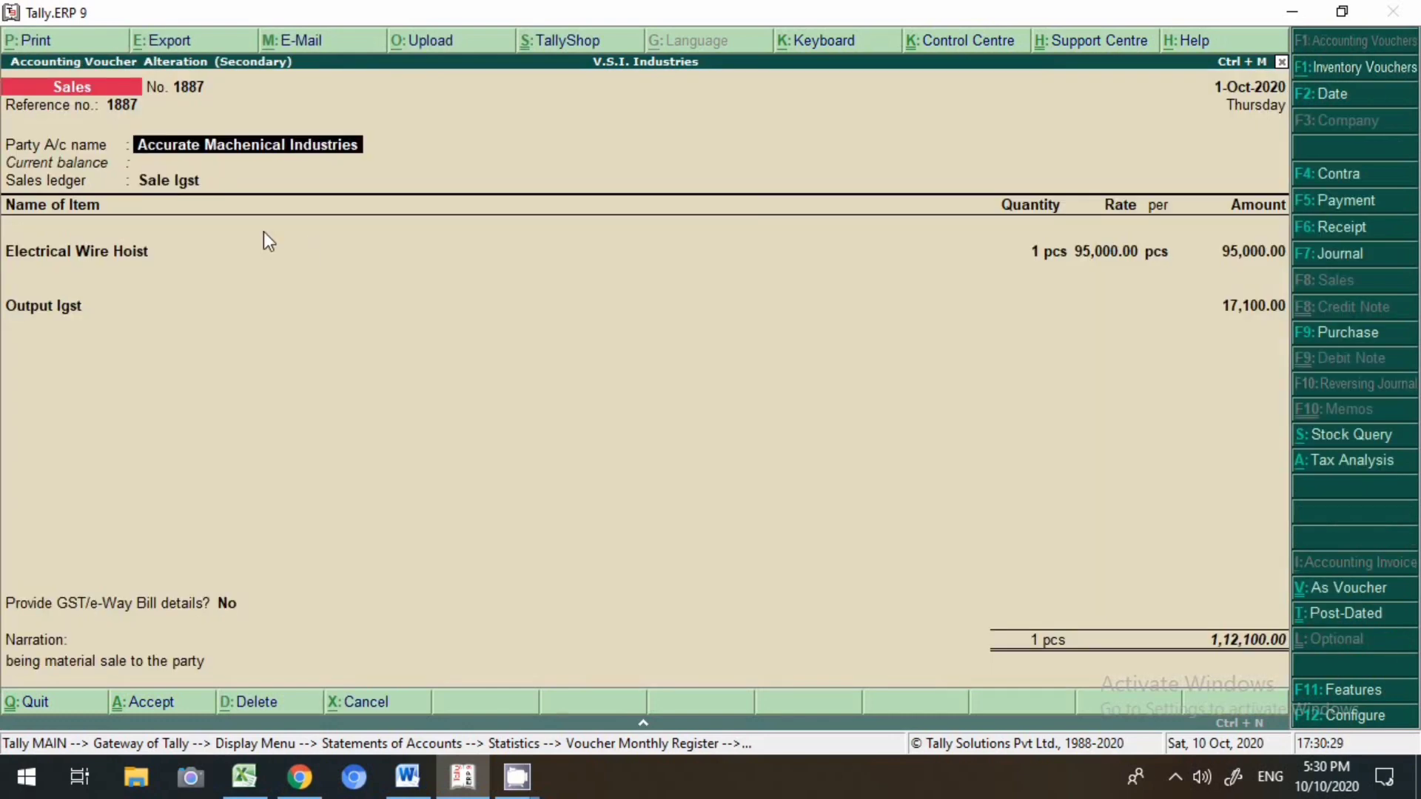
# - View the adjustment methods in the bill-wise details for this voucher's total, then return to the voucher without changes
pyautogui.click(1192, 641)
pyautogui.press('Return')
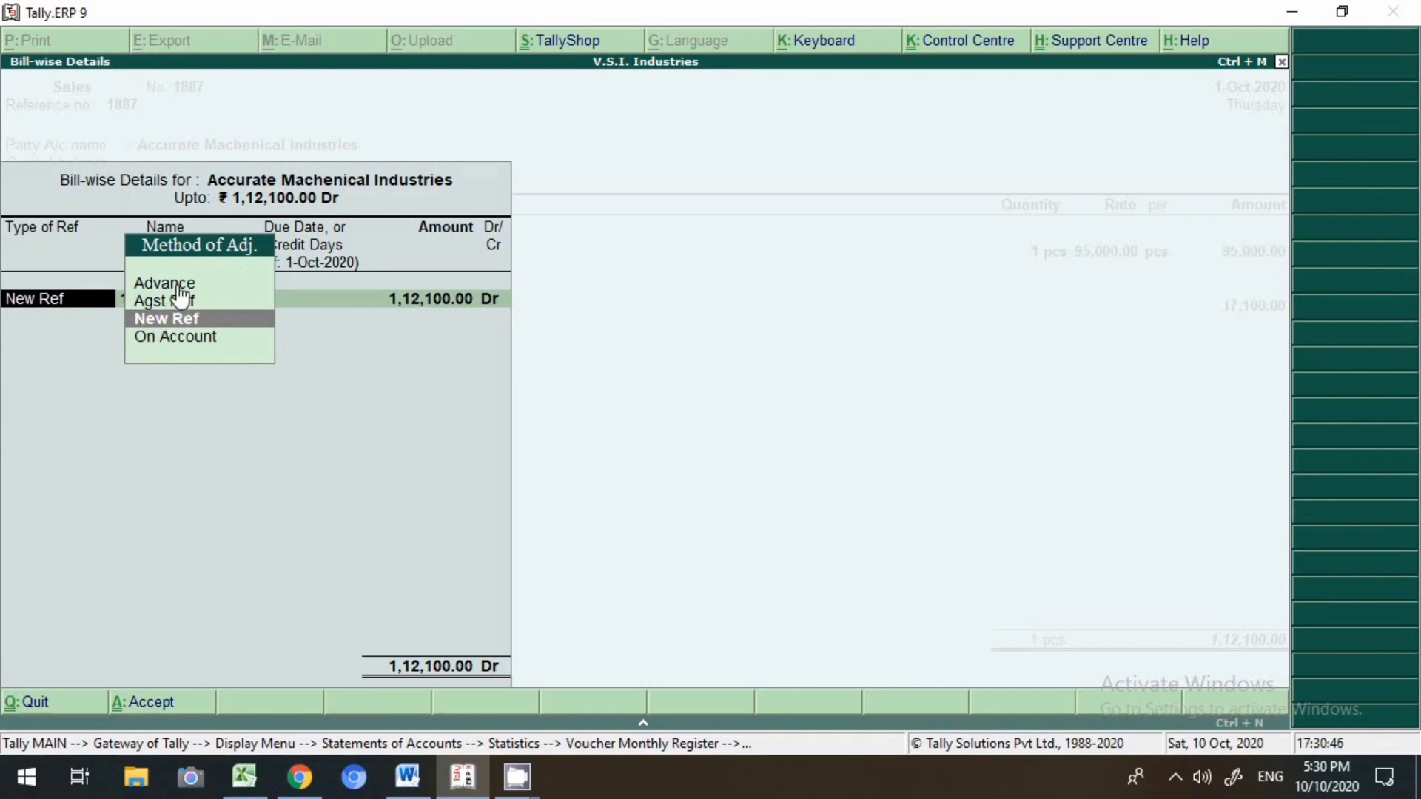
pyautogui.press('Escape')
pyautogui.press('Return')
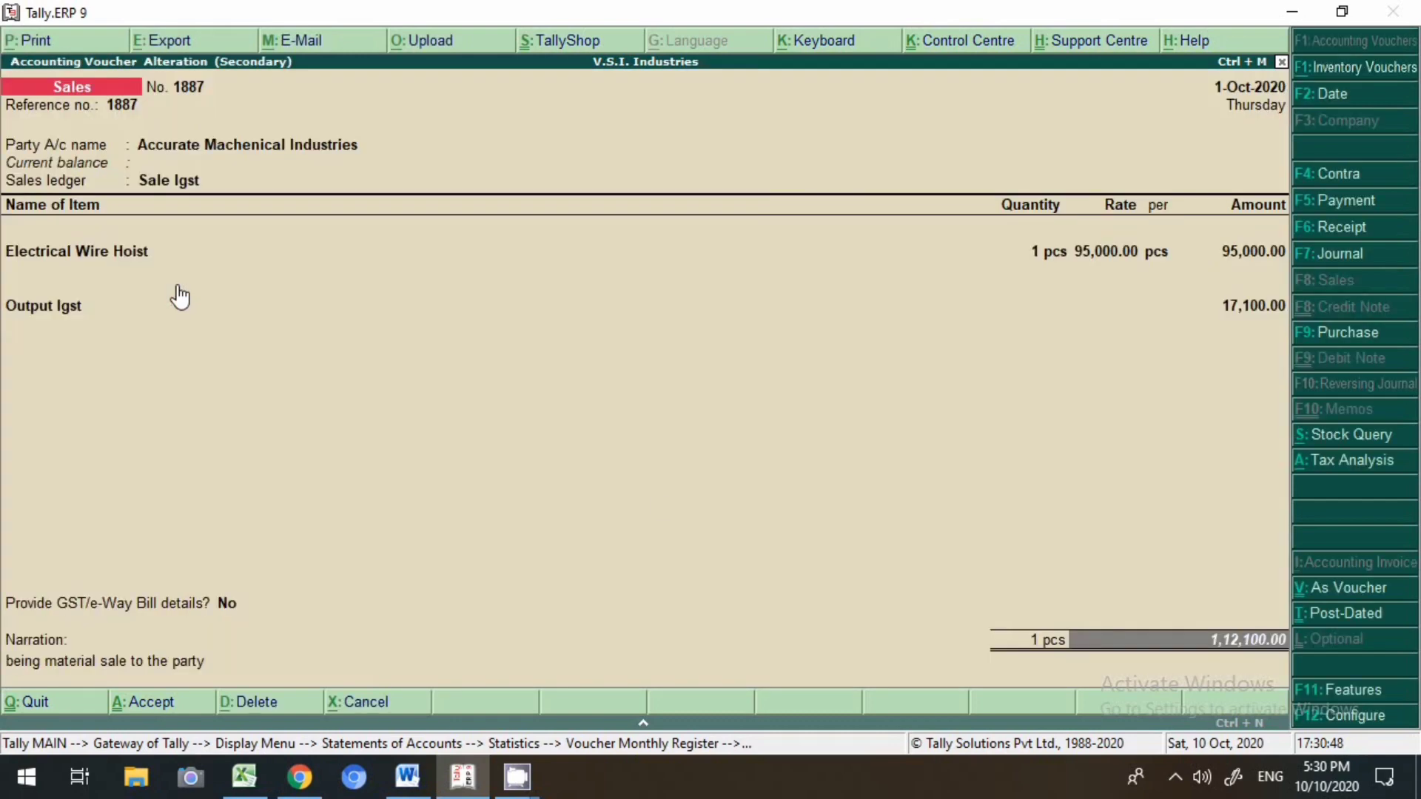
# - Set "Use defaults for bill allocations" to No in the sales invoice configuration and accept the remaining options as they are
pyautogui.click(1324, 718)
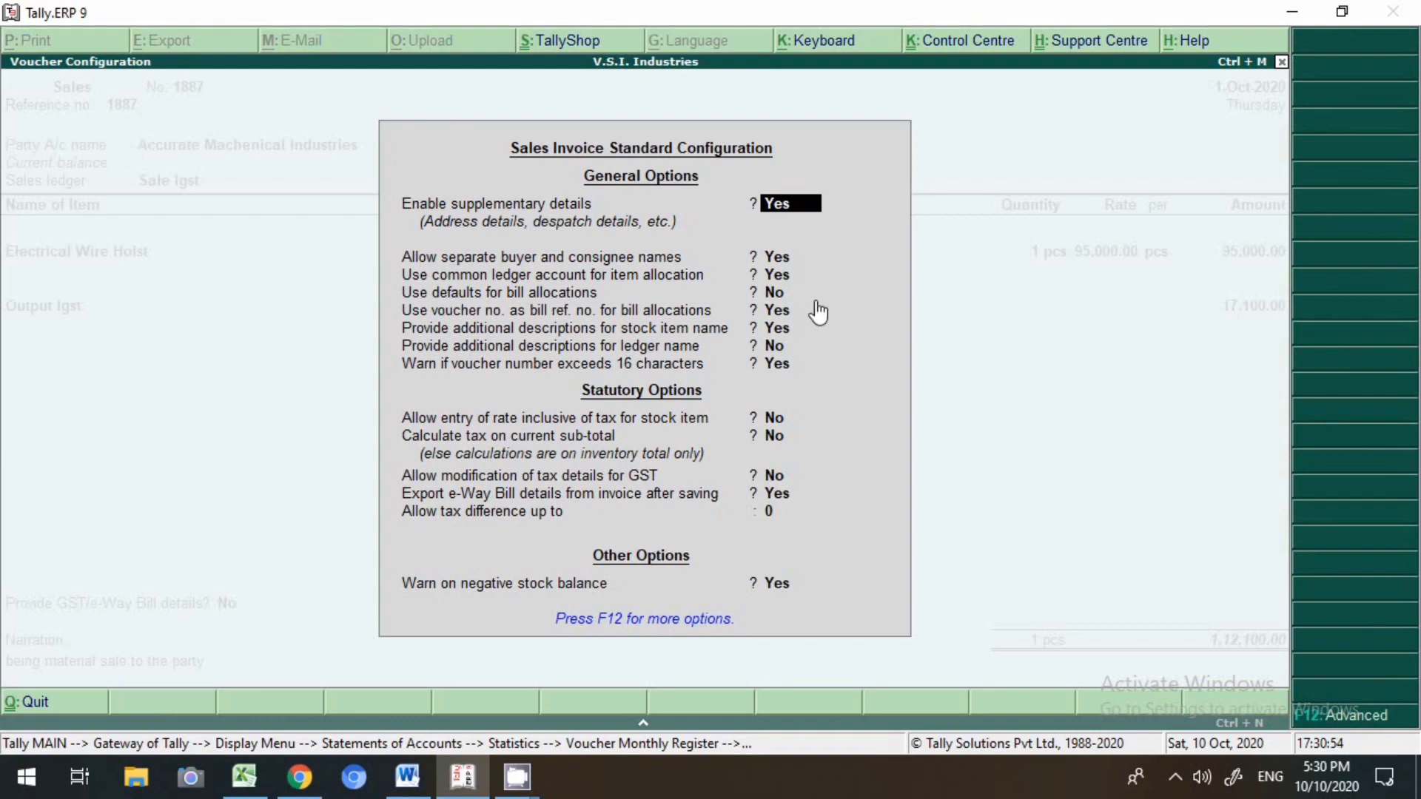
pyautogui.click(773, 295)
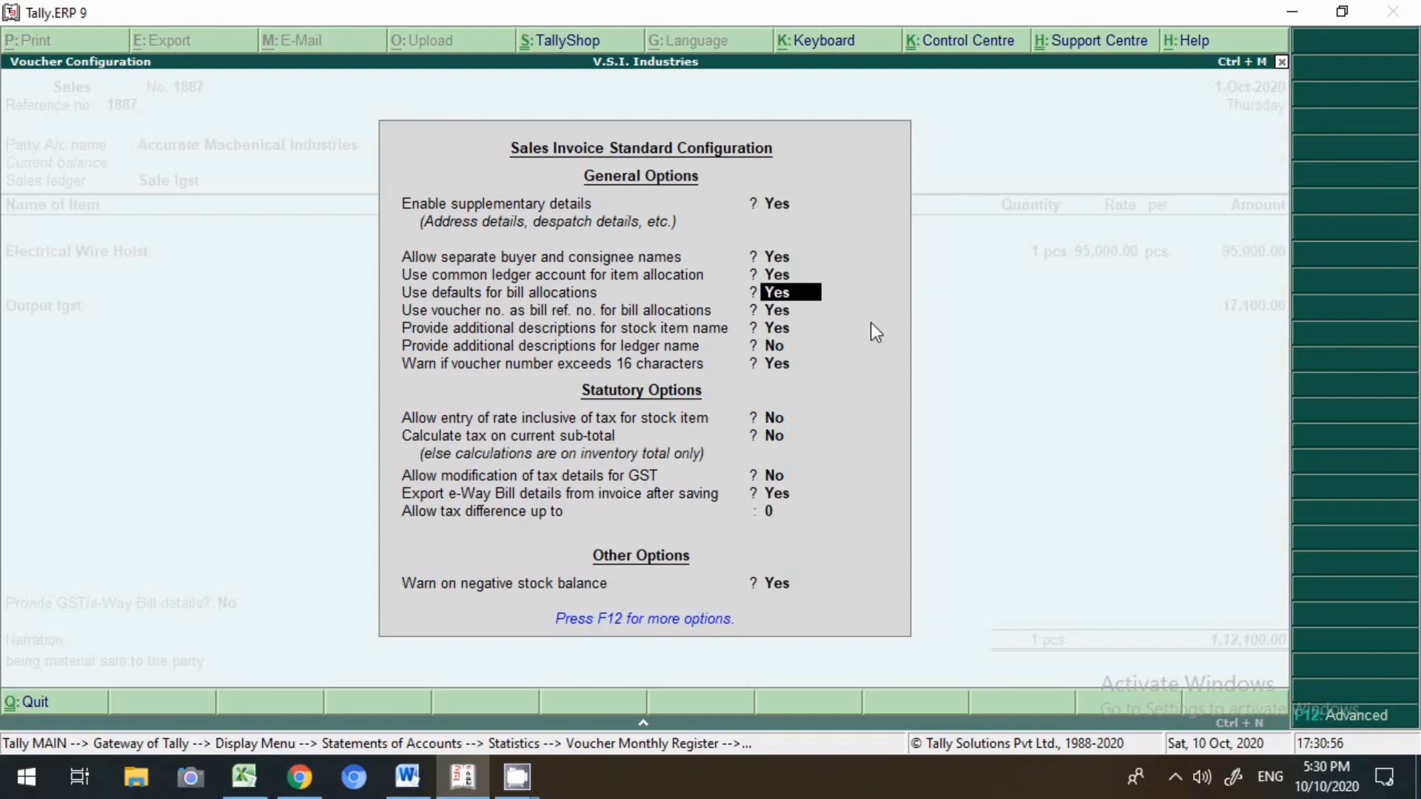
pyautogui.press('space')
pyautogui.press('Return')
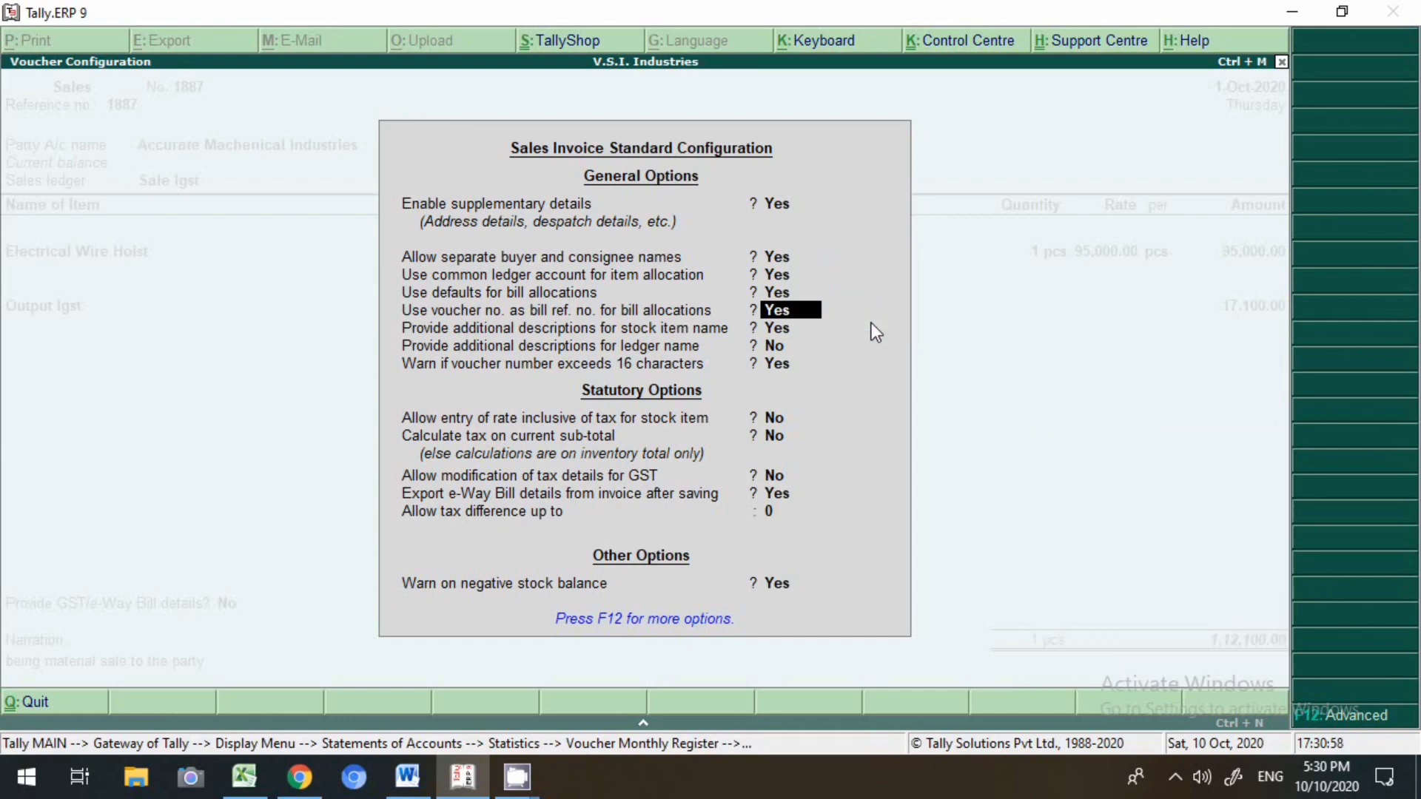
pyautogui.press('Up')
pyautogui.write('n')
pyautogui.press('Return')
pyautogui.press('Return')
pyautogui.press('Return')
pyautogui.press('Return')
pyautogui.press('Return')
pyautogui.press('Return')
pyautogui.press('Return')
pyautogui.press('Return')
pyautogui.press('Return')
pyautogui.press('Return')
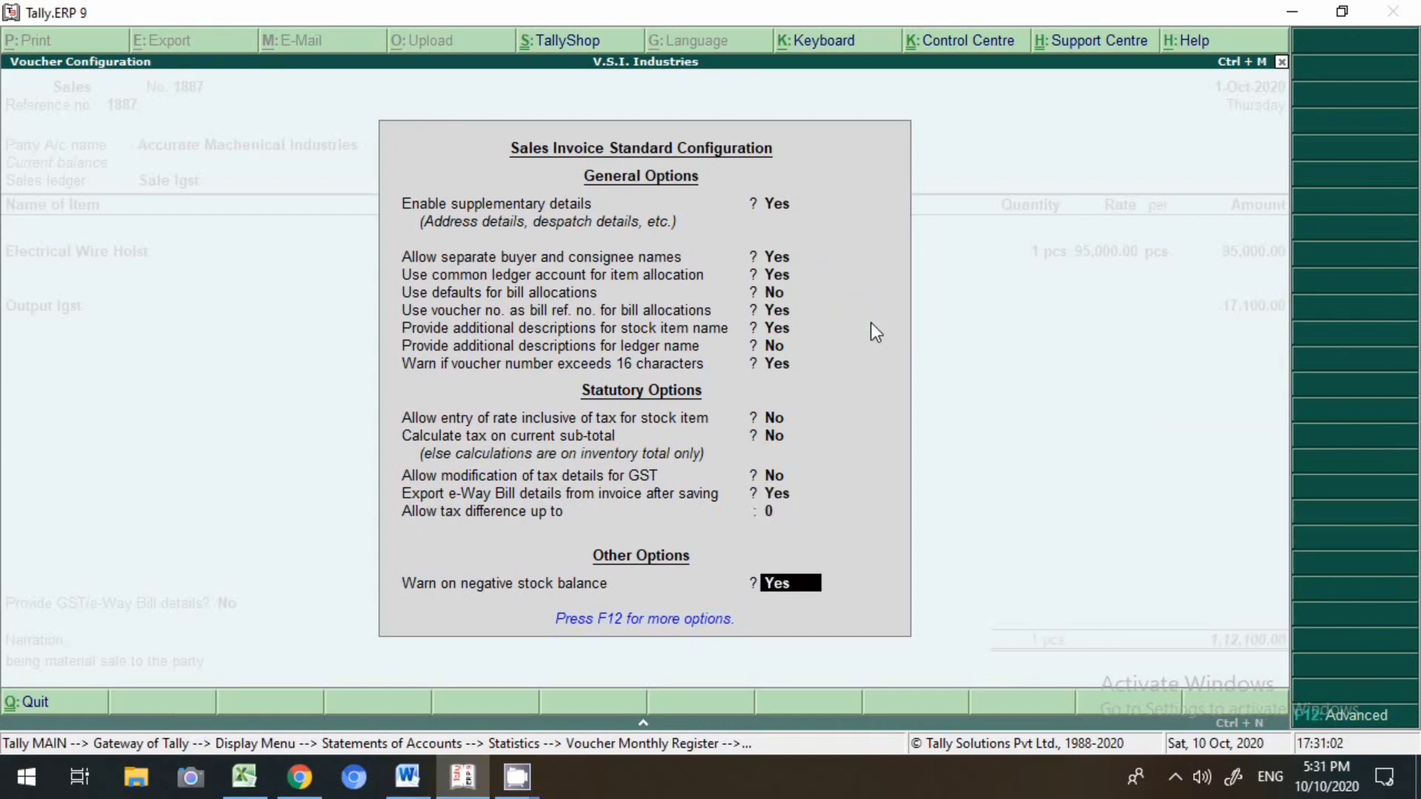
pyautogui.press('Return')
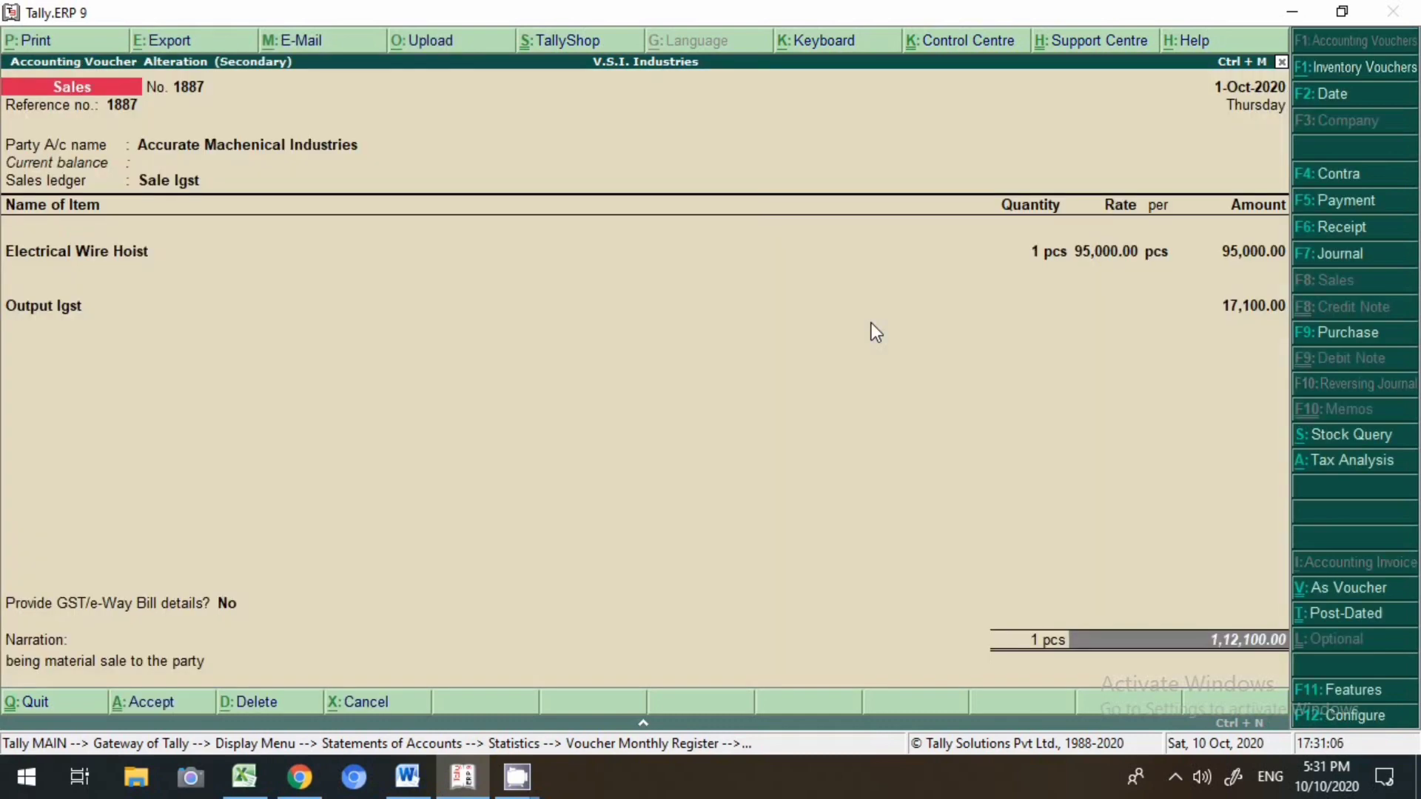
# - Allocate the voucher's full amount as New Ref in the bill-wise details, keeping the voucher number as the bill reference
pyautogui.press('Return')
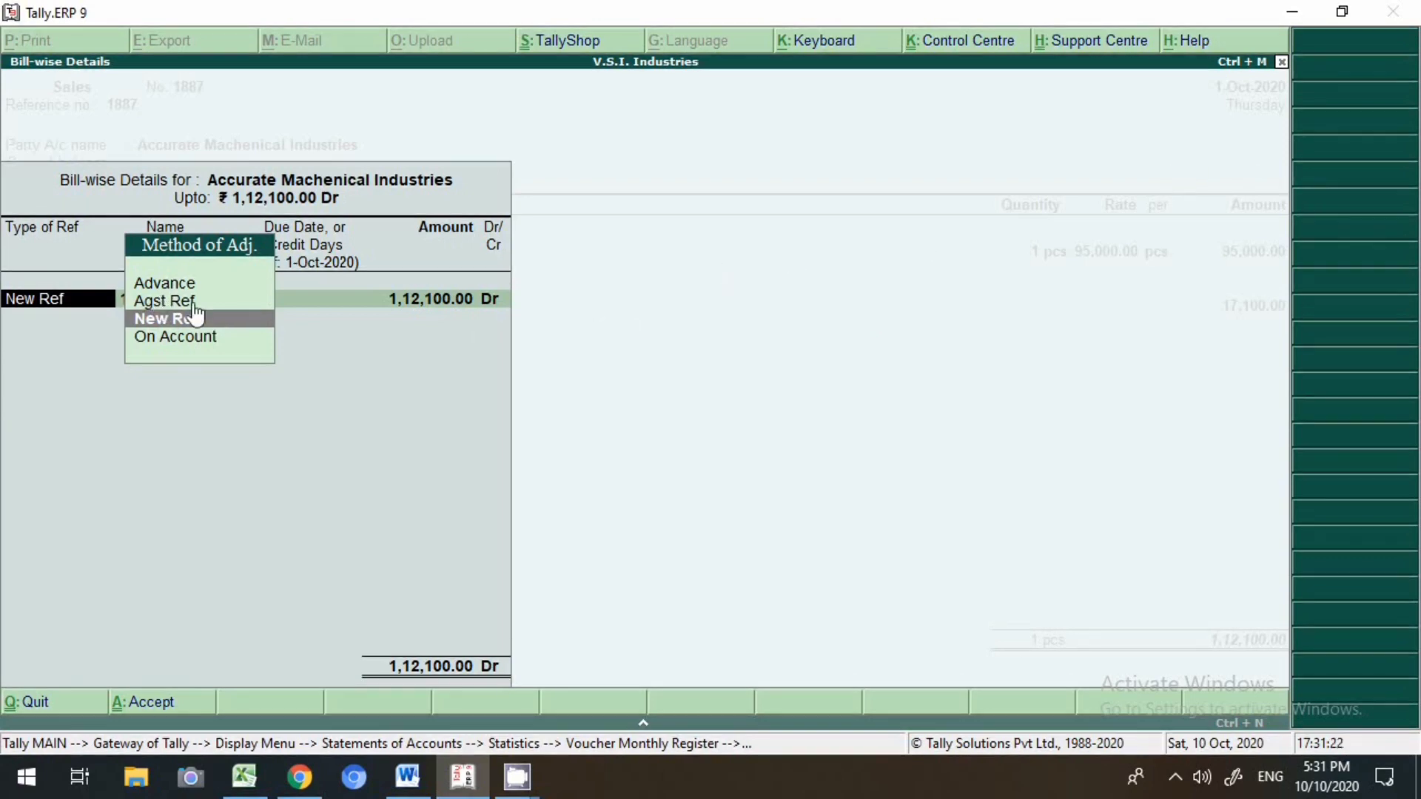
pyautogui.press('Up')
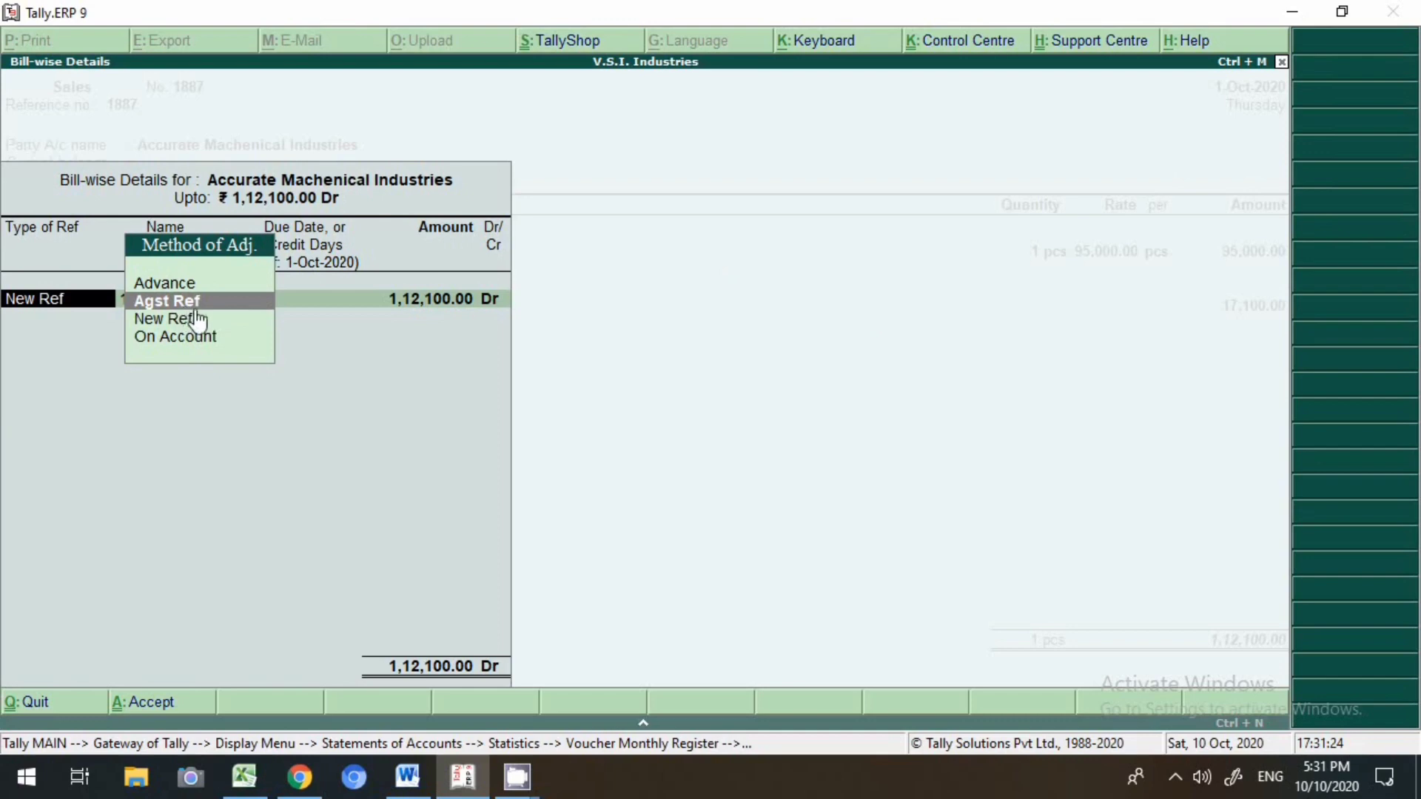
pyautogui.press('Down')
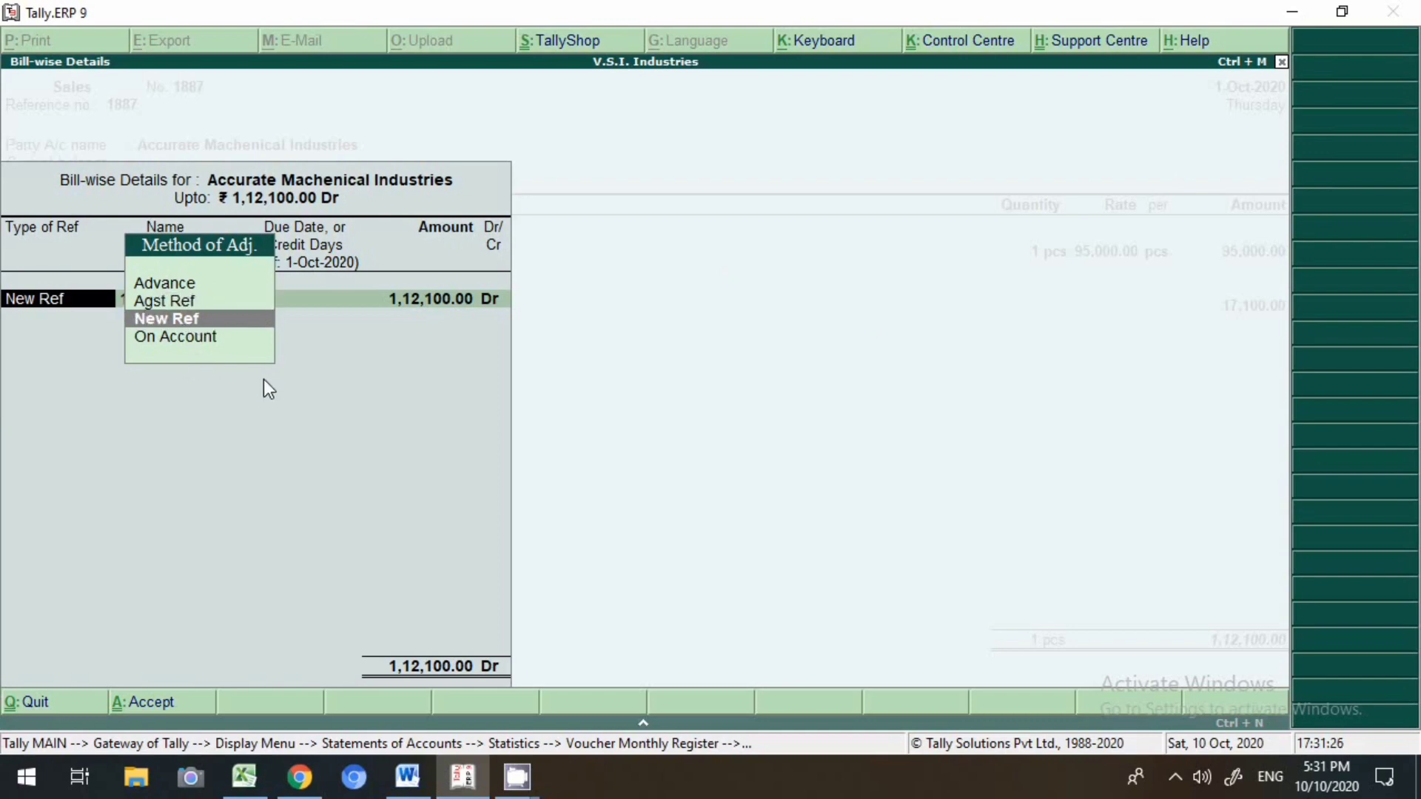
pyautogui.press('Return')
pyautogui.press('Return')
pyautogui.press('Return')
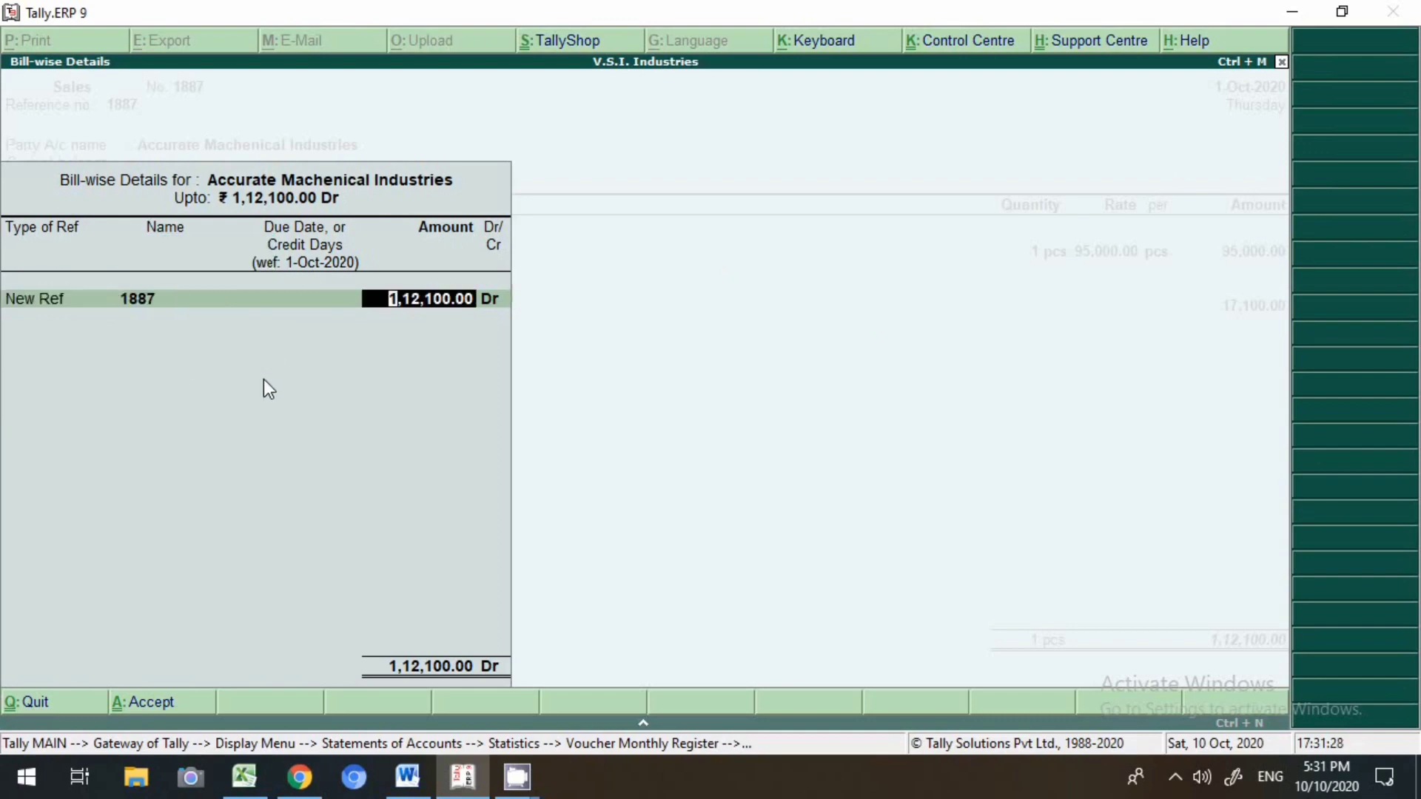
pyautogui.press('Return')
pyautogui.press('Return')
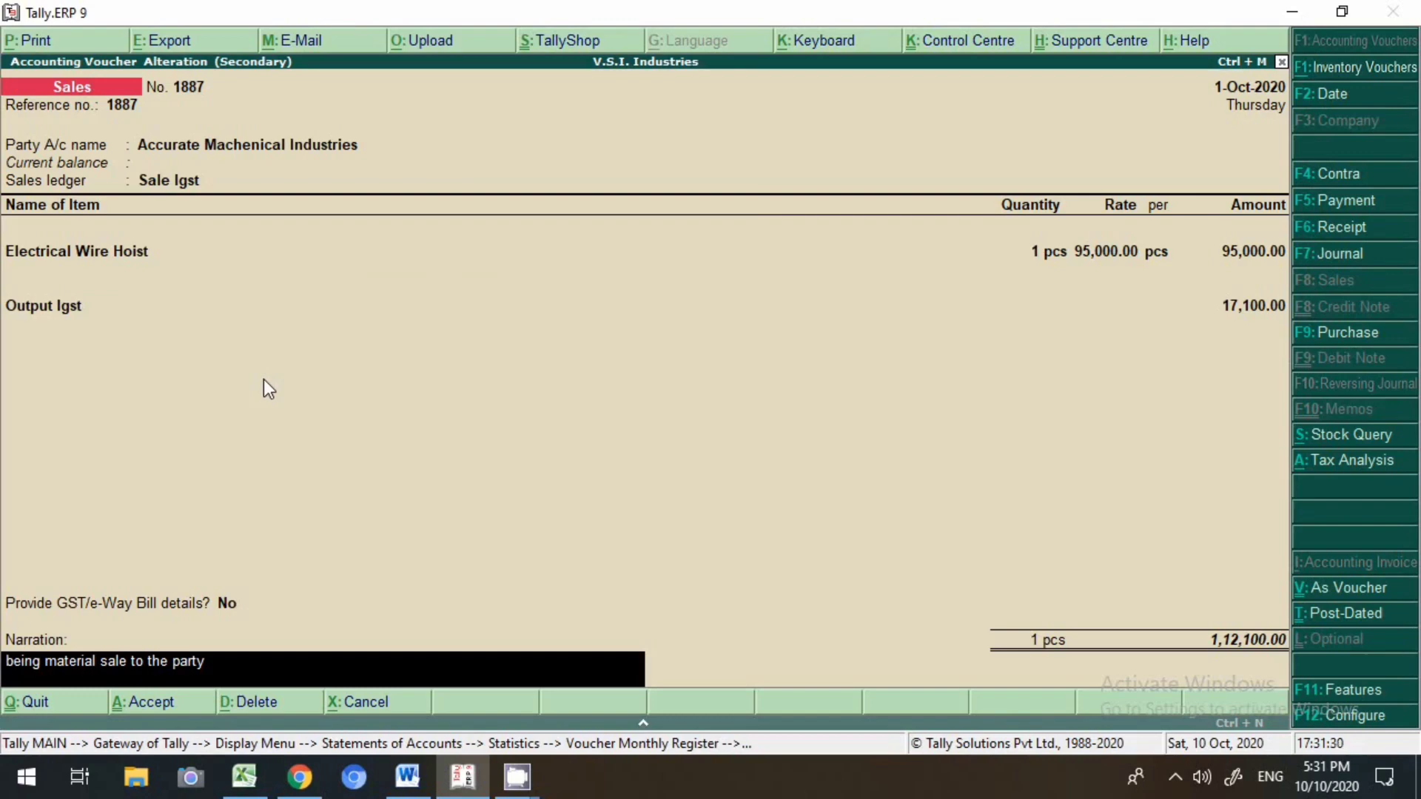
# - Accept the Accurate Machenical Industries voucher with its existing narration and dismiss the voucher printing prompt
pyautogui.press('Return')
pyautogui.press('Return')
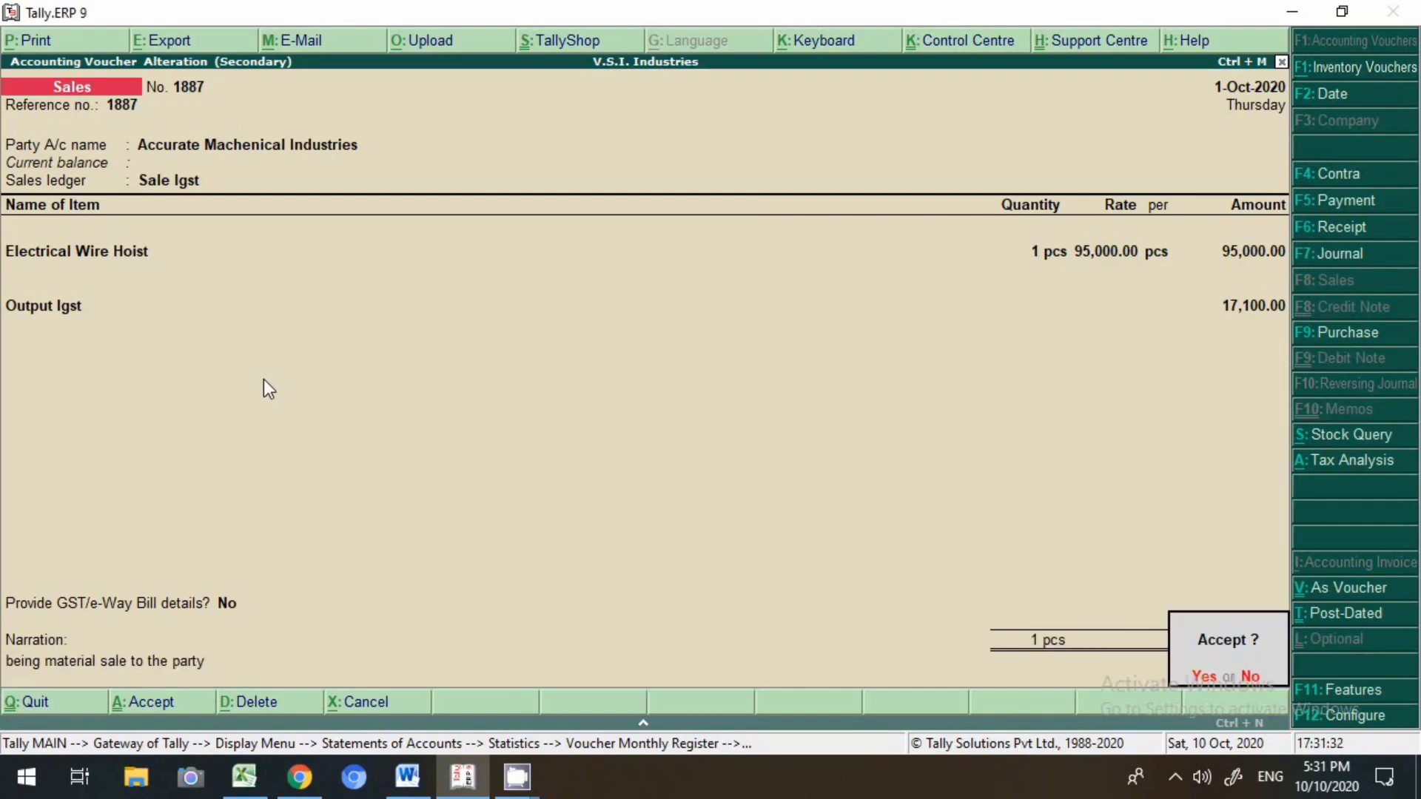
pyautogui.hotkey('alt', 'p')
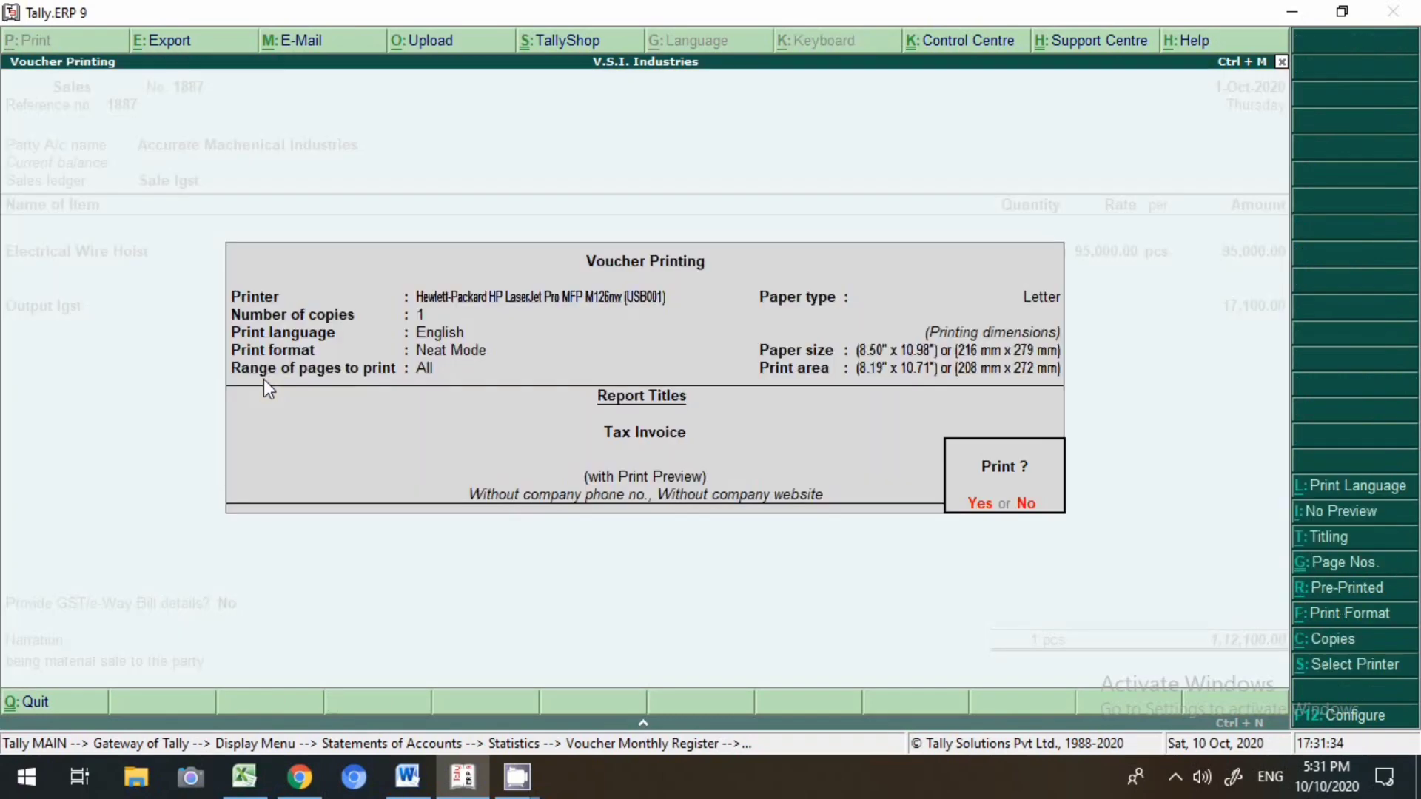
pyautogui.press('Escape')
# - Open the Vee Kay Steel Tubes sales voucher and check the party ledger's bill-by-bill balance setting, quitting the ledger without saving
pyautogui.press('Down')
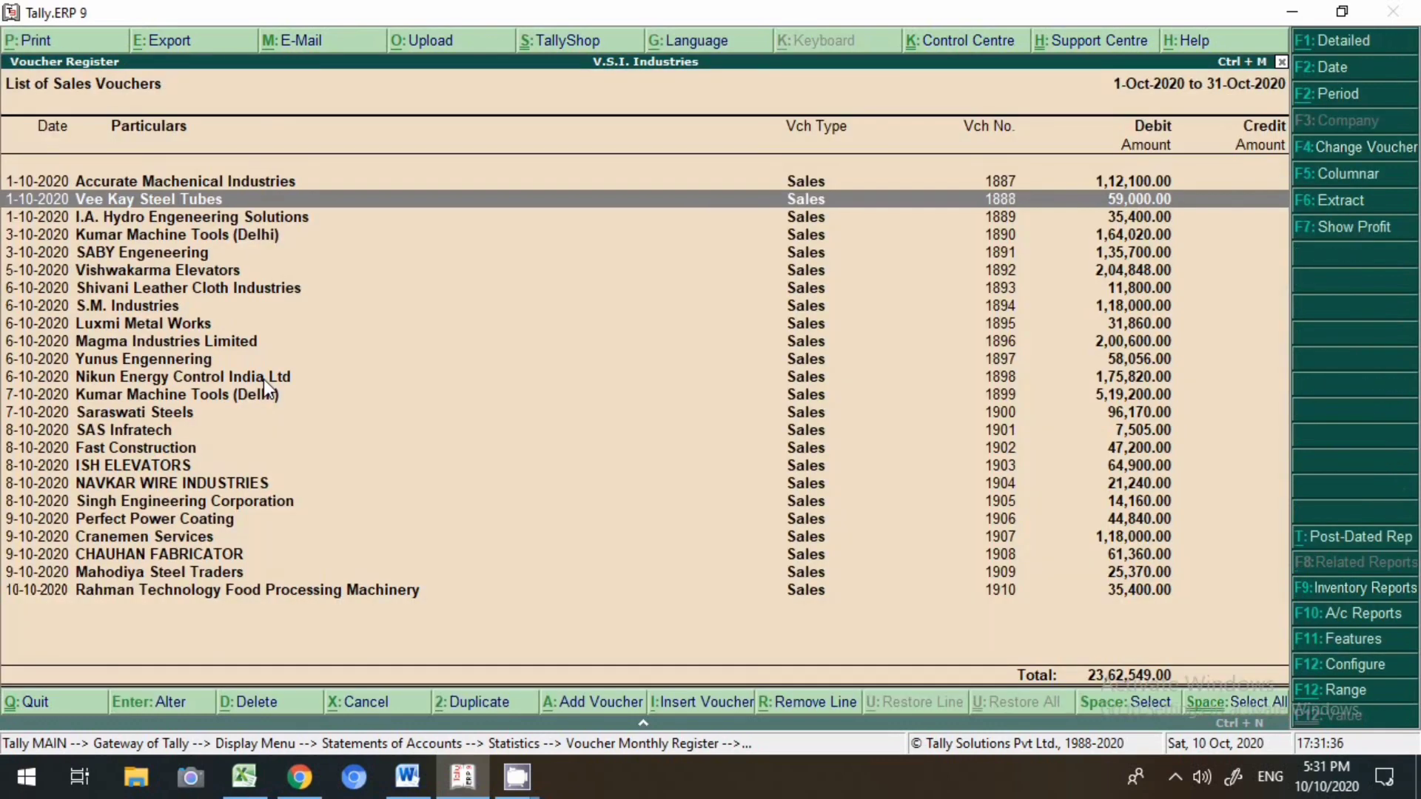
pyautogui.press('Return')
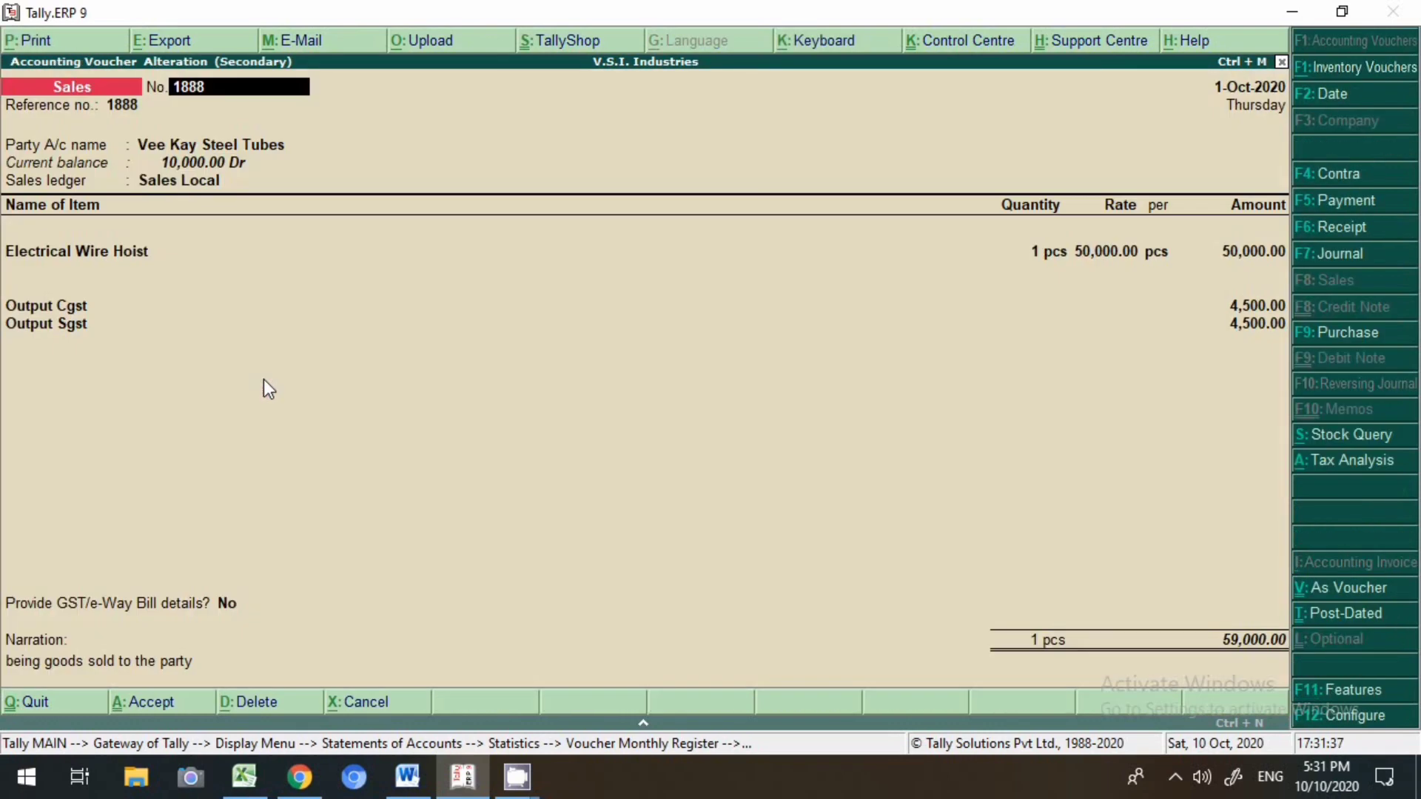
pyautogui.click(246, 145)
pyautogui.hotkey('ctrl', 'Return')
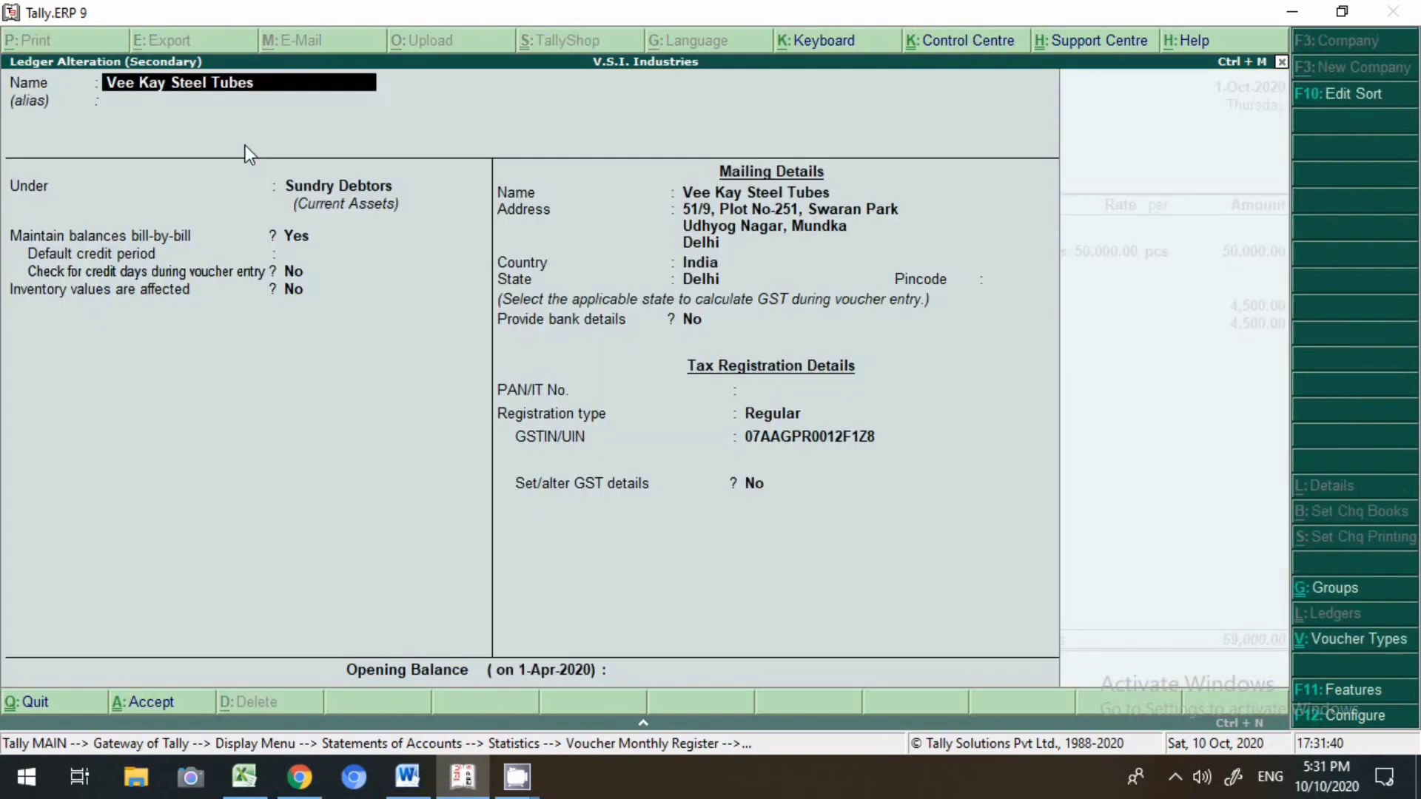
pyautogui.press('Return')
pyautogui.press('Return')
pyautogui.press('Return')
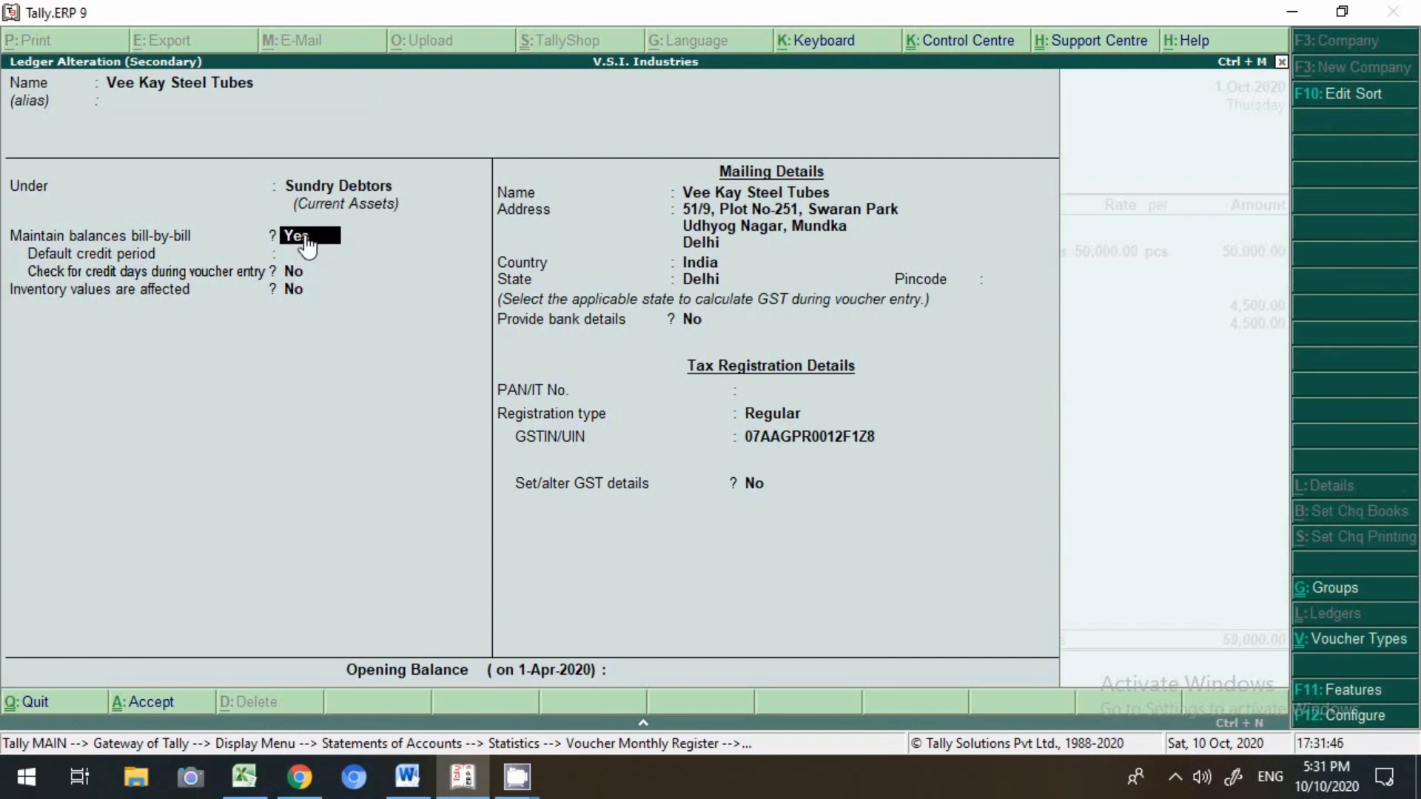
pyautogui.press('BackSpace')
pyautogui.press('Escape')
pyautogui.press('y')
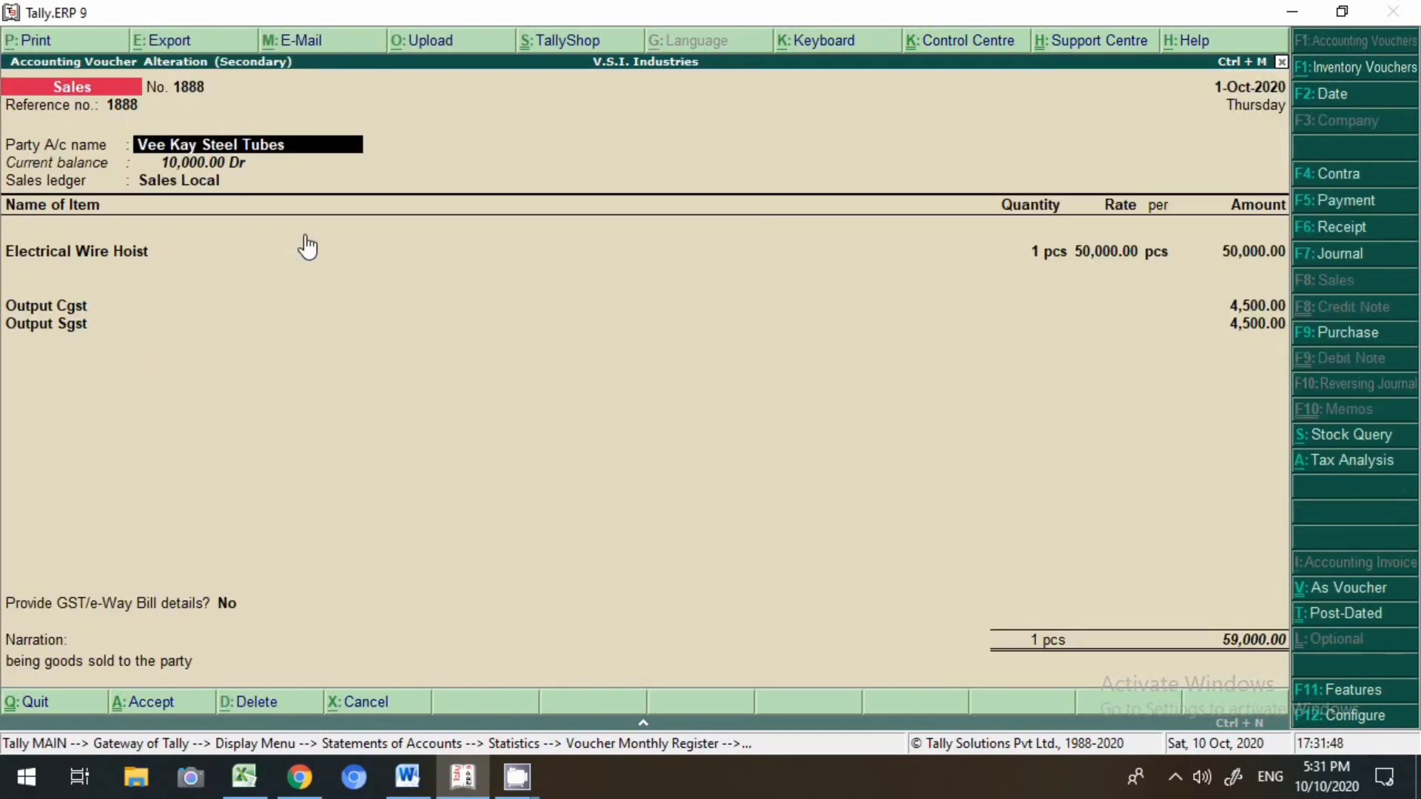
# - Check the bill allocation options in the sales invoice configuration, then quit the Vee Kay Steel Tubes voucher without saving
pyautogui.click(1349, 725)
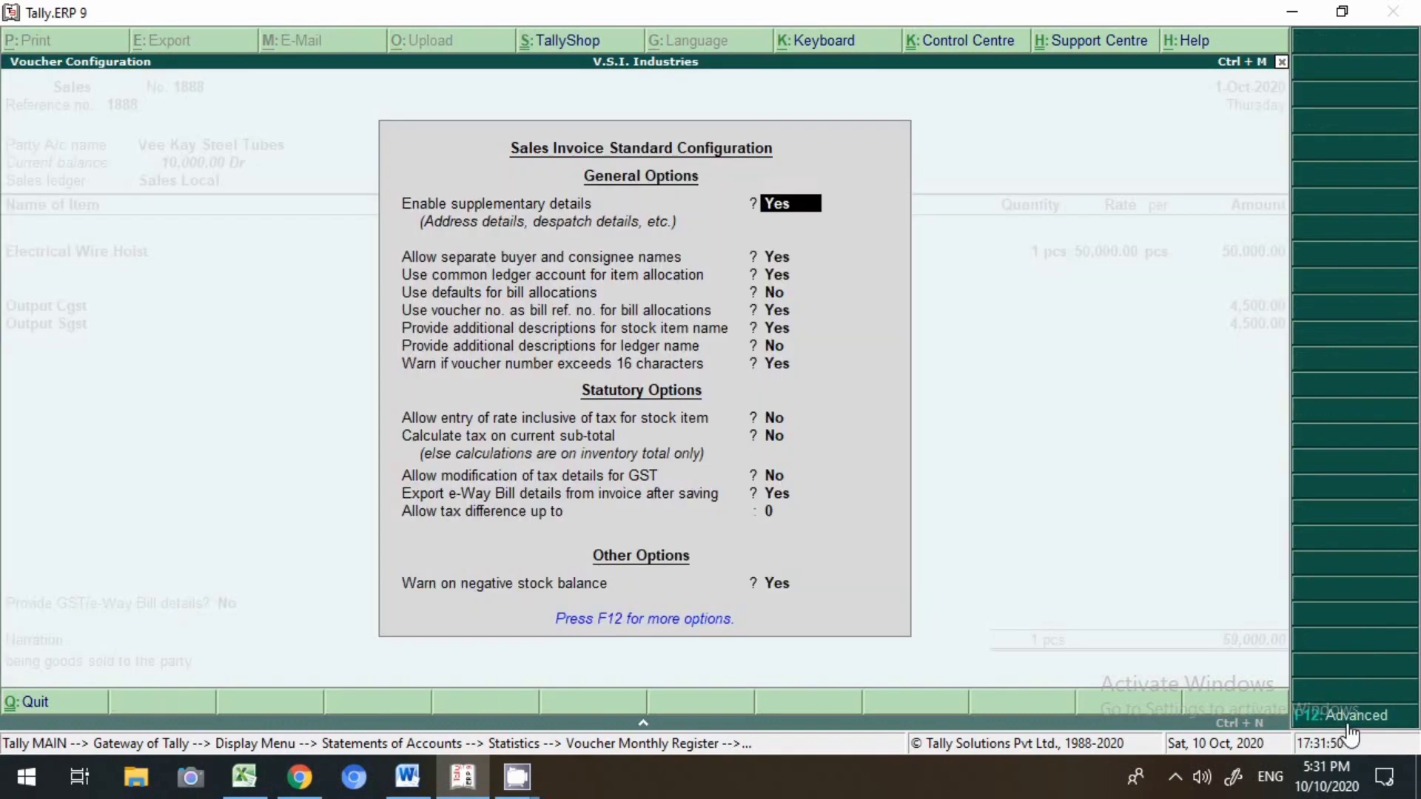
pyautogui.press('Down')
pyautogui.press('Down')
pyautogui.press('Down')
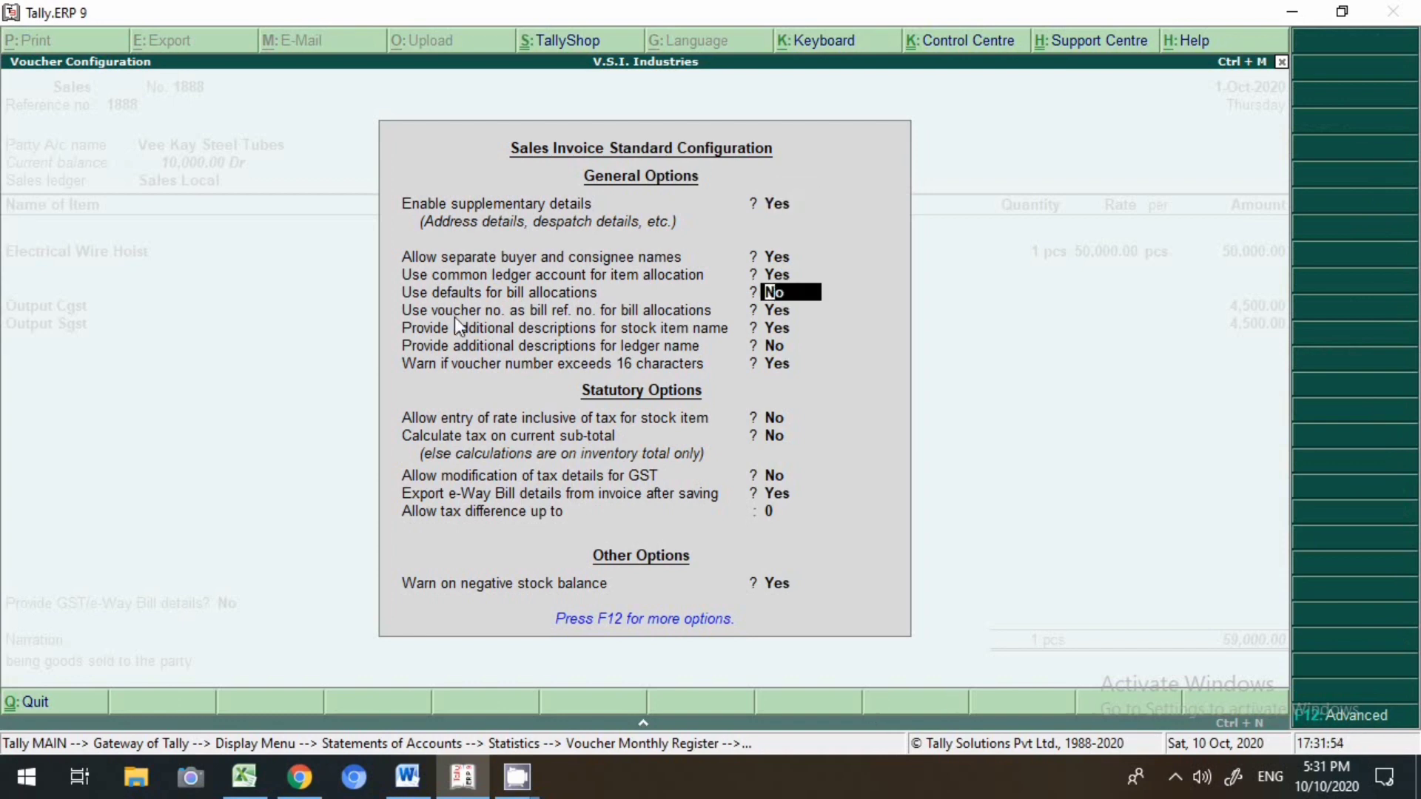
pyautogui.press('Down')
pyautogui.press('Down')
pyautogui.press('Down')
pyautogui.press('Down')
pyautogui.press('Down')
pyautogui.press('Down')
pyautogui.press('Down')
pyautogui.press('Down')
pyautogui.press('Down')
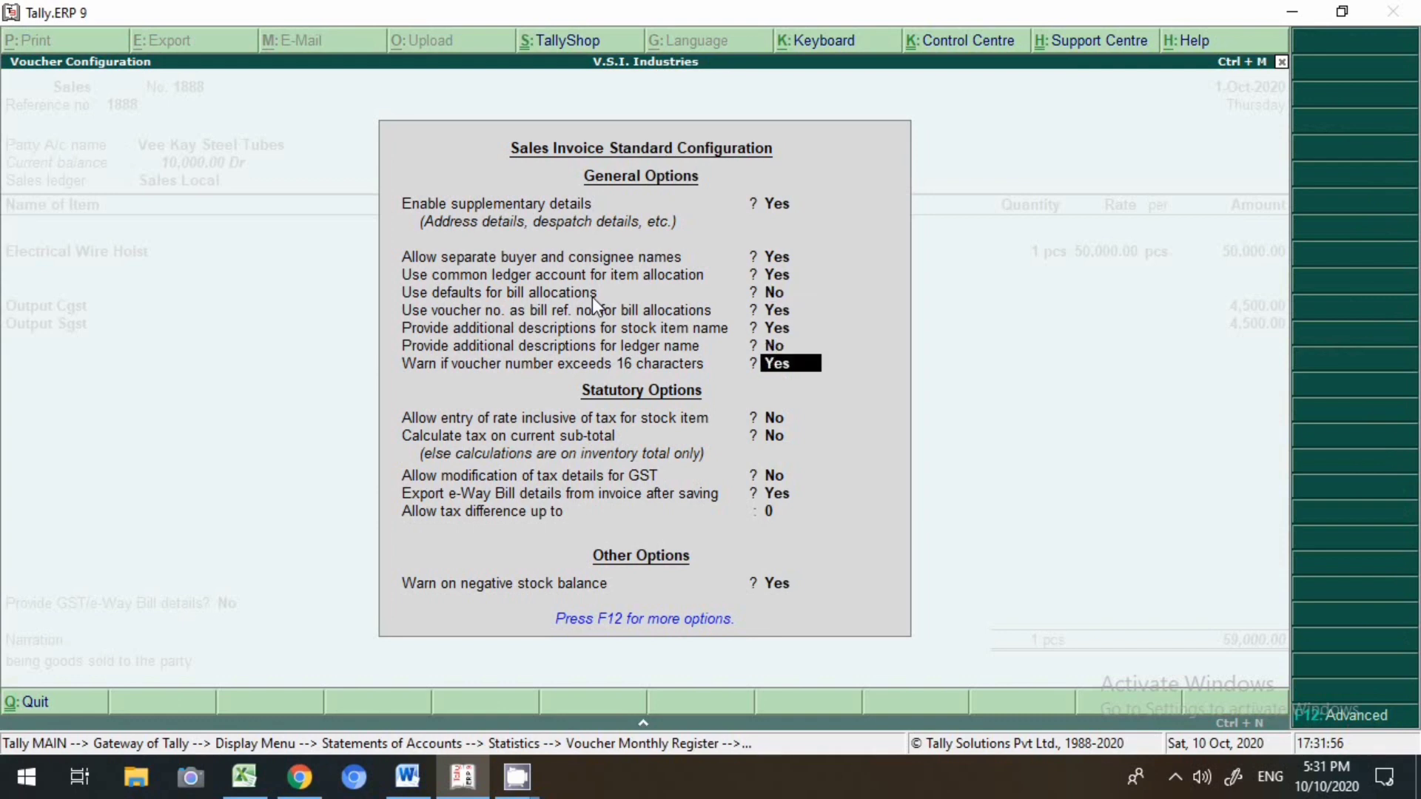
pyautogui.press('Down')
pyautogui.press('Return')
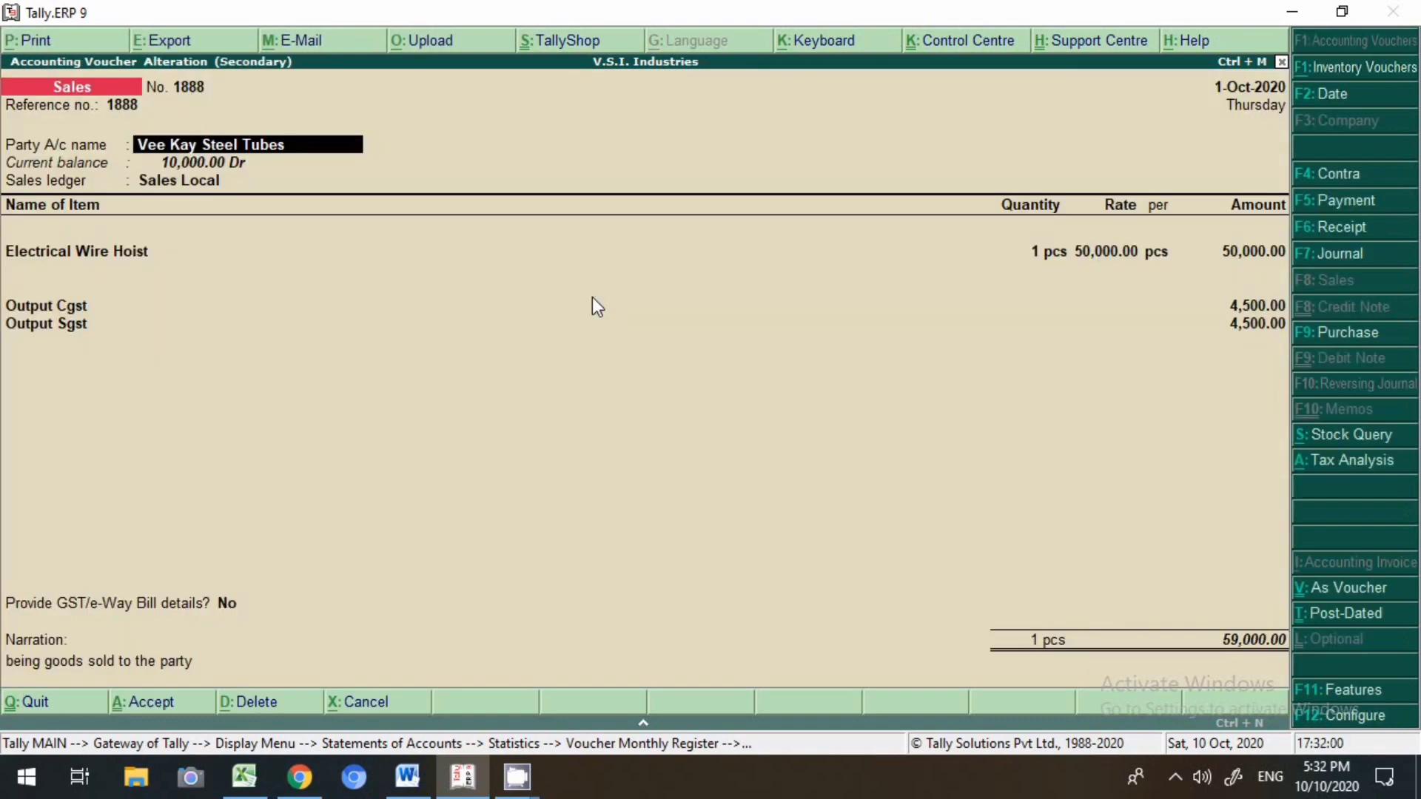
pyautogui.press('Escape')
pyautogui.press('y')
# - Open the I.A. Hydro Engeneering Solutions sales voucher and check whether its party ledger maintains balances bill-by-bill, quitting the ledger without saving
pyautogui.press('Down')
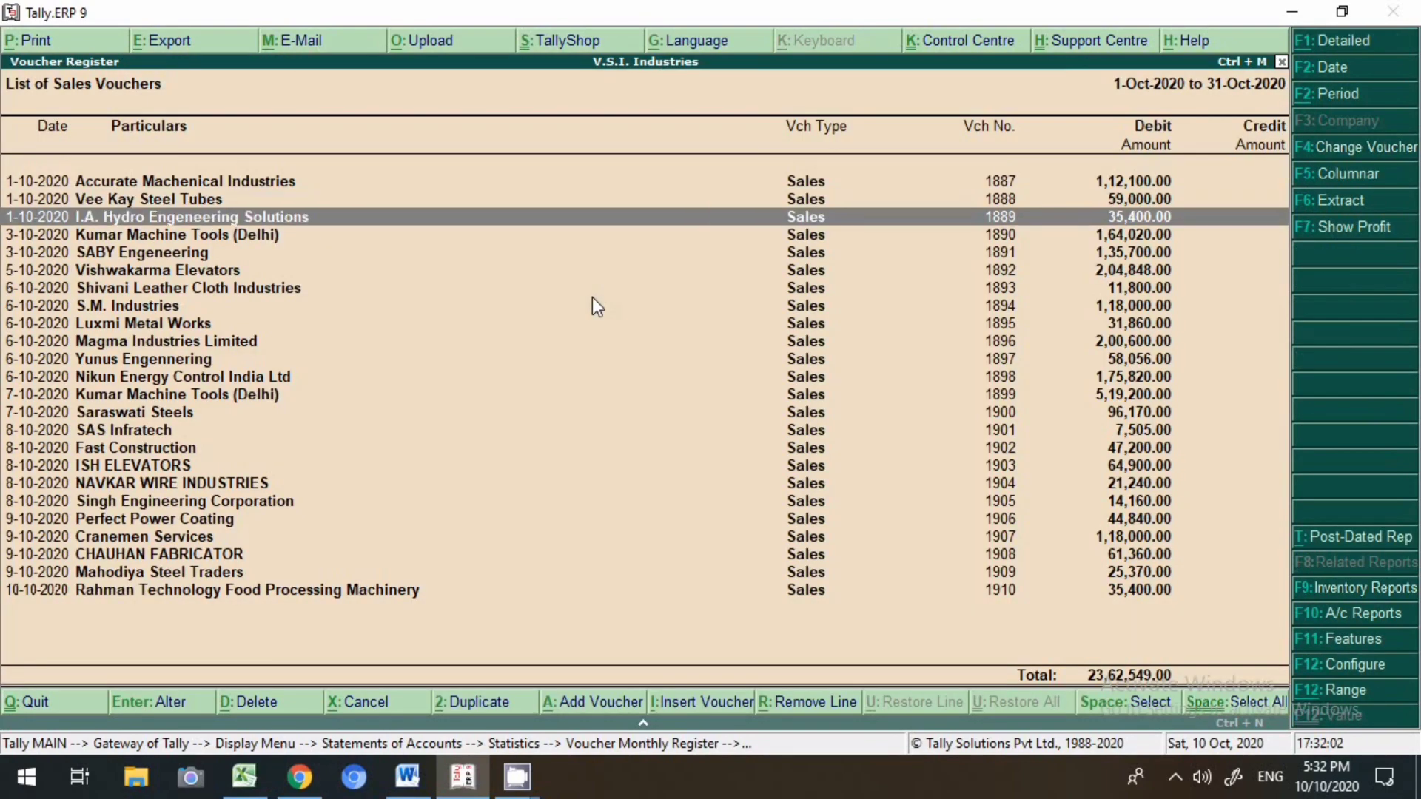
pyautogui.press('Return')
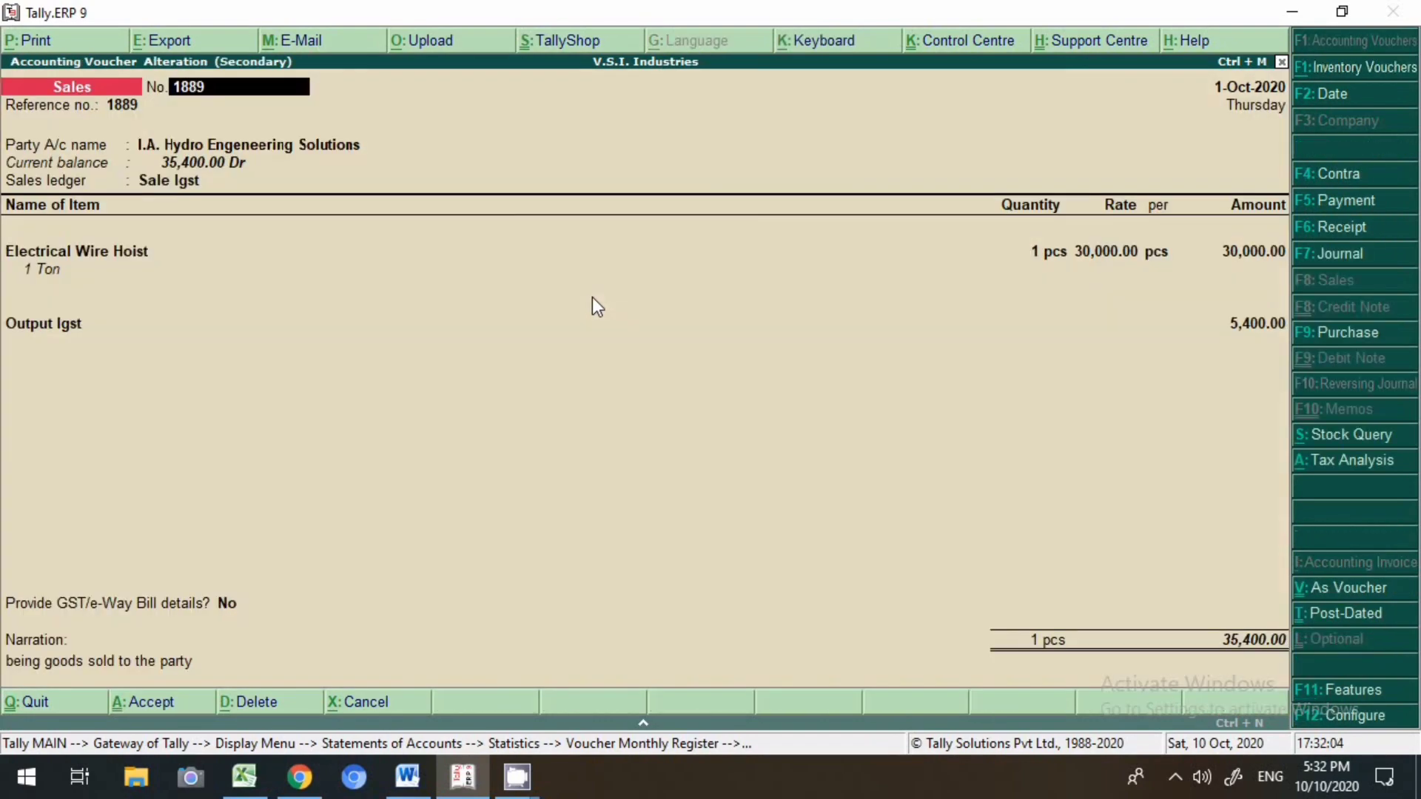
pyautogui.click(334, 145)
pyautogui.hotkey('ctrl', 'Return')
pyautogui.press('Return')
pyautogui.press('Return')
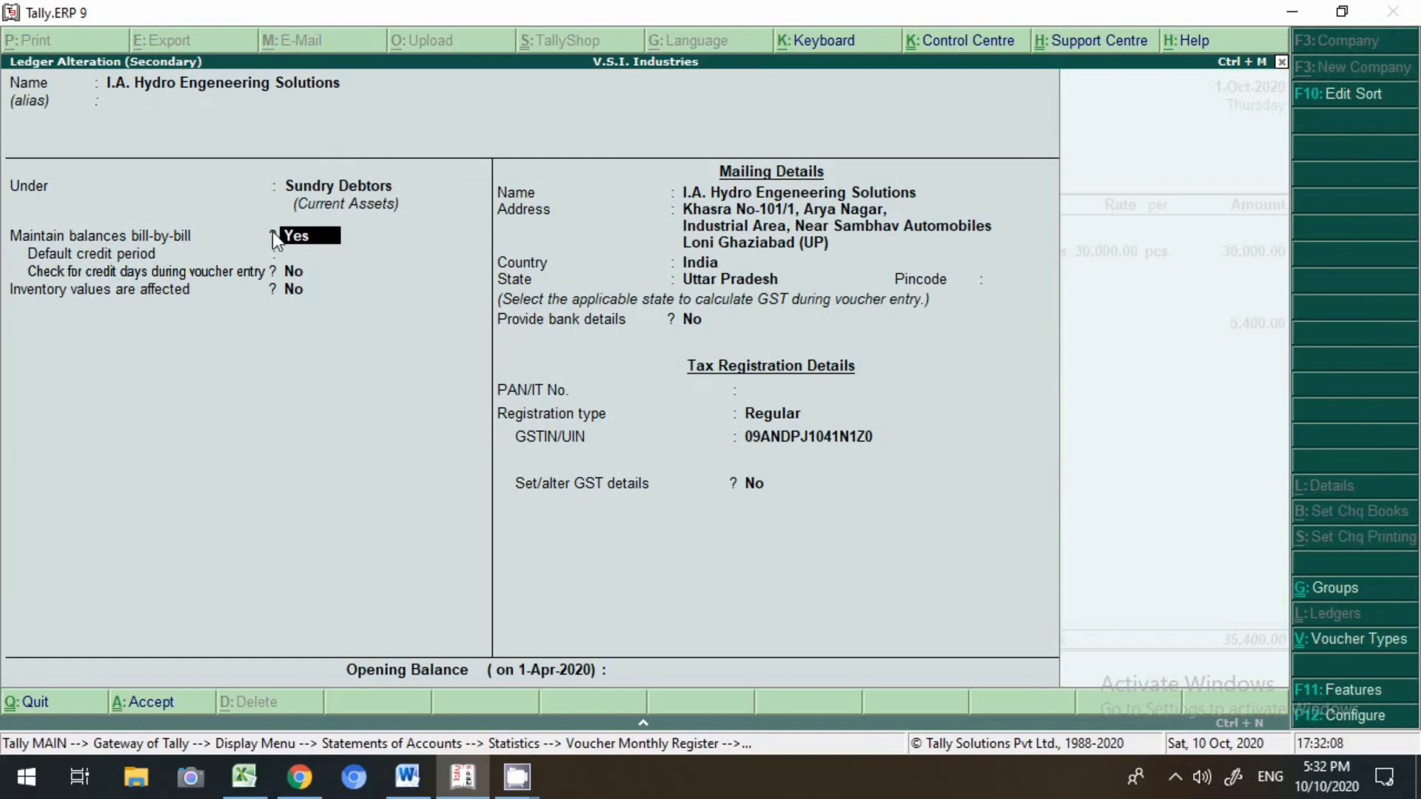
pyautogui.press('Escape')
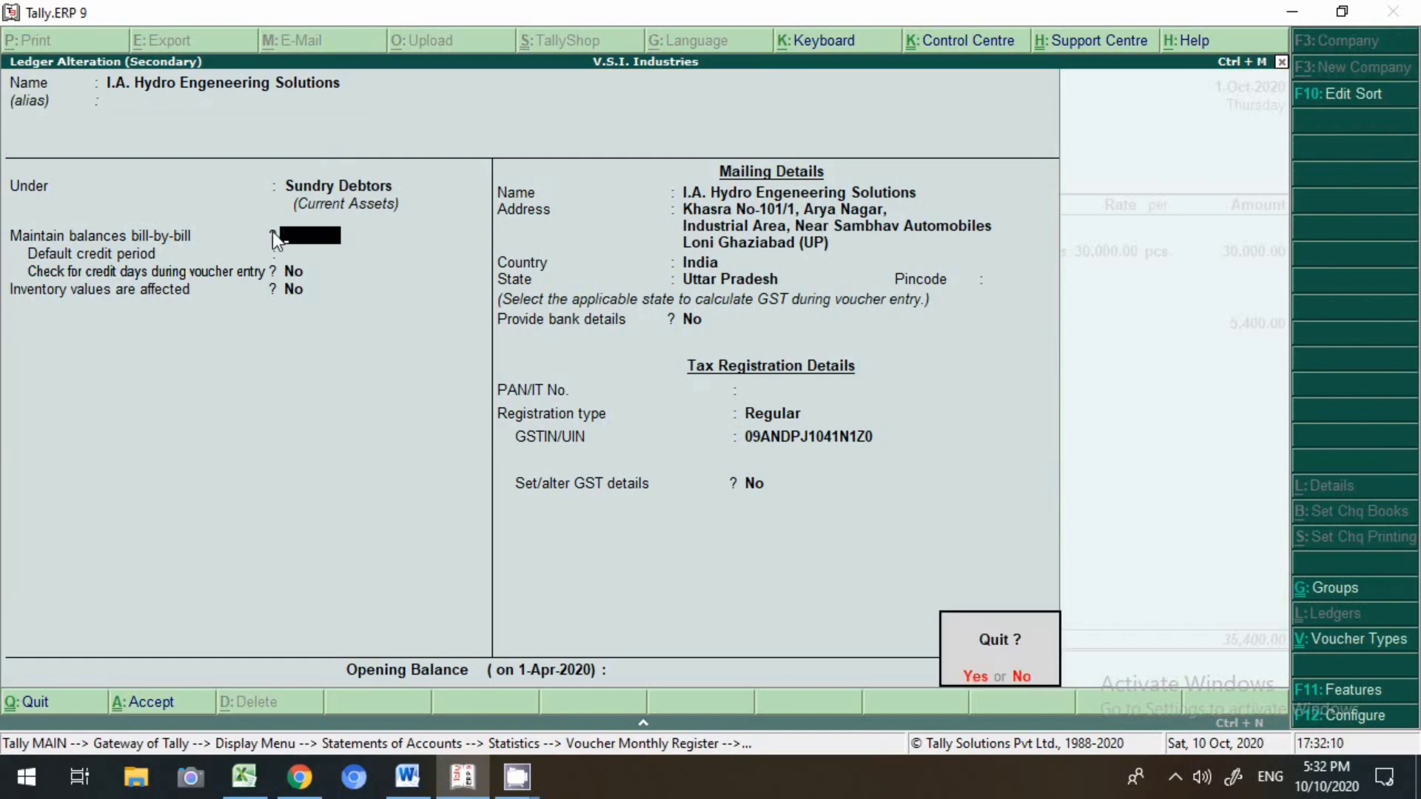
pyautogui.press('Return')
# - Check the bill allocation options in the sales invoice configuration, then open the bill-wise details for this voucher's total
pyautogui.click(1340, 715)
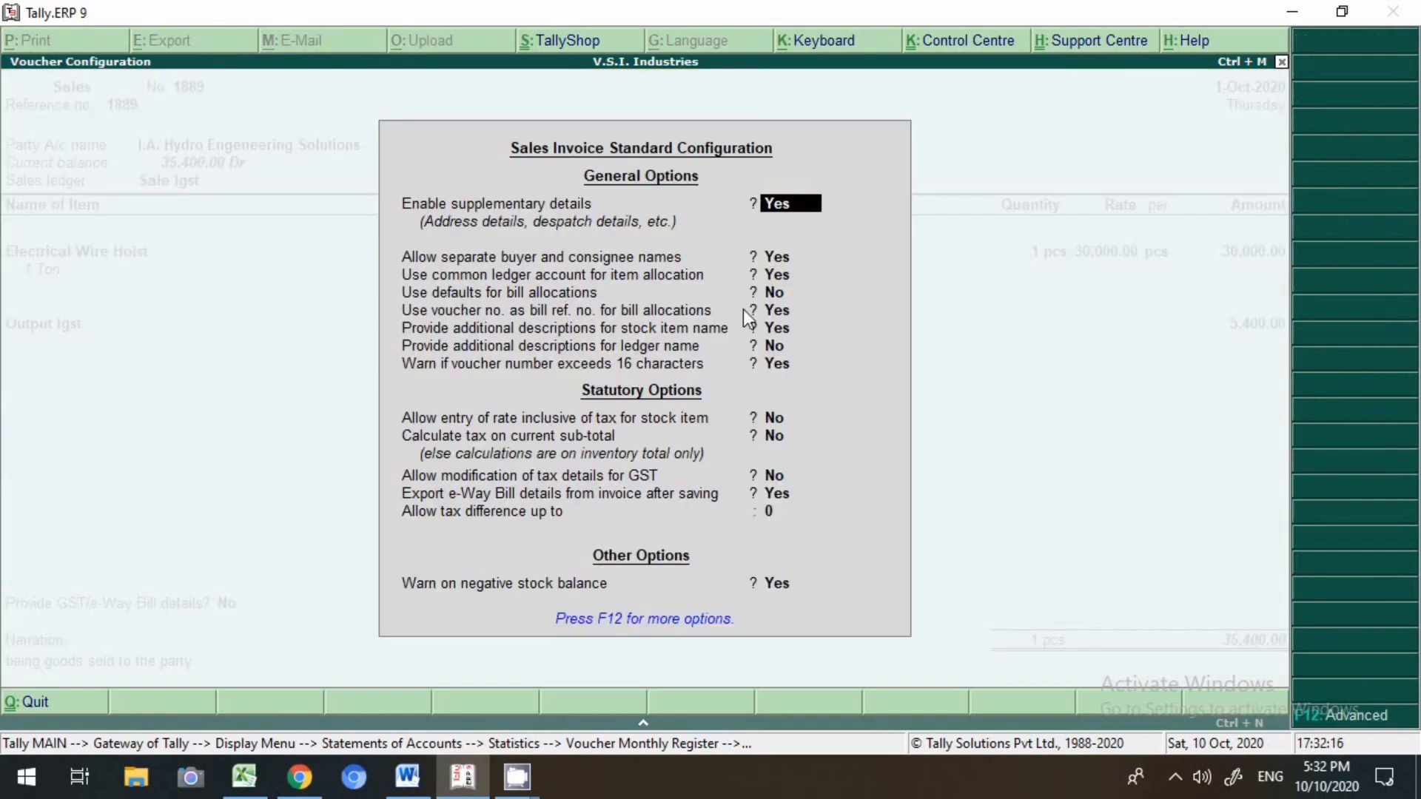
pyautogui.press('Escape')
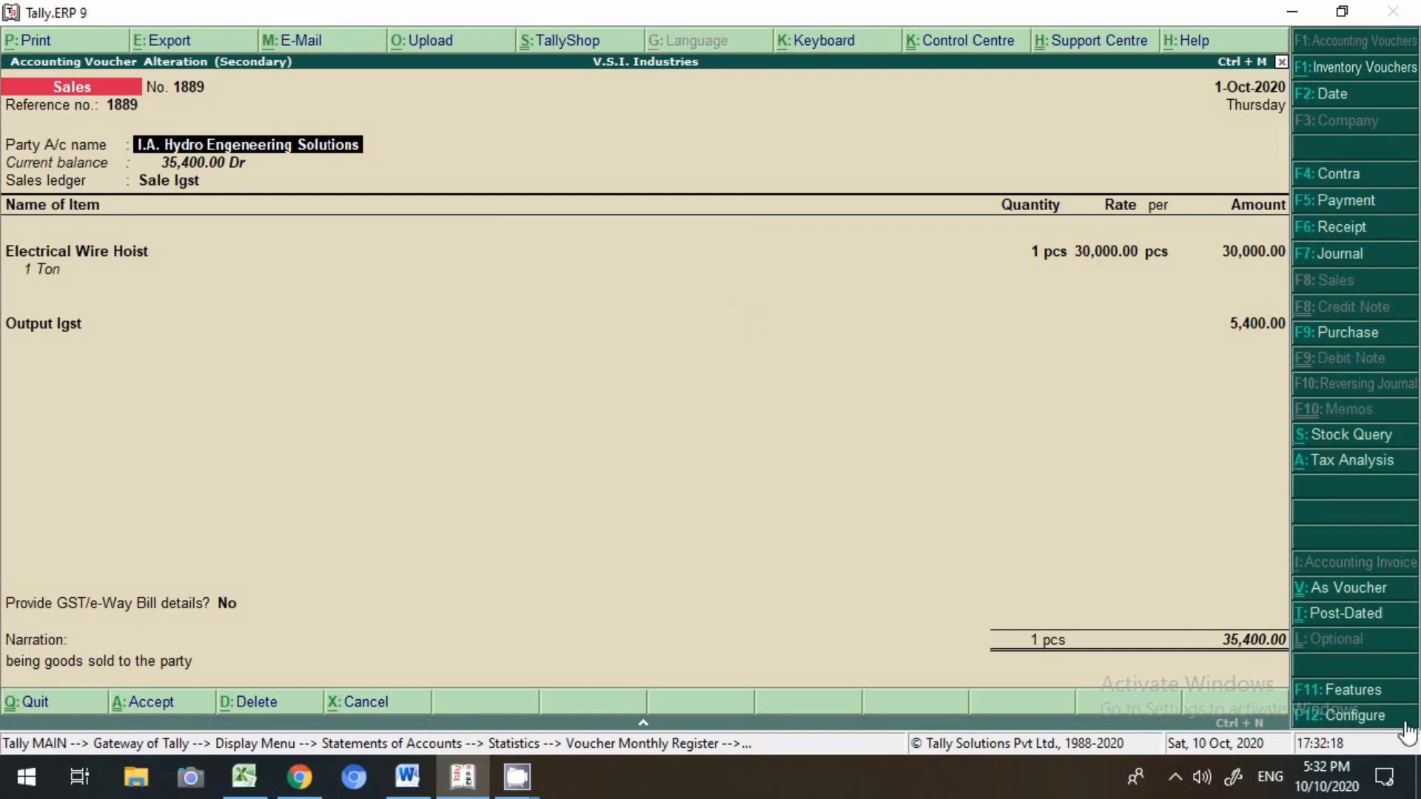
pyautogui.click(1266, 640)
pyautogui.press('Return')
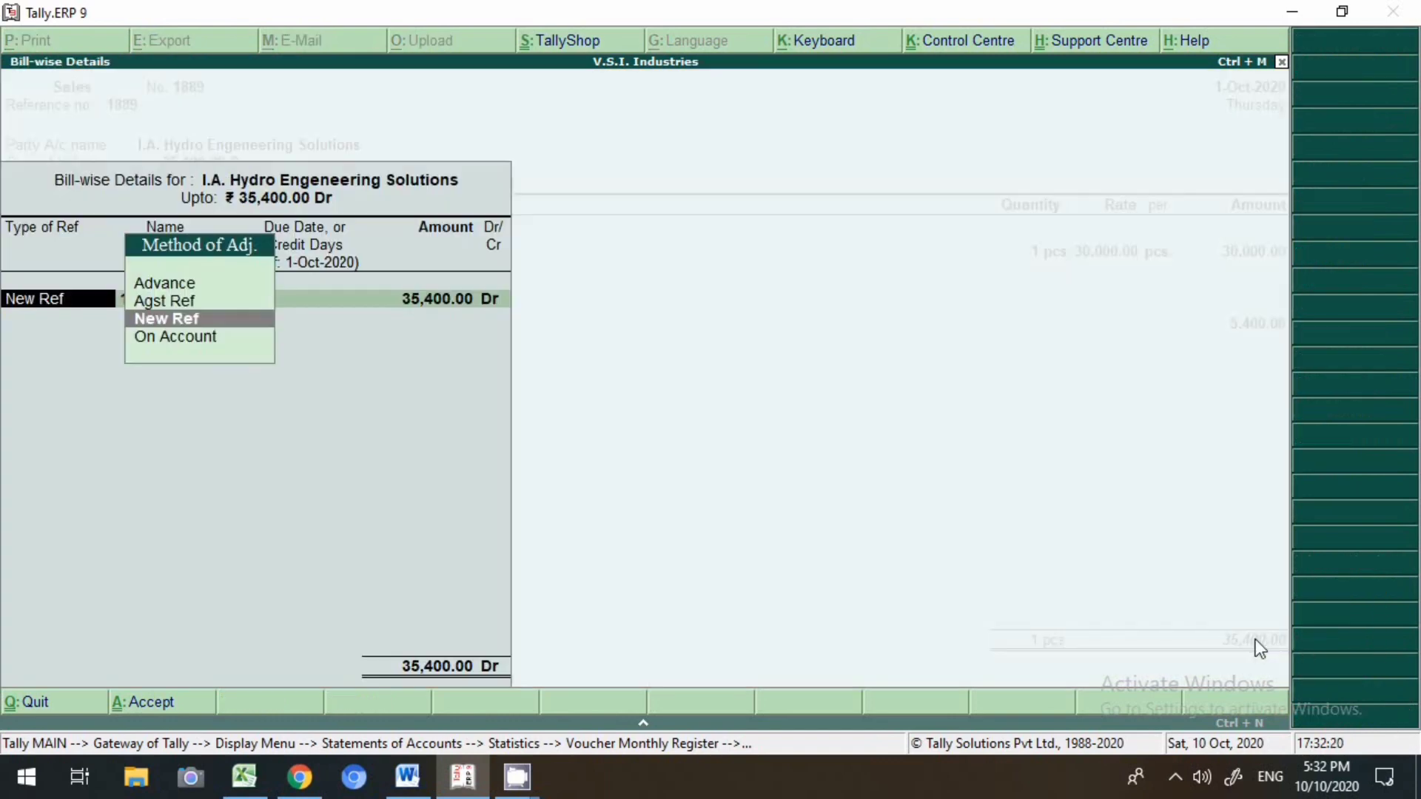
# - Try the Agst Ref adjustment method for the I.A. Hydro Engeneering Solutions bill and view its pending bills
pyautogui.click(178, 306)
pyautogui.click(179, 306)
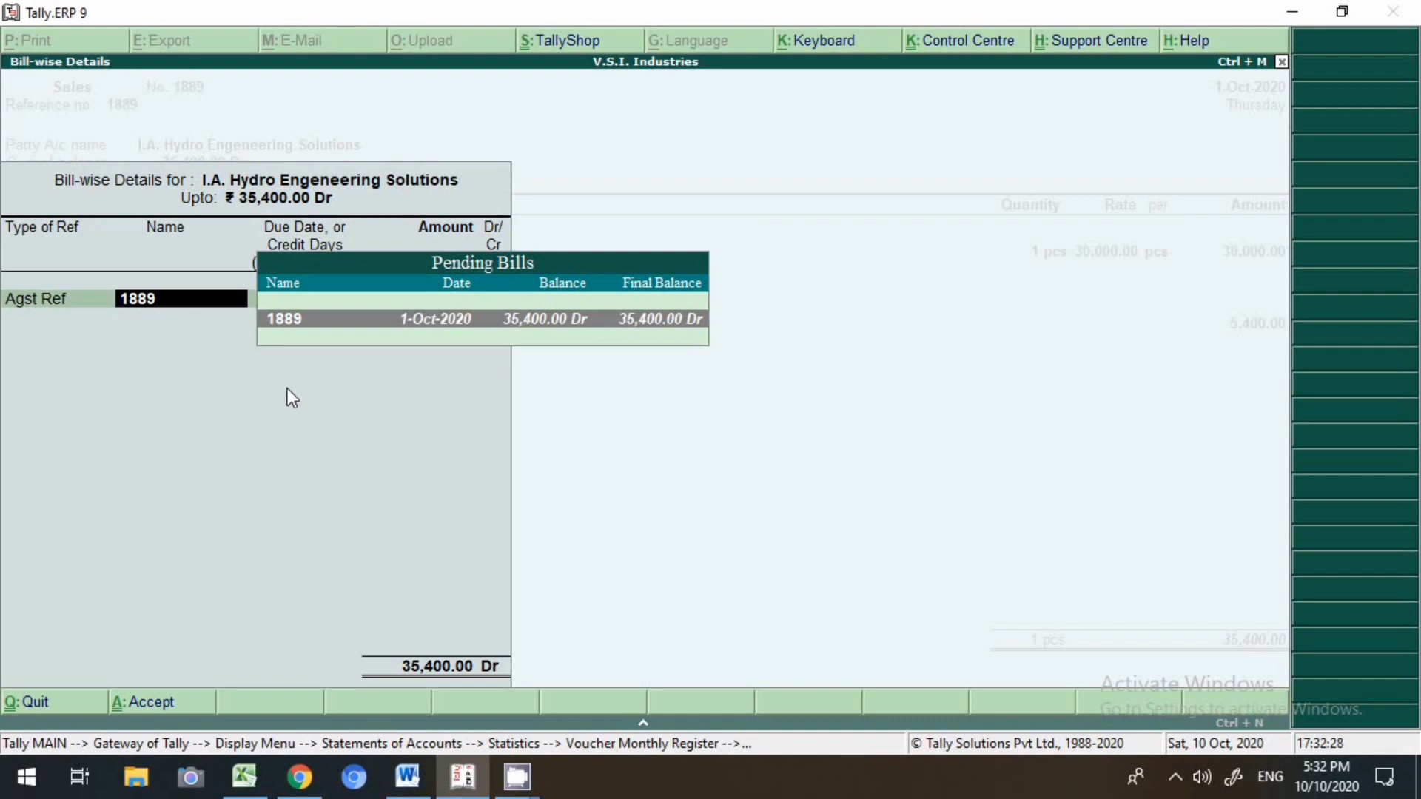
pyautogui.press('BackSpace')
# - Set the I.A. Hydro Engeneering Solutions bill reference to New Ref, accept the voucher and decline printing the tax invoice
pyautogui.press('Down')
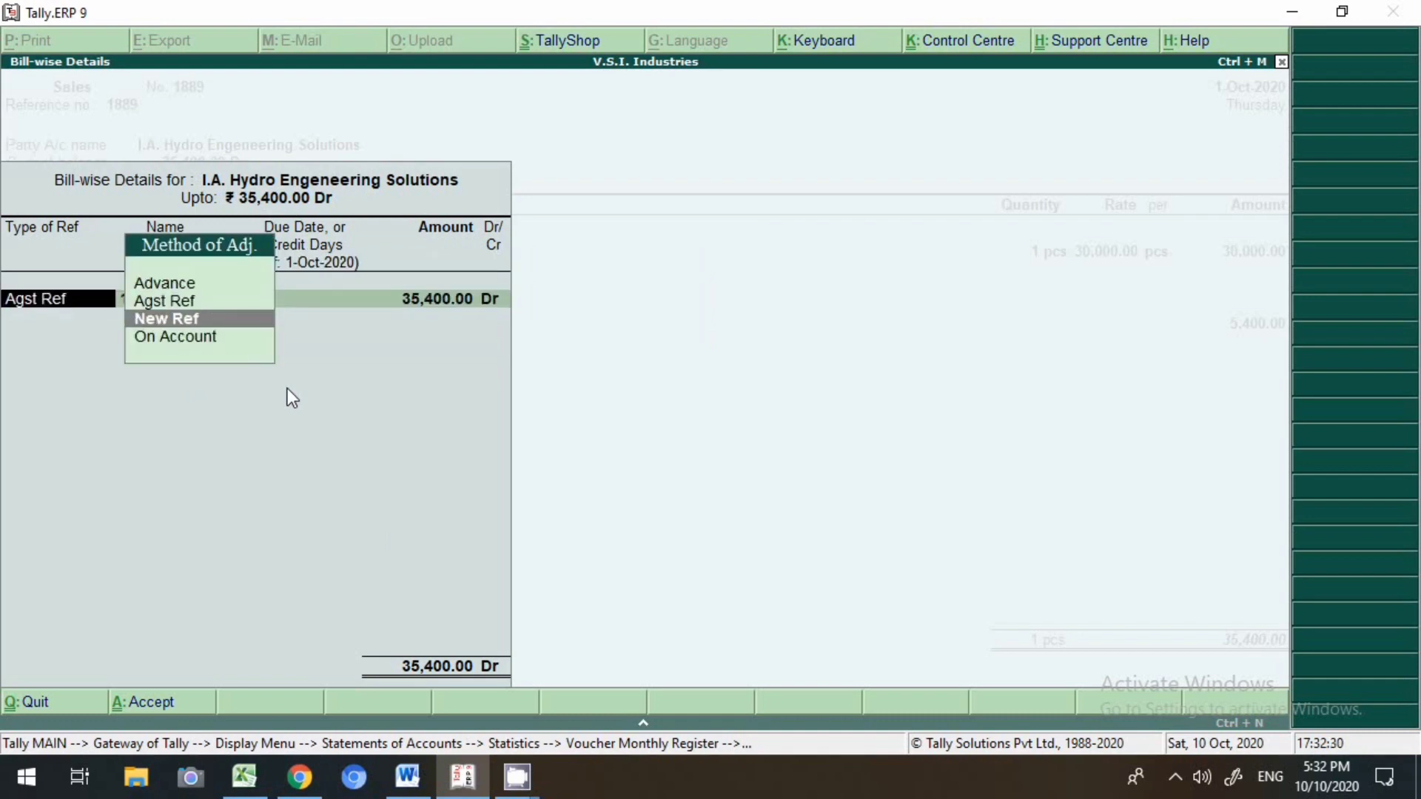
pyautogui.press('Return')
pyautogui.press('Return')
pyautogui.press('Return')
pyautogui.press('Return')
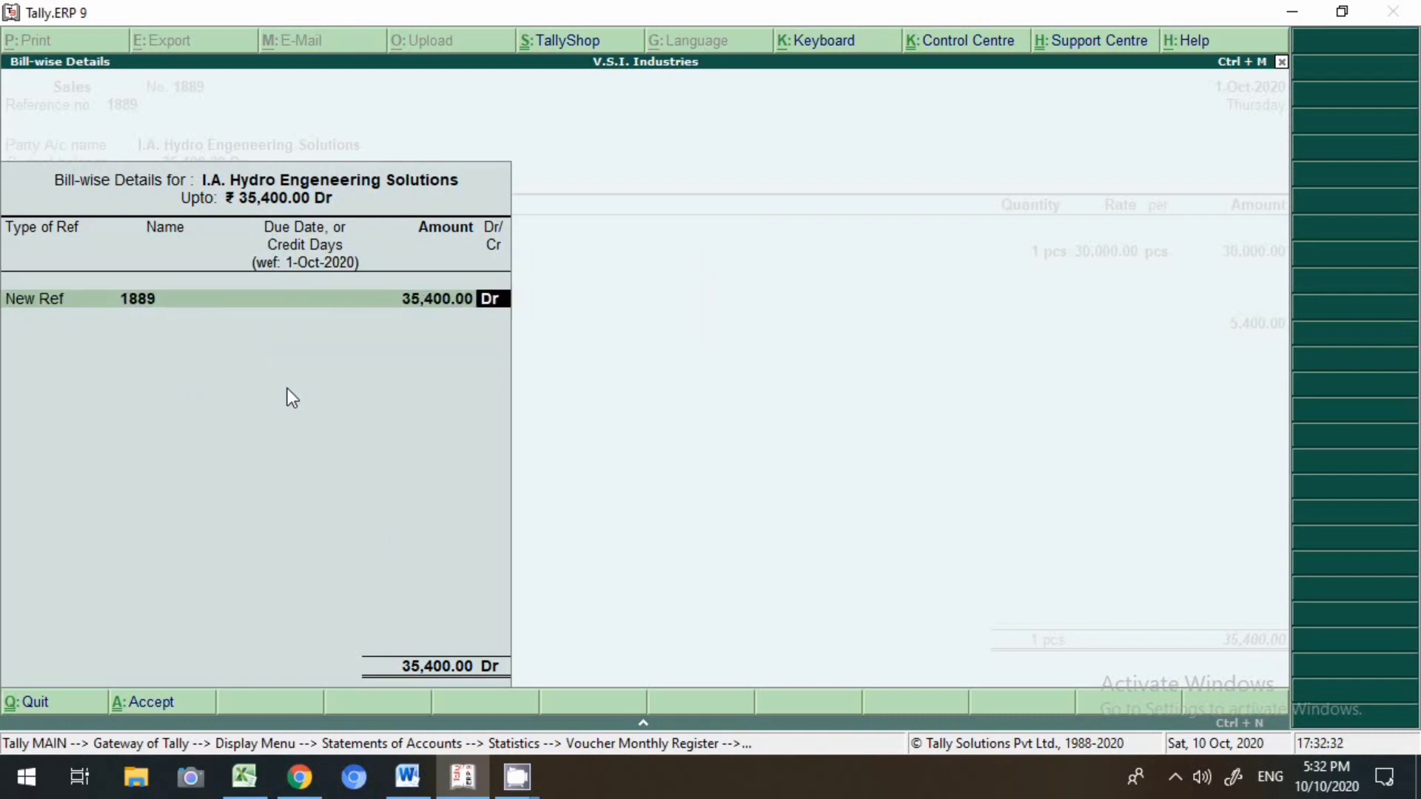
pyautogui.press('Return')
pyautogui.press('Return')
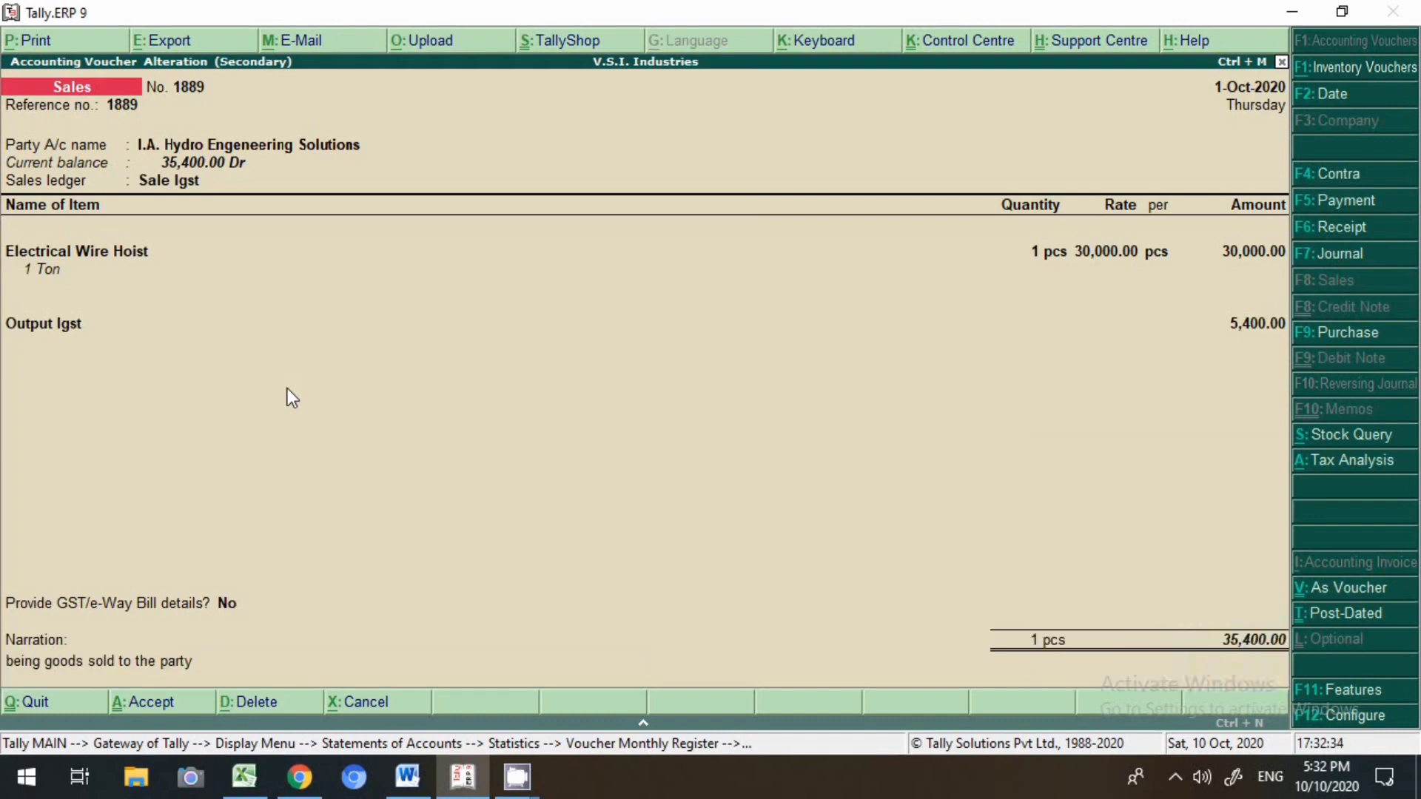
pyautogui.hotkey('alt', 'p')
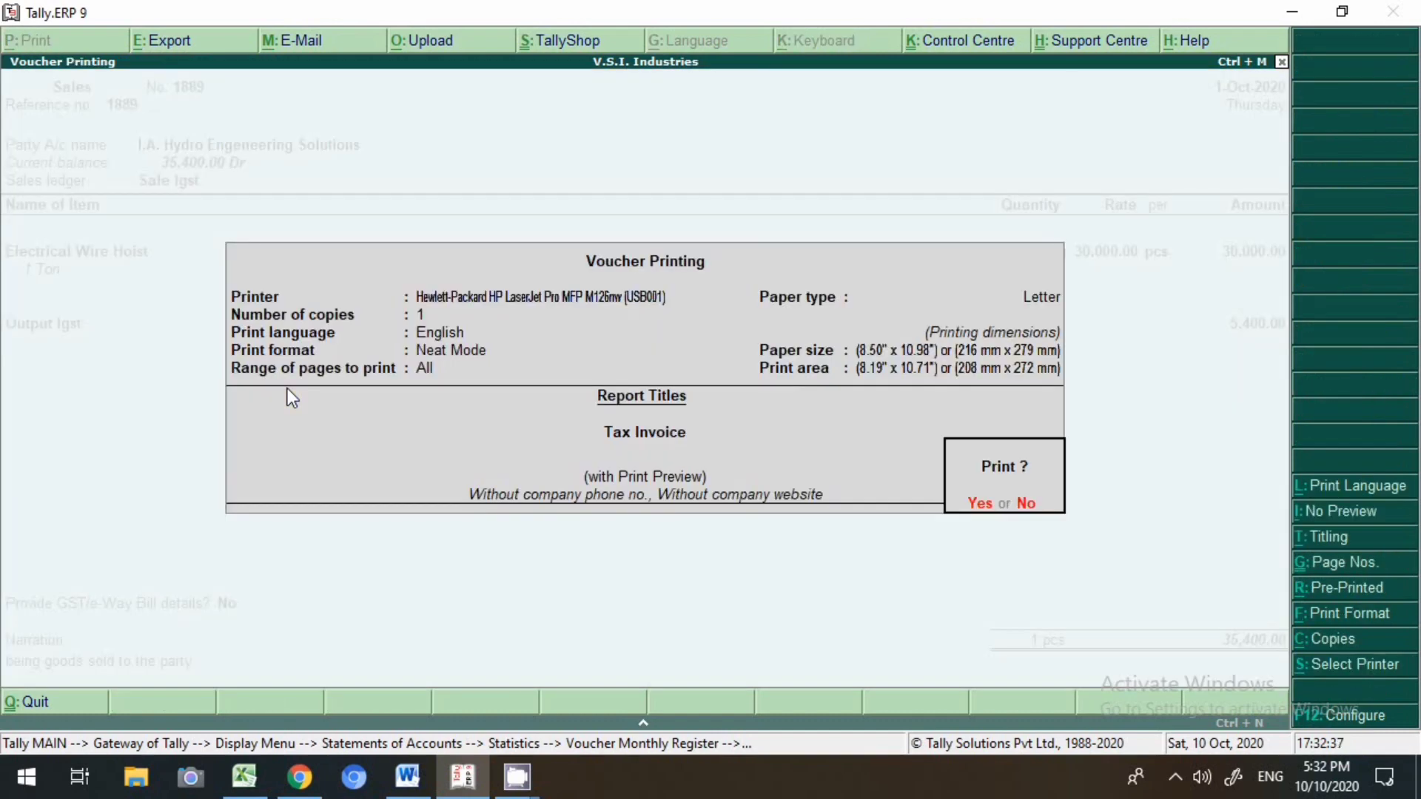
pyautogui.press('n')
# - Open the 3-10-2020 Kumar Machine Tools (Delhi) voucher, accept New Ref in its bill-wise details, and save it without printing
pyautogui.press('Down')
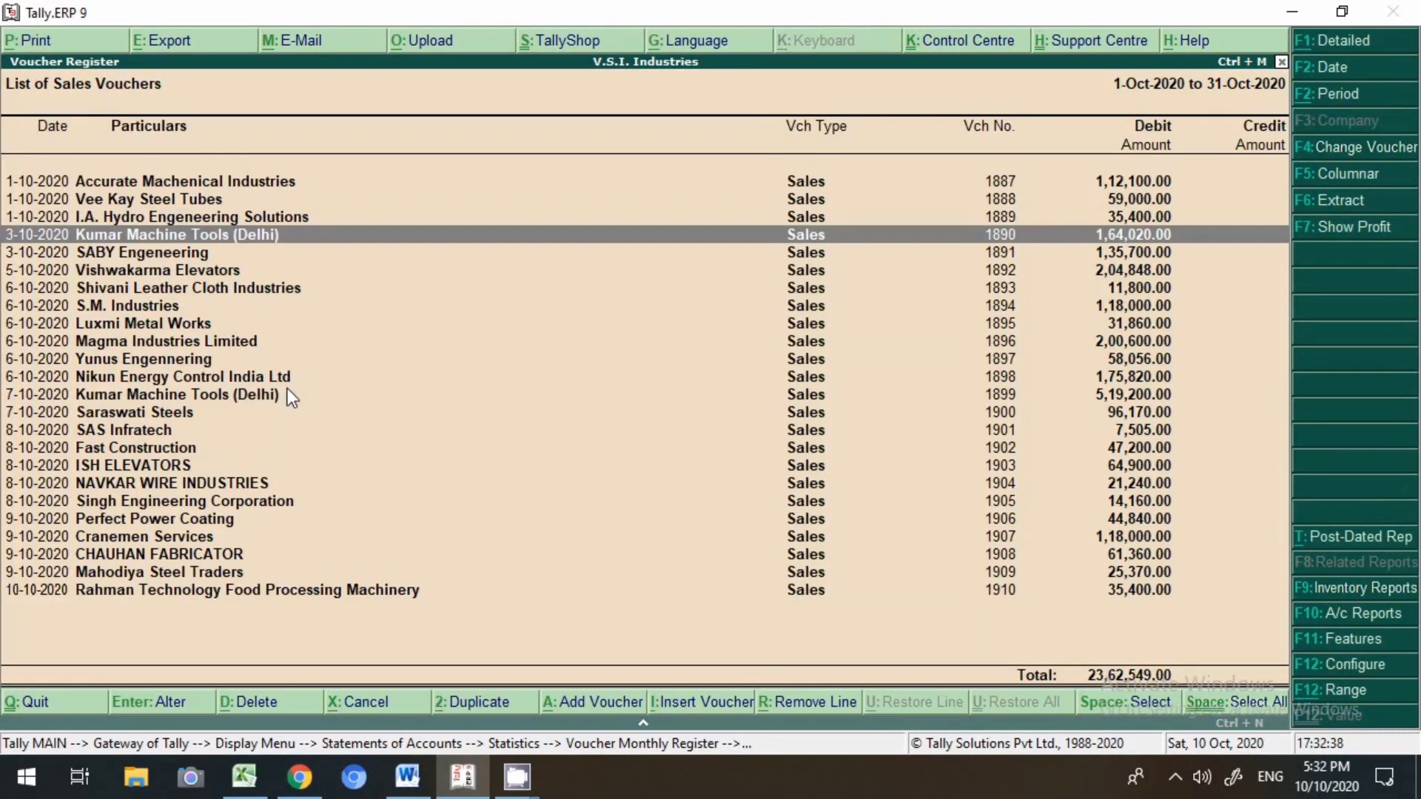
pyautogui.press('Return')
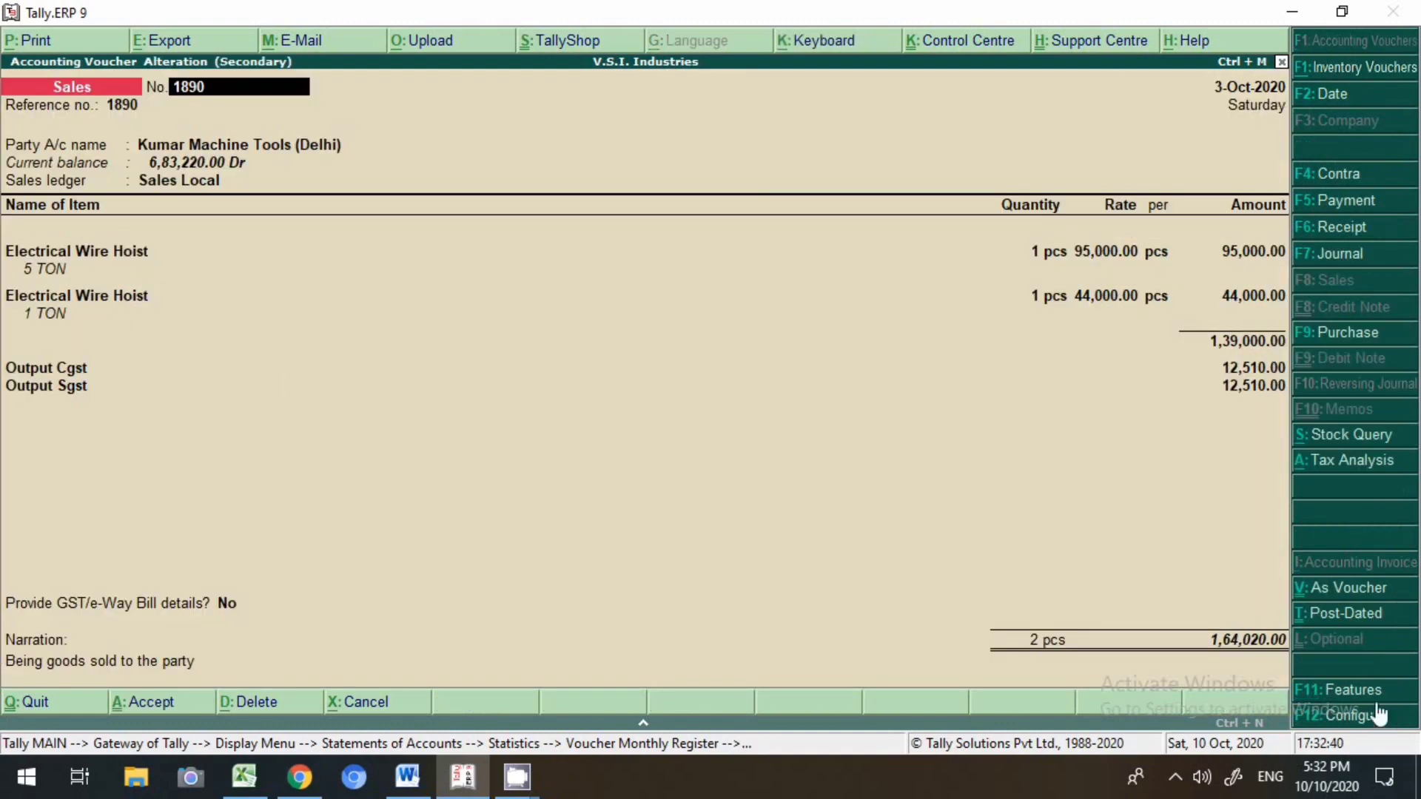
pyautogui.click(1259, 638)
pyautogui.press('Return')
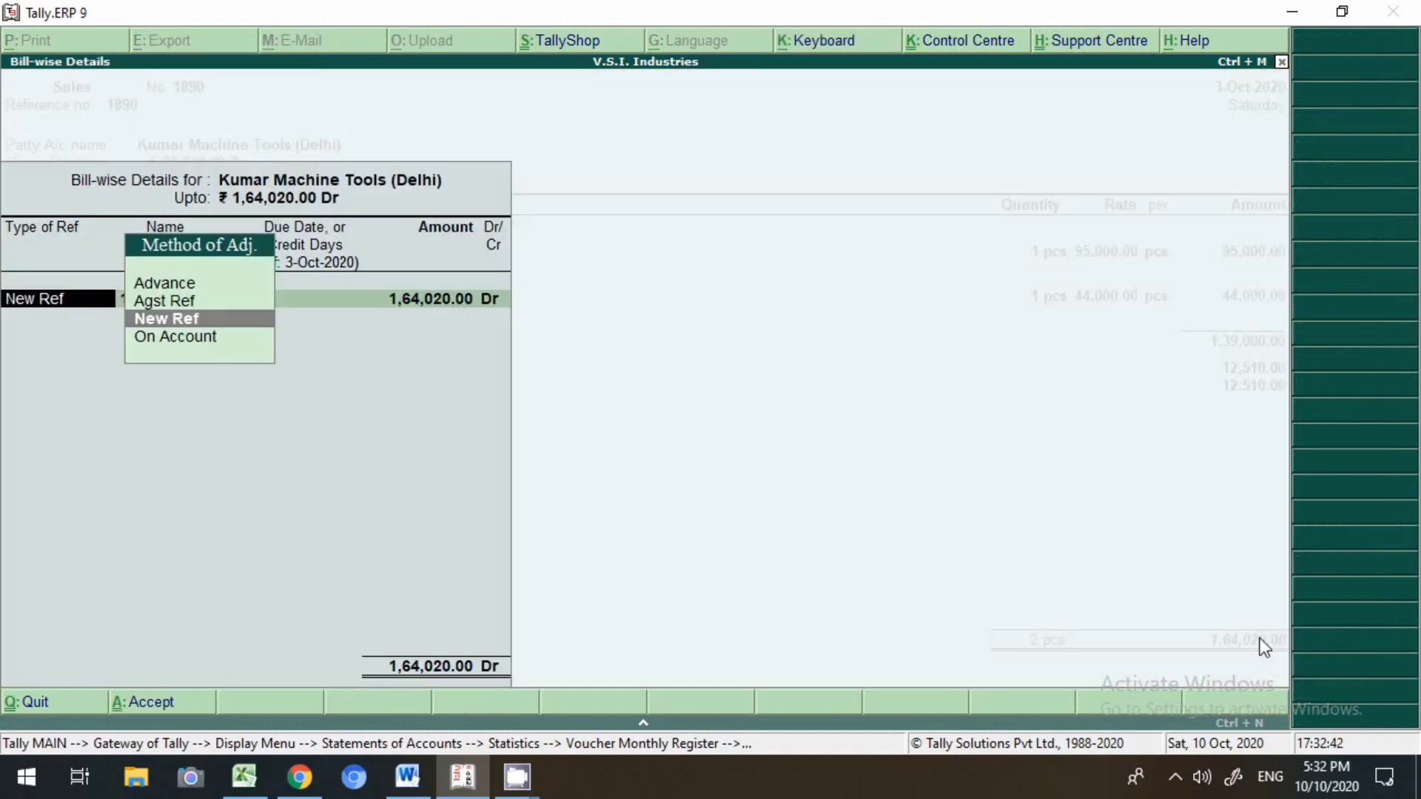
pyautogui.press('Return')
pyautogui.press('Return')
pyautogui.press('Return')
pyautogui.press('Return')
pyautogui.press('Return')
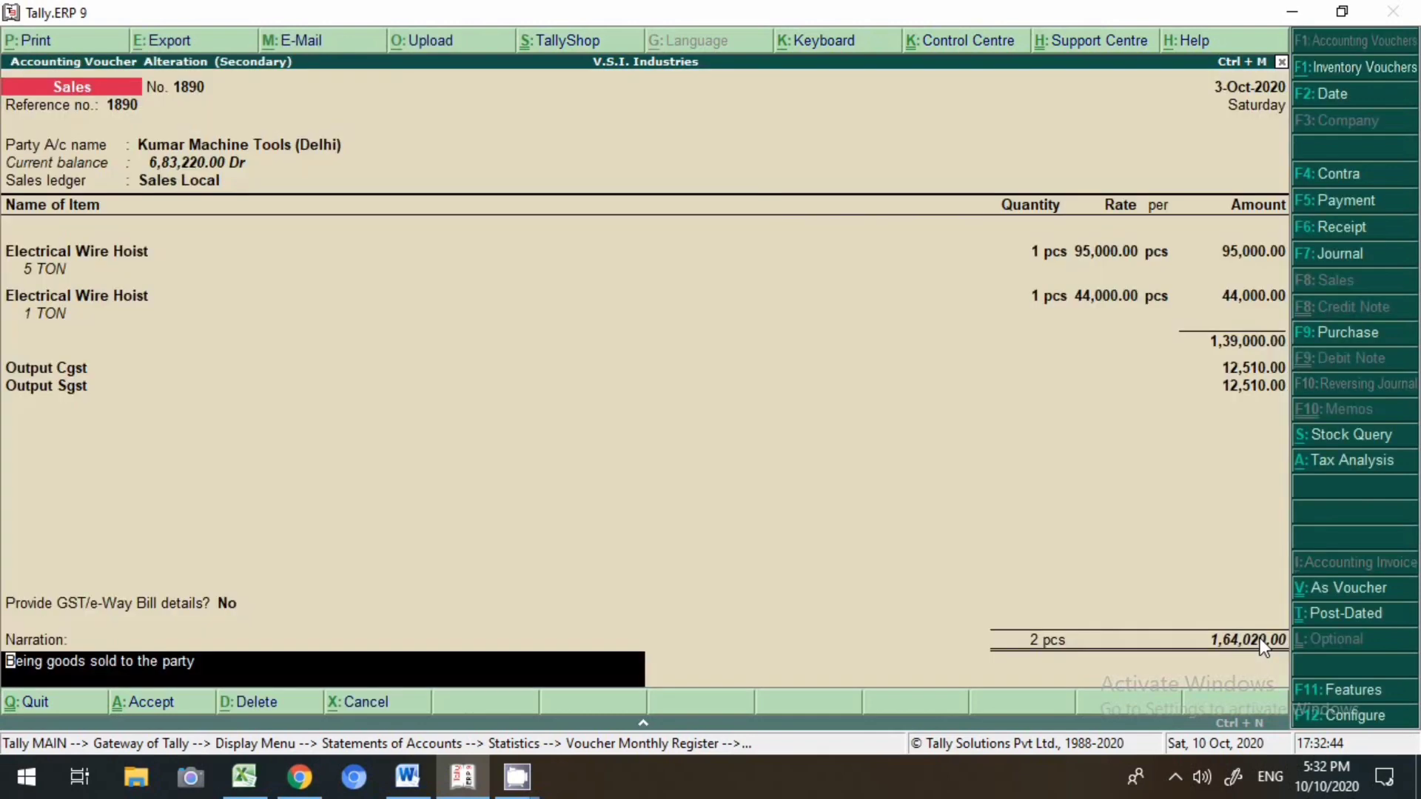
pyautogui.press('Return')
pyautogui.press('Return')
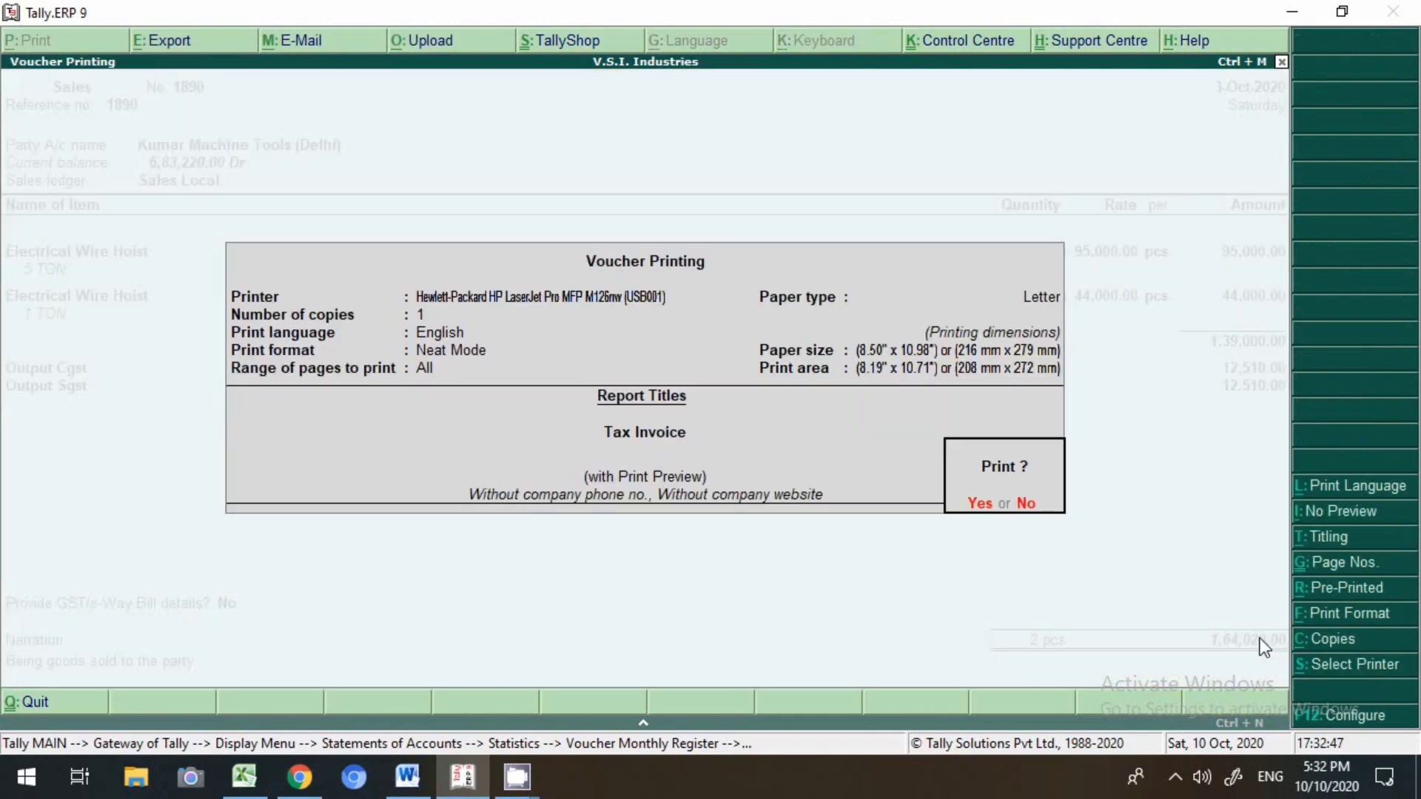
pyautogui.press('n')
# - Open the SABY Engeneering sales voucher, accept New Ref in its bill-wise details, and save it without printing
pyautogui.press('Down')
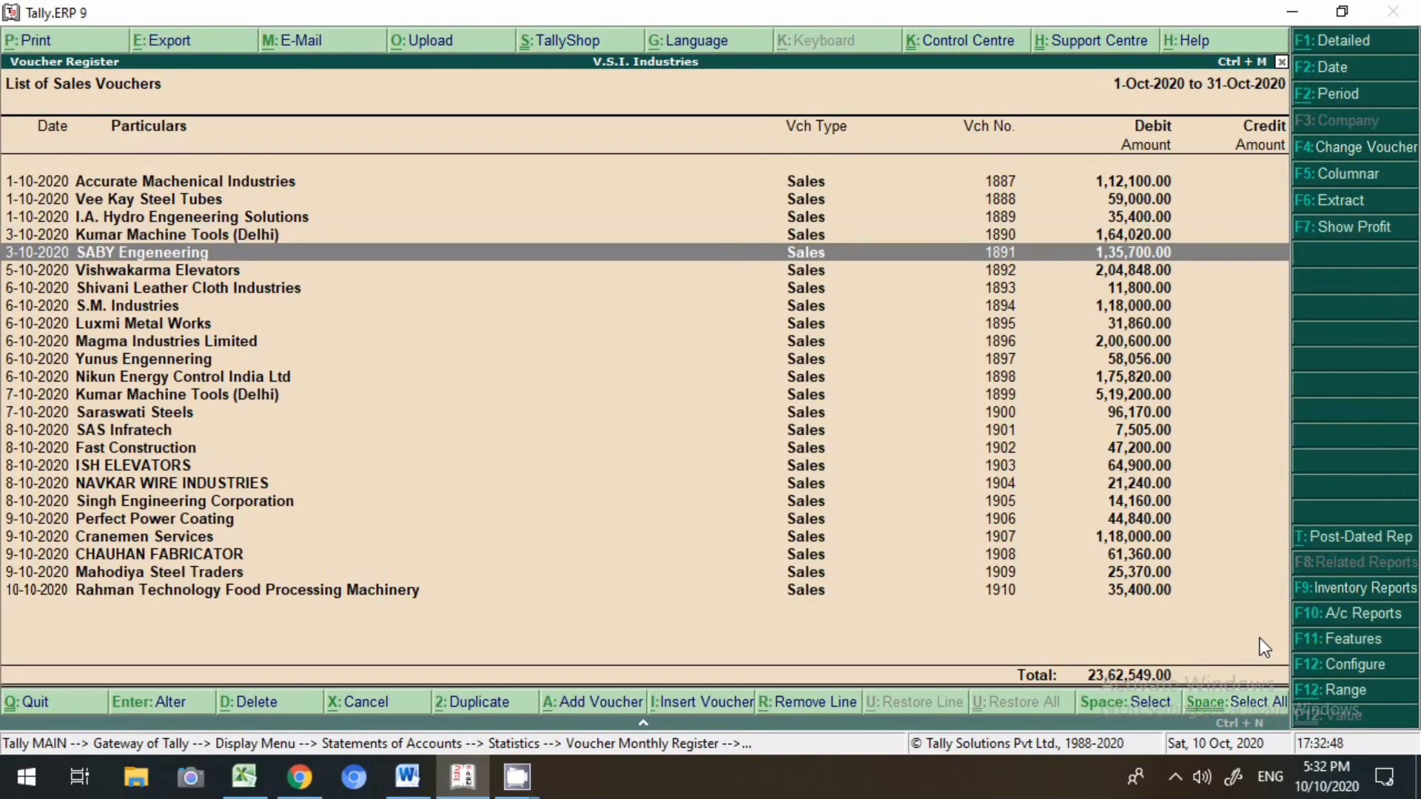
pyautogui.press('Return')
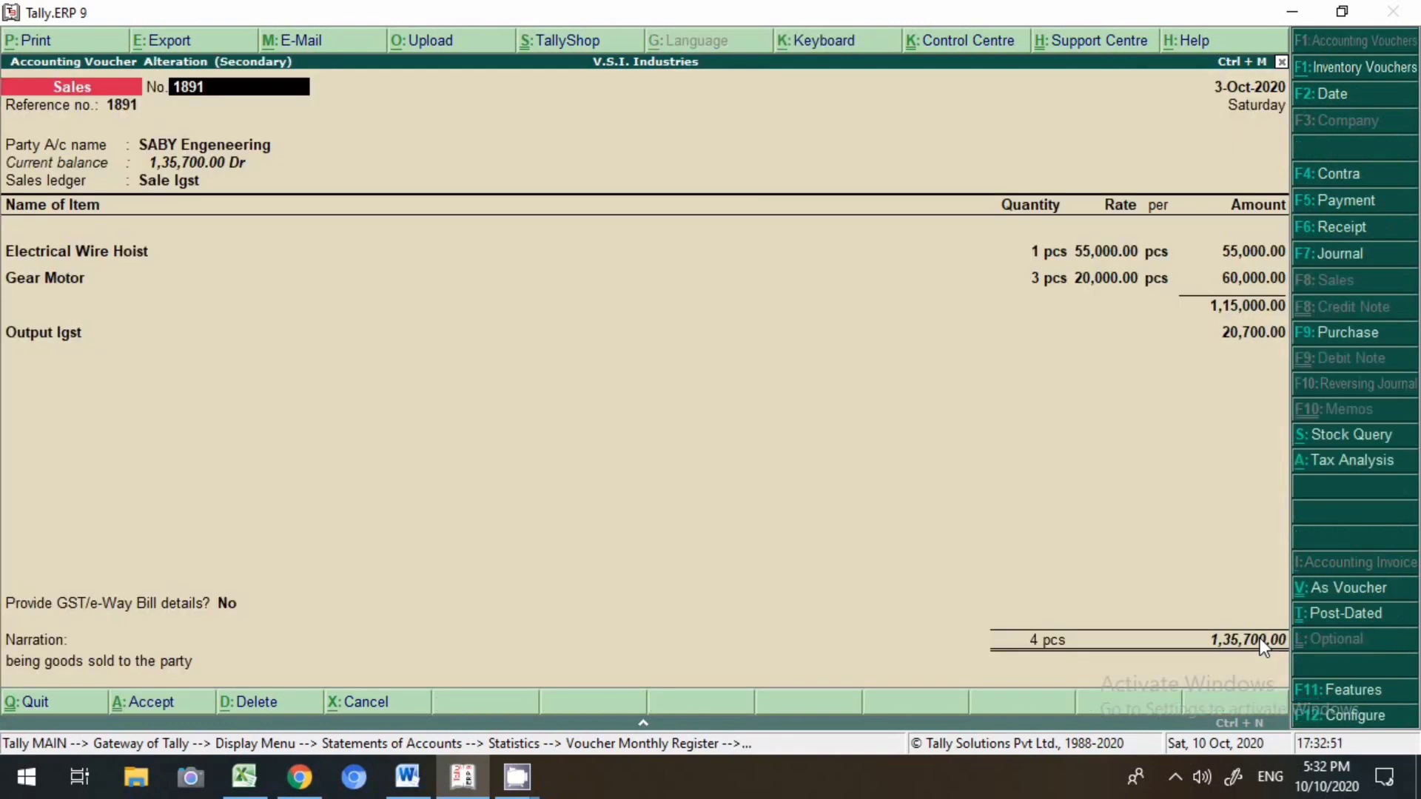
pyautogui.press('Return')
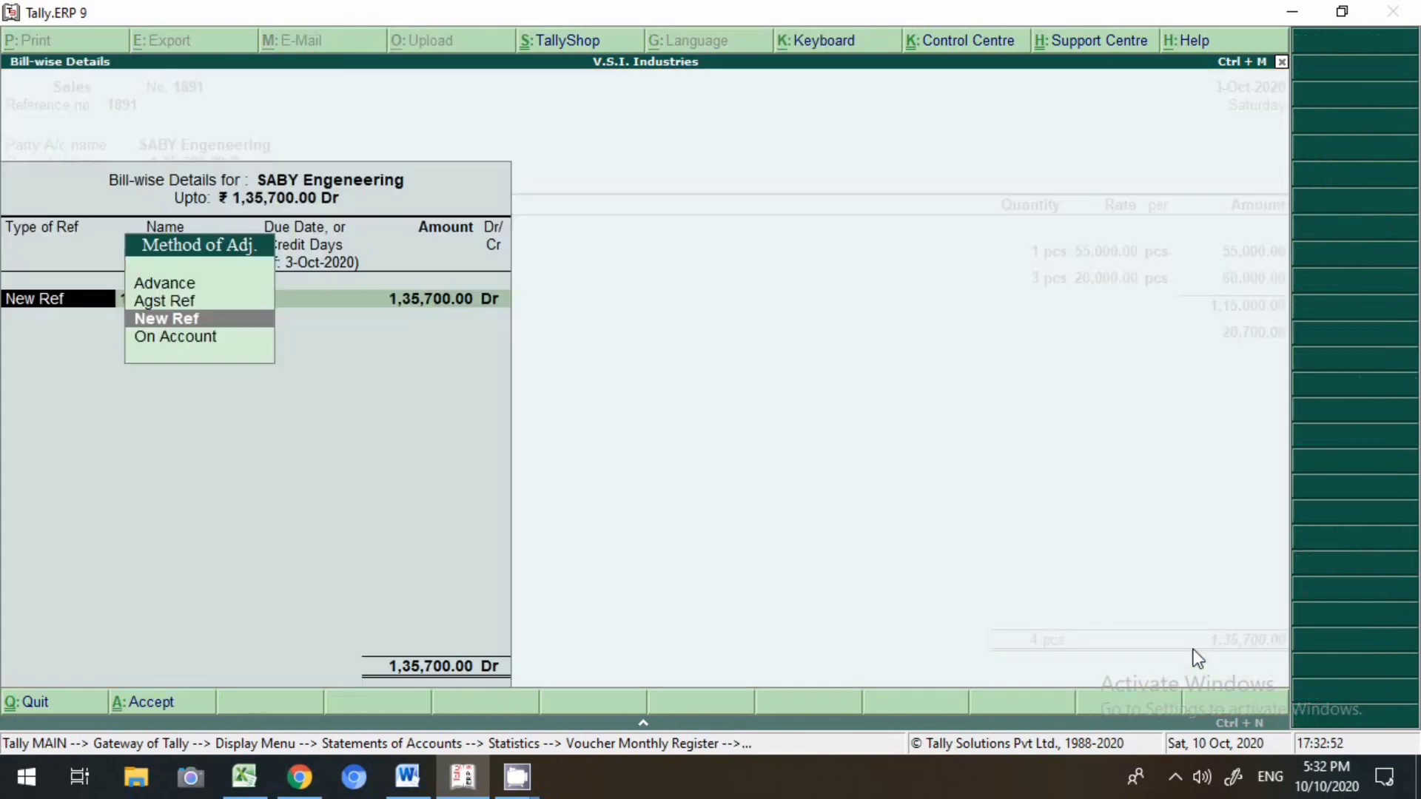
pyautogui.press('Up')
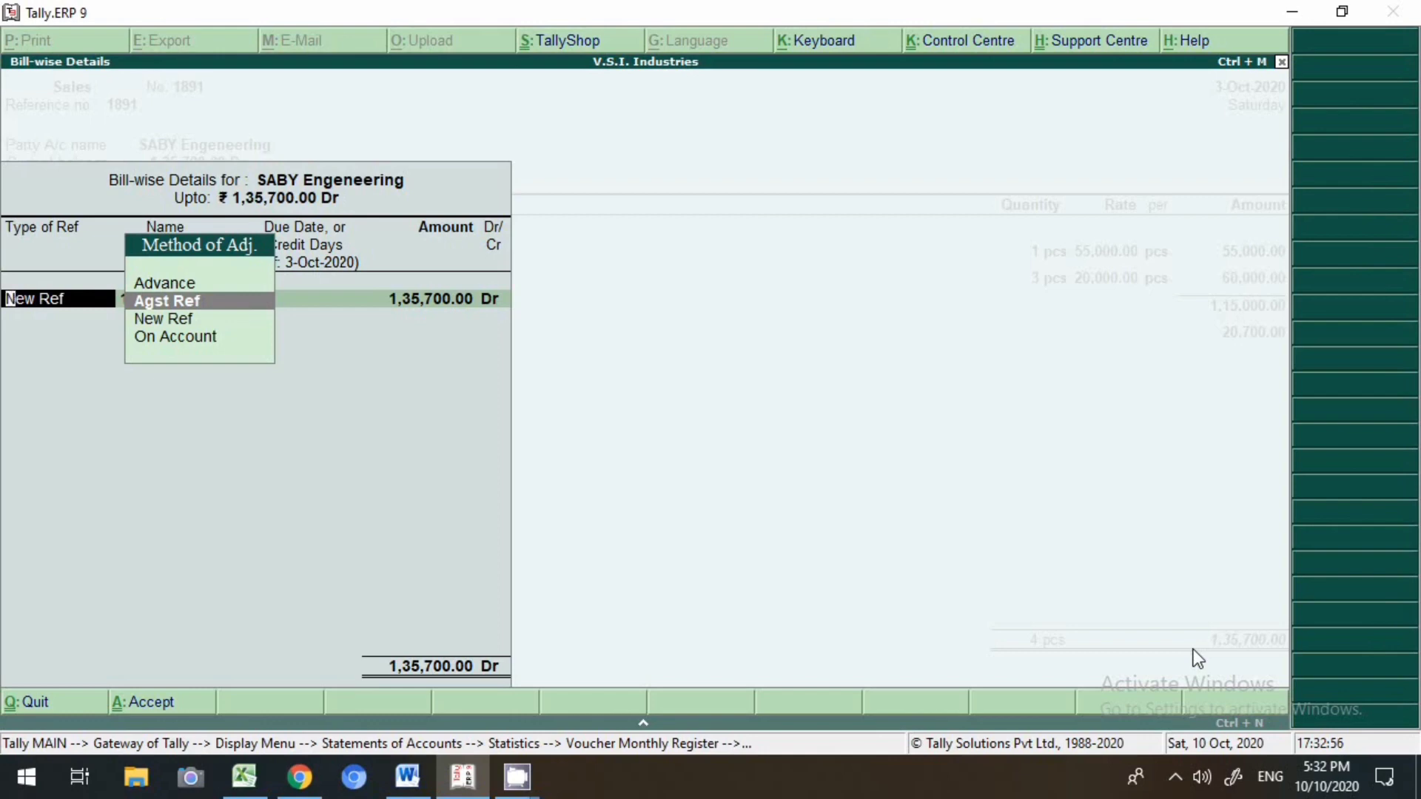
pyautogui.press('Down')
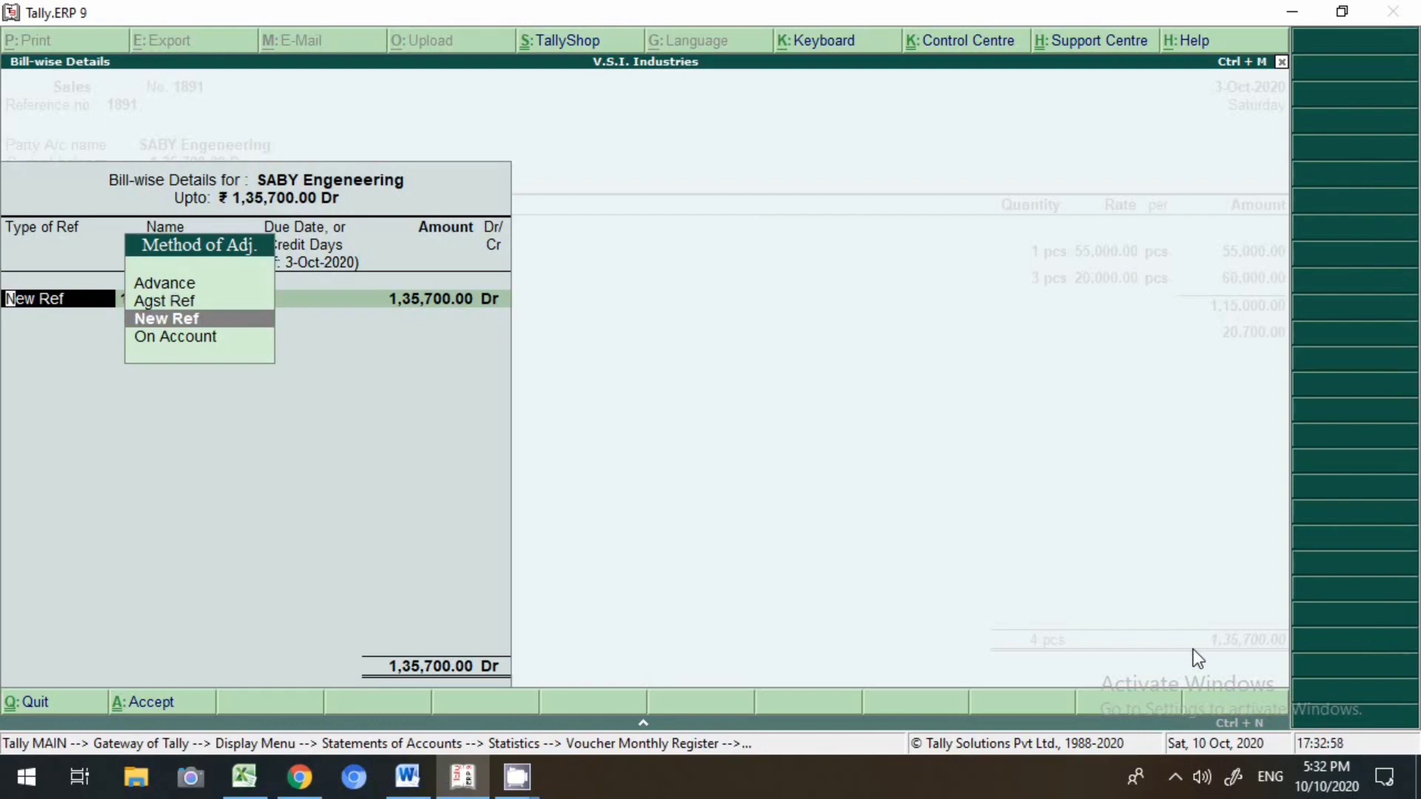
pyautogui.press('Return')
pyautogui.press('Return')
pyautogui.press('Return')
pyautogui.press('Return')
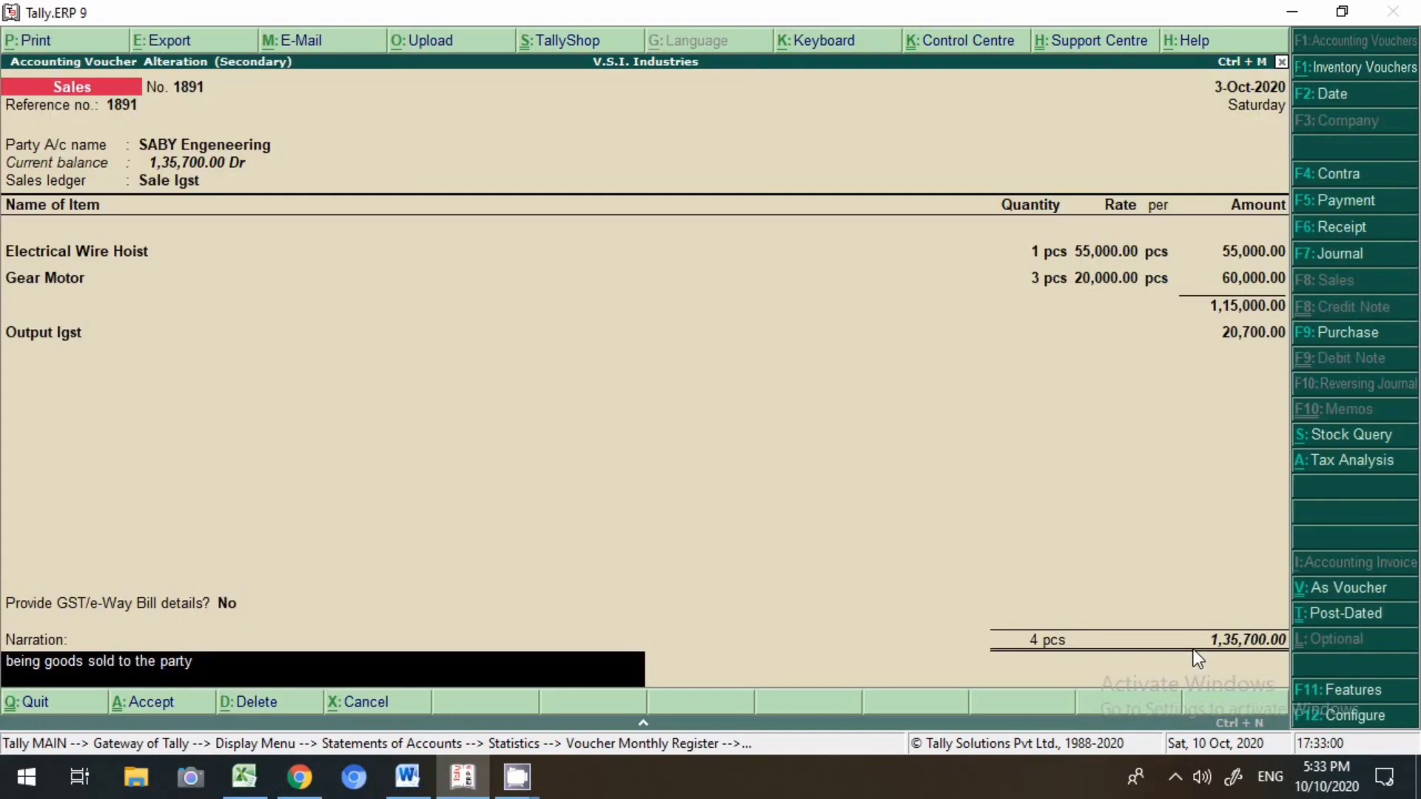
pyautogui.hotkey('alt', 'p')
pyautogui.press('Escape')
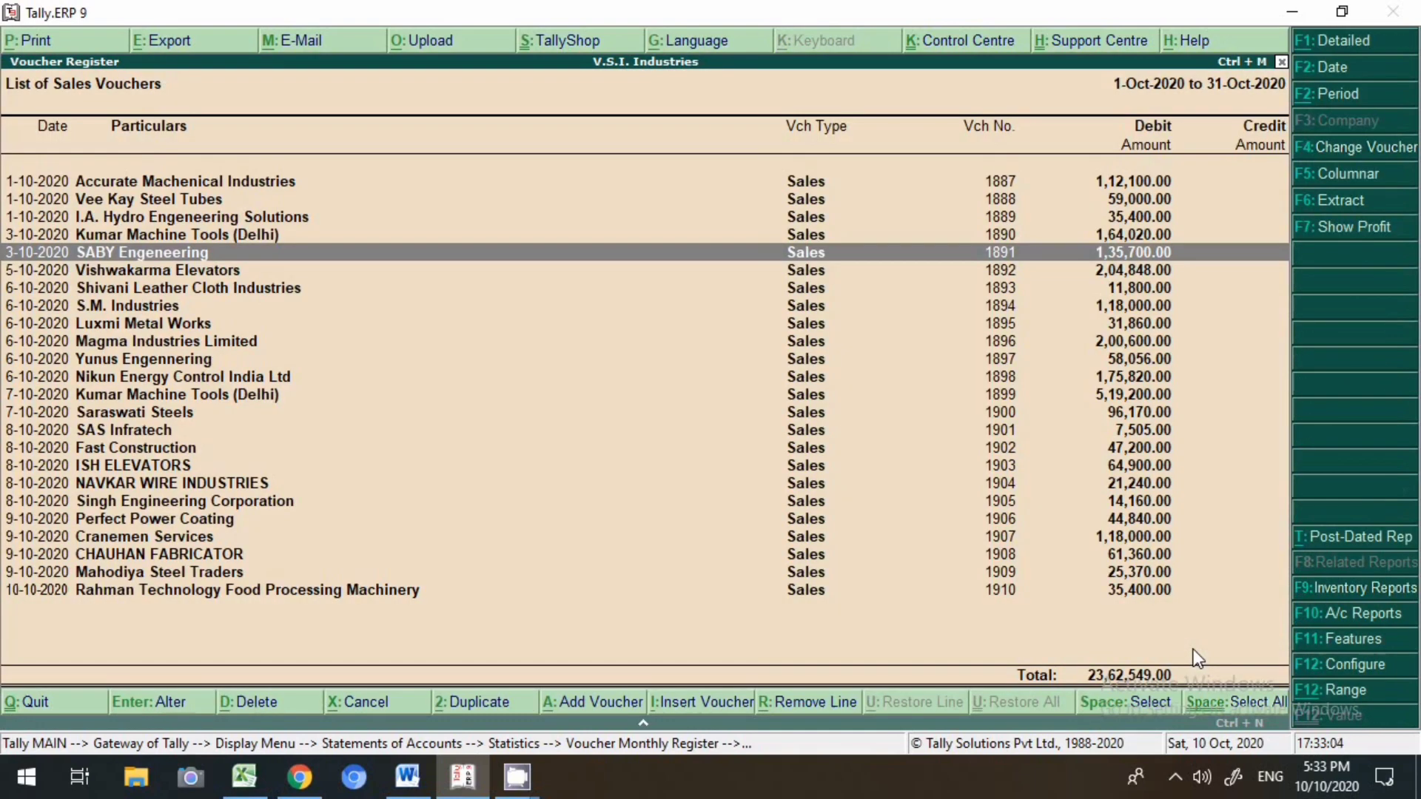
# - Open the Vishwakarma Elevators sales voucher, accept New Ref in its bill-wise details, and save it without printing
pyautogui.press('Down')
pyautogui.press('Return')
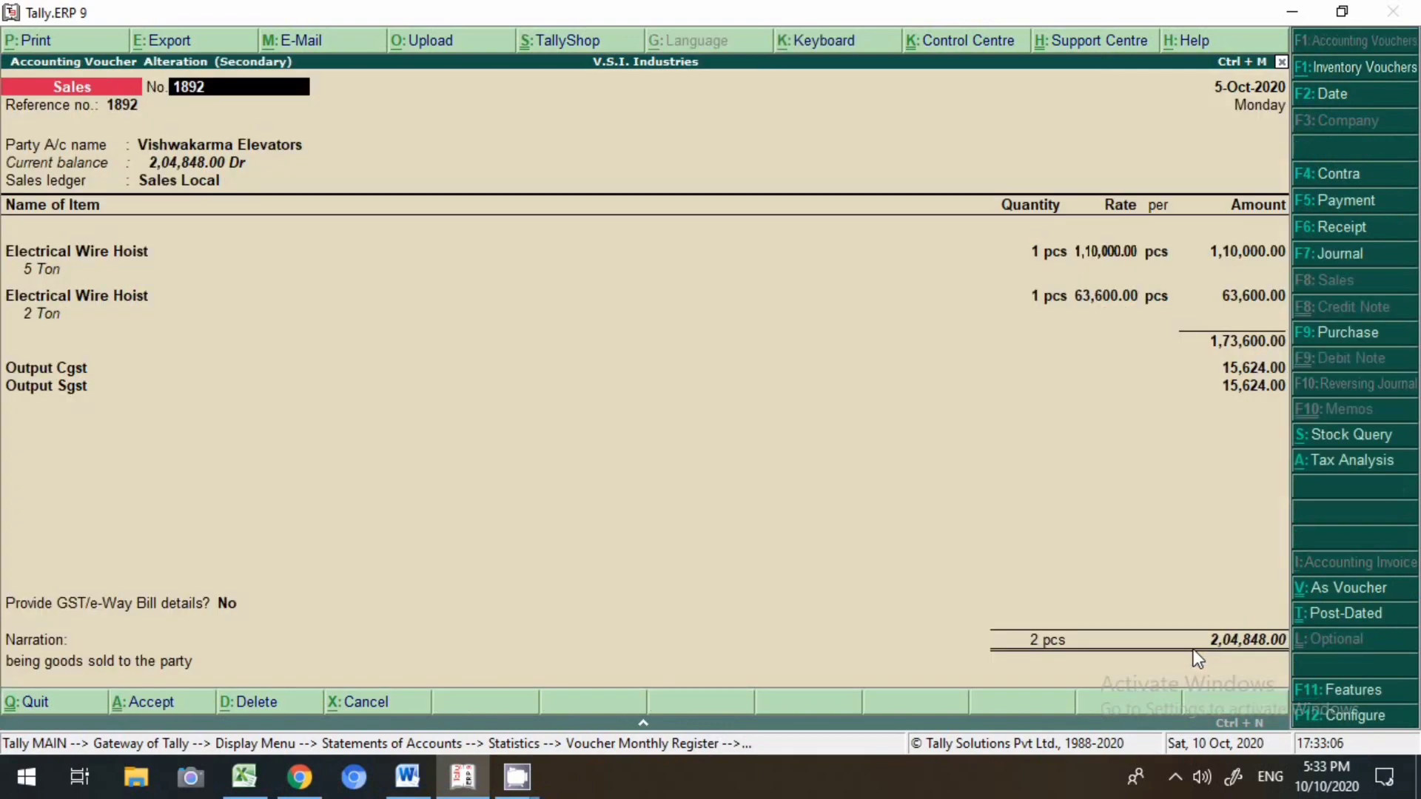
pyautogui.hotkey('ctrl', 'a')
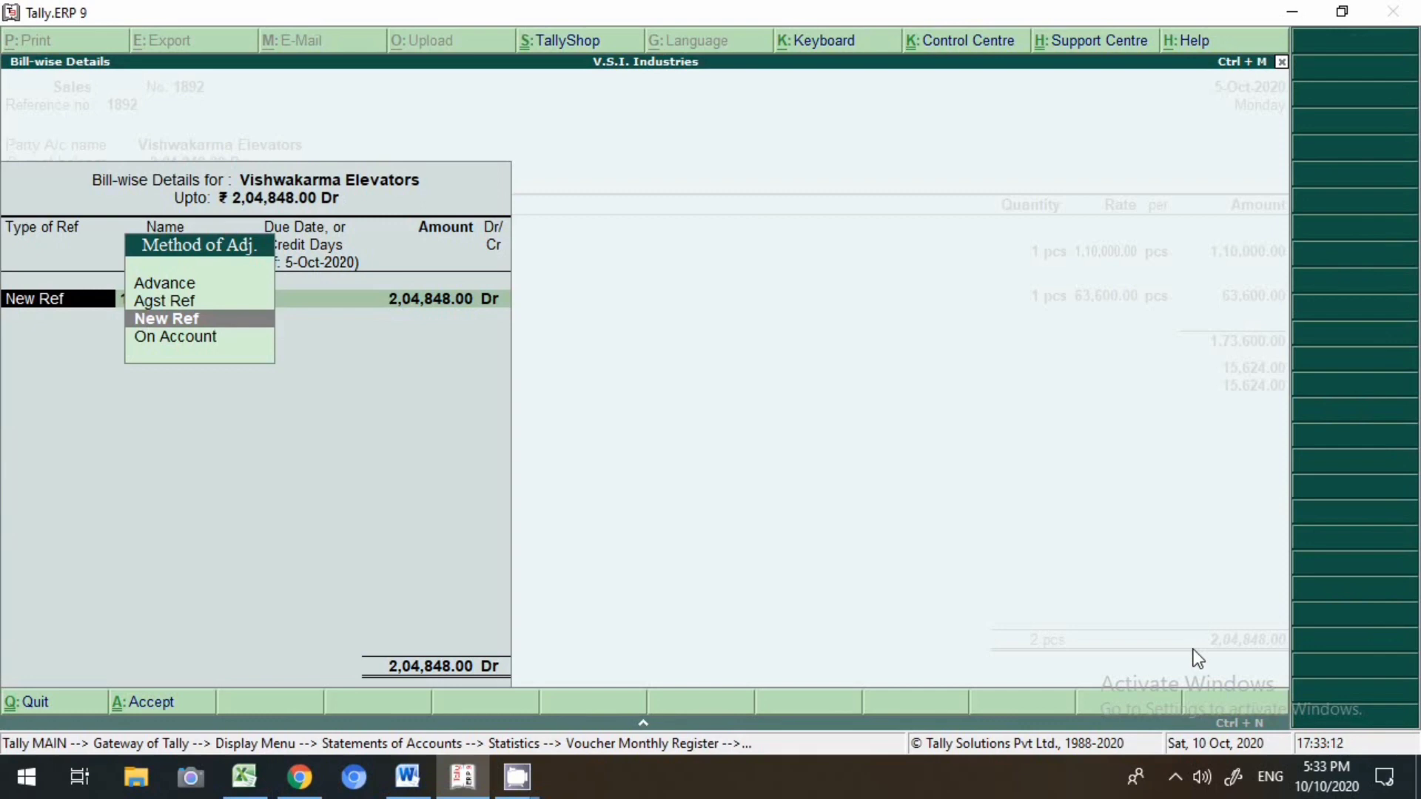
pyautogui.press('Return')
pyautogui.press('Return')
pyautogui.press('Return')
pyautogui.press('Return')
pyautogui.press('Return')
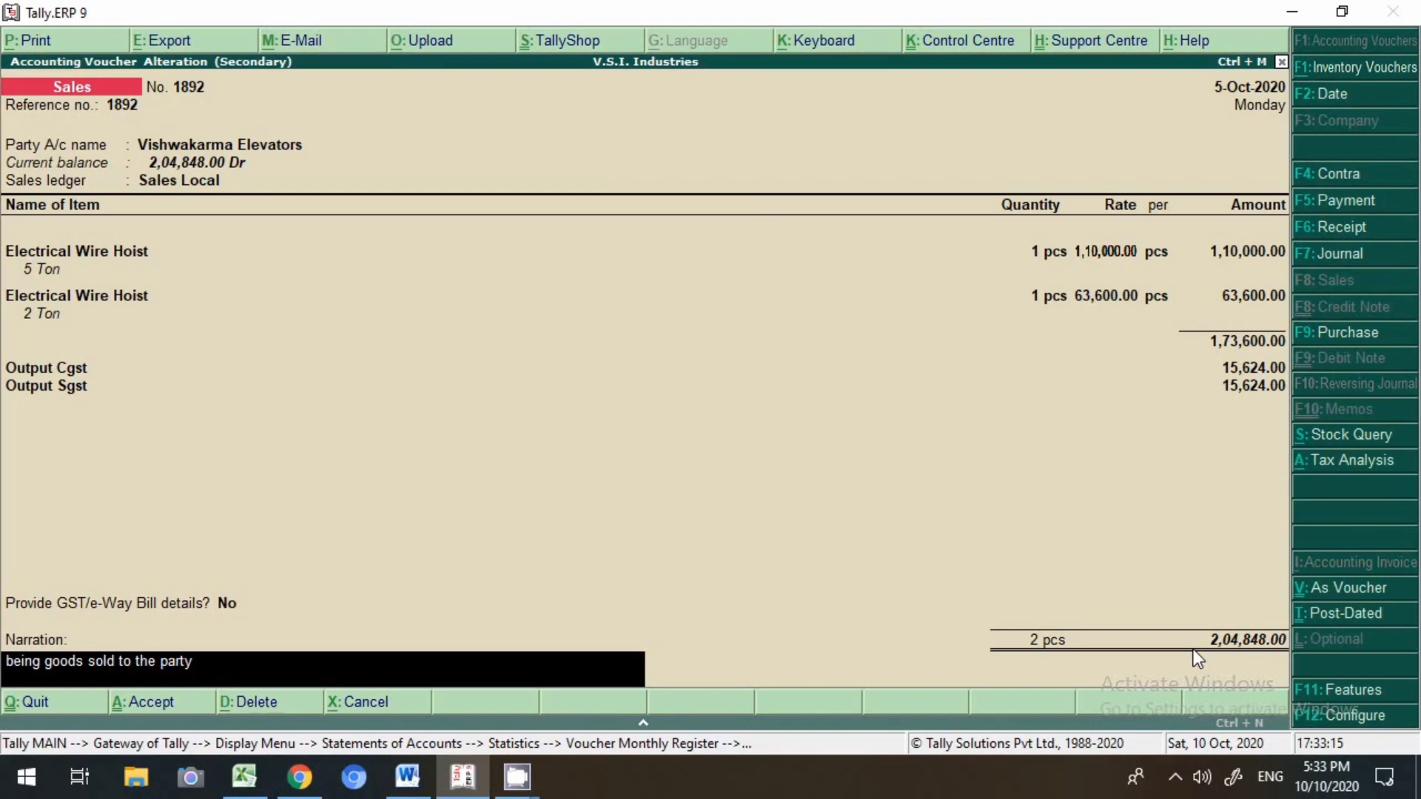
pyautogui.press('Return')
pyautogui.press('Return')
pyautogui.press('n')
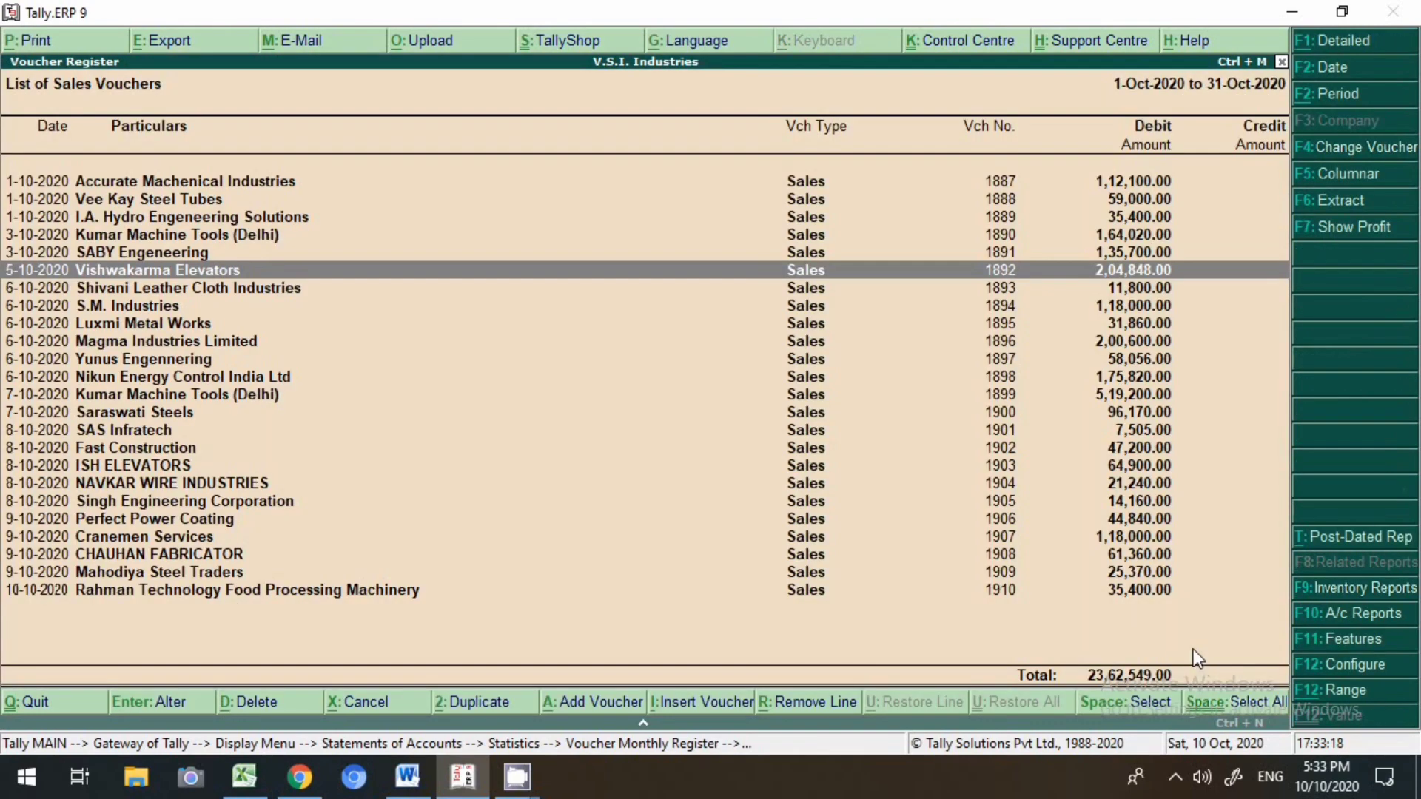
# - Open the 10-10-2020 Rahman Technology Food Processing Machinery sales voucher and bring up its bill-wise details
pyautogui.press('Down')
pyautogui.press('Down')
pyautogui.press('Down')
pyautogui.press('Down')
pyautogui.press('Down')
pyautogui.press('Down')
pyautogui.press('Down')
pyautogui.press('Down')
pyautogui.press('Down')
pyautogui.press('Down')
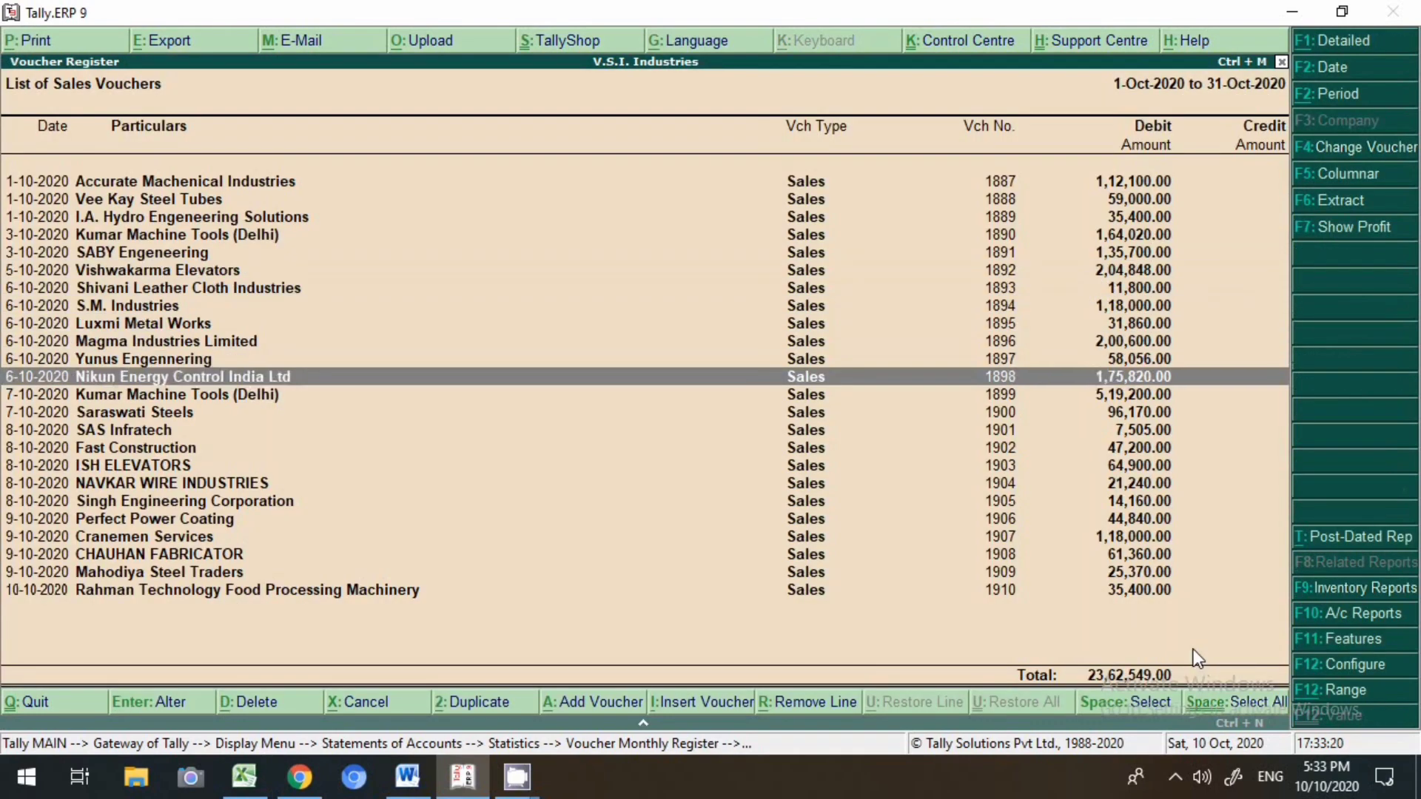
pyautogui.press('Down')
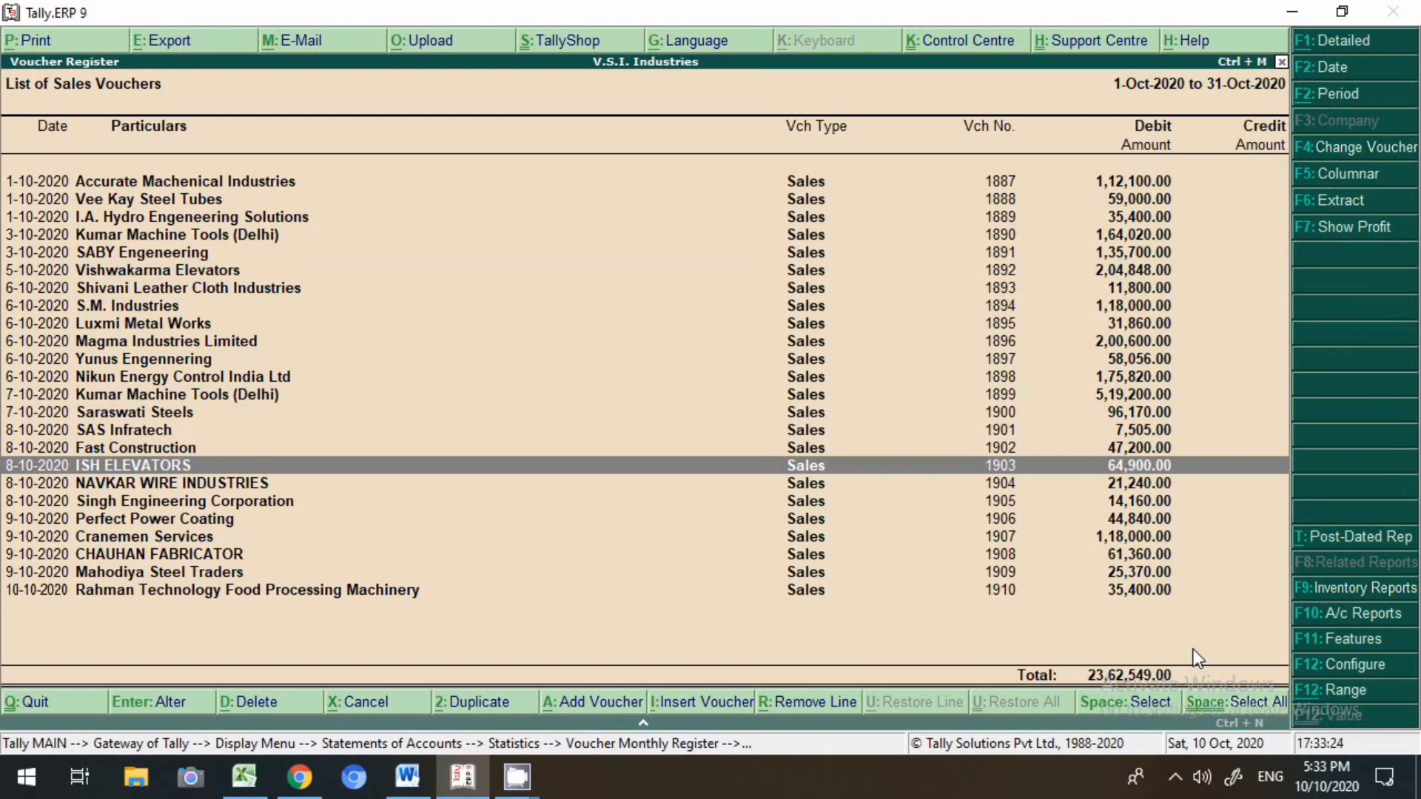
pyautogui.press('Down')
pyautogui.press('Down')
pyautogui.press('Down')
pyautogui.press('Down')
pyautogui.press('Down')
pyautogui.press('Down')
pyautogui.press('Down')
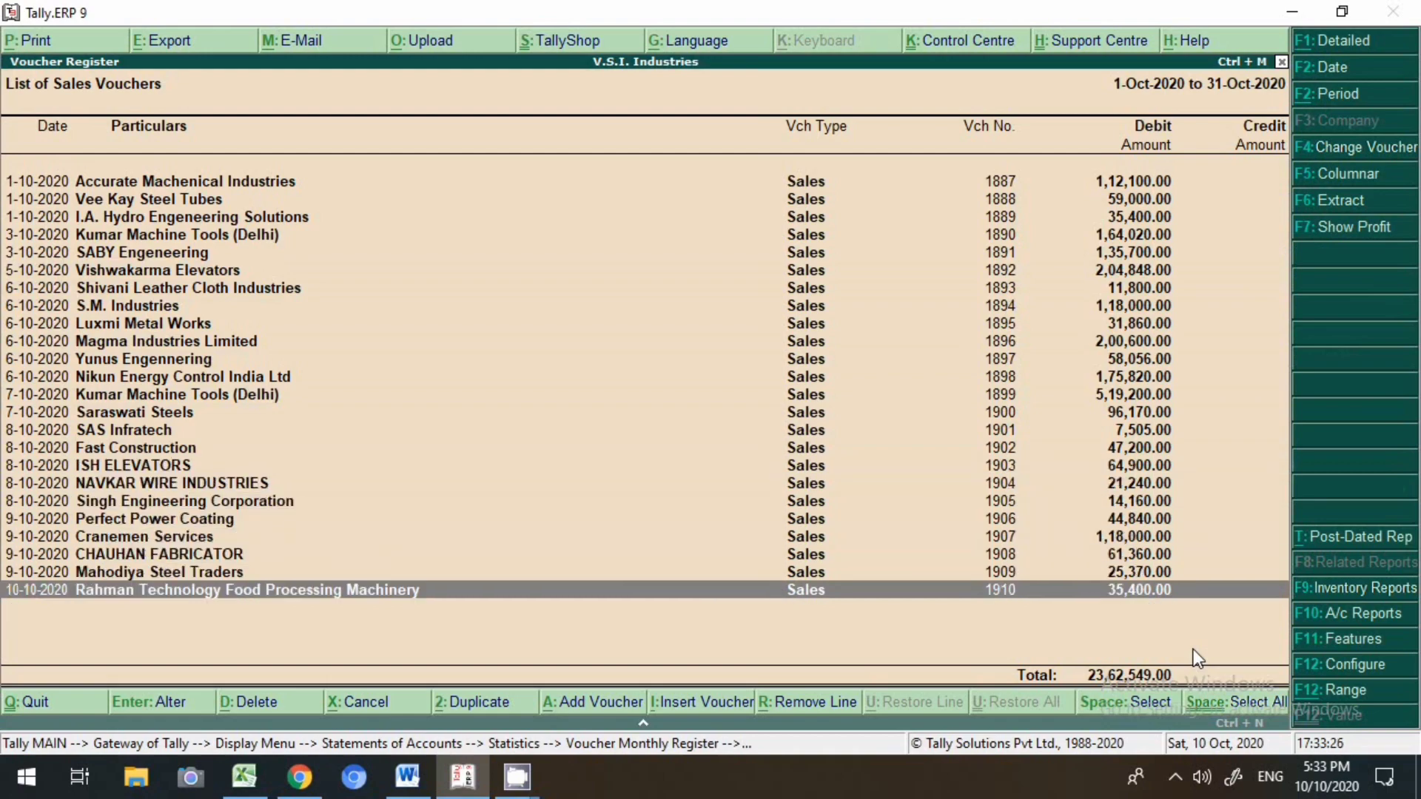
pyautogui.press('Return')
pyautogui.doubleClick(1224, 642)
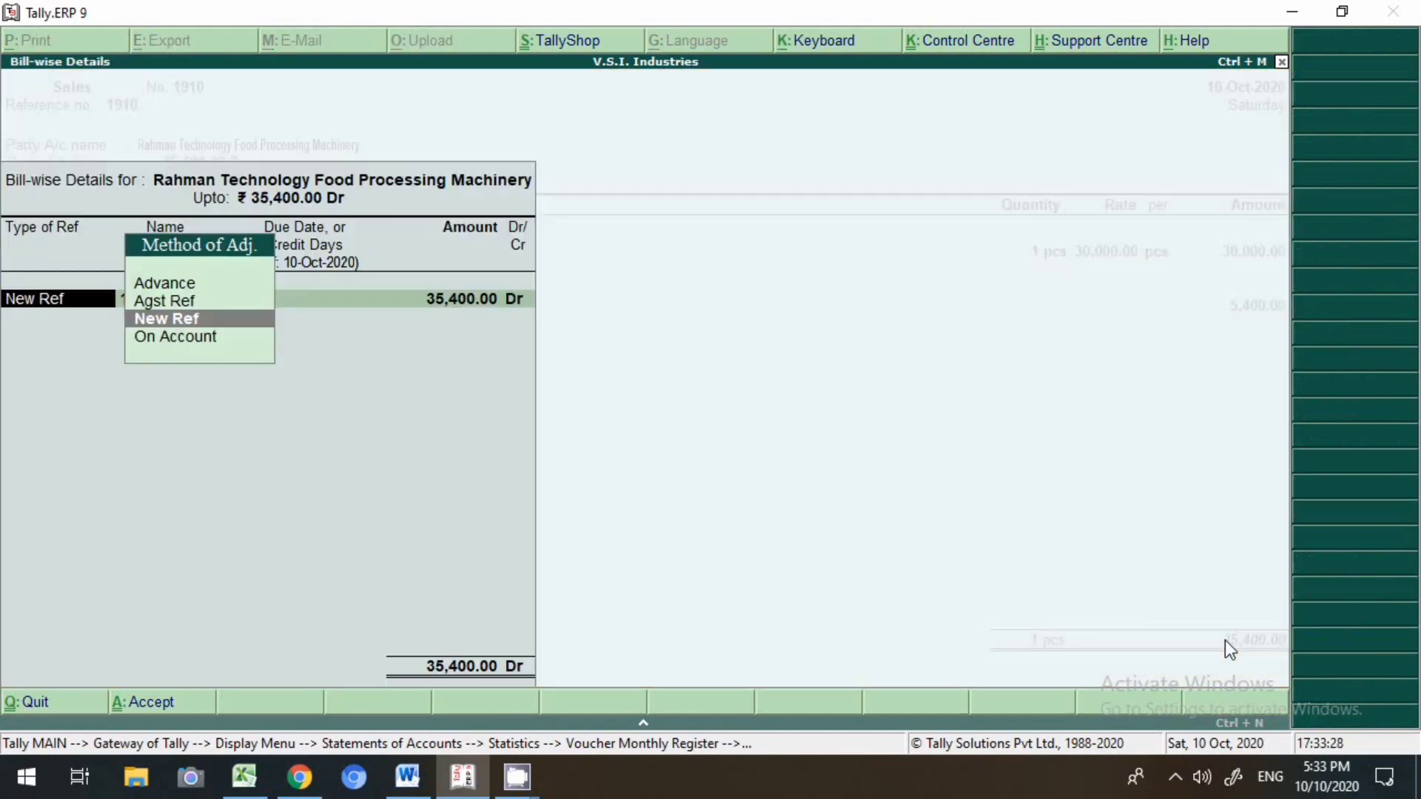
# - Accept New Ref for the Rahman Technology bill with no due date, save the voucher and skip printing
pyautogui.press('Up')
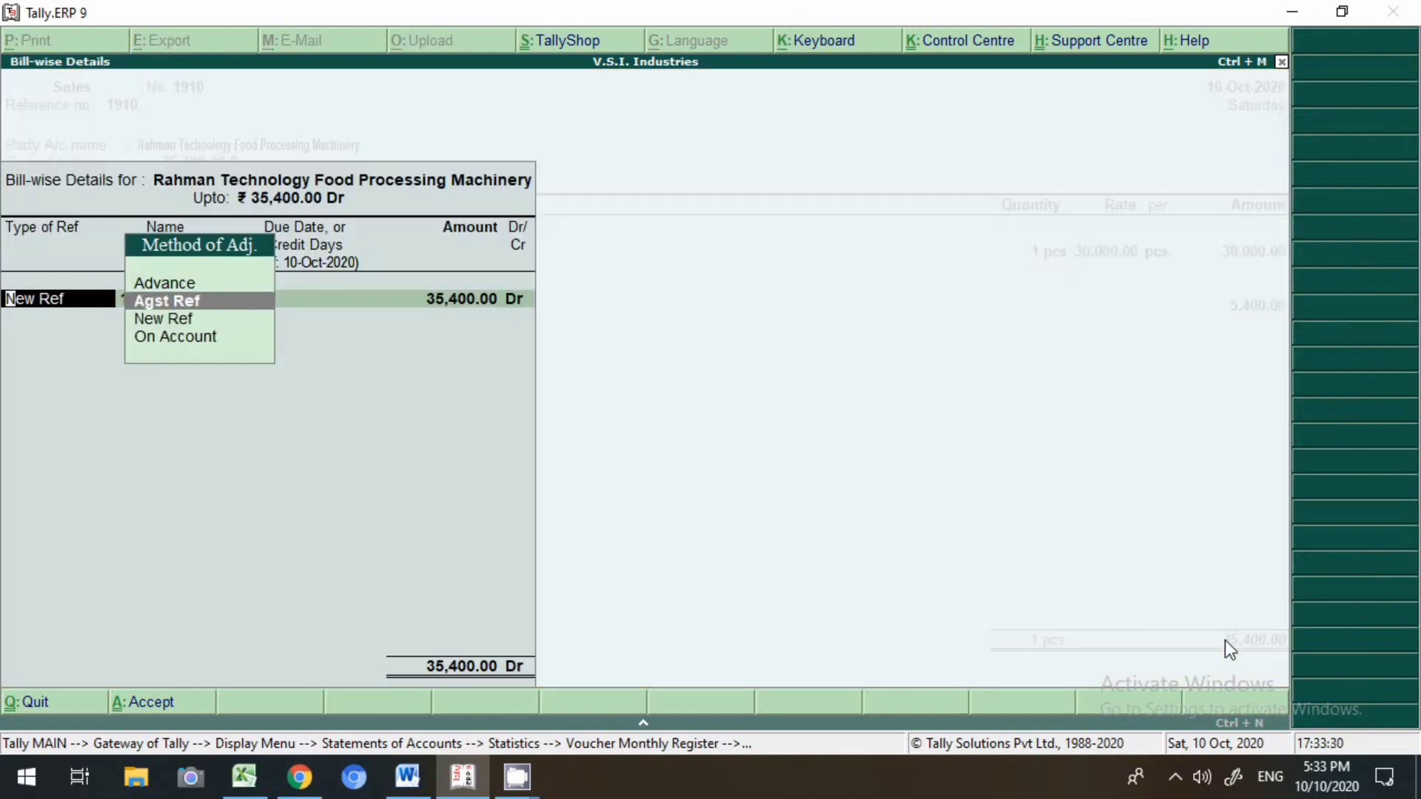
pyautogui.press('Down')
pyautogui.press('Return')
pyautogui.press('Return')
pyautogui.press('Return')
pyautogui.press('Return')
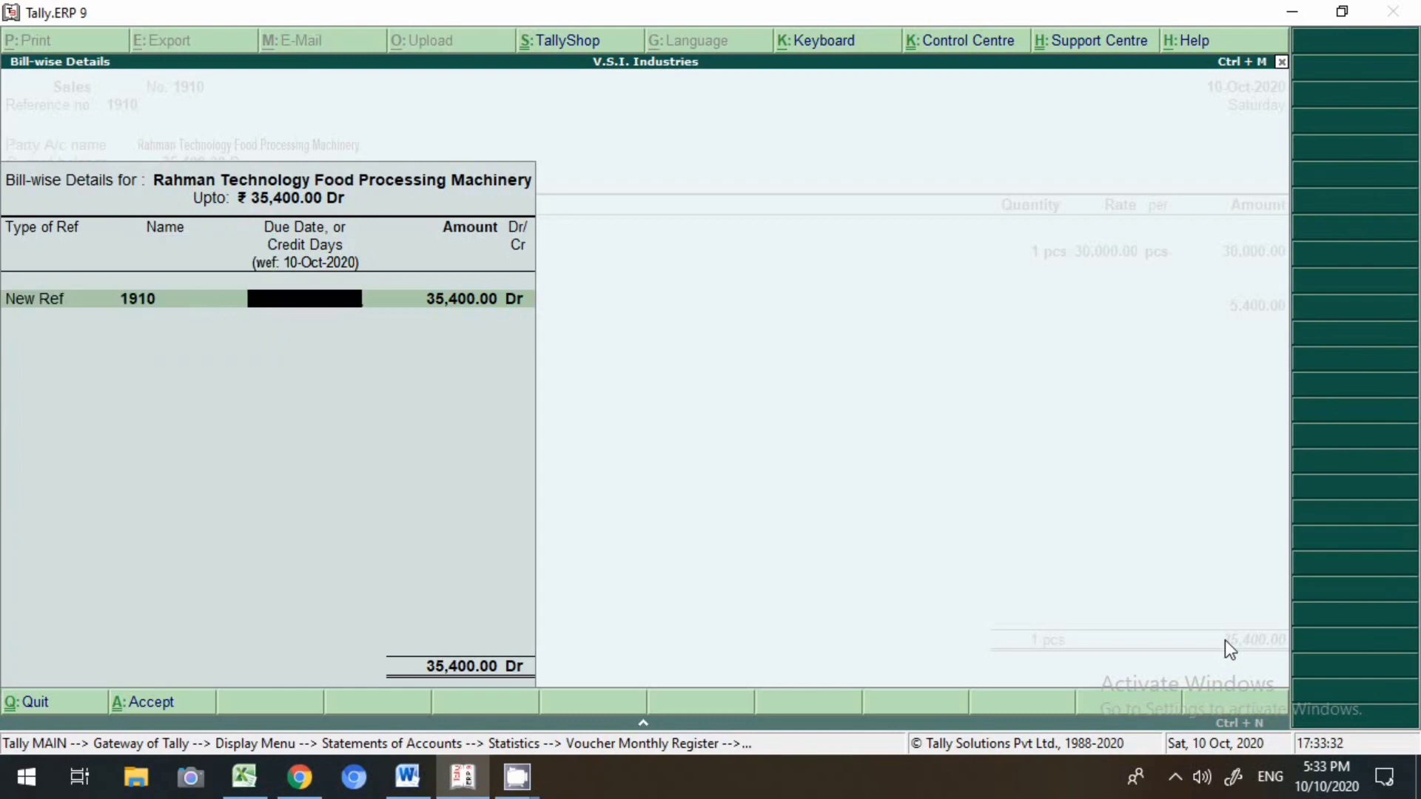
pyautogui.press('Return')
pyautogui.press('Return')
pyautogui.press('Return')
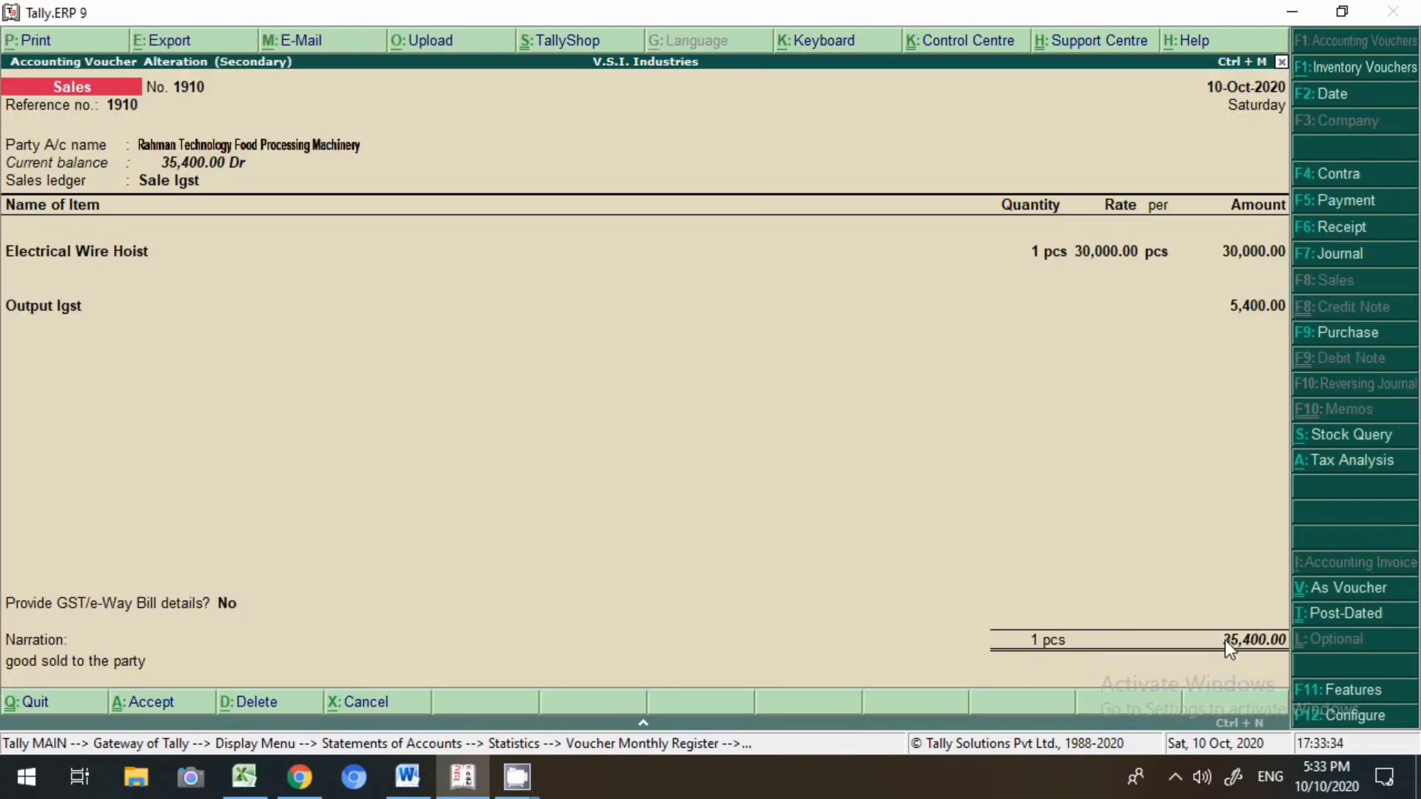
pyautogui.press('Return')
pyautogui.press('Return')
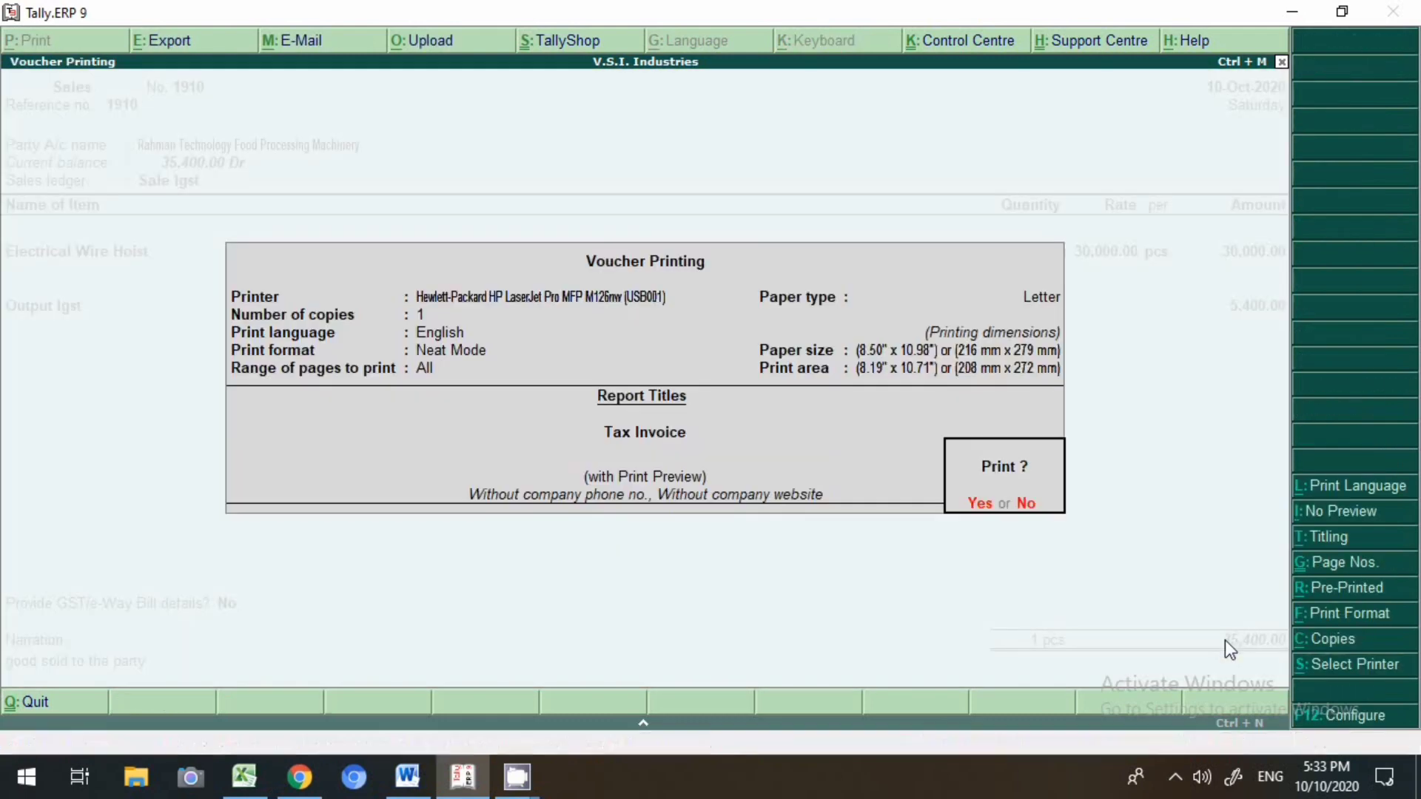
pyautogui.press('Escape')
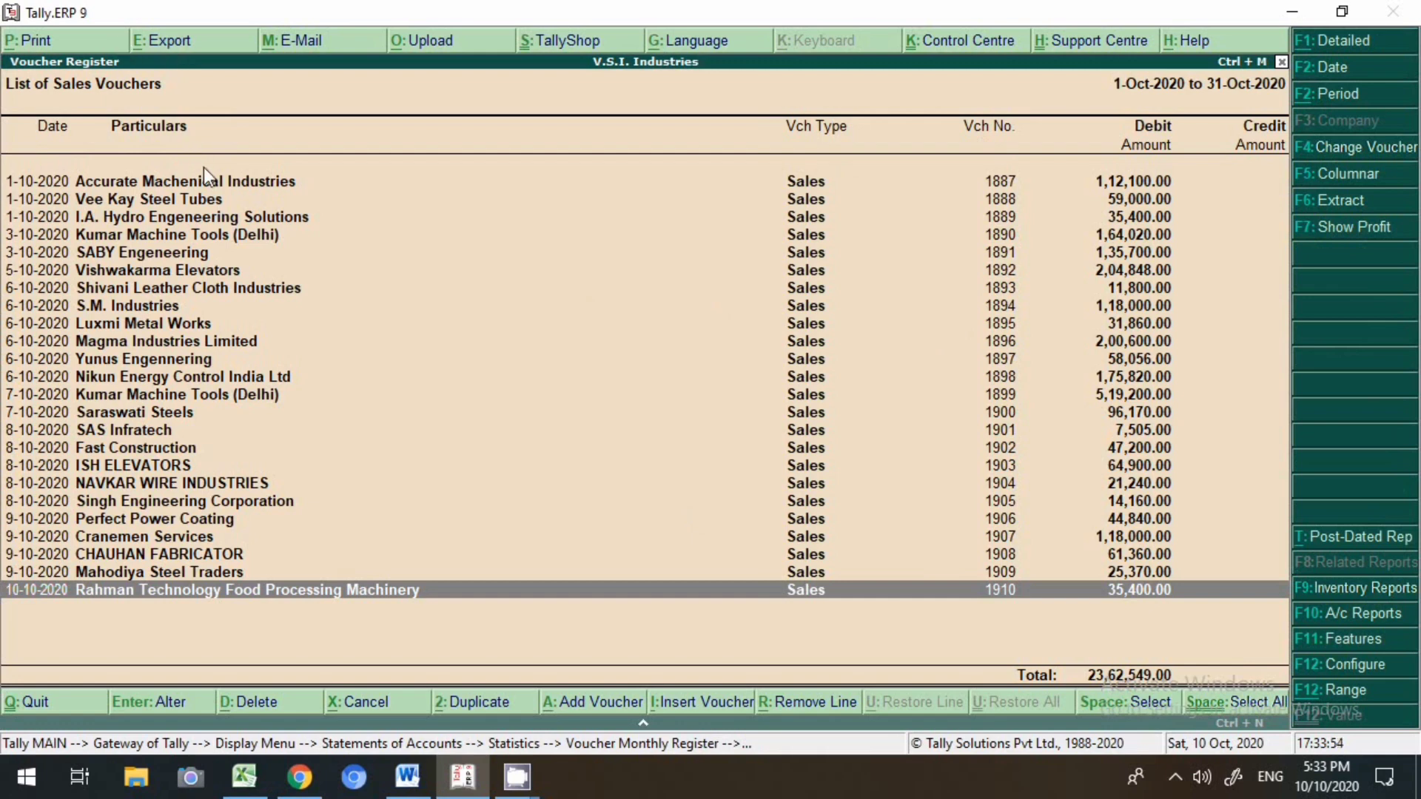
# - Switch to Microsoft Word to view the pasted sales voucher list, and return to Tally.ERP 9
pyautogui.press('Up')
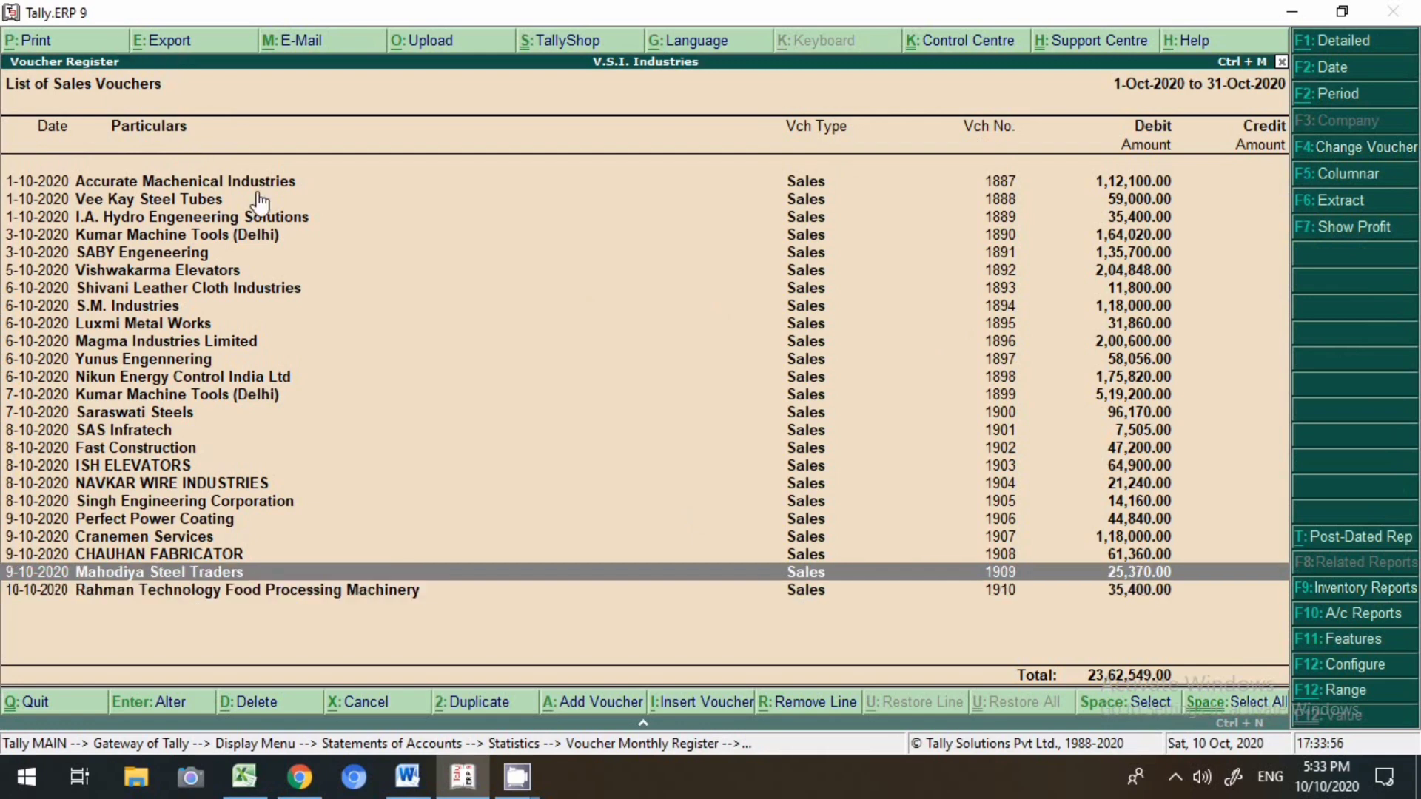
pyautogui.click(418, 792)
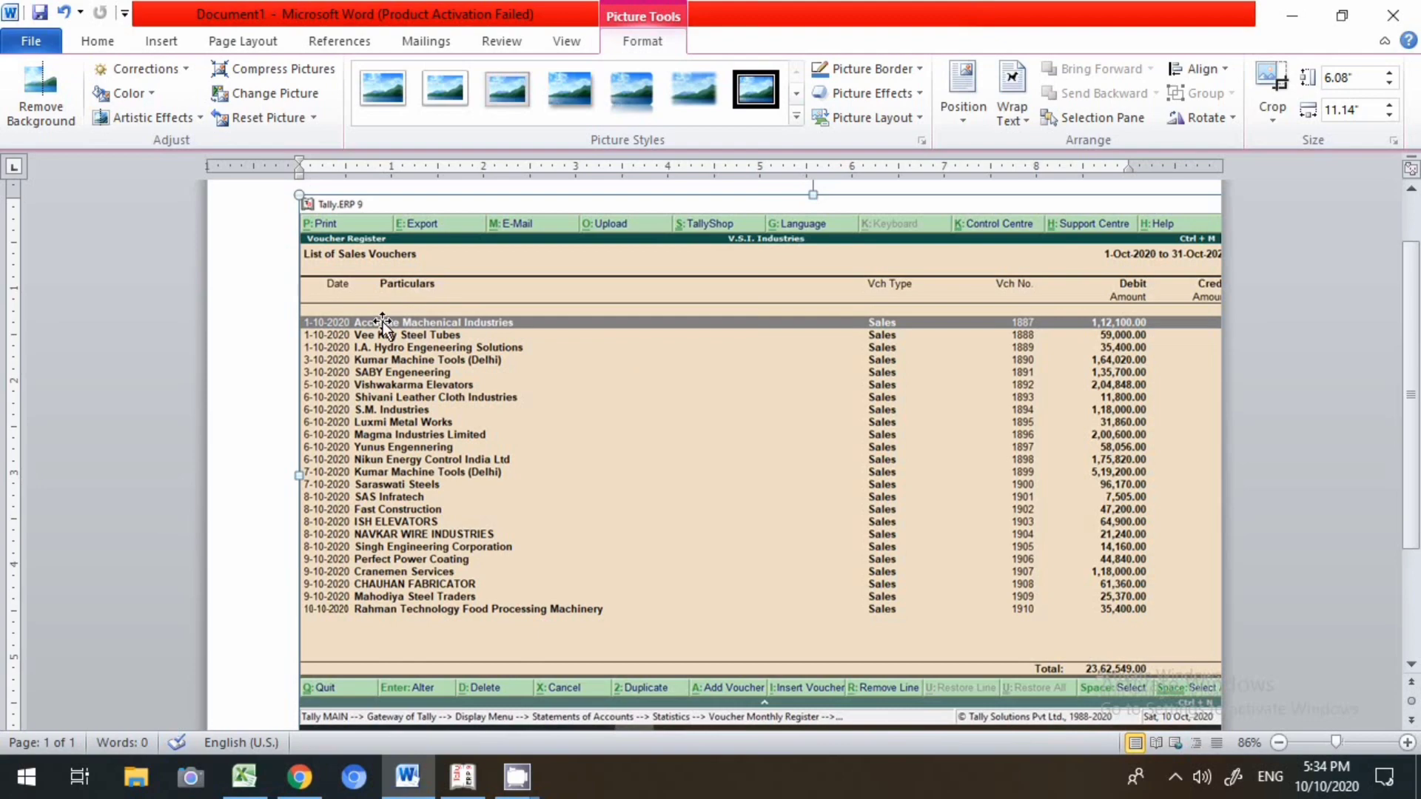
pyautogui.click(463, 777)
# - Leave the sales voucher register and Statistics report to return to the Statements of Accounts options
pyautogui.press('Escape')
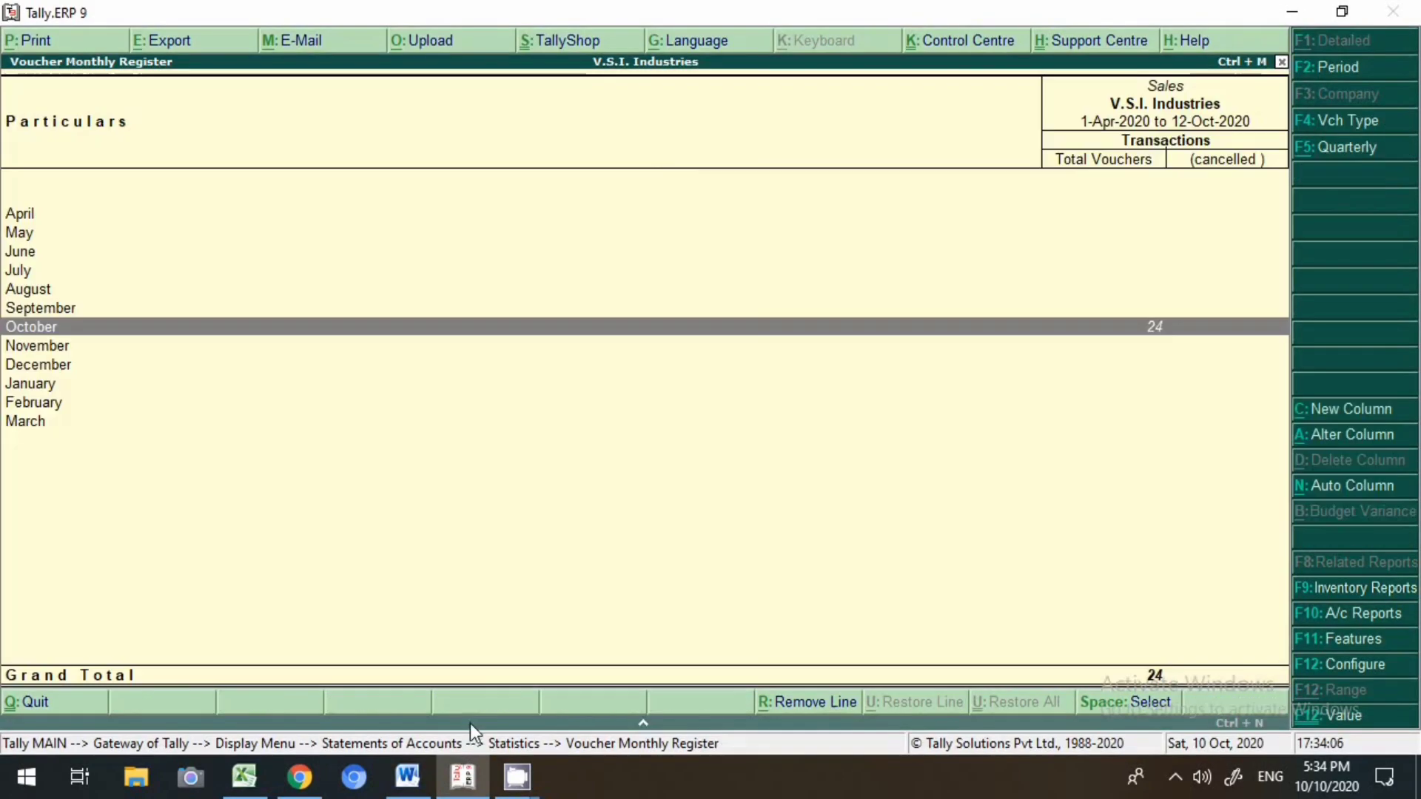
pyautogui.press('Escape')
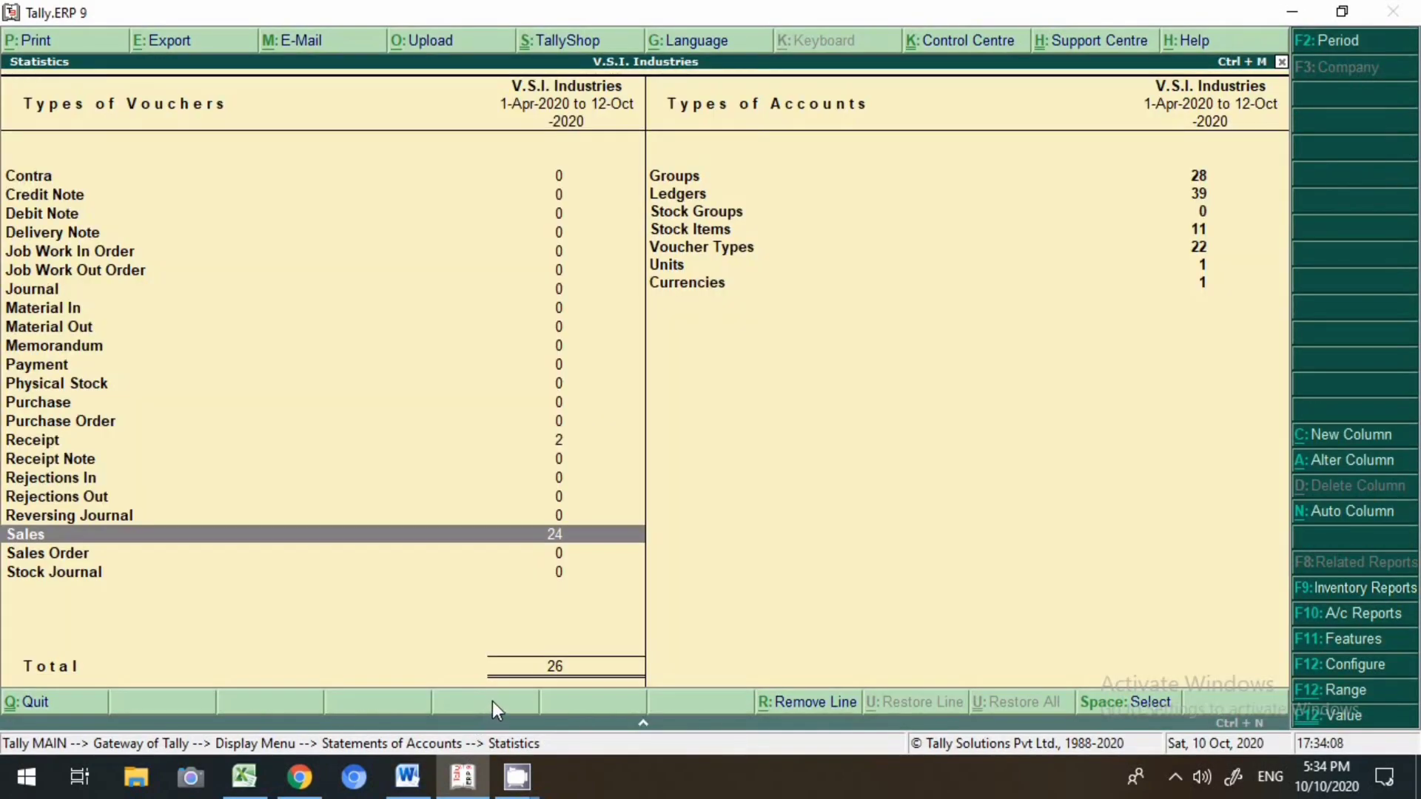
pyautogui.press('Escape')
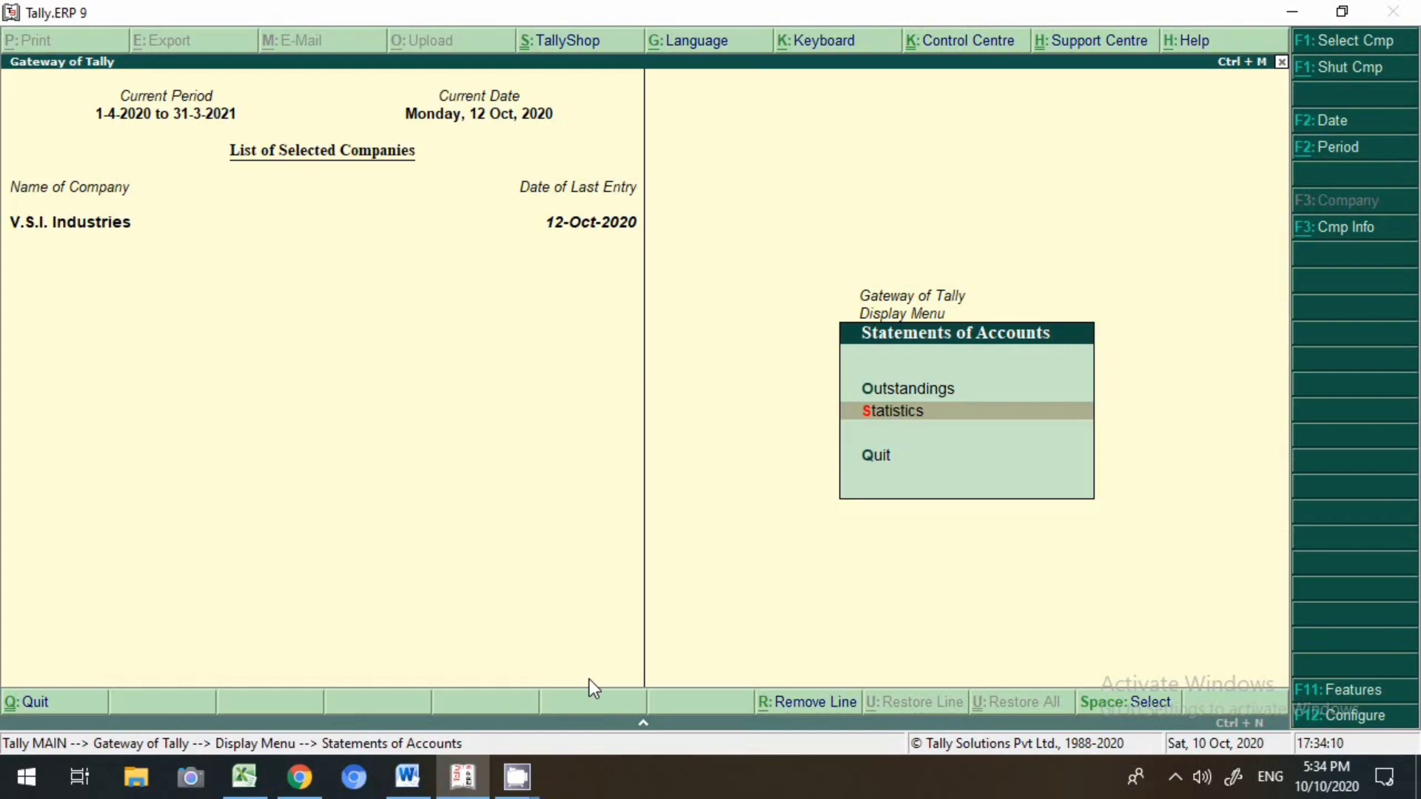
# - Open the Statistics report and list the September receipt vouchers from the receipt monthly register
pyautogui.press('Return')
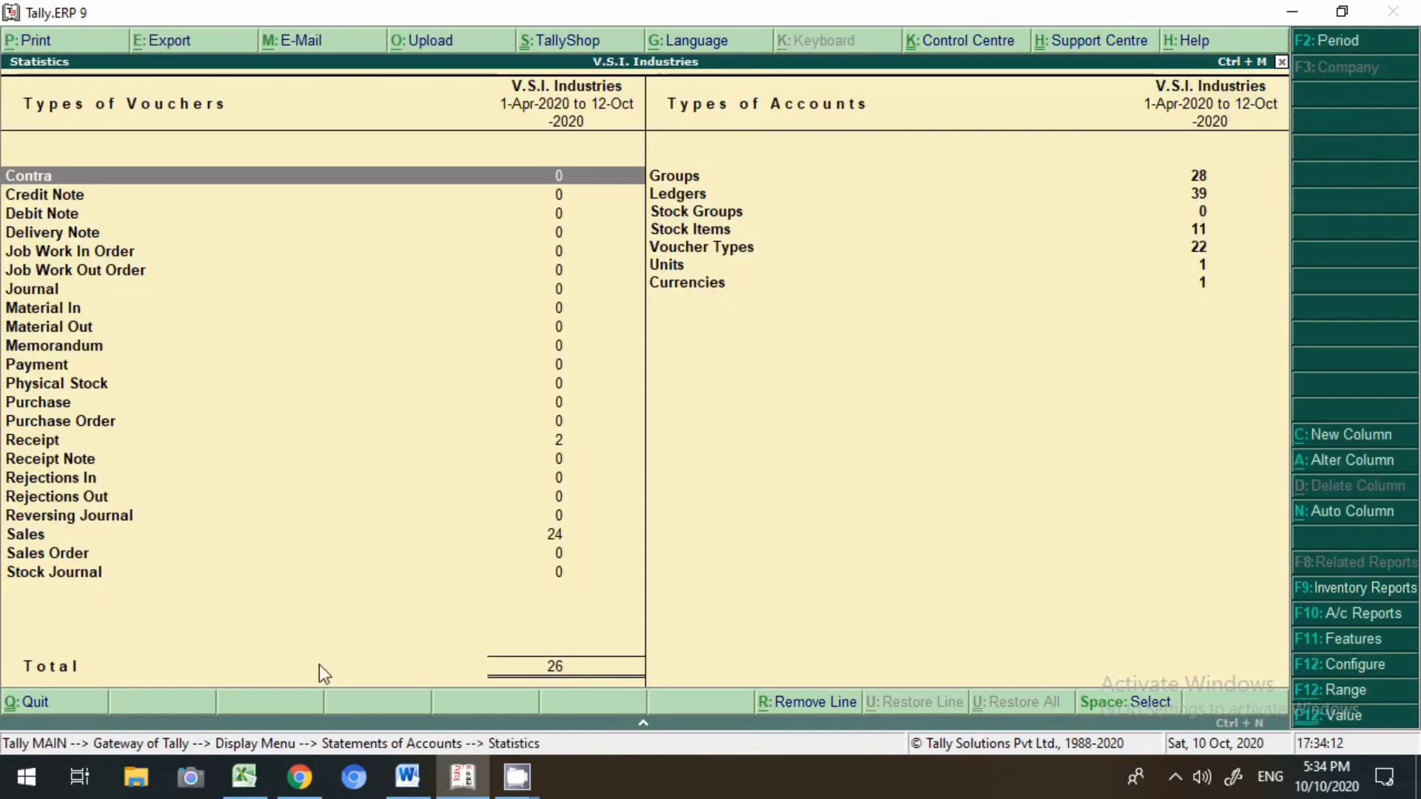
pyautogui.doubleClick(34, 442)
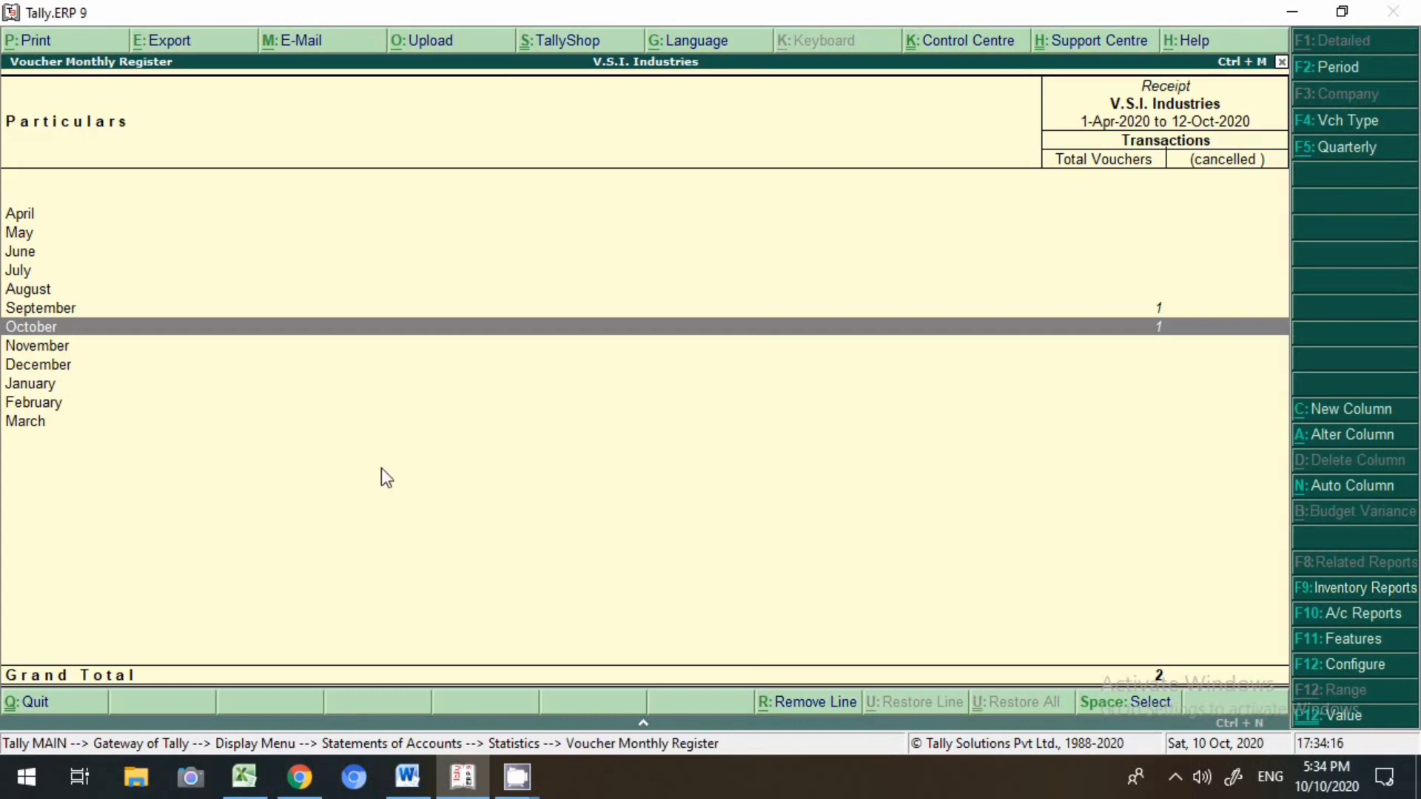
pyautogui.press('Up')
pyautogui.press('Return')
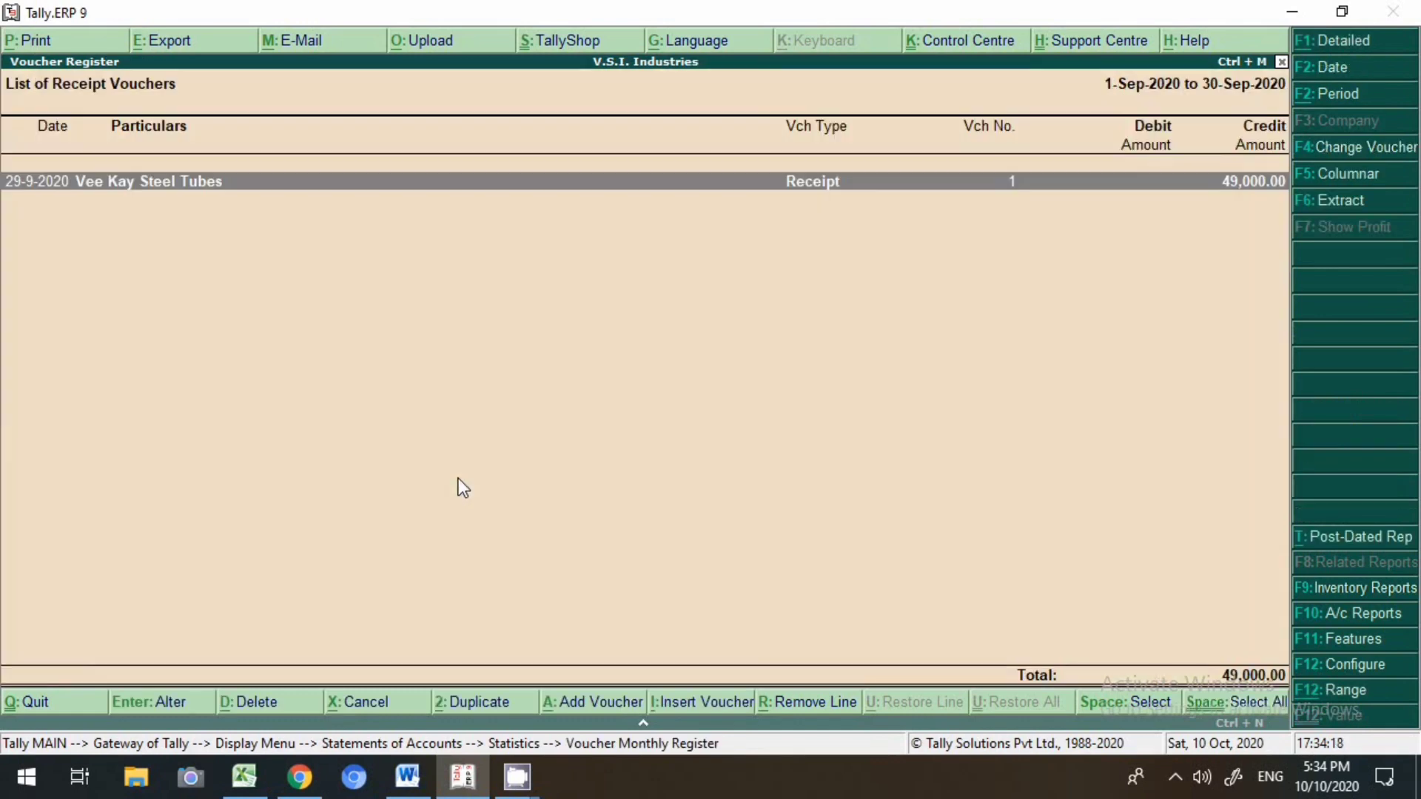
# - View the October receipt vouchers, and leave the reports to return to the Gateway of Tally
pyautogui.press('Escape')
pyautogui.press('Down')
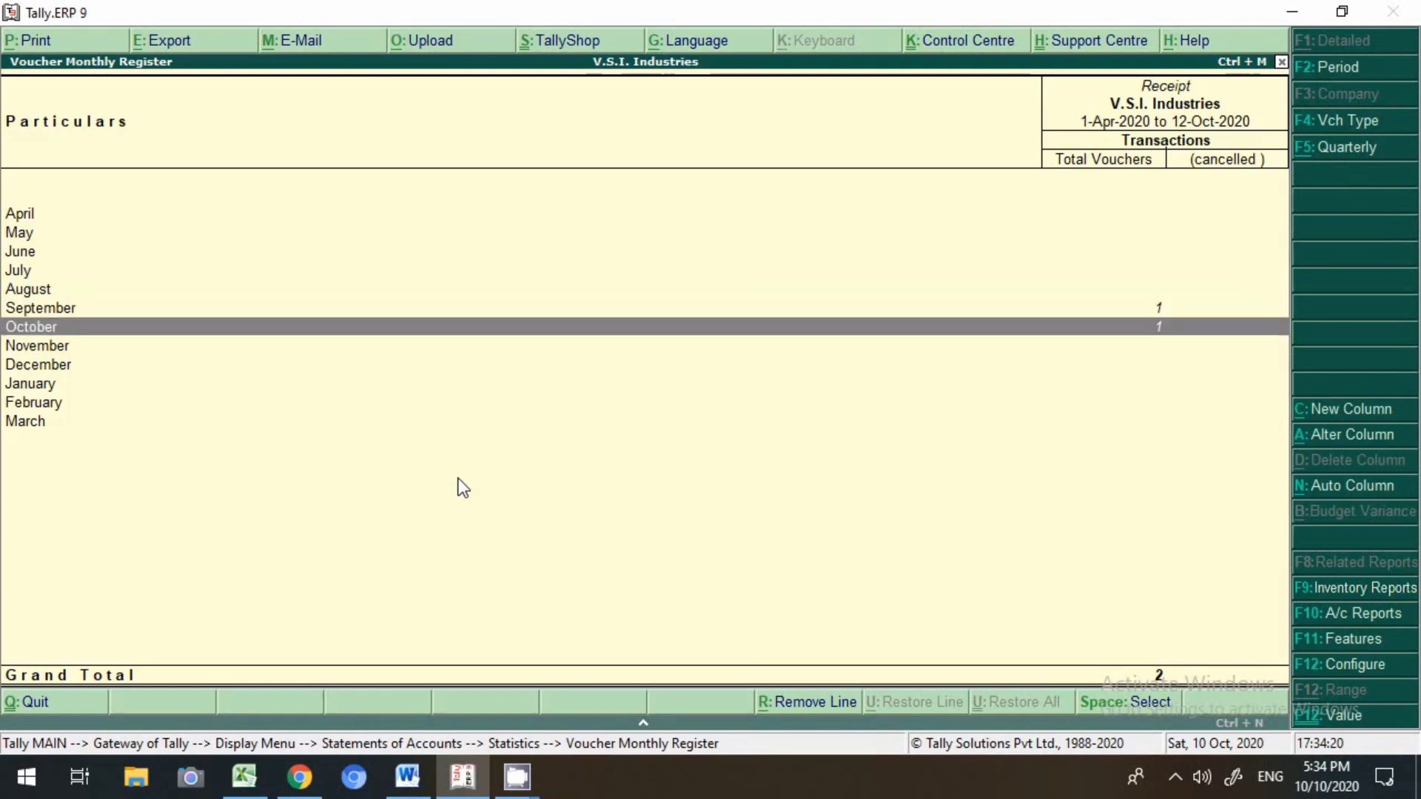
pyautogui.press('Return')
pyautogui.press('Escape')
pyautogui.press('Escape')
pyautogui.press('Escape')
pyautogui.press('Escape')
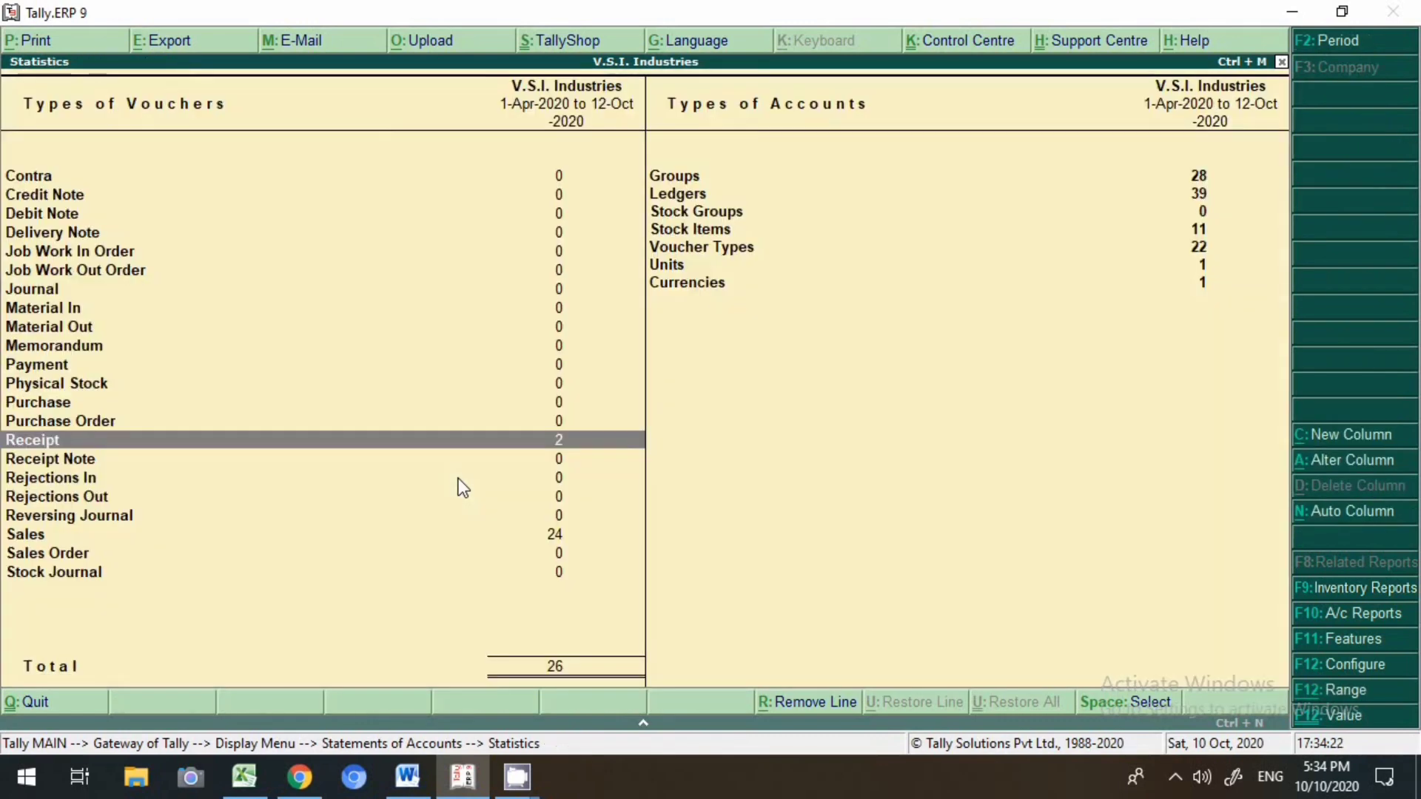
pyautogui.press('Escape')
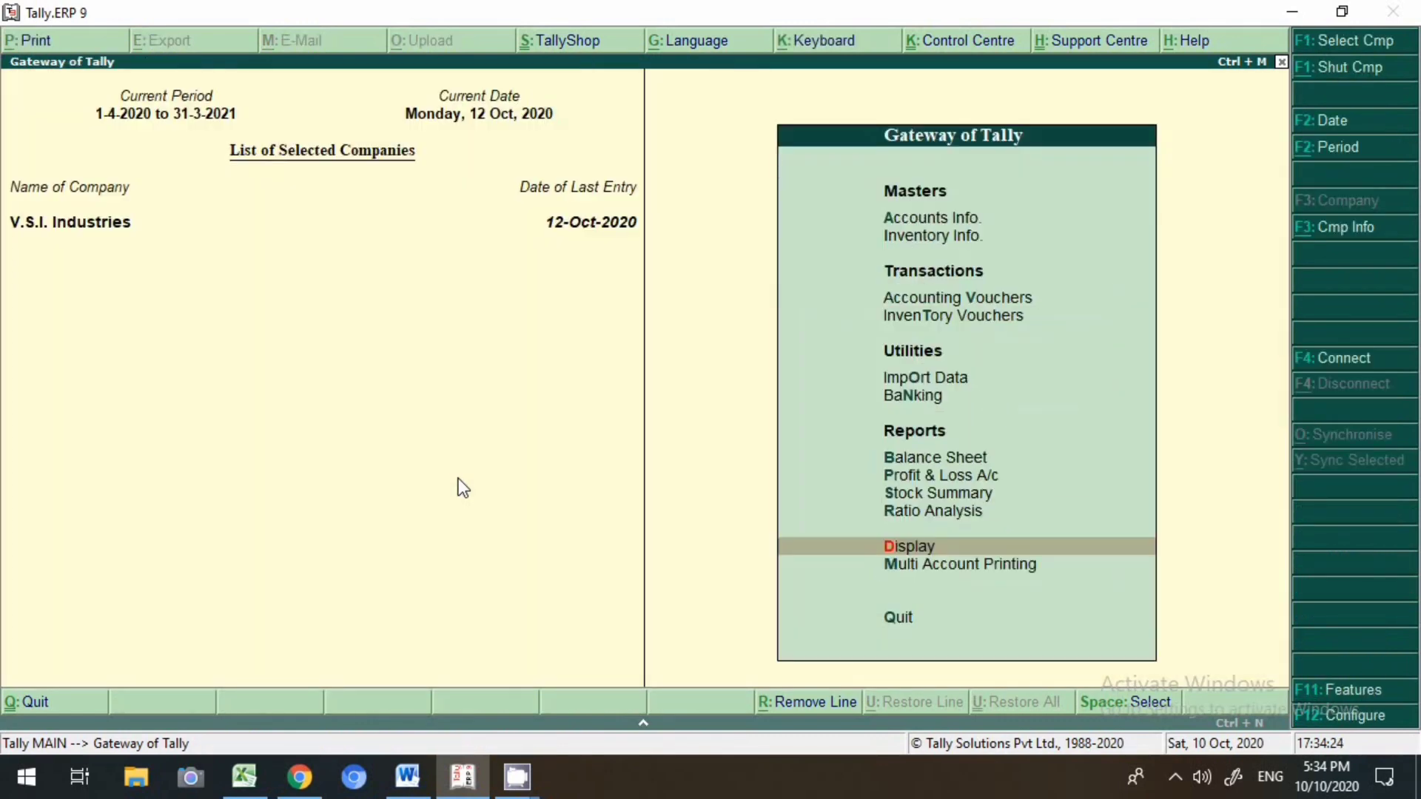
# - Start a receipt voucher dated 12-10-2020 crediting Accurate Machenical Industries, consulting the pasted sales list in Microsoft Word
pyautogui.press('v')
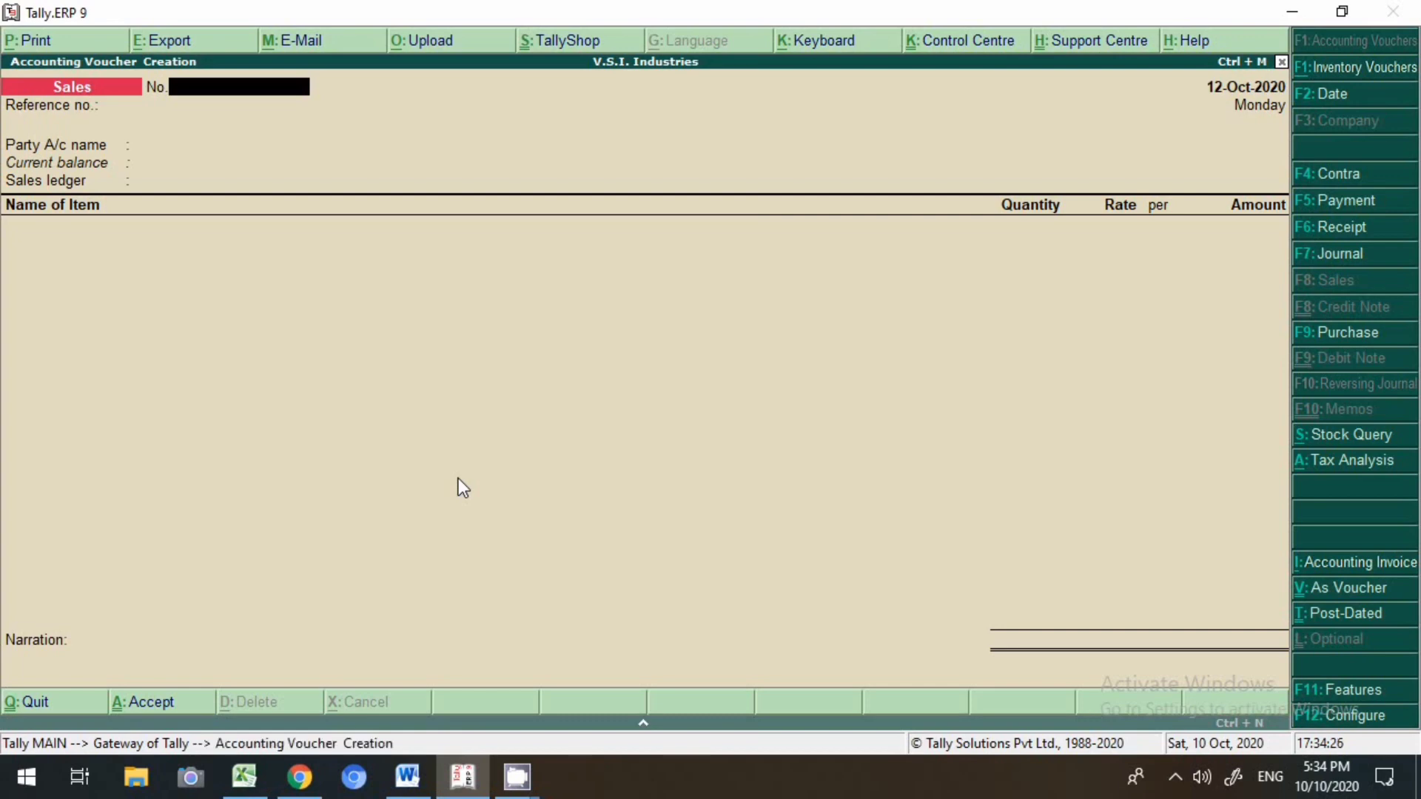
pyautogui.click(1351, 234)
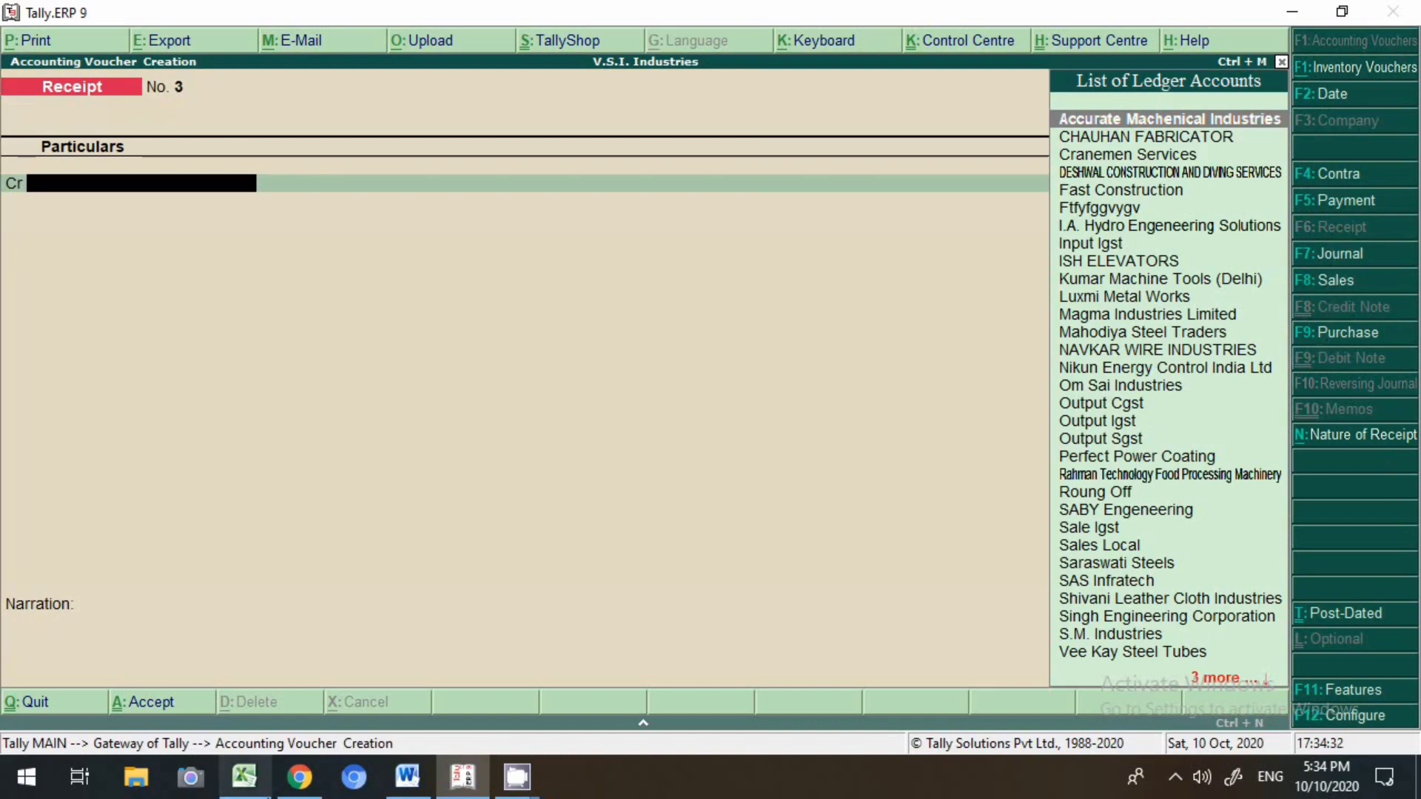
pyautogui.click(409, 783)
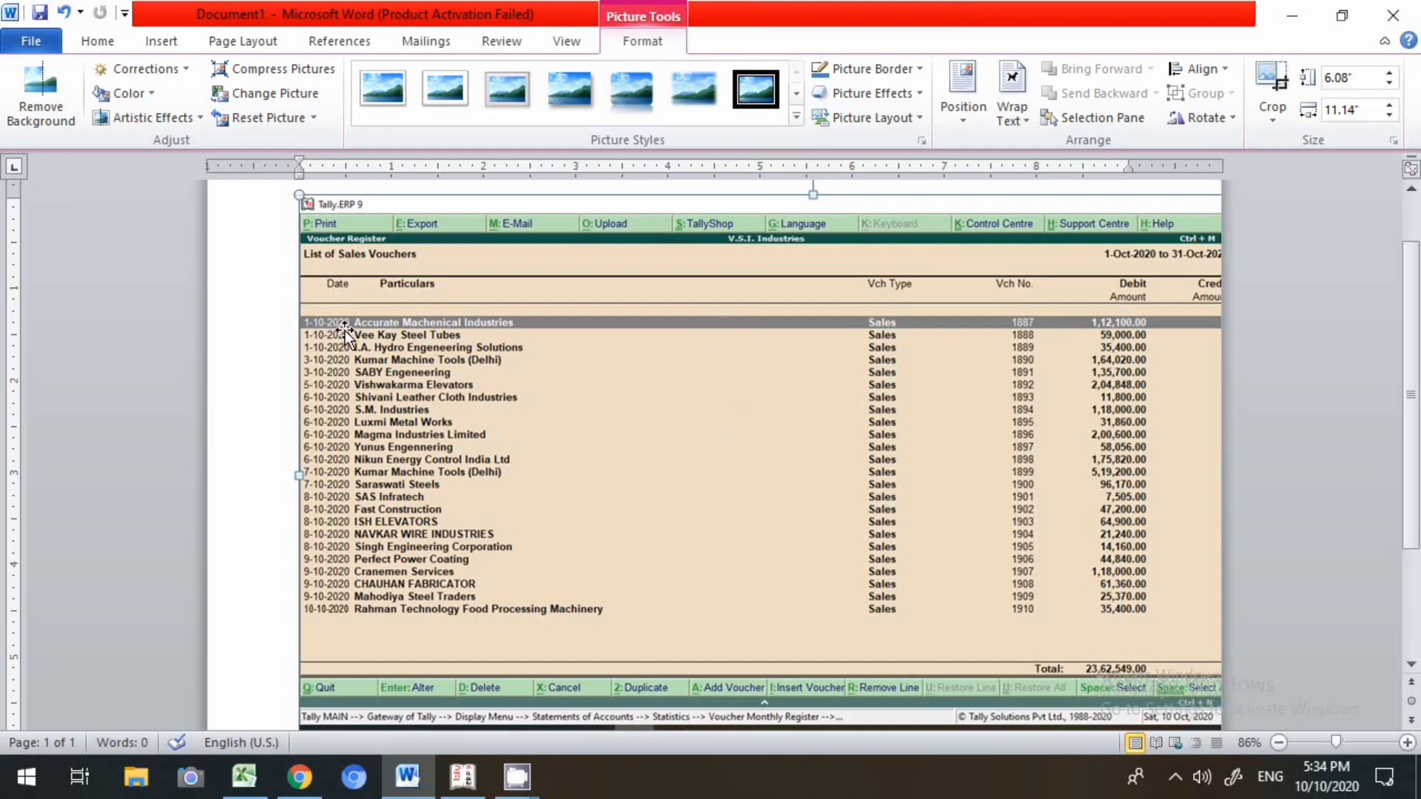
pyautogui.click(459, 781)
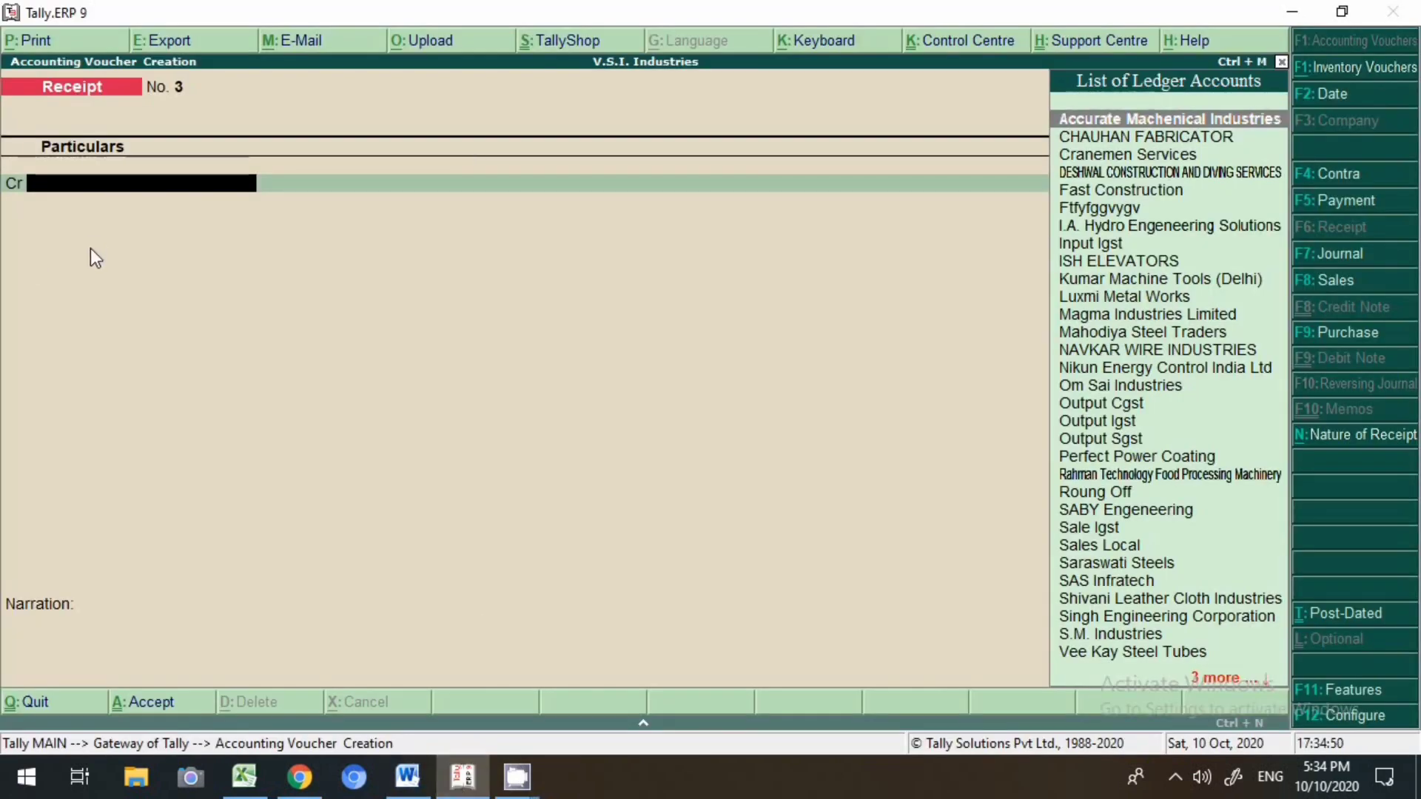
pyautogui.press('F2')
pyautogui.write('12-10')
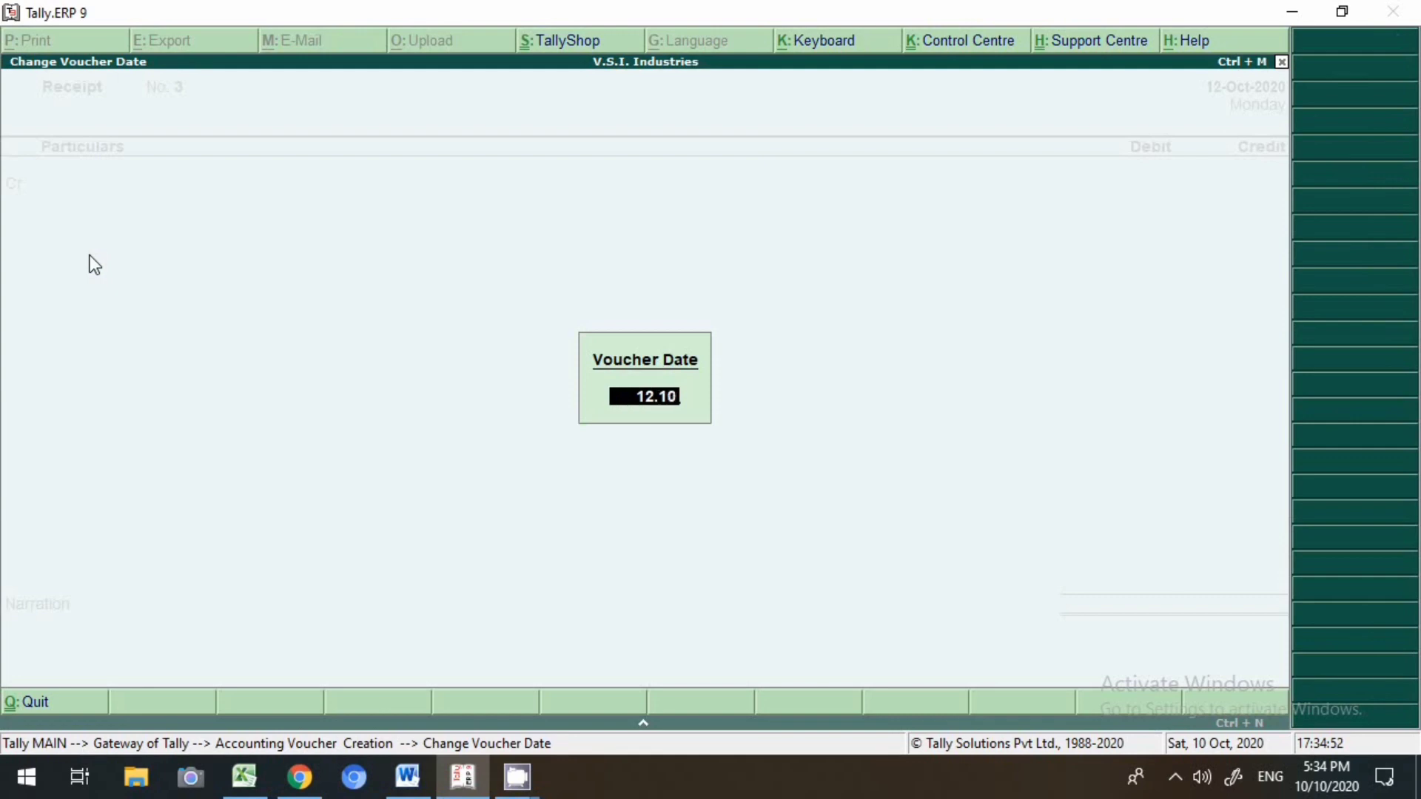
pyautogui.press('Return')
pyautogui.write('Accur')
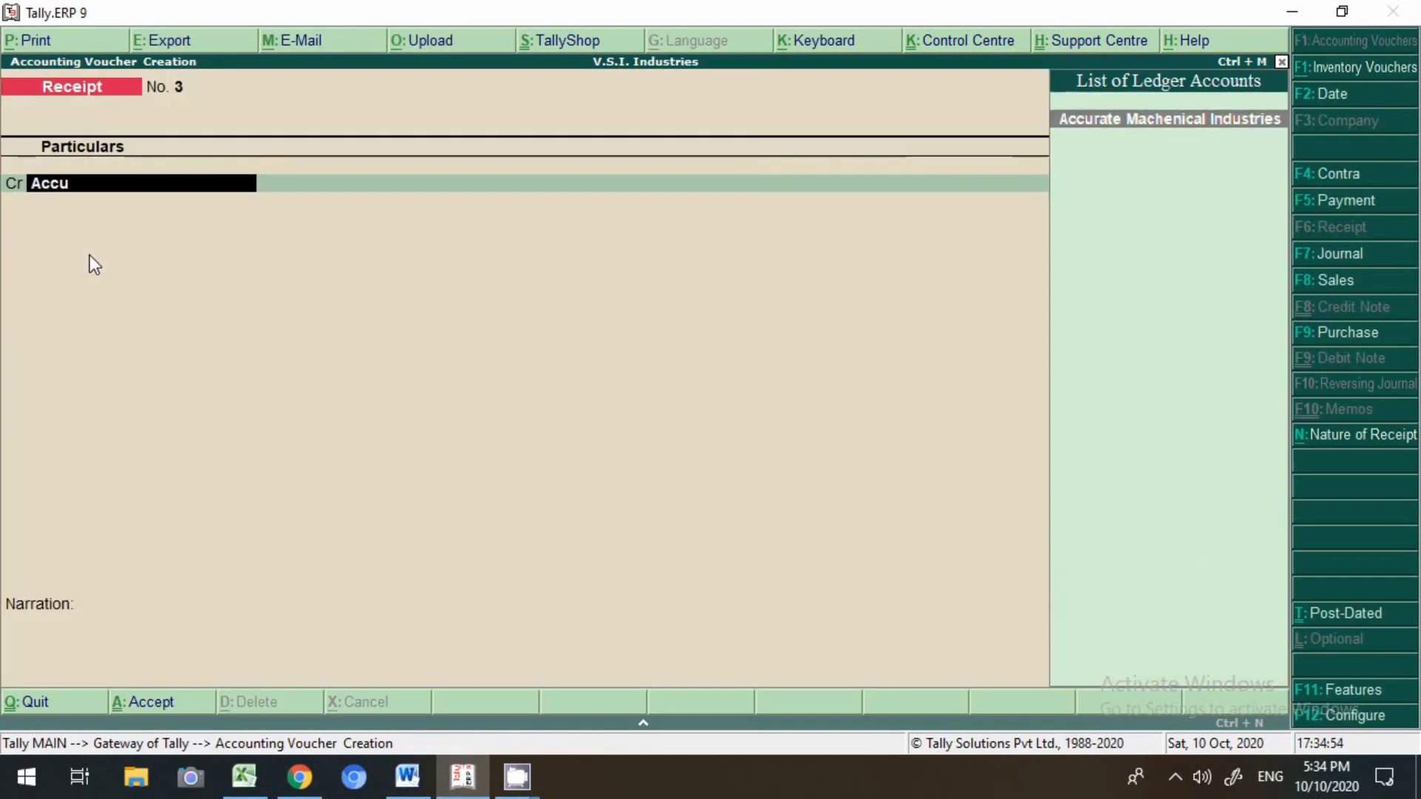
pyautogui.press('Return')
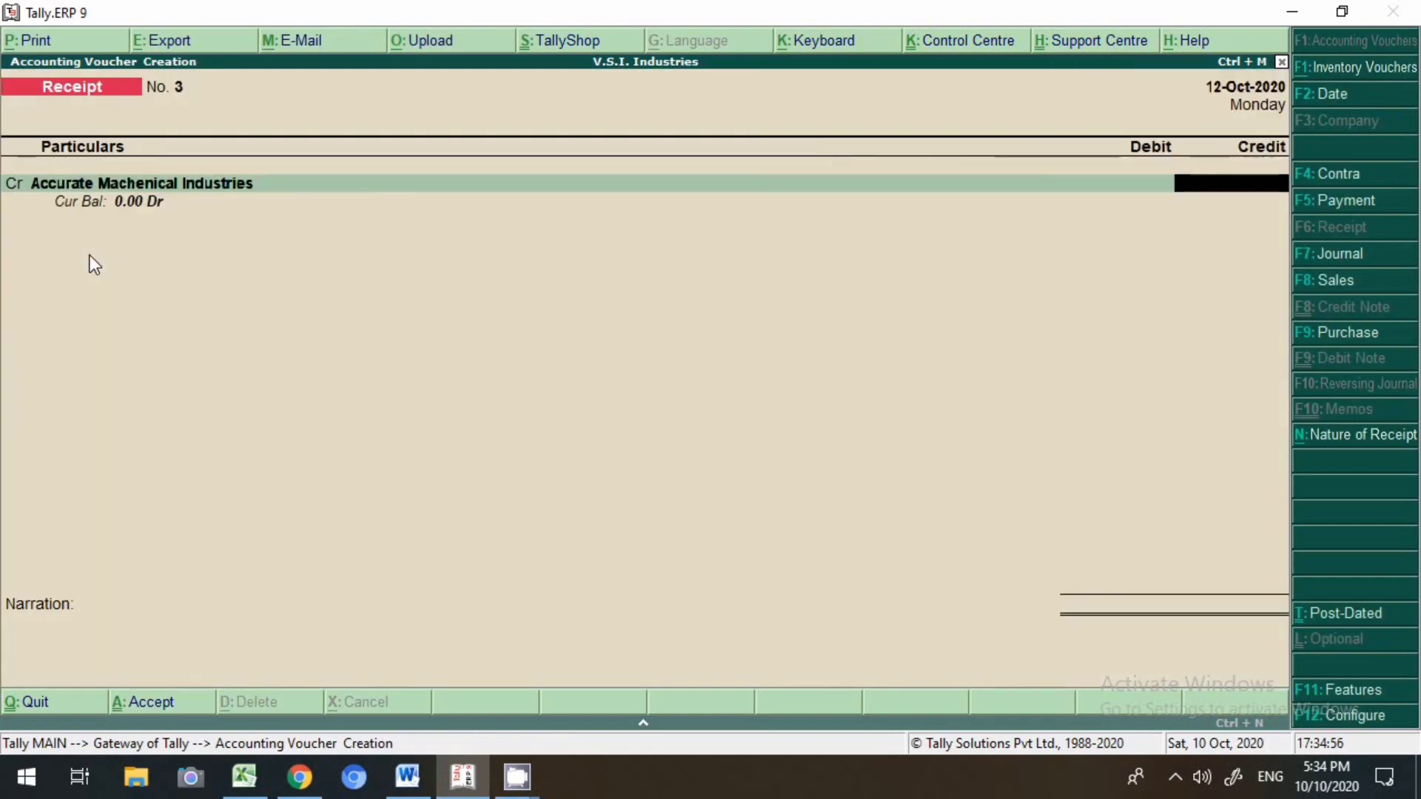
# - Check the Accurate Machenical Industries bill in Microsoft Word, and enter 1,12,100 as the credit amount in Tally.ERP 9
pyautogui.hotkey('alt', 'Tab')
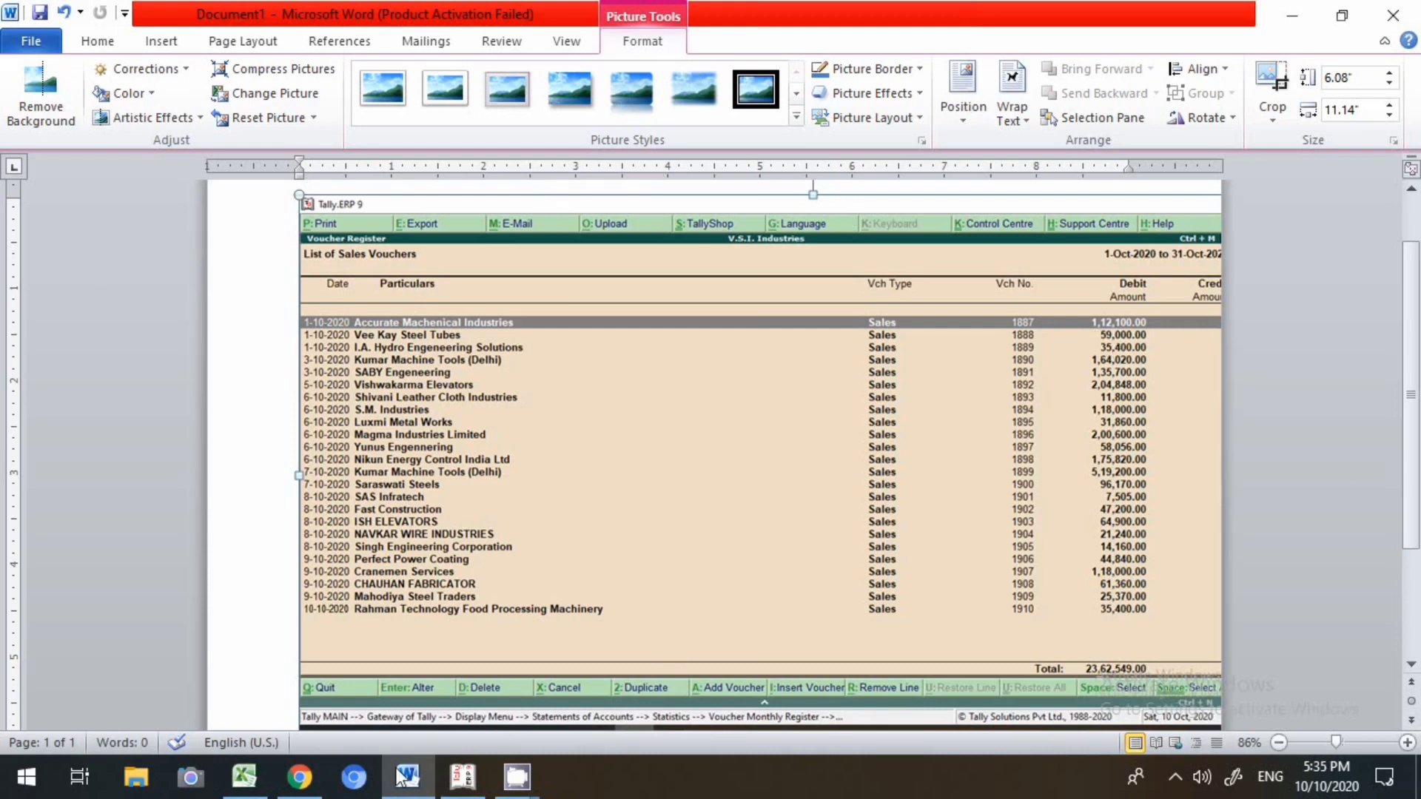
pyautogui.click(456, 787)
pyautogui.write('1,12,')
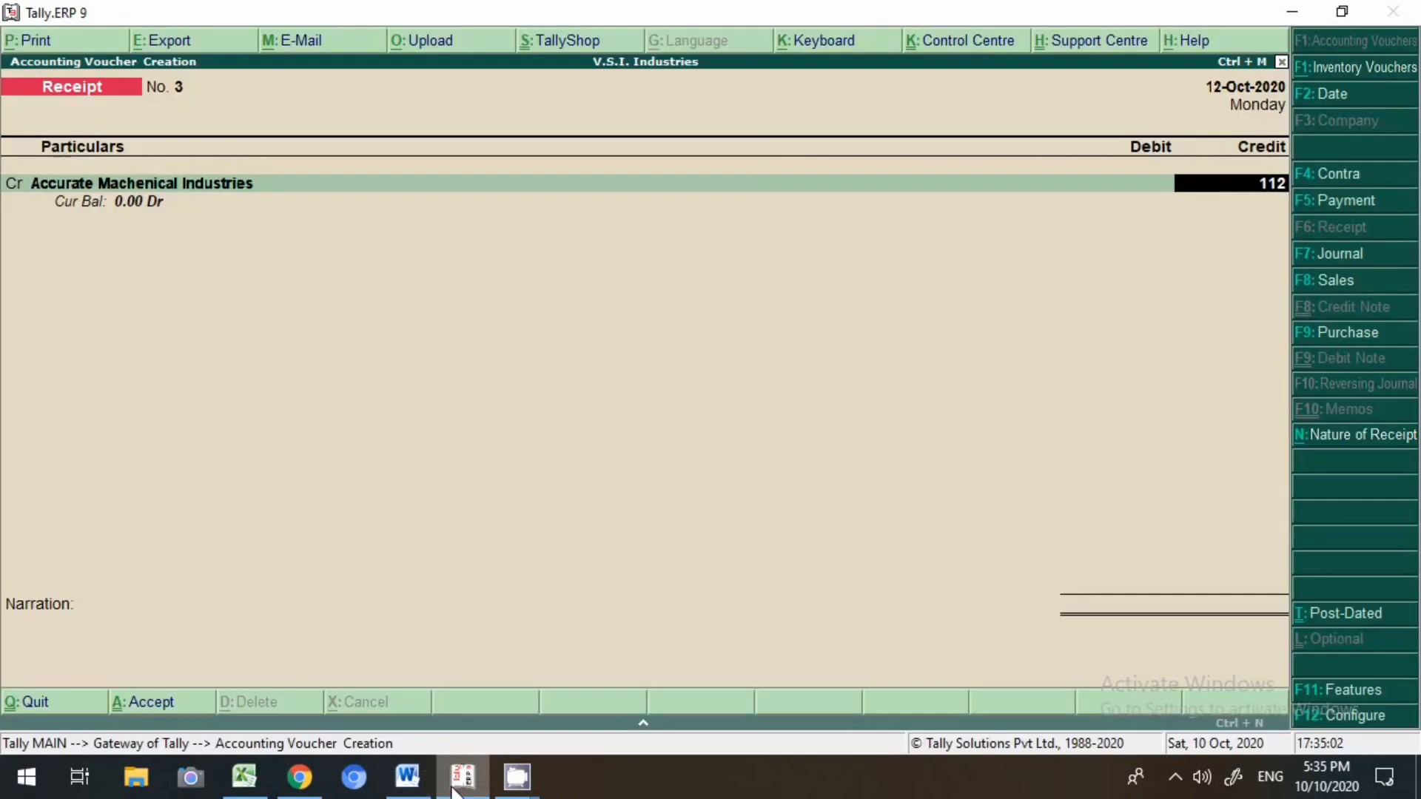
pyautogui.write('100')
pyautogui.press('Return')
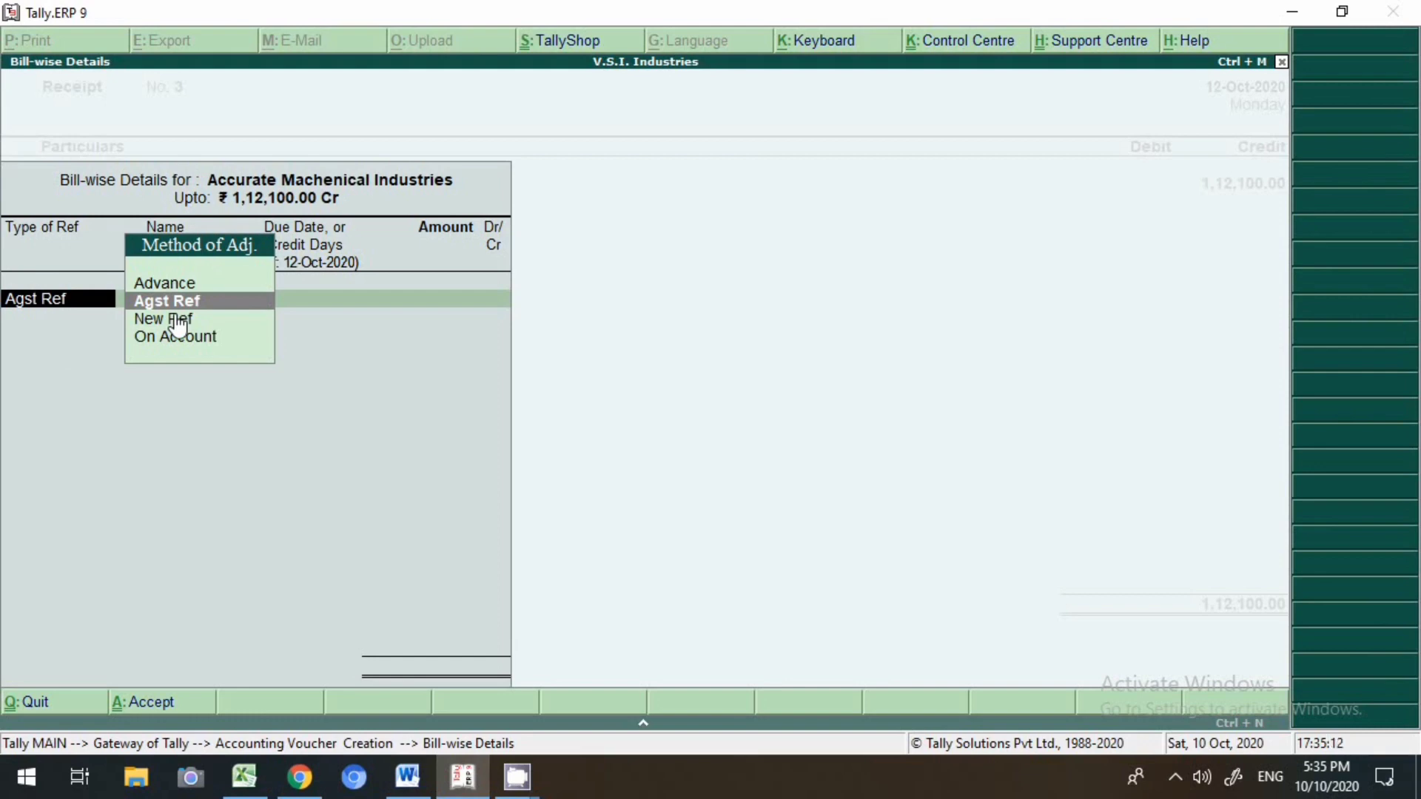
# - Allocate the full 1,12,100.00 Cr receipt as Agst Ref to pending bill 1887 in the bill-wise details
pyautogui.press('Return')
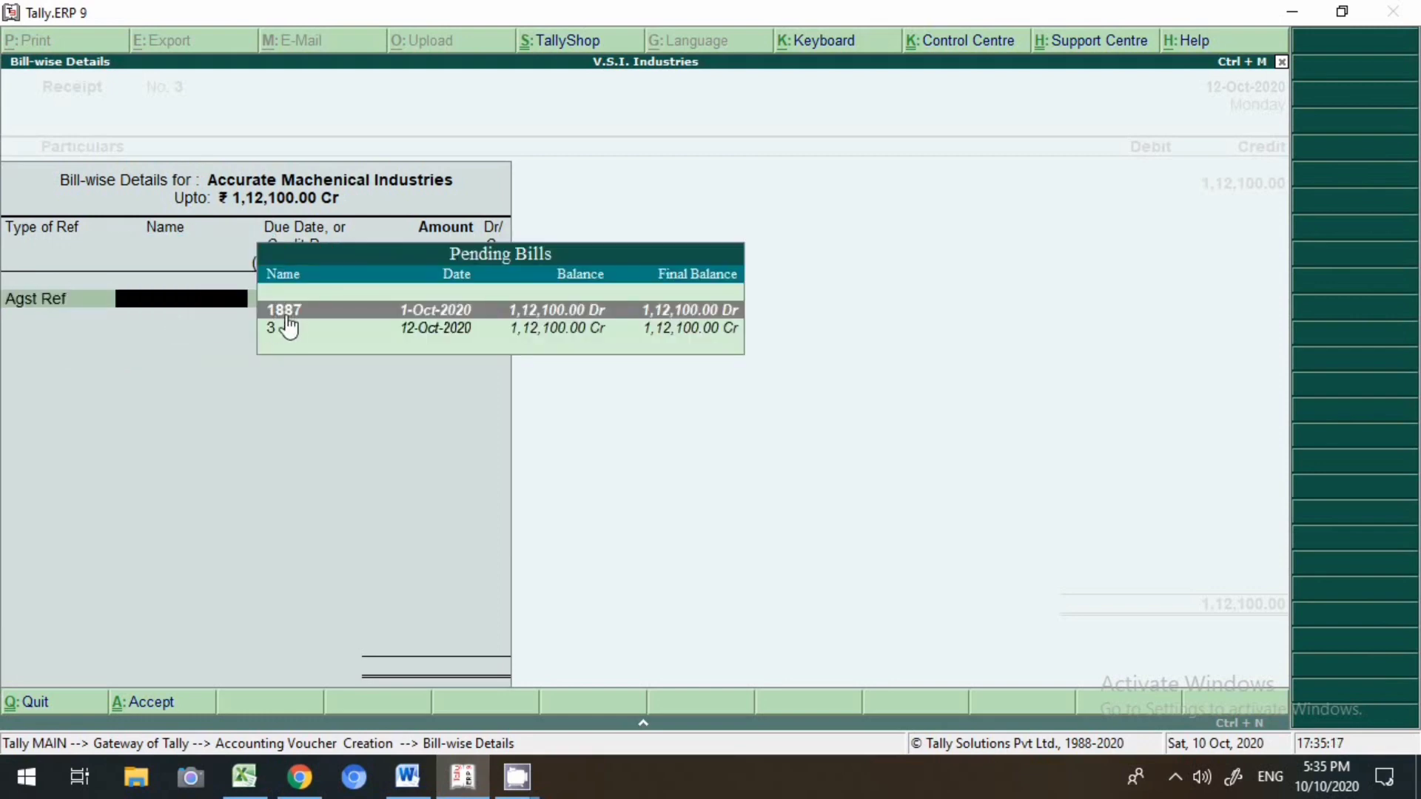
pyautogui.press('Return')
pyautogui.press('Return')
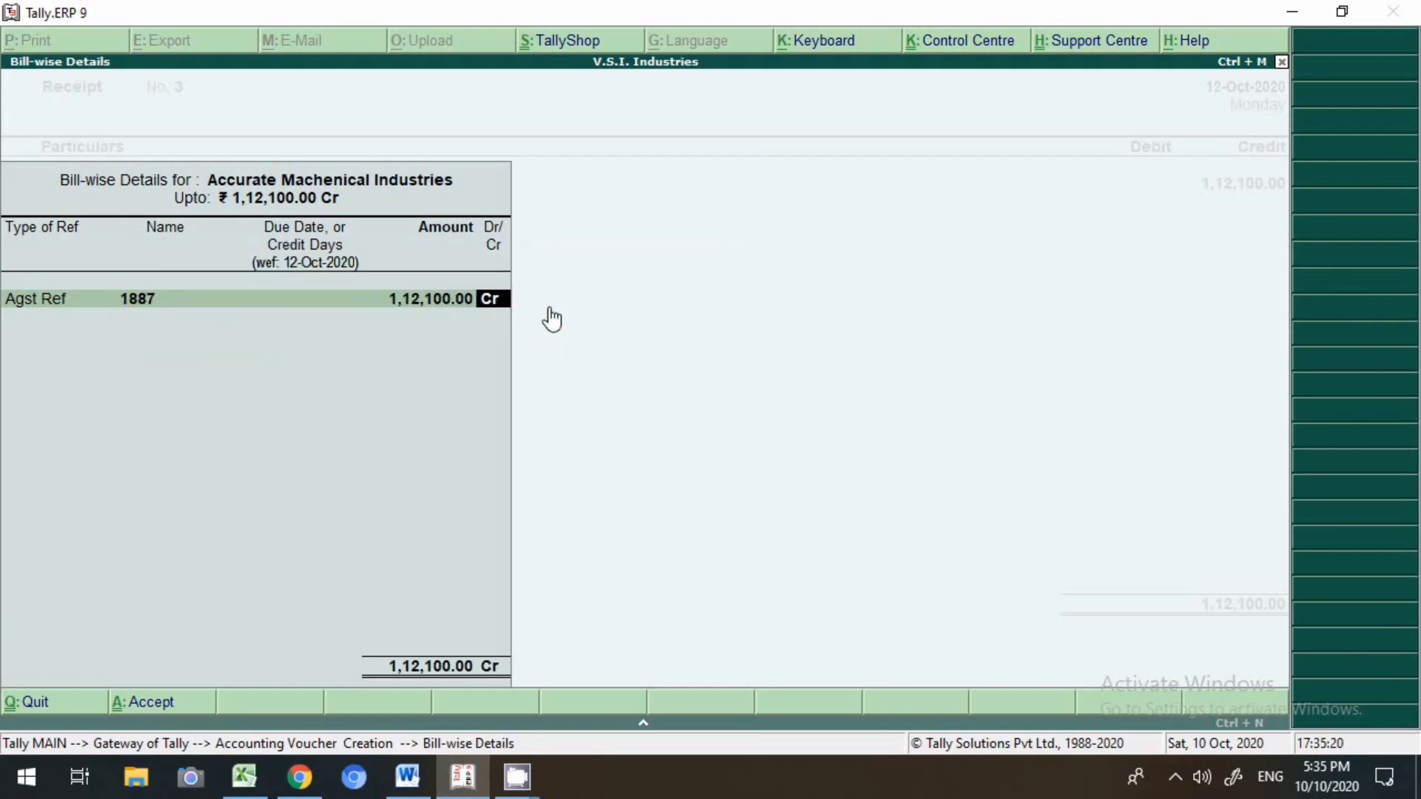
pyautogui.press('Return')
pyautogui.press('Return')
pyautogui.press('Return')
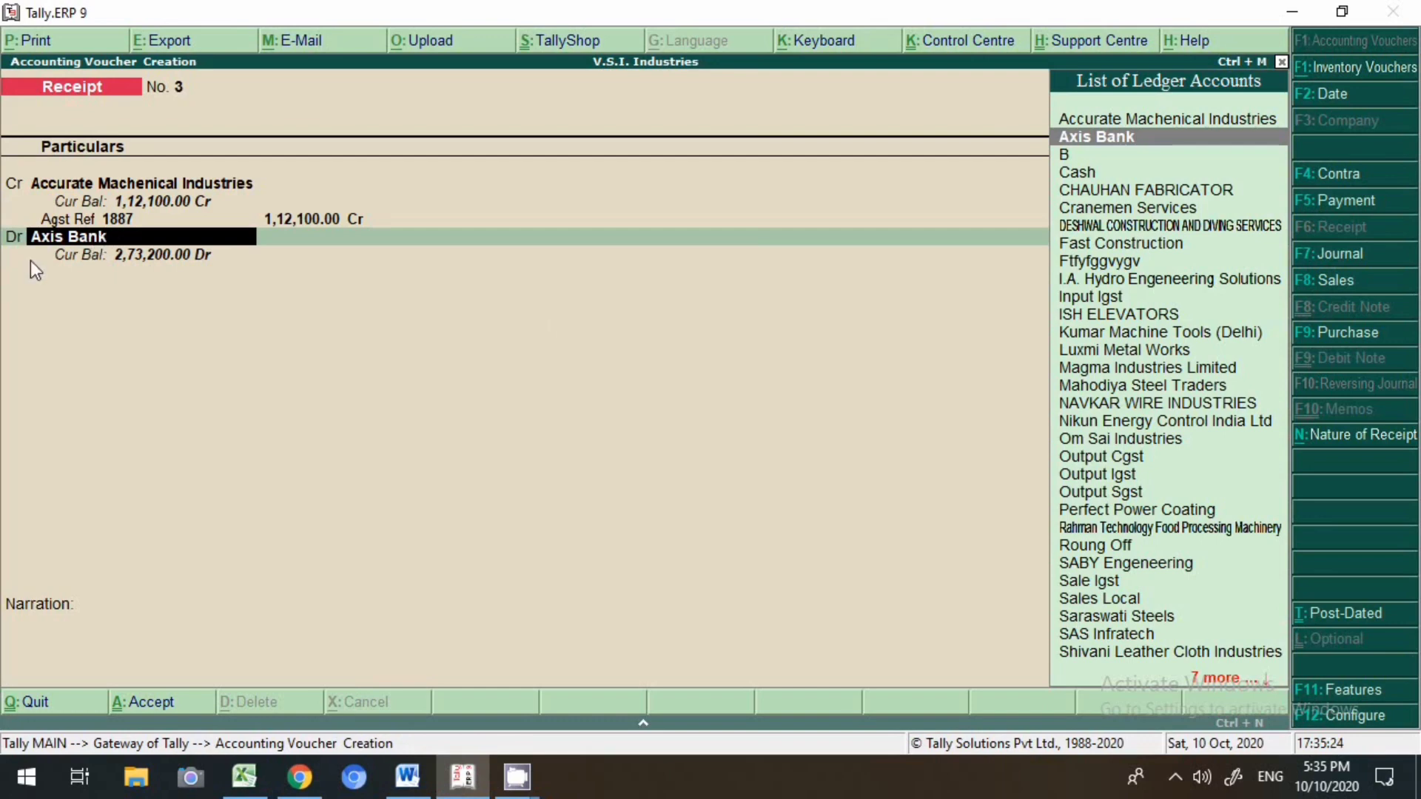
# - Debit Axis Bank 1,12,100.00 as Cheque/DD with instrument number 123654, dated 12-Oct-2020, drawn on Axis Bank (India)
pyautogui.press('Return')
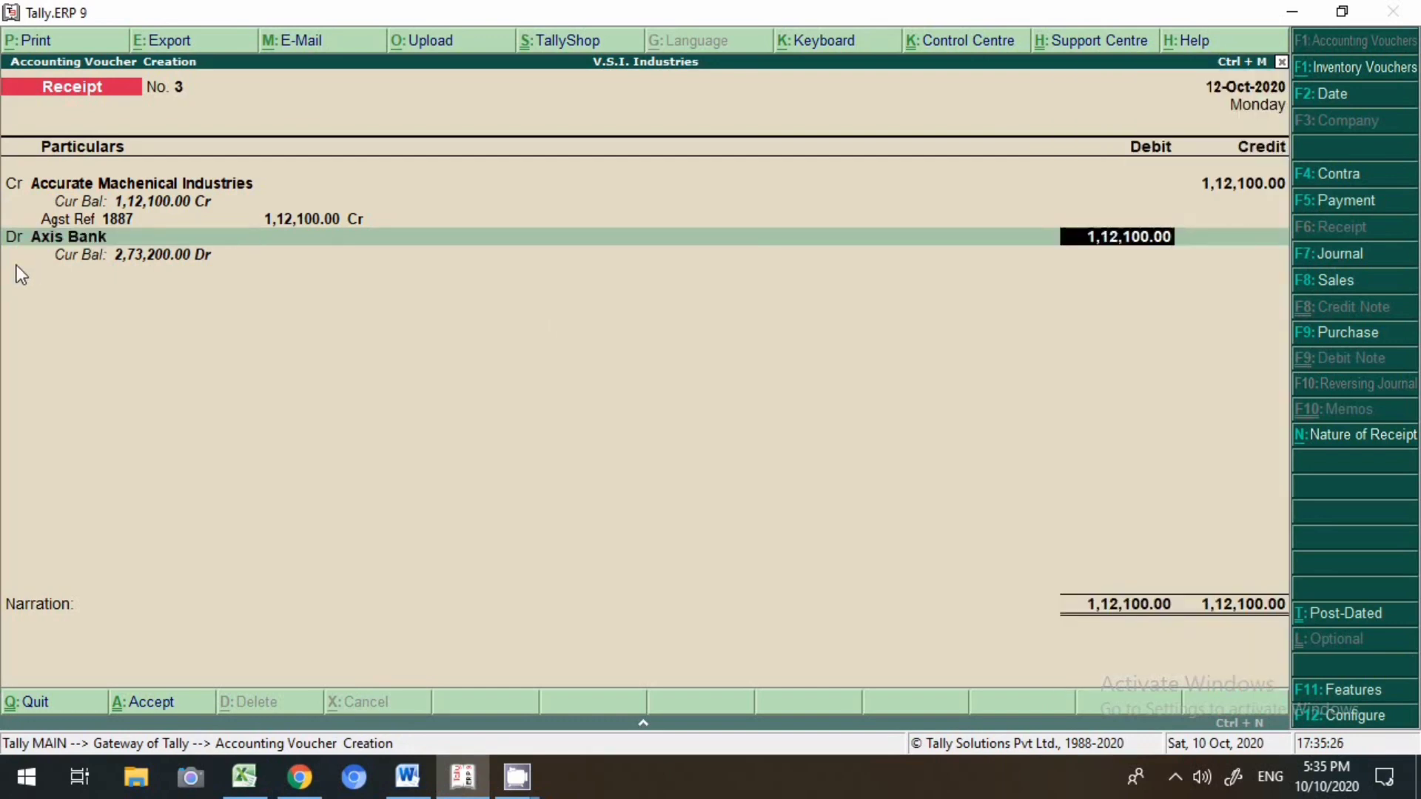
pyautogui.press('Return')
pyautogui.press('Return')
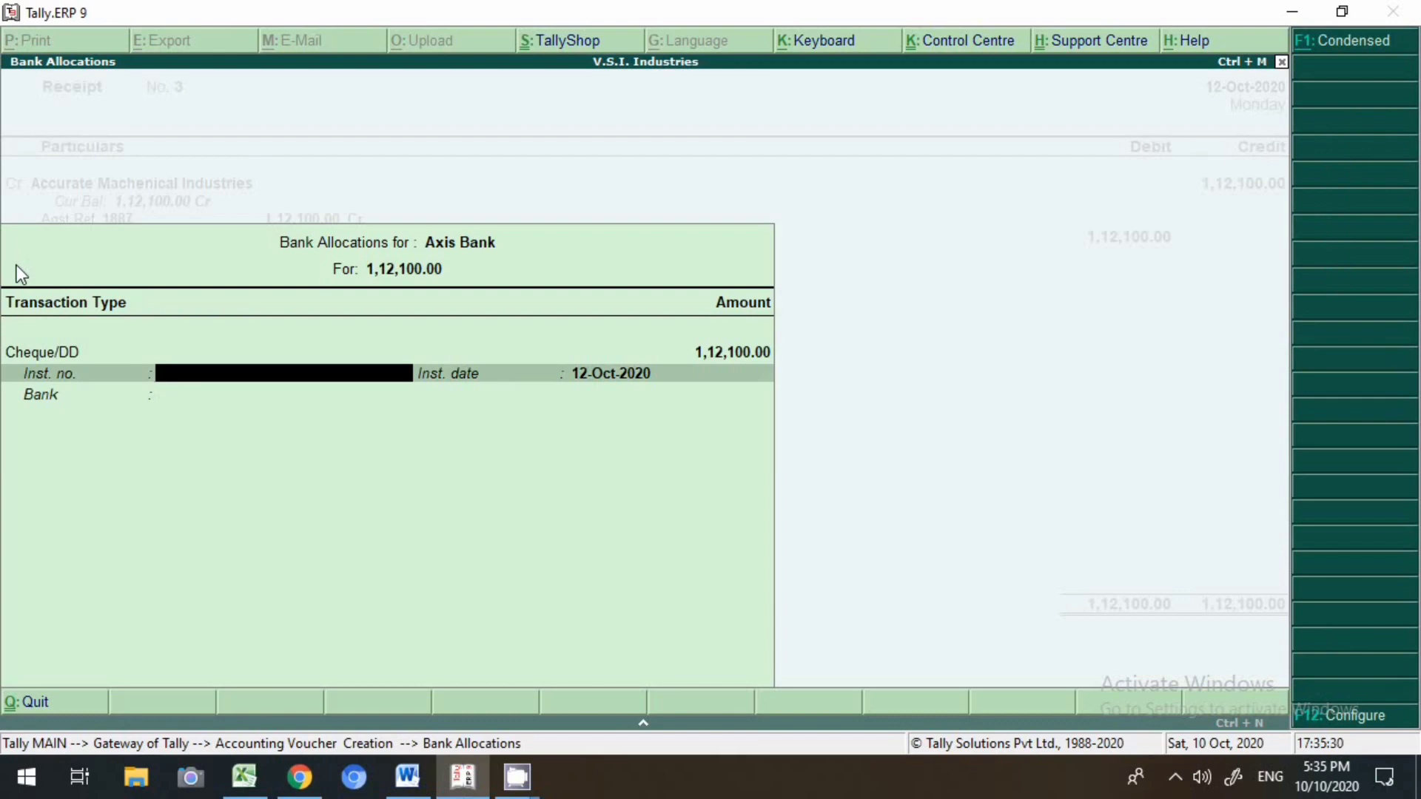
pyautogui.write('123654')
pyautogui.press('Return')
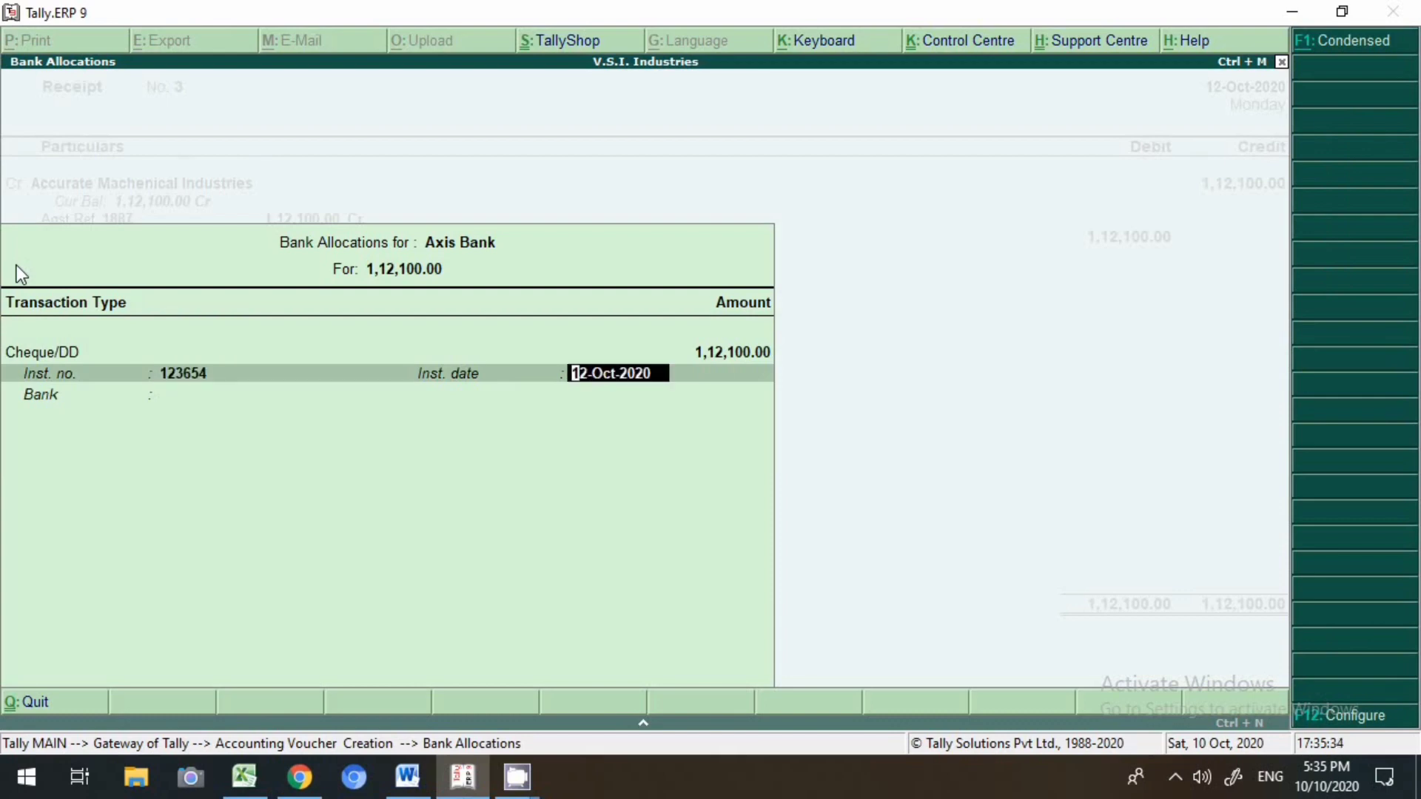
pyautogui.press('Return')
pyautogui.write('Axi')
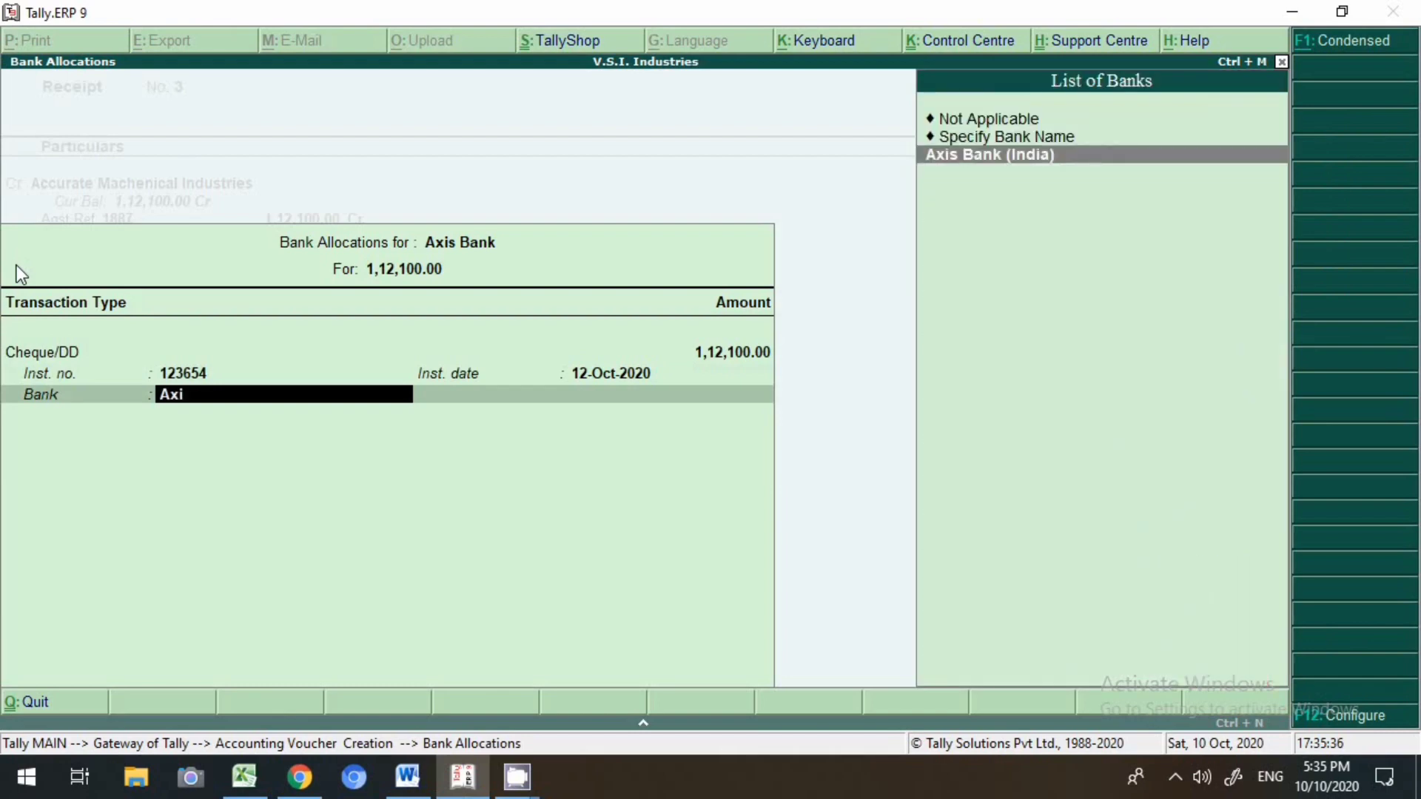
pyautogui.press('Return')
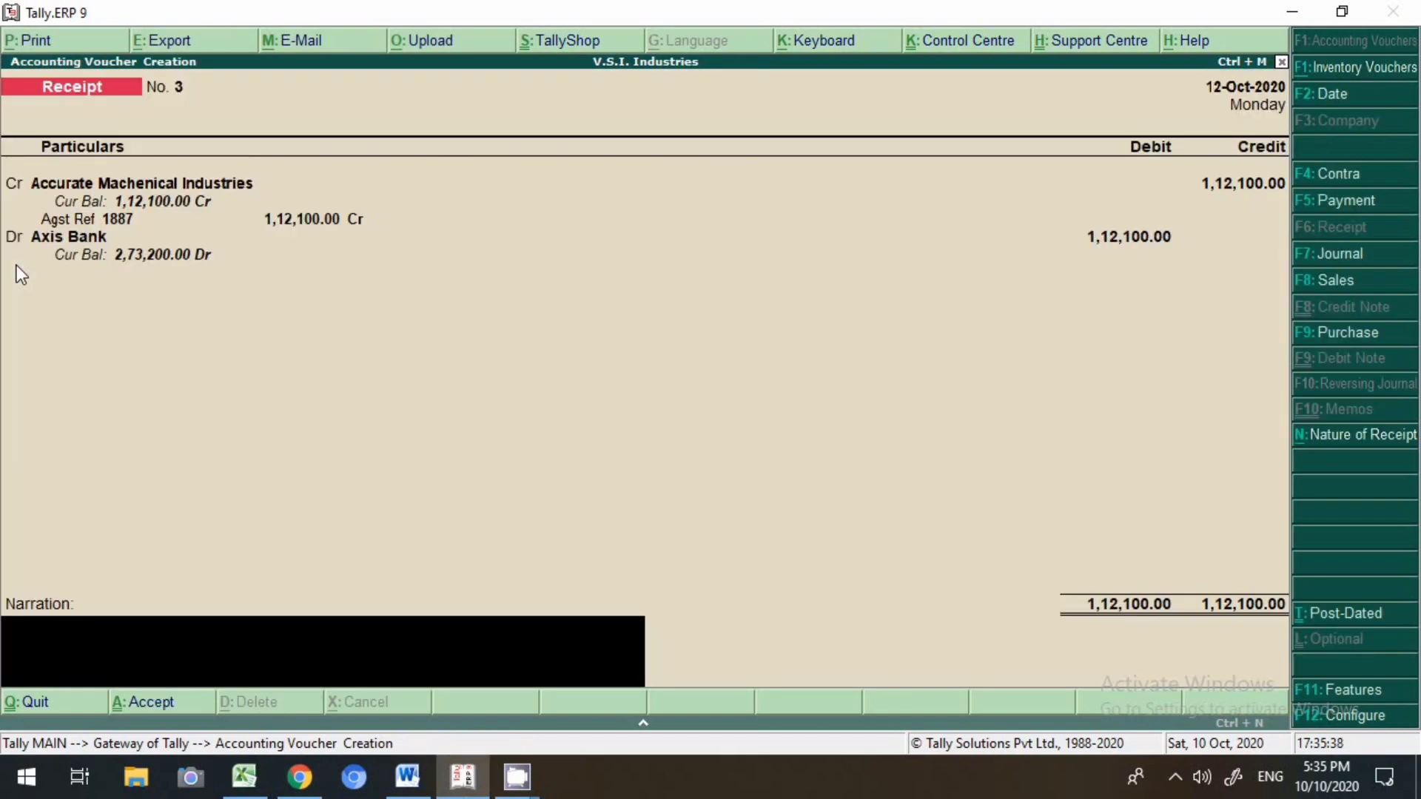
# - Enter the narration "ch no 123654", and quit the receipt voucher to the Gateway of Tally without saving it
pyautogui.write('ch no 123654')
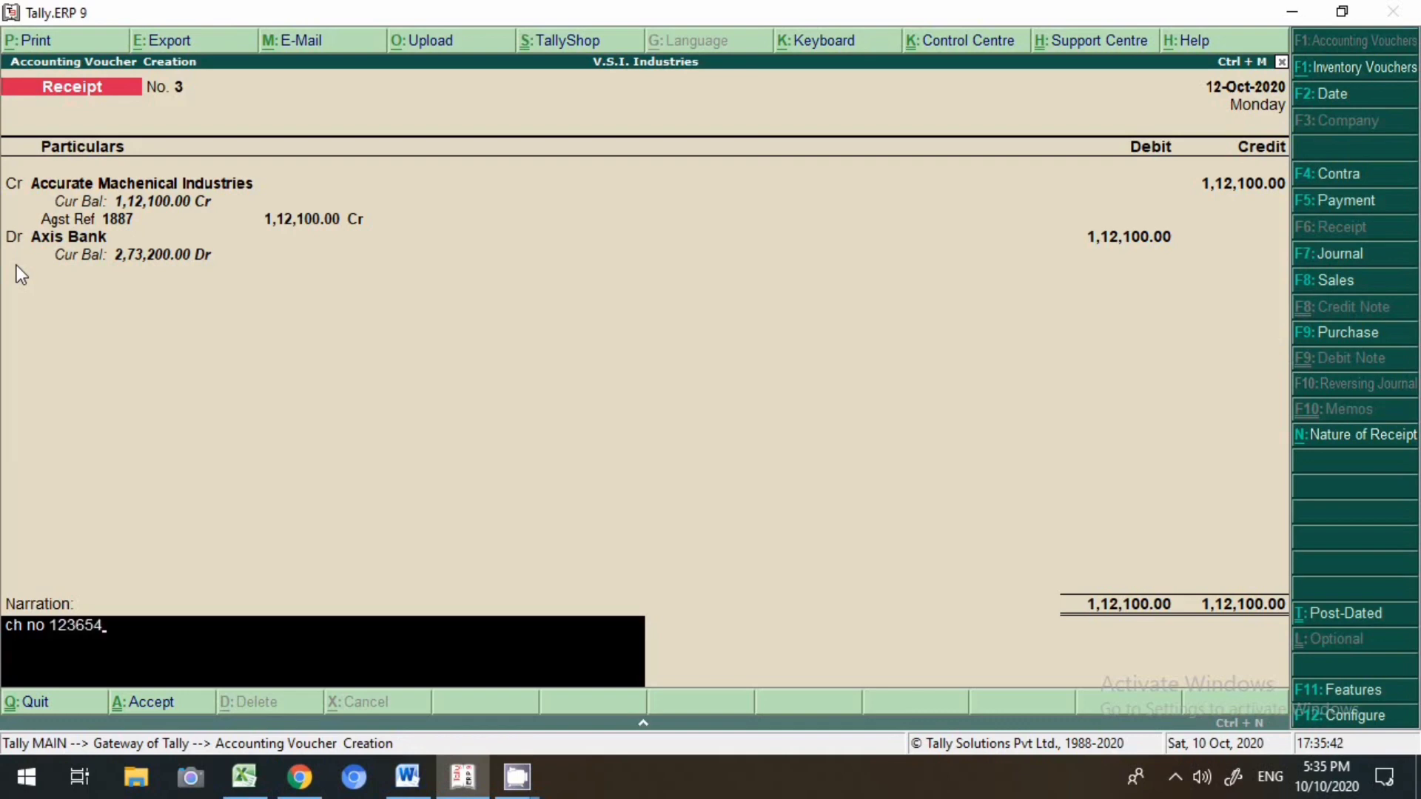
pyautogui.press('Escape')
pyautogui.press('Escape')
pyautogui.press('Return')
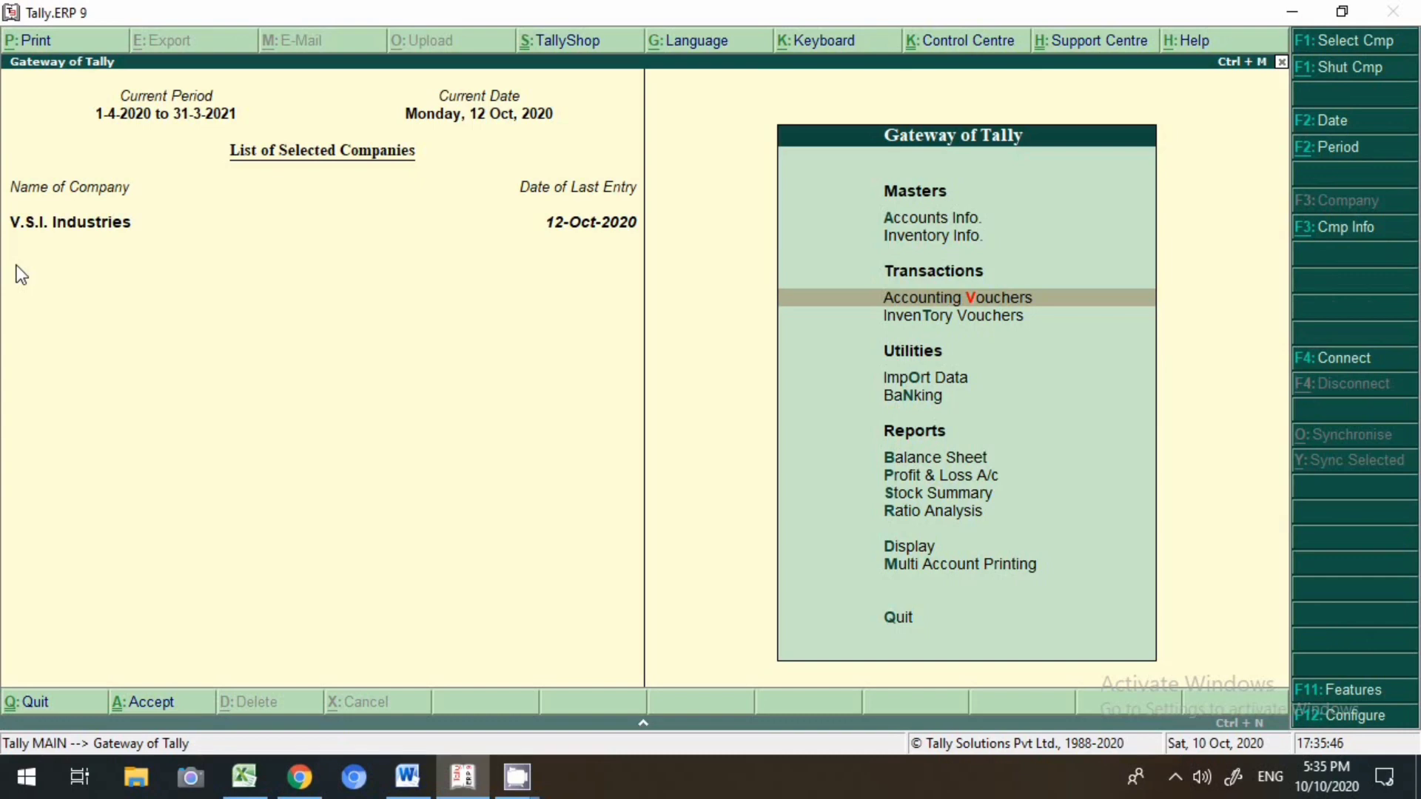
# - Reopen Statistics under Statements of Accounts and drill down through Receipt to the September voucher list
pyautogui.press('d')
pyautogui.press('s')
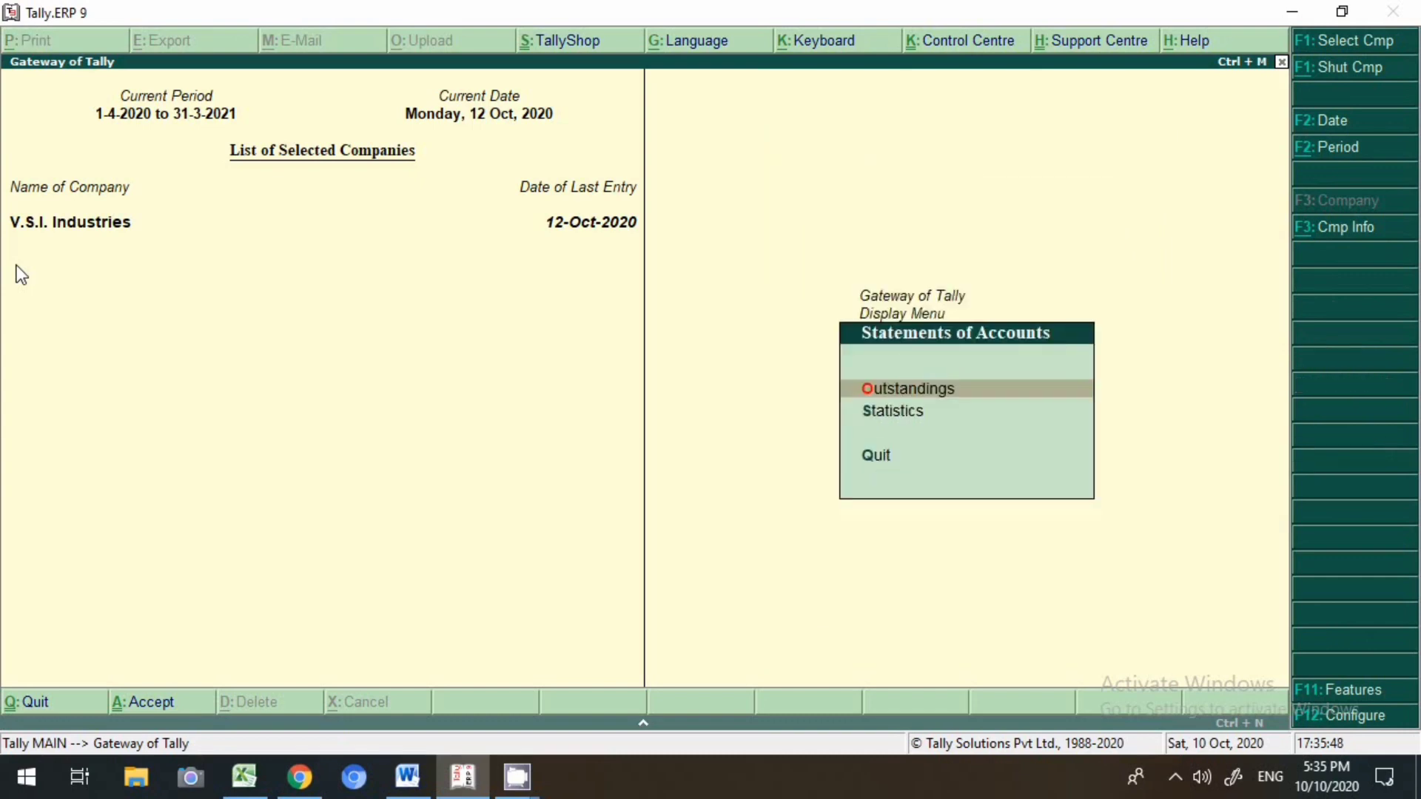
pyautogui.press('s')
pyautogui.press('Down')
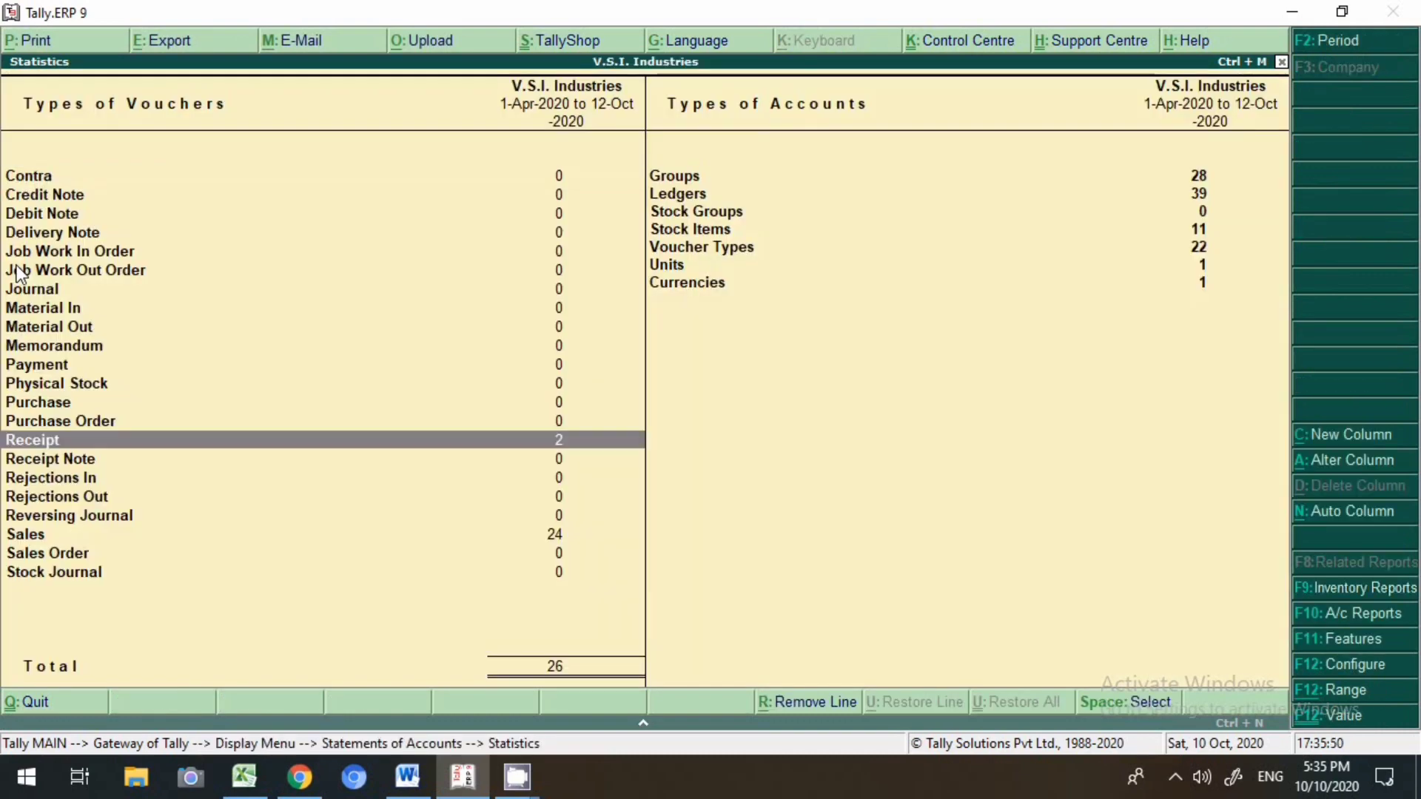
pyautogui.press('Return')
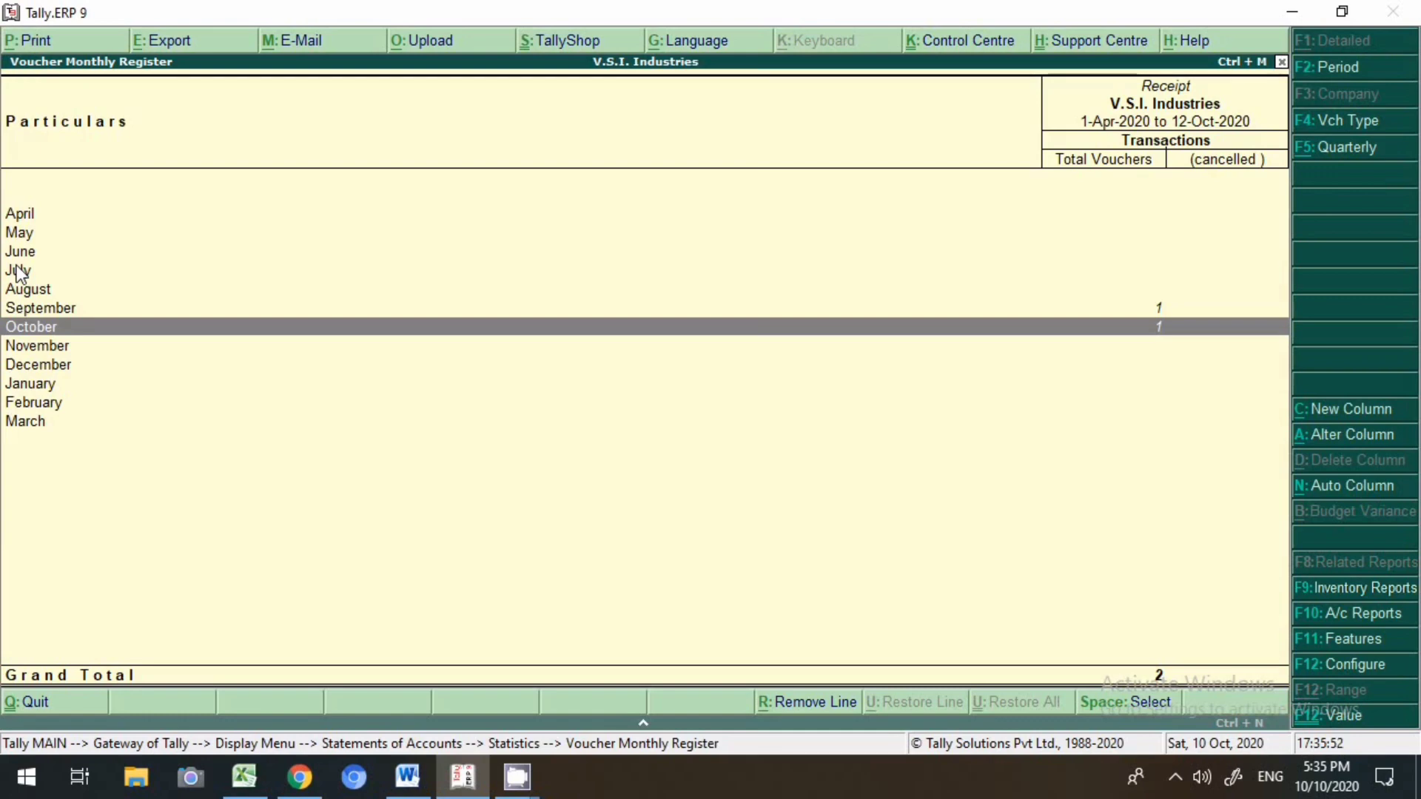
pyautogui.press('Up')
pyautogui.press('Return')
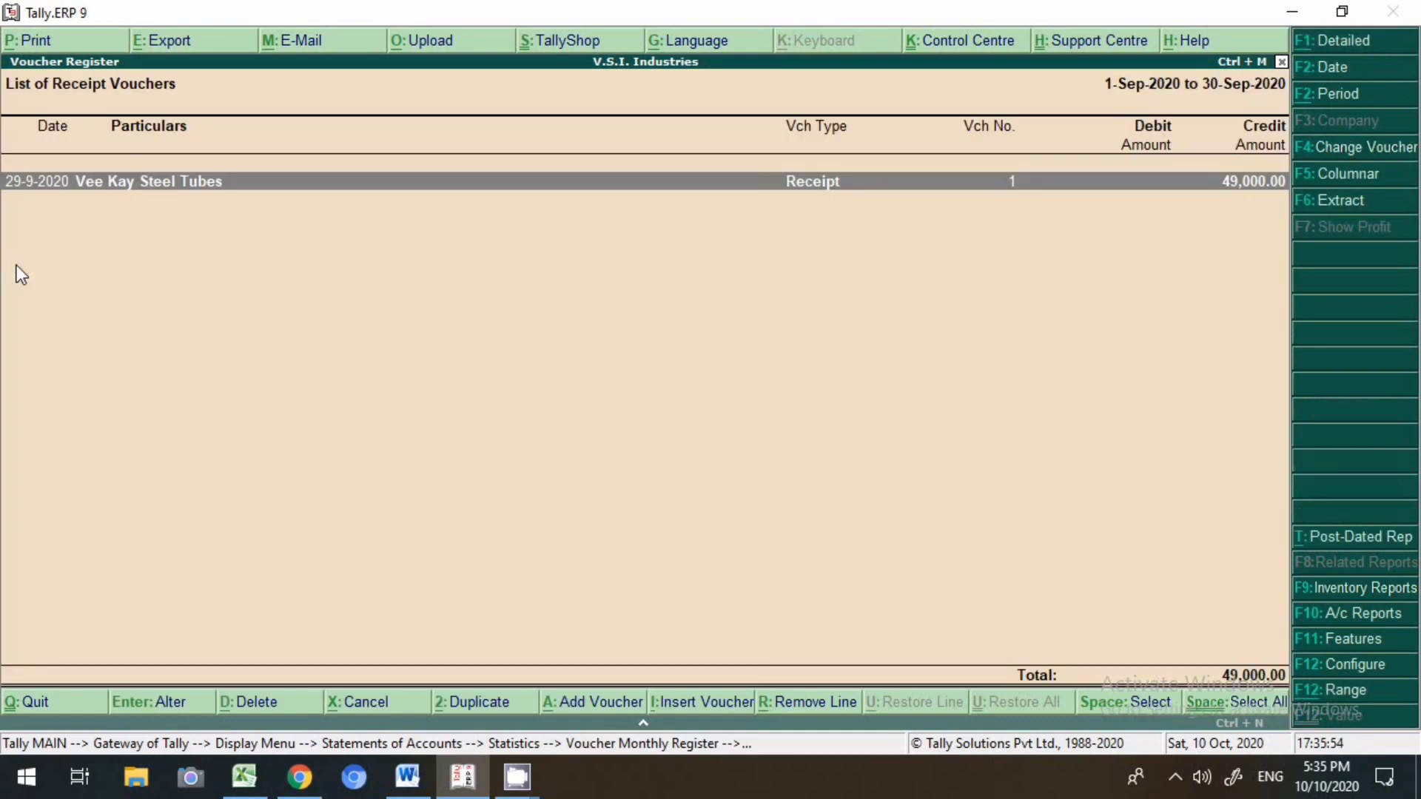
# - Open the 29-9-2020 Vee Kay Steel Tubes receipt voucher, comparing it with the sales list in Microsoft Word
pyautogui.click(424, 780)
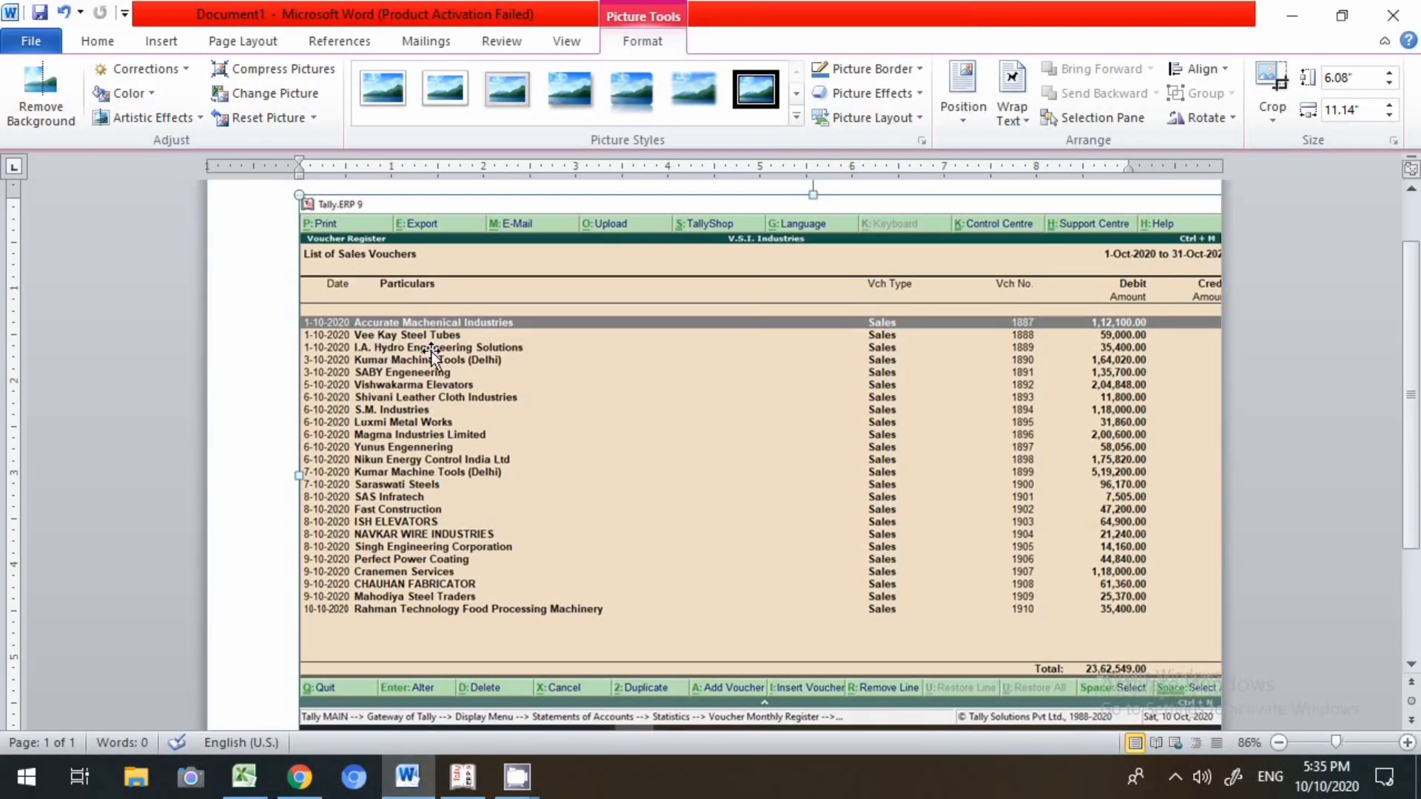
pyautogui.hotkey('alt', 'Tab')
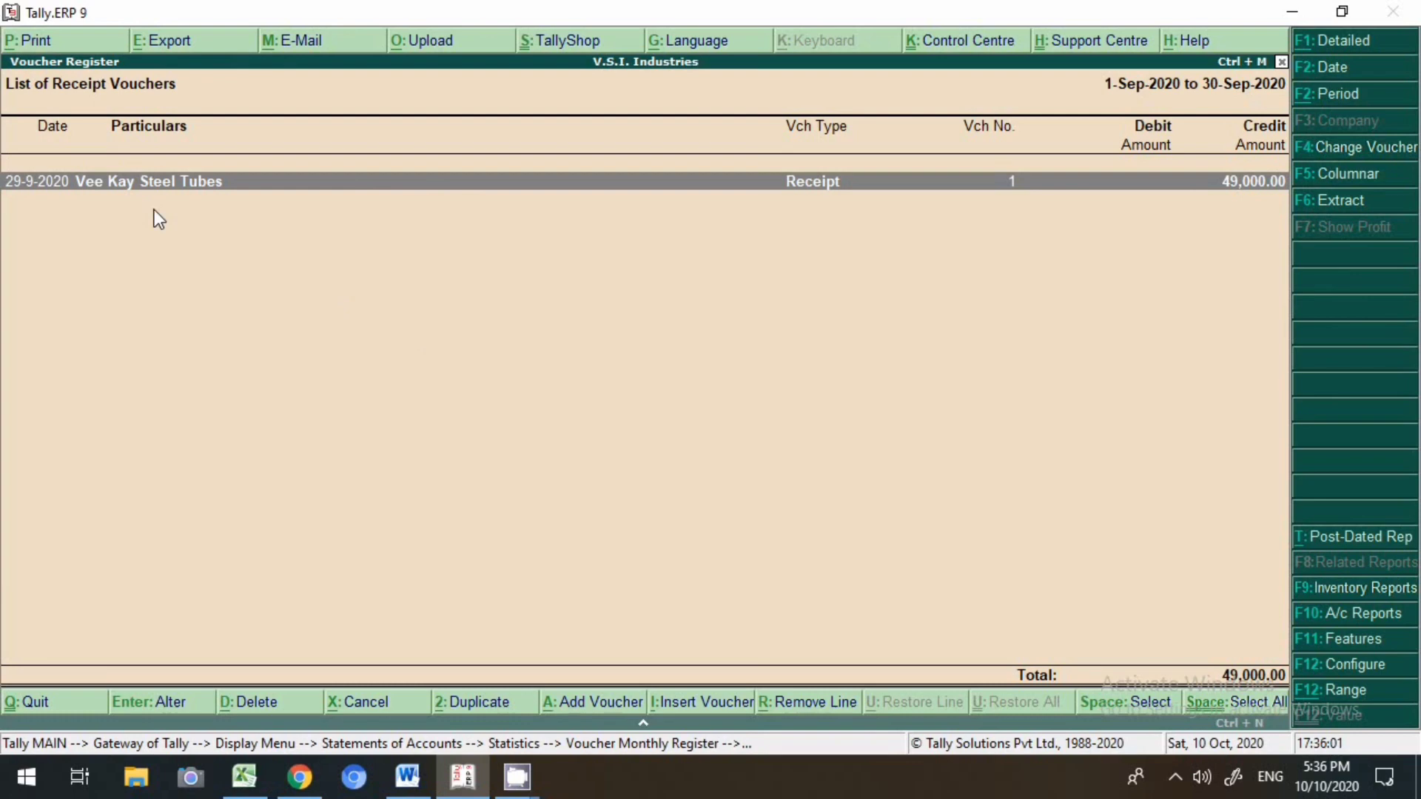
pyautogui.press('Return')
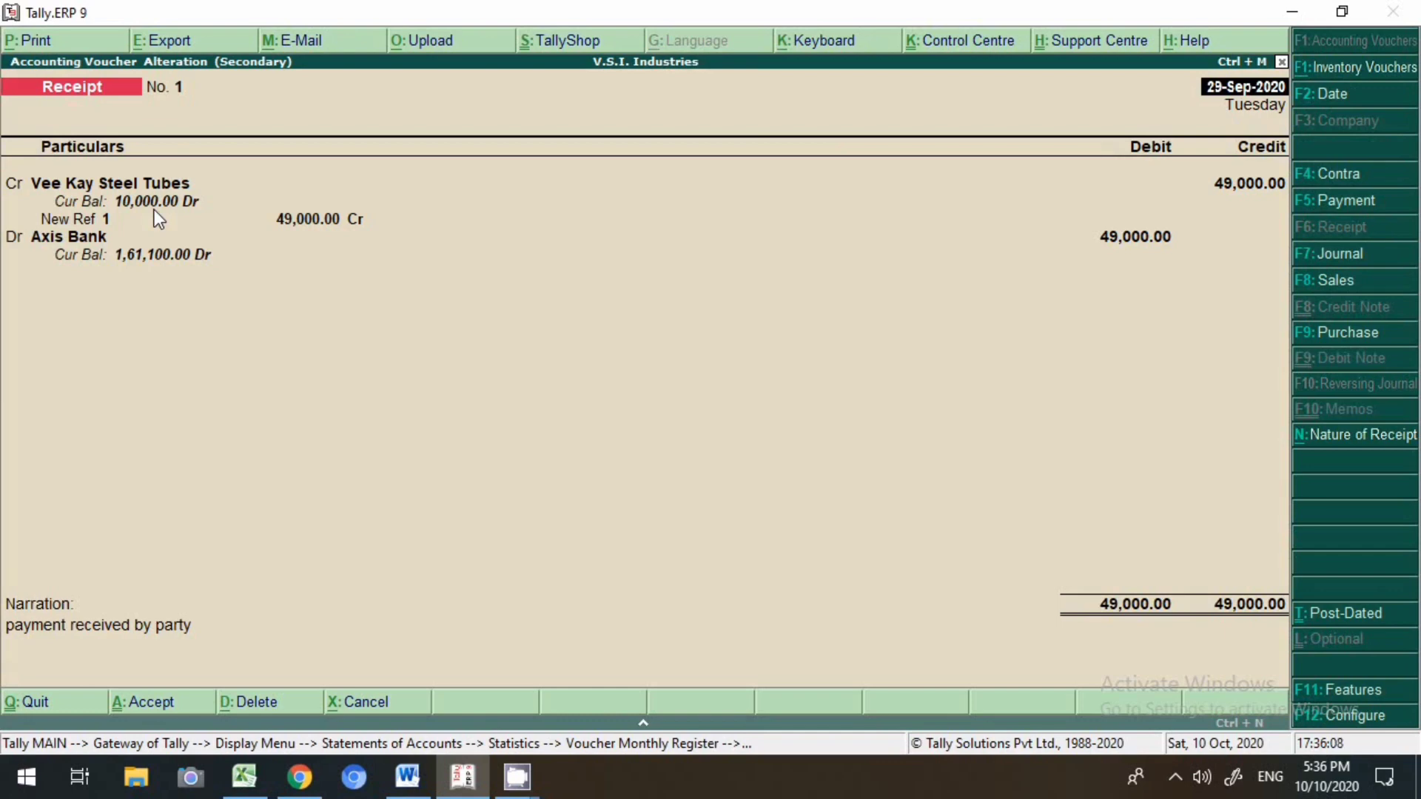
pyautogui.hotkey('alt', 'Tab')
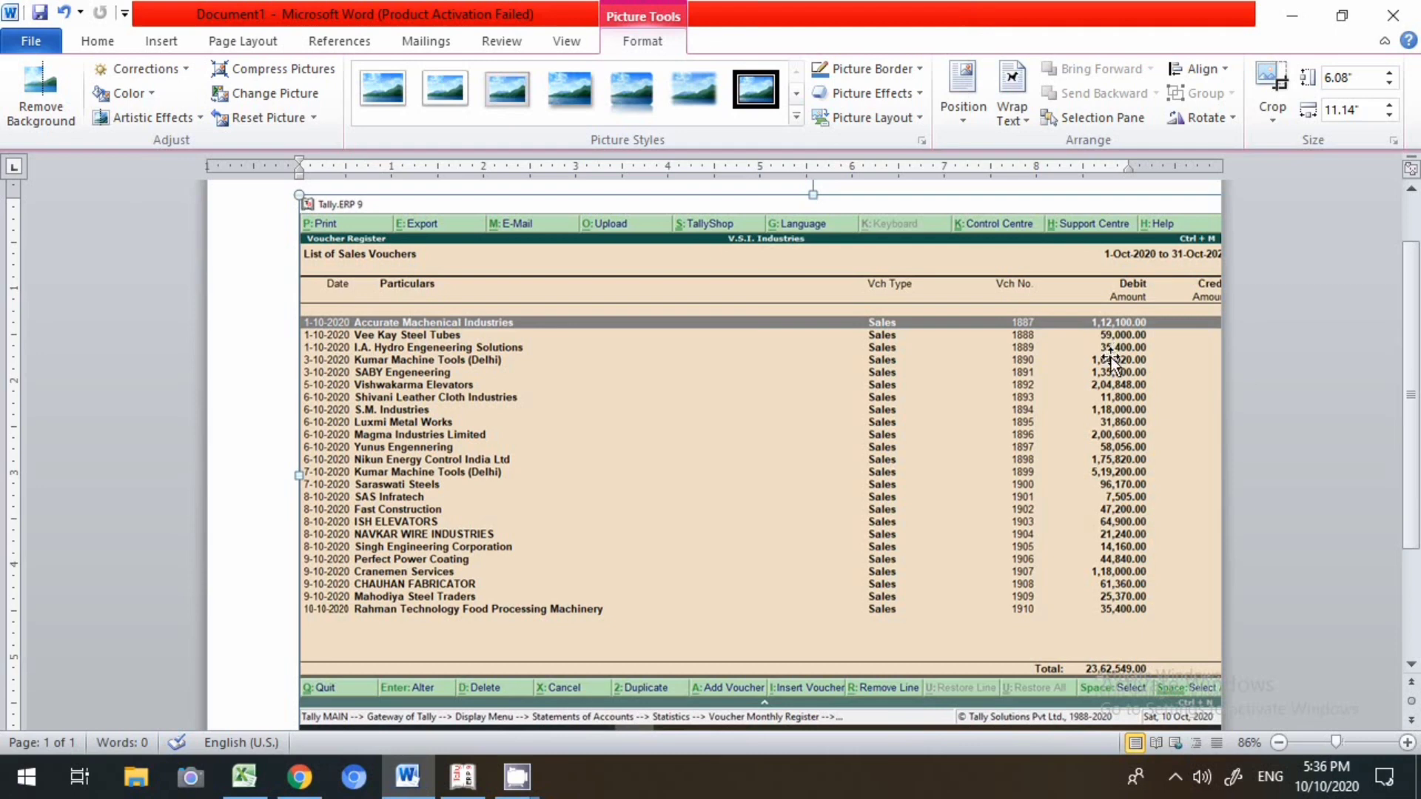
pyautogui.hotkey('alt', 'Tab')
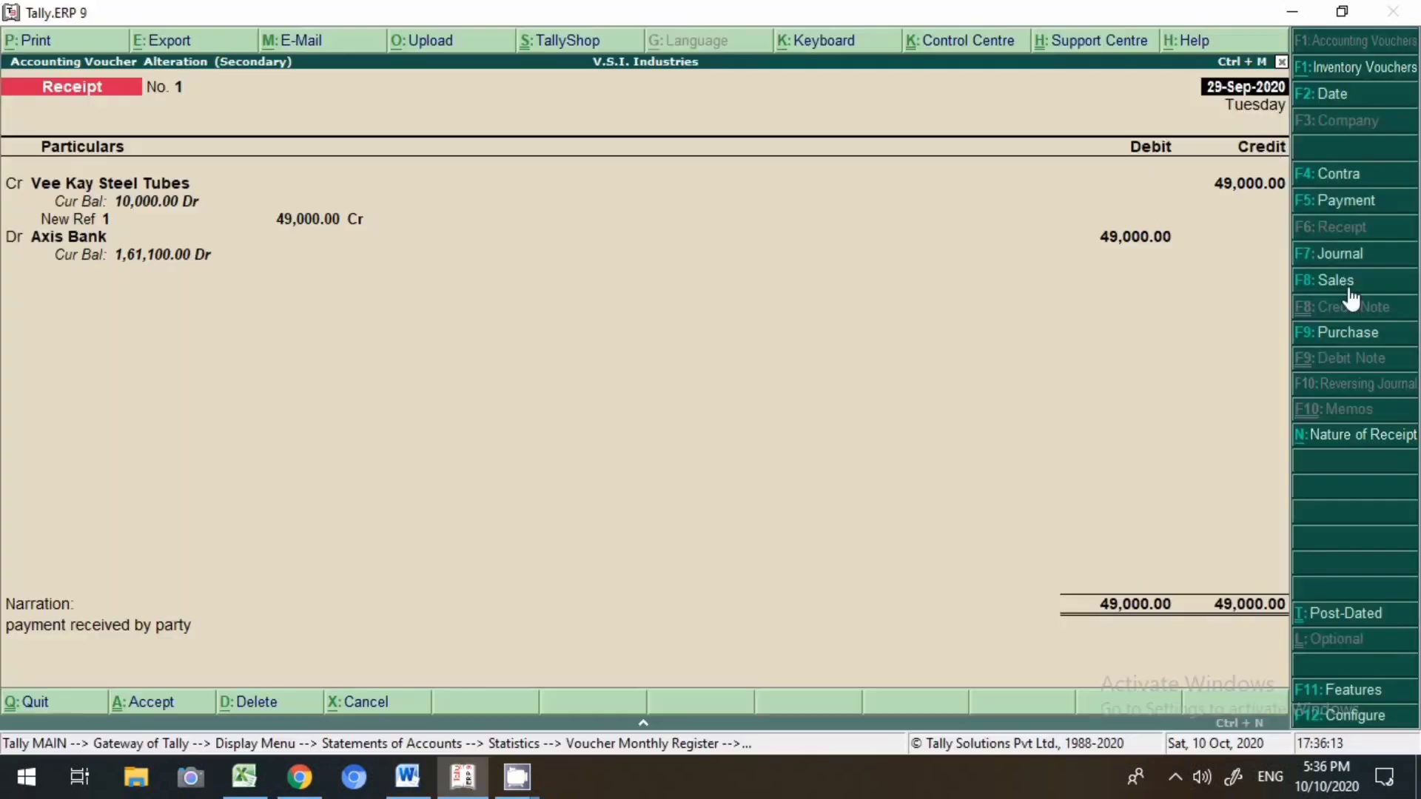
# - Check the adjustment method on the Vee Kay Steel Tubes credit line against the sales list in Microsoft Word
pyautogui.click(134, 181)
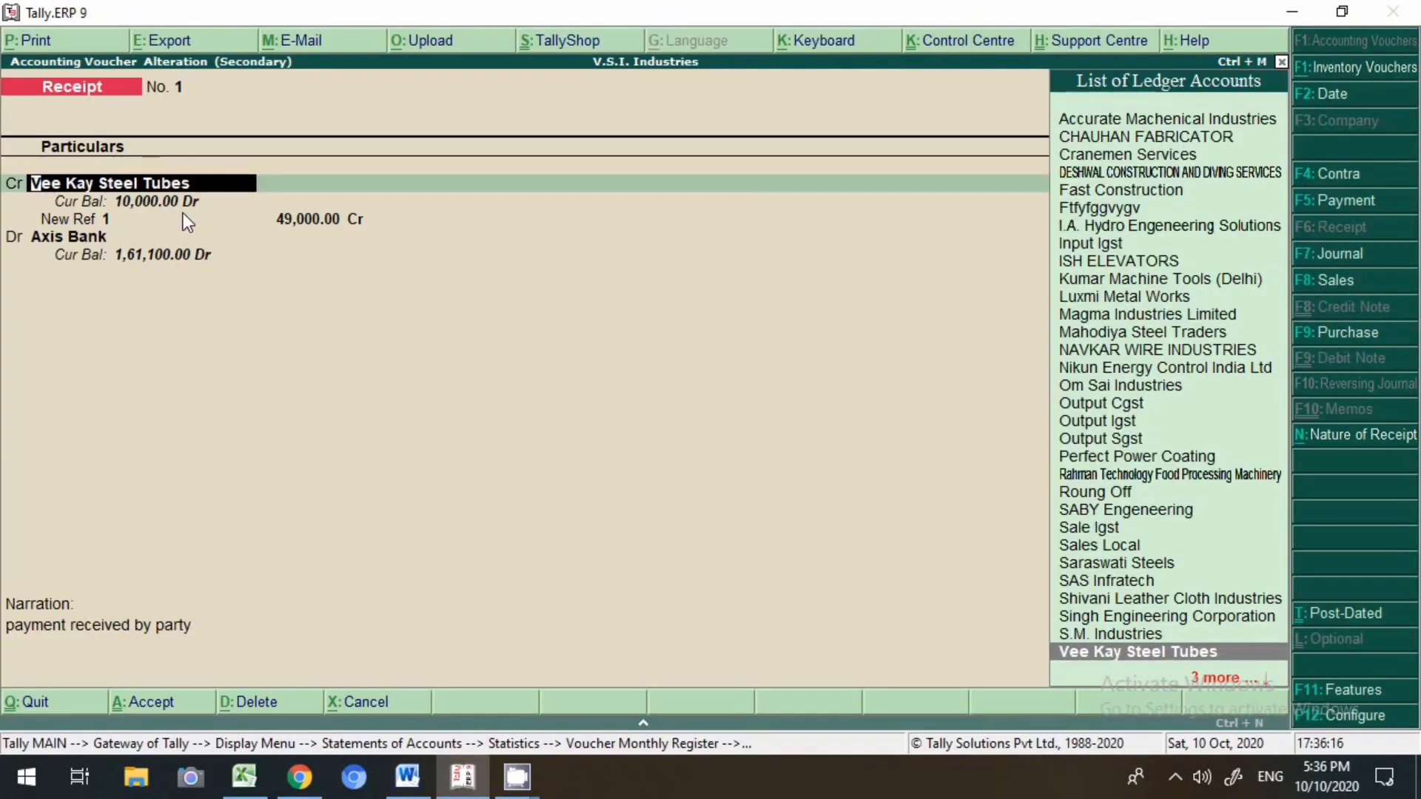
pyautogui.press('F2')
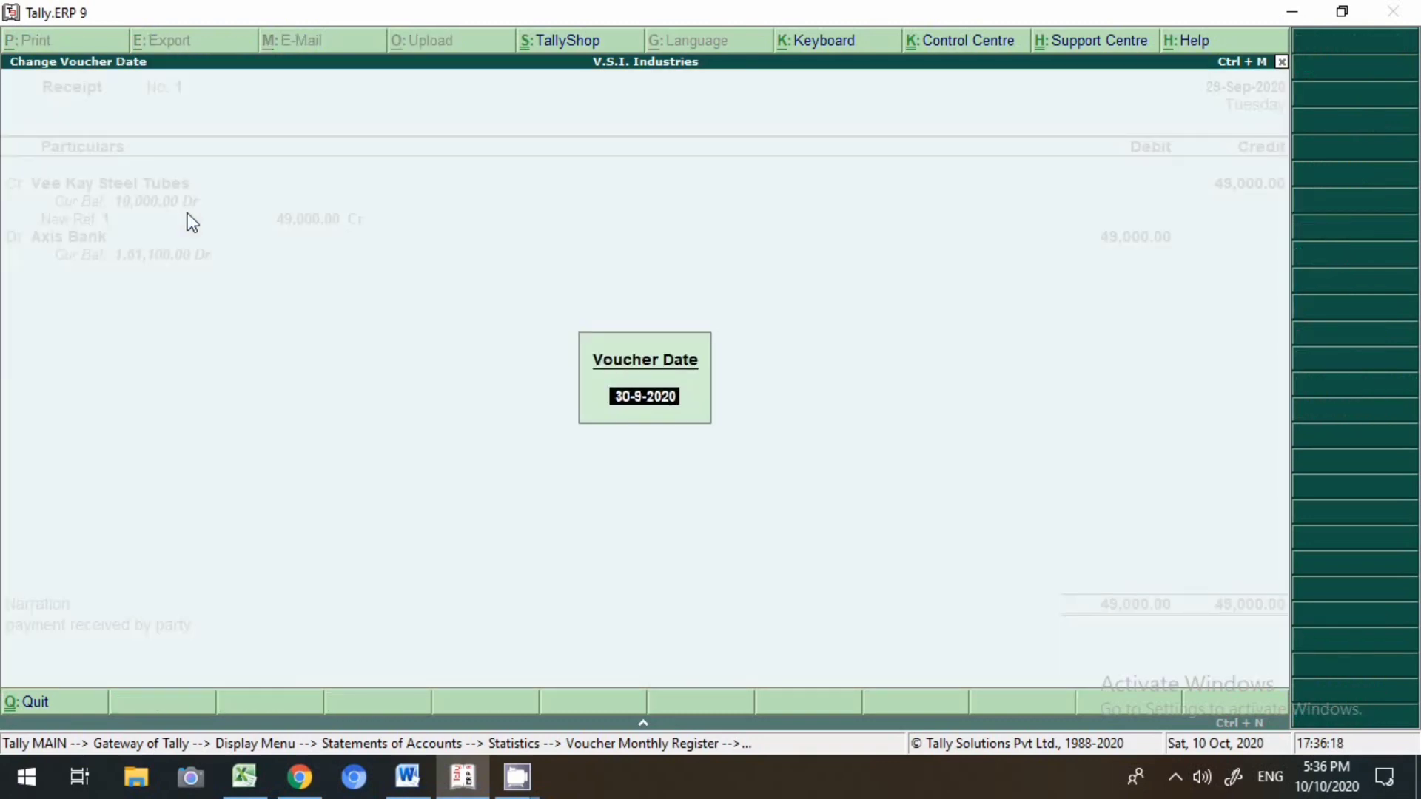
pyautogui.press('Escape')
pyautogui.press('Escape')
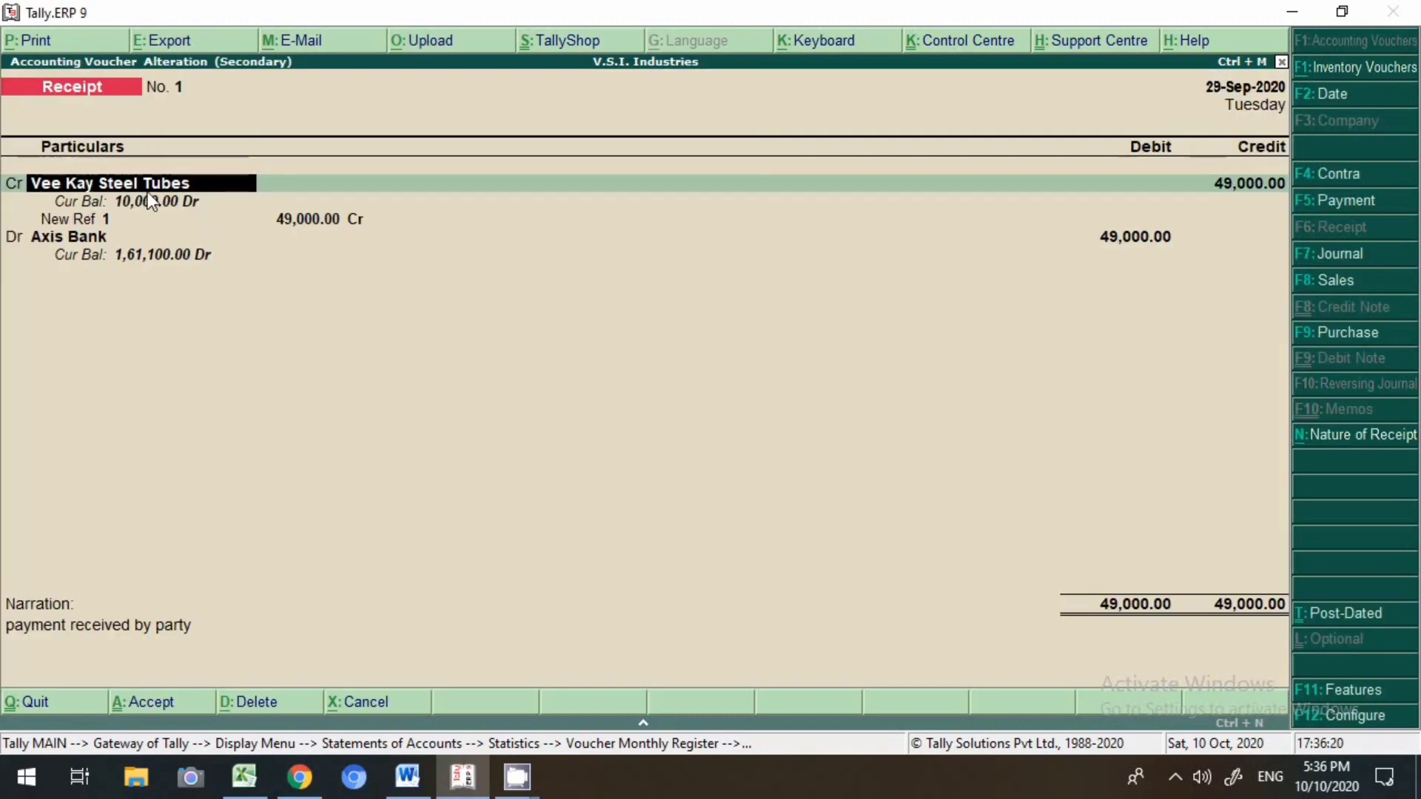
pyautogui.press('Return')
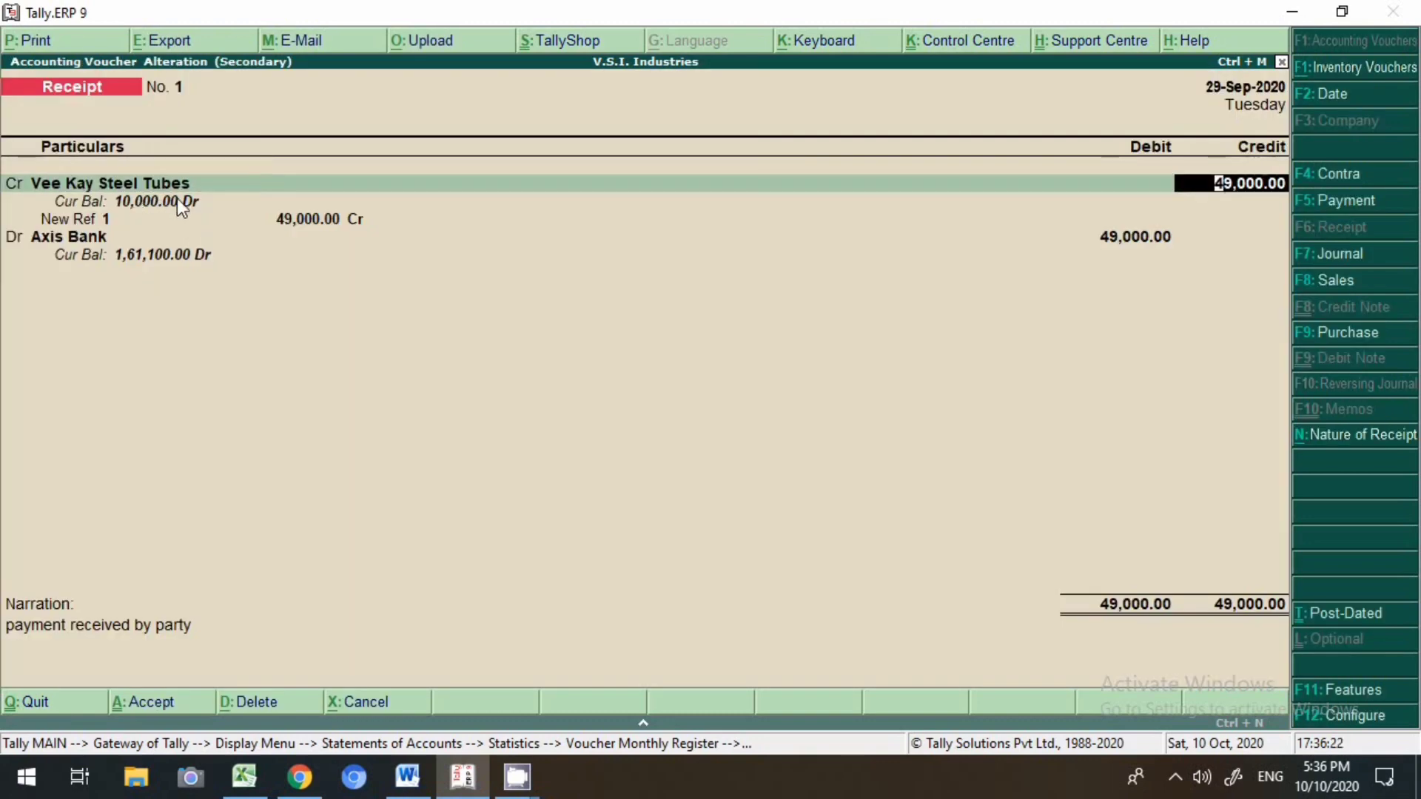
pyautogui.press('Return')
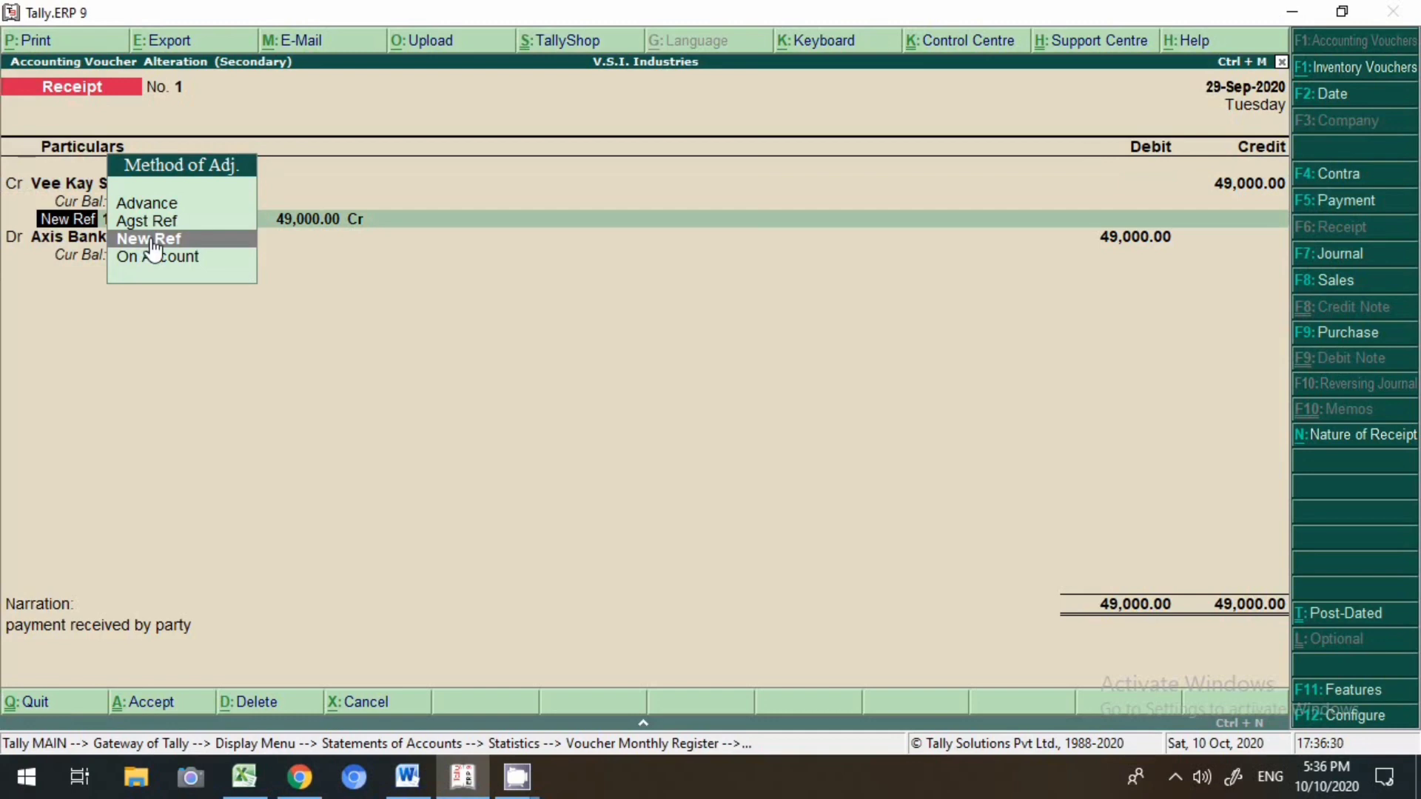
pyautogui.hotkey('alt', 'Tab')
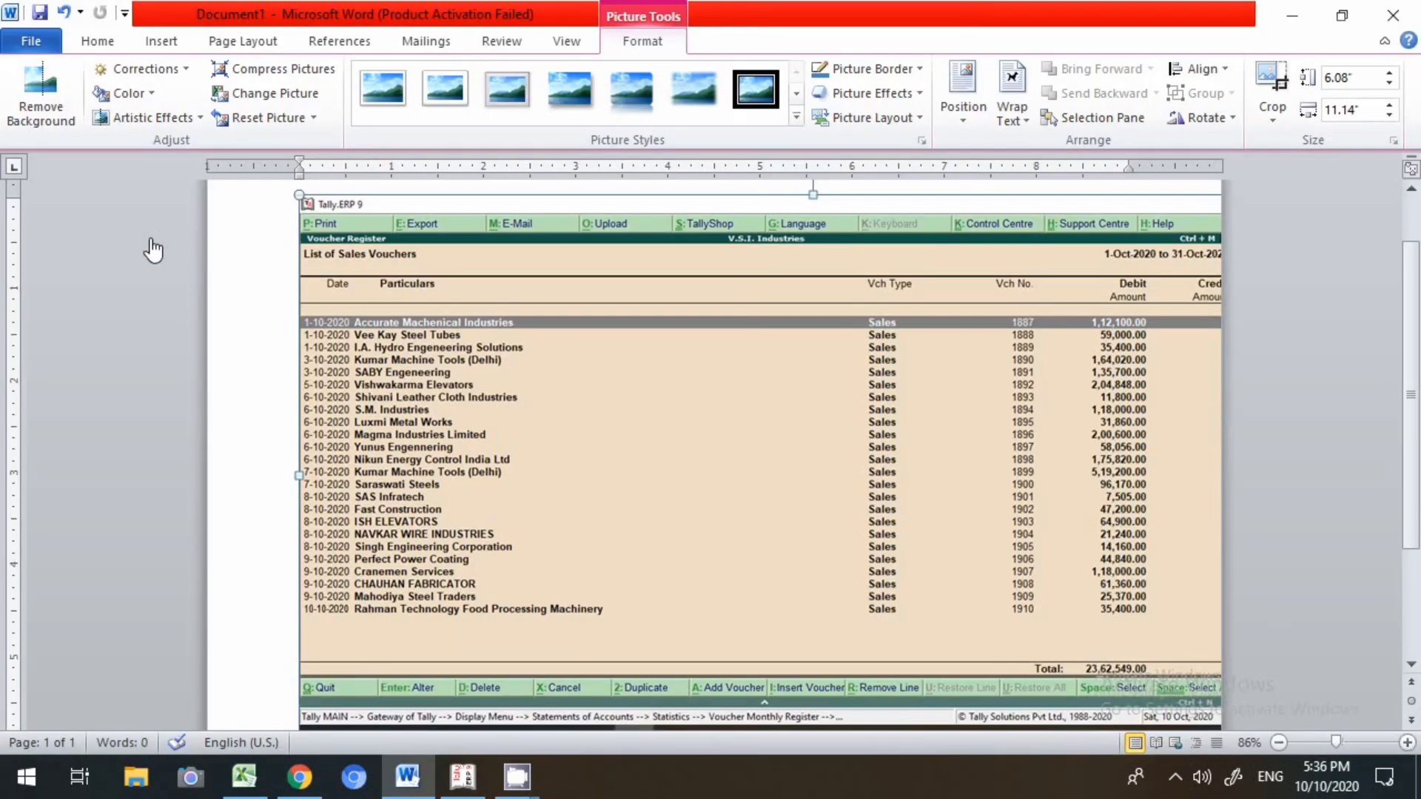
pyautogui.hotkey('alt', 'Tab')
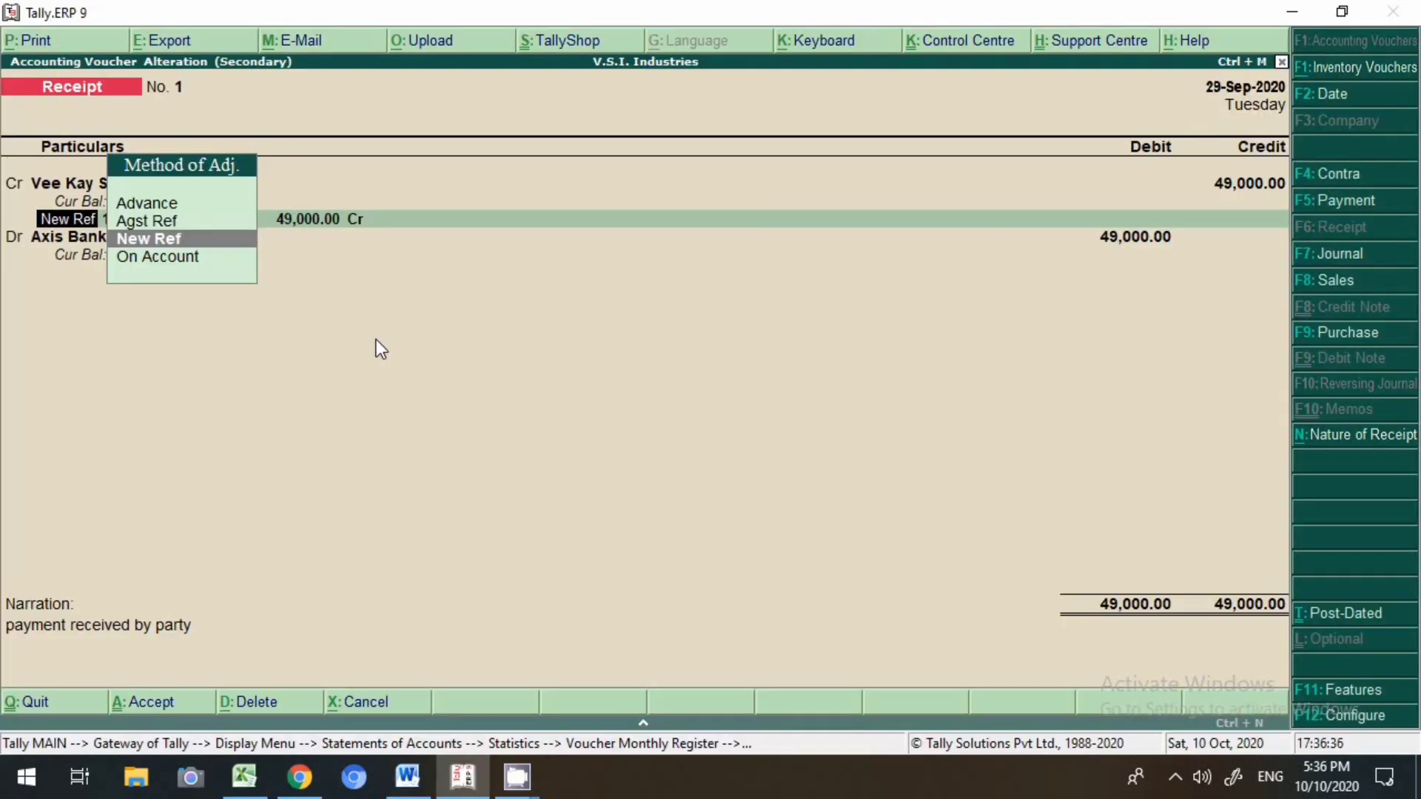
# - Review the receipt's bill reference, Axis Bank allocation and narration, and quit the voucher without saving it
pyautogui.press('Return')
pyautogui.press('Return')
pyautogui.press('Return')
pyautogui.press('Return')
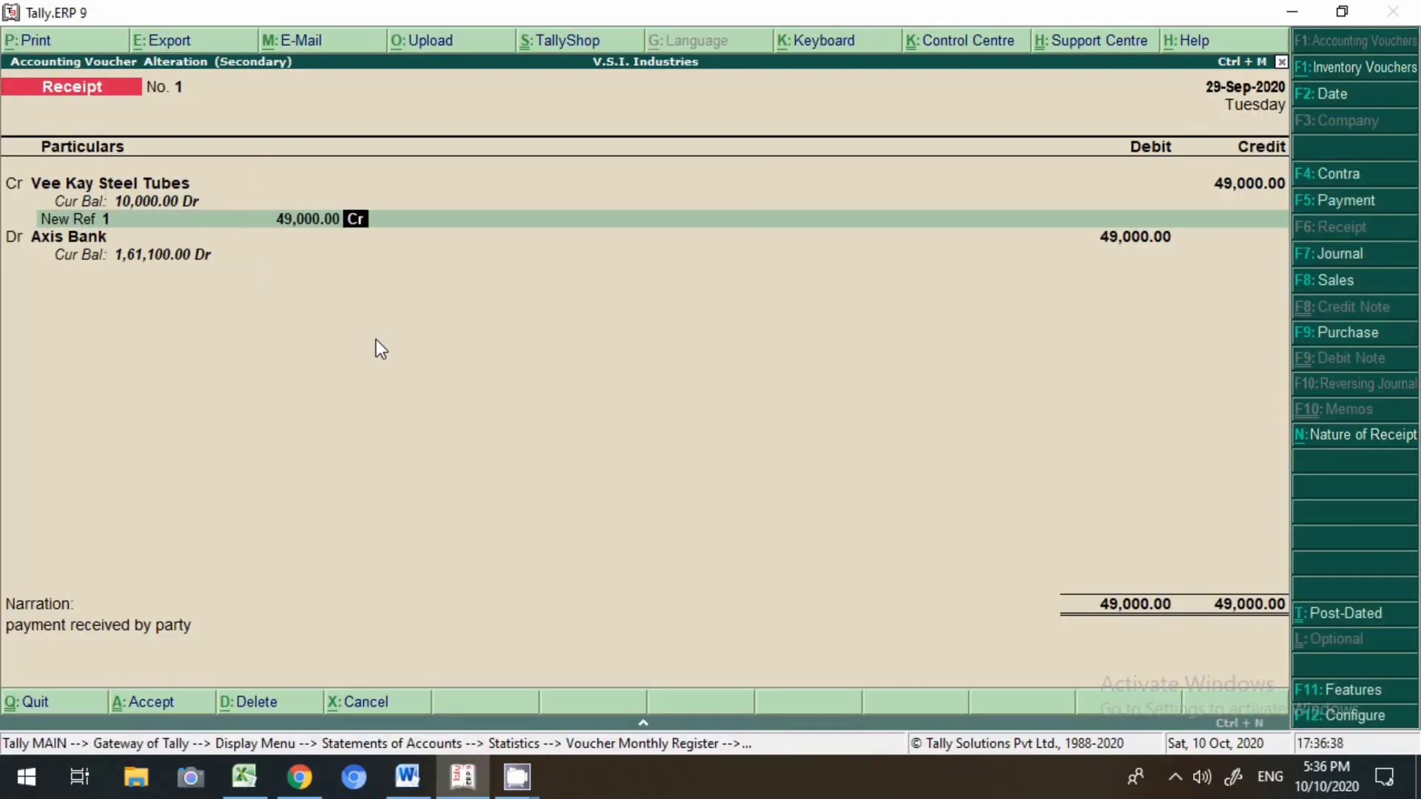
pyautogui.press('Return')
pyautogui.press('Return')
pyautogui.press('Return')
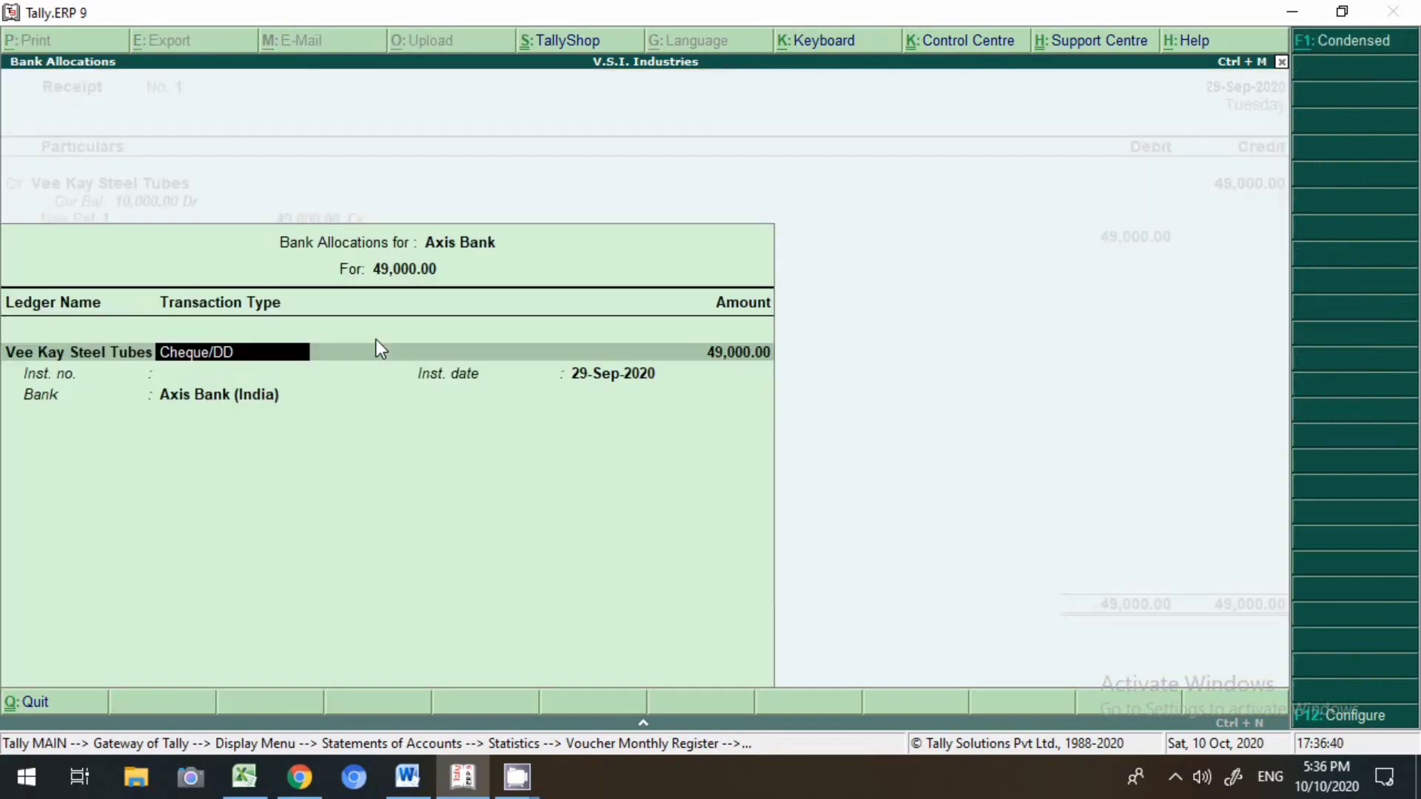
pyautogui.press('Return')
pyautogui.press('Return')
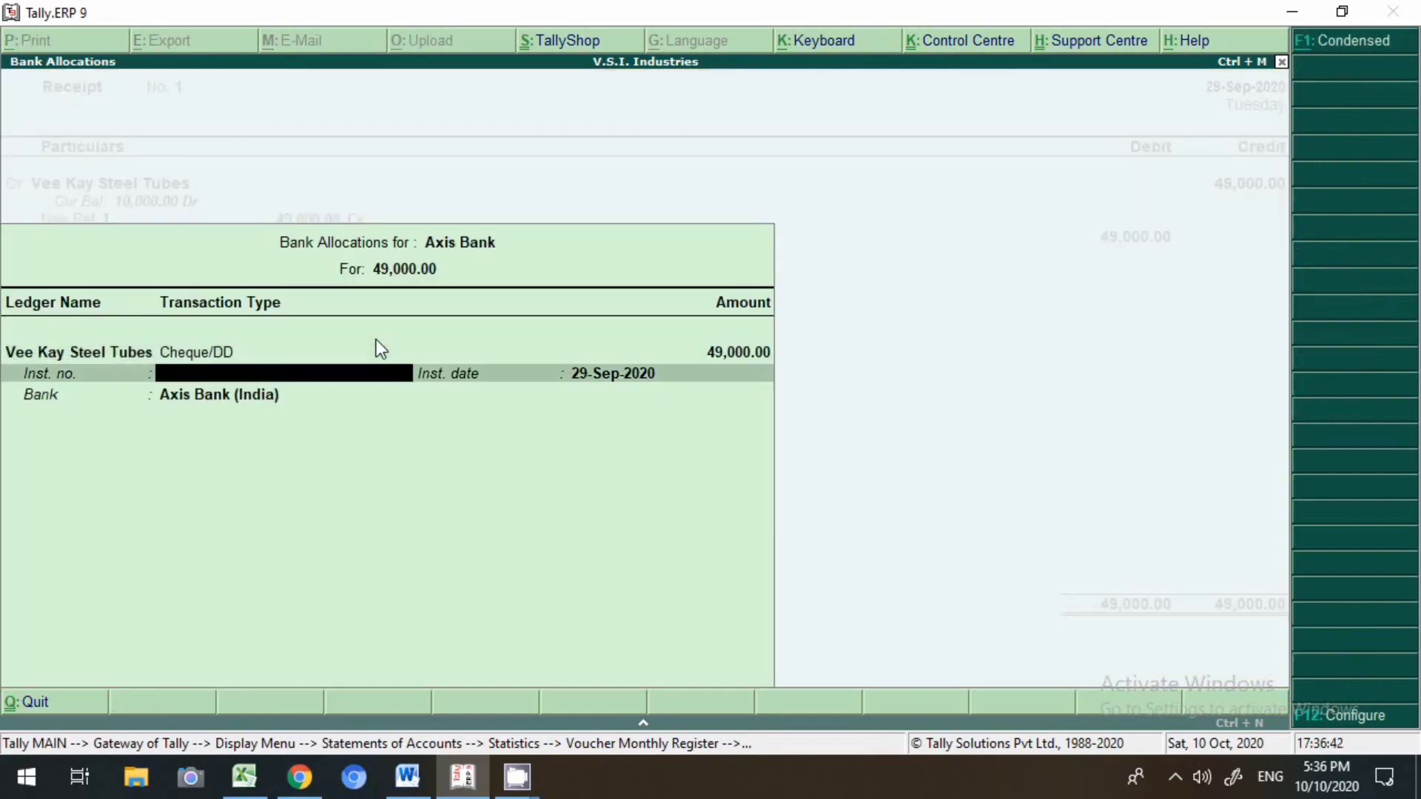
pyautogui.press('Return')
pyautogui.press('Return')
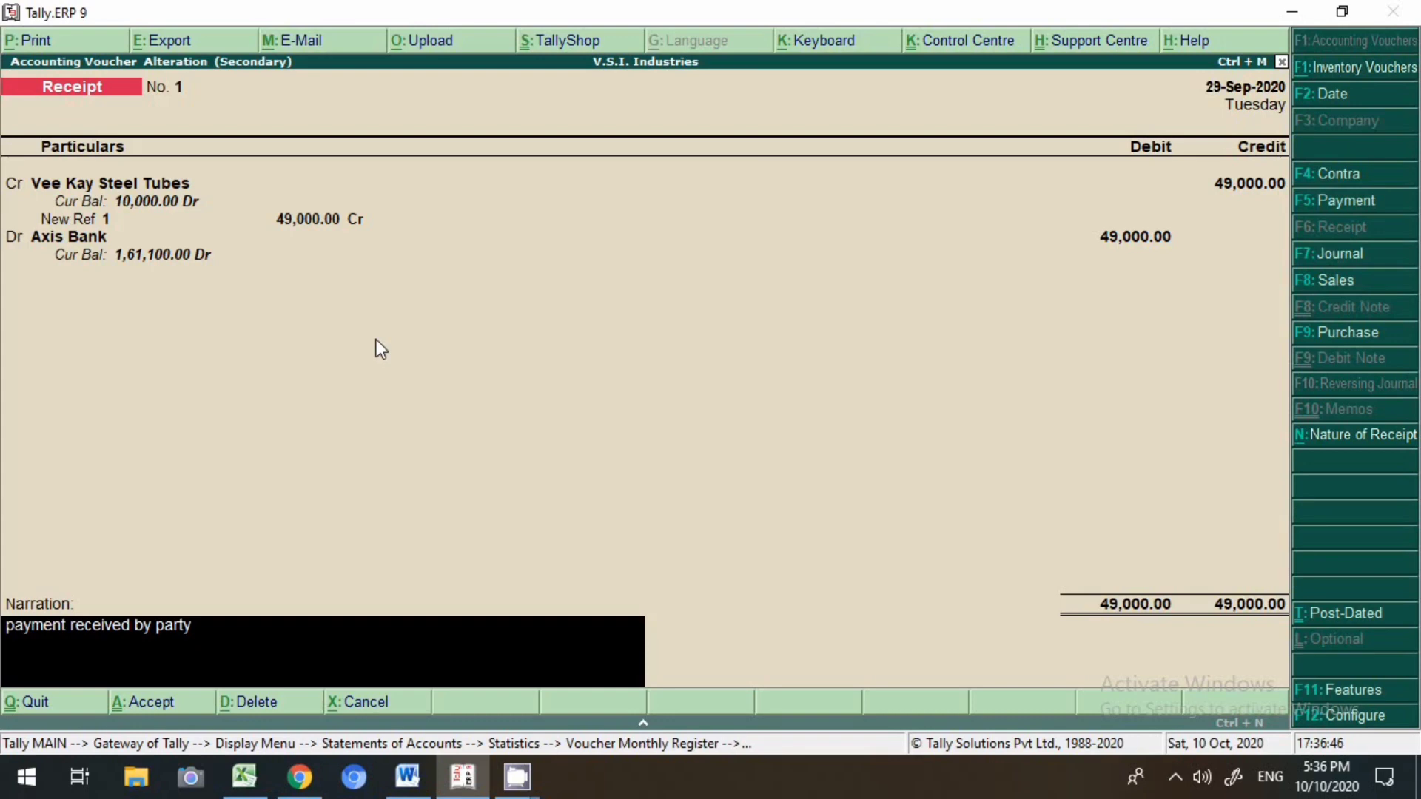
pyautogui.press('Escape')
pyautogui.press('Escape')
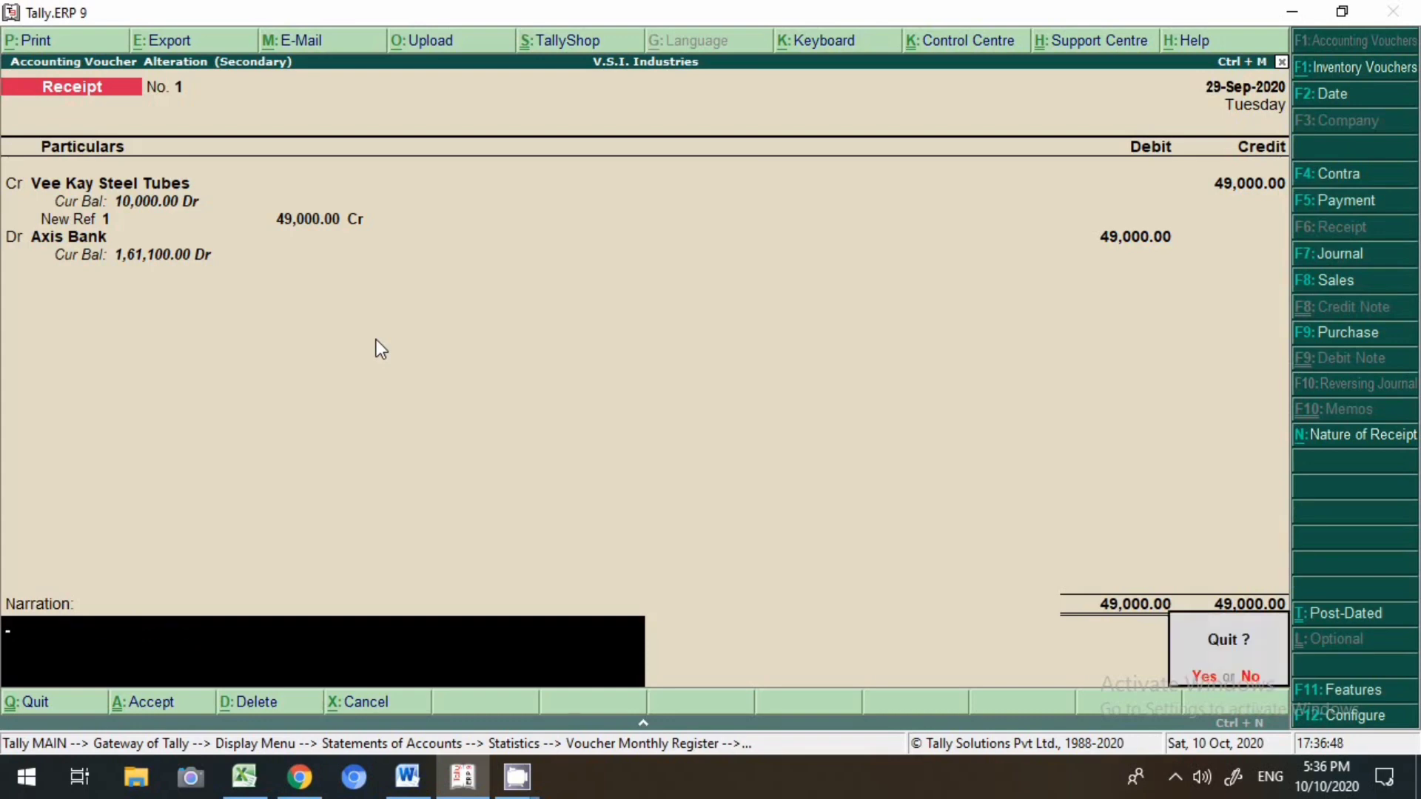
pyautogui.press('Return')
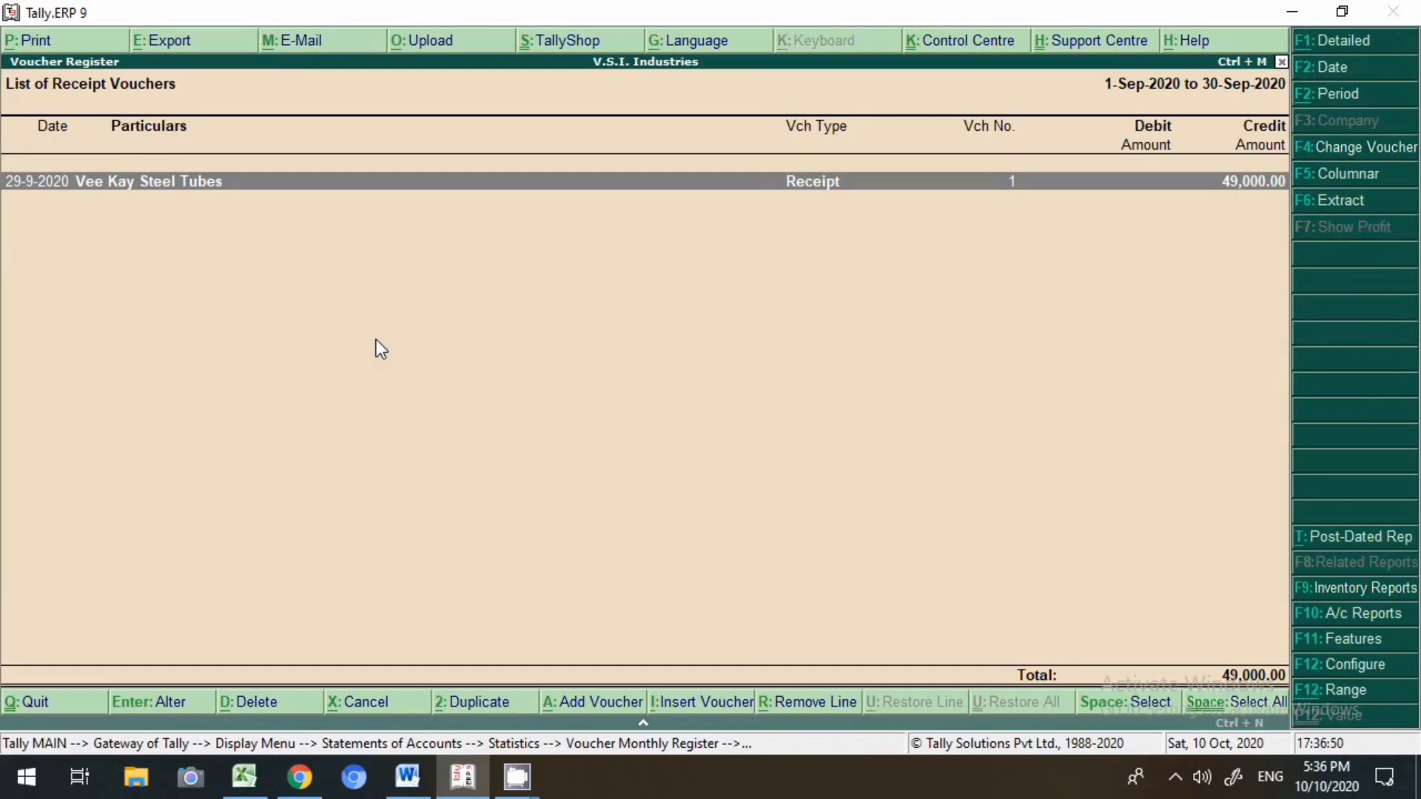
# - Add a receipt voucher dated 21-9-2020 and credit Vee Kay Steel Tubes with 10,000
pyautogui.press('a')
pyautogui.press('F2')
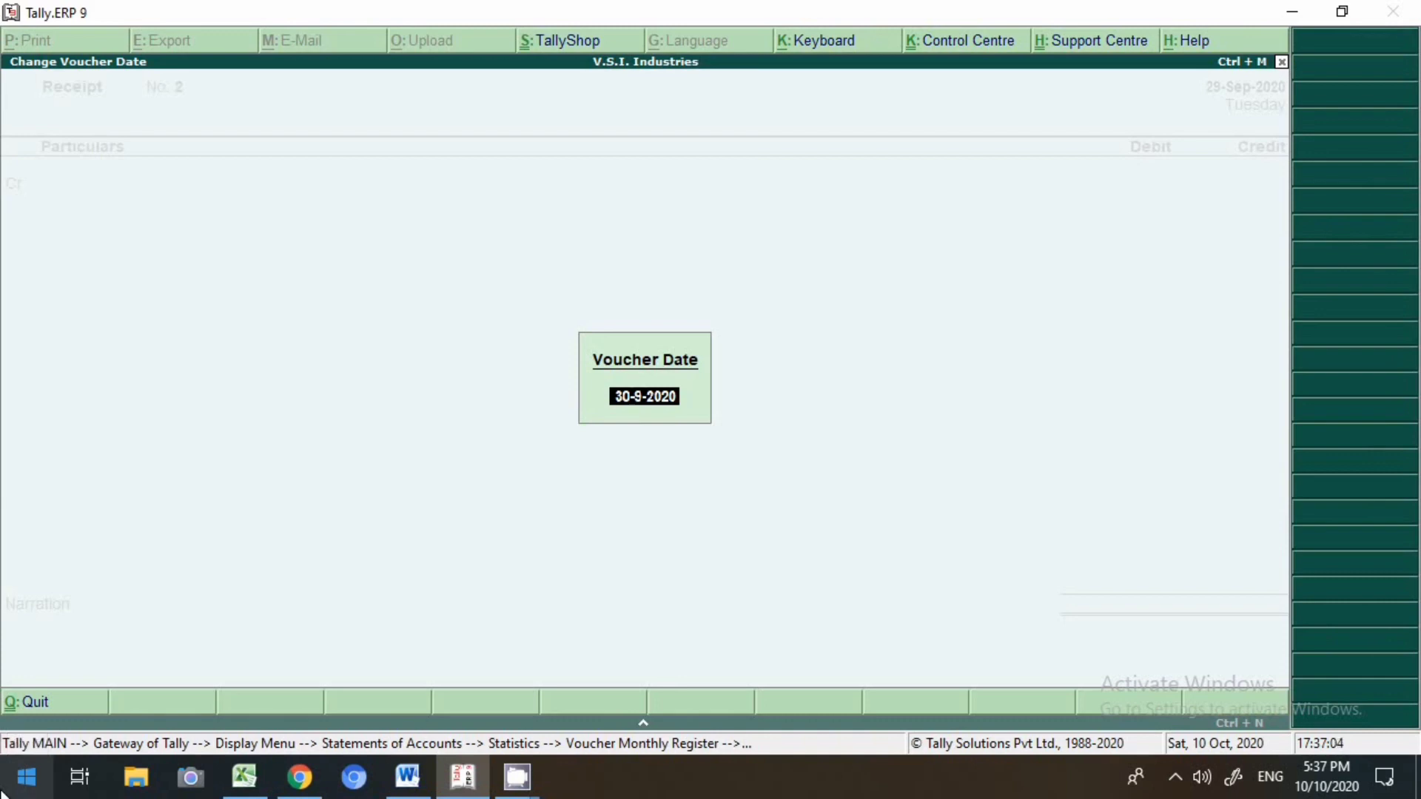
pyautogui.write('21-9')
pyautogui.press('Return')
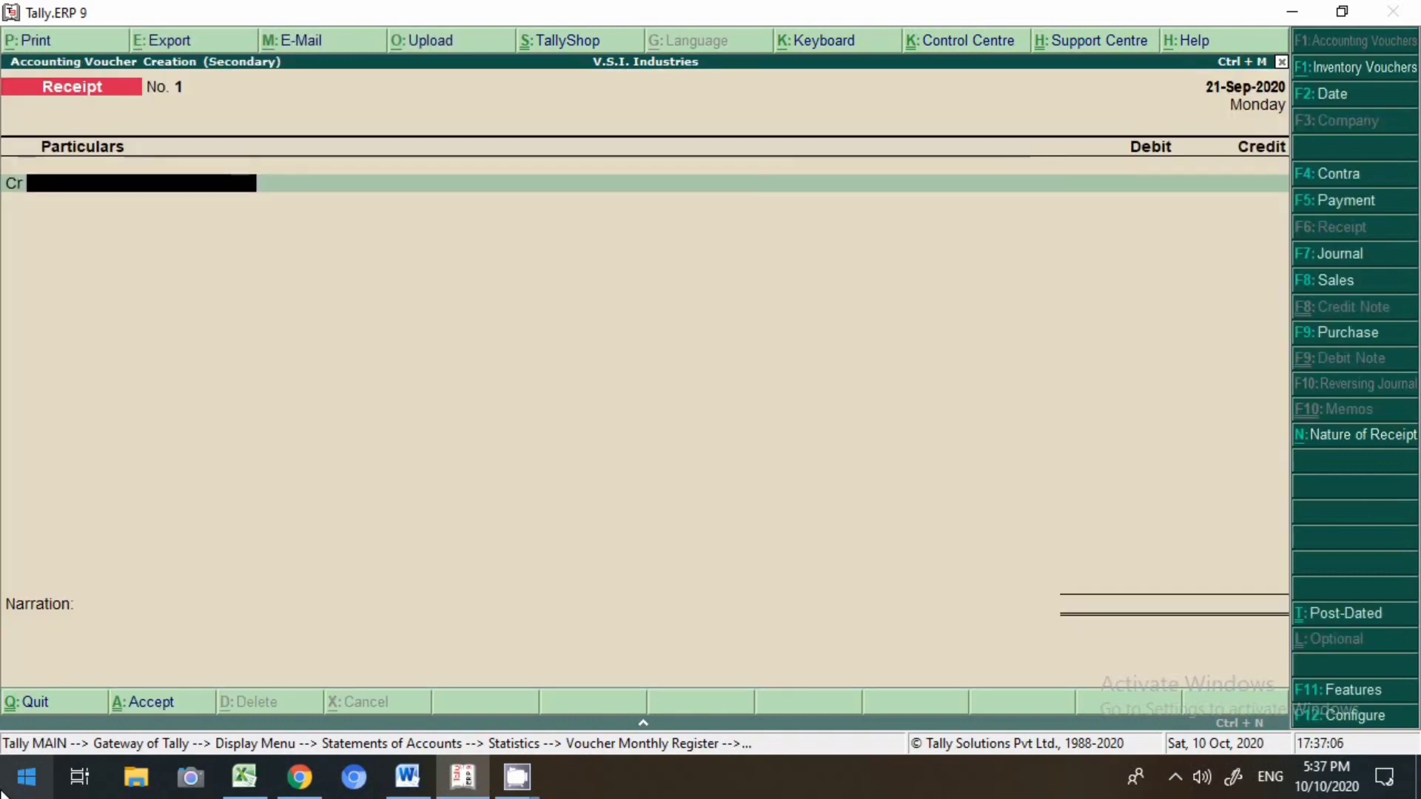
pyautogui.write('Vee')
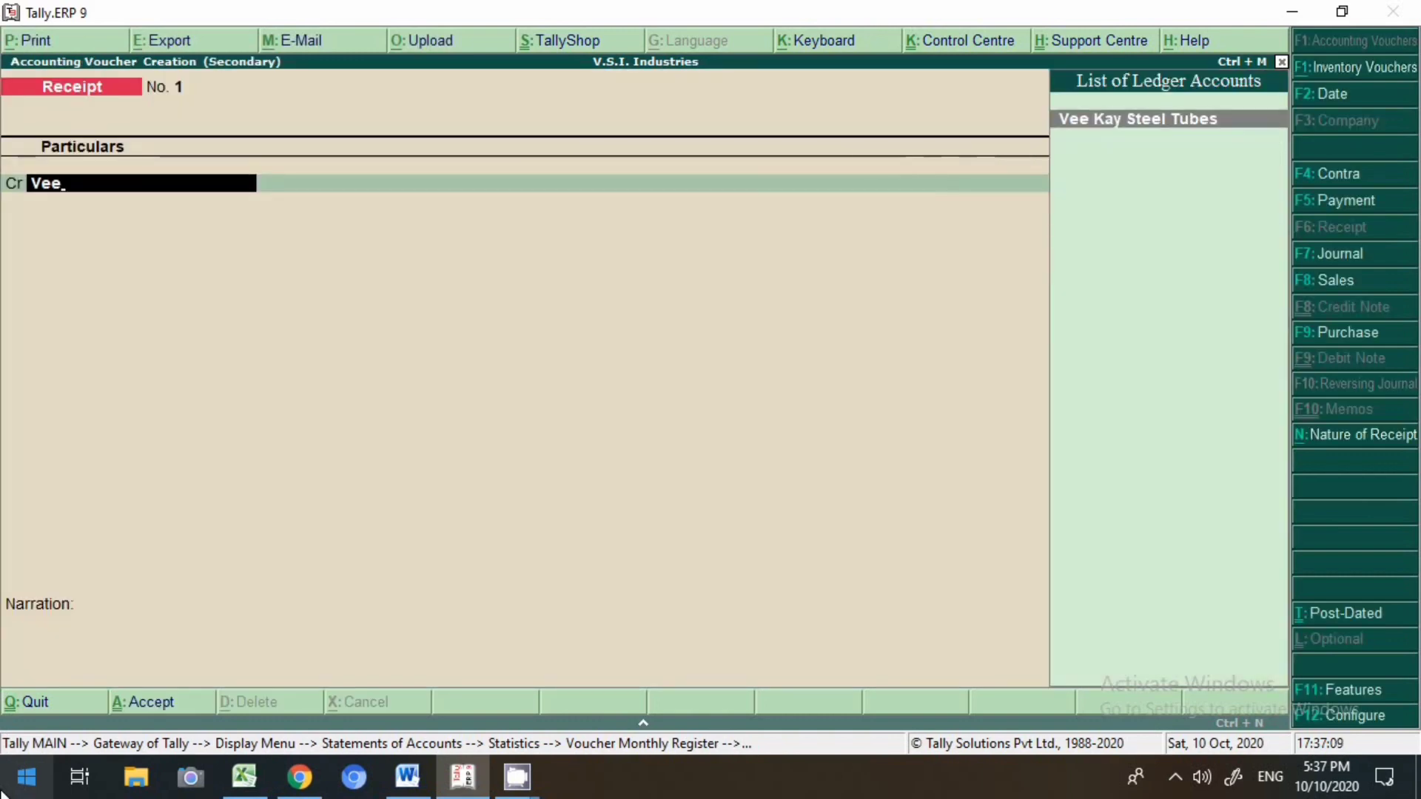
pyautogui.press('Return')
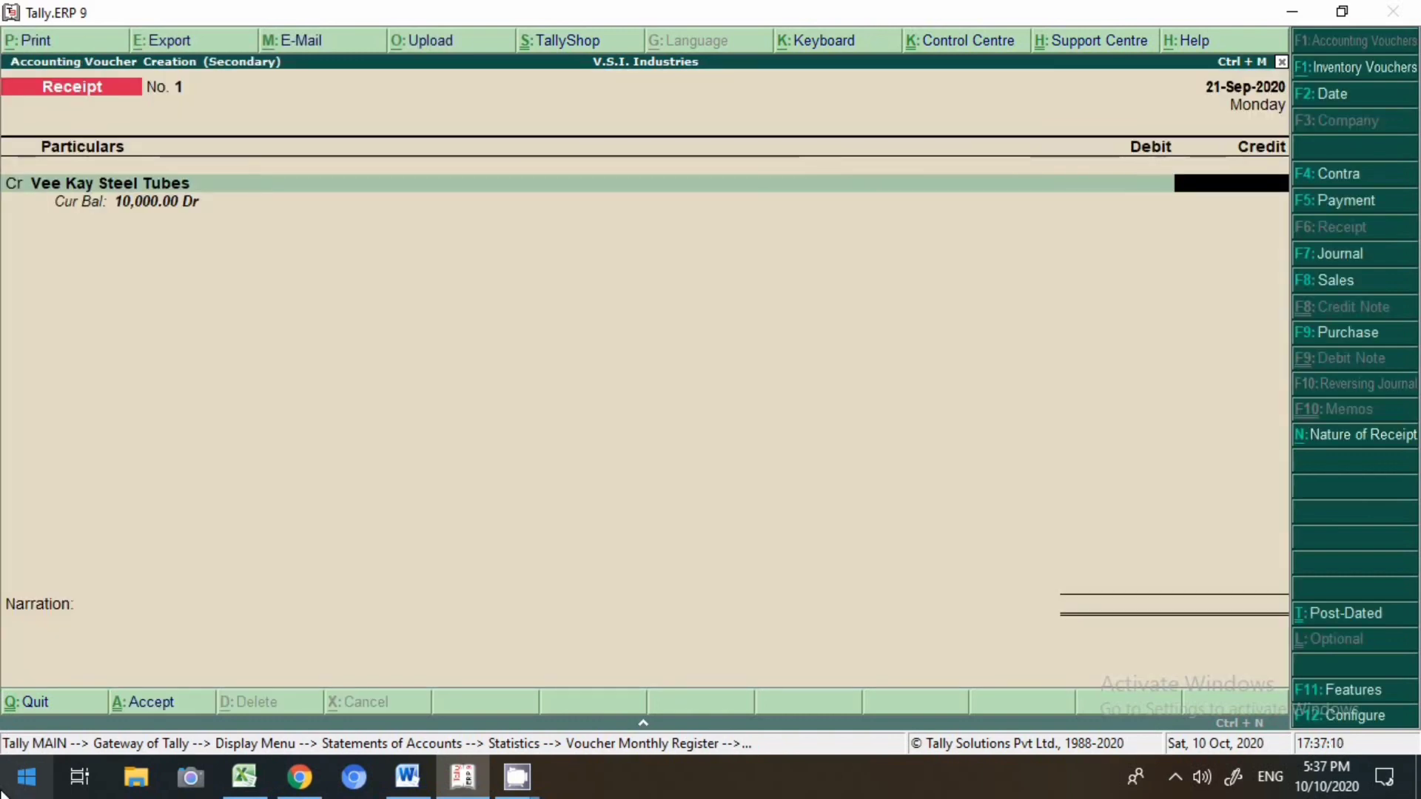
pyautogui.write('10,000')
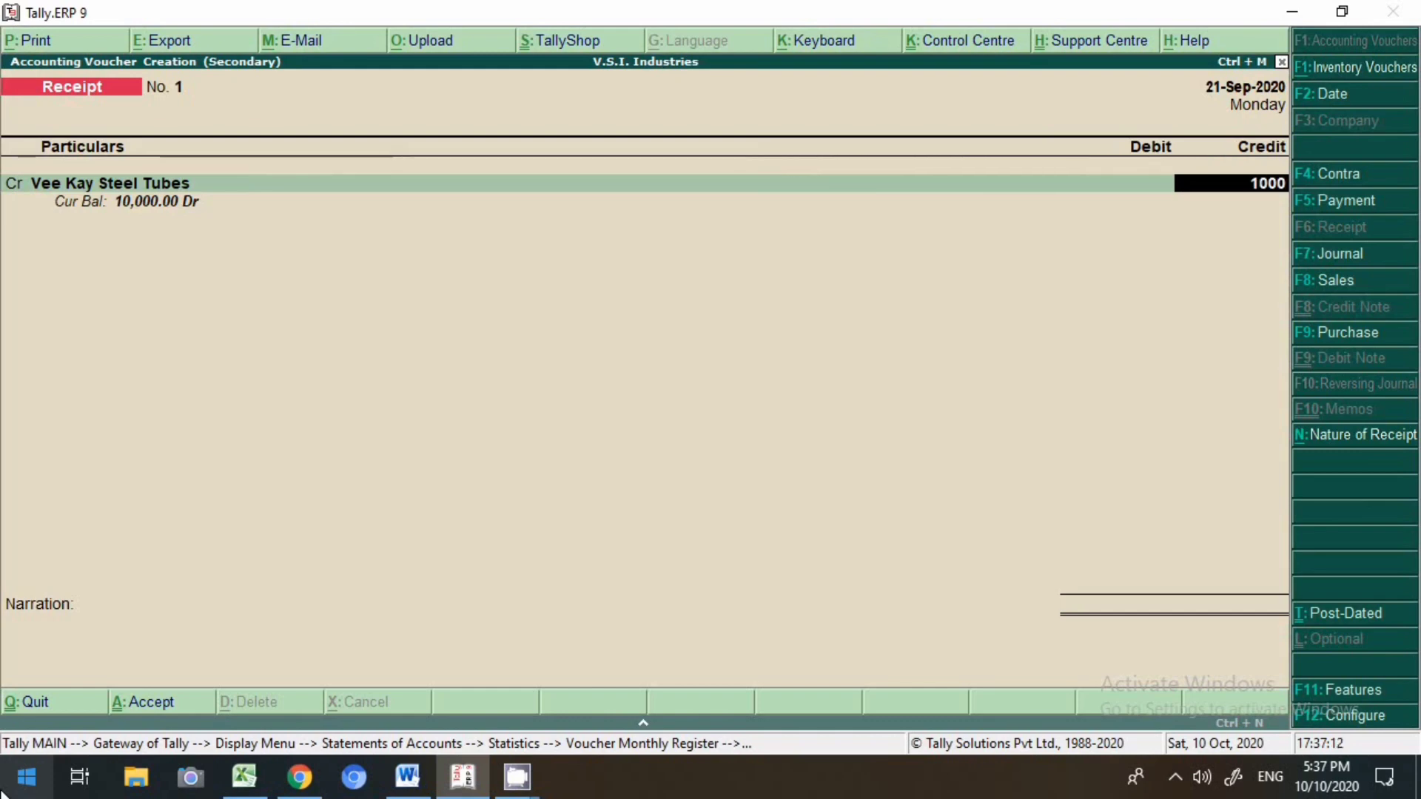
pyautogui.press('Return')
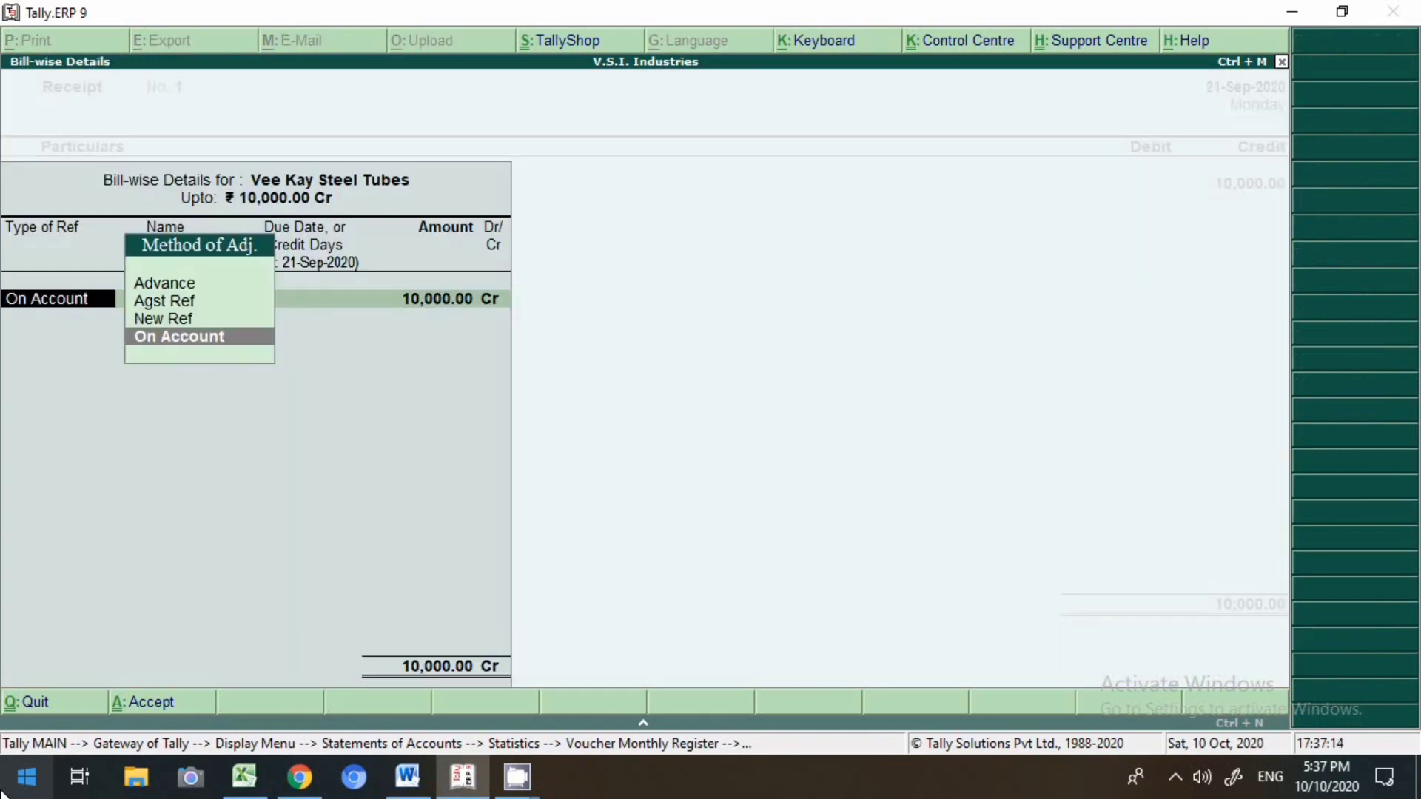
# - Allocate the 10,000.00 credit as New Ref with bill name 1, leaving the due date blank
pyautogui.press('Up')
pyautogui.press('Return')
pyautogui.press('Return')
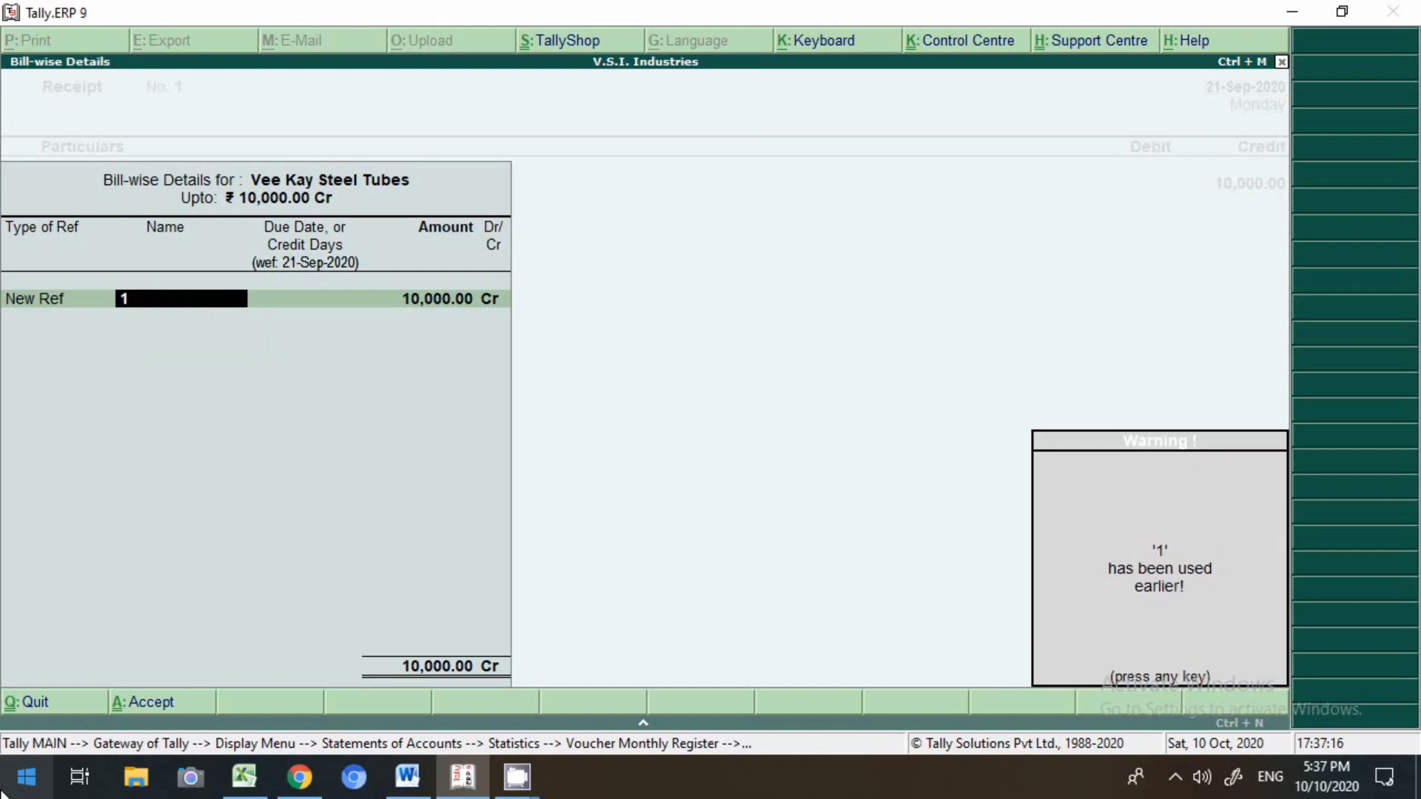
pyautogui.press('Return')
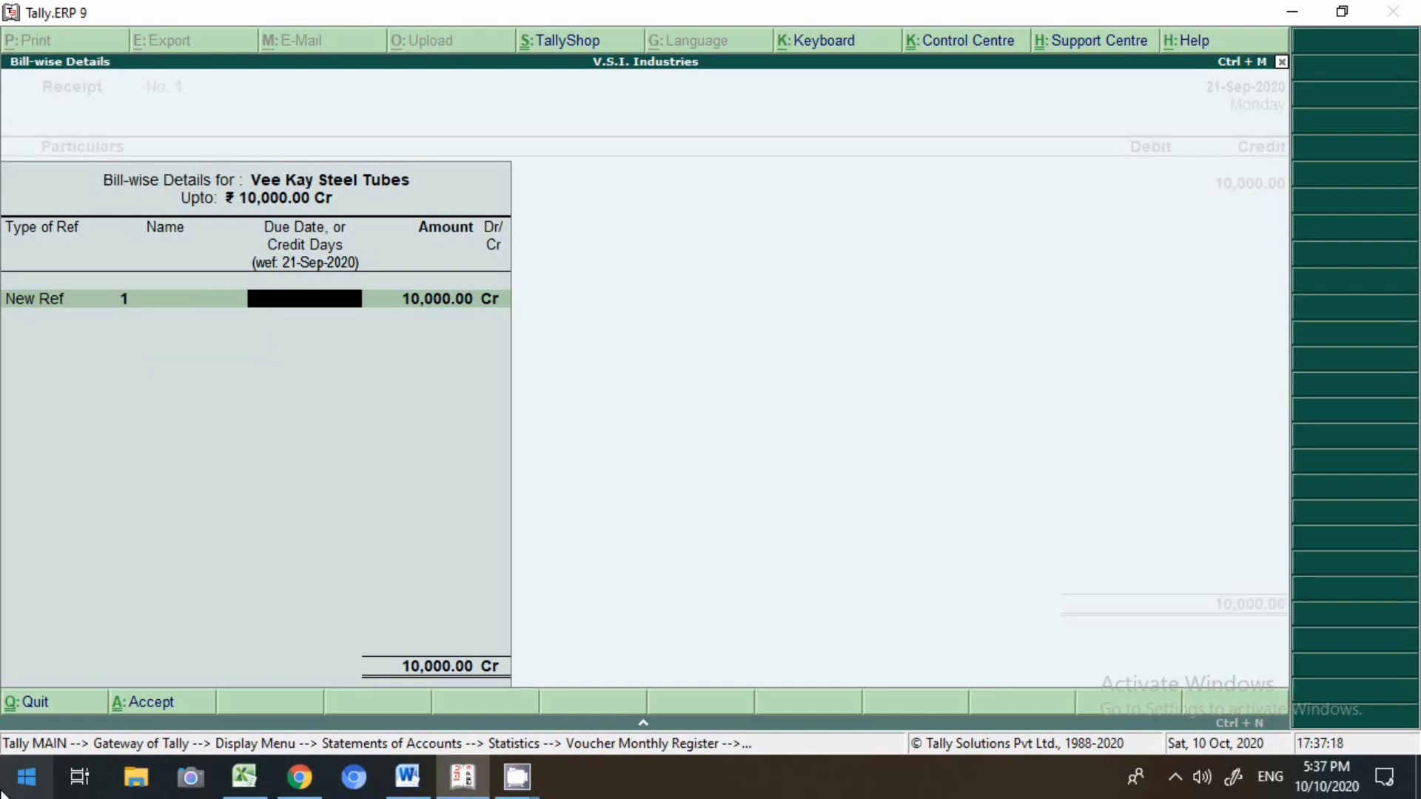
pyautogui.press('BackSpace')
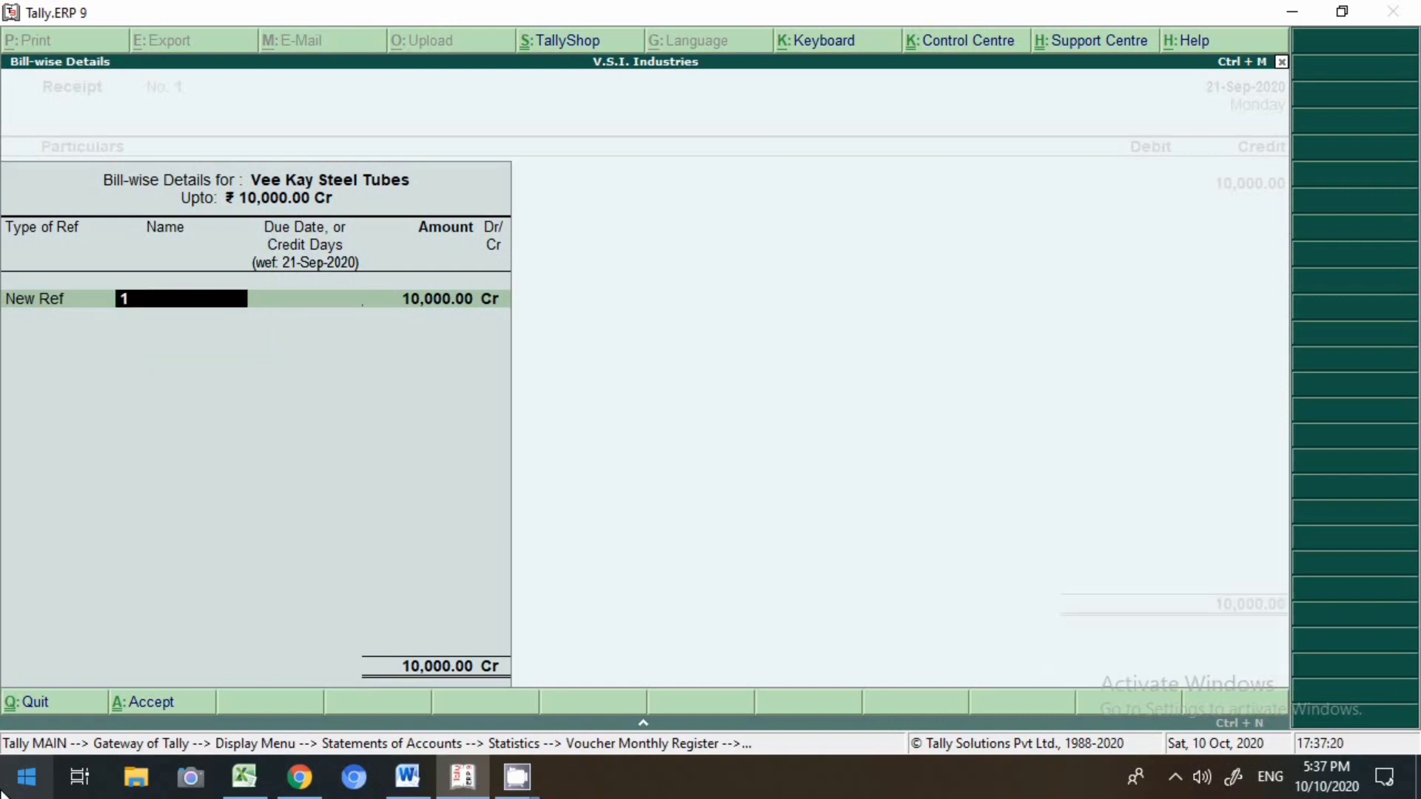
pyautogui.press('Return')
pyautogui.press('Return')
pyautogui.press('Return')
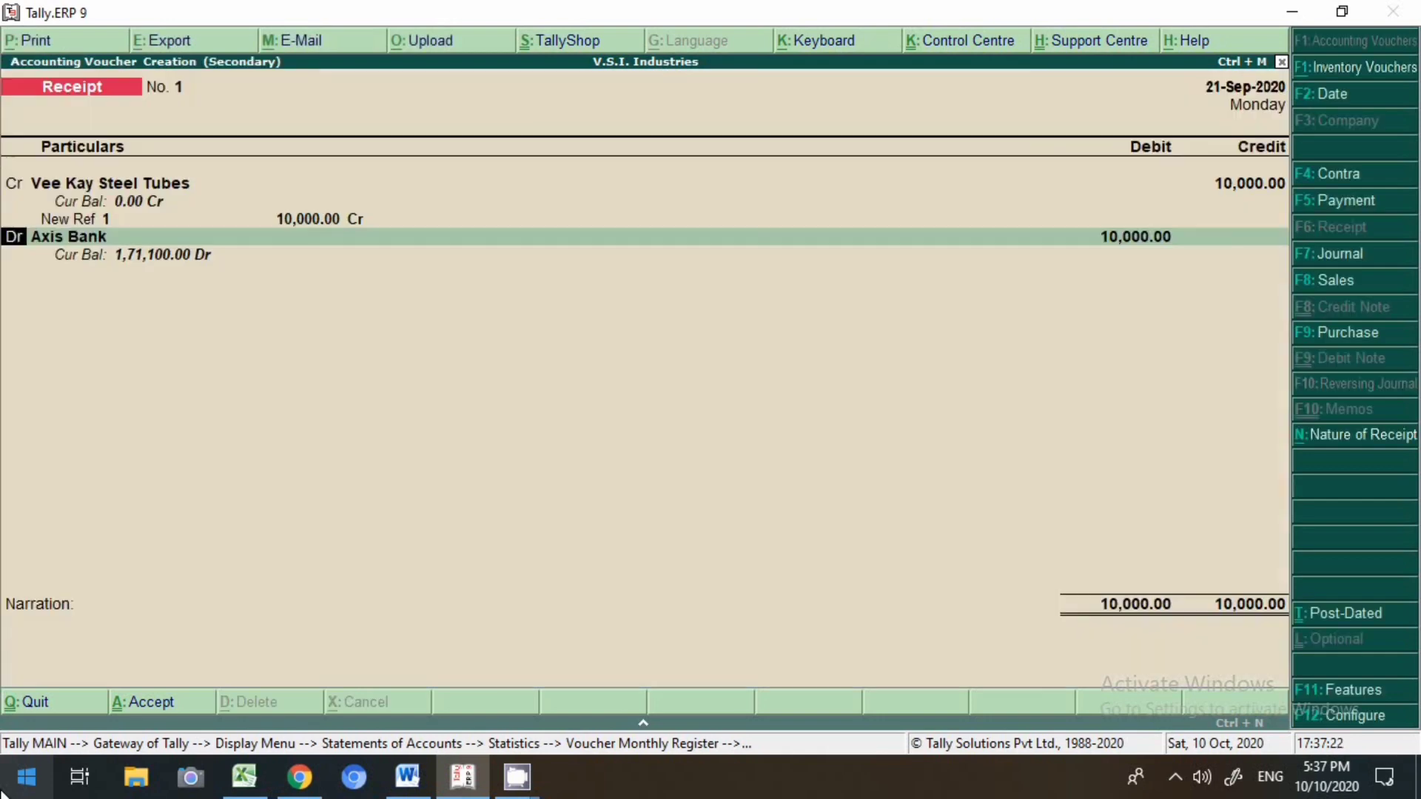
# - Debit Axis Bank 10,000.00 as Cheque/DD dated 21-Sep-2020, leaving the instrument number and bank blank
pyautogui.press('Return')
pyautogui.press('Return')
pyautogui.press('Return')
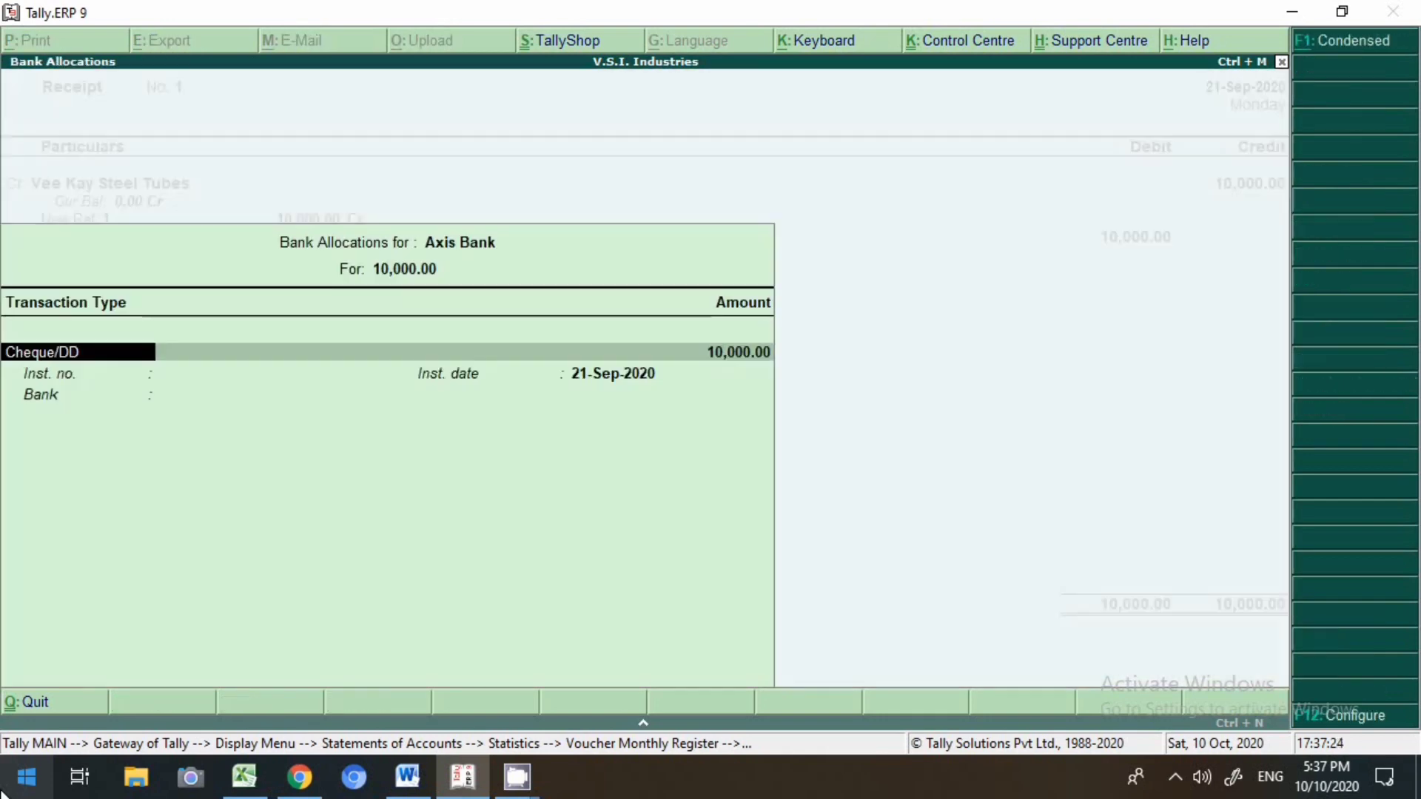
pyautogui.press('Return')
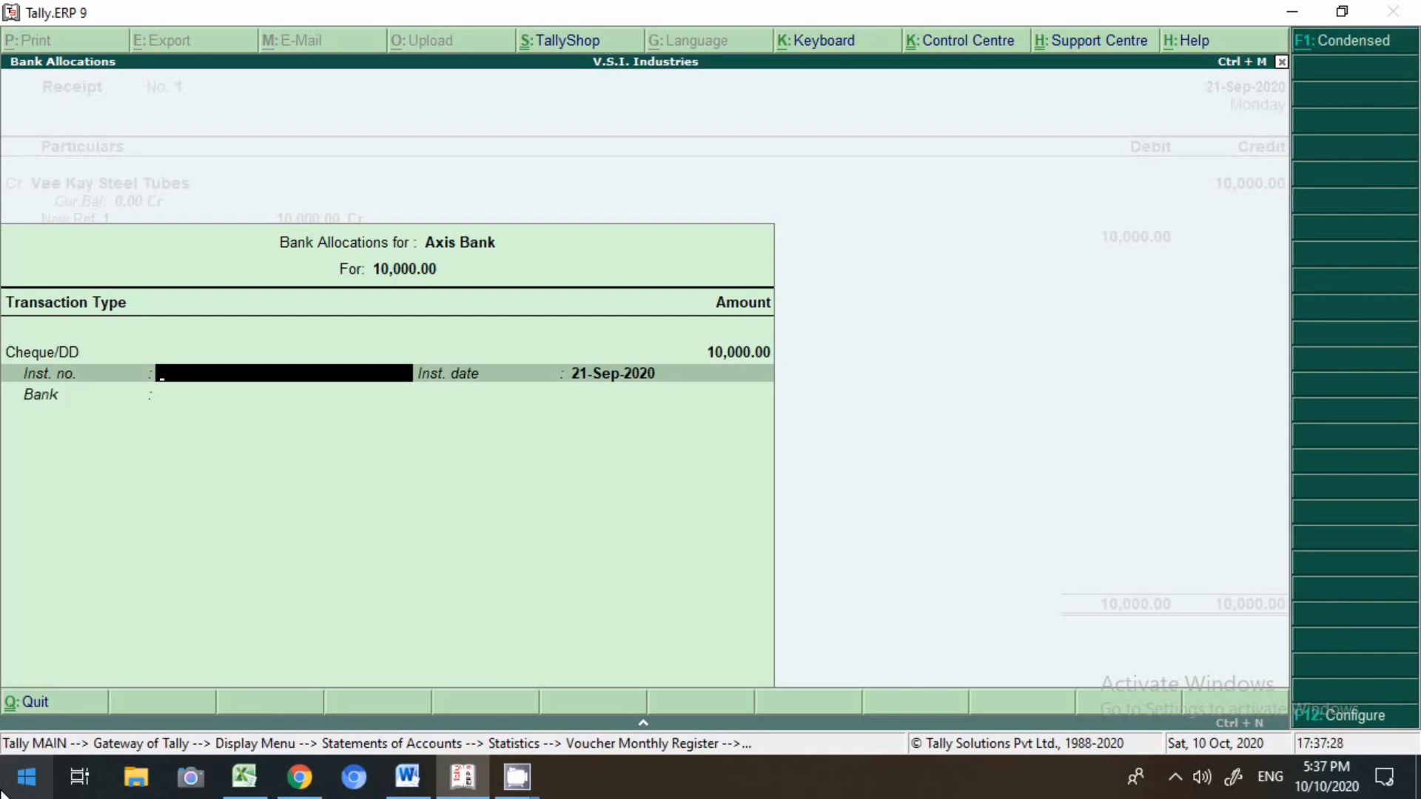
pyautogui.press('Return')
pyautogui.press('Return')
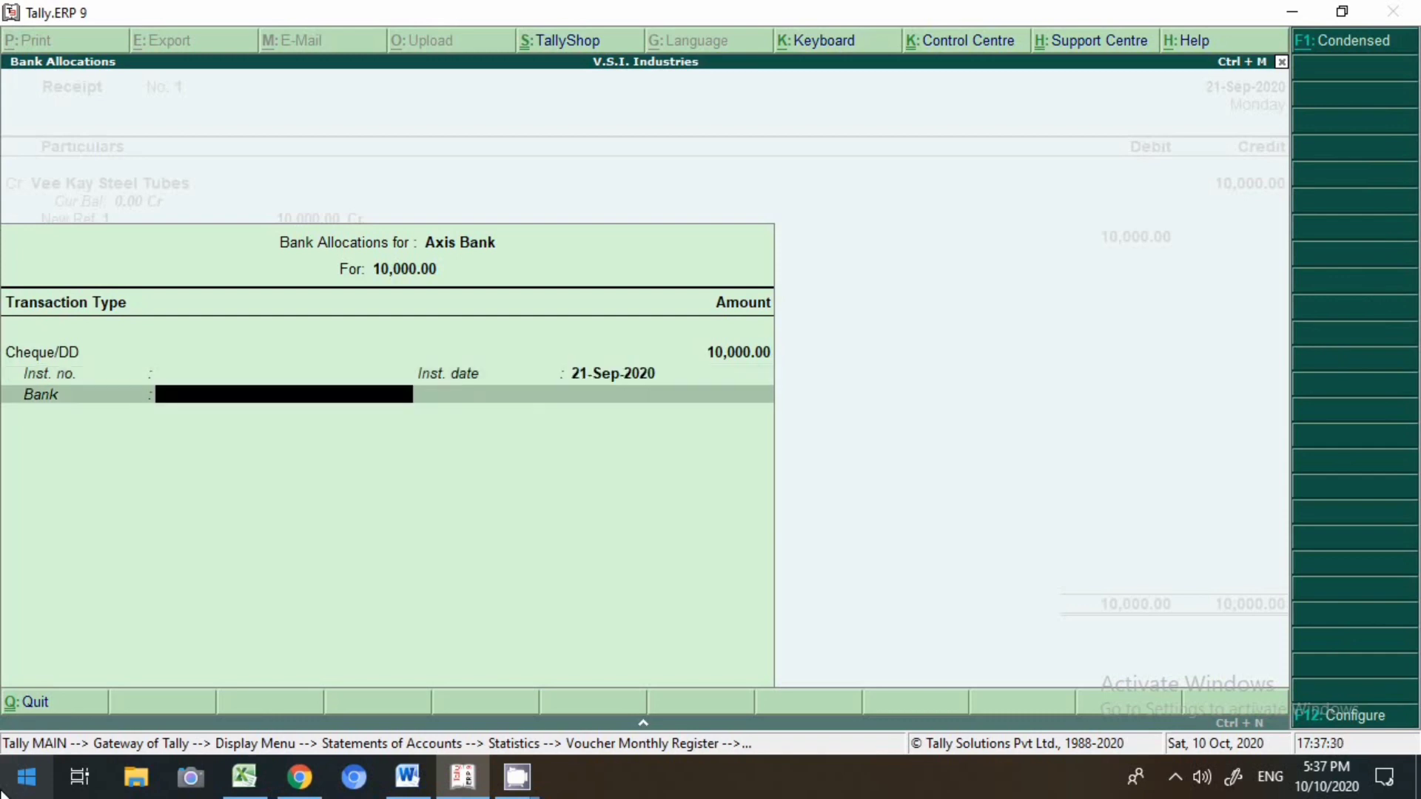
pyautogui.press('Return')
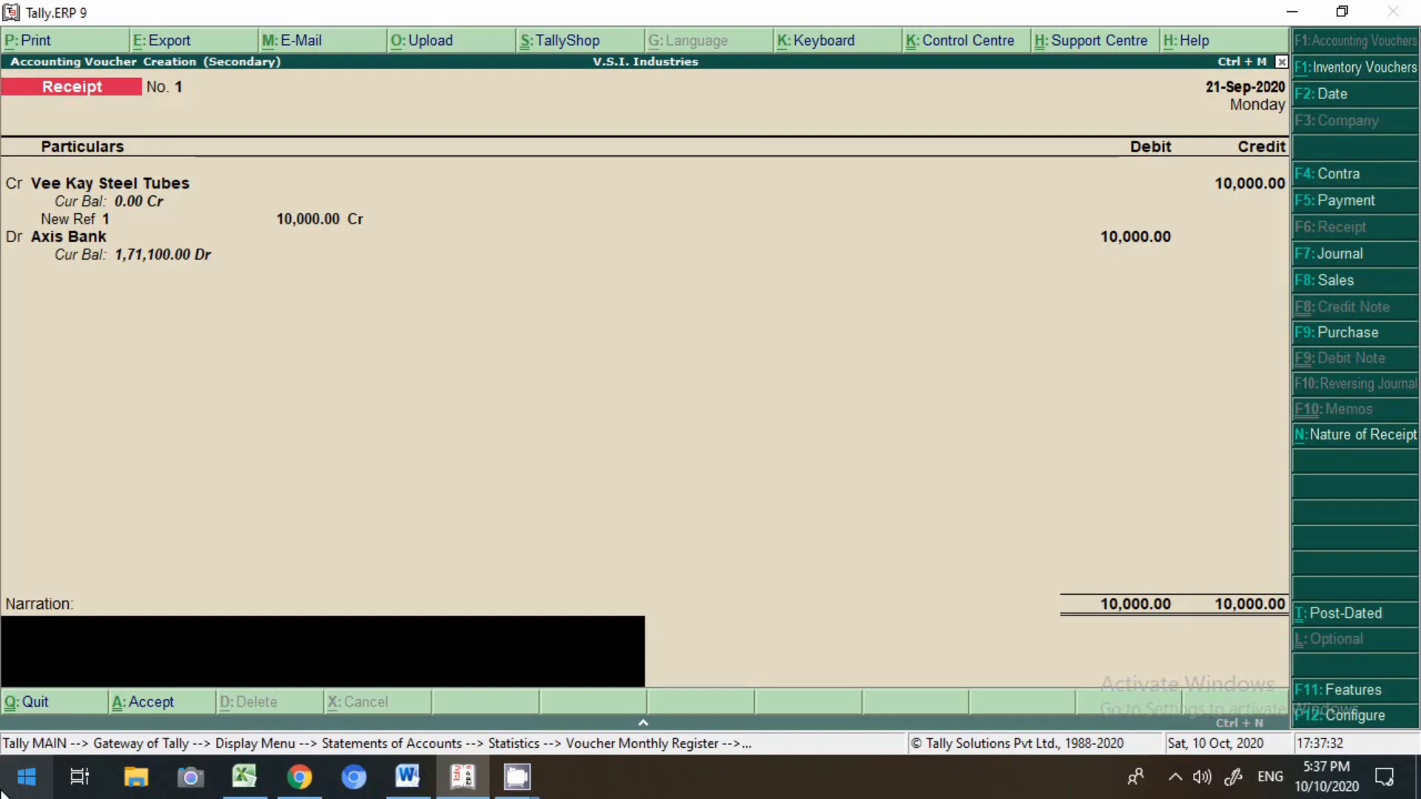
# - Enter the narration "imps recevesd" and save the receipt voucher
pyautogui.write('imp')
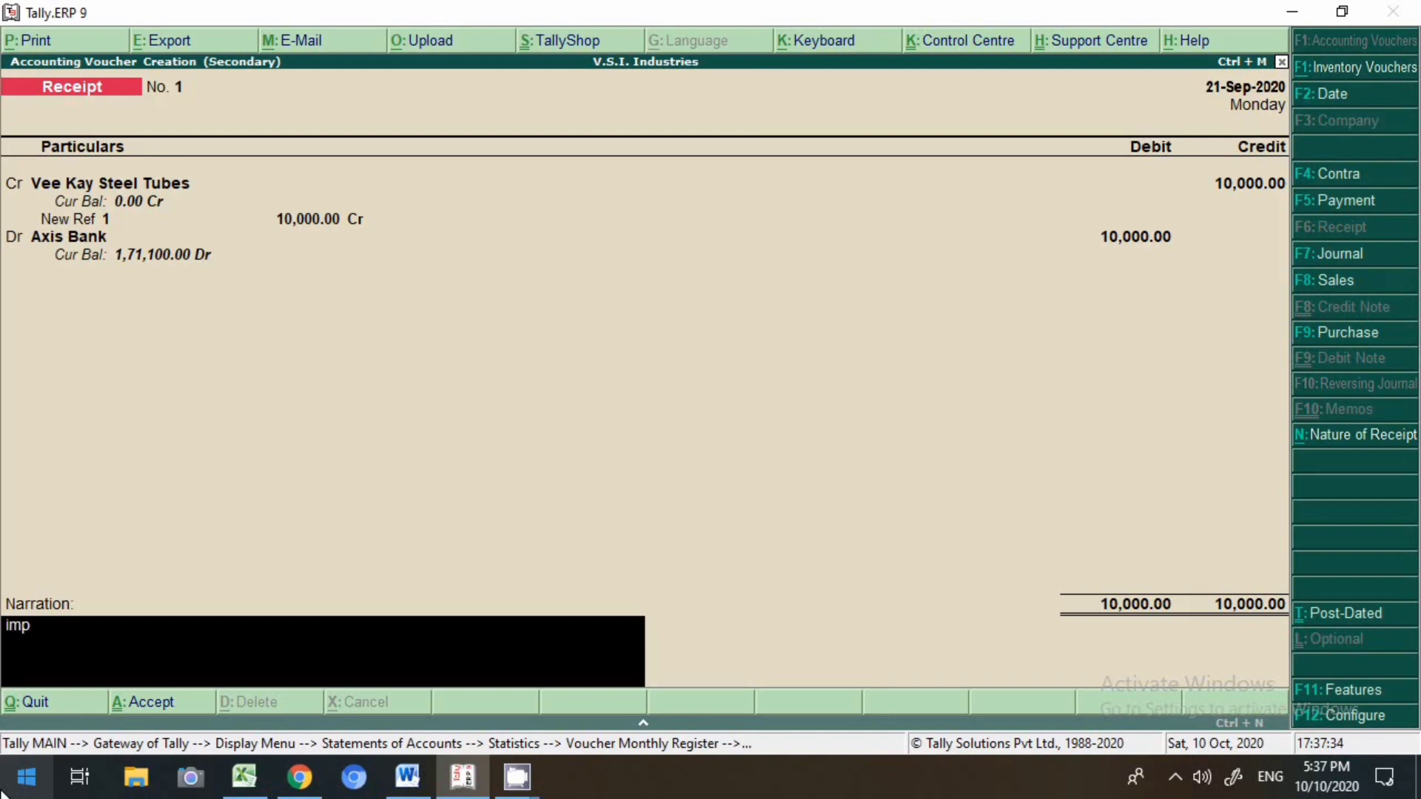
pyautogui.write('s recevesd')
pyautogui.press('Return')
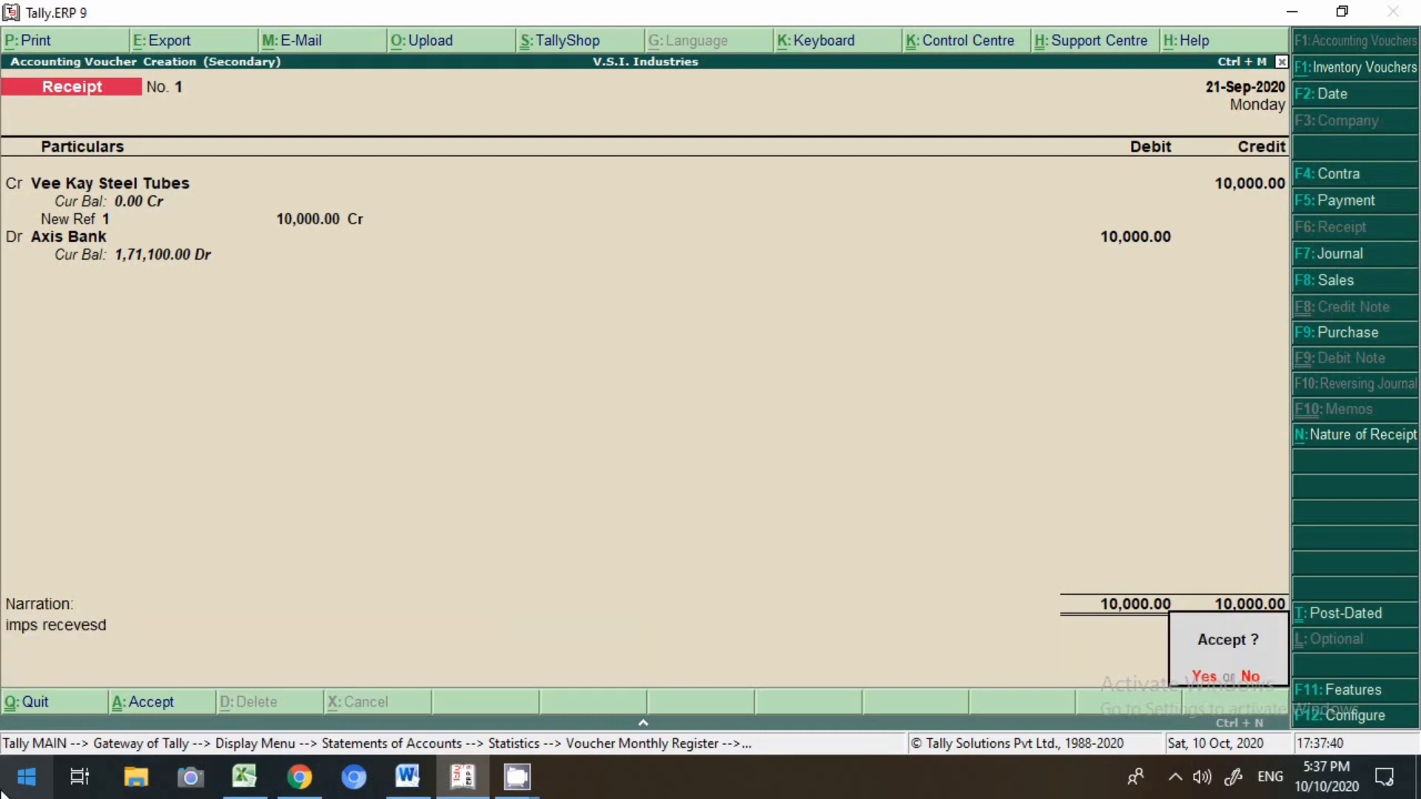
pyautogui.press('Return')
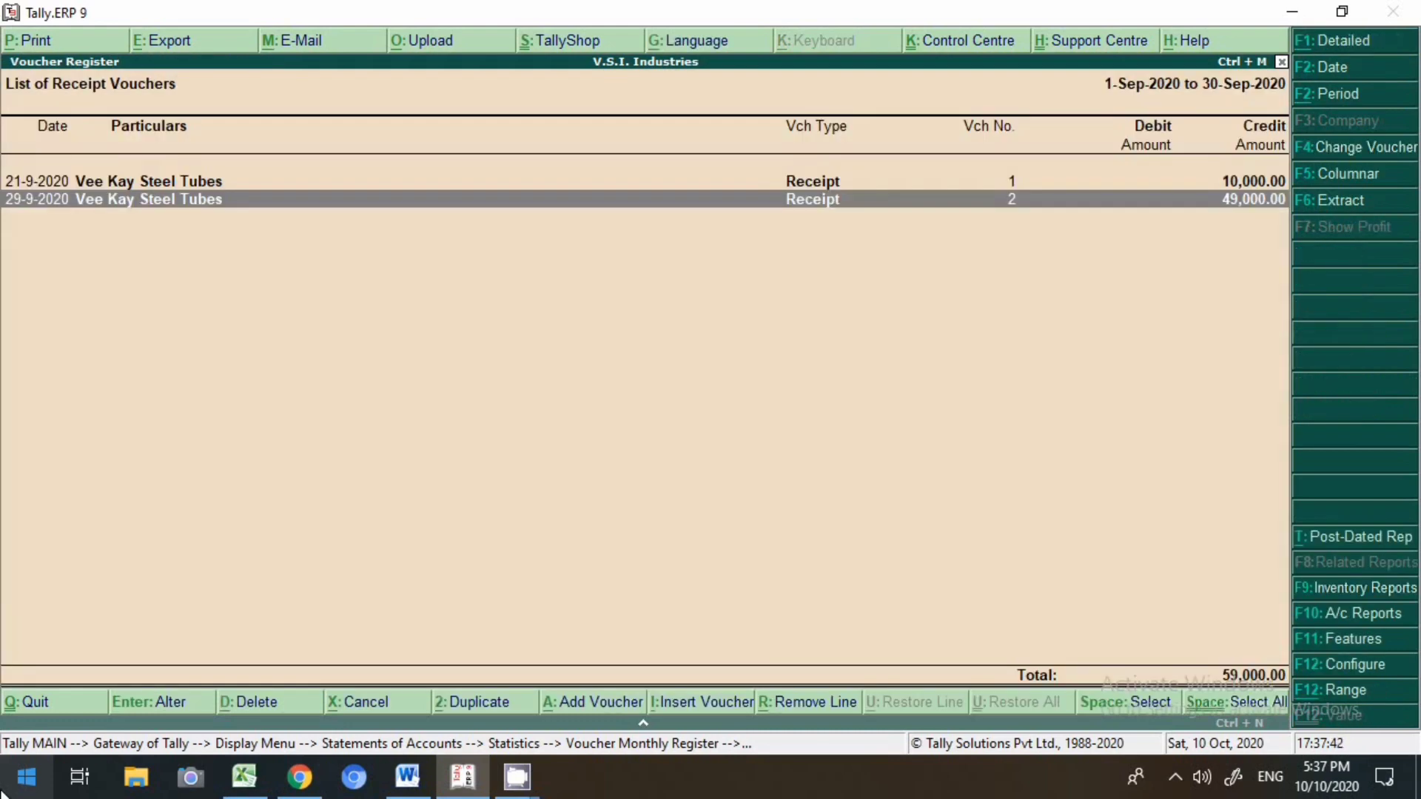
# - View the Vee Kay Steel Tubes ledger from Account Books, and compare it with the sales list in Microsoft Word
pyautogui.press('Escape')
pyautogui.press('Escape')
pyautogui.press('Escape')
pyautogui.press('Escape')
pyautogui.press('Escape')
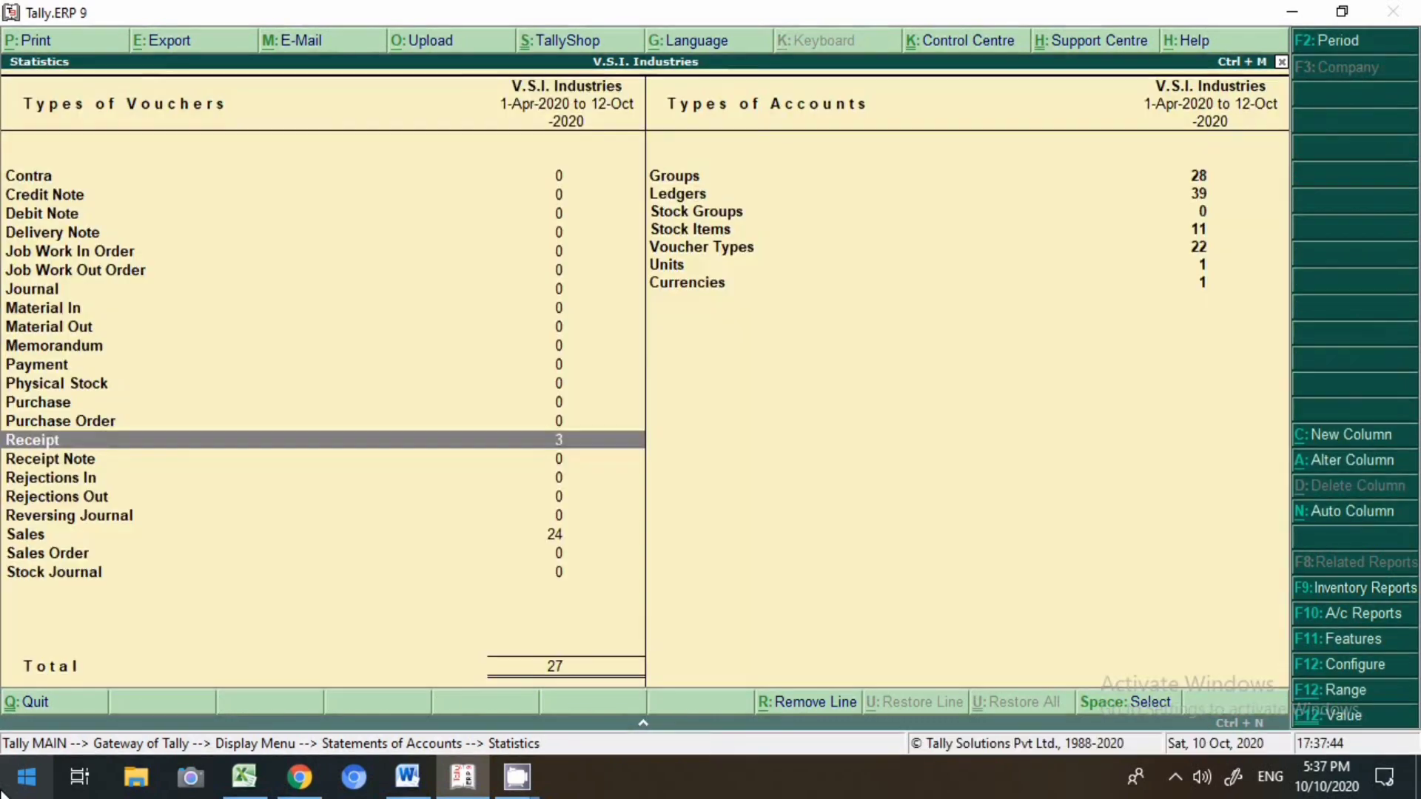
pyautogui.press('Escape')
pyautogui.press('Escape')
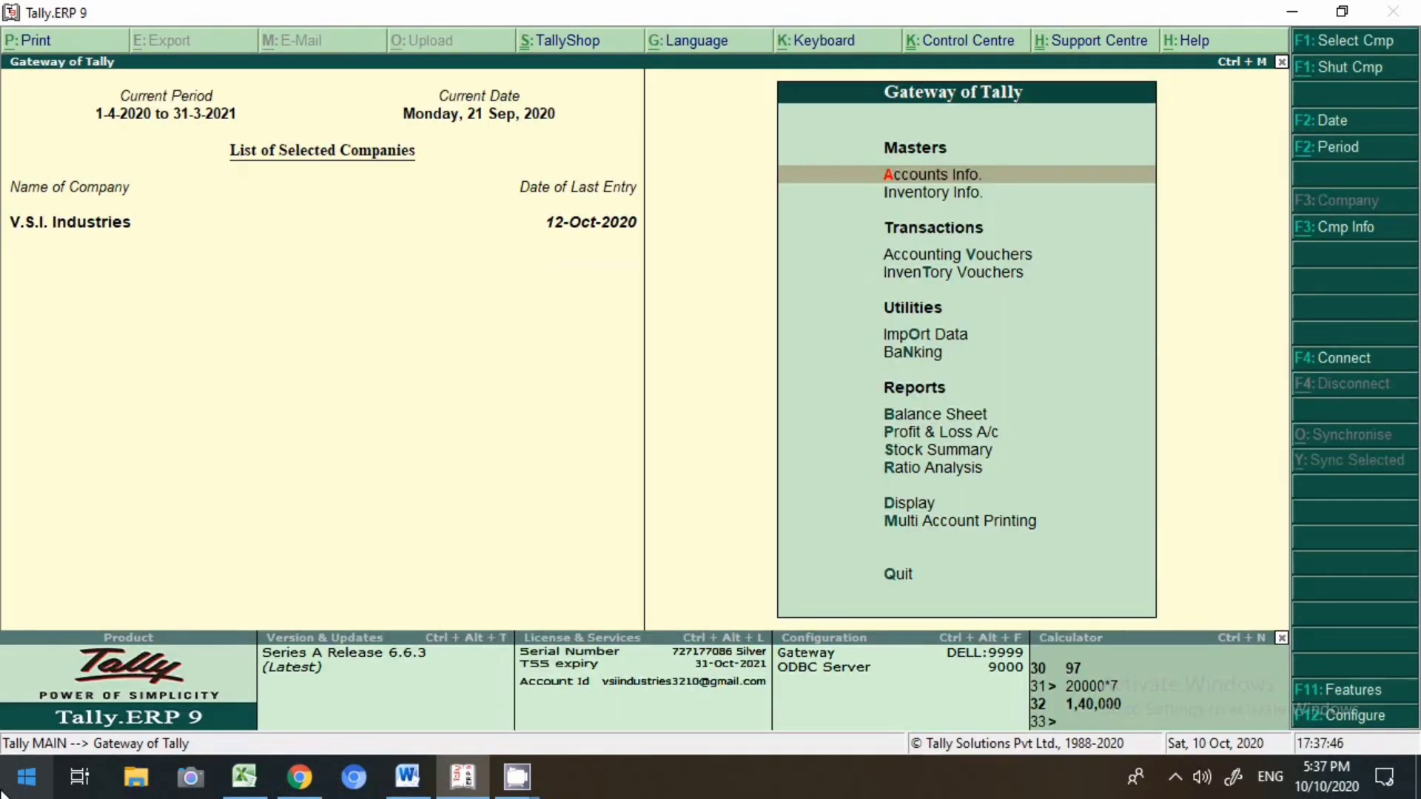
pyautogui.write('dalVee')
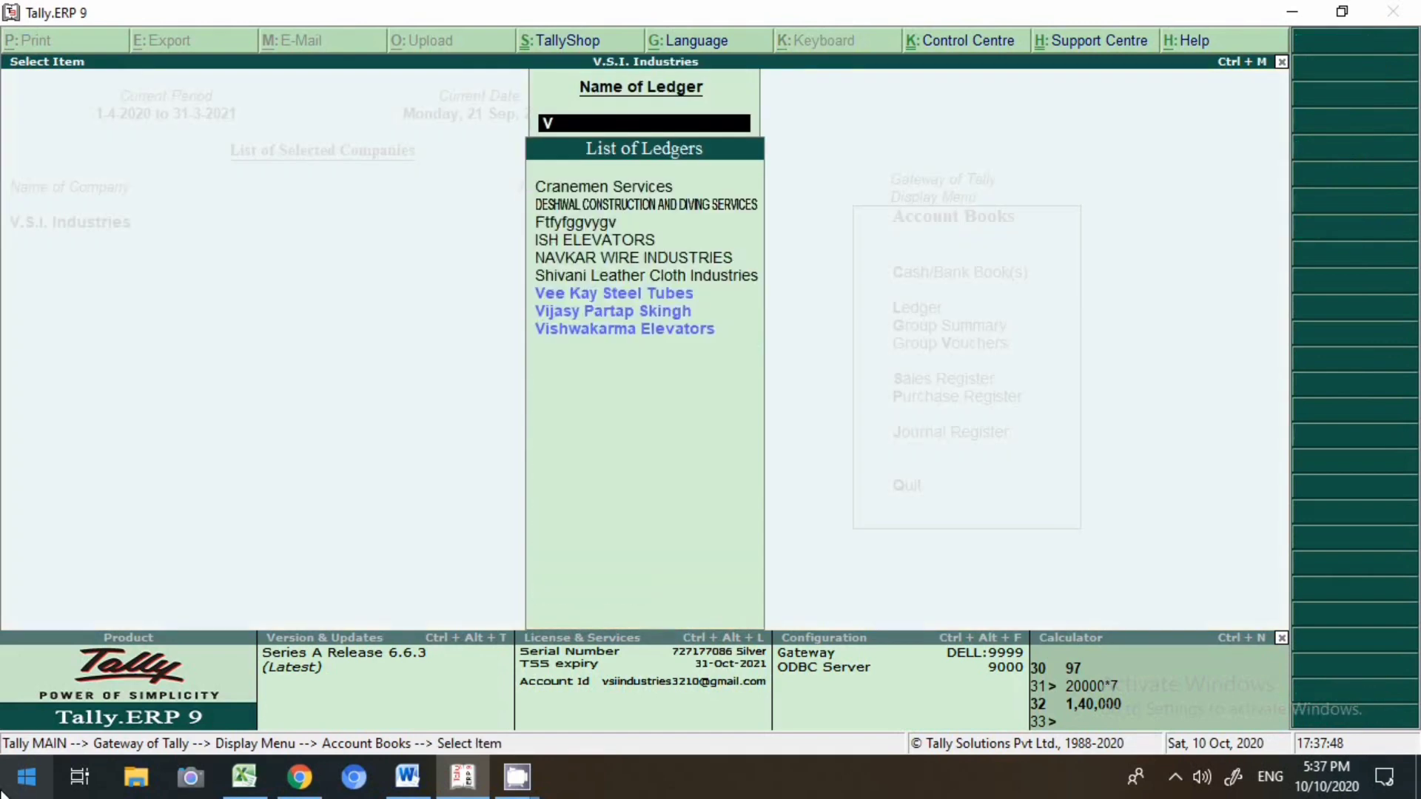
pyautogui.press('Return')
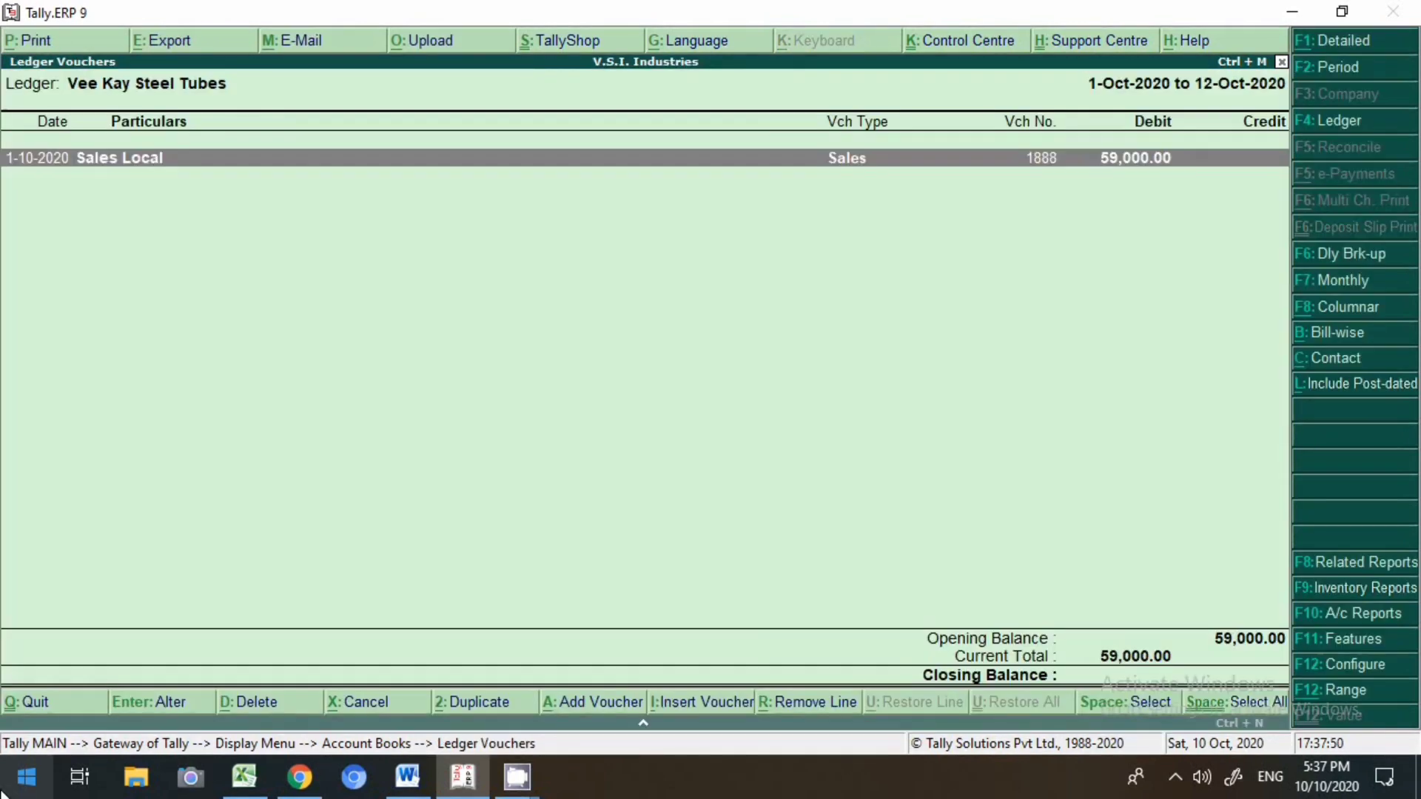
pyautogui.hotkey('alt', 'Tab')
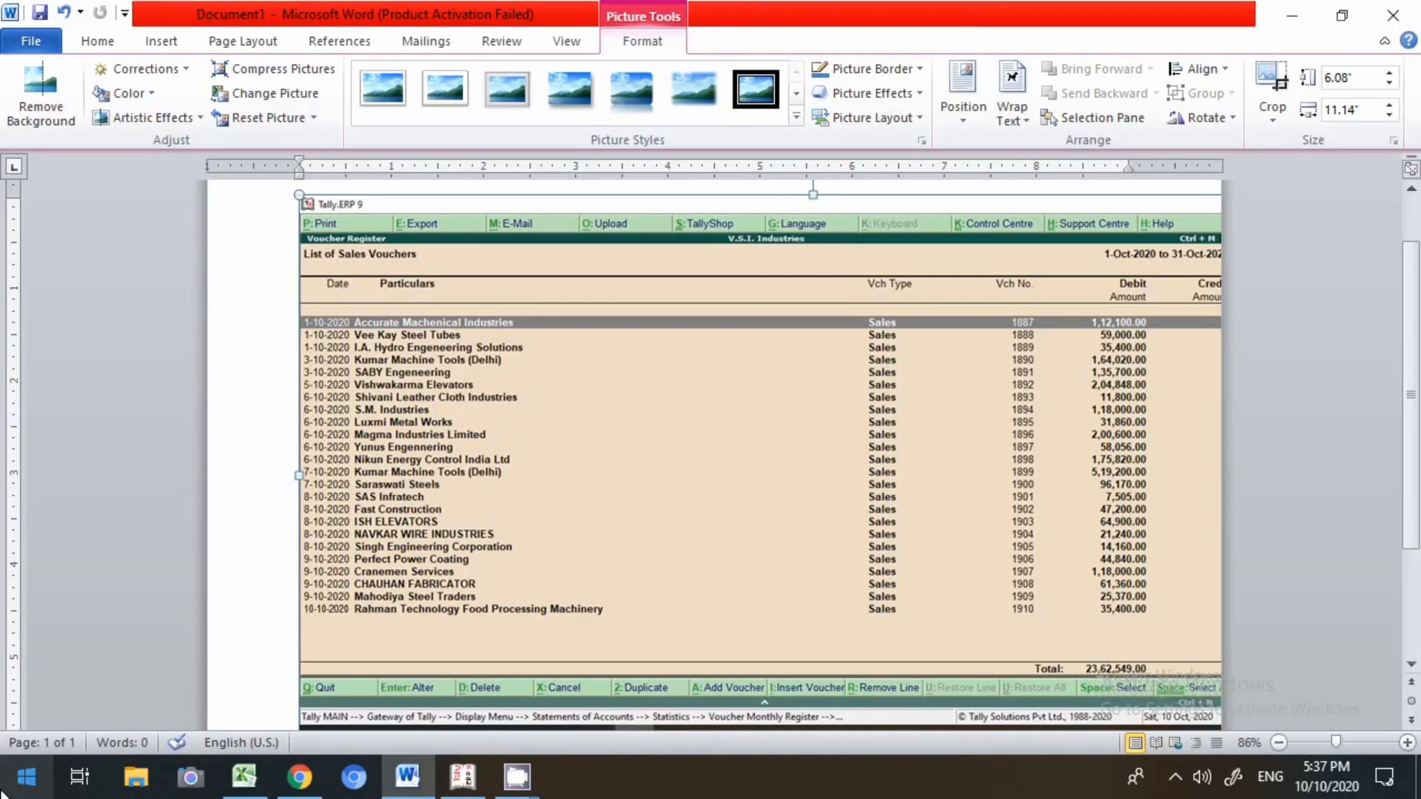
# - Switch to Tally and set the Vee Kay Steel Tubes ledger period to 1-Apr-2020 through 12-Oct-2020
pyautogui.hotkey('alt', 'Tab')
pyautogui.press('F2')
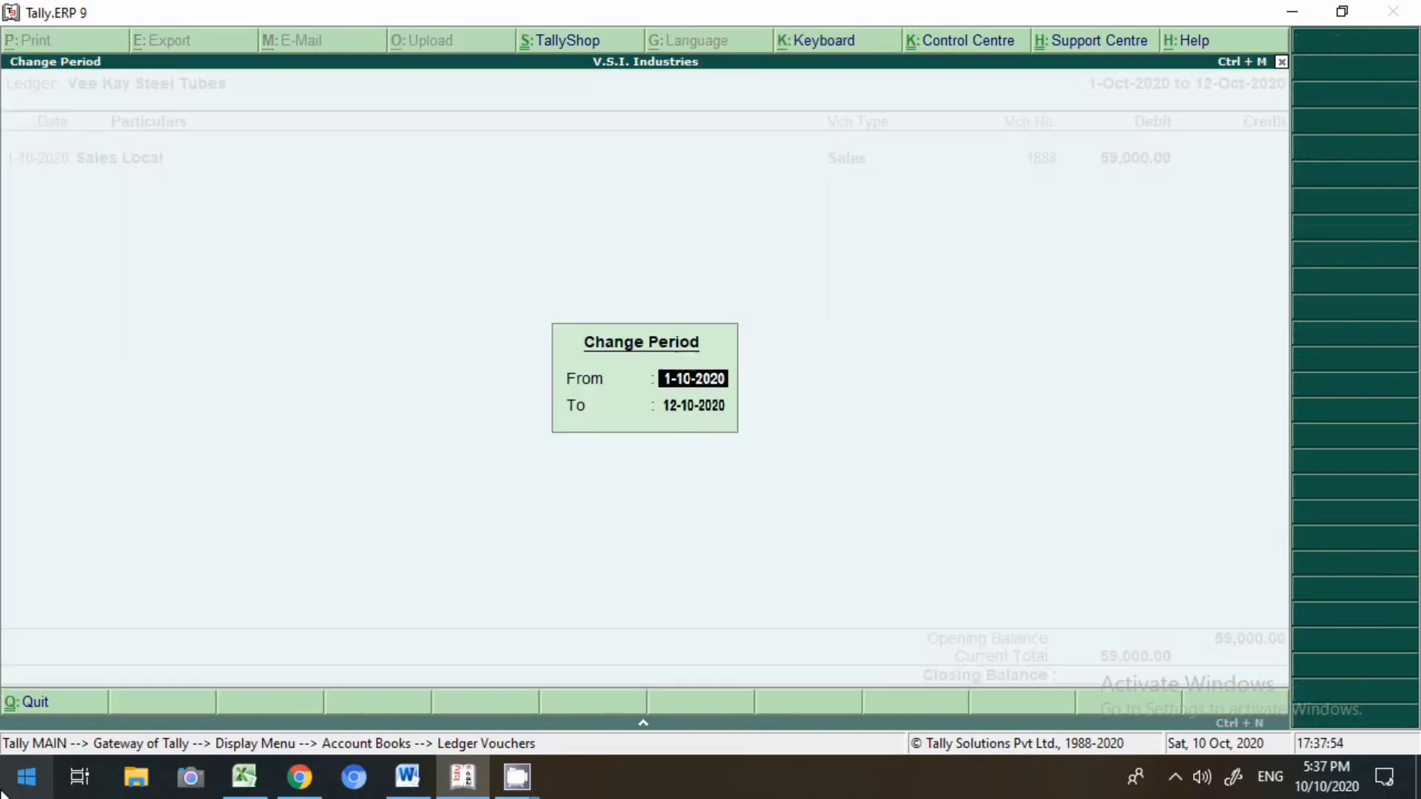
pyautogui.press('Return')
pyautogui.press('Return')
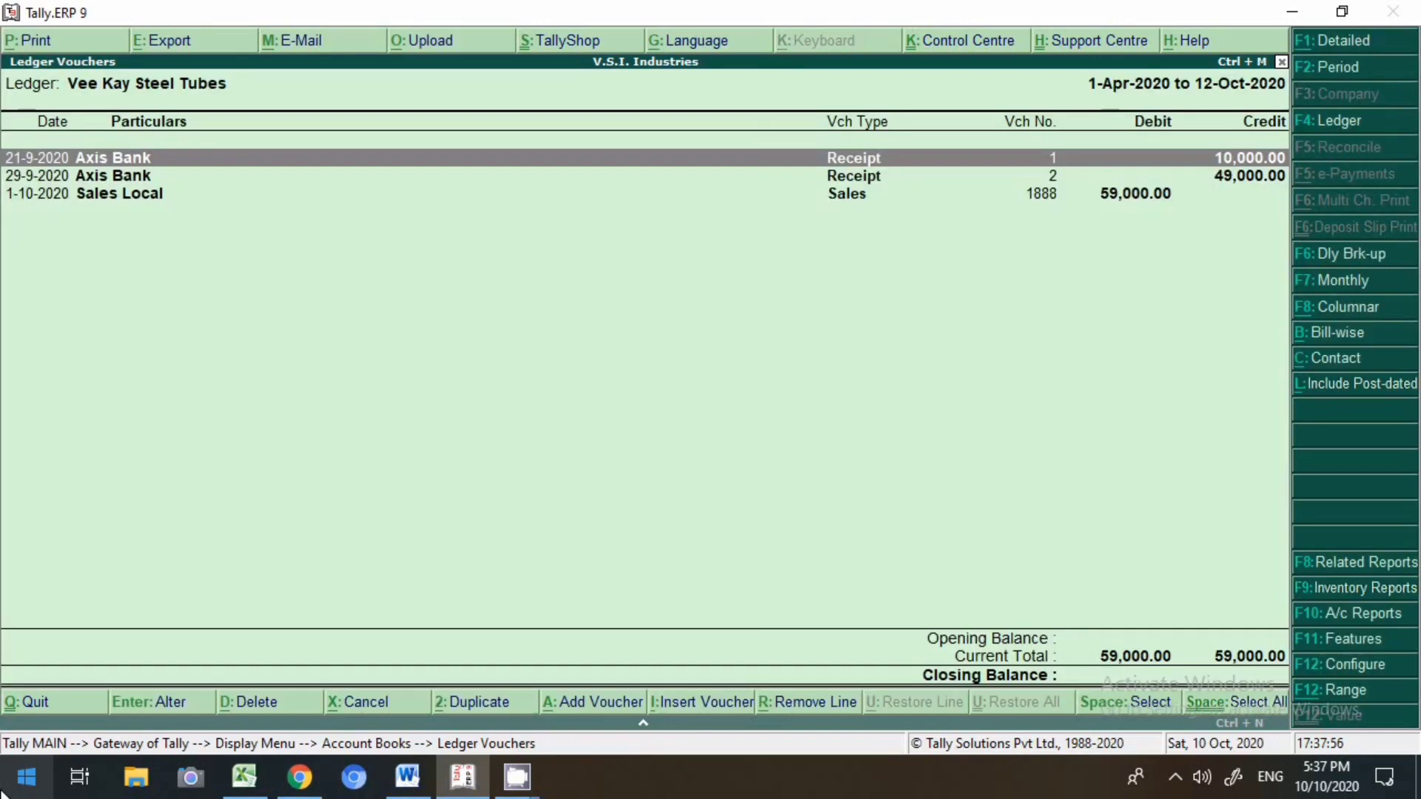
# - Review the ledger's receipt and sales entries, including the details of the 21-Sep-2020 receipt voucher
pyautogui.press('Down')
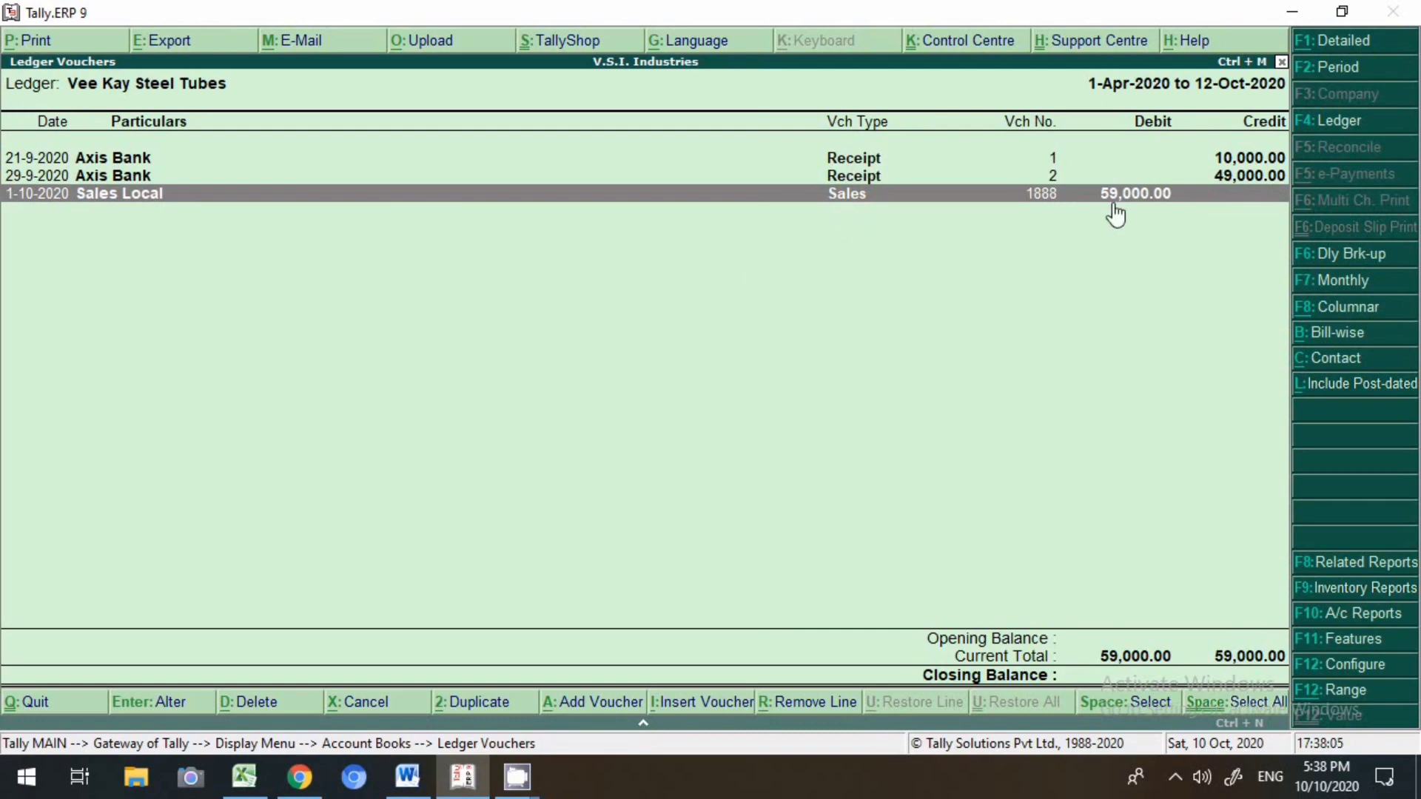
pyautogui.doubleClick(883, 165)
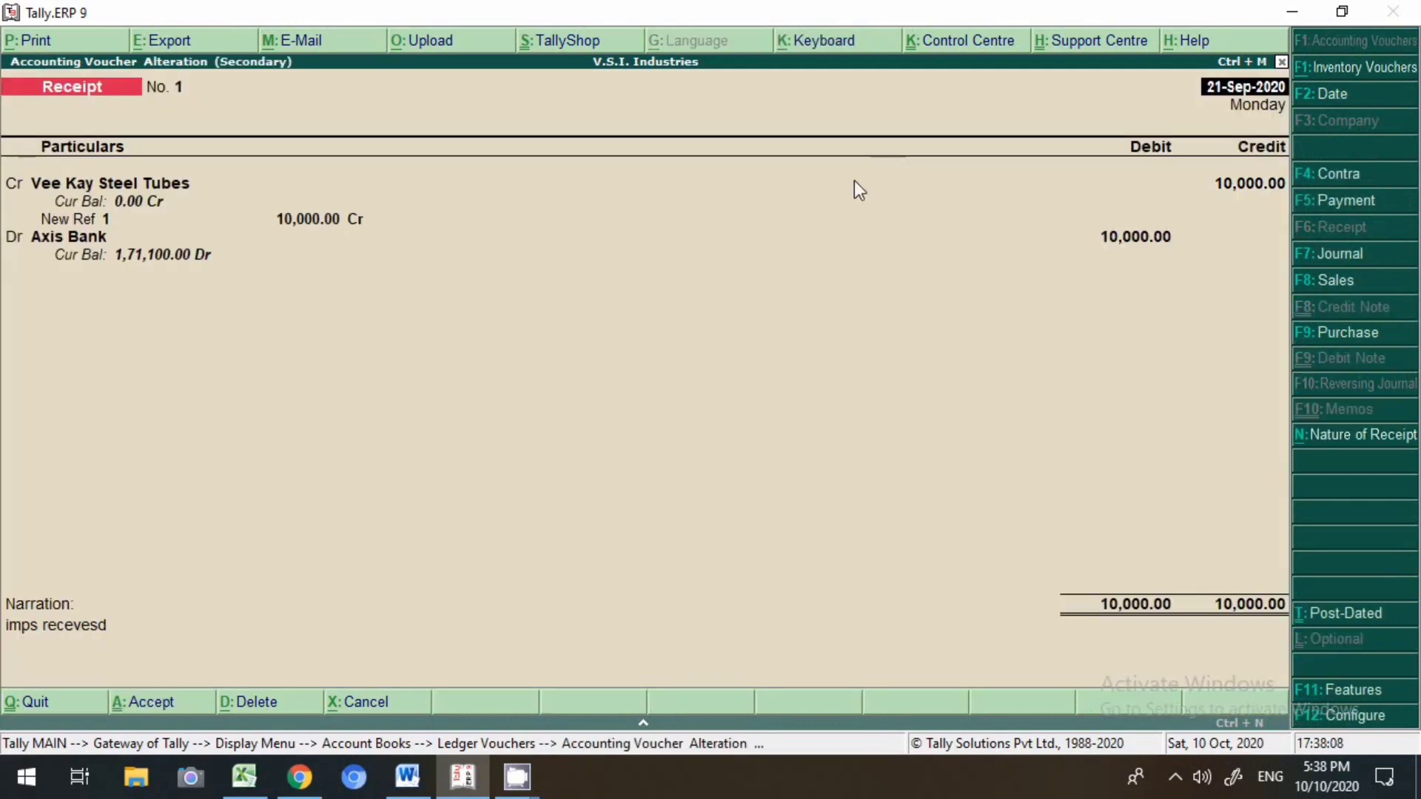
pyautogui.press('Escape')
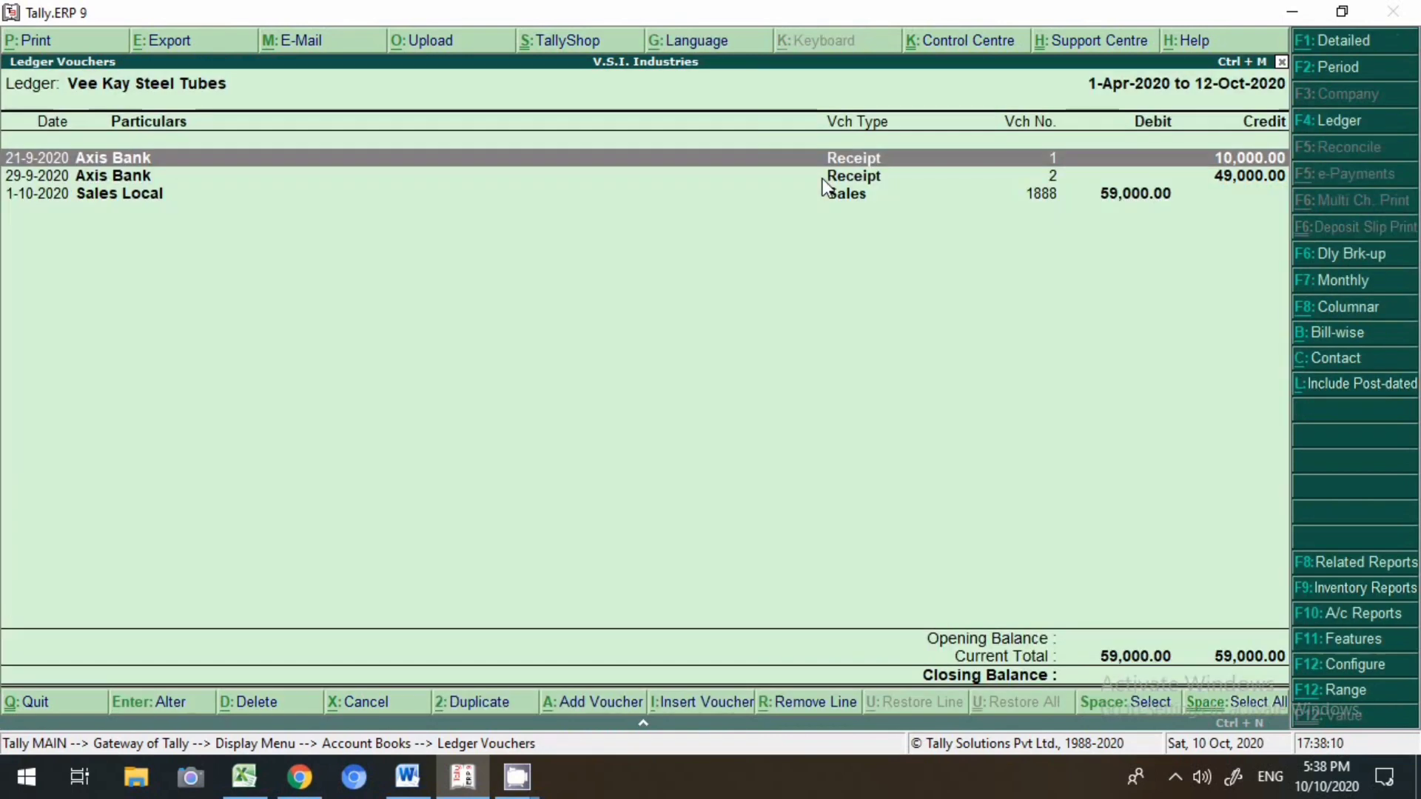
pyautogui.click(823, 179)
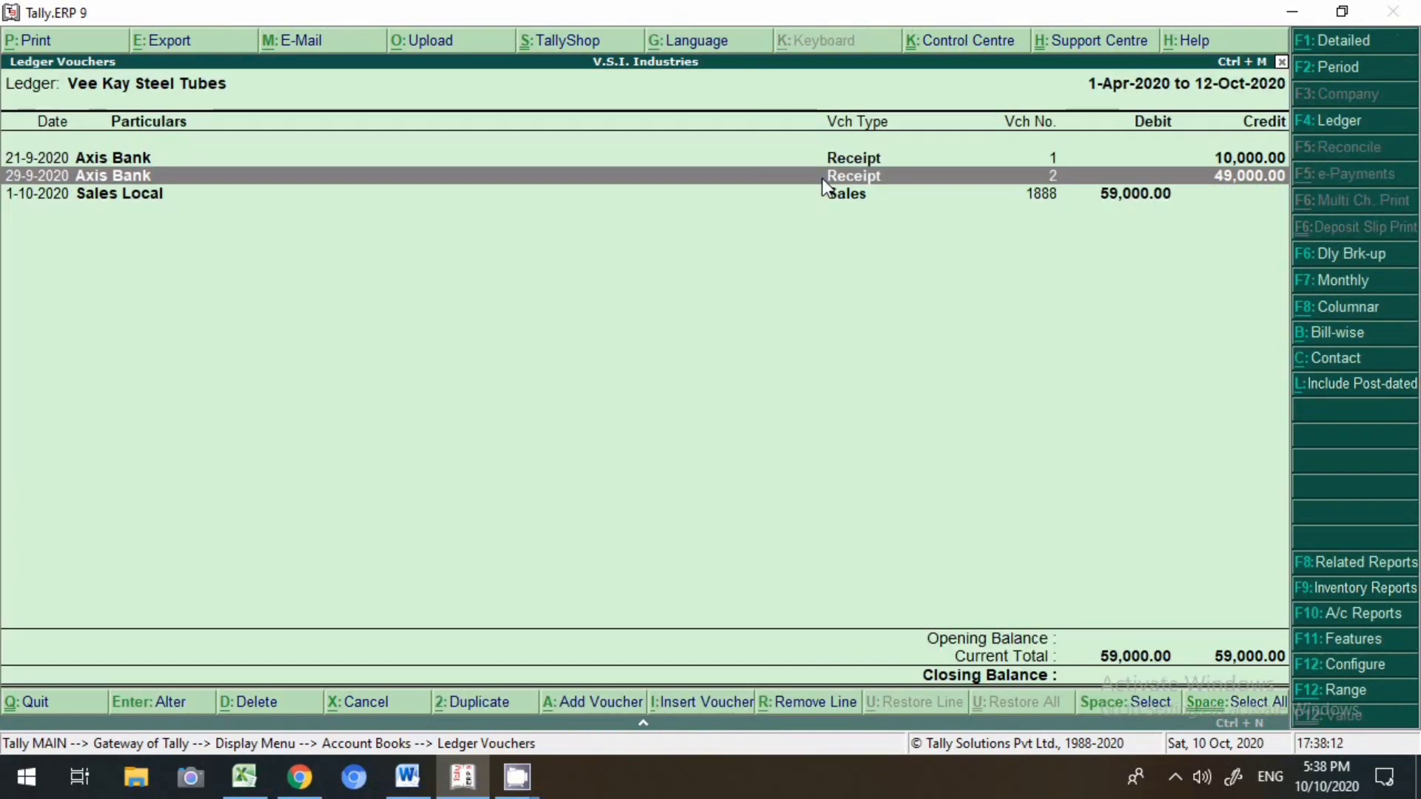
# - Open sales voucher 1888's bill-wise details and change the first allocation's reference type to Agst Ref
pyautogui.click(843, 195)
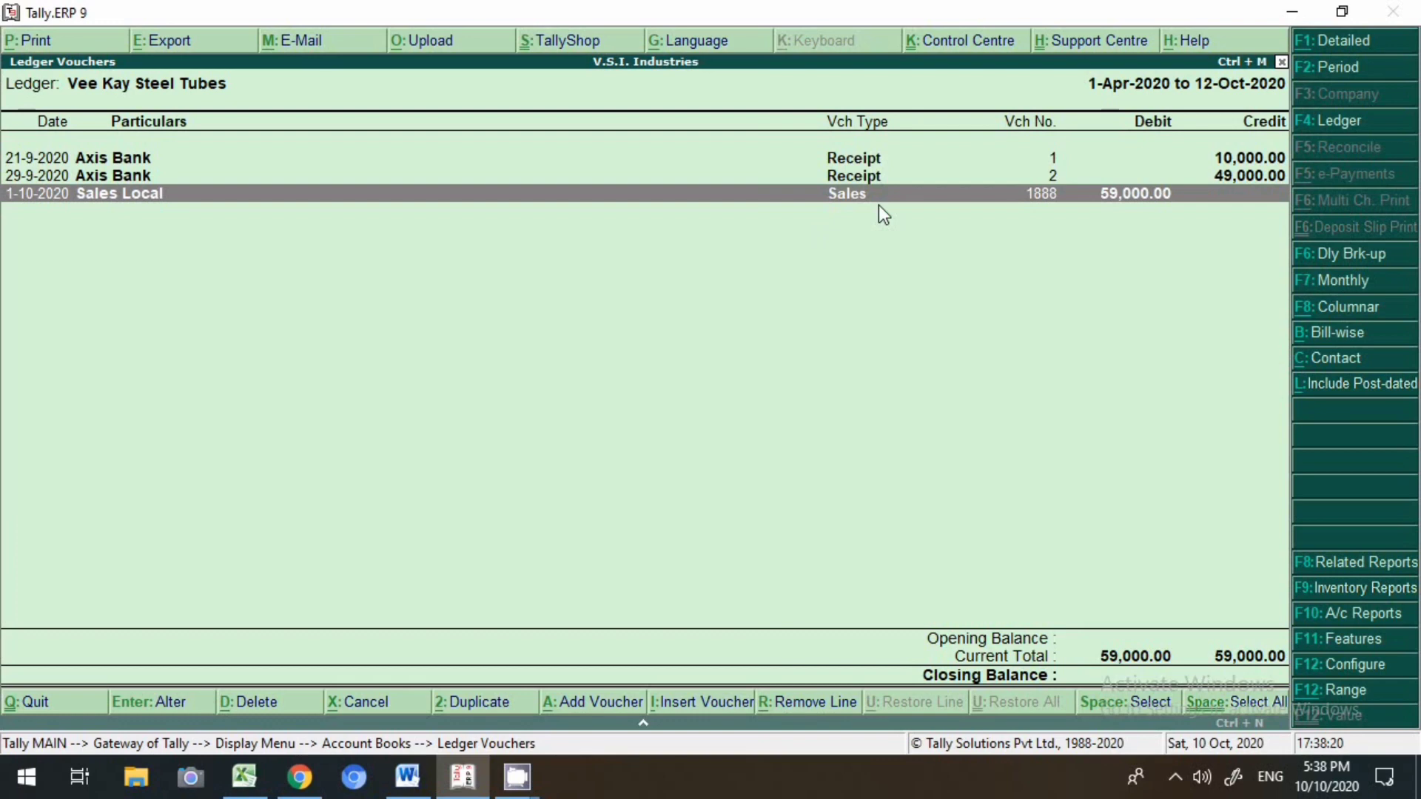
pyautogui.press('Return')
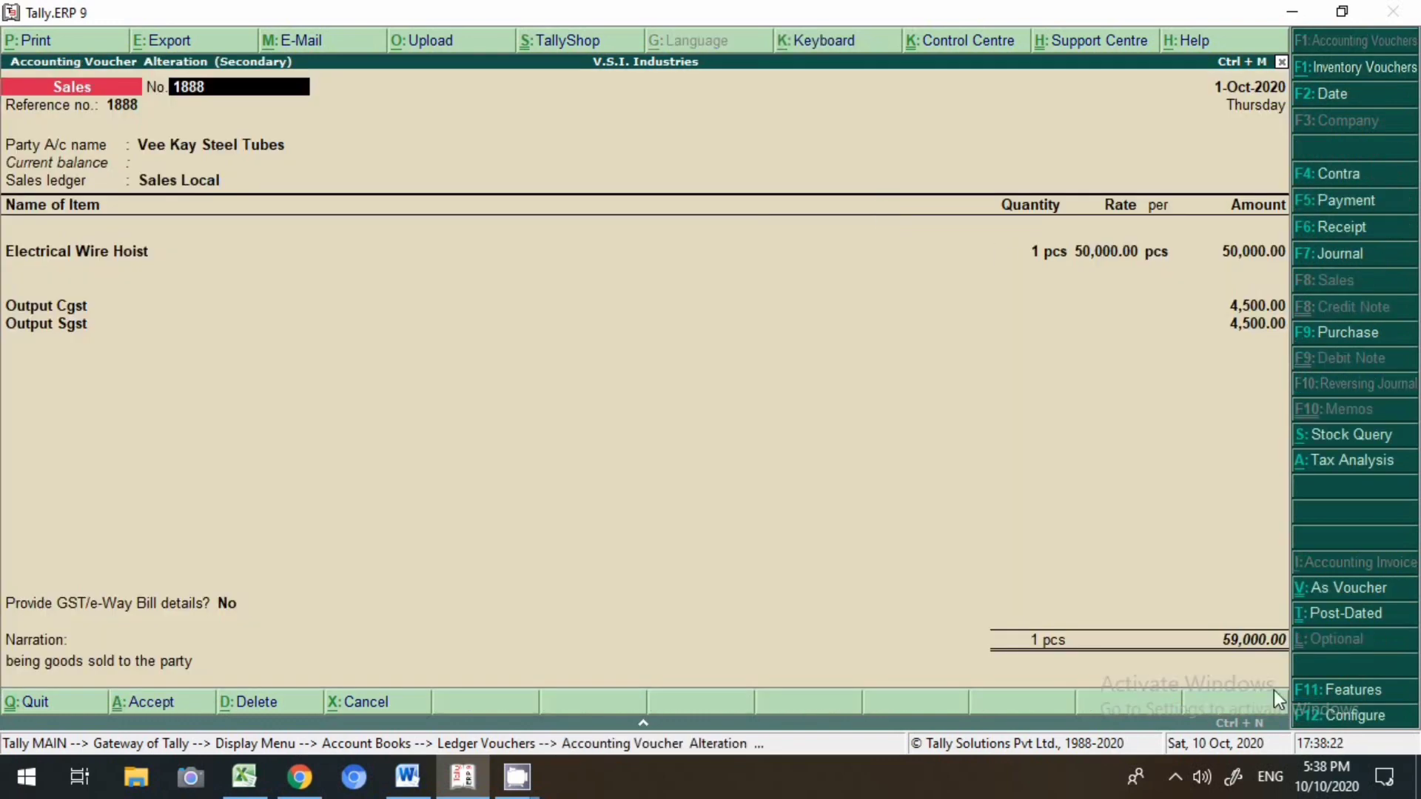
pyautogui.click(1254, 638)
pyautogui.press('Return')
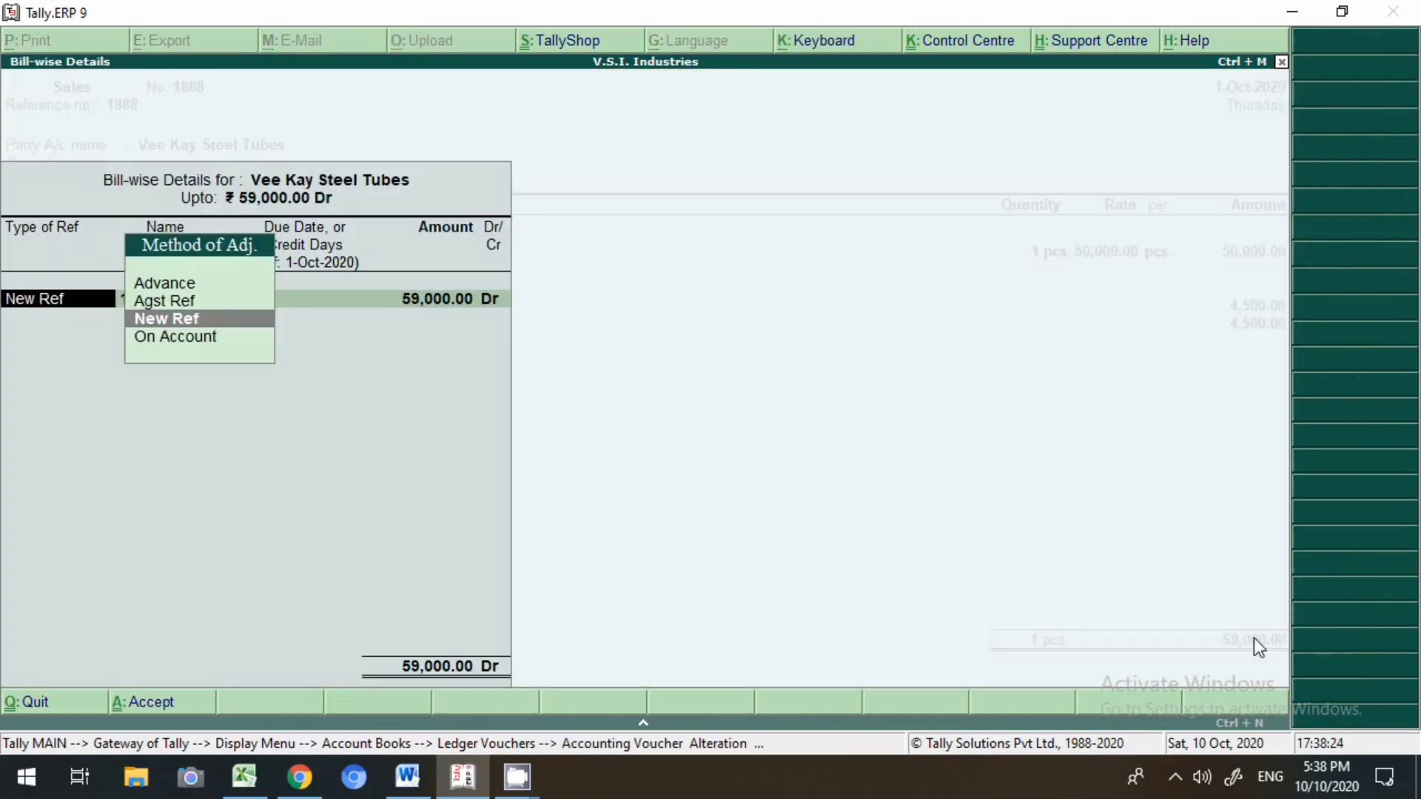
pyautogui.press('Up')
pyautogui.press('Return')
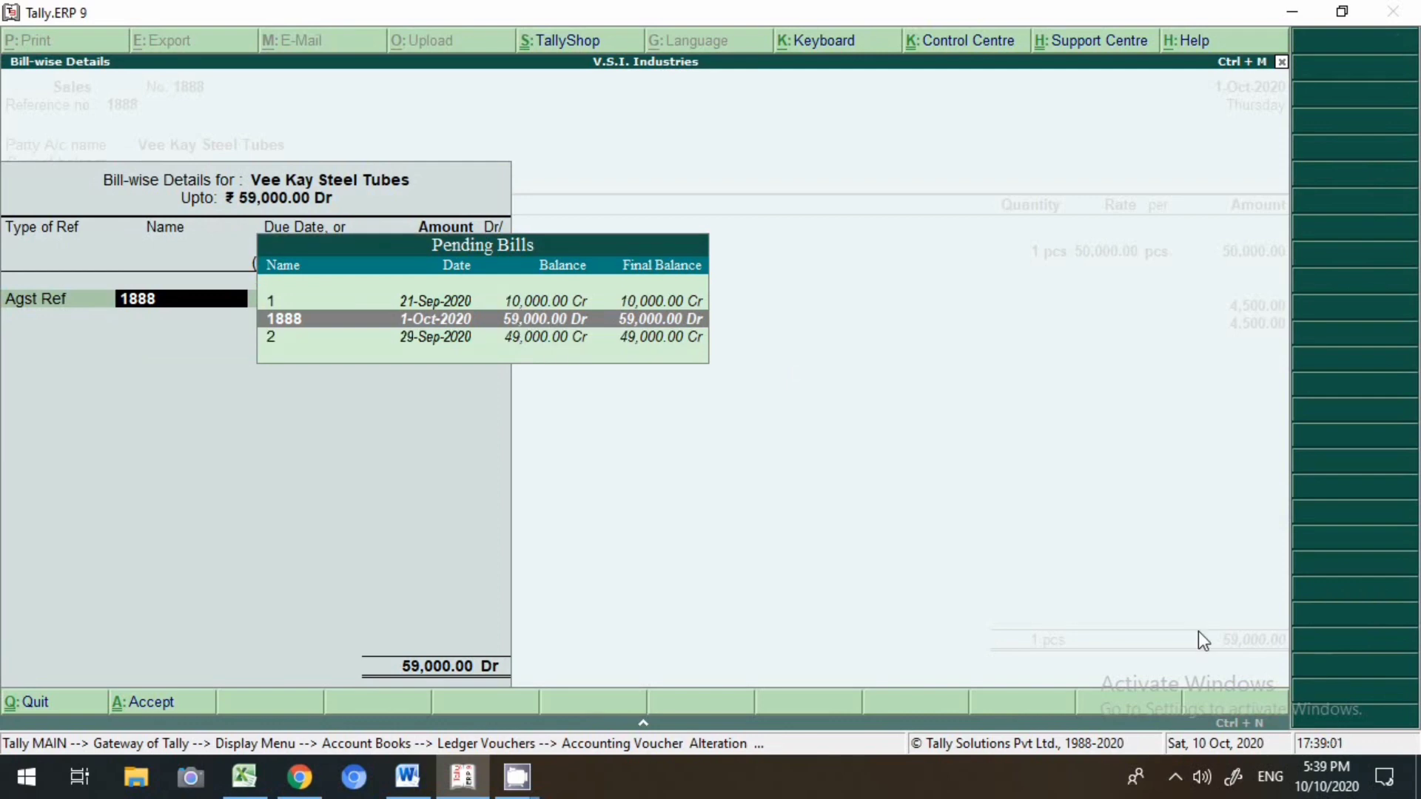
# - Allocate 10,000.00 Dr of the sale against pending bill 1 dated 21-Sep-2020
pyautogui.click(447, 301)
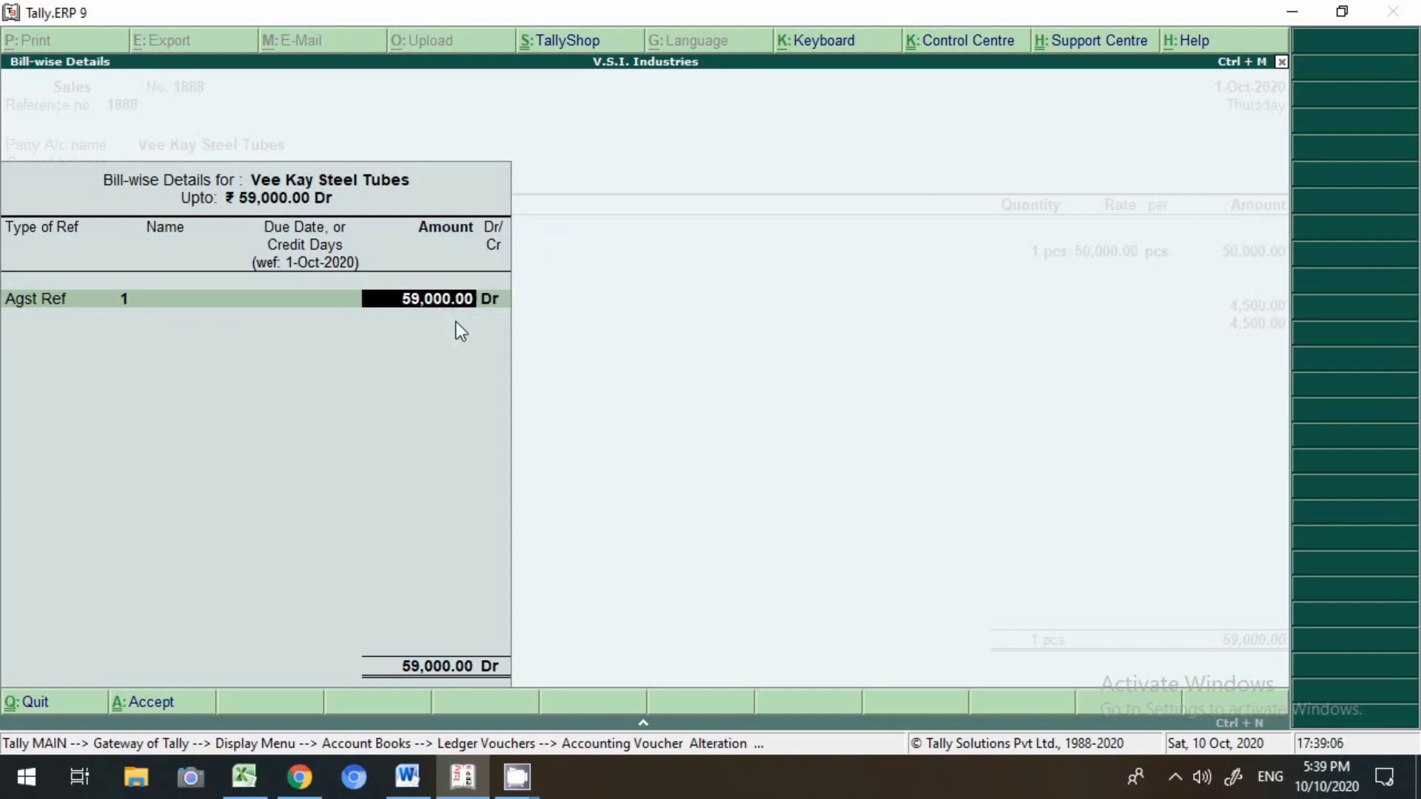
pyautogui.press('BackSpace')
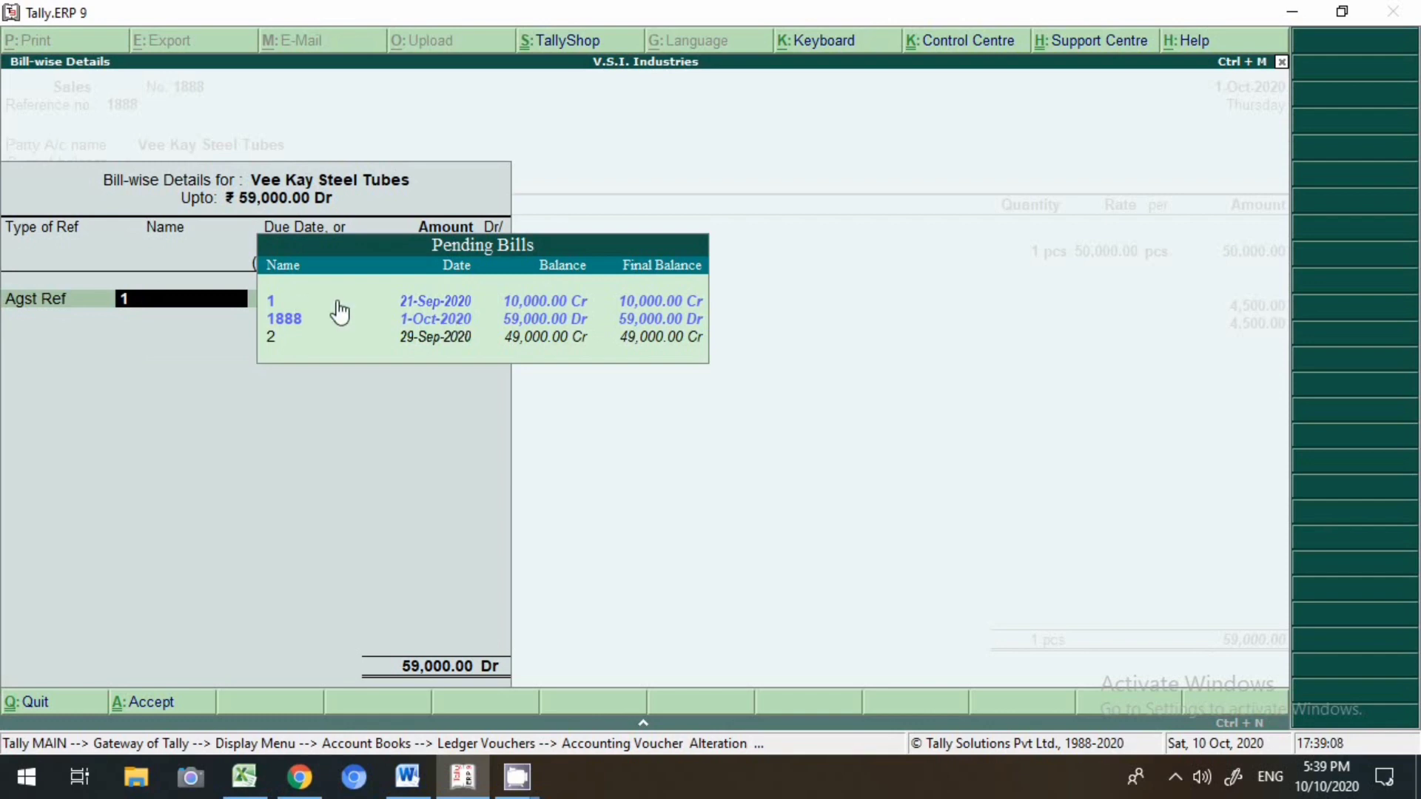
pyautogui.click(440, 305)
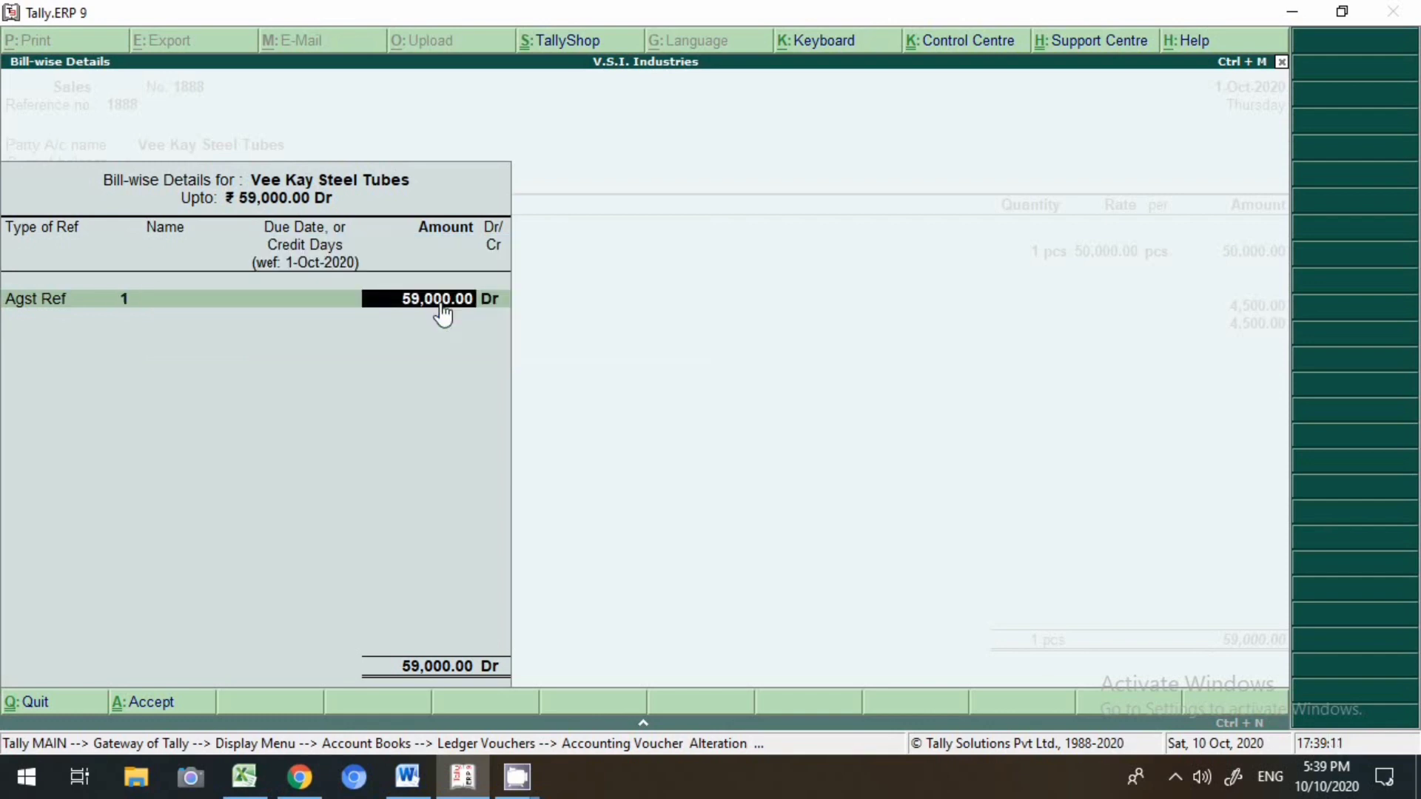
pyautogui.write('10,000')
pyautogui.press('Return')
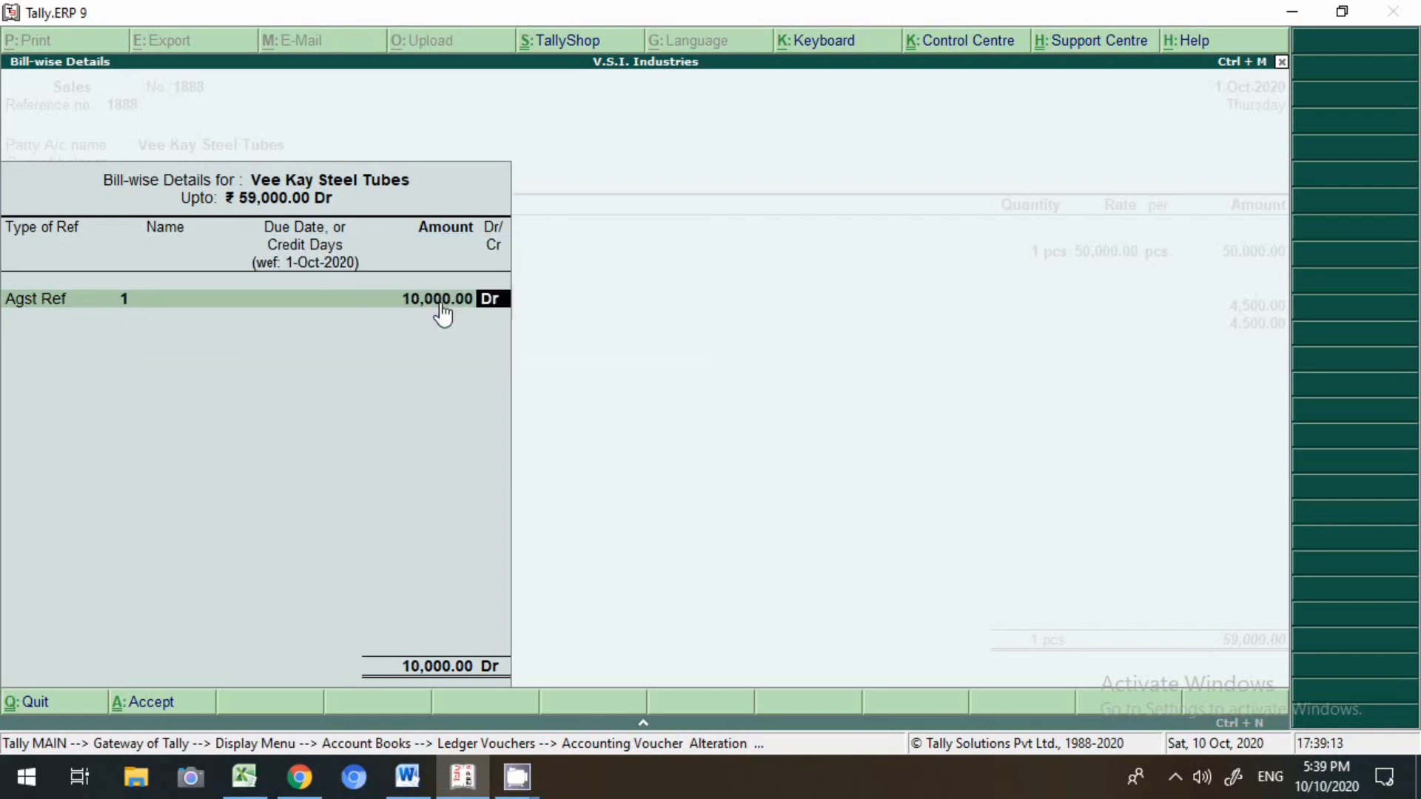
pyautogui.press('Return')
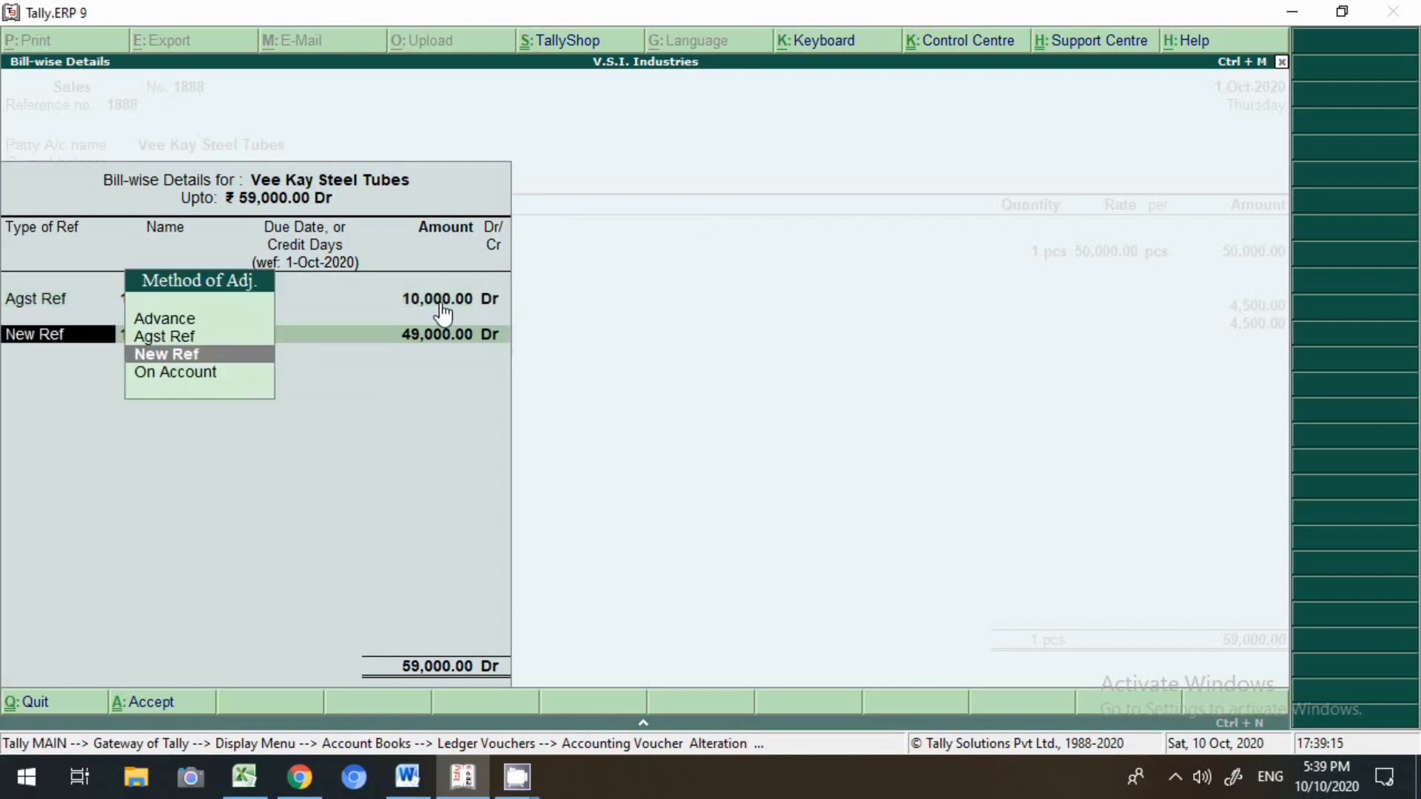
# - Allocate the remaining 49,000.00 Dr as Agst Ref to pending bill 2 dated 29-Sep-2020
pyautogui.press('Up')
pyautogui.press('Return')
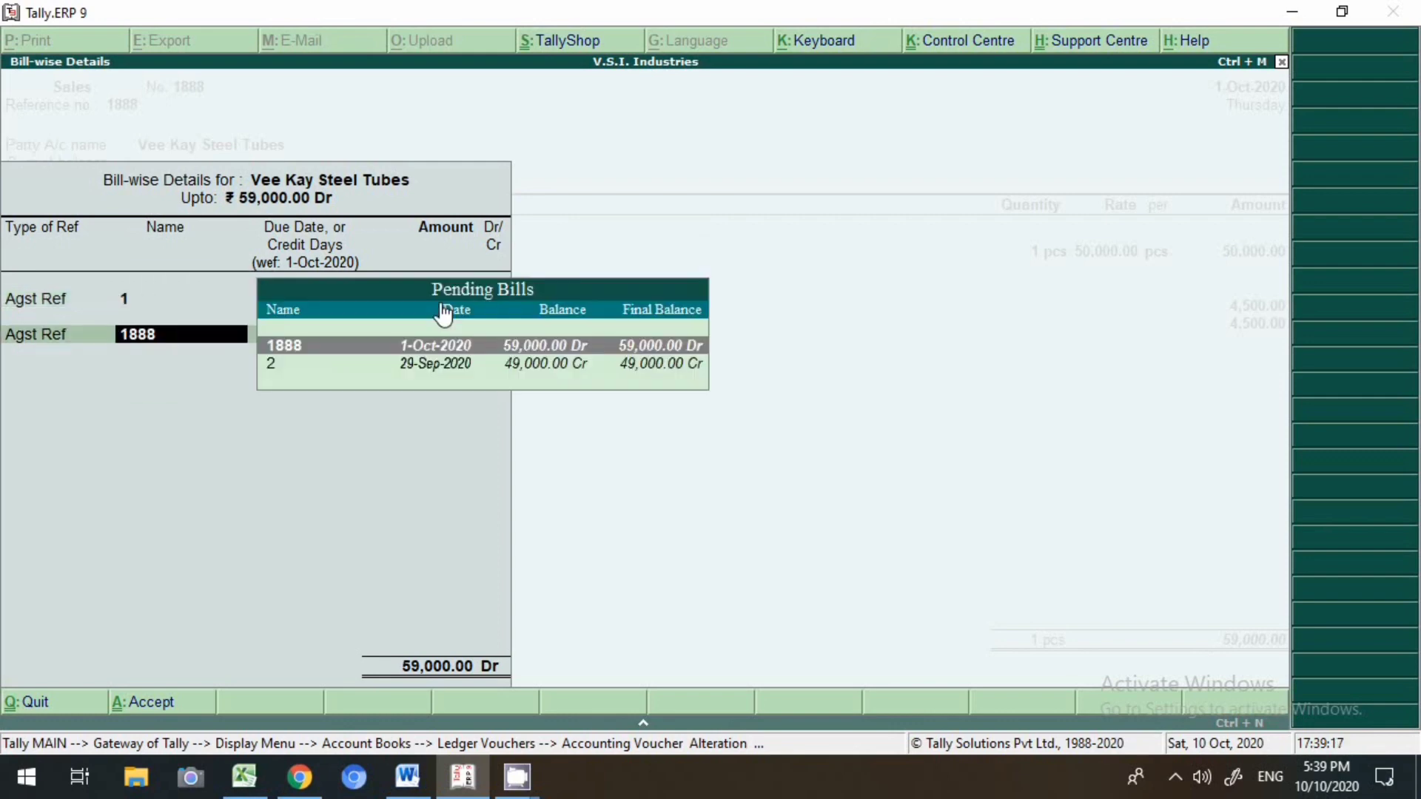
pyautogui.press('Down')
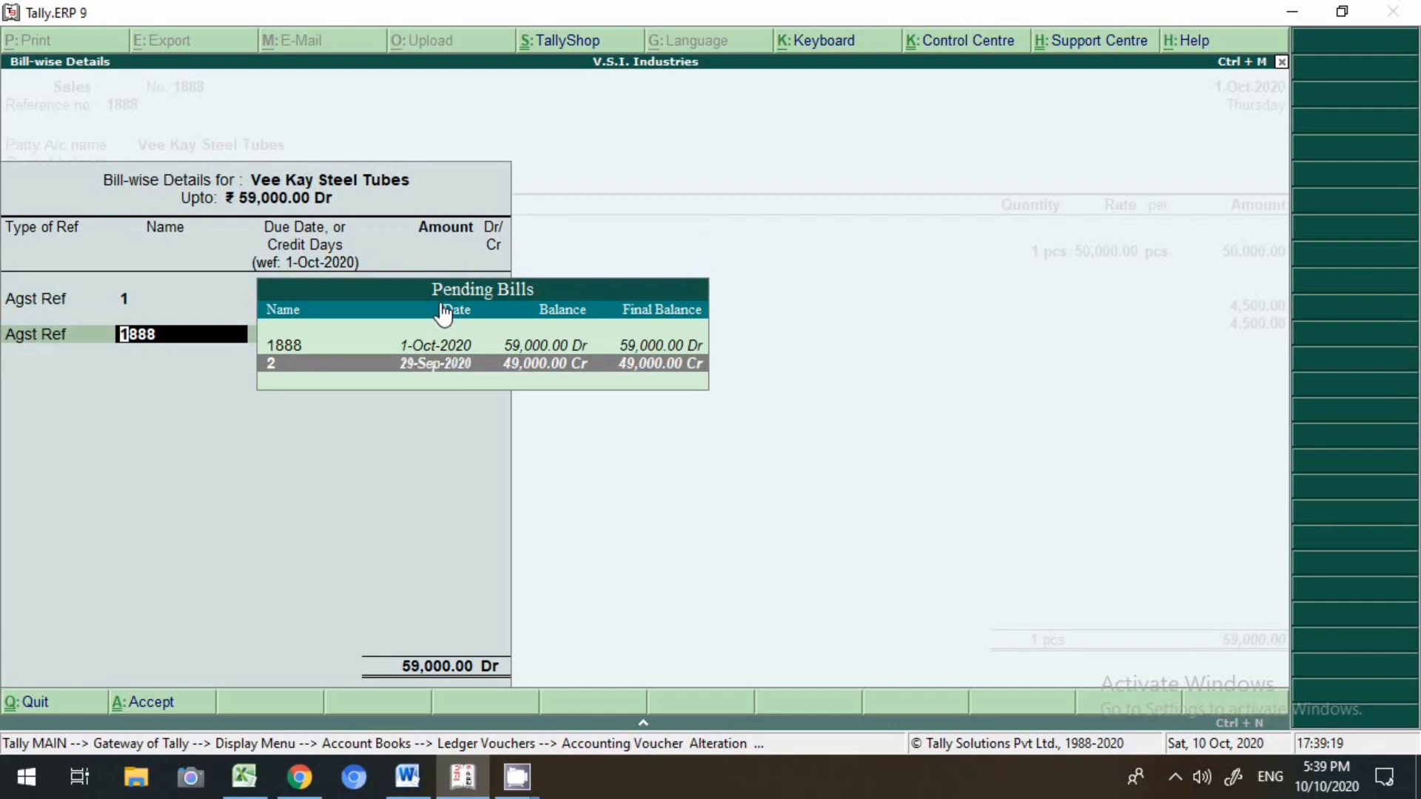
pyautogui.press('Return')
pyautogui.press('Return')
pyautogui.press('Return')
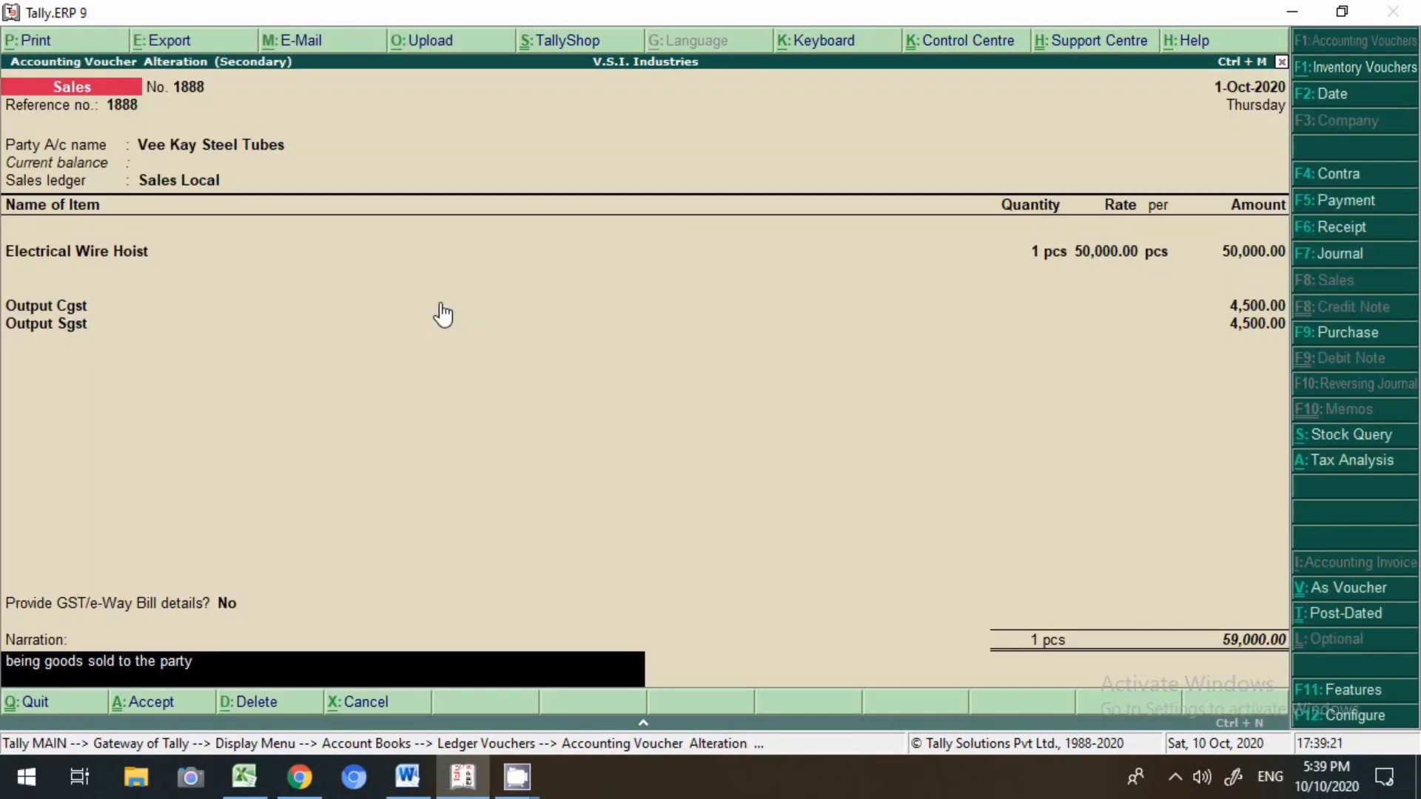
# - Keep the existing narration, accept the altered sales voucher, and skip printing the invoice
pyautogui.press('Return')
pyautogui.press('Return')
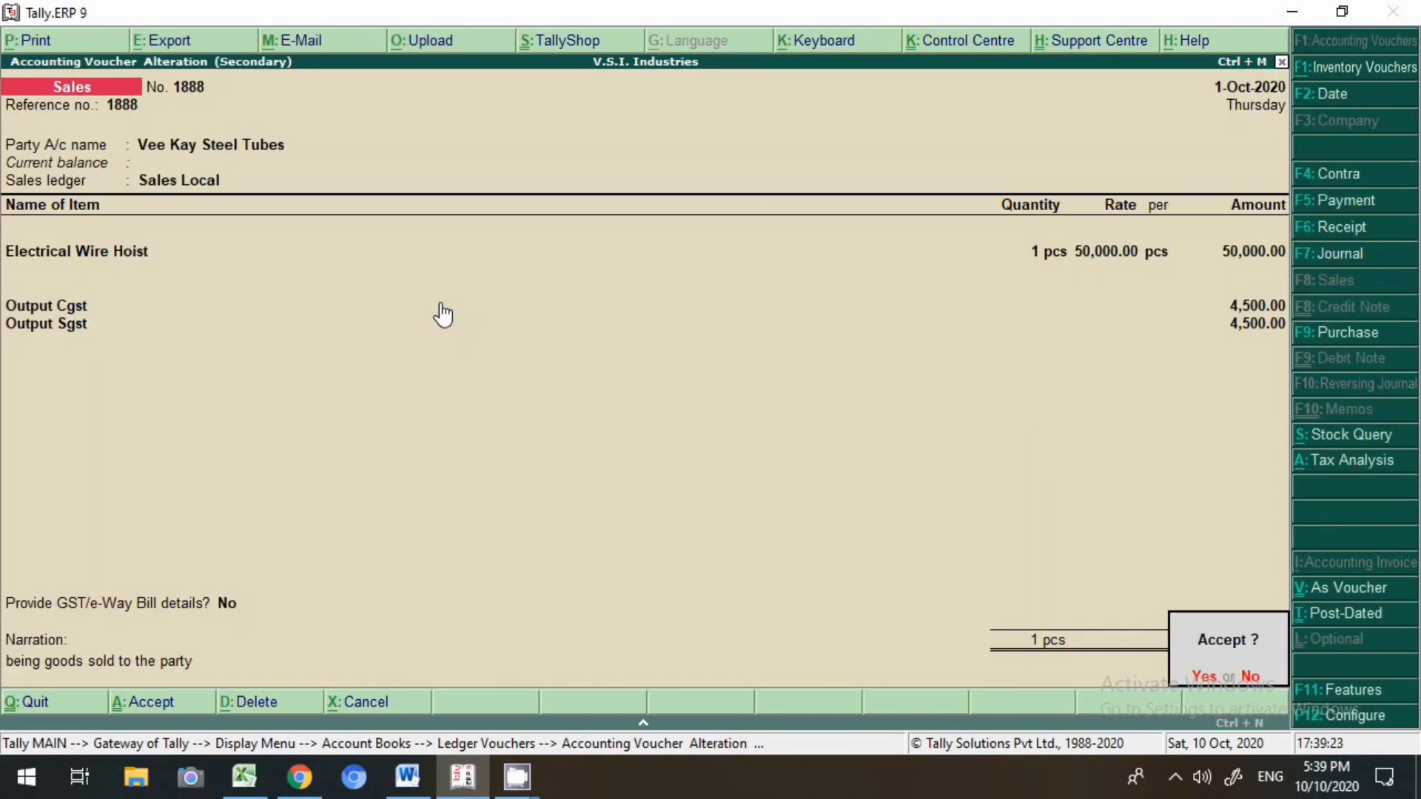
pyautogui.hotkey('alt', 'p')
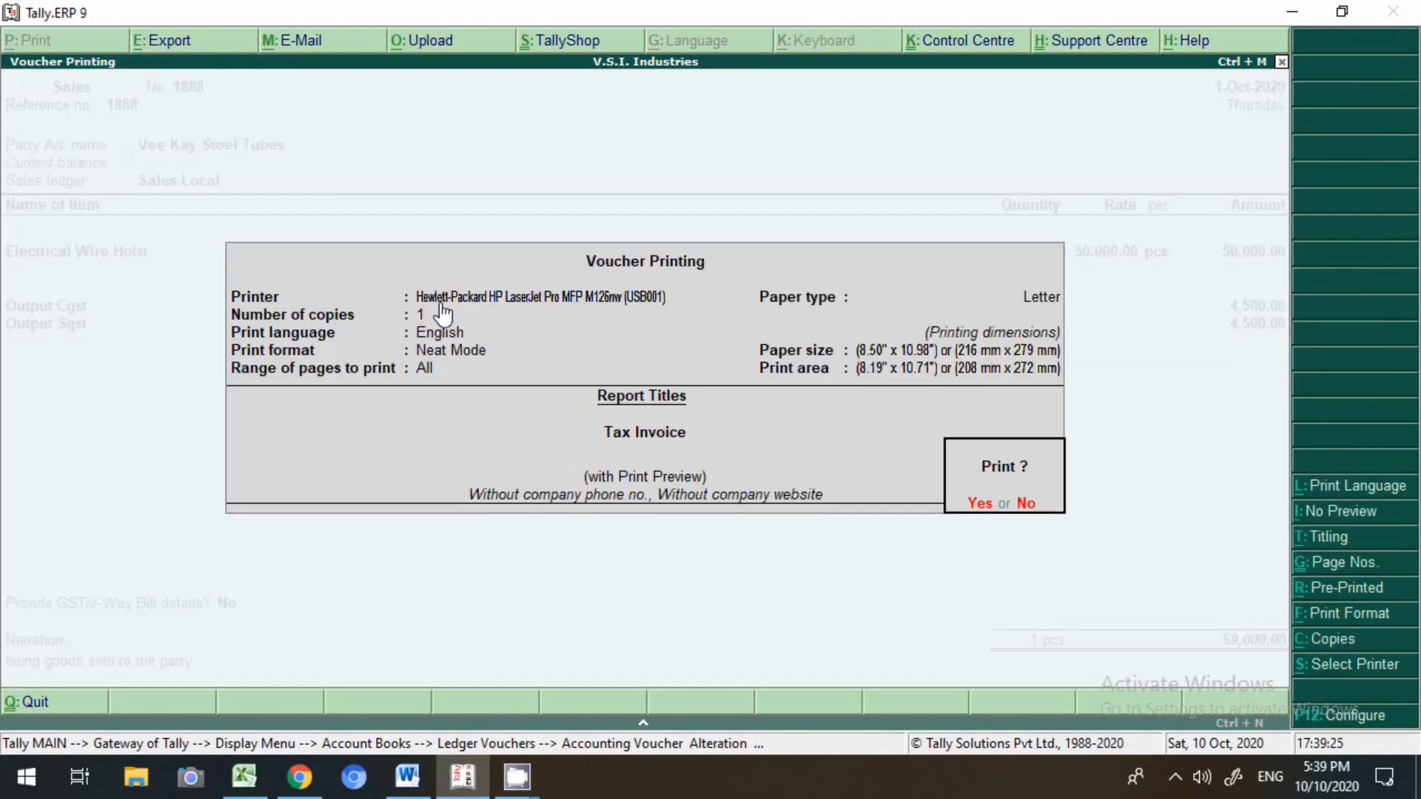
pyautogui.press('Escape')
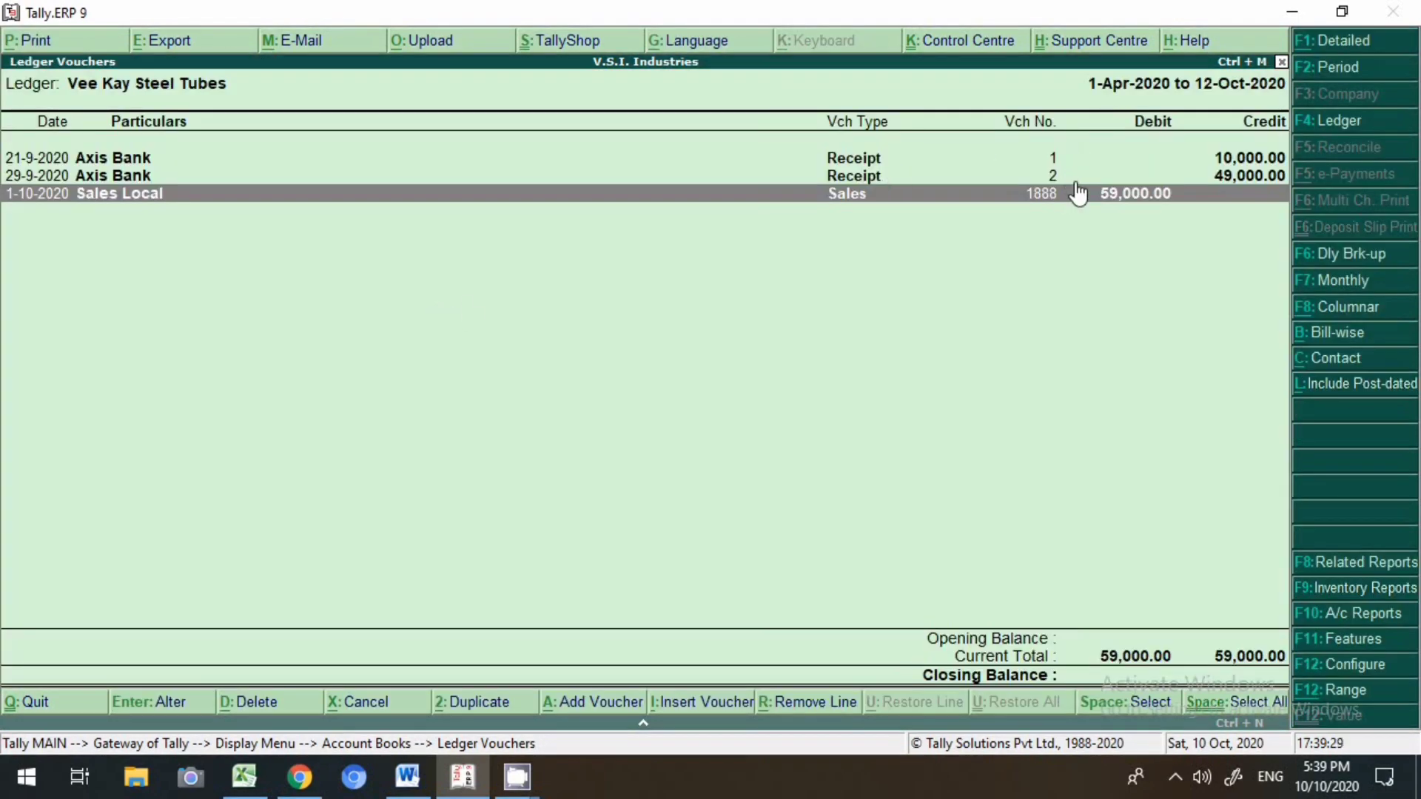
# - Check the bill-wise outstanding report for Vee Kay Steel Tubes, and return to the ledger selection
pyautogui.click(1346, 339)
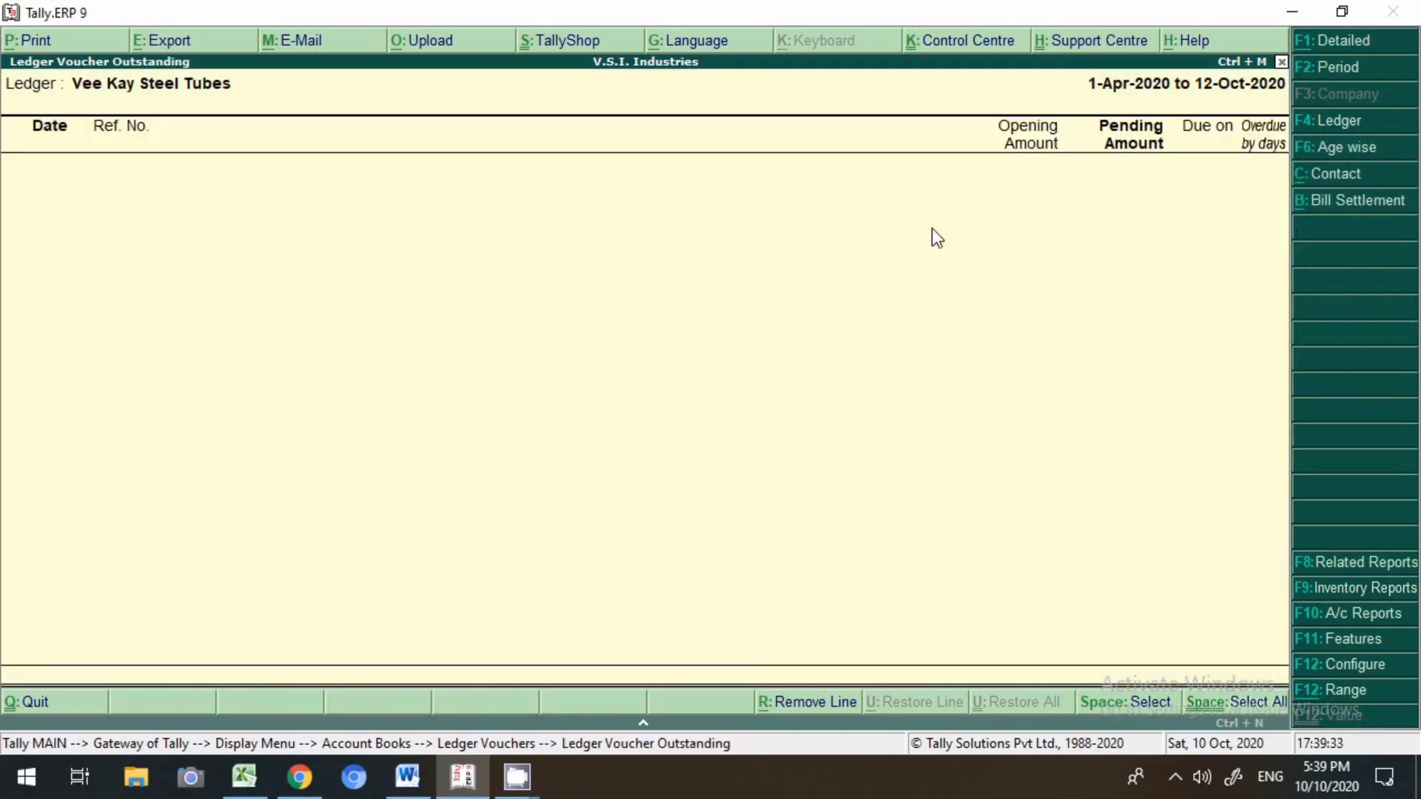
pyautogui.press('Escape')
pyautogui.press('Escape')
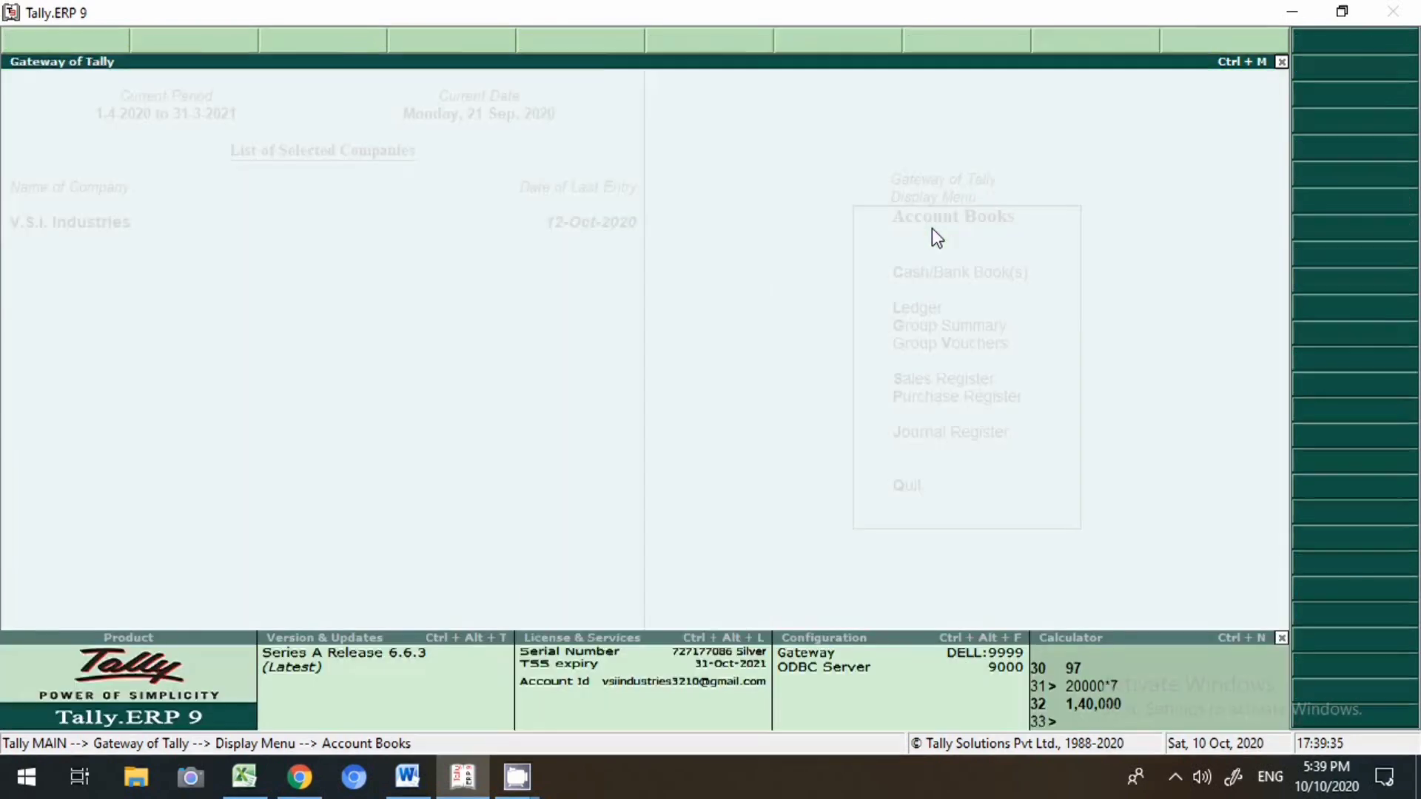
pyautogui.press('Escape')
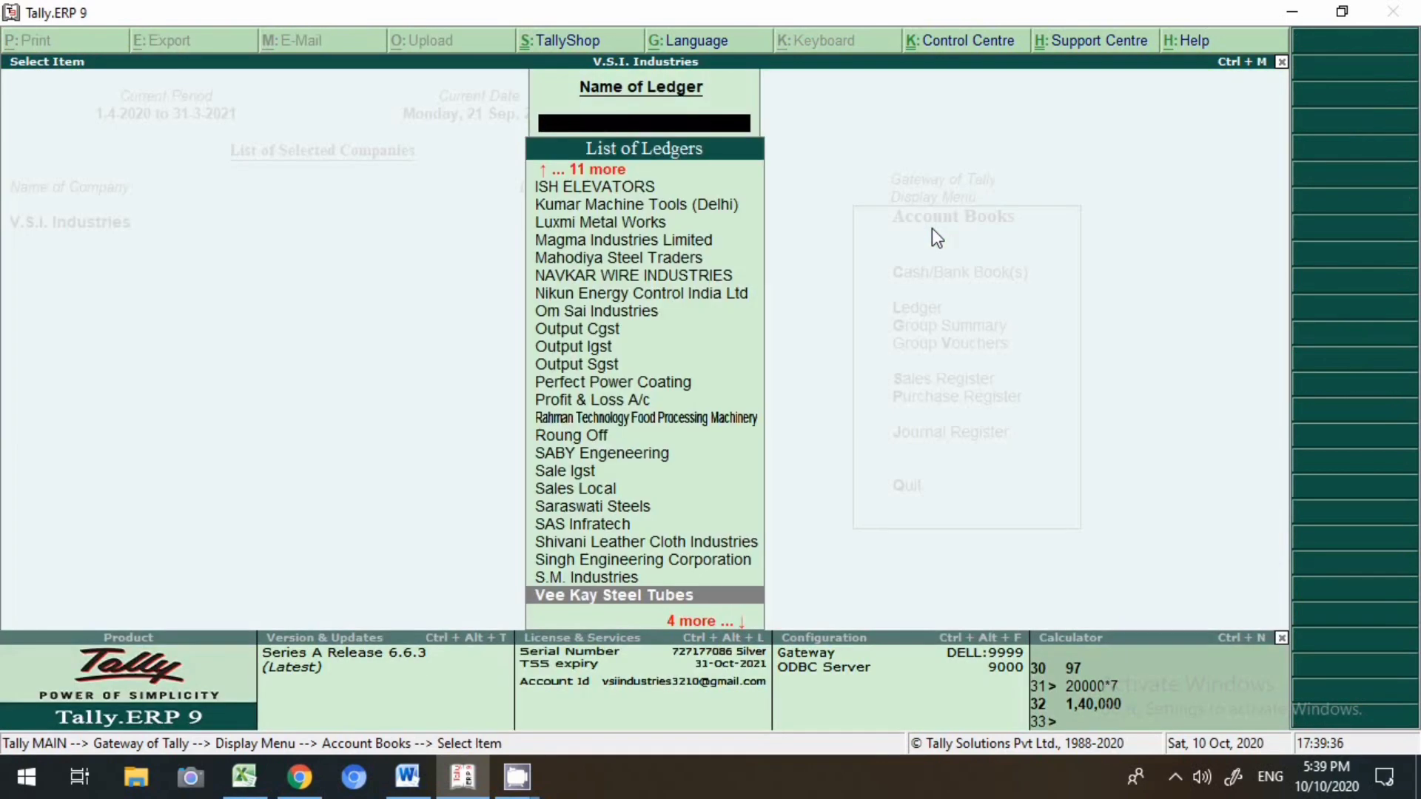
# - Check the sales list in Microsoft Word, and open the I.A. Hydro Engeneering Solutions ledger in Tally
pyautogui.hotkey('alt', 'Tab')
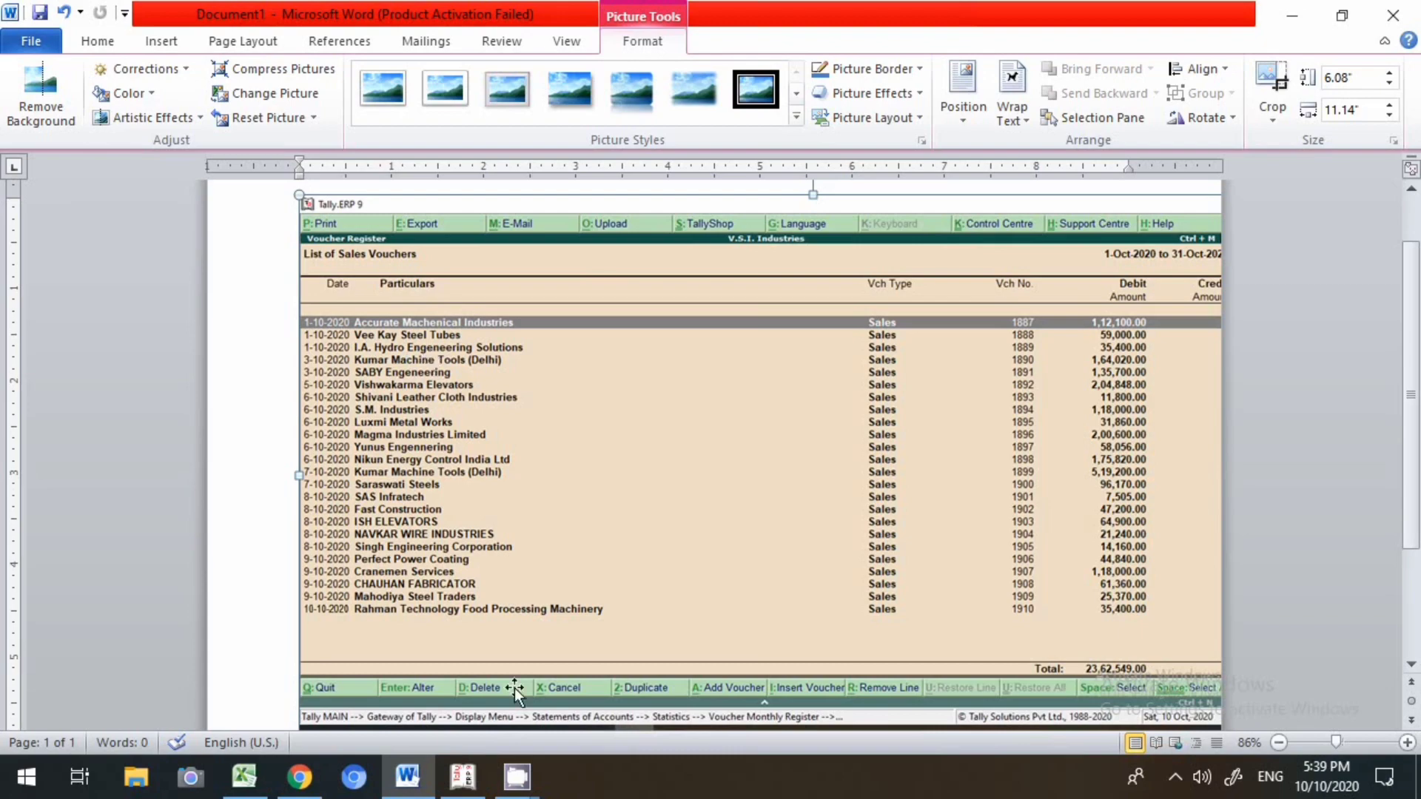
pyautogui.click(463, 777)
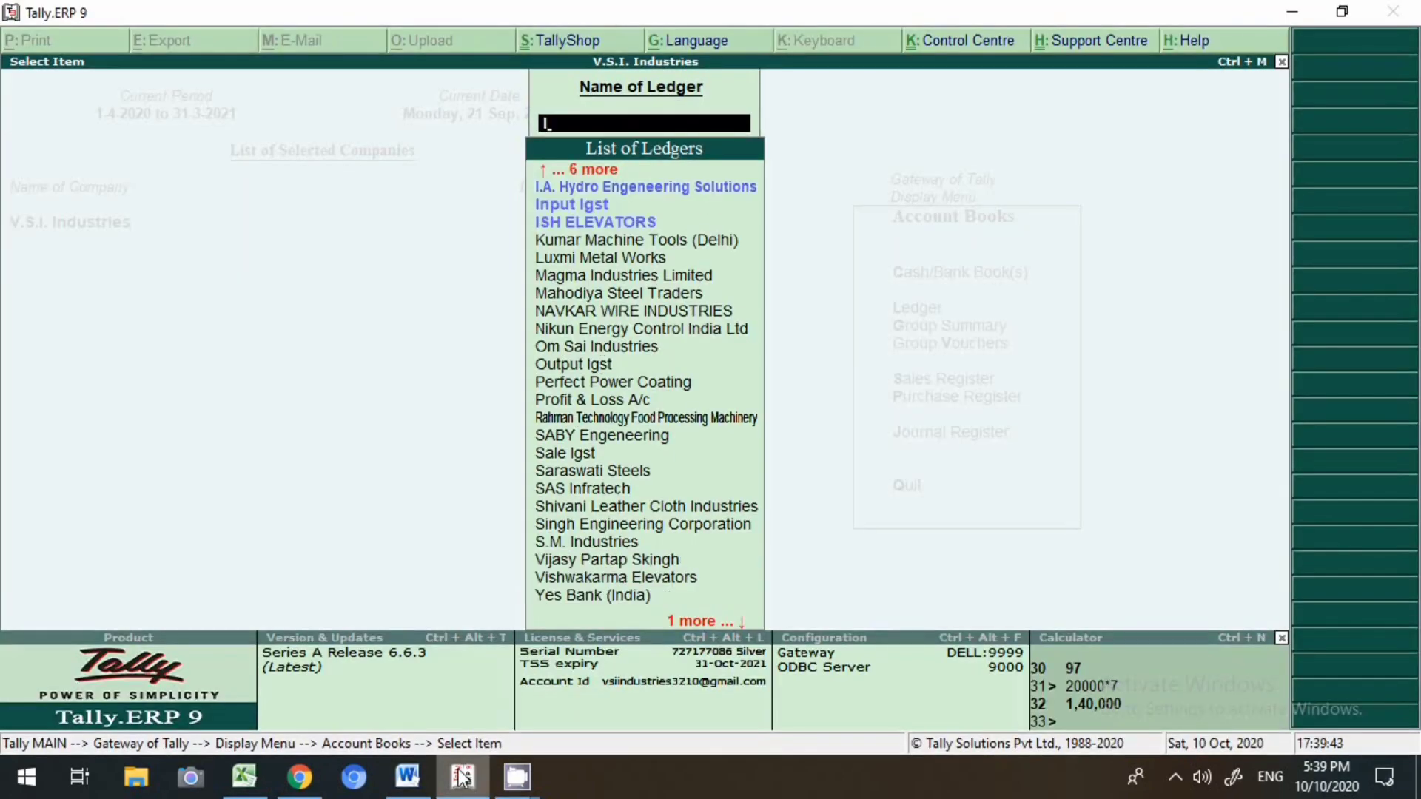
pyautogui.write('a')
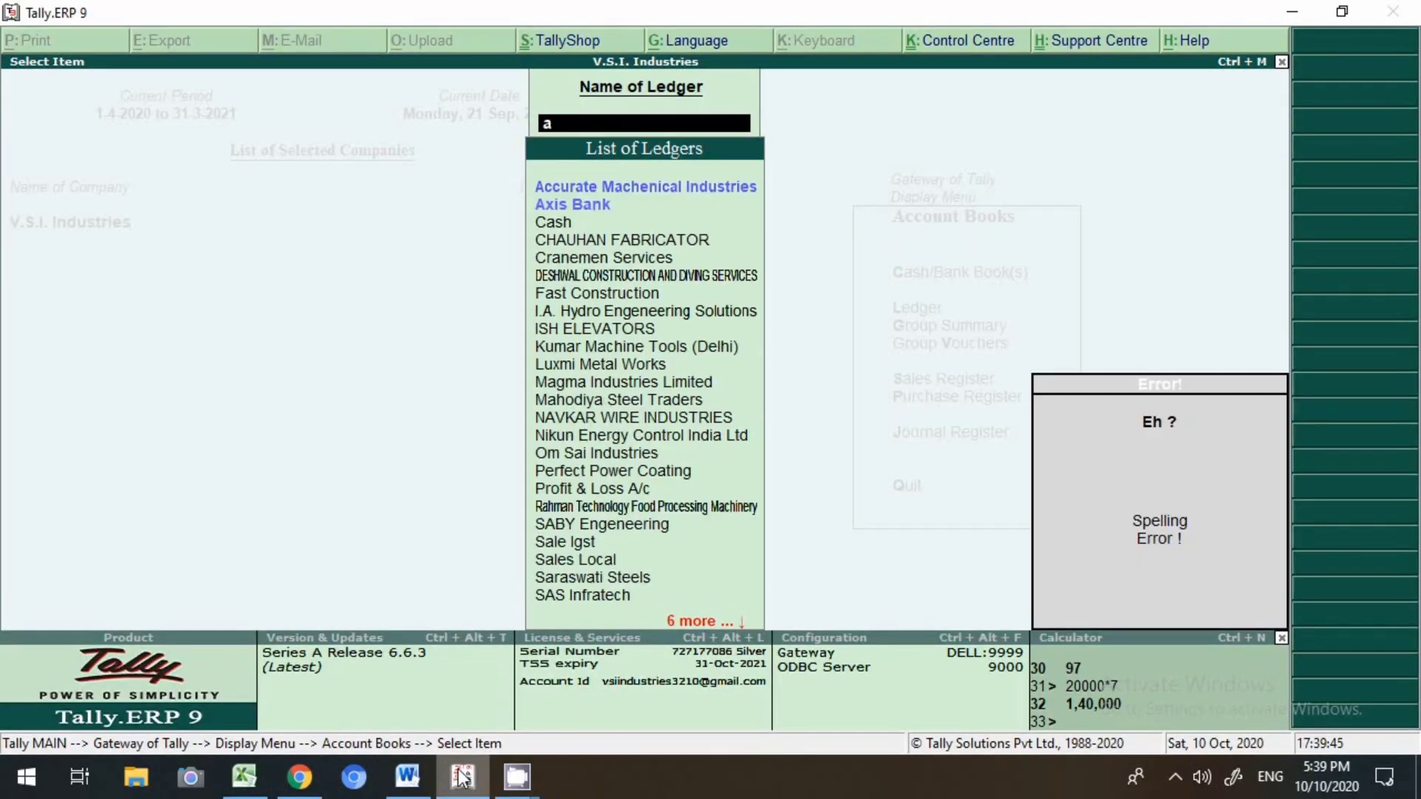
pyautogui.write('i')
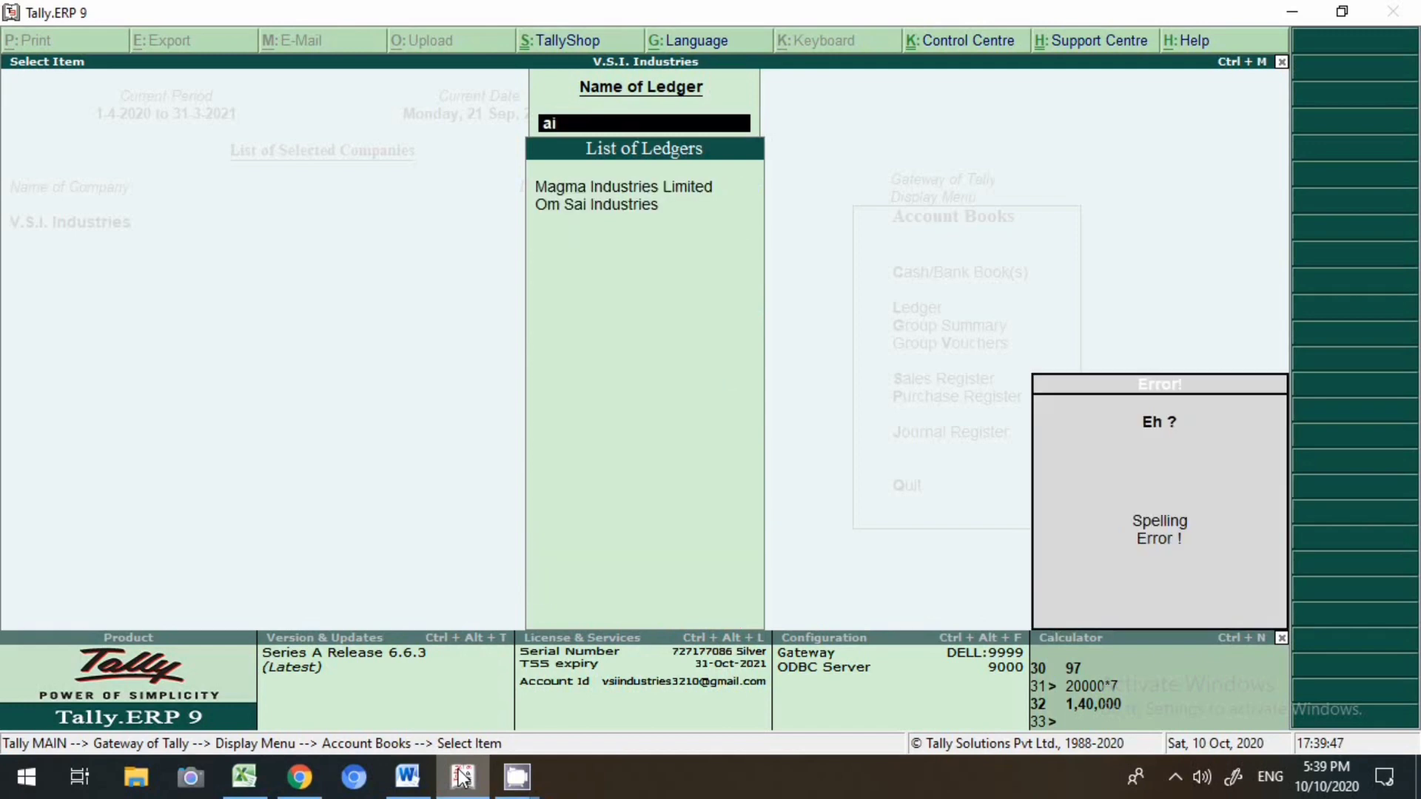
pyautogui.press('BackSpace')
pyautogui.press('BackSpace')
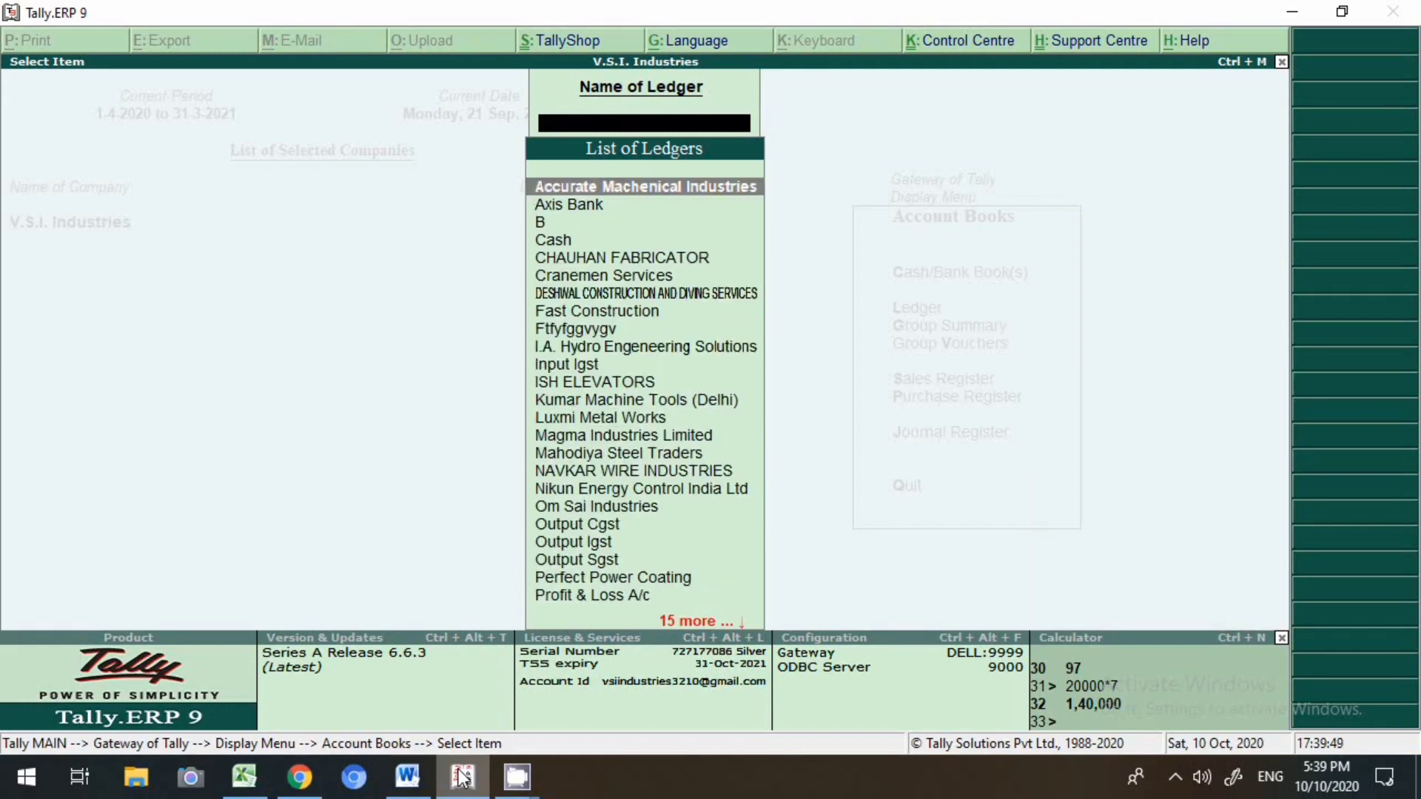
pyautogui.write('ia')
pyautogui.press('Return')
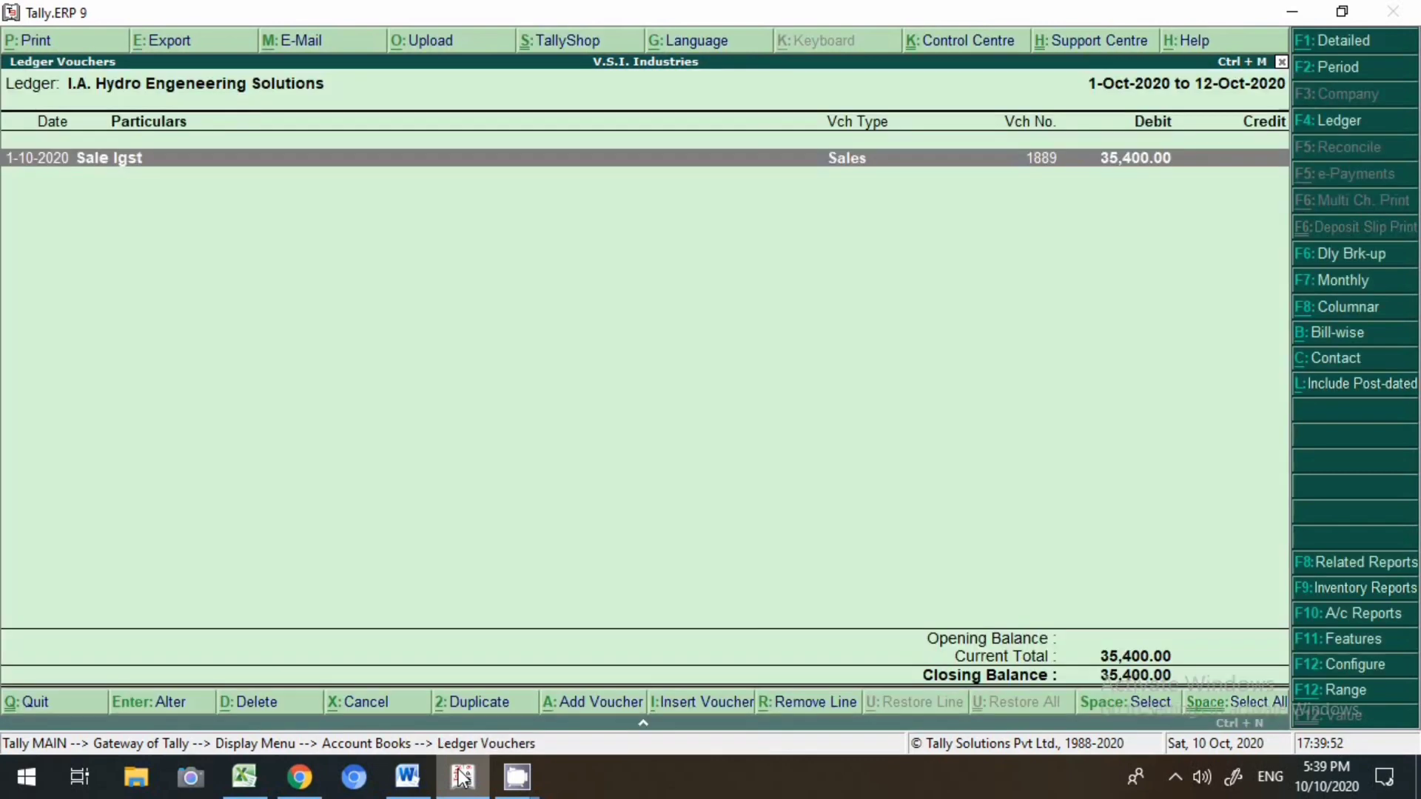
# - Set the I.A. Hydro Engeneering Solutions ledger period to start on 1-Apr-2020, keeping 12-Oct-2020 as the end
pyautogui.press('F2')
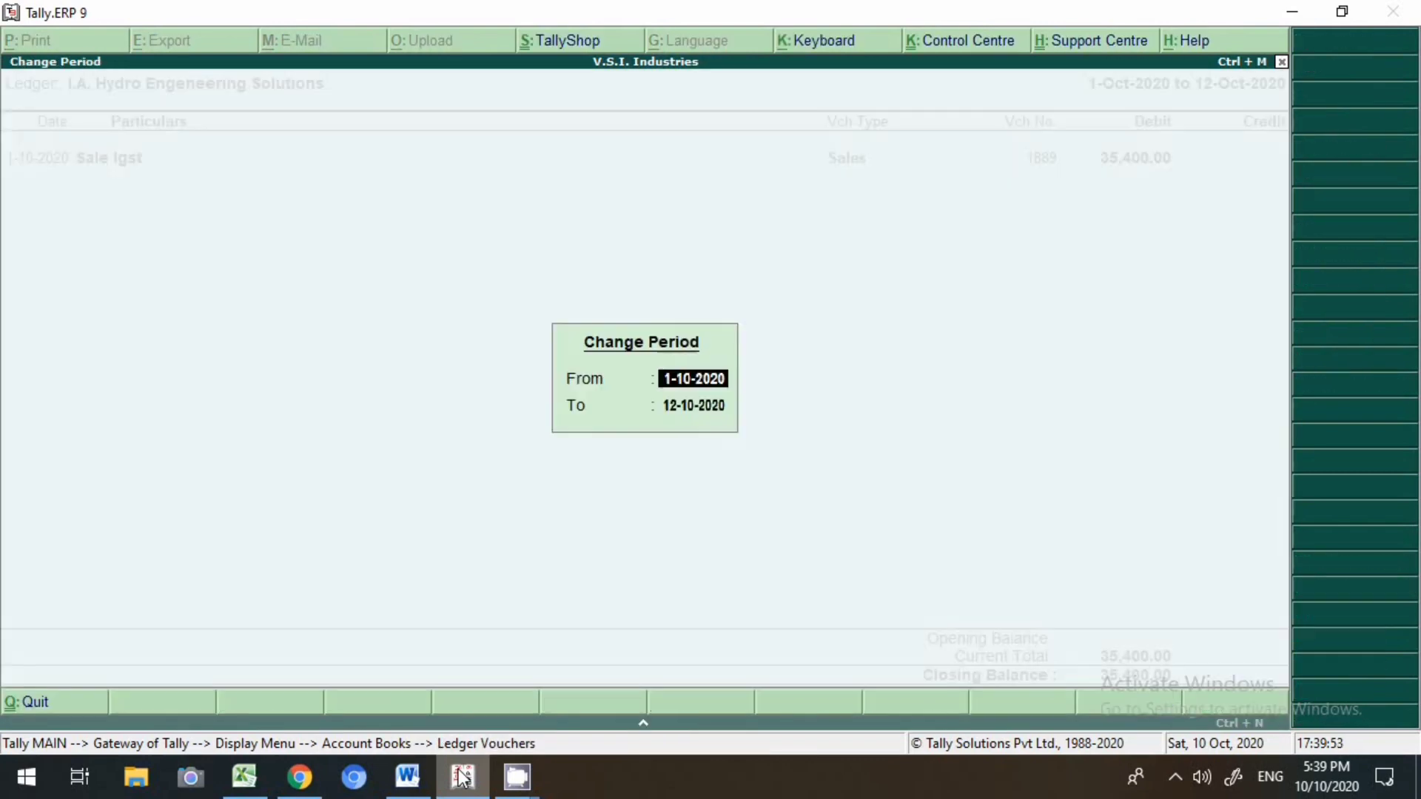
pyautogui.write('1-4')
pyautogui.press('Return')
pyautogui.press('Return')
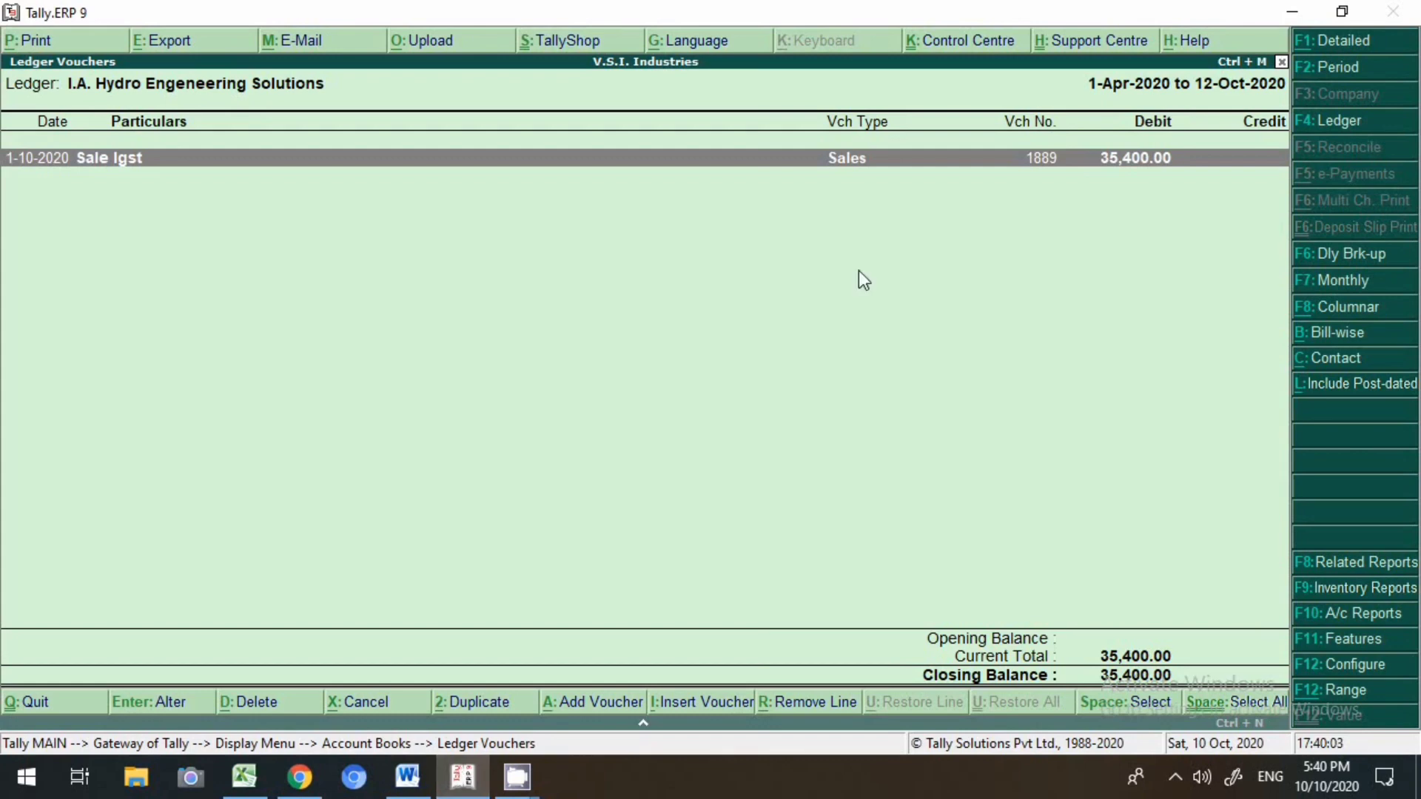
# - Add a voucher from the ledger, date it 25-Sep-2020, and change its type to Receipt
pyautogui.hotkey('alt', 'a')
pyautogui.press('F2')
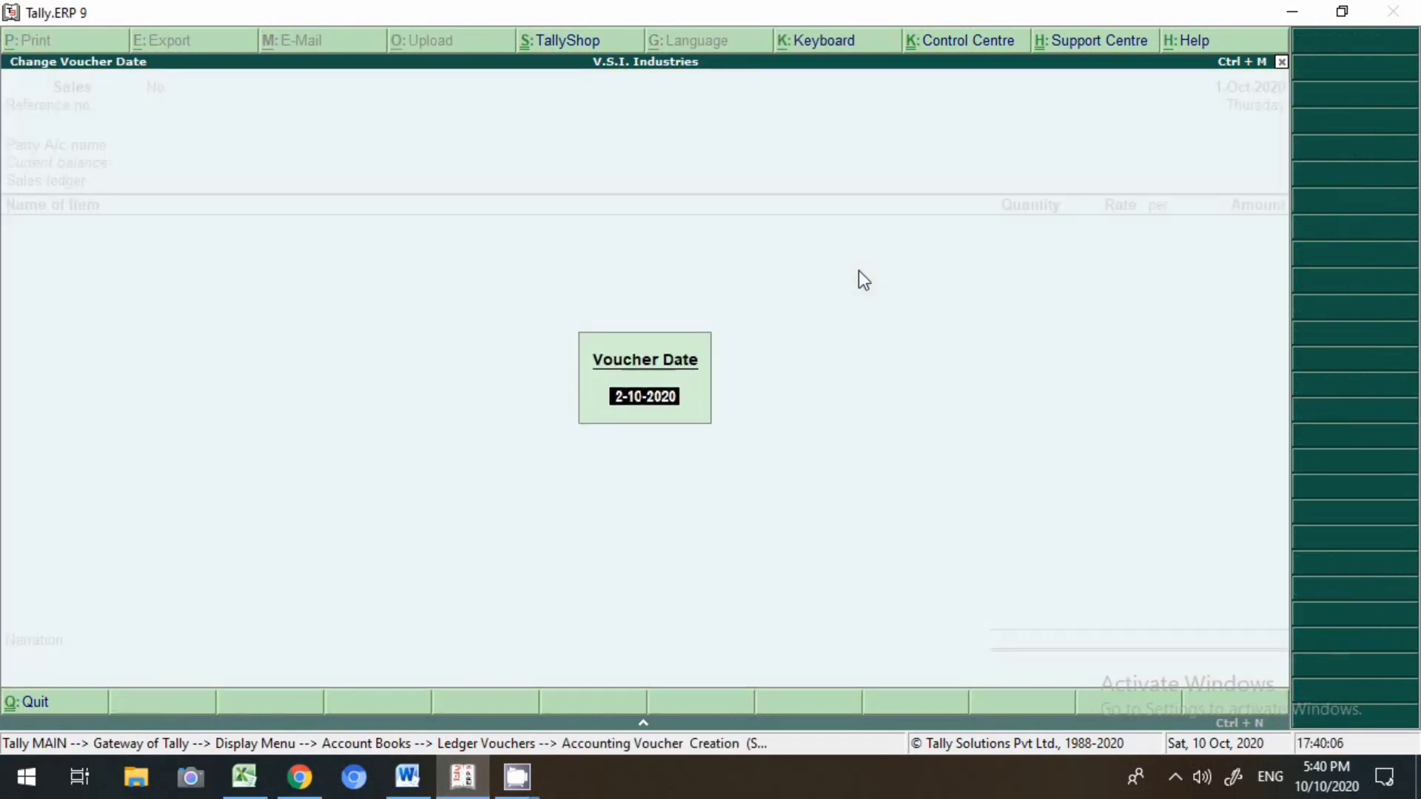
pyautogui.write('25.9')
pyautogui.press('Return')
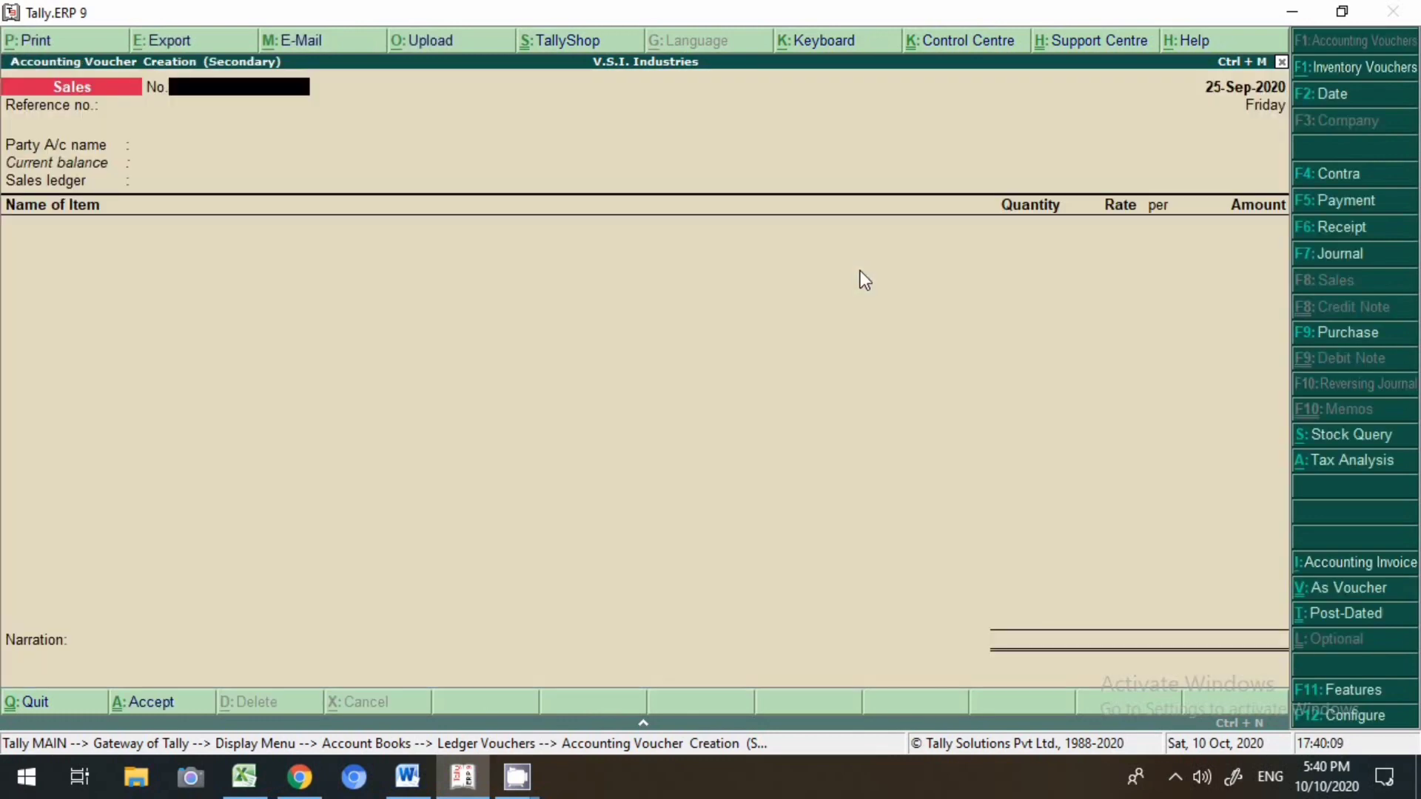
pyautogui.click(1353, 230)
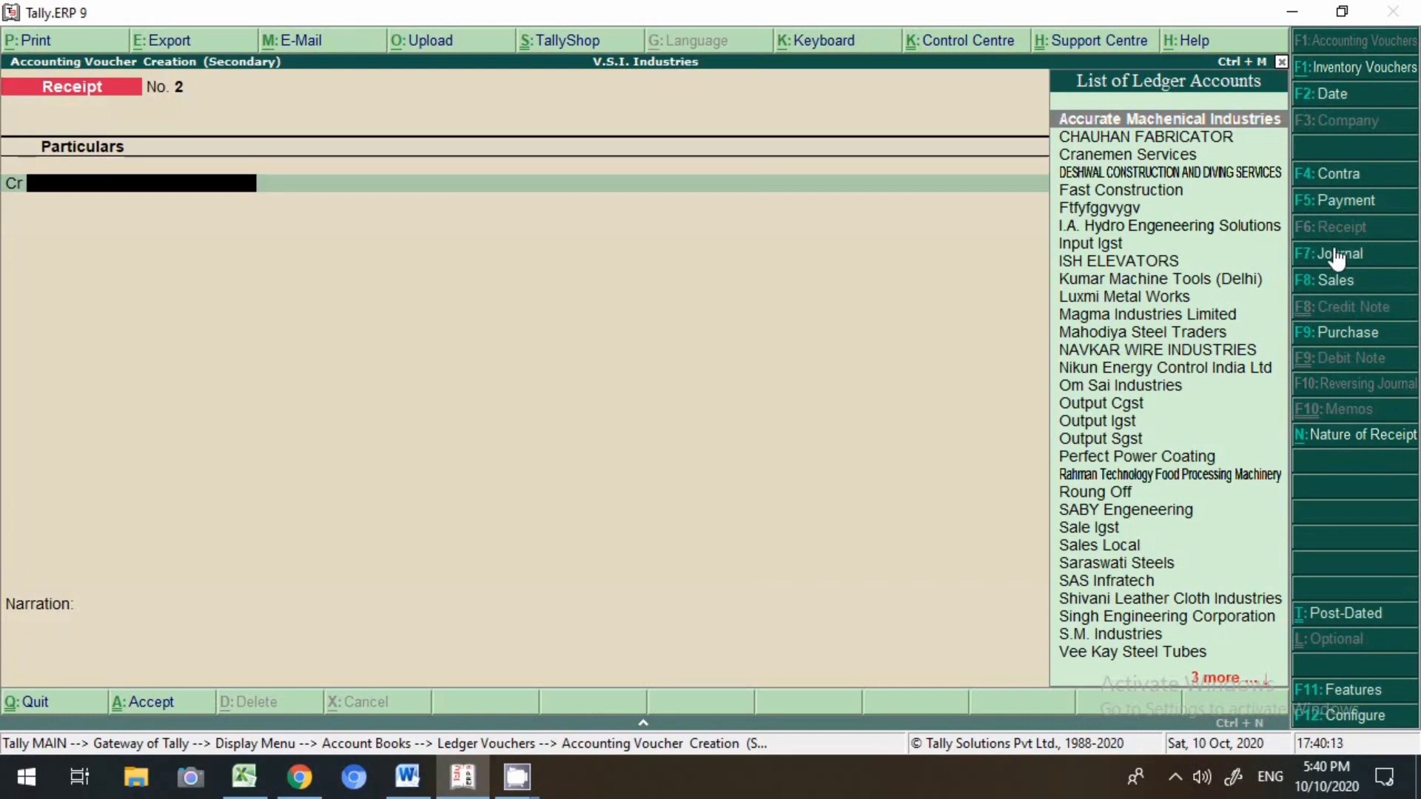
# - Credit I.A. Hydro Engeneering Solutions with 35,400 in the receipt voucher
pyautogui.write('ia')
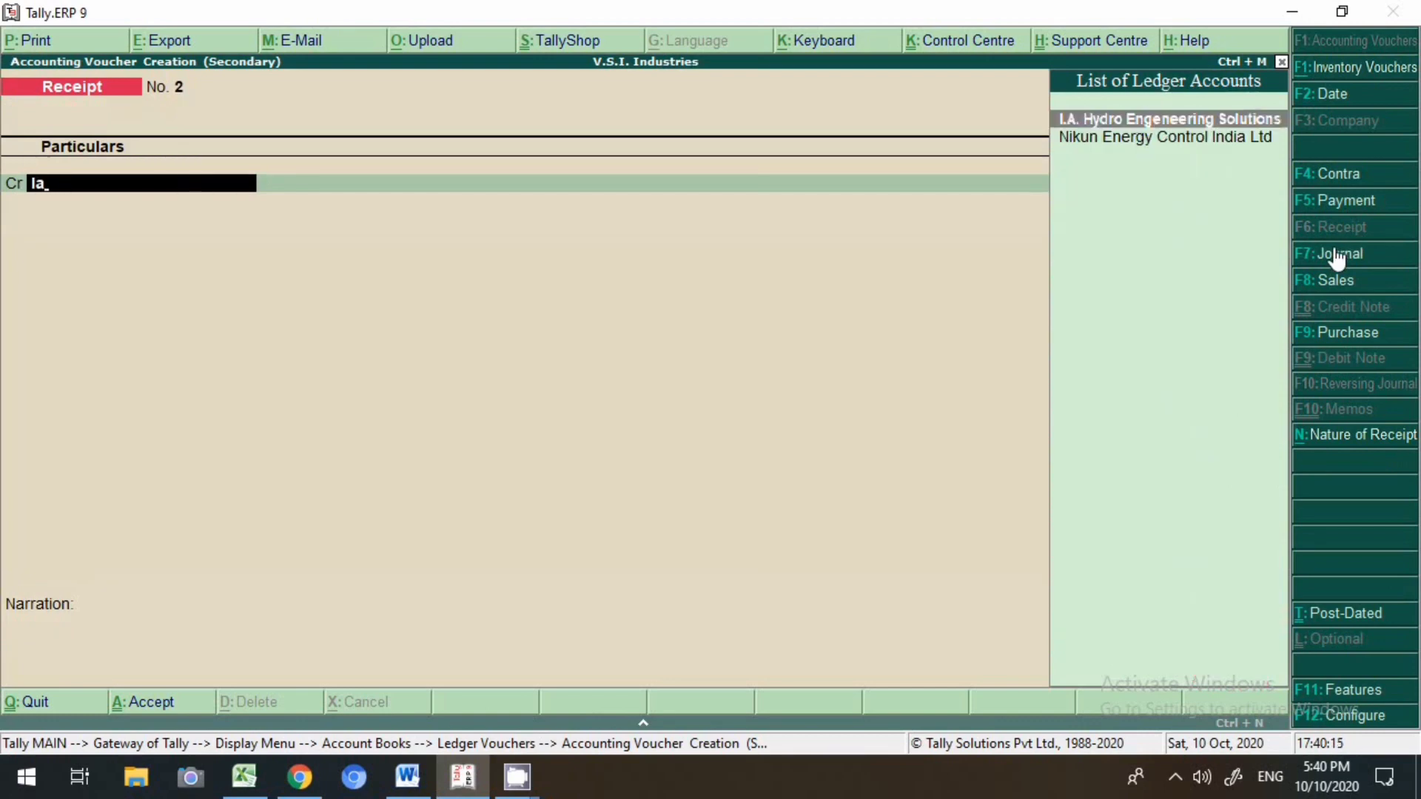
pyautogui.press('Return')
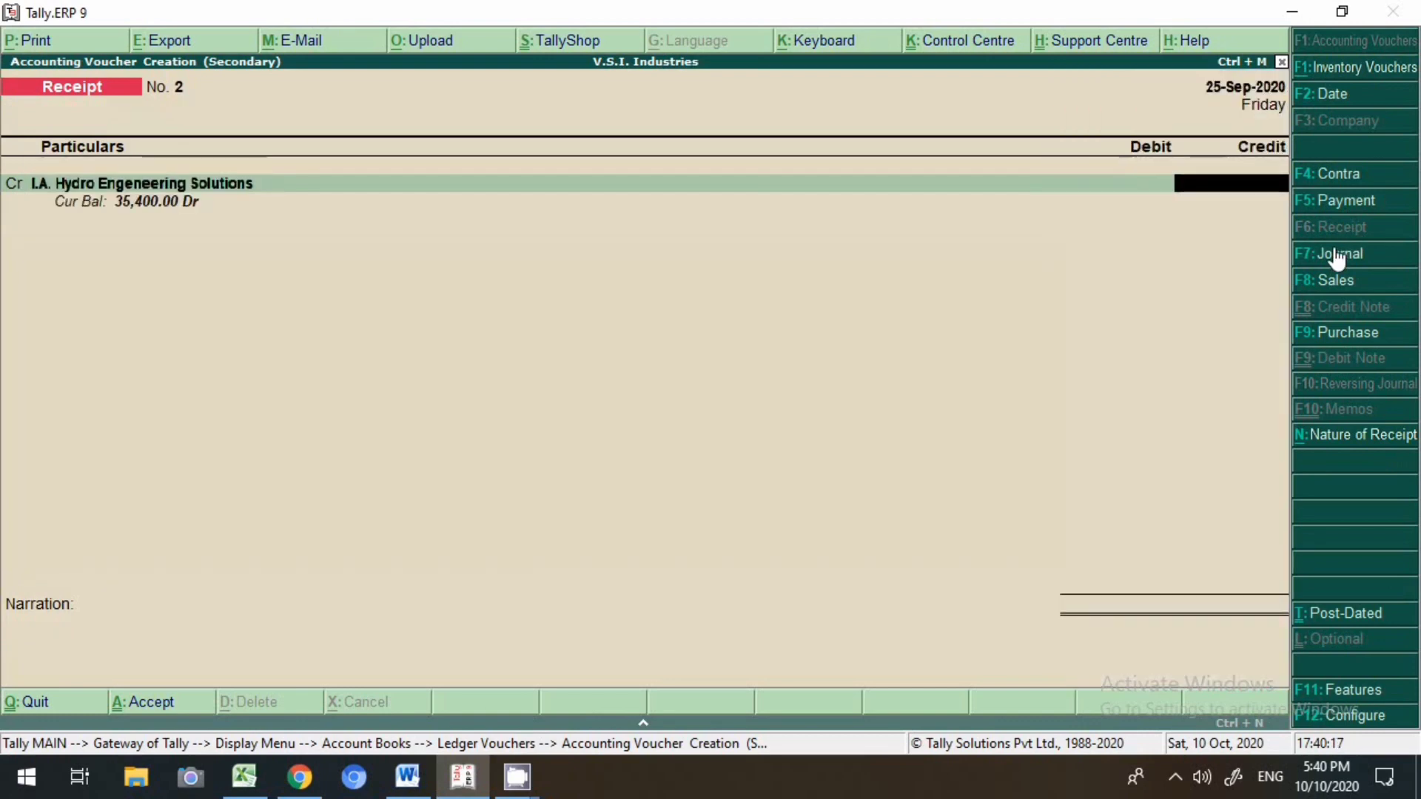
pyautogui.write('35,400')
pyautogui.press('Return')
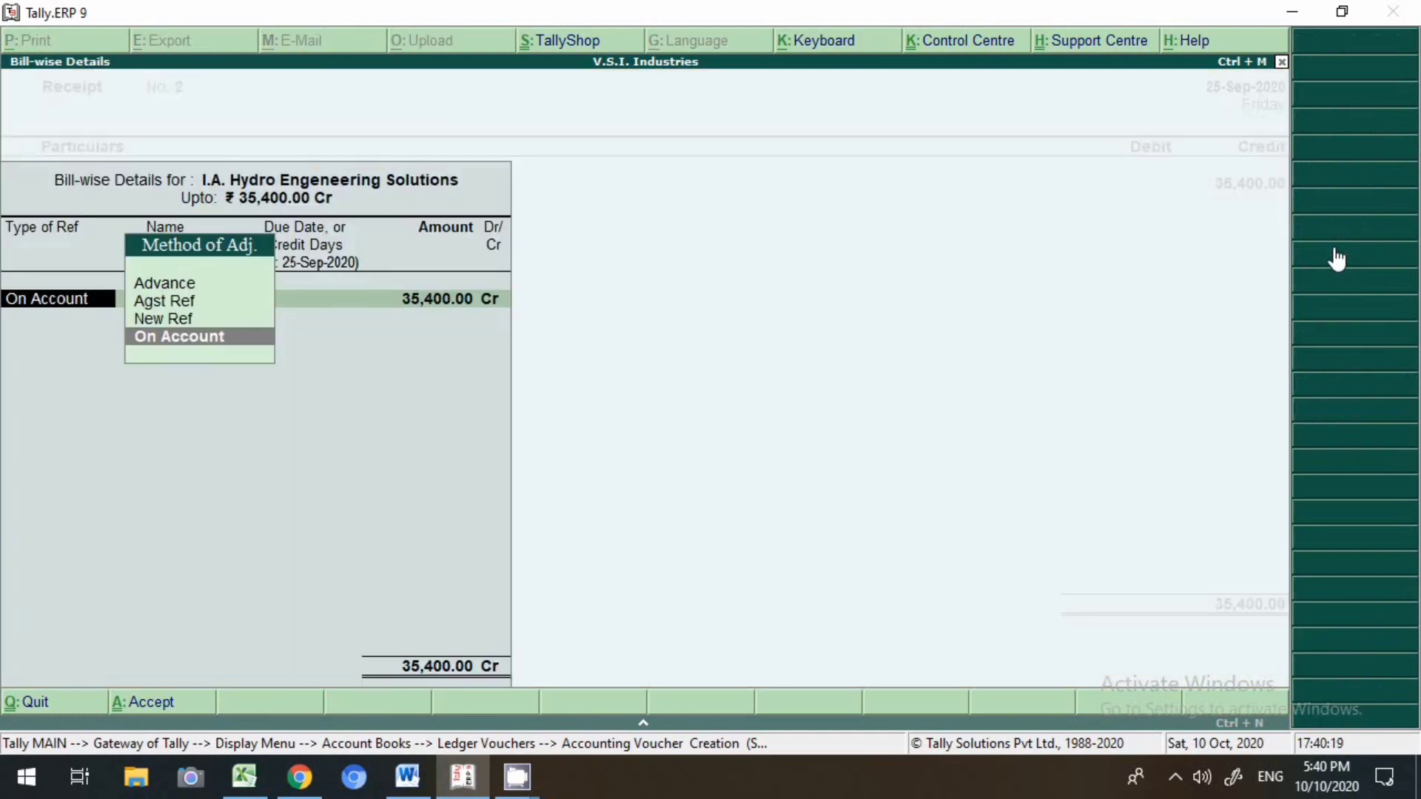
# - Allocate the 35,400 credit bill-wise as New Ref 2, leaving the due date blank
pyautogui.press('Up')
pyautogui.press('Return')
pyautogui.press('Return')
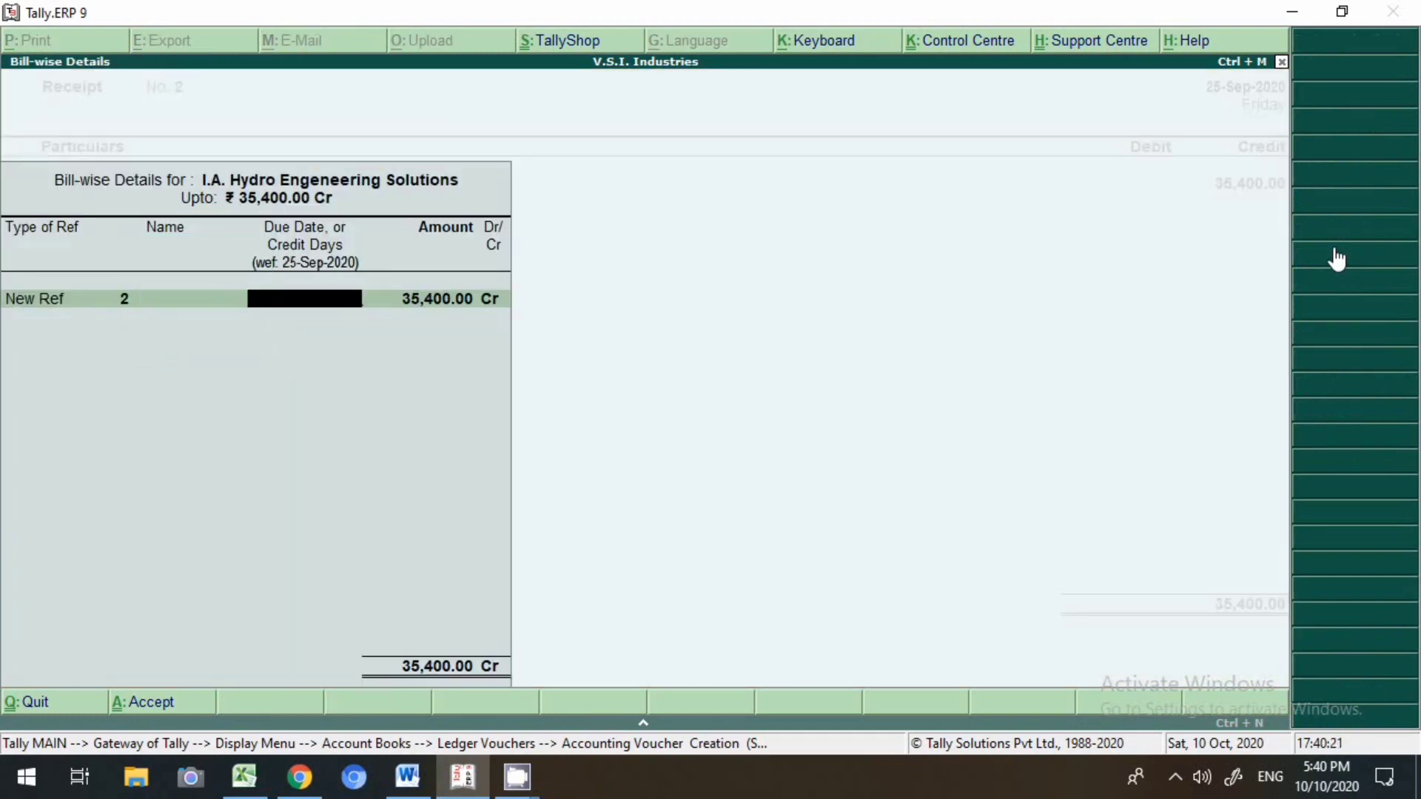
pyautogui.press('Return')
pyautogui.press('Return')
pyautogui.press('Return')
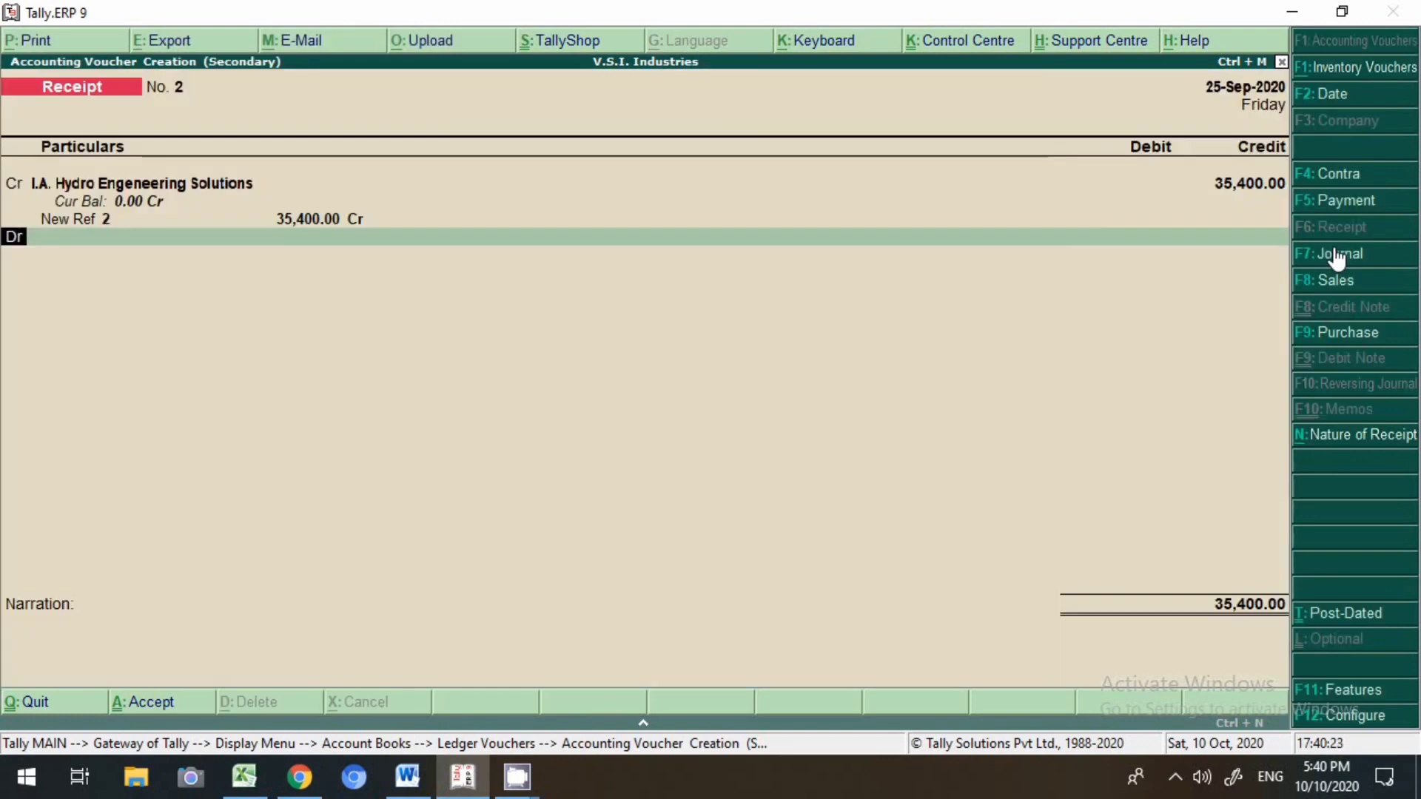
# - Debit Axis Bank for 35,400 and accept the bank allocation as Cheque/DD dated 25-Sep-2020
pyautogui.write('Ax')
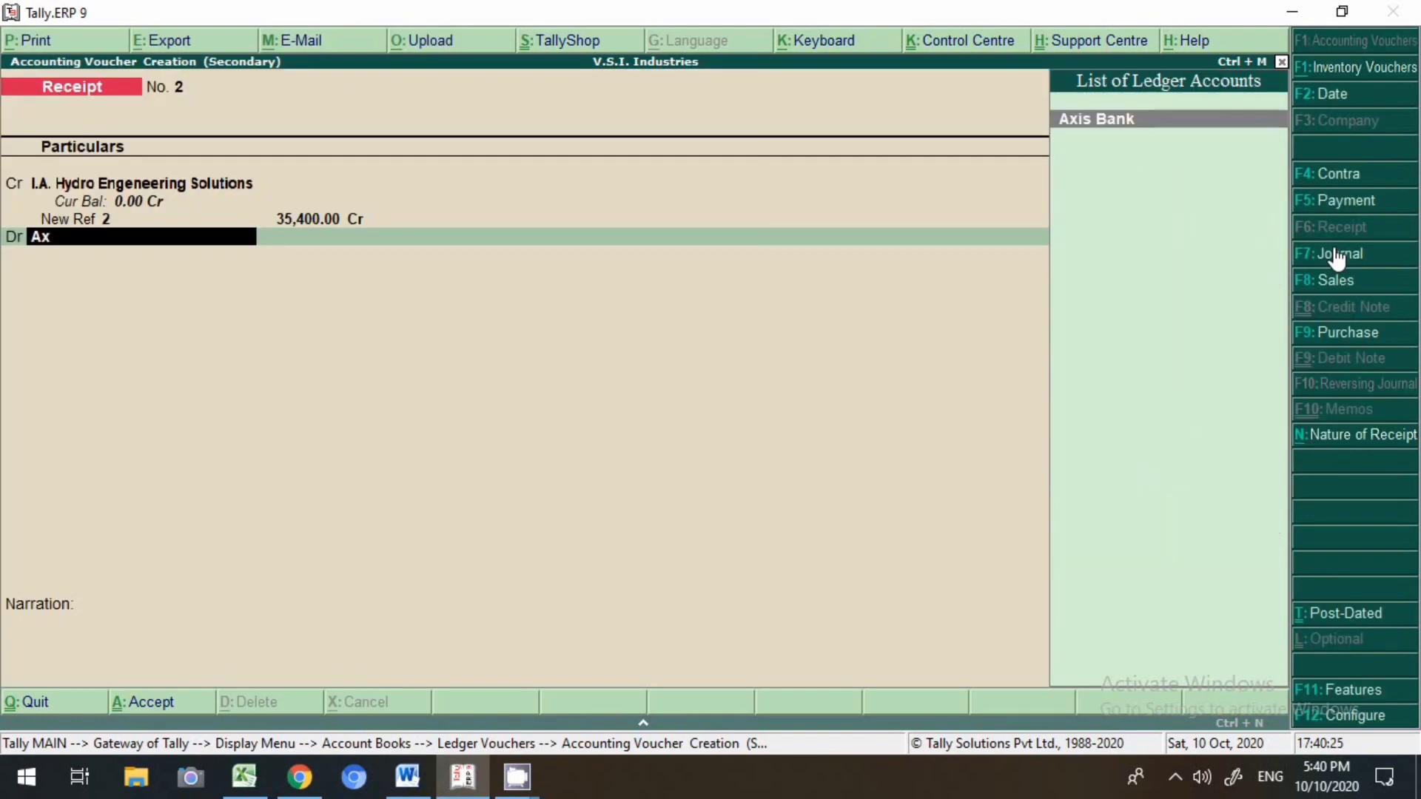
pyautogui.press('Return')
pyautogui.press('Return')
pyautogui.press('Return')
pyautogui.press('Return')
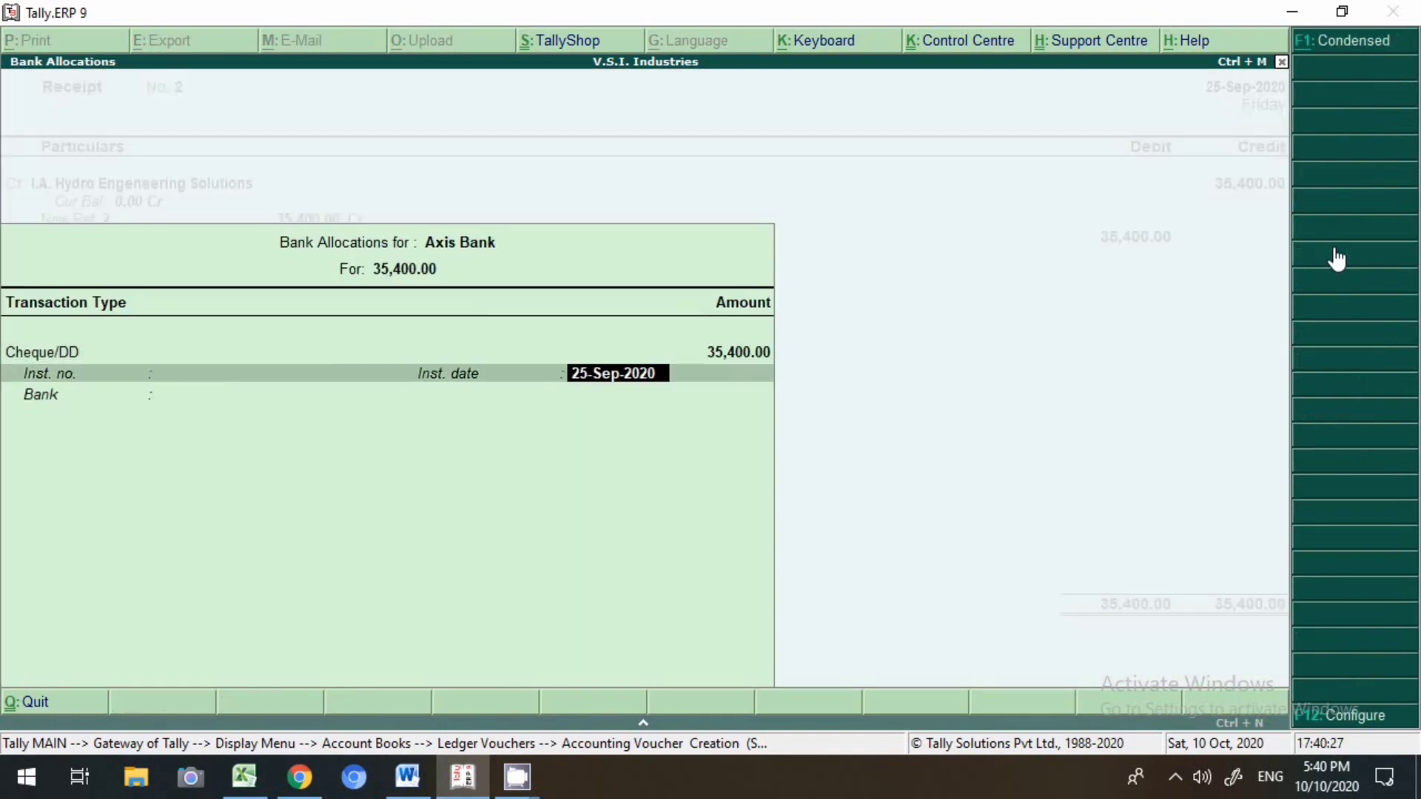
pyautogui.press('Return')
pyautogui.press('Return')
pyautogui.press('Return')
pyautogui.press('Escape')
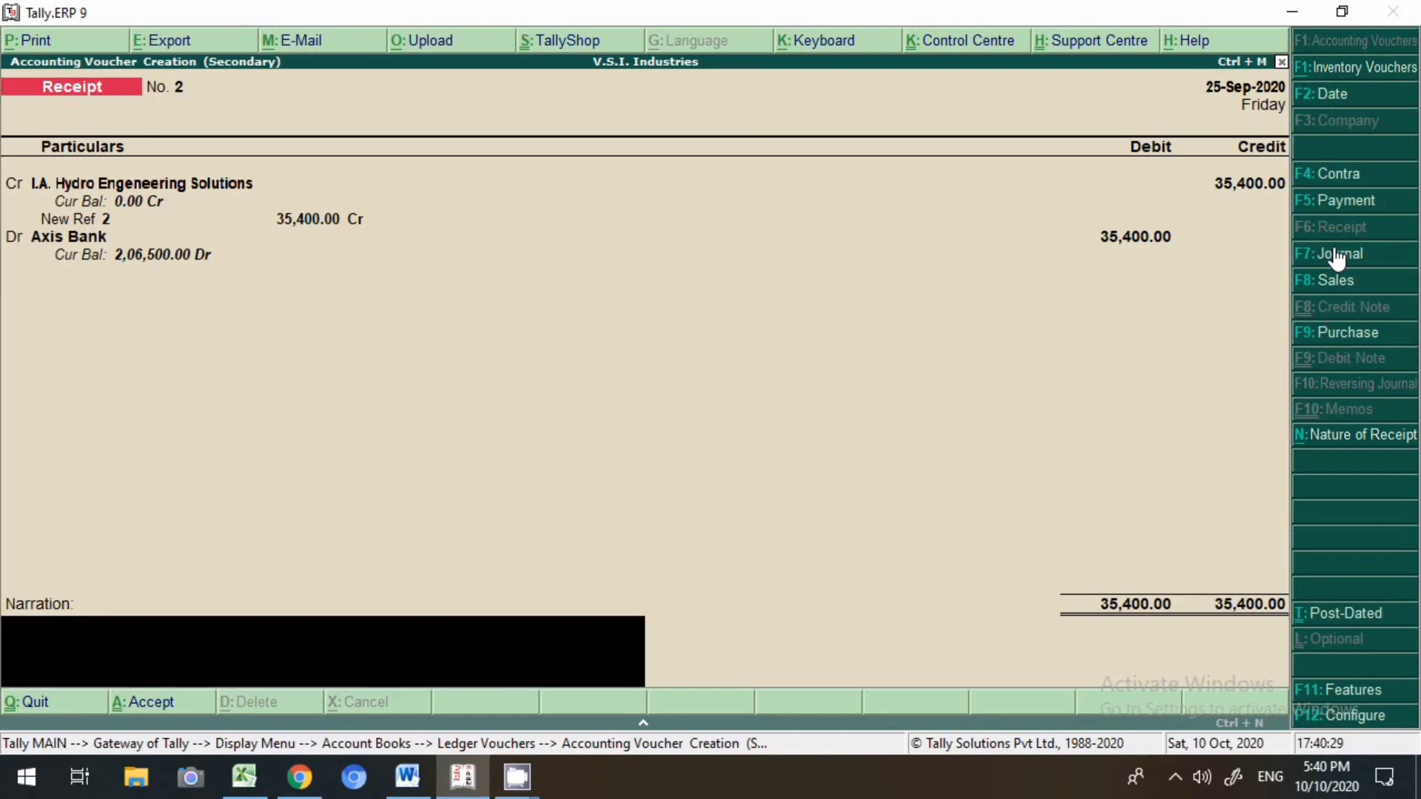
# - Enter a narration about the payment received and save the receipt voucher
pyautogui.write('imp')
pyautogui.write('received')
pyautogui.press('Return')
pyautogui.press('Return')
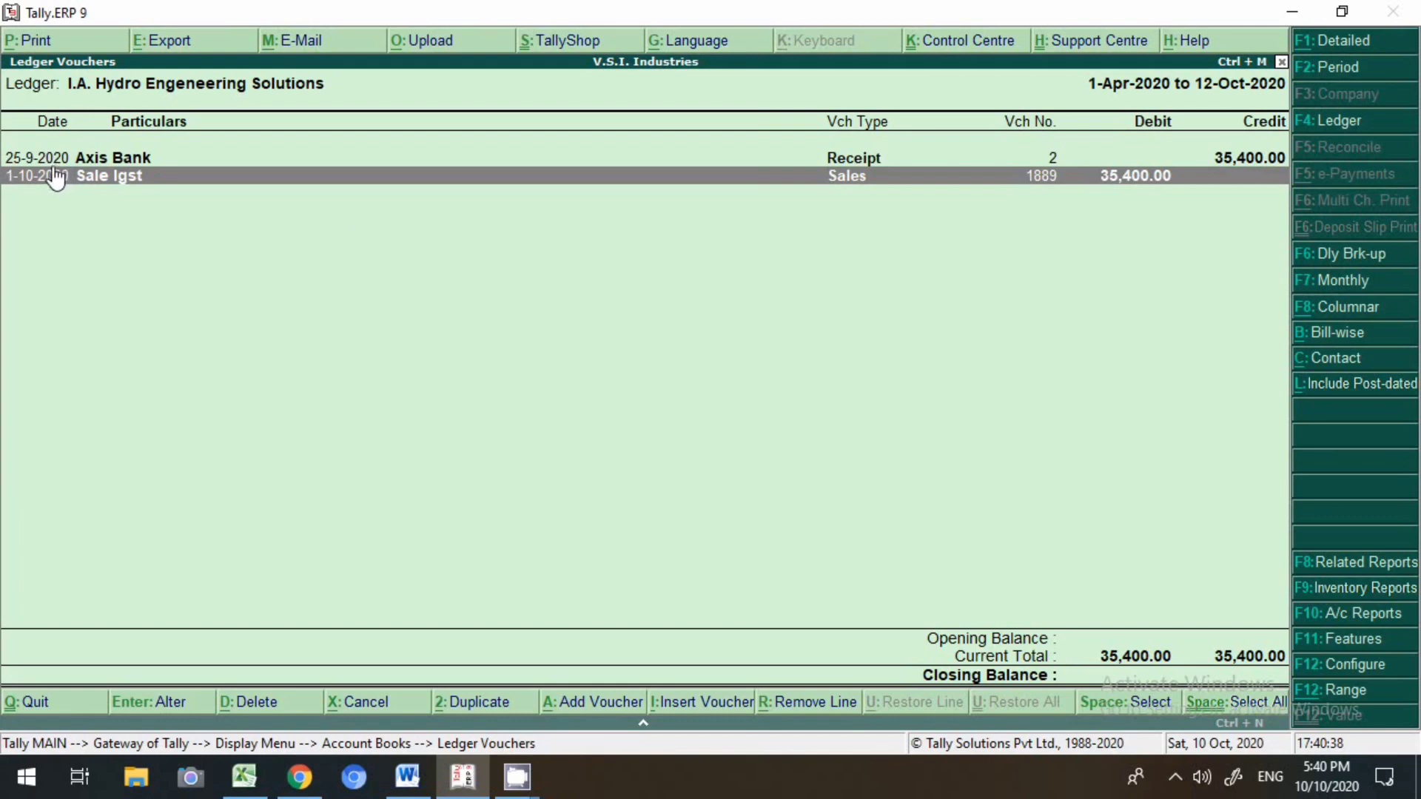
# - Open sales voucher 1889 and change its bill-wise allocation to Agst Ref, adjusting 35,400 against pending bill 2
pyautogui.press('Return')
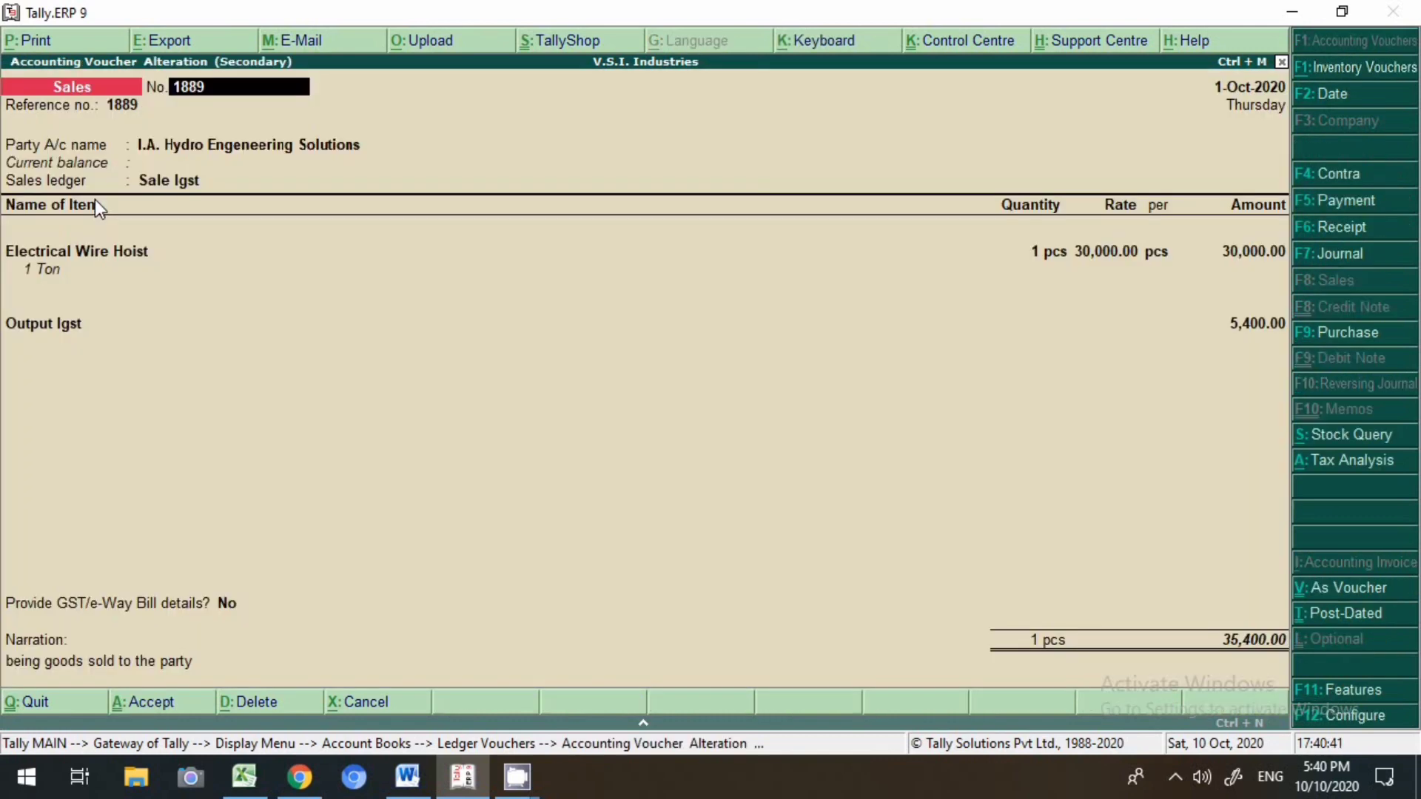
pyautogui.click(1258, 641)
pyautogui.press('Return')
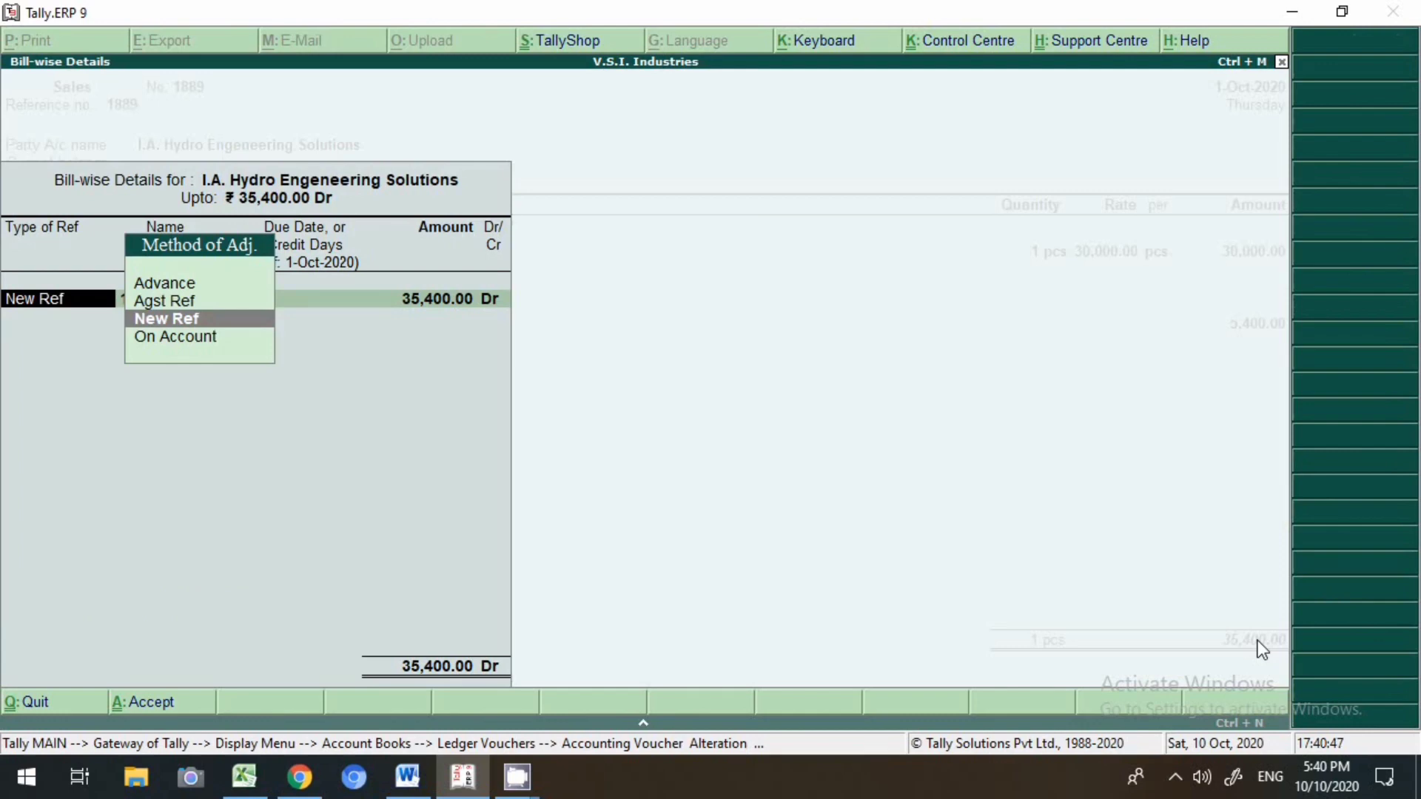
pyautogui.press('Up')
pyautogui.press('Return')
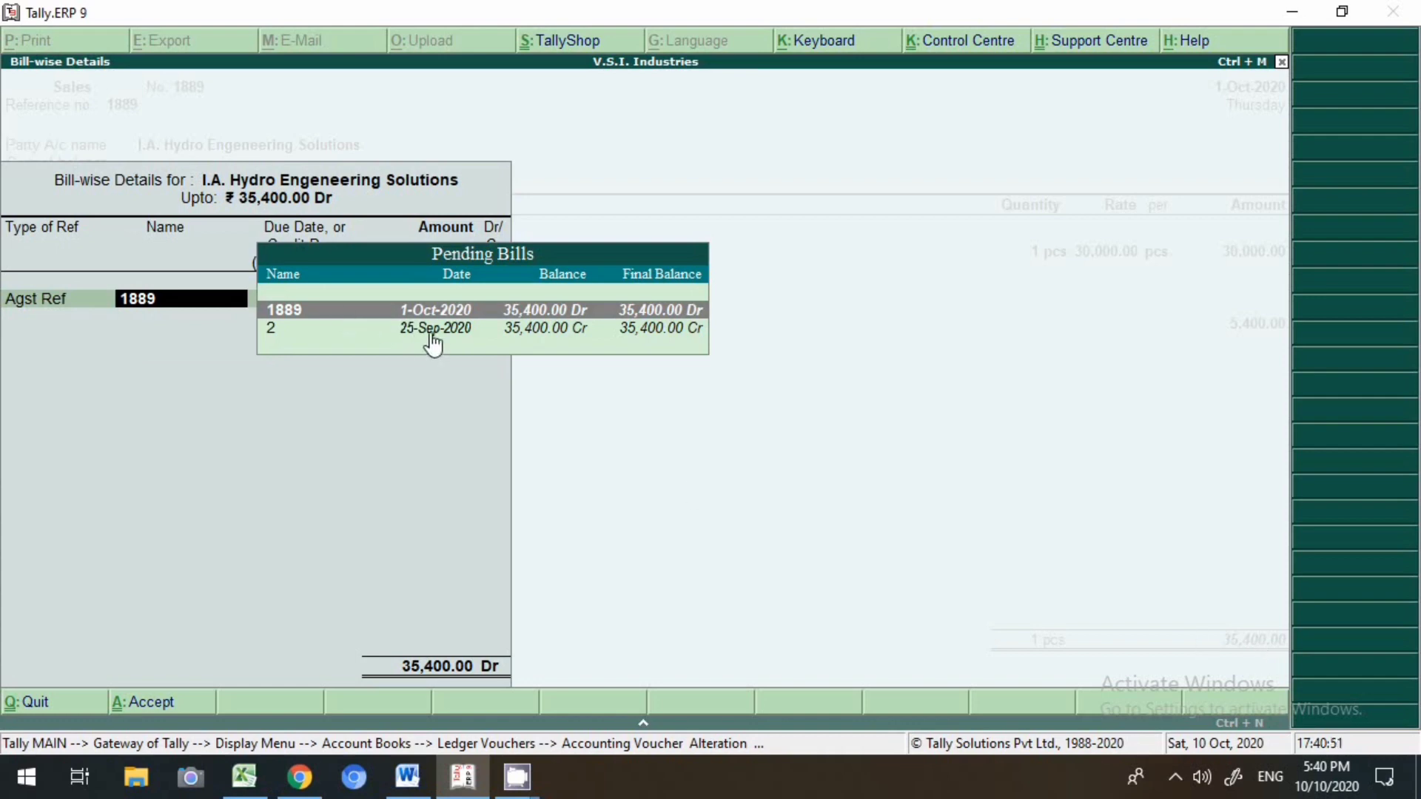
pyautogui.click(697, 332)
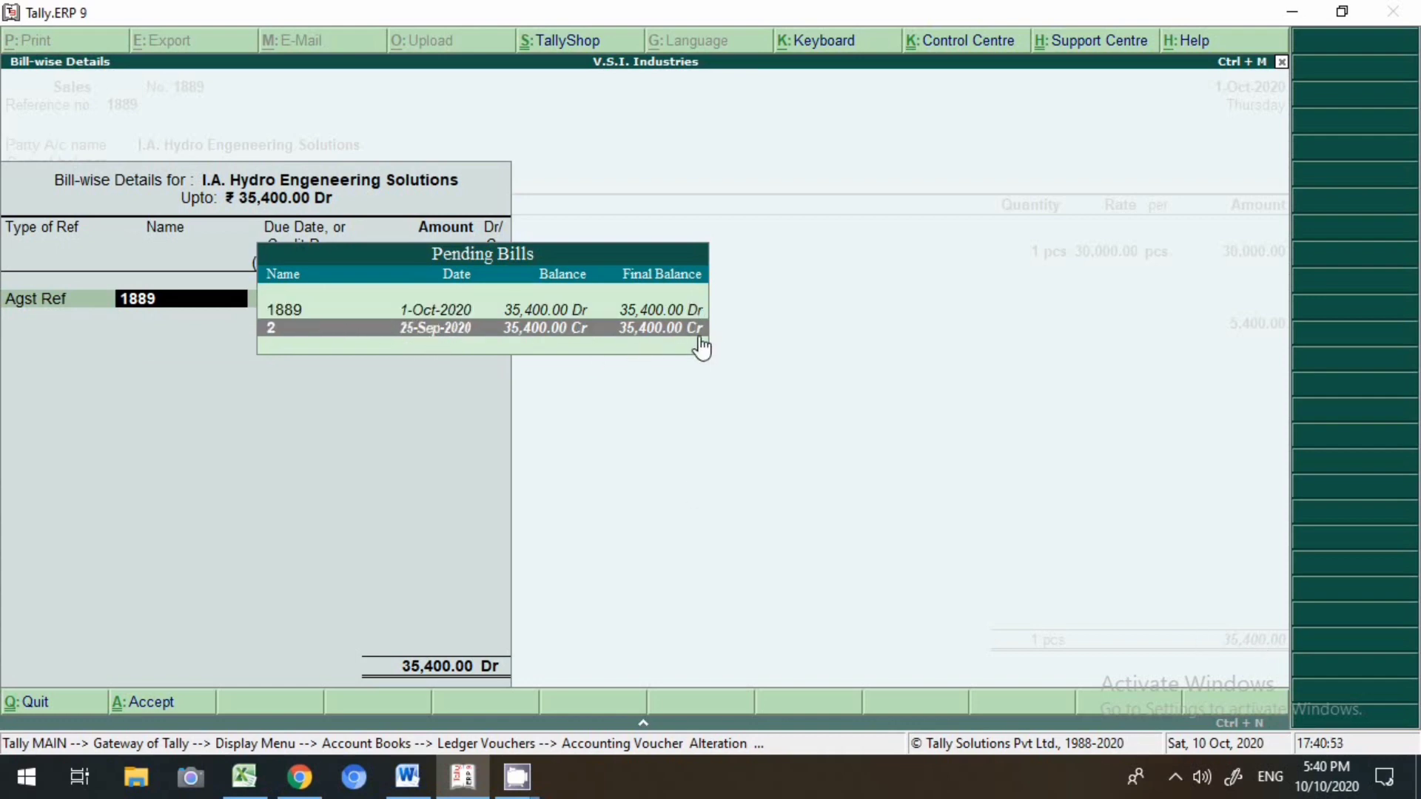
pyautogui.press('Return')
pyautogui.press('Return')
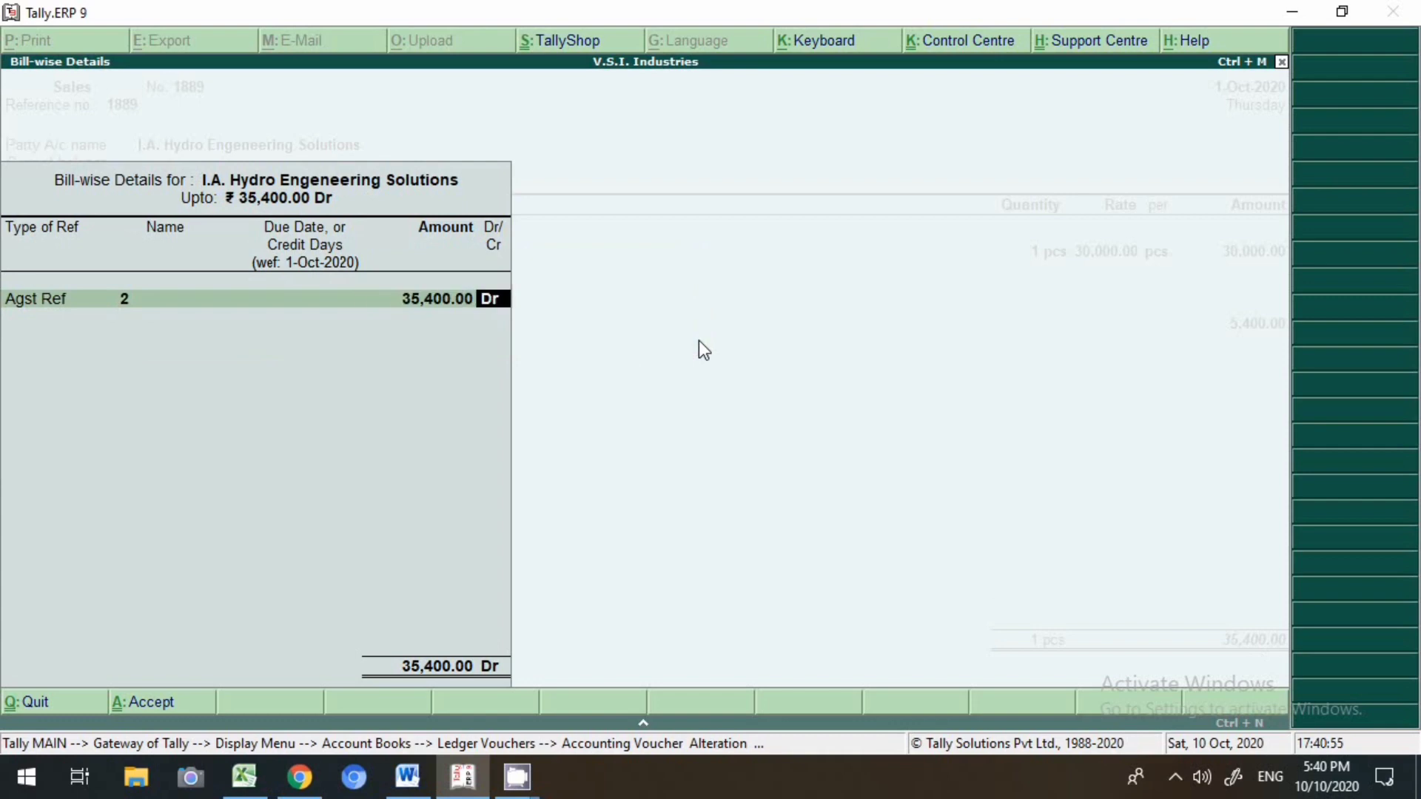
pyautogui.press('Return')
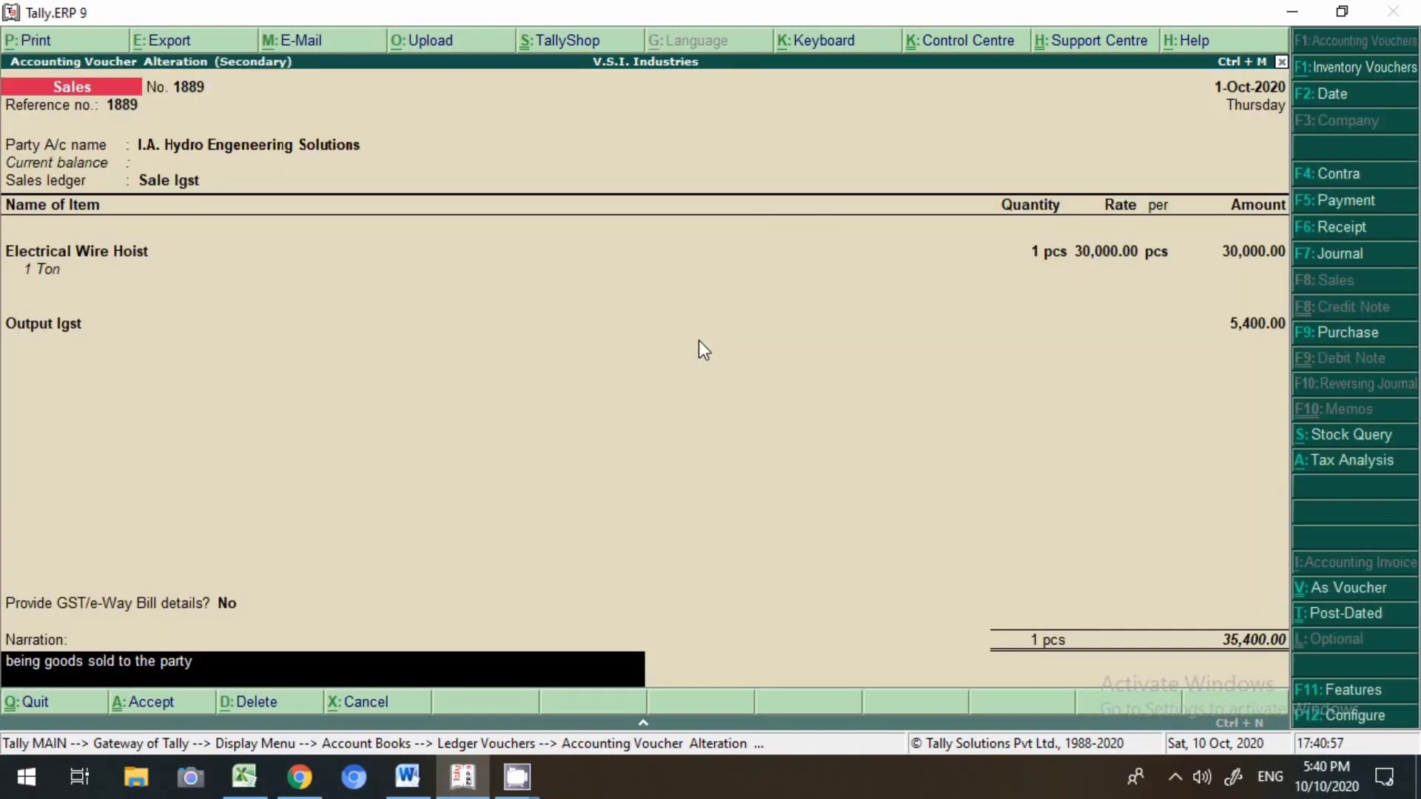
# - Accept the altered sales voucher 1889, keeping its narration, and skip printing the invoice
pyautogui.press('Return')
pyautogui.press('Return')
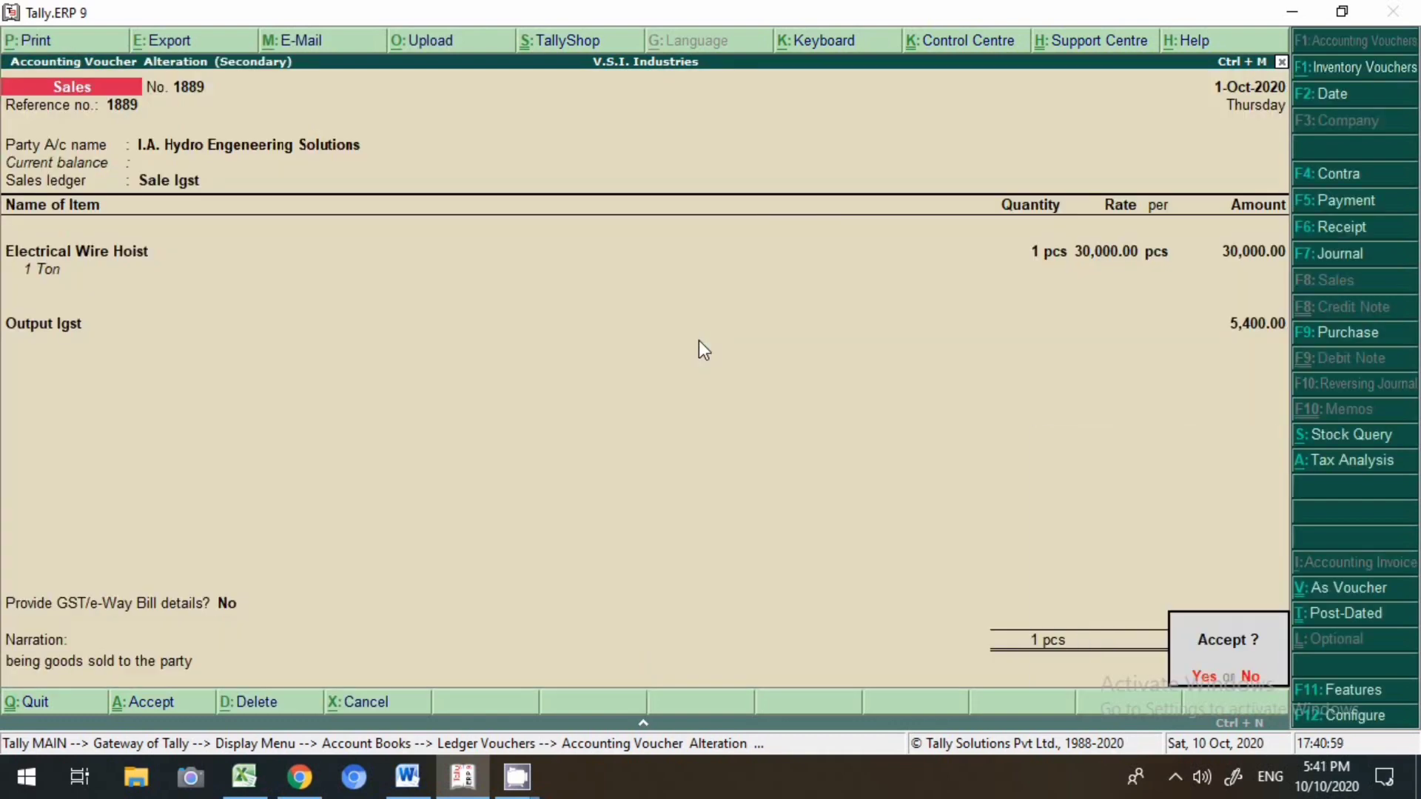
pyautogui.press('Return')
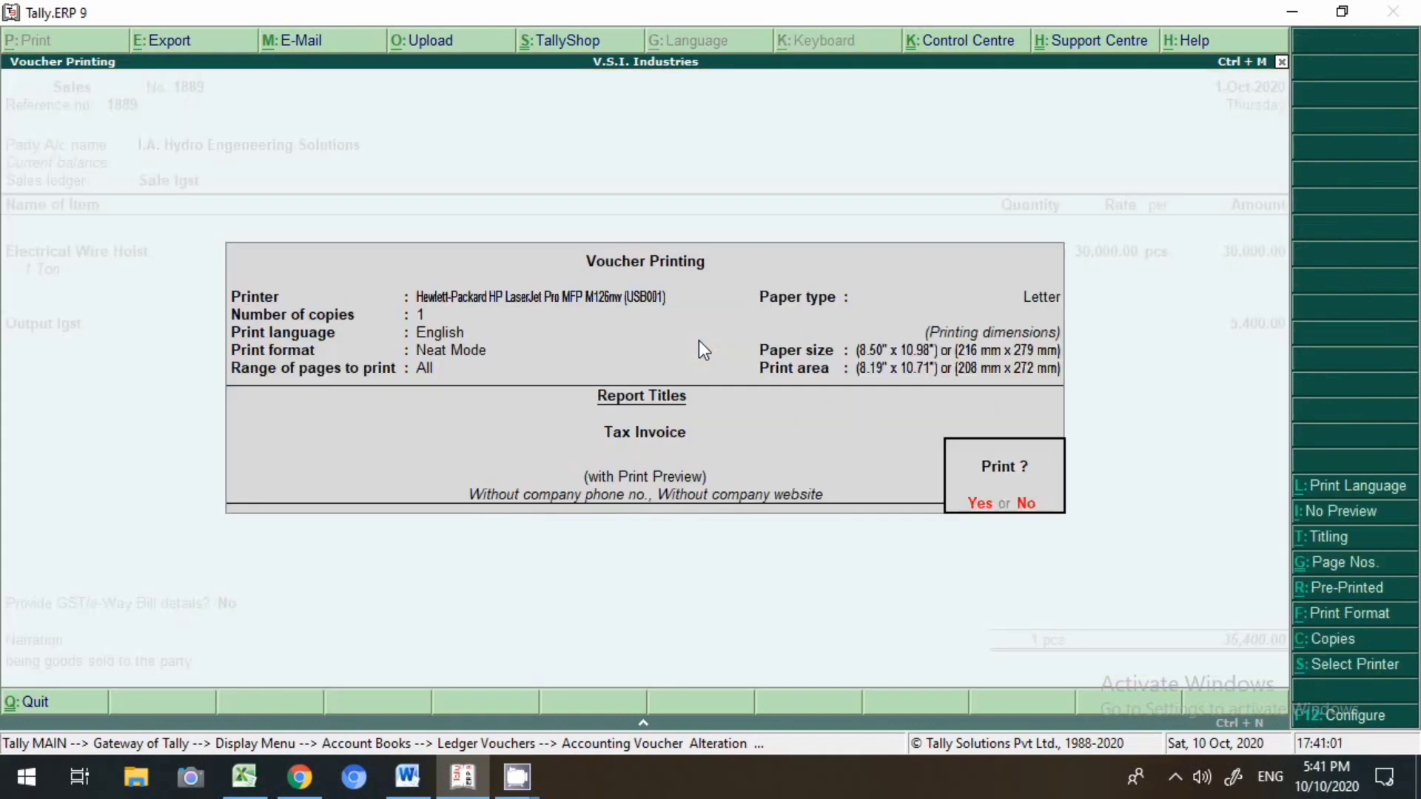
pyautogui.press('Escape')
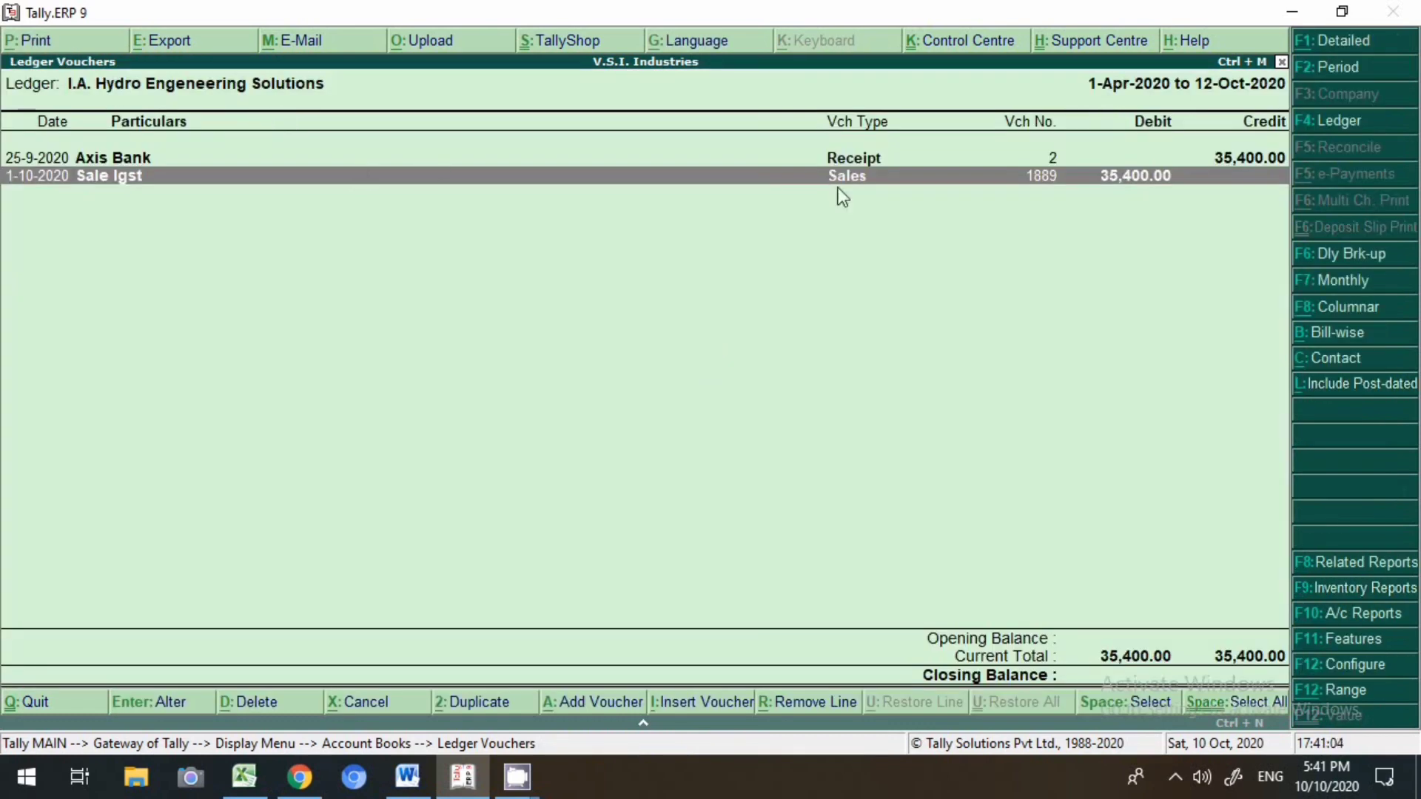
# - Check the bill-wise report for I.A. Hydro Engeneering Solutions, and return to the ledger selection
pyautogui.click(1340, 334)
pyautogui.press('Escape')
pyautogui.press('Escape')
pyautogui.press('BackSpace')
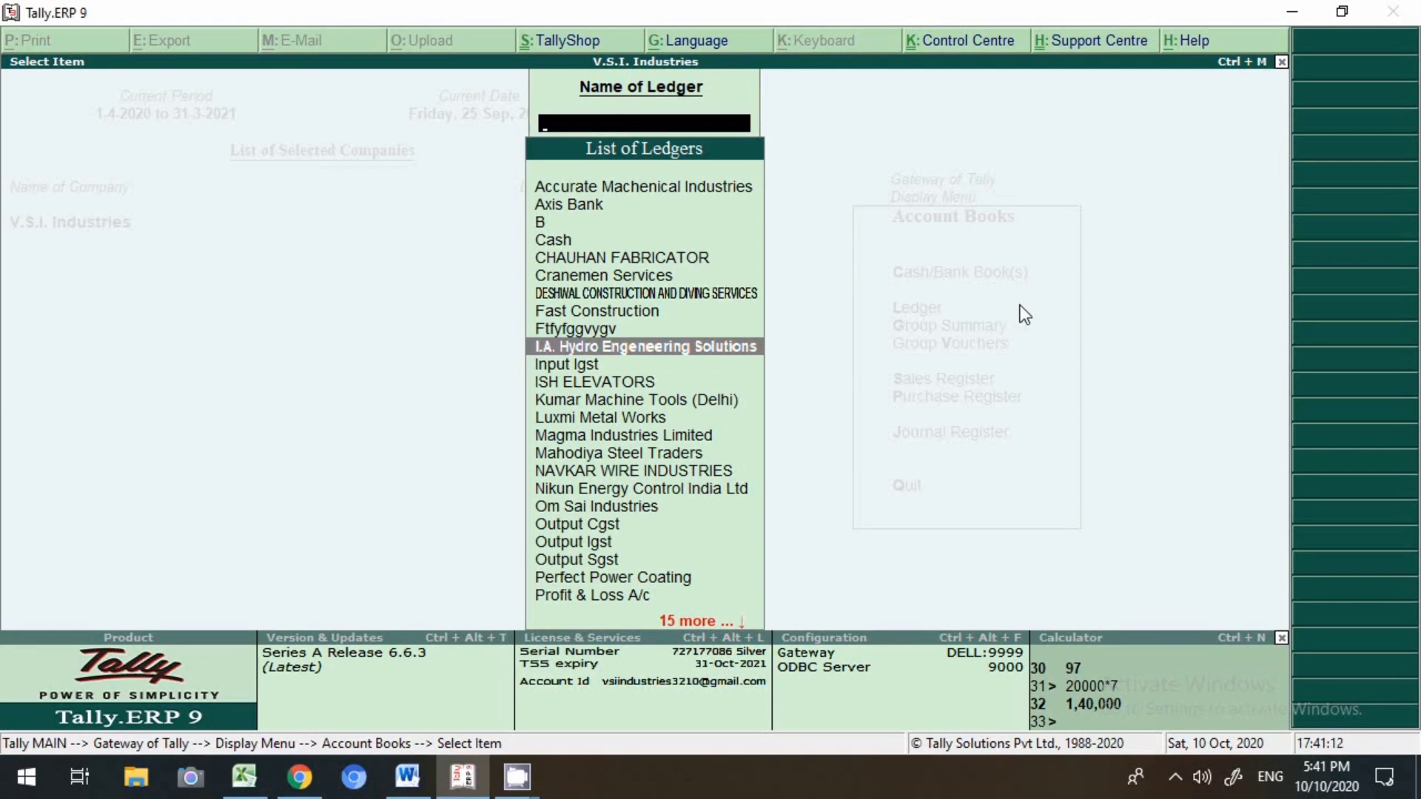
# - Check the sales list in Microsoft Word, and open the SABY Engeneering ledger in Tally
pyautogui.click(428, 778)
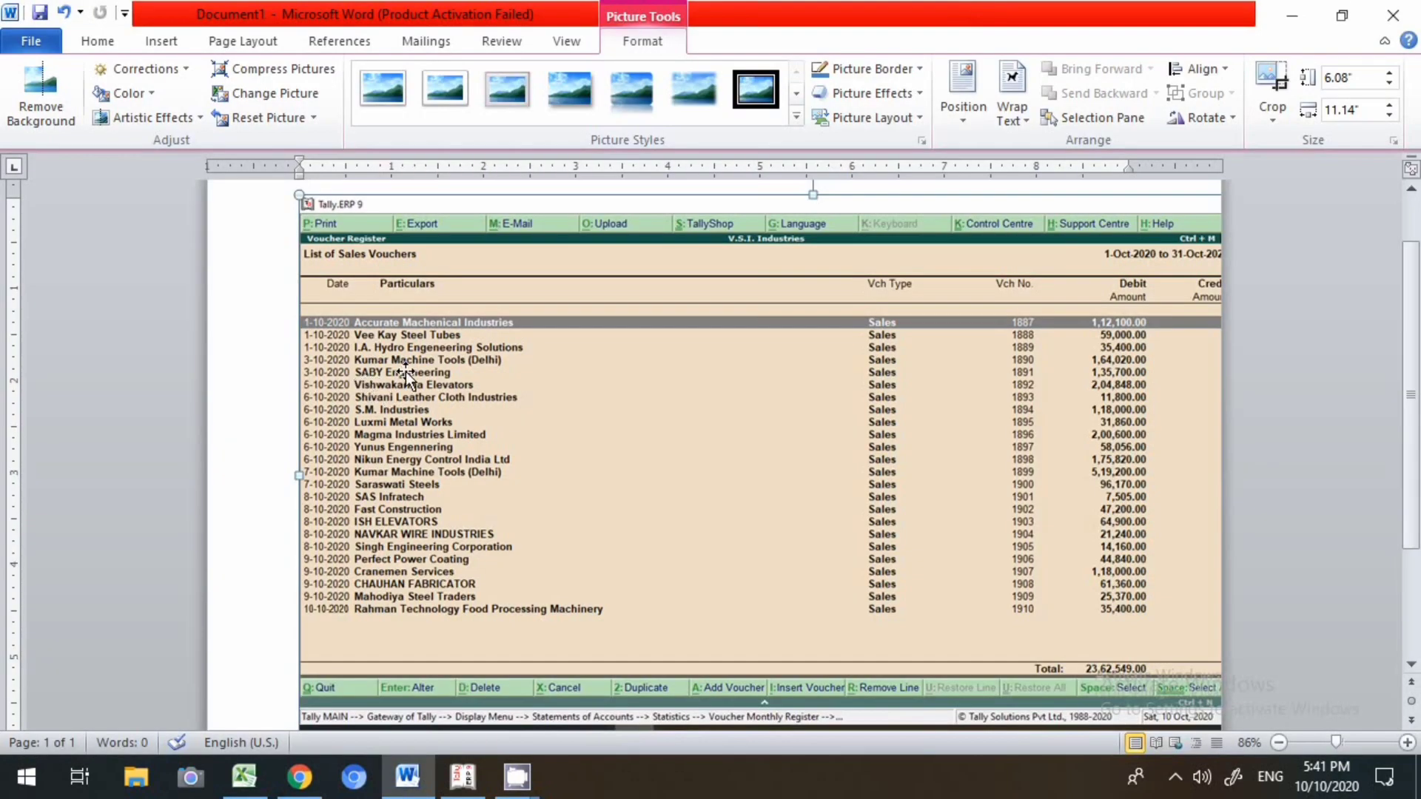
pyautogui.moveTo(444, 791)
pyautogui.click(462, 777)
pyautogui.write('Saby')
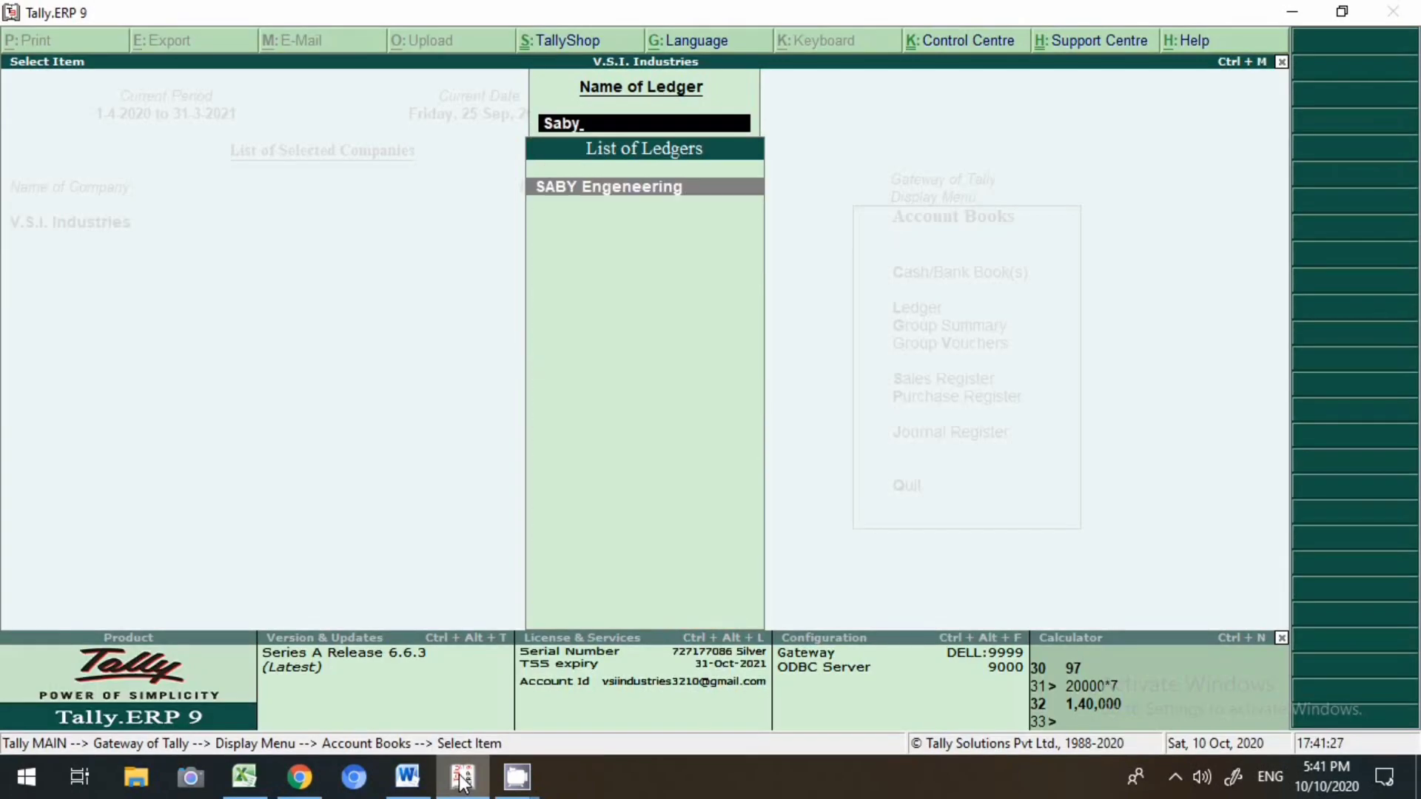
pyautogui.press('Return')
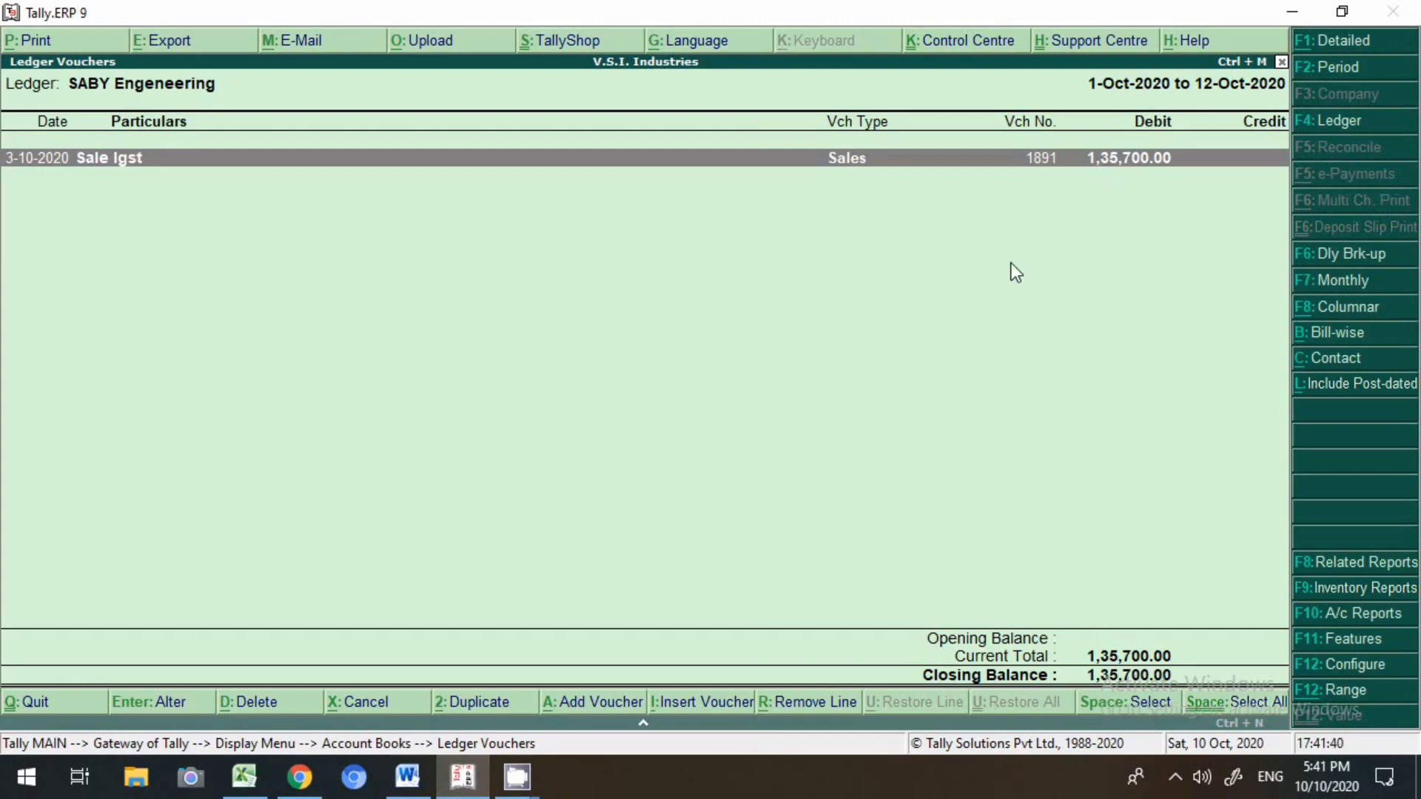
# - Add a voucher from the ledger, change its type to Receipt, and date it 3-Oct-2020
pyautogui.hotkey('alt', 'a')
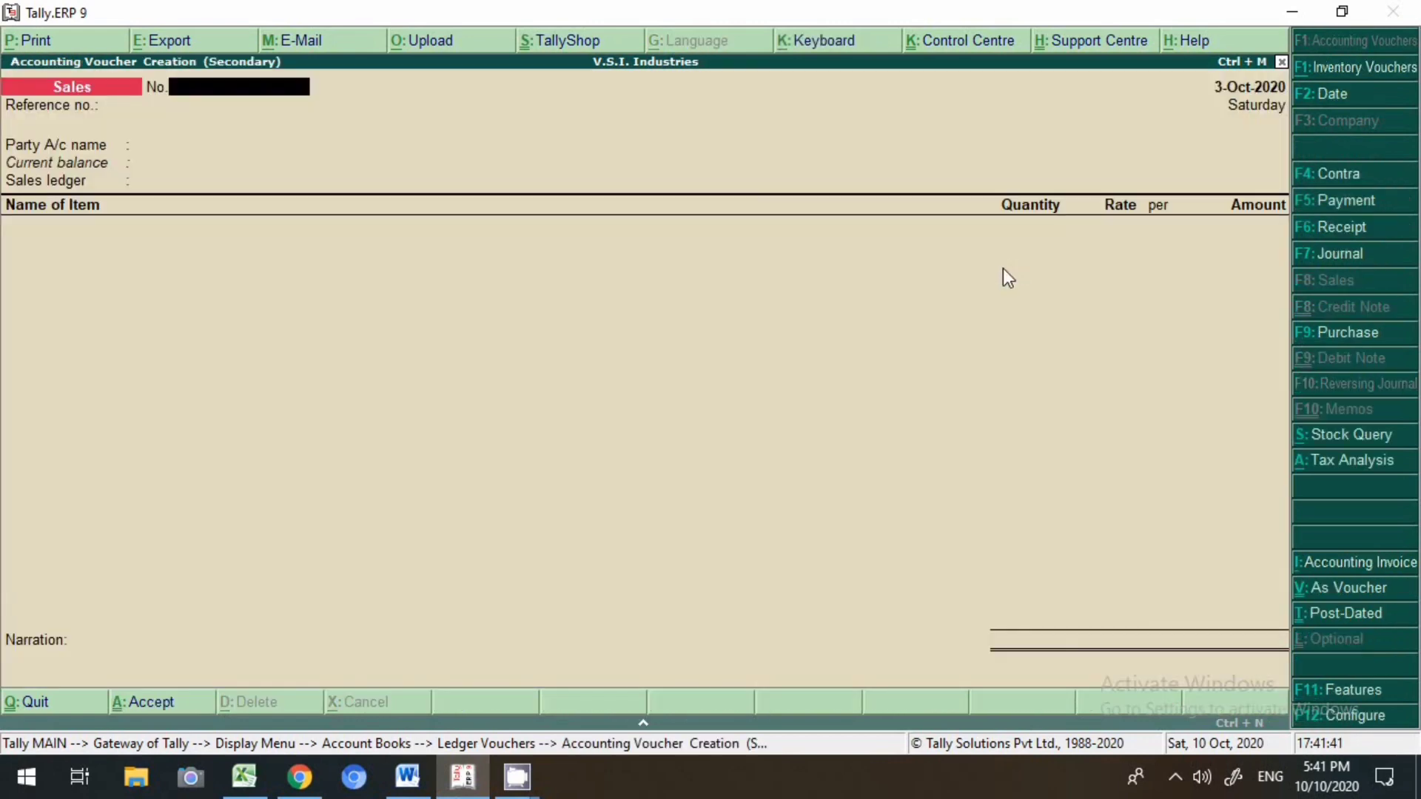
pyautogui.click(1364, 229)
pyautogui.press('F2')
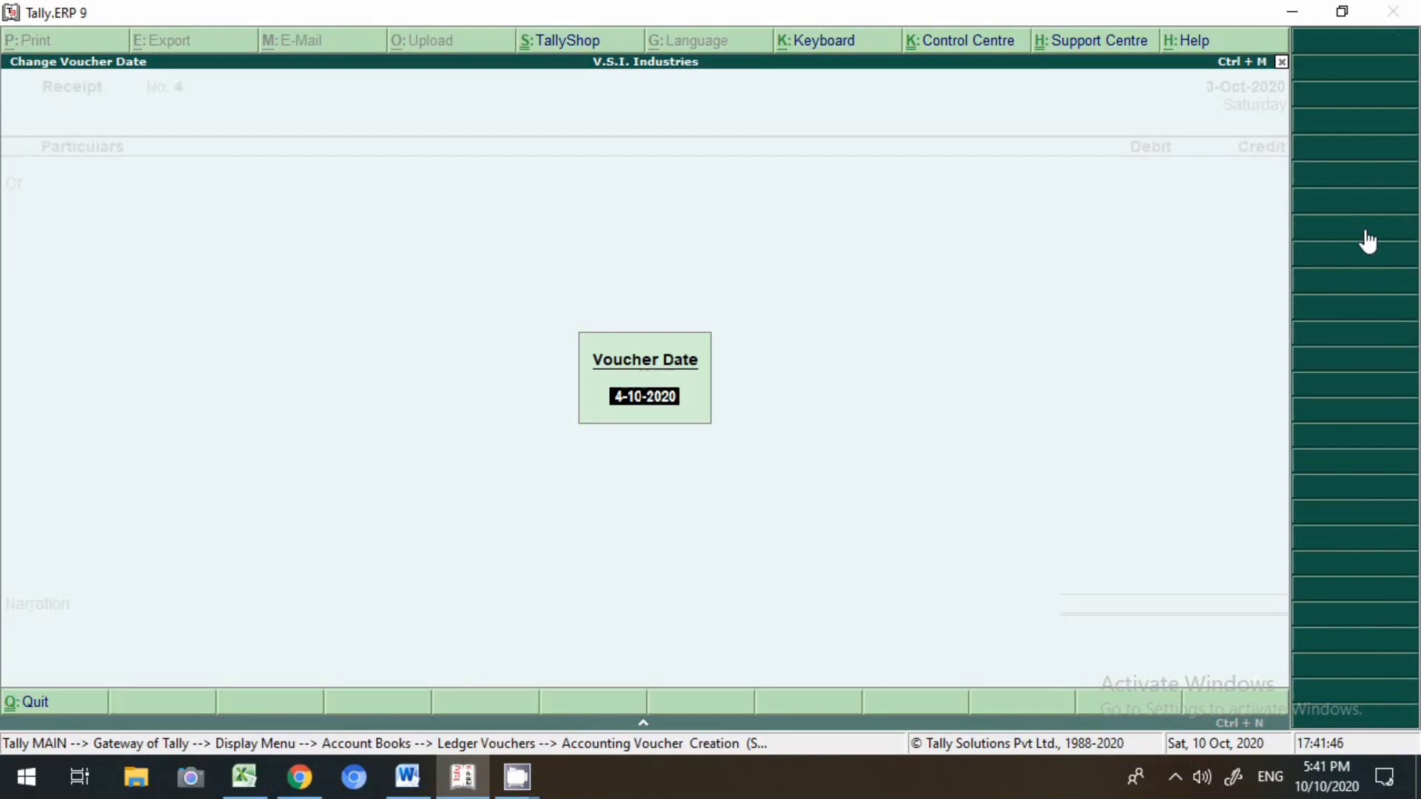
pyautogui.write('3-10')
pyautogui.press('Return')
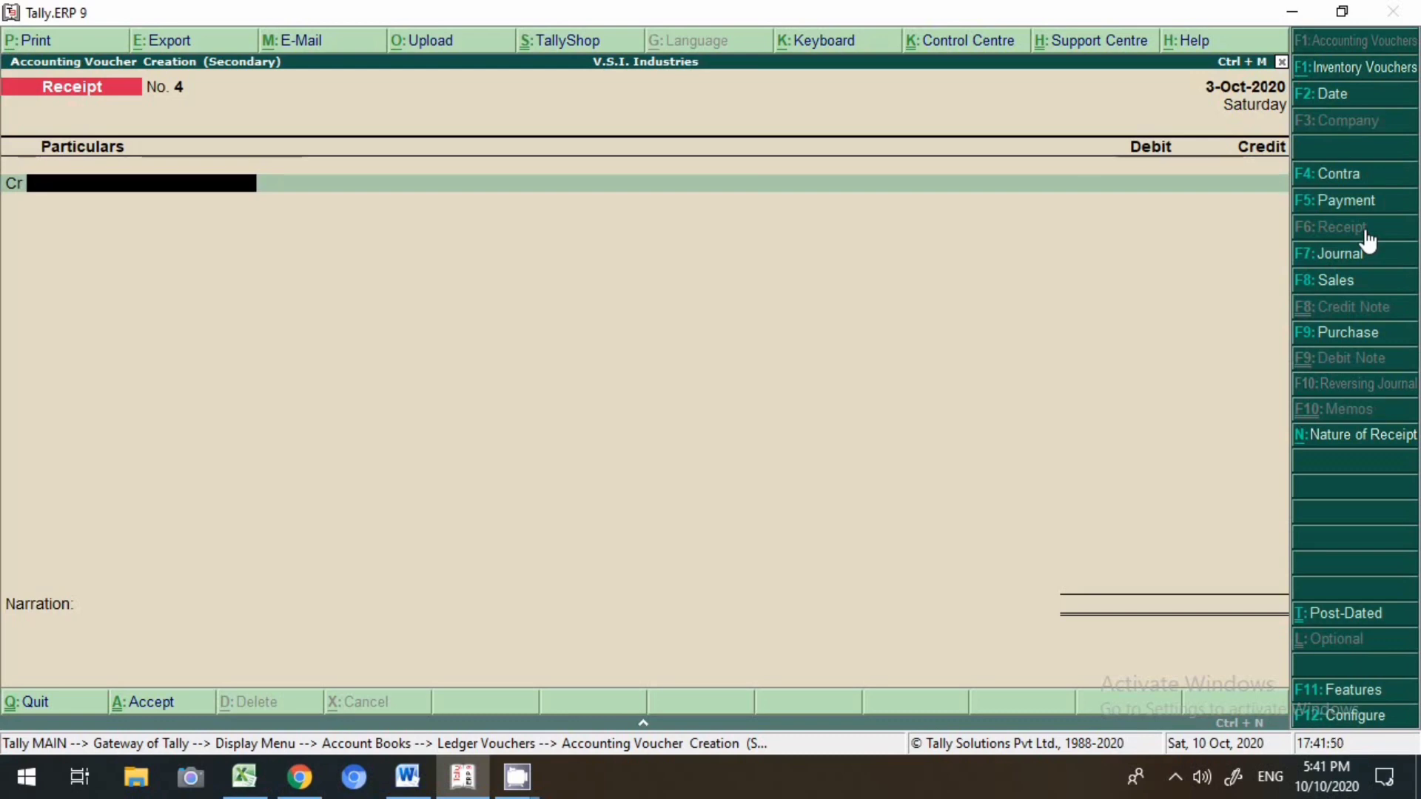
# - Recheck the sales list in Microsoft Word, and select SABY Engeneering as the credited ledger in Tally's receipt voucher
pyautogui.click(420, 783)
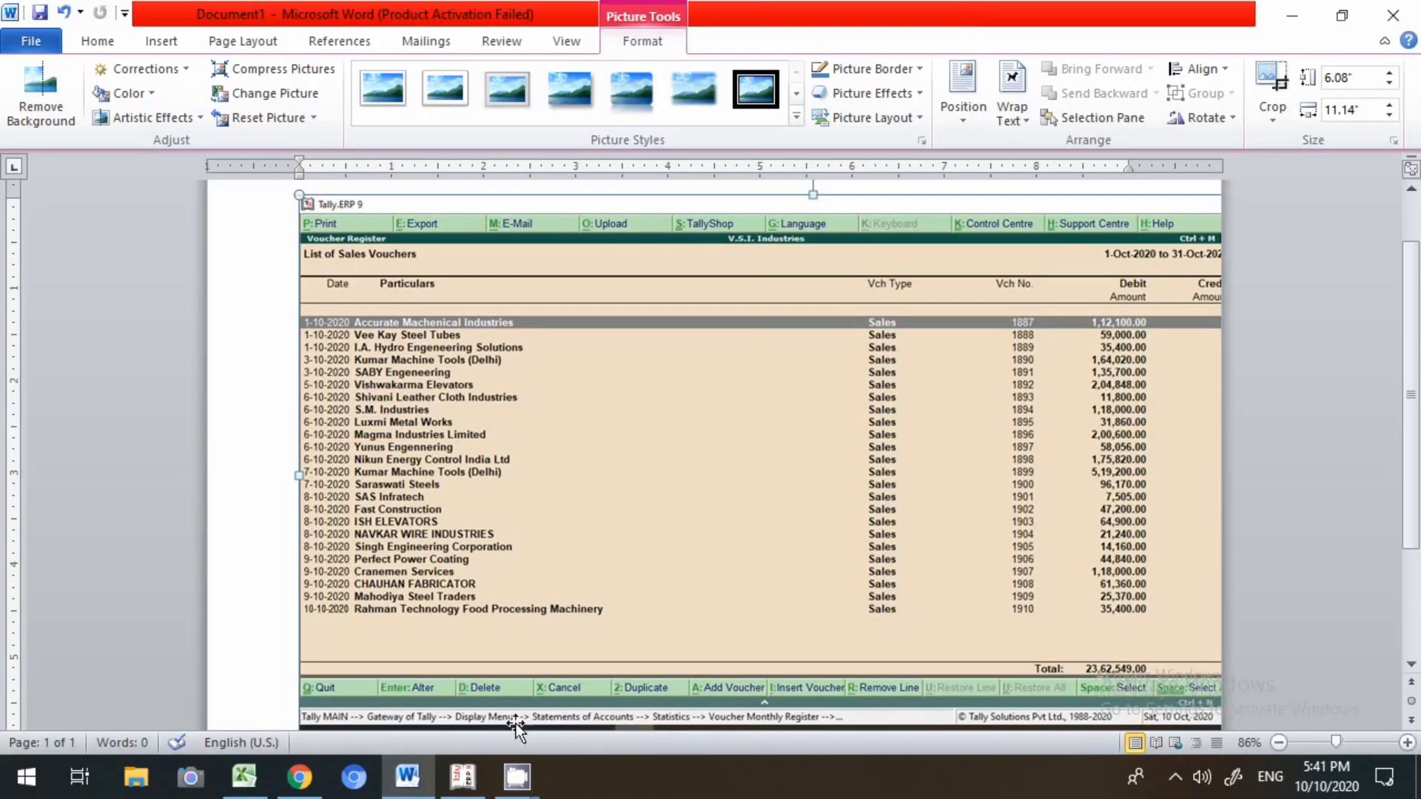
pyautogui.click(462, 777)
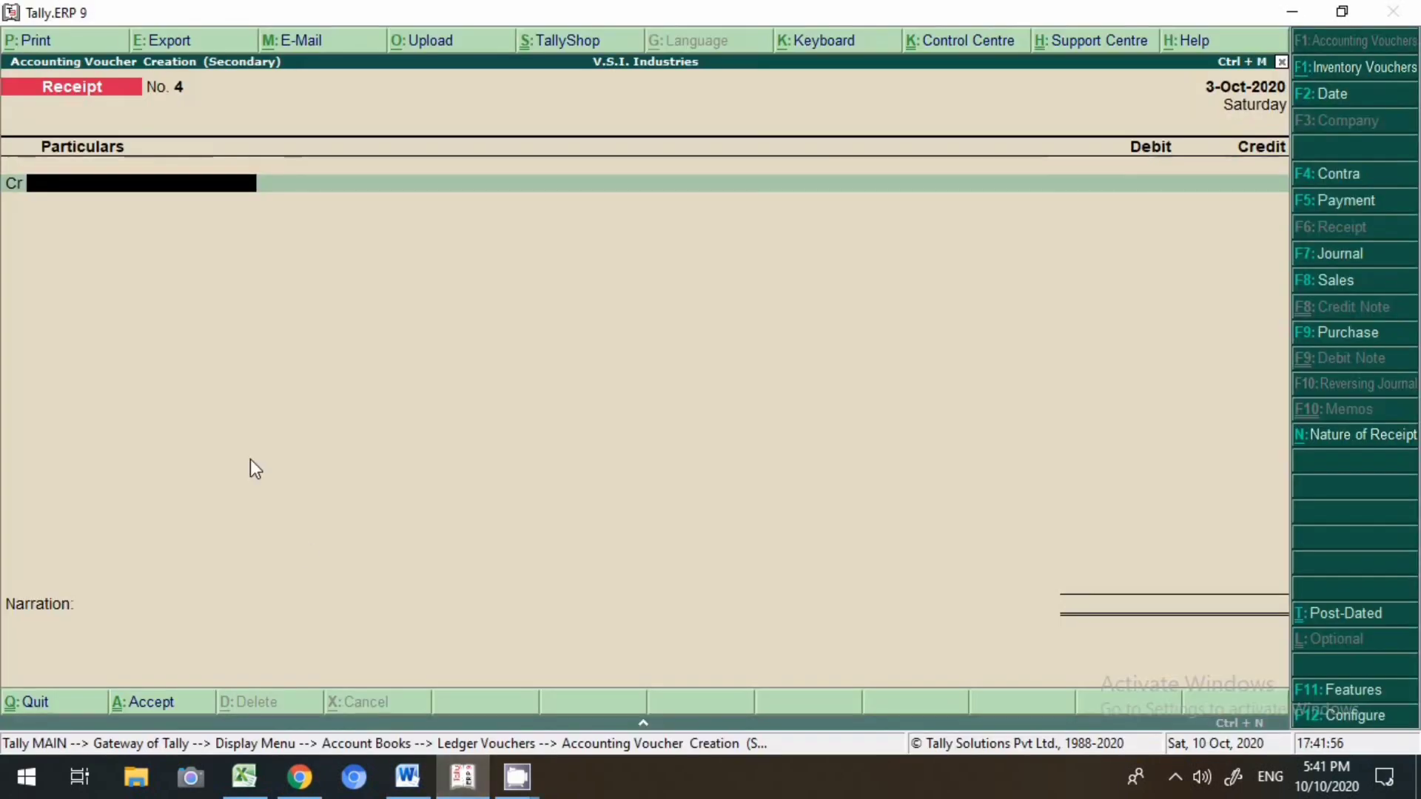
pyautogui.write('Sab')
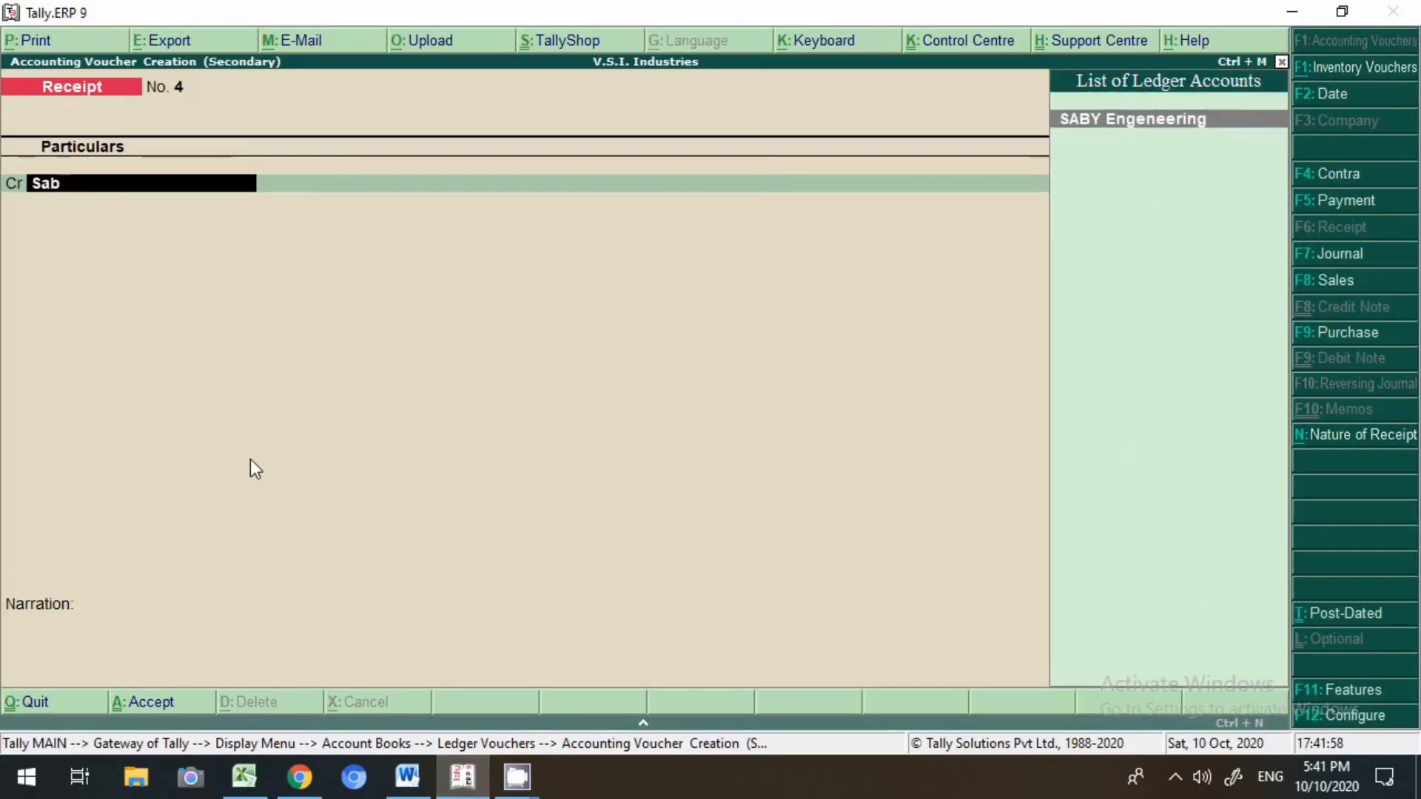
pyautogui.press('Return')
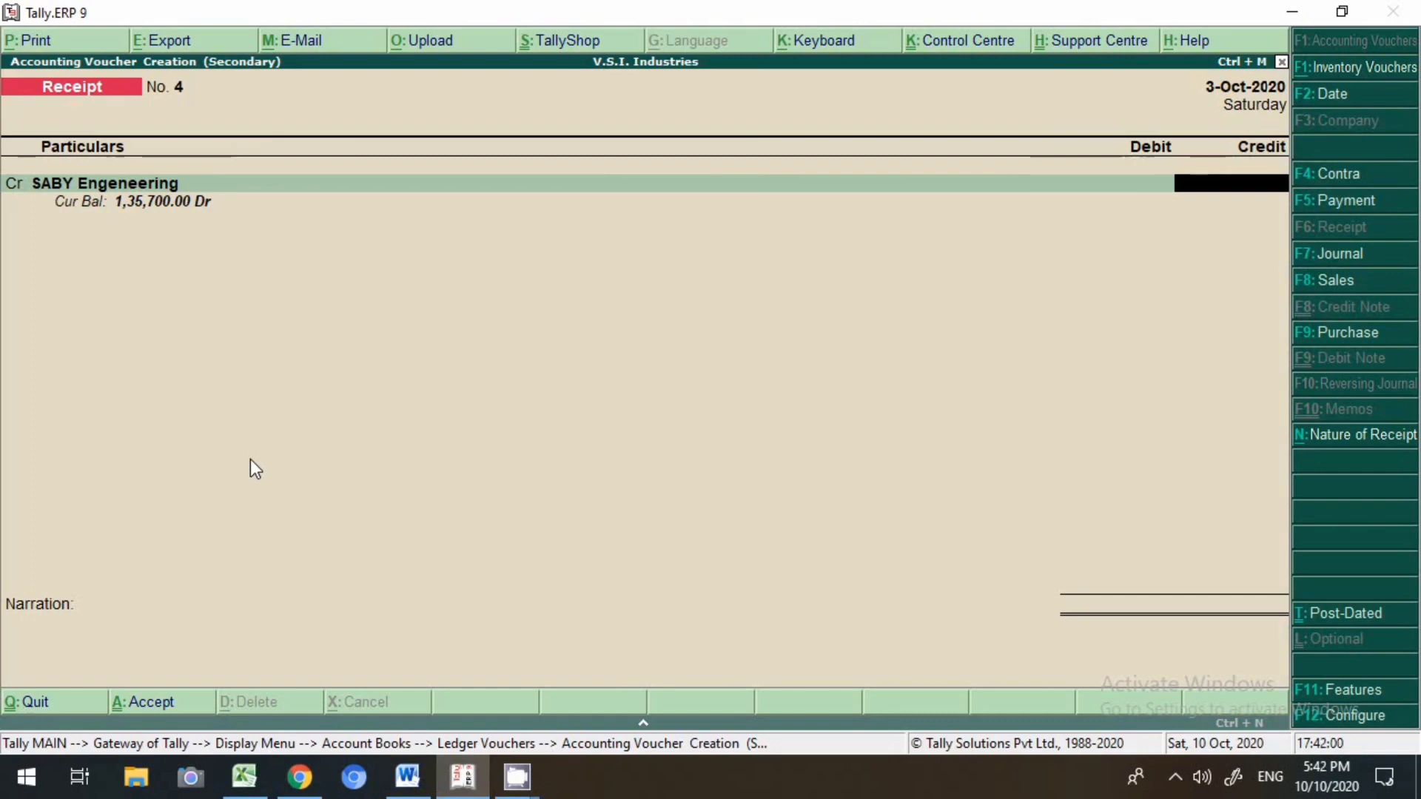
pyautogui.write('5,7')
pyautogui.write('00')
pyautogui.press('Return')
pyautogui.press('Escape')
# - Set the SABY Engeneering credit amount to 55,700 and choose New Ref as the bill-wise adjustment method
pyautogui.write('55,700')
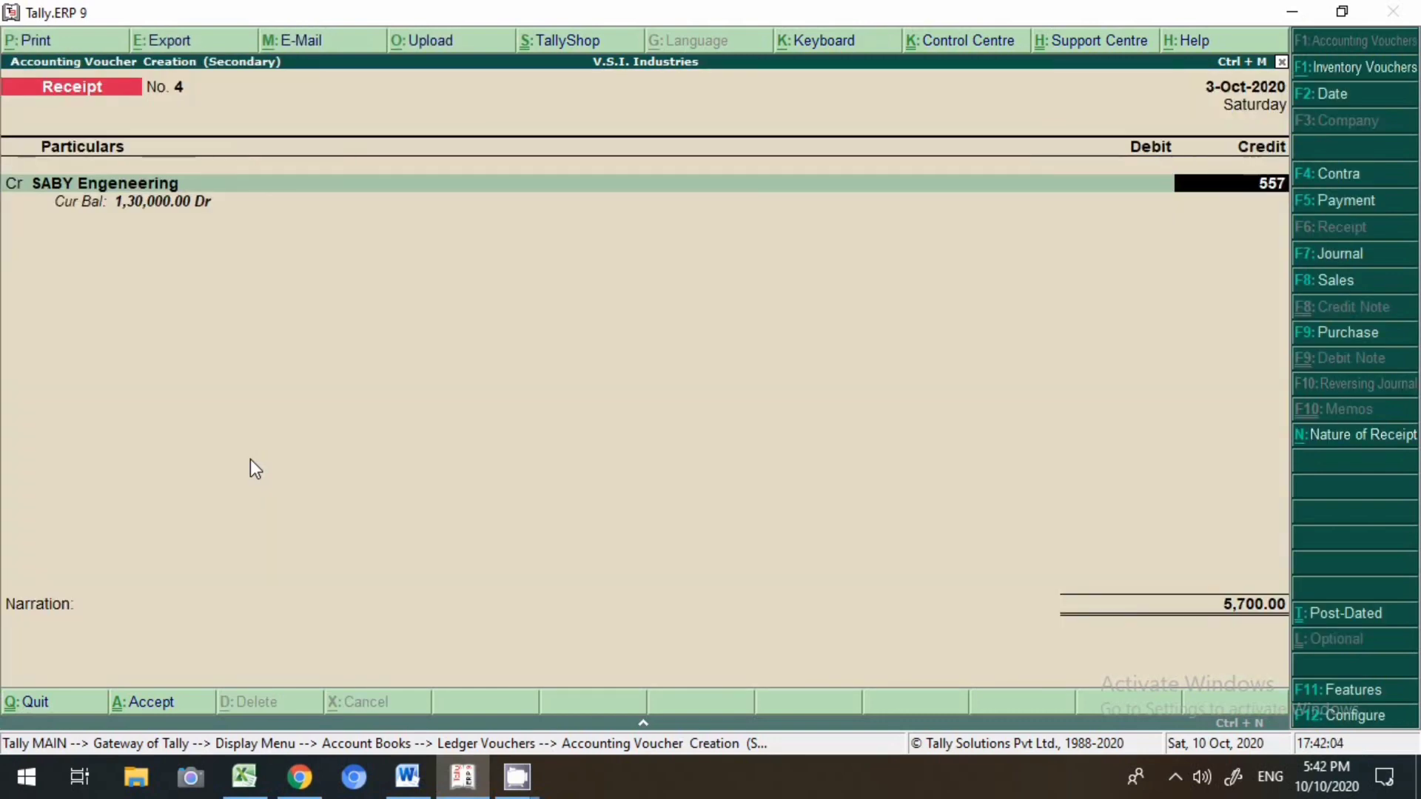
pyautogui.press('Return')
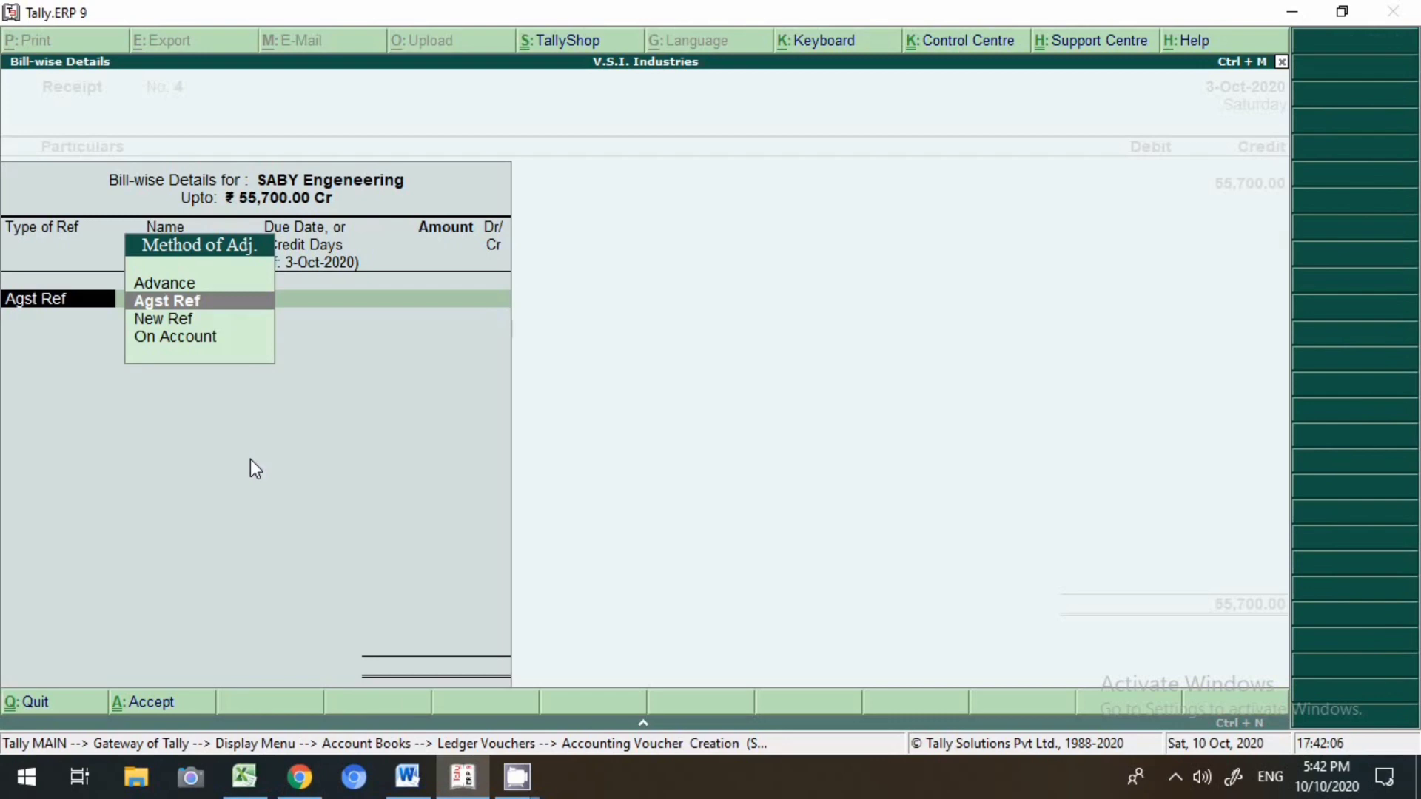
pyautogui.press('Down')
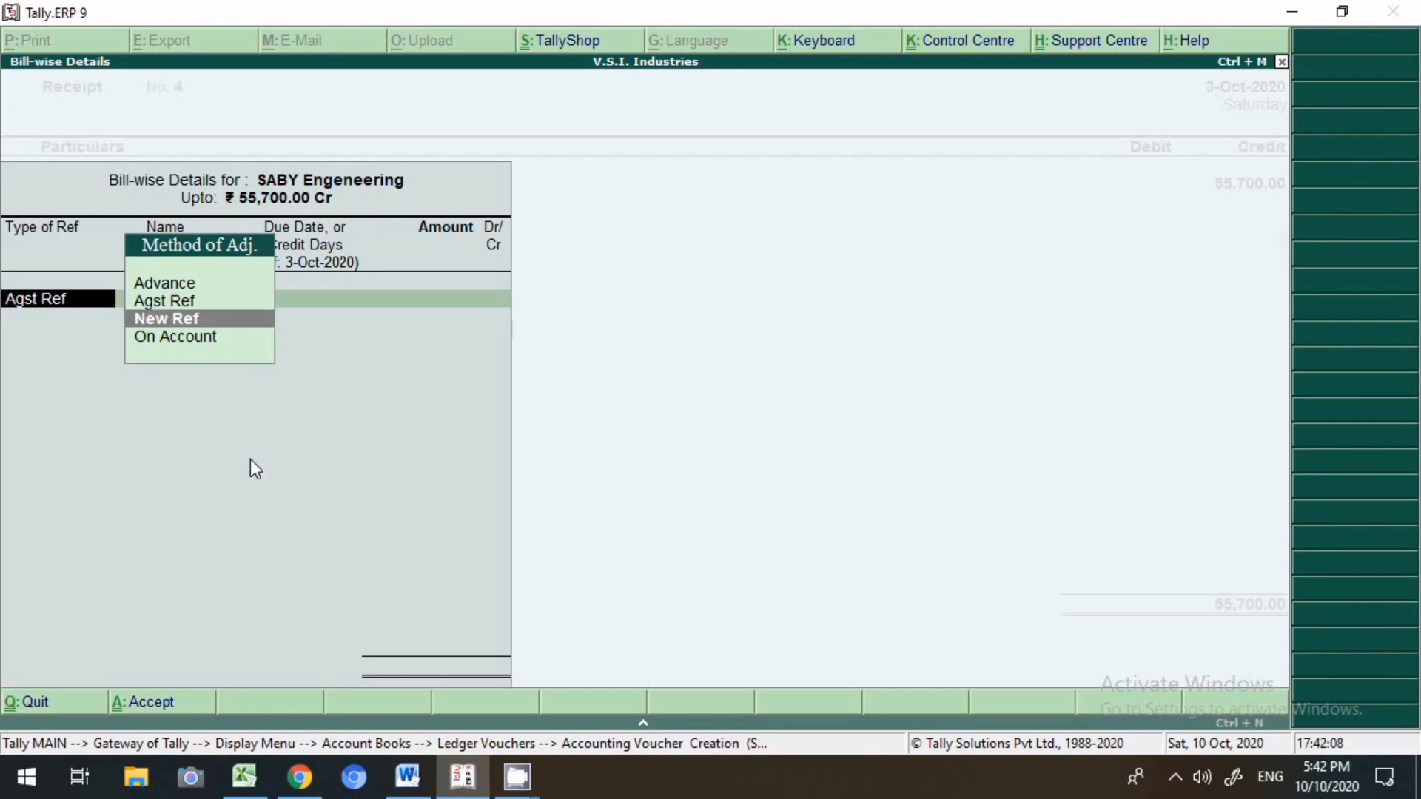
# - Allocate the 55,700 receipt from SABY Engeneering as Agst Ref to pending bill 1891
pyautogui.press('Up')
pyautogui.press('Return')
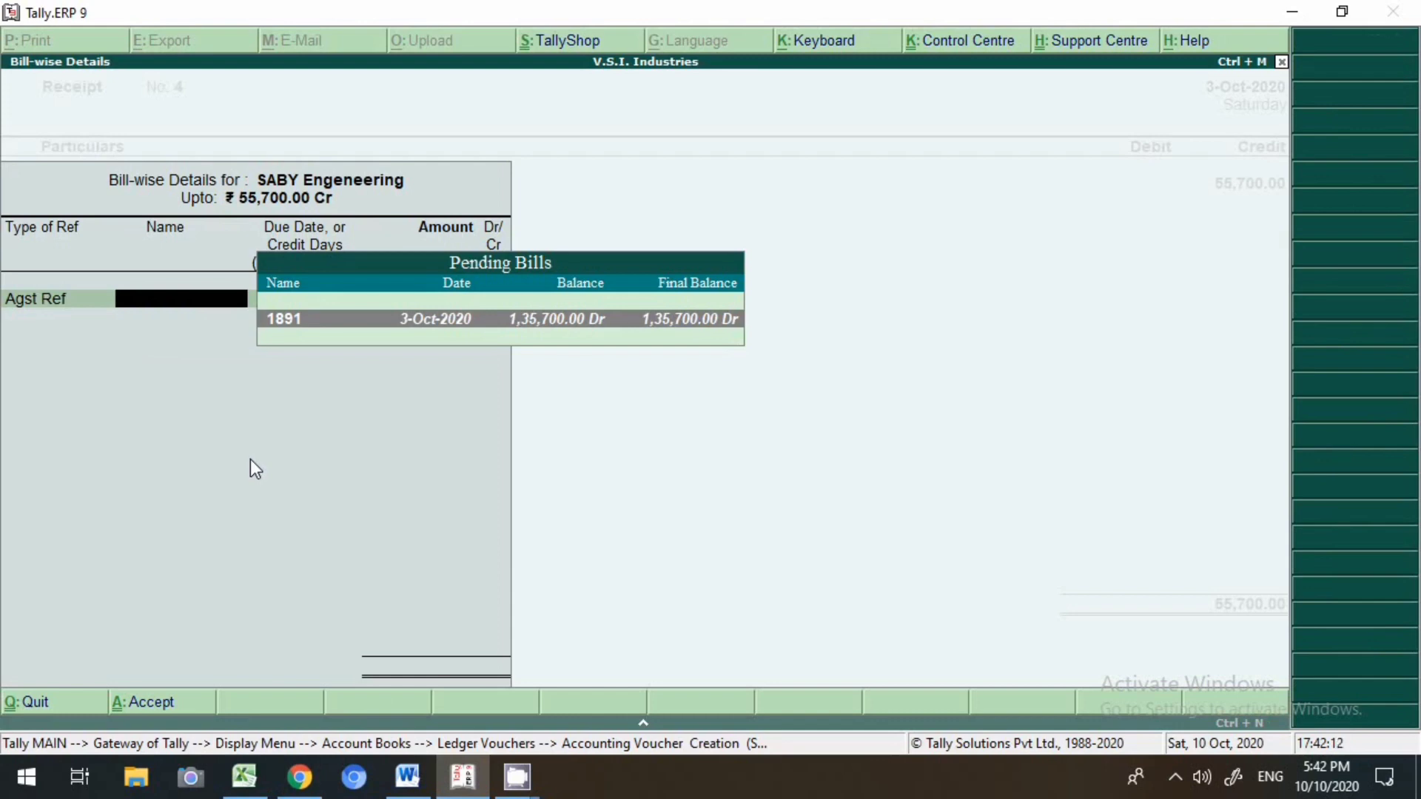
pyautogui.click(557, 326)
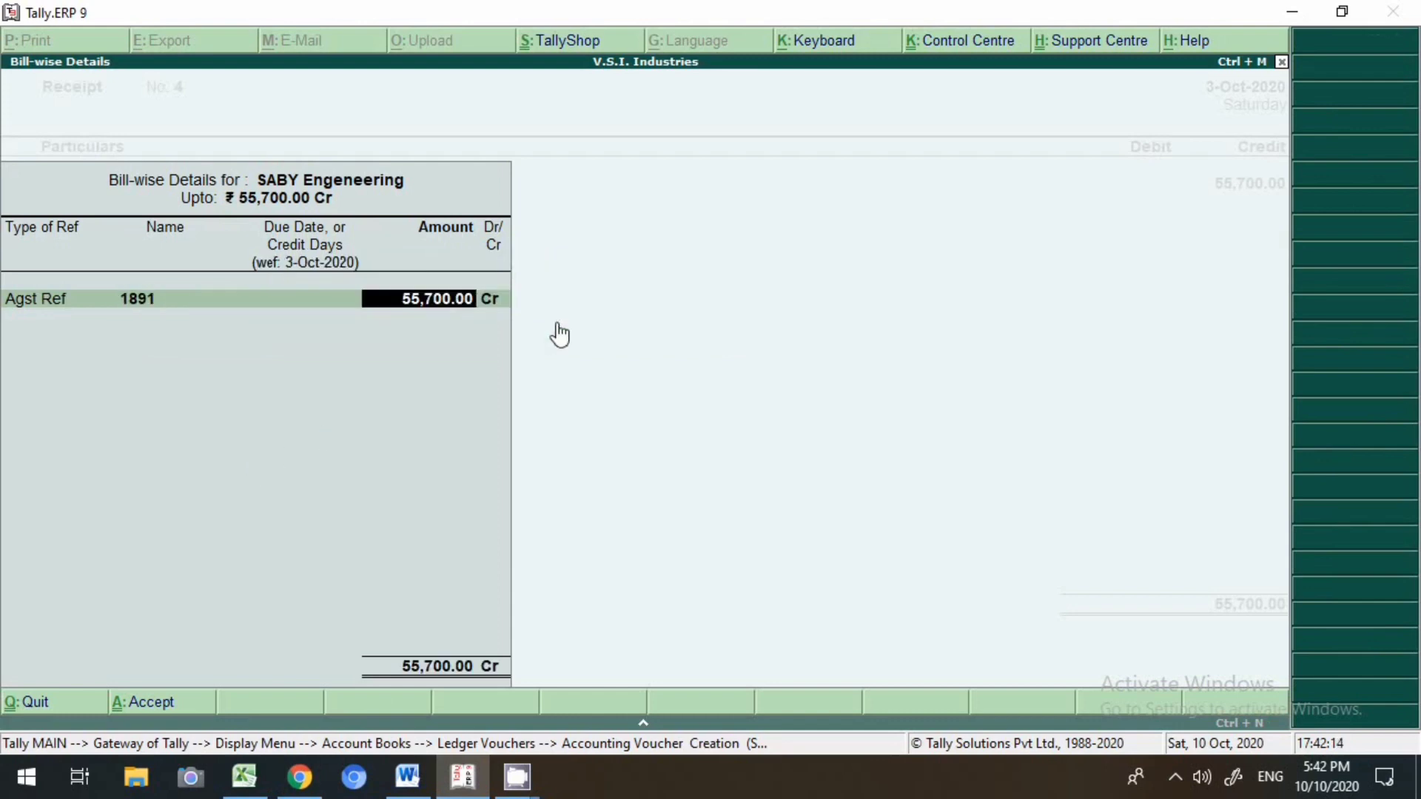
pyautogui.press('Return')
pyautogui.press('Return')
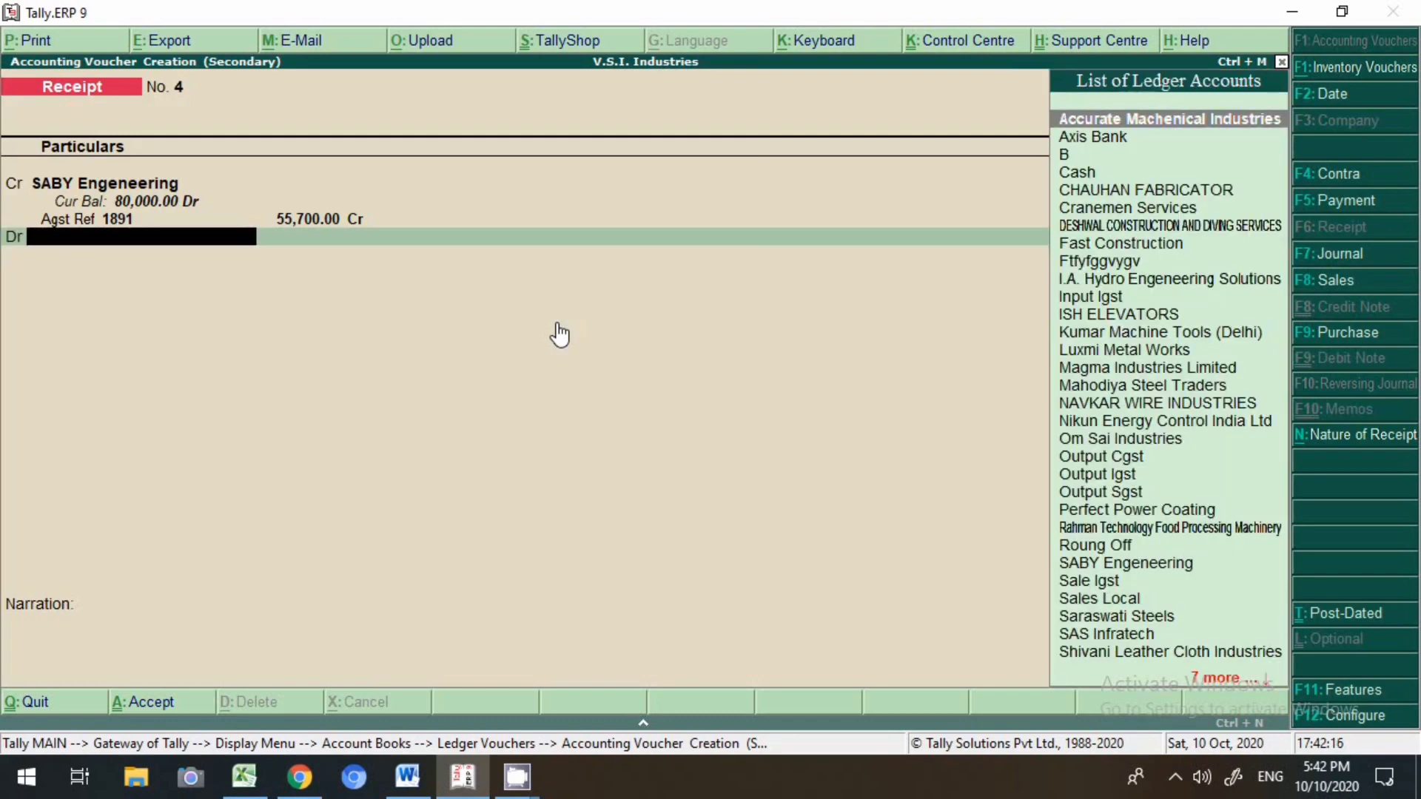
# - Debit the Axis Bank ledger for 55,700 in the receipt voucher
pyautogui.write('ax')
pyautogui.press('Return')
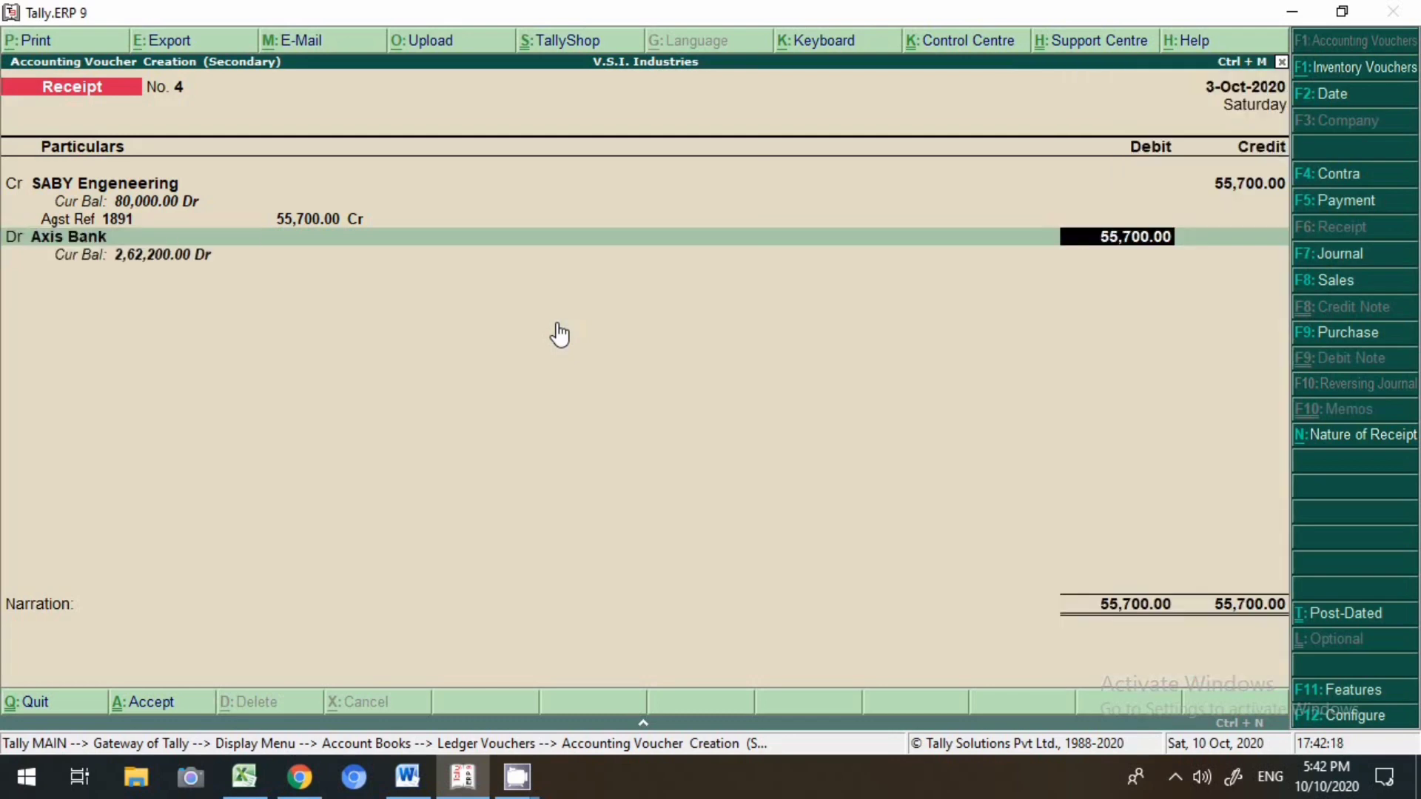
pyautogui.press('Return')
pyautogui.press('Return')
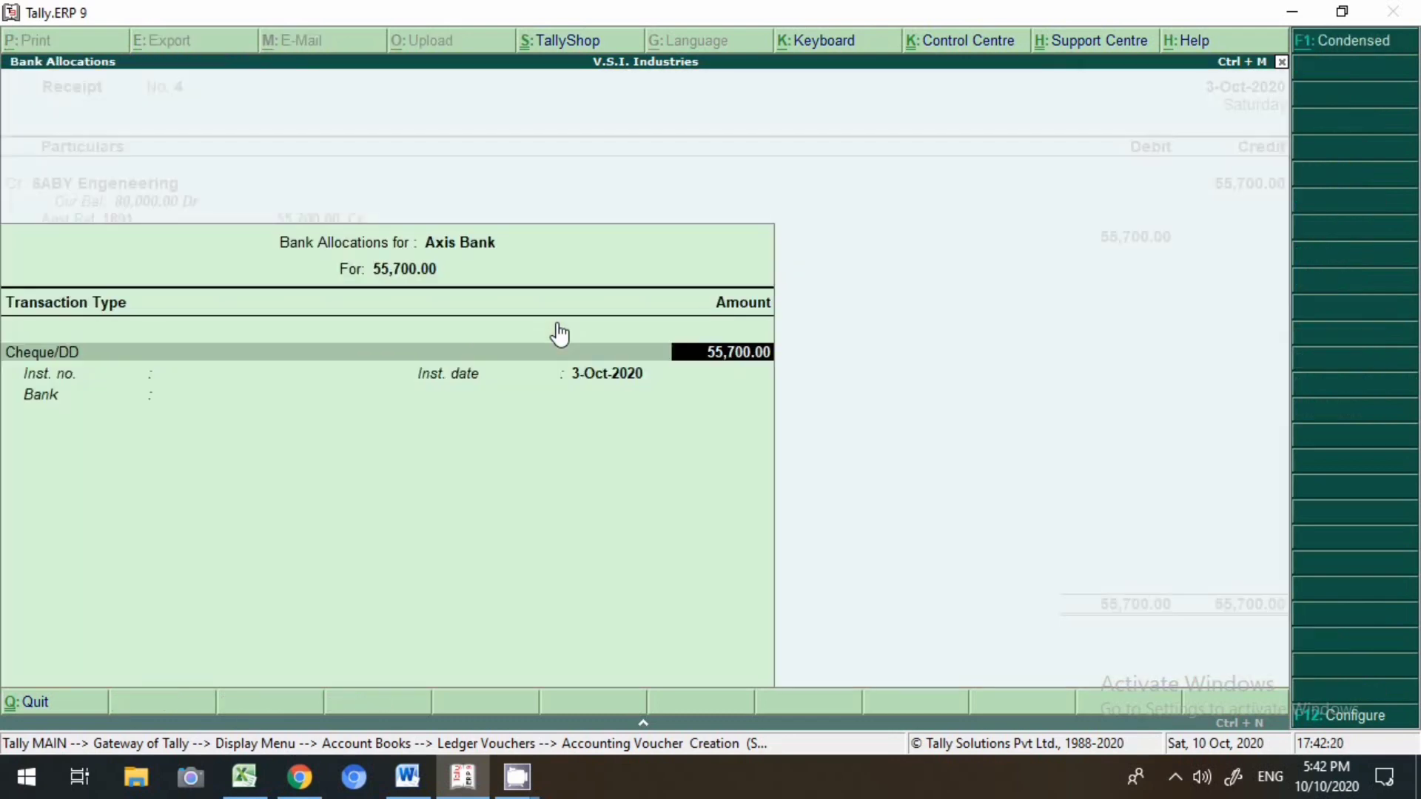
# - Set the bank allocation to e-Fund Transfer dated 3-Oct-2020 with Axis Bank (India) as the bank
pyautogui.press('BackSpace')
pyautogui.press('Down')
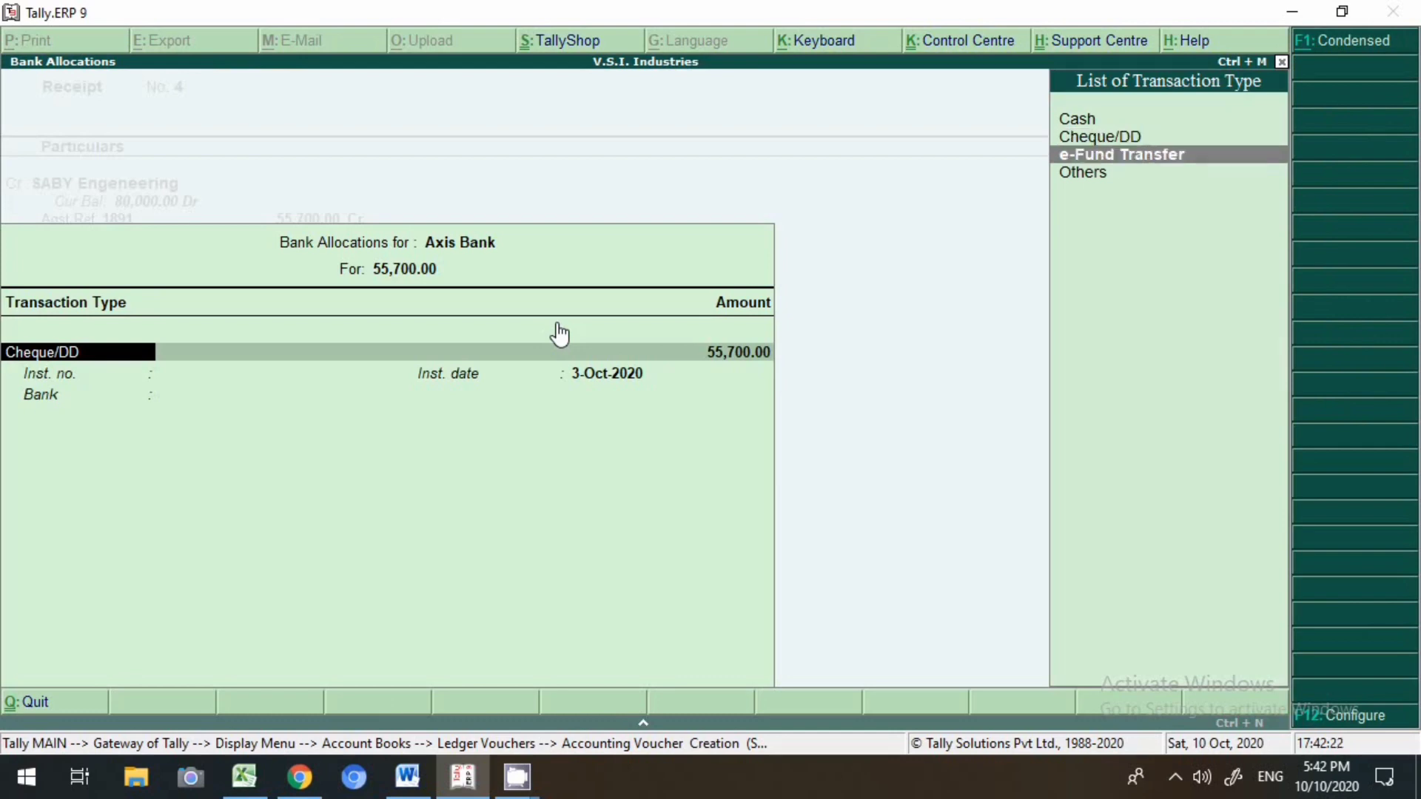
pyautogui.press('Return')
pyautogui.press('Return')
pyautogui.press('Return')
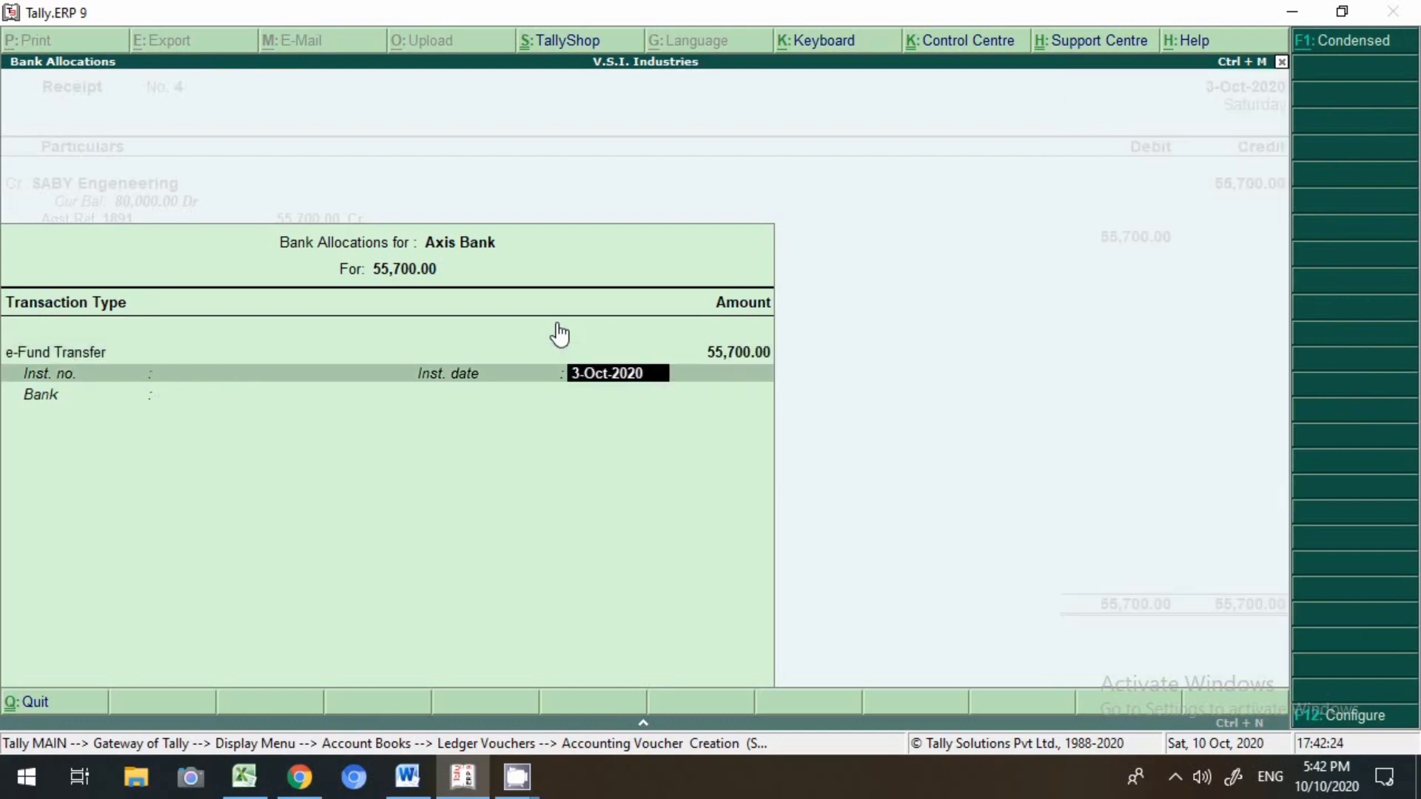
pyautogui.press('Return')
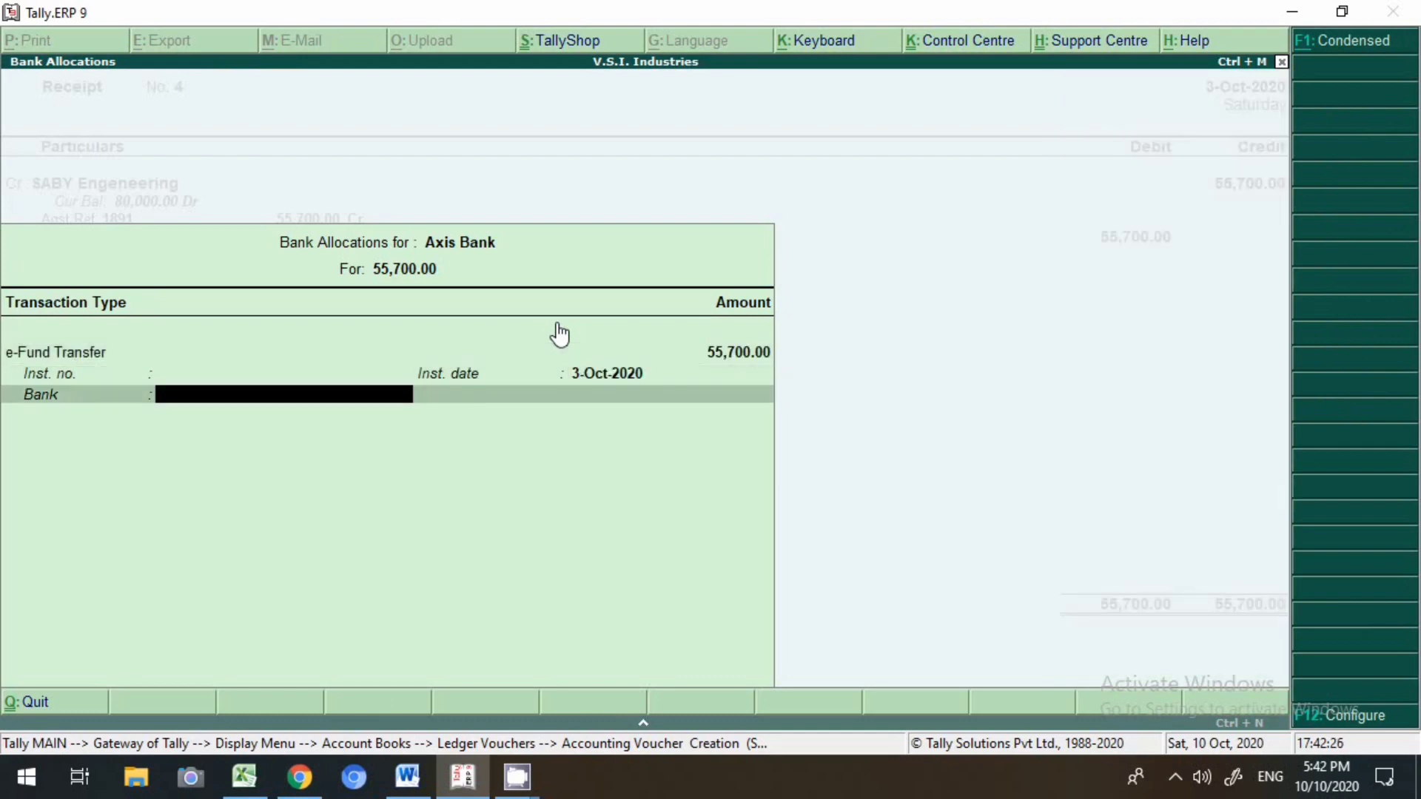
pyautogui.write('ax')
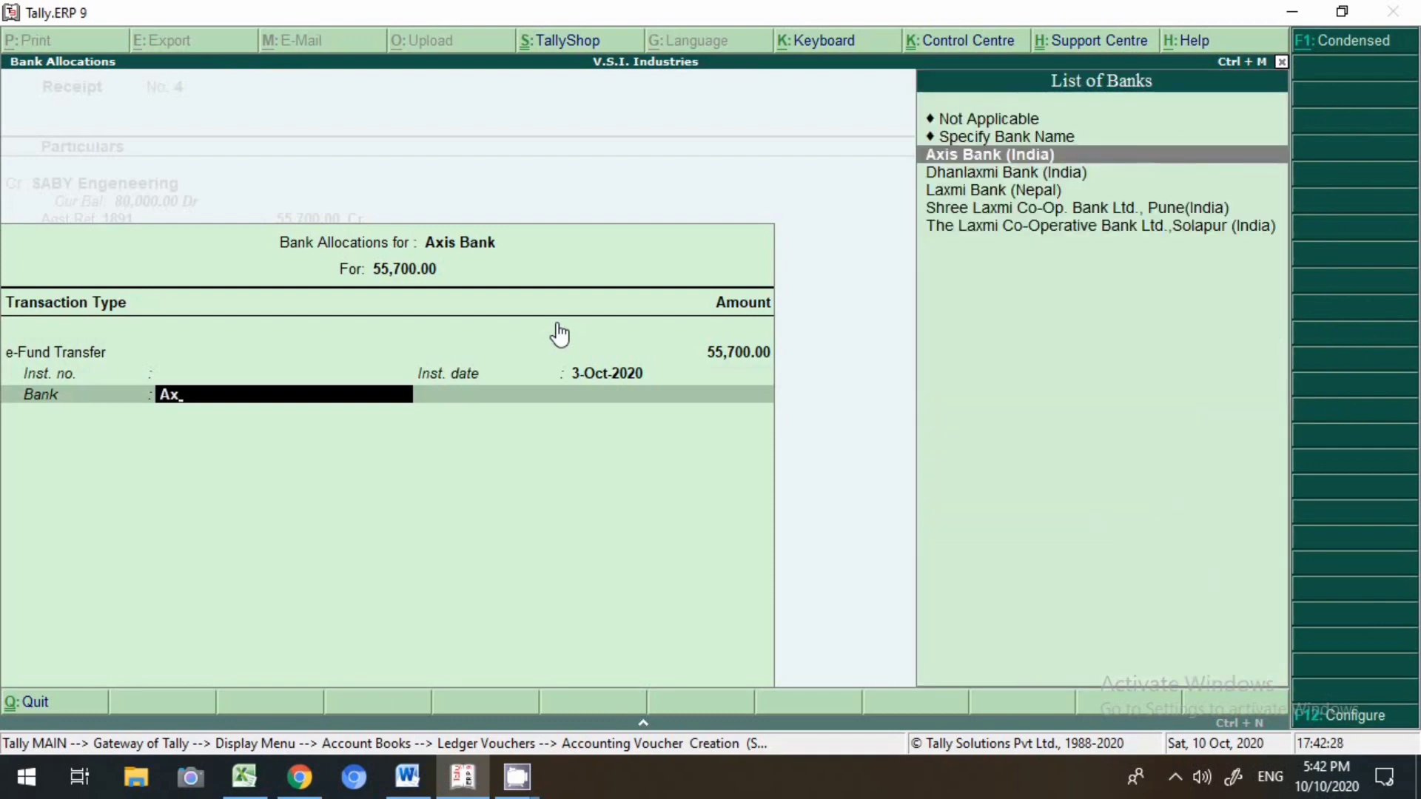
pyautogui.press('Return')
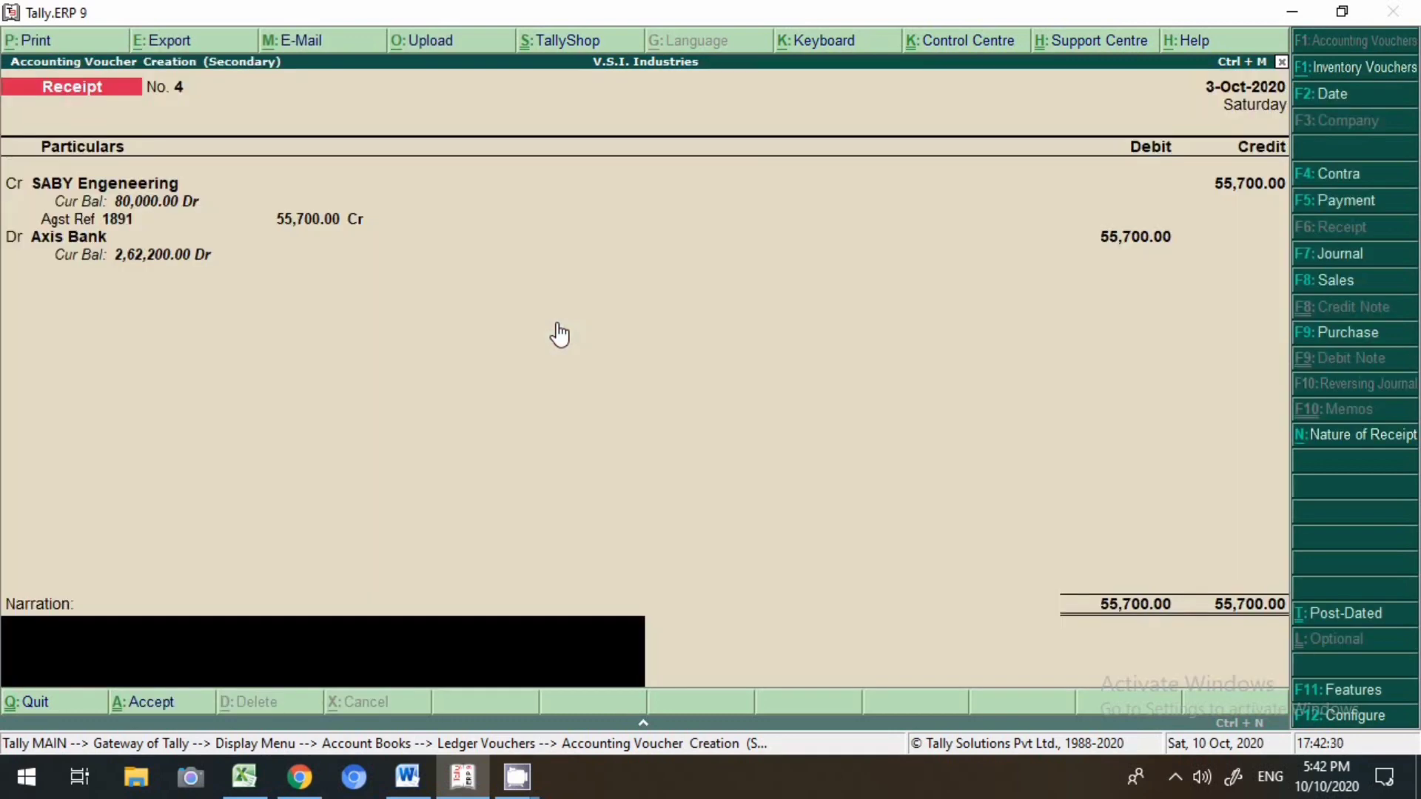
# - Enter the narration "neft recb" and save the receipt voucher
pyautogui.write('neft recb')
pyautogui.press('Return')
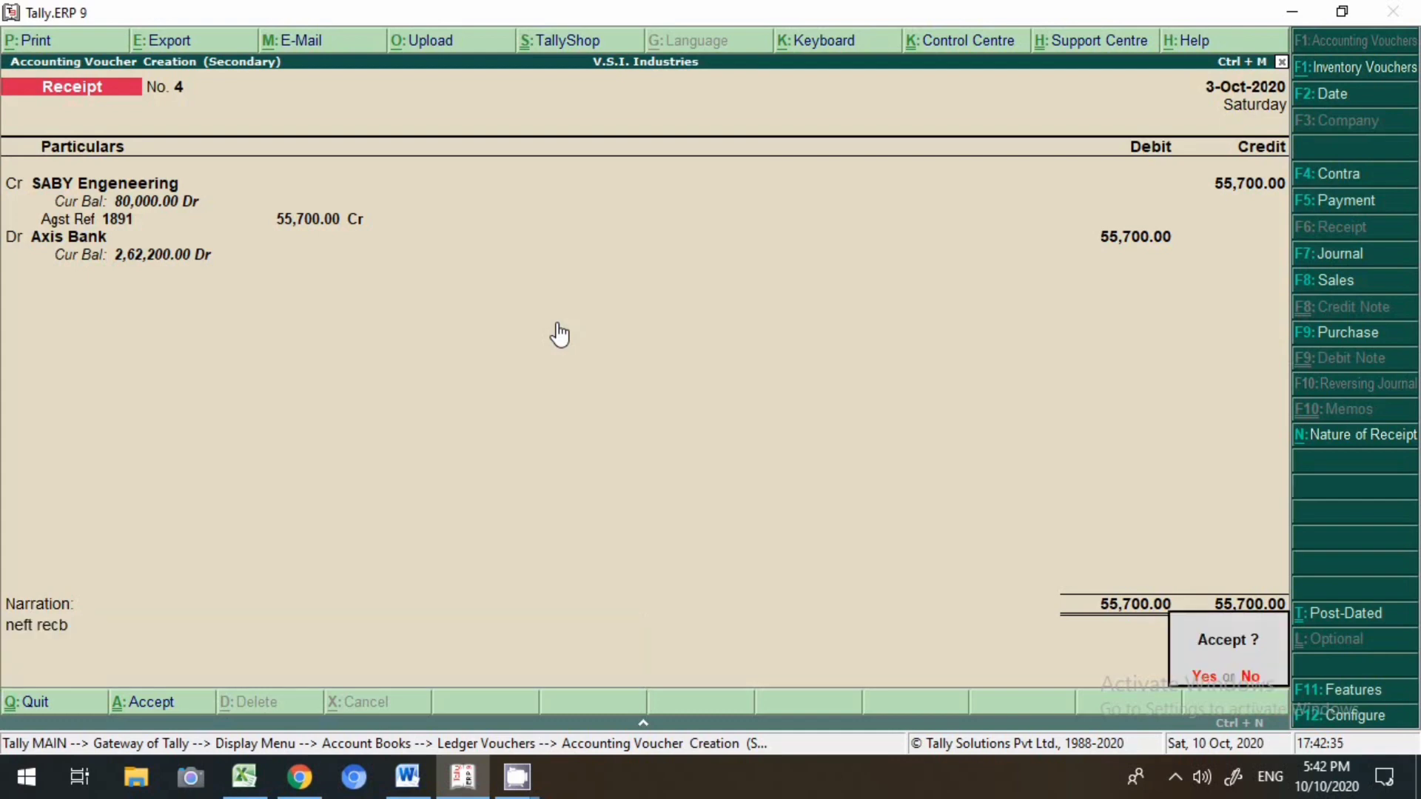
pyautogui.press('Return')
# - Add a new receipt voucher from the SABY Engeneering ledger and date it 1-10-2020
pyautogui.press('Down')
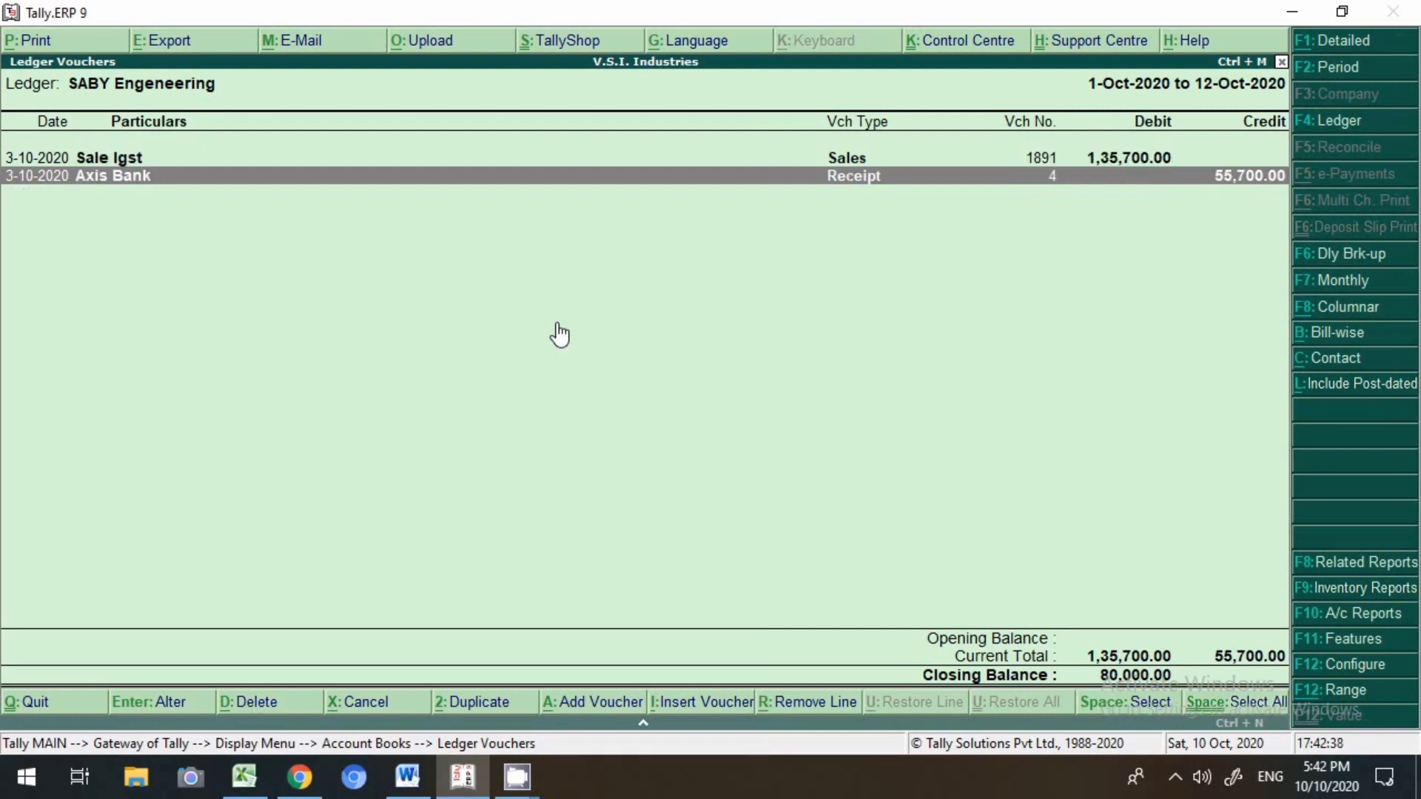
pyautogui.hotkey('alt', 'a')
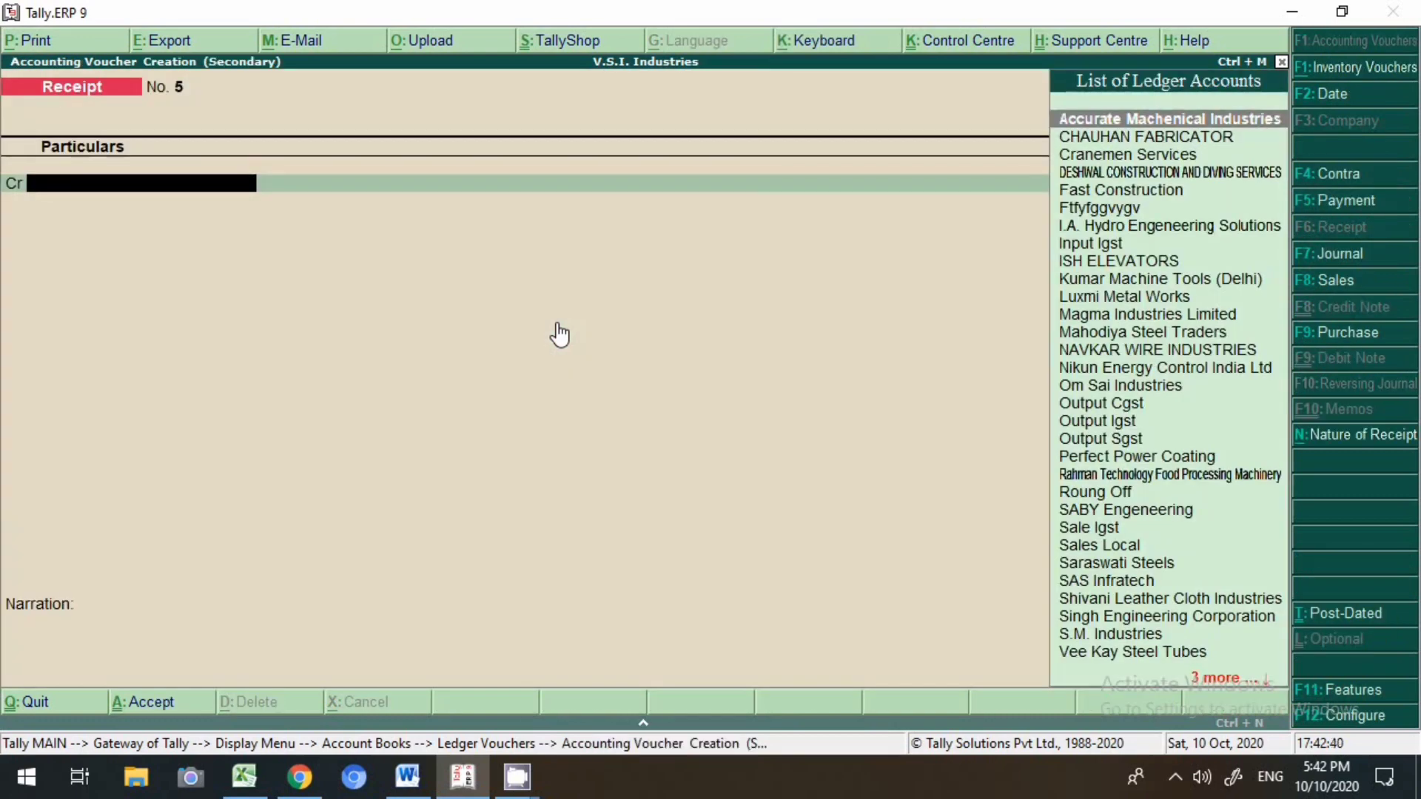
pyautogui.press('F2')
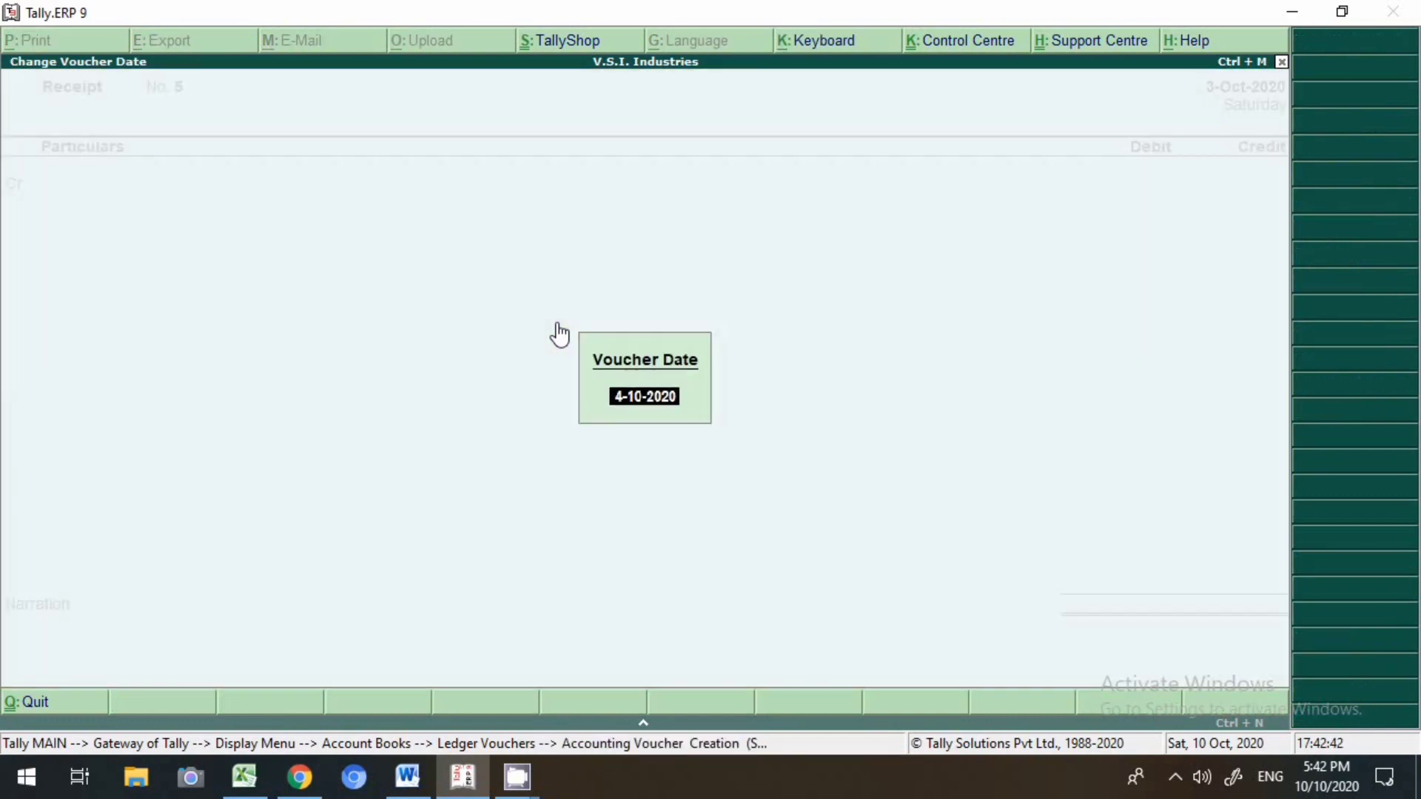
pyautogui.write('1.10')
pyautogui.press('Return')
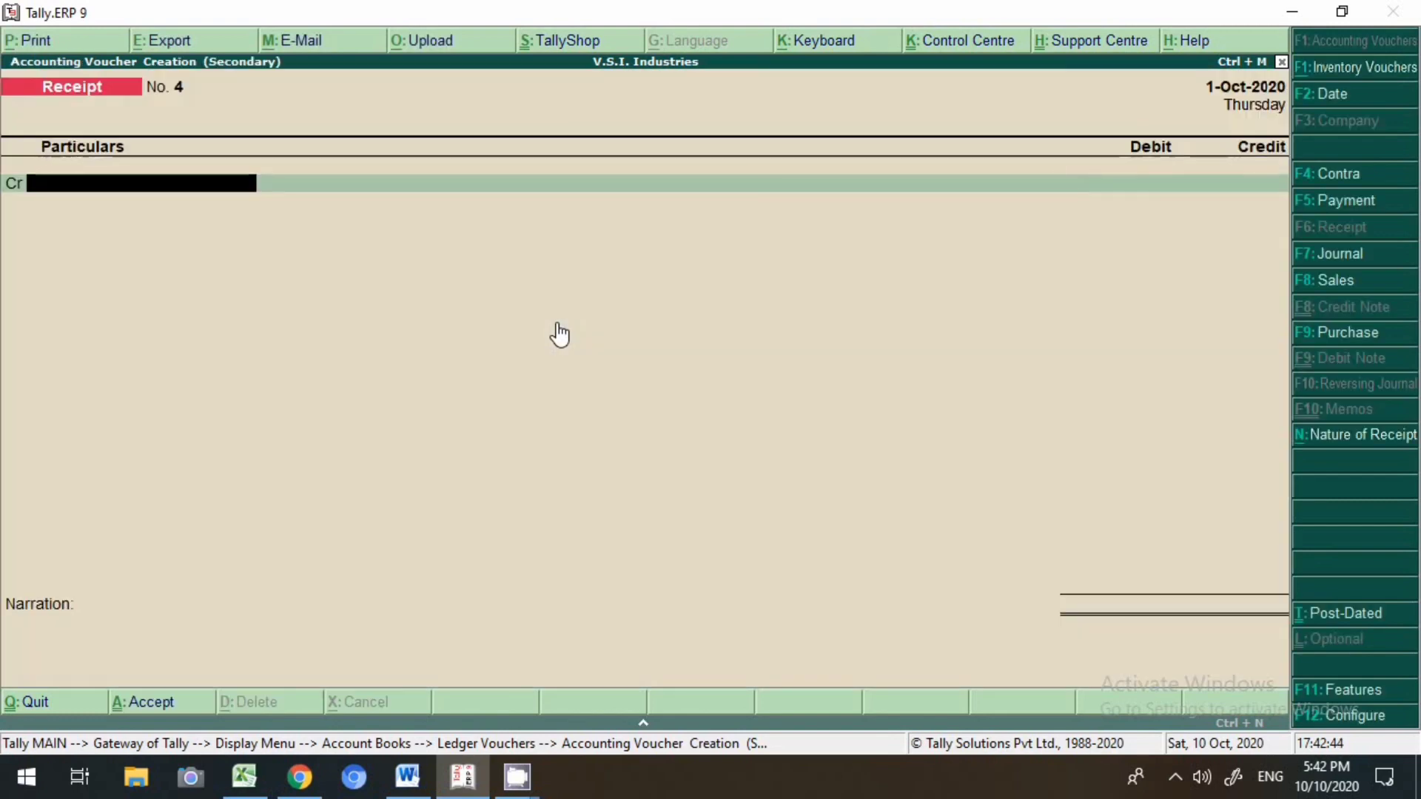
# - Credit SABY Engeneering with 25,000 in the new receipt voucher
pyautogui.write('Sa')
pyautogui.press('Down')
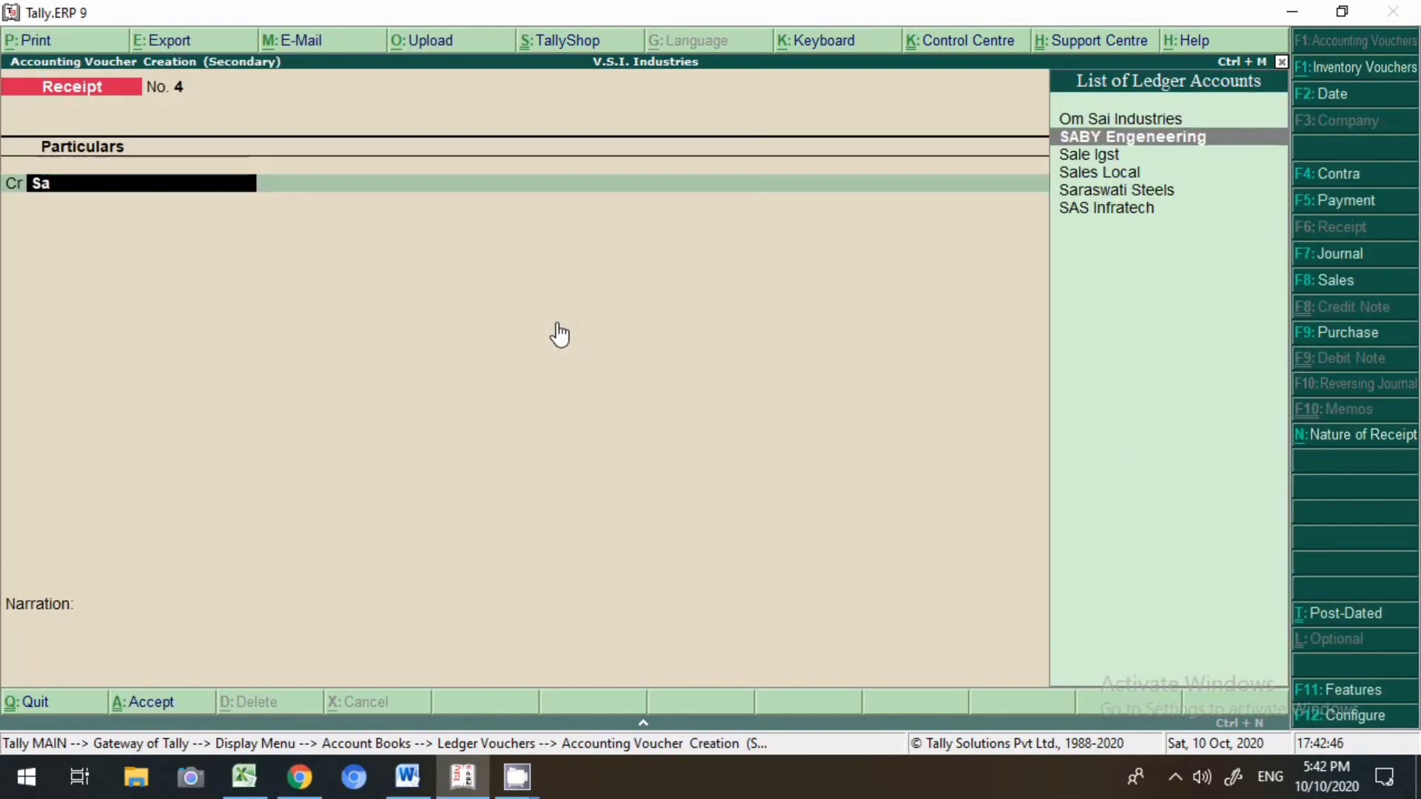
pyautogui.press('Return')
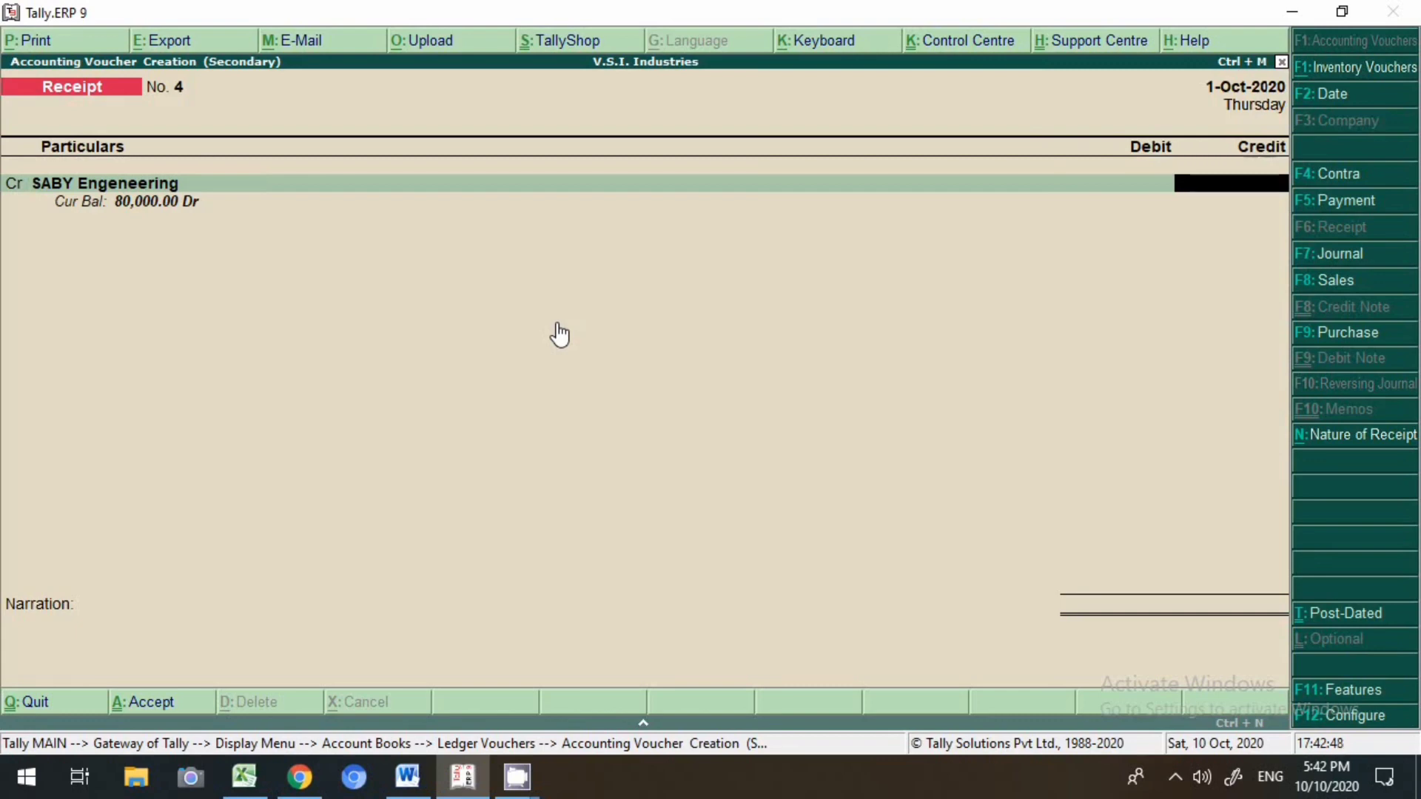
pyautogui.write('25000')
pyautogui.press('Return')
pyautogui.press('Up')
pyautogui.press('Up')
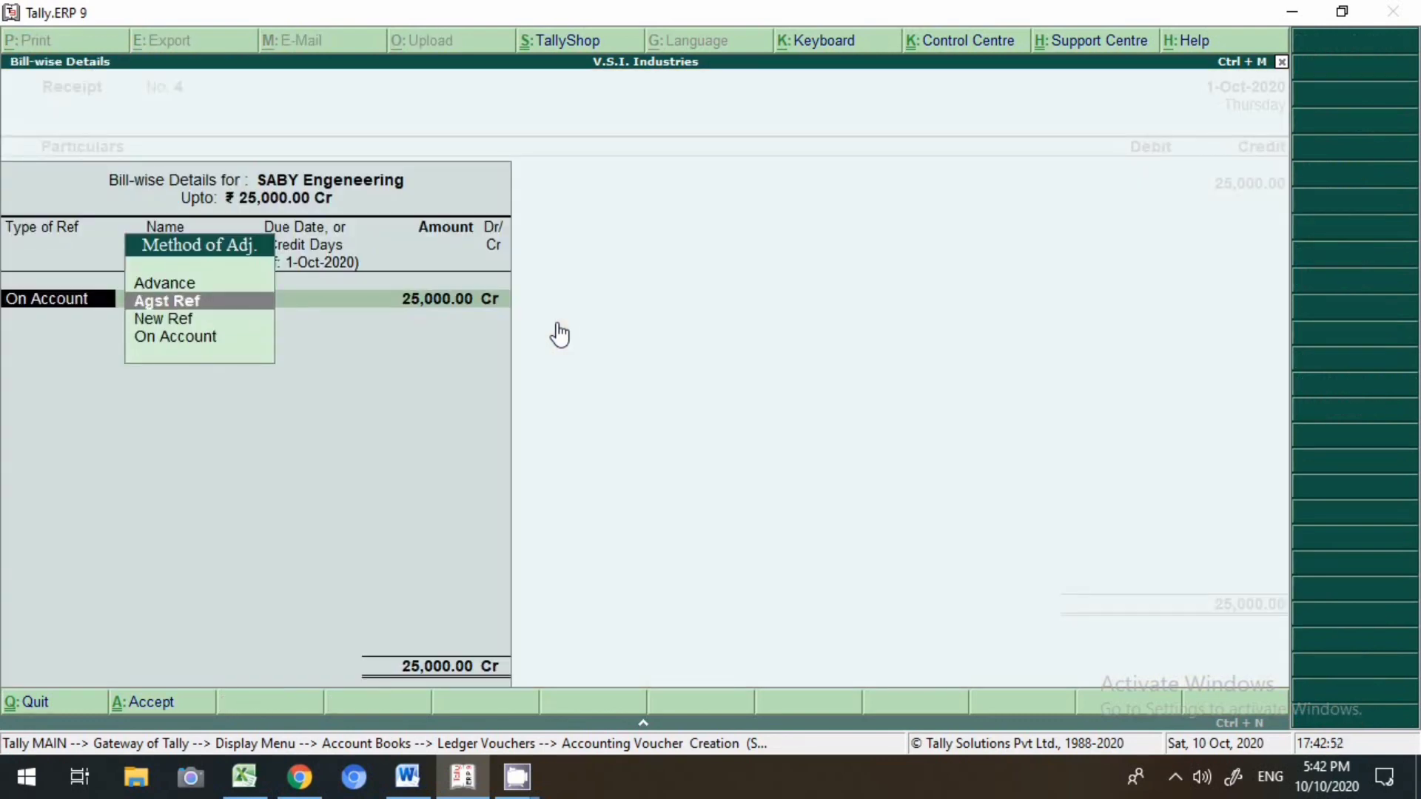
pyautogui.press('Return')
pyautogui.press('BackSpace')
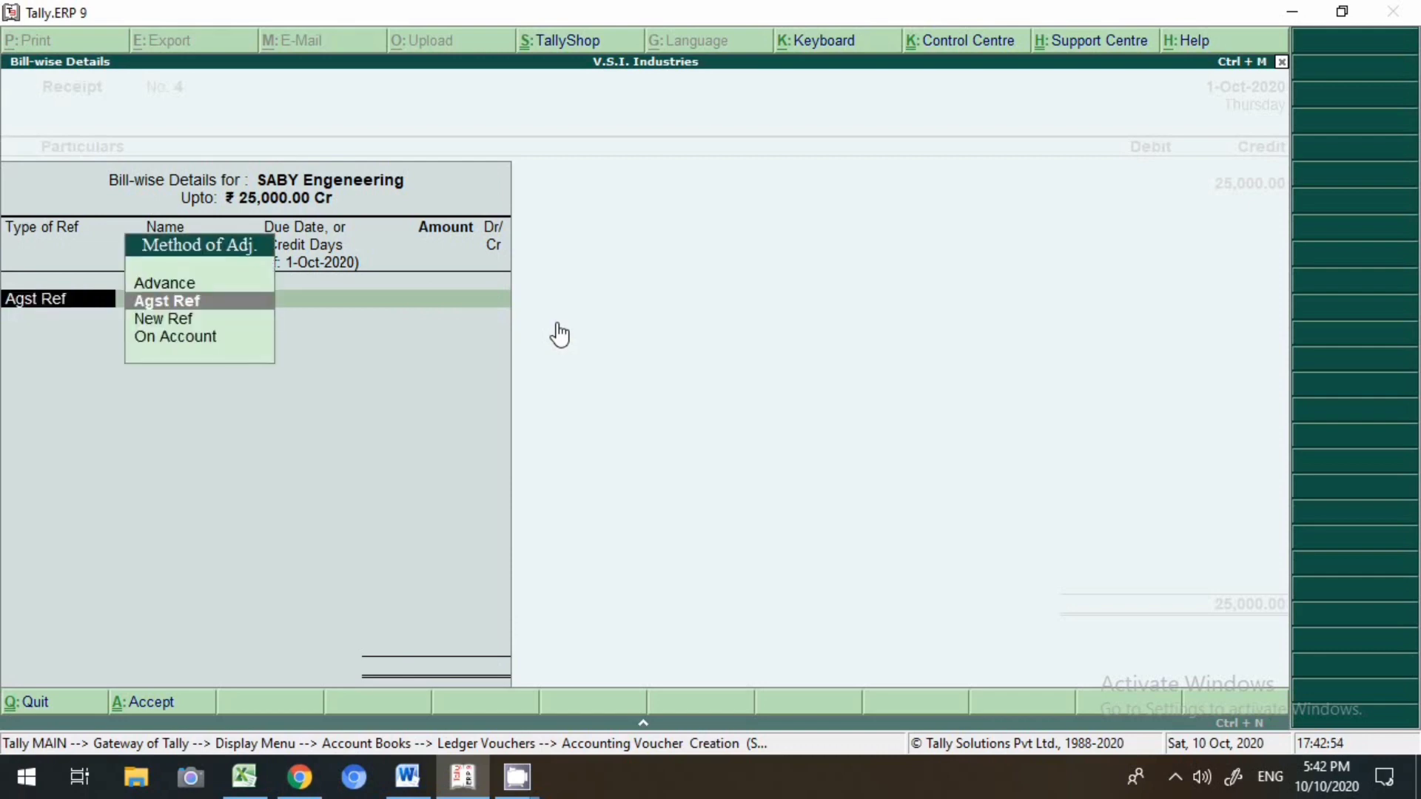
# - Record the 25,000 credit in the bill-wise details as New Ref 4
pyautogui.press('Down')
pyautogui.press('Return')
pyautogui.press('Return')
pyautogui.press('Return')
pyautogui.press('Return')
pyautogui.press('Return')
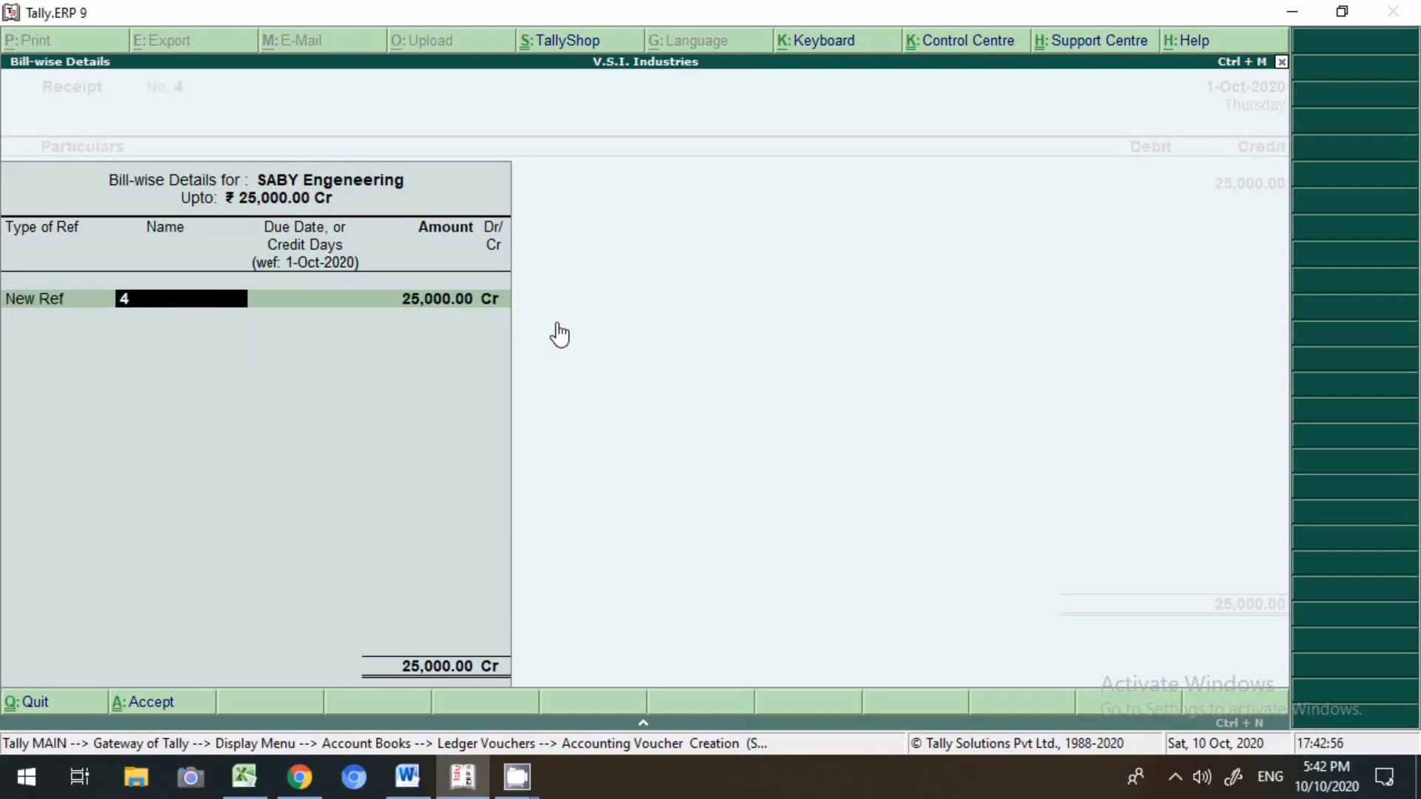
pyautogui.press('Return')
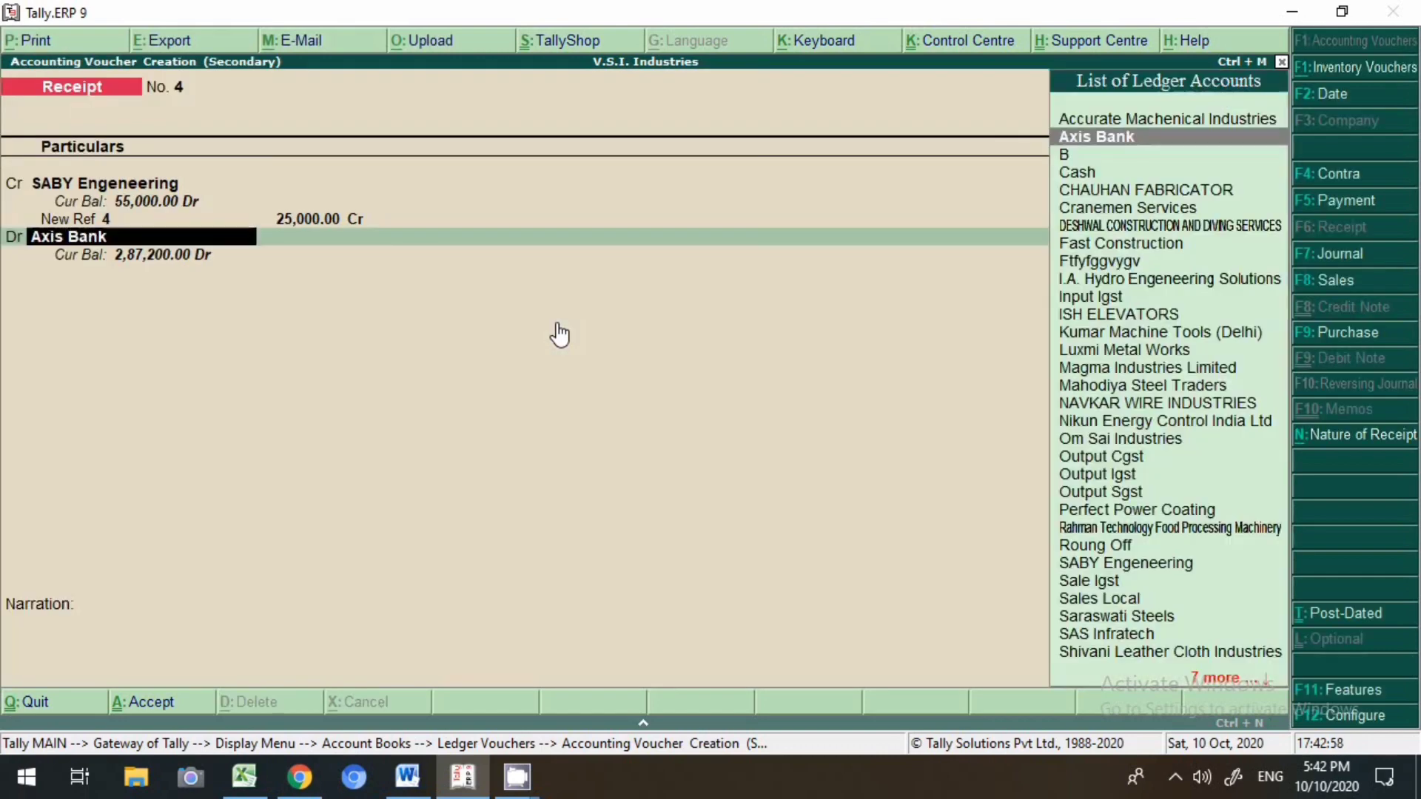
# - Debit Axis Bank for 25,000 and complete its bank allocation as an e-Fund Transfer dated 1-Oct-2020
pyautogui.press('Return')
pyautogui.press('Return')
pyautogui.press('BackSpace')
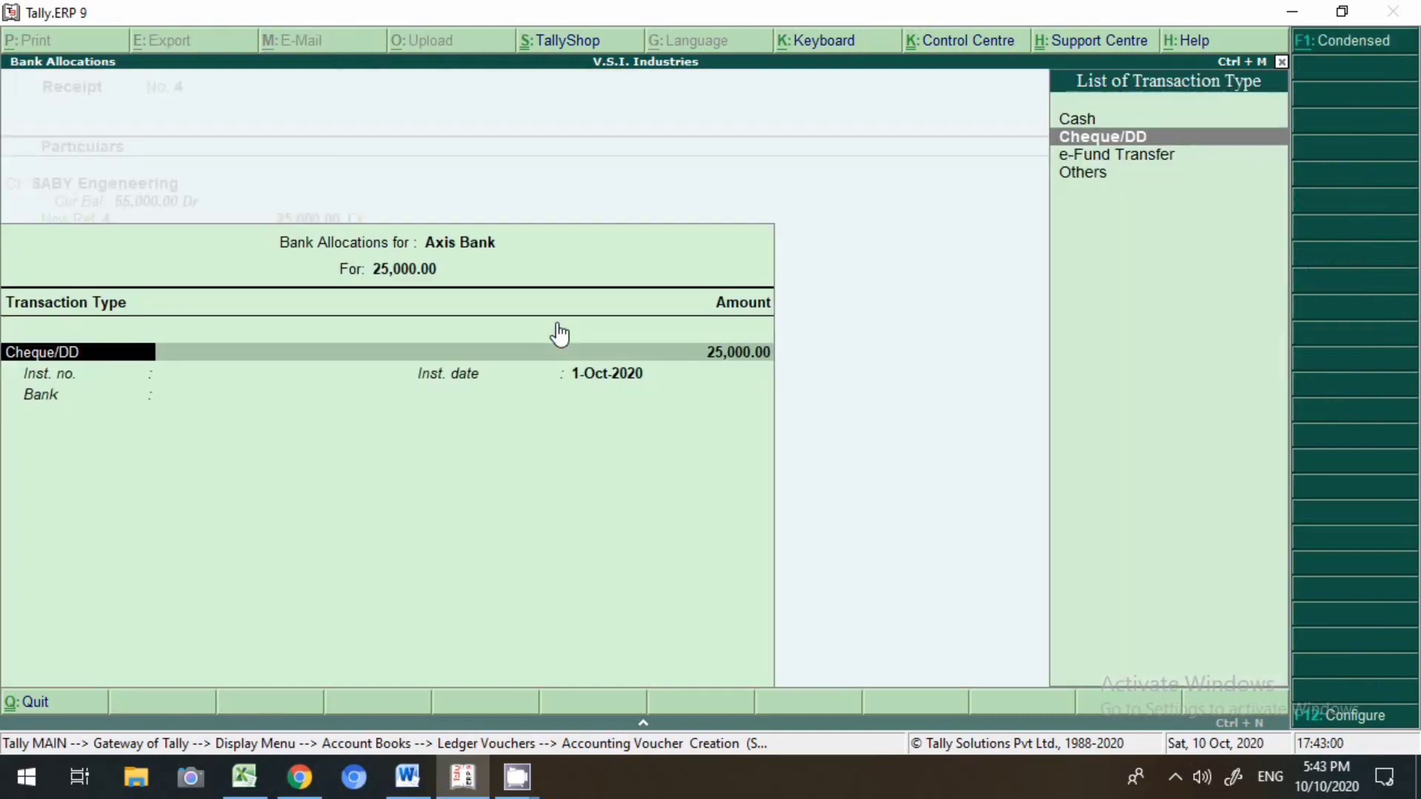
pyautogui.press('Down')
pyautogui.press('Return')
pyautogui.press('Return')
pyautogui.press('Return')
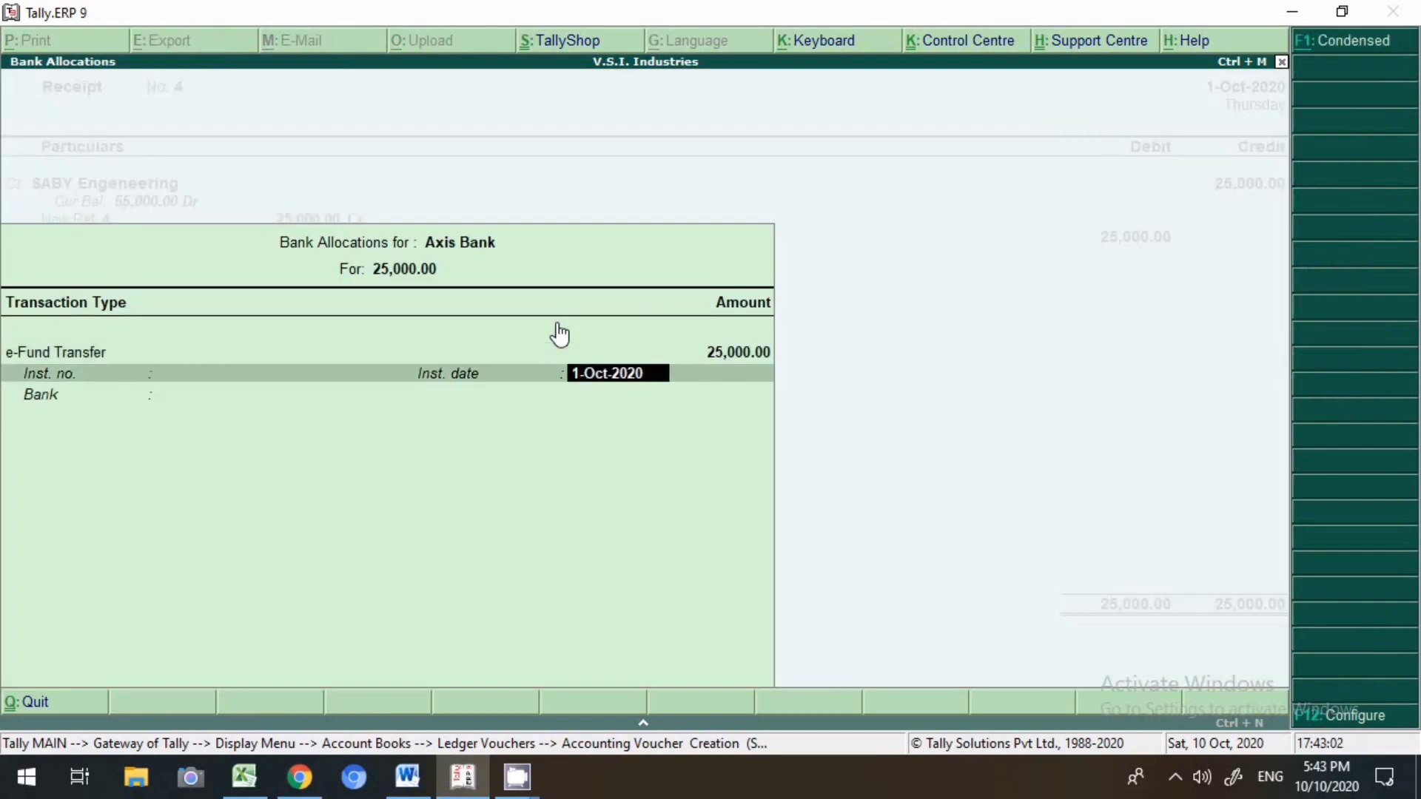
pyautogui.press('Return')
pyautogui.write('A')
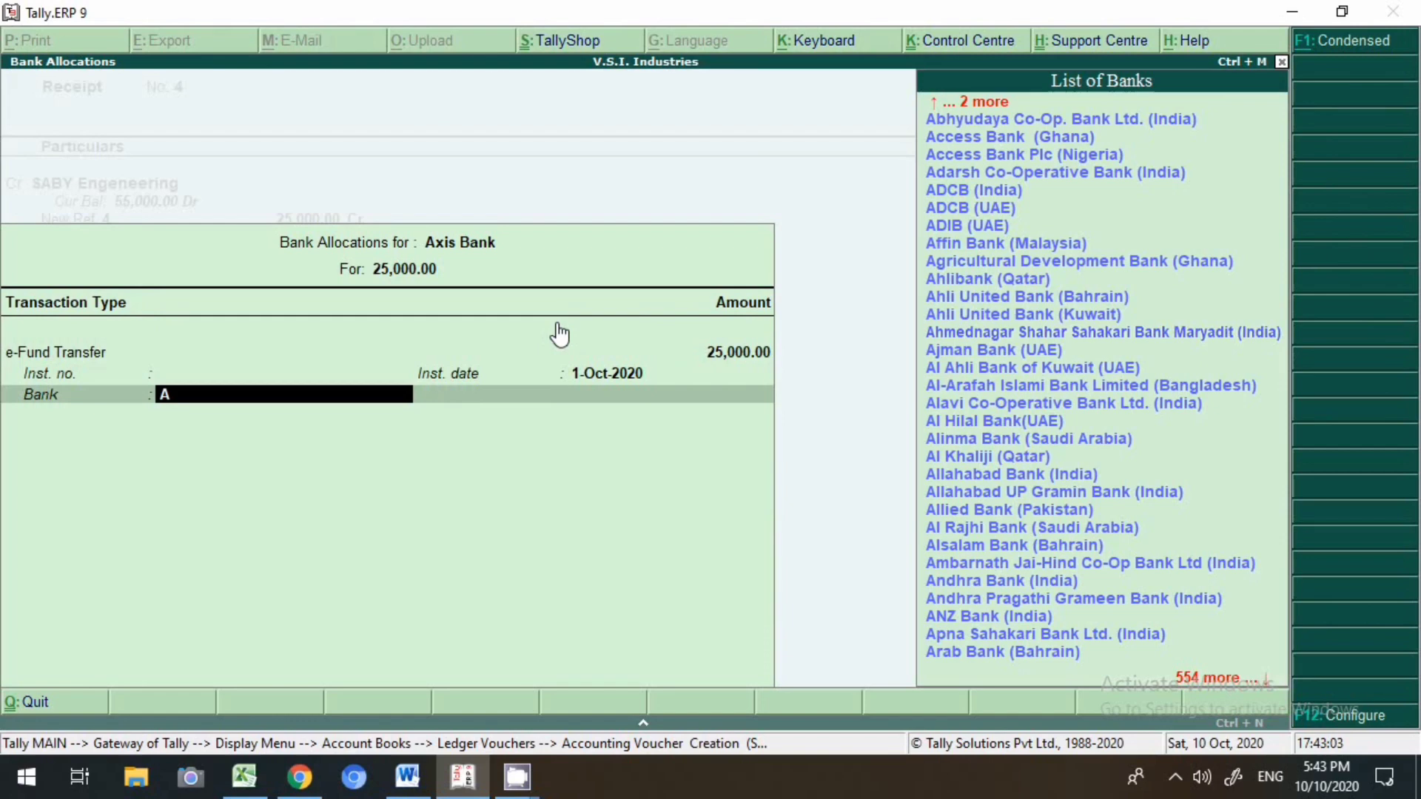
pyautogui.press('Return')
pyautogui.press('Return')
# - Enter the narration "neft" and save the 25,000 receipt voucher
pyautogui.write('n')
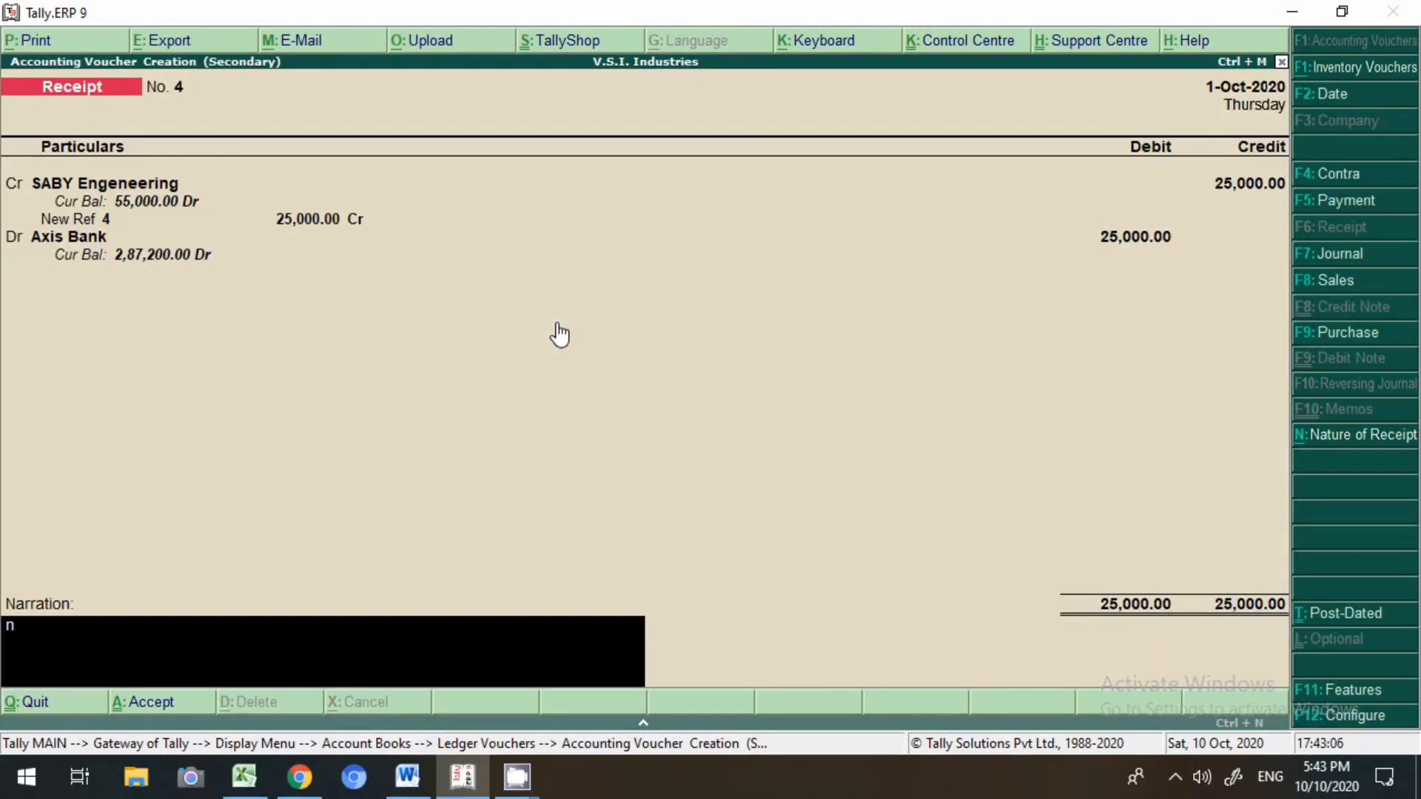
pyautogui.write('neft')
pyautogui.press('Return')
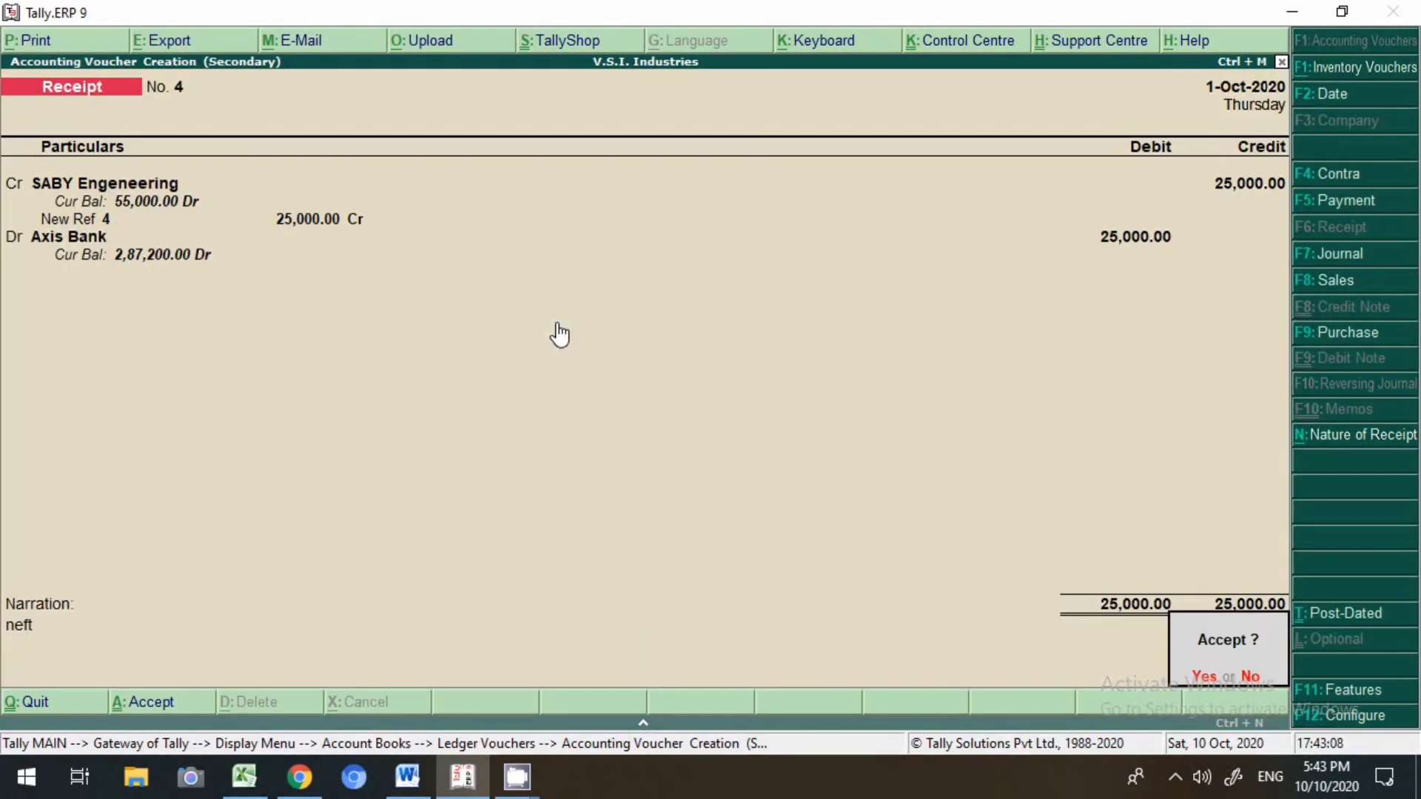
pyautogui.press('Return')
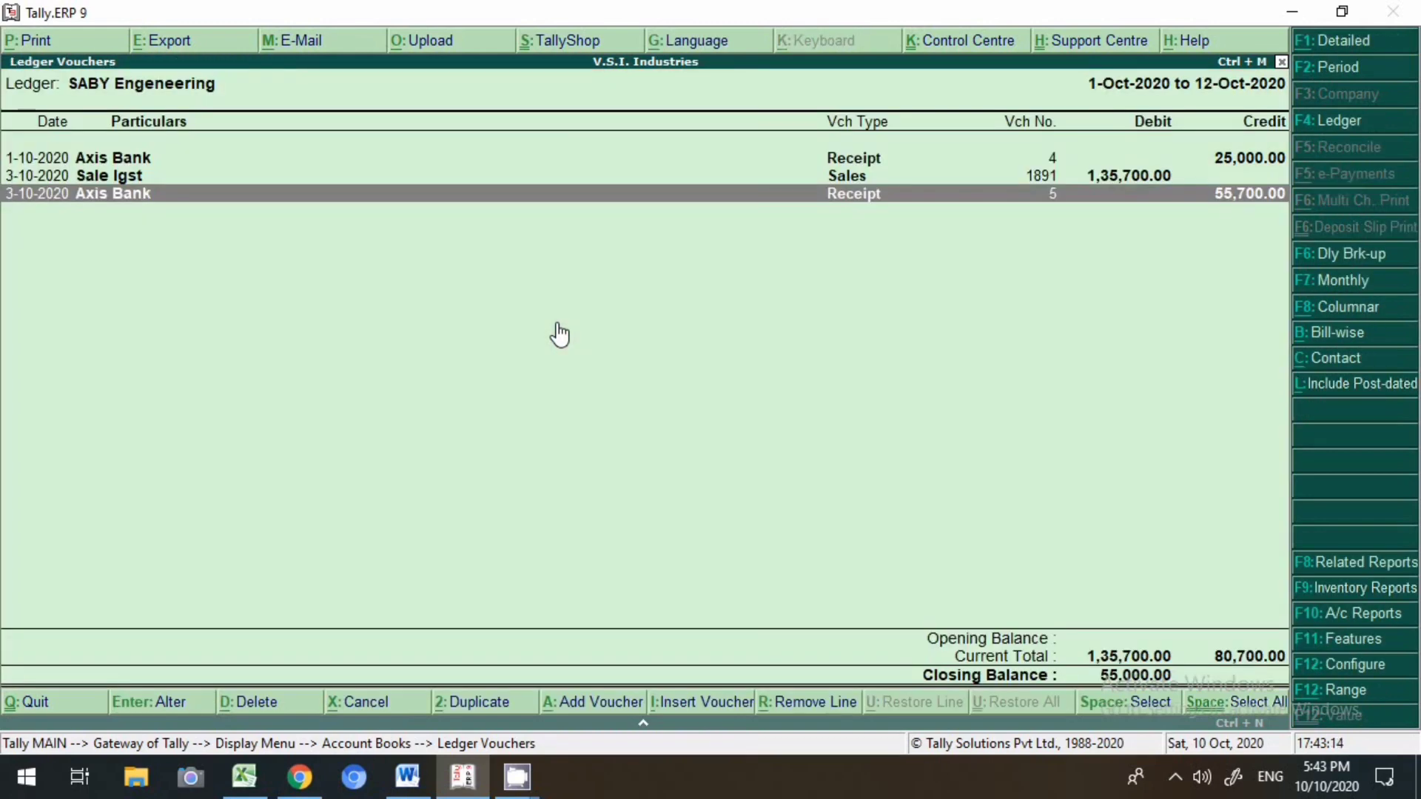
# - Add another receipt voucher from the ledger report and date it 1-10-2020
pyautogui.hotkey('alt', 'a')
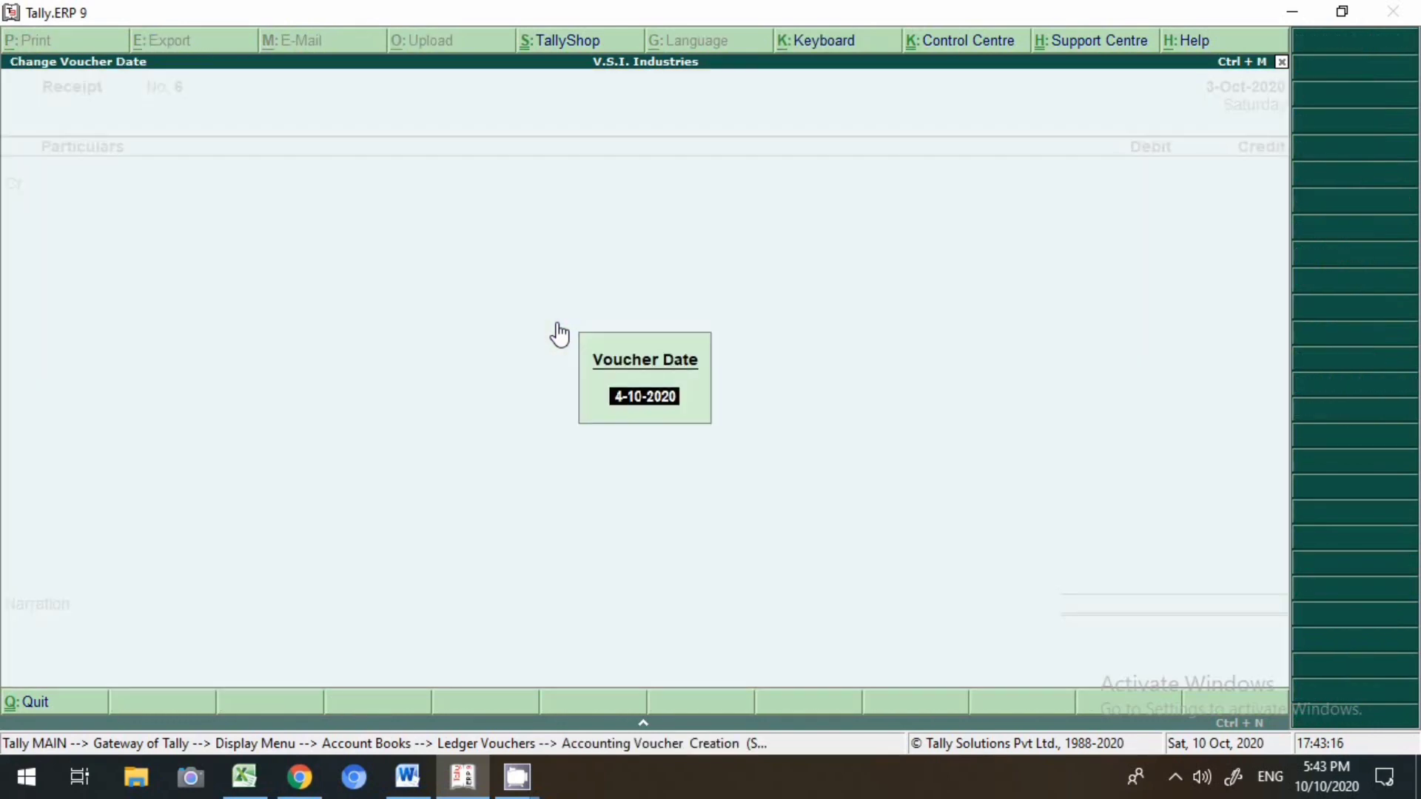
pyautogui.write('1.10')
pyautogui.press('Return')
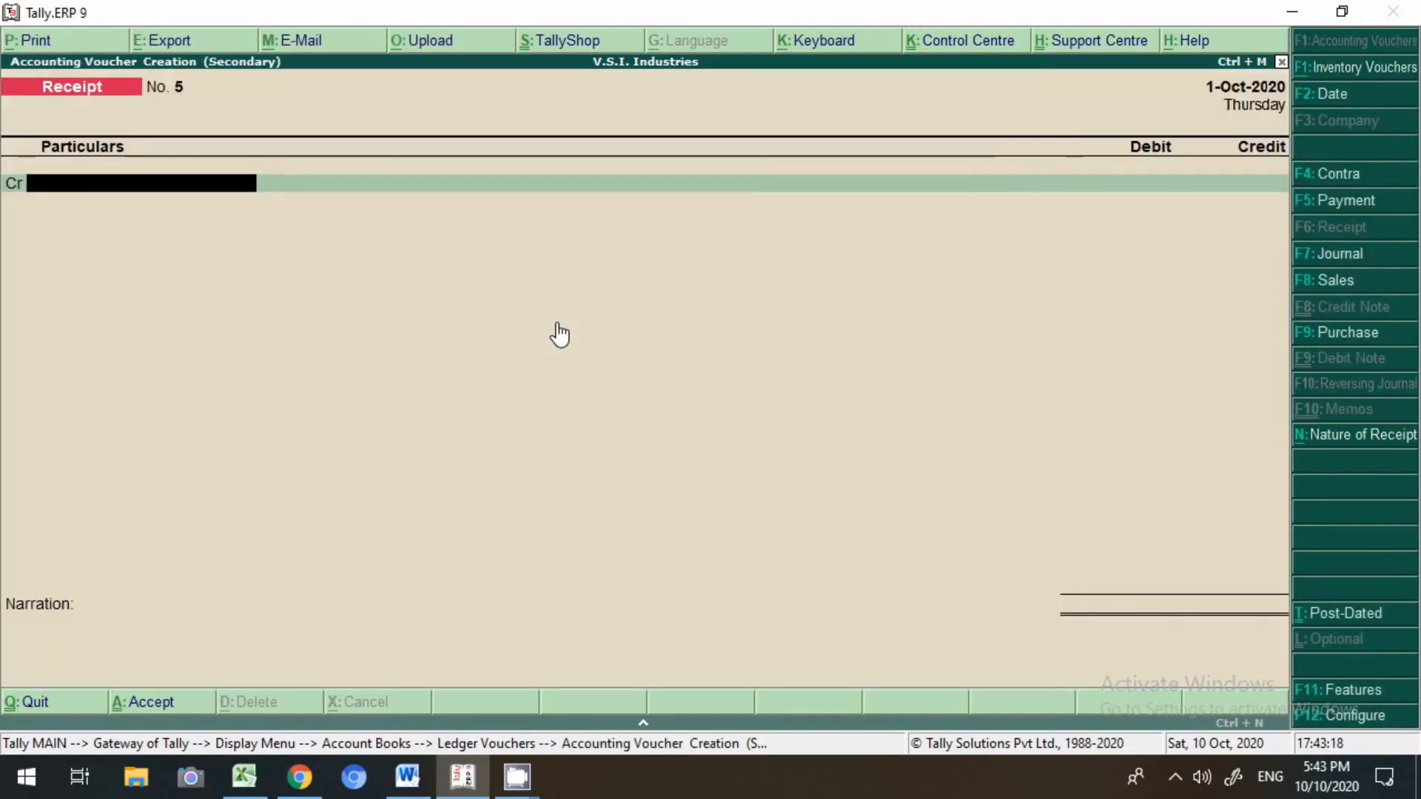
# - Credit SABY Engeneering with 5,000 in the receipt voucher
pyautogui.write('Saby')
pyautogui.press('Return')
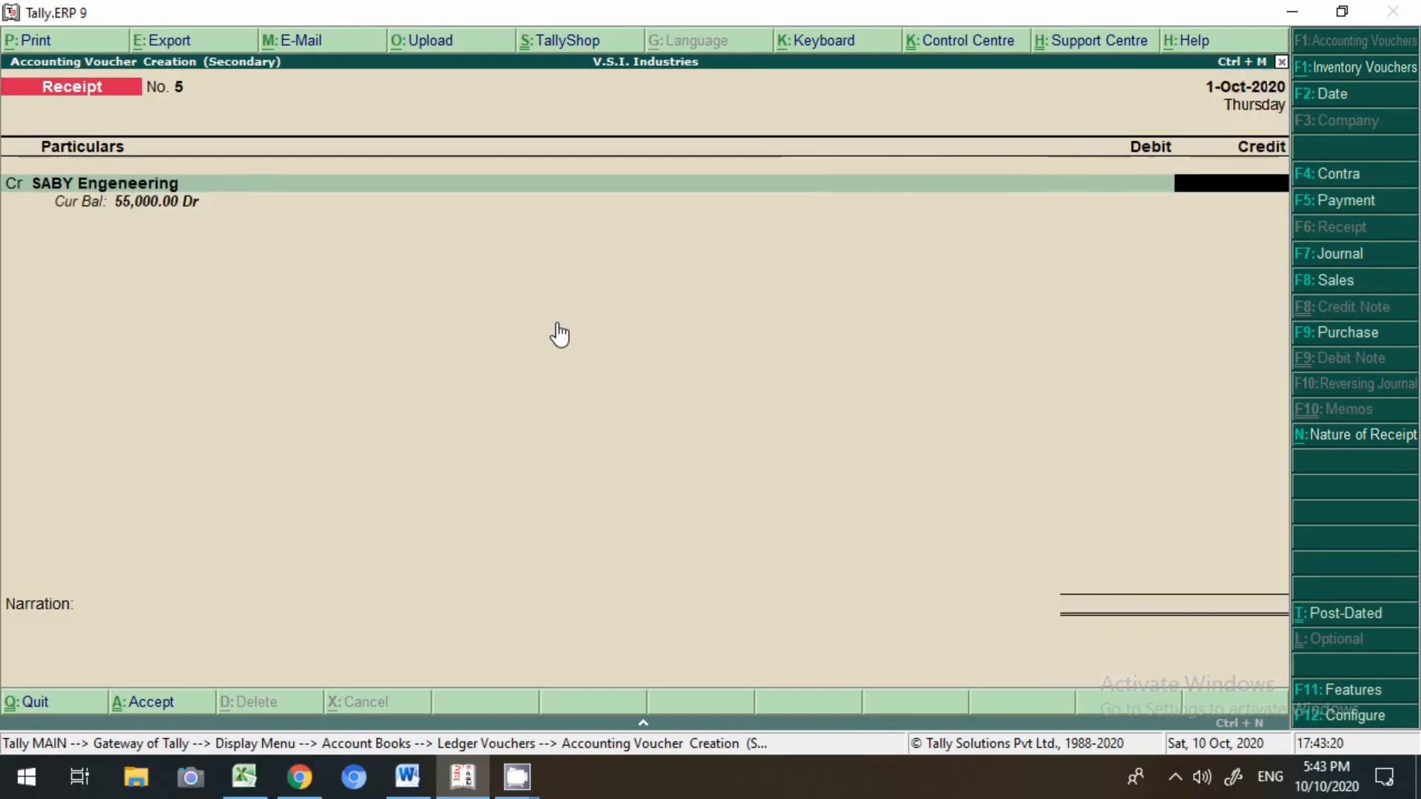
pyautogui.write('5,000')
pyautogui.press('Return')
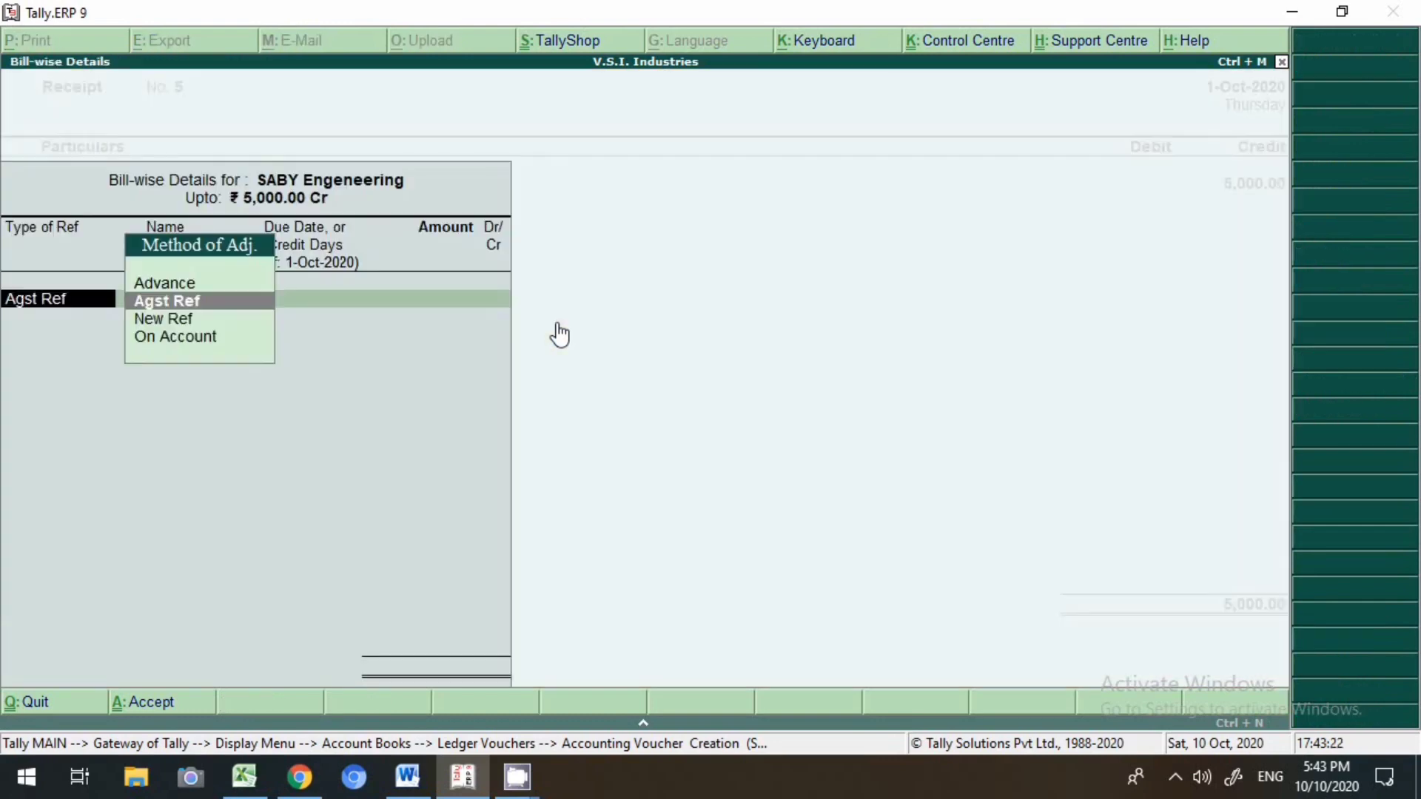
# - Record the 5,000 credit in the bill-wise details as New Ref 5
pyautogui.press('Down')
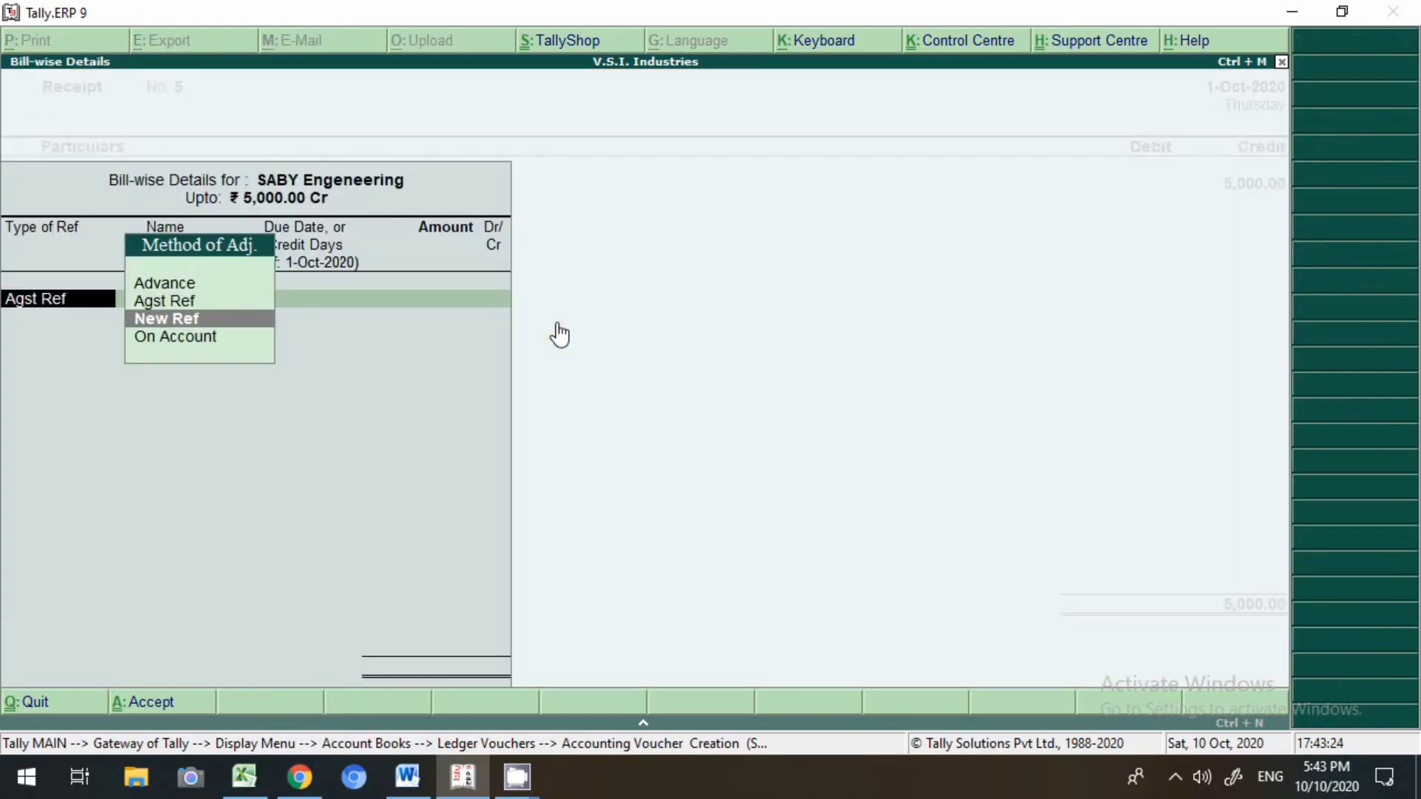
pyautogui.press('Return')
pyautogui.press('Return')
pyautogui.press('Return')
pyautogui.press('Return')
pyautogui.press('Return')
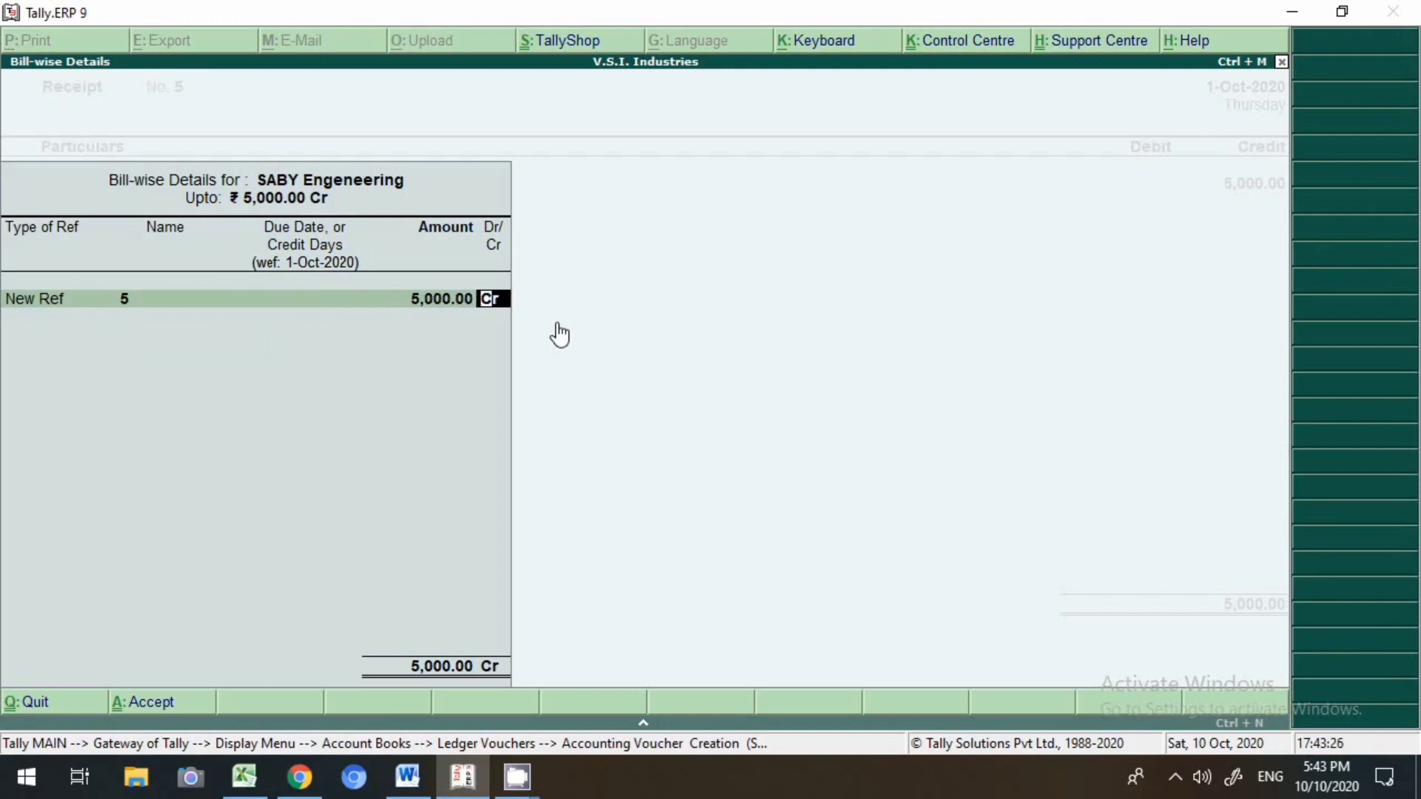
pyautogui.press('Return')
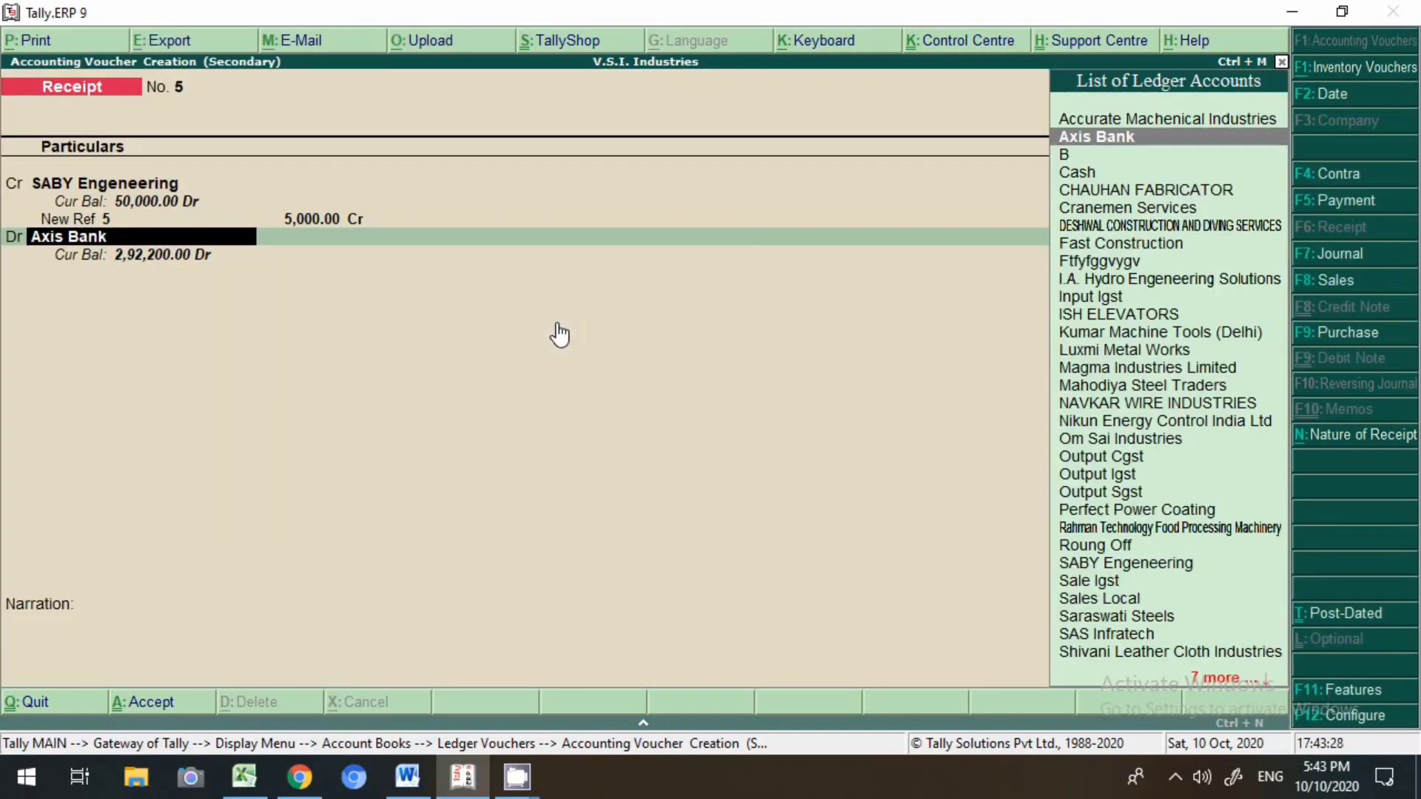
# - Debit Axis Bank with 5,000 and allocate it as Cheque/DD dated 1-Oct-2020 with bank Axis Bank (India)
pyautogui.press('Return')
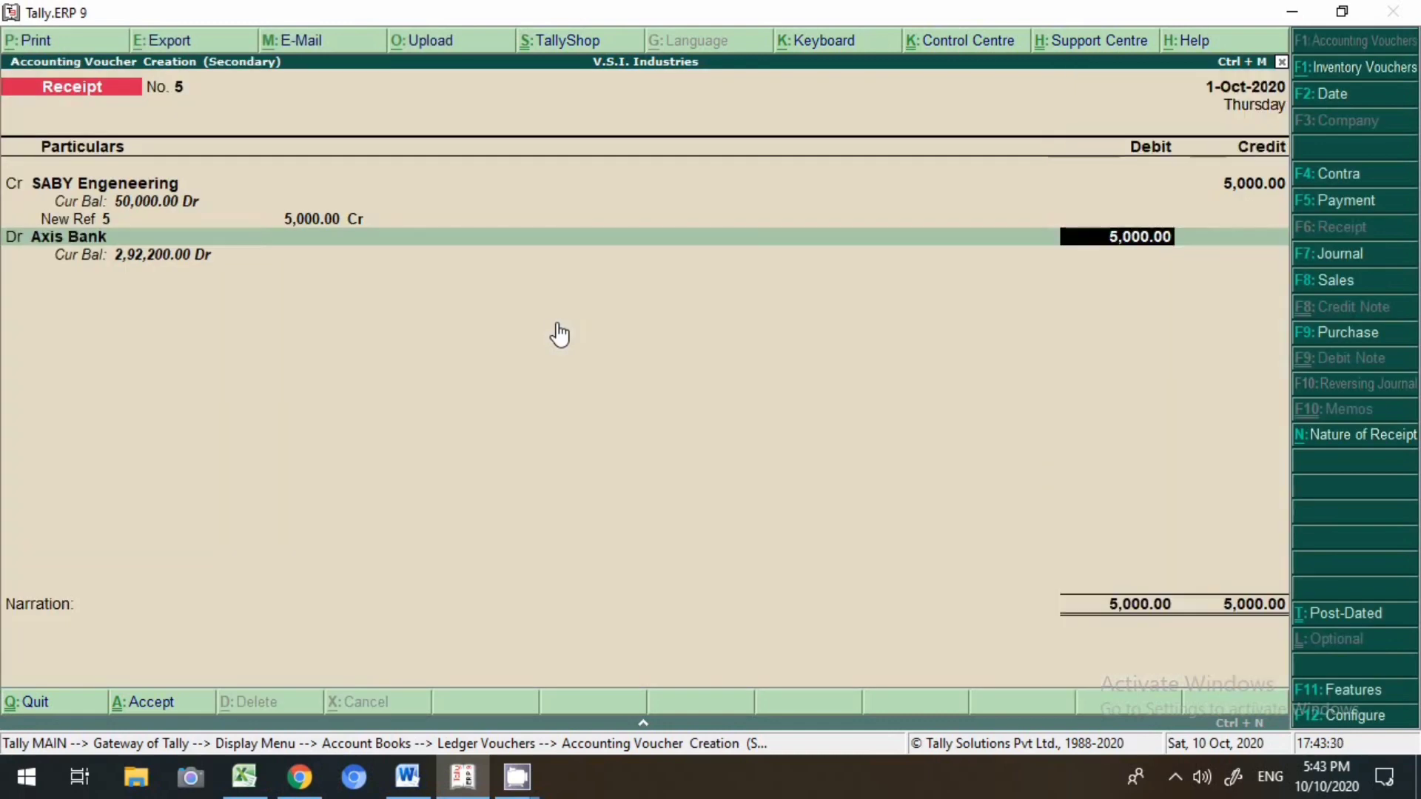
pyautogui.press('Return')
pyautogui.press('Return')
pyautogui.press('Return')
pyautogui.press('Return')
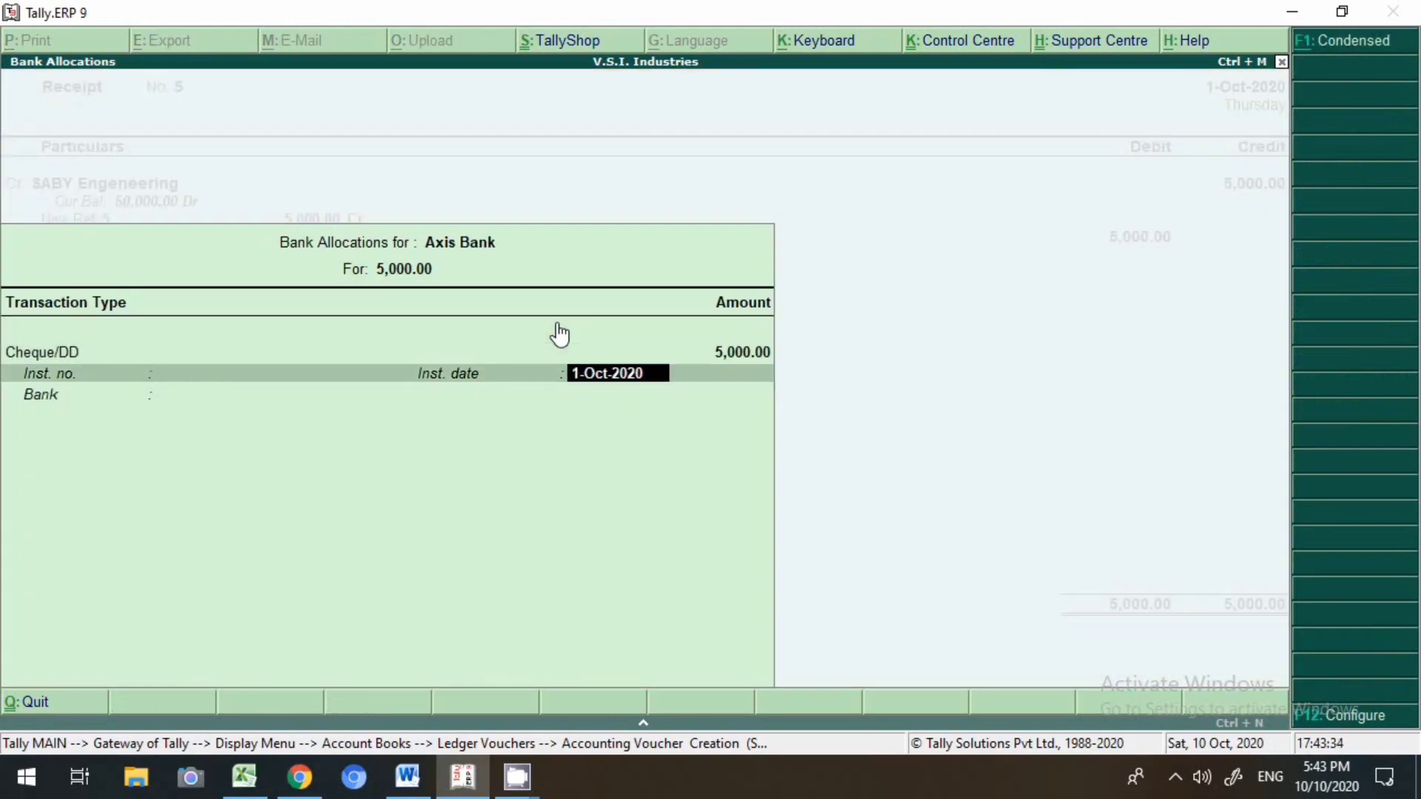
pyautogui.press('Return')
pyautogui.write('Ax')
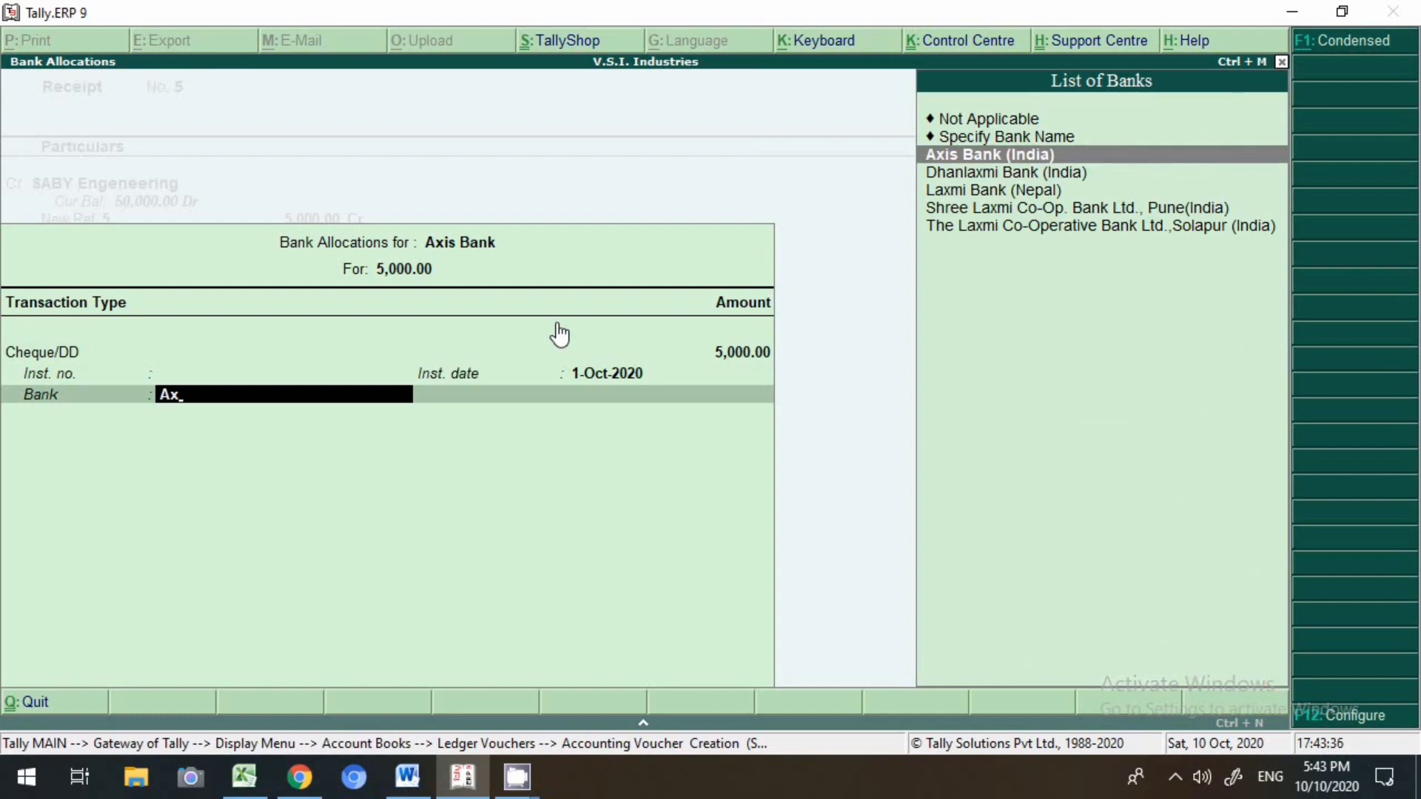
pyautogui.press('Return')
pyautogui.press('Return')
pyautogui.press('Return')
pyautogui.press('Return')
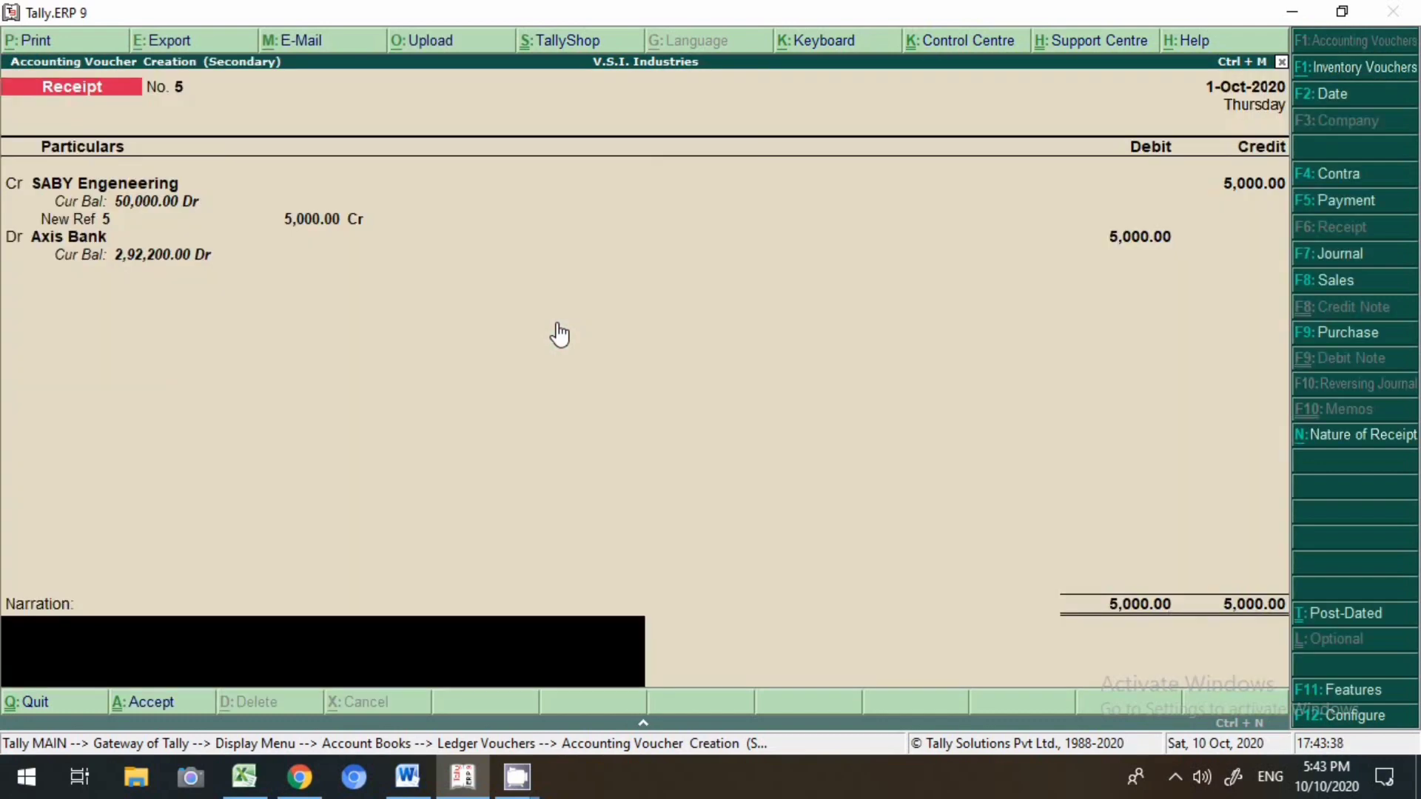
# - Add the narration "neft" and save the 5,000 receipt voucher
pyautogui.write('neft')
pyautogui.press('Return')
pyautogui.press('Return')
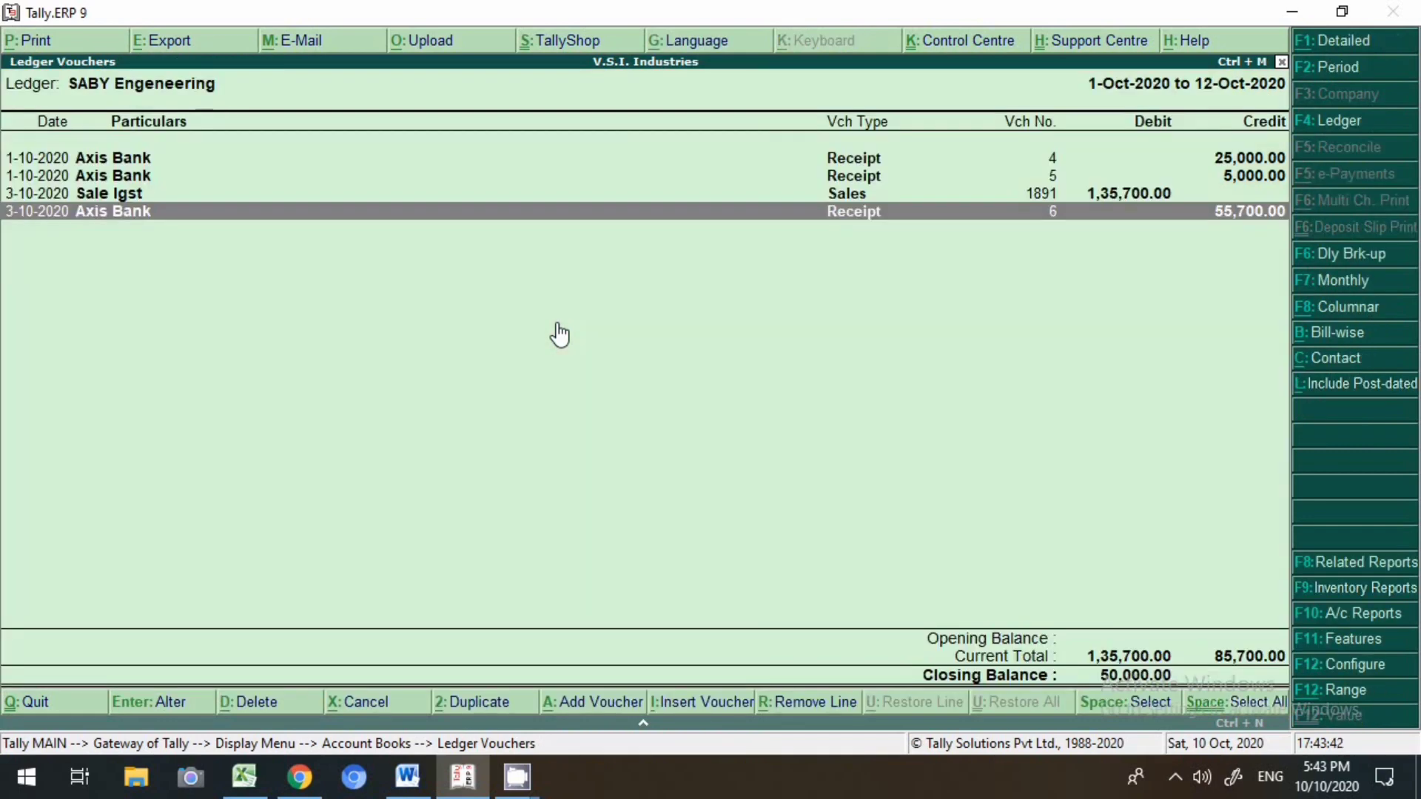
# - Start a new receipt voucher from the SABY Engeneering ledger report and set its date to 1-10-2020
pyautogui.hotkey('alt', 'a')
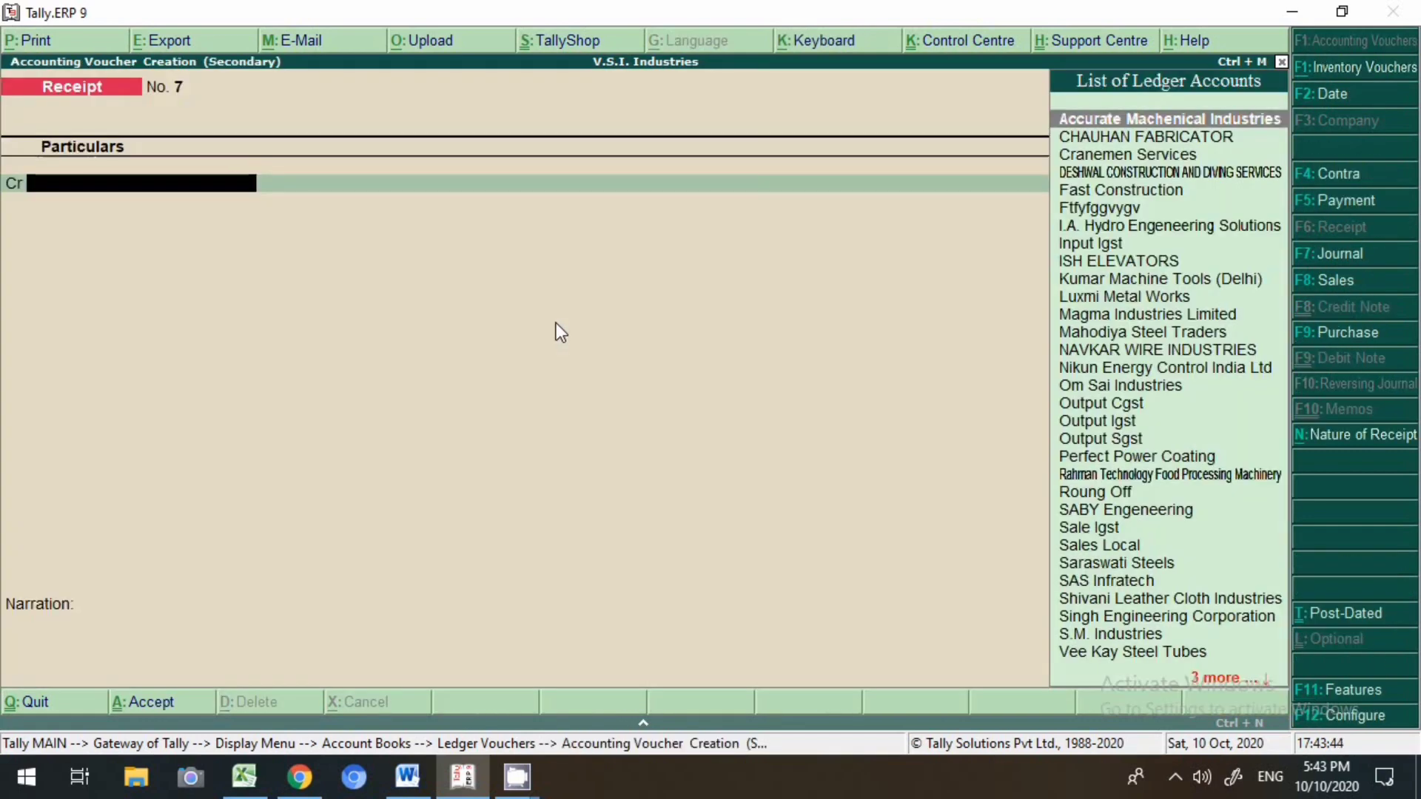
pyautogui.press('F2')
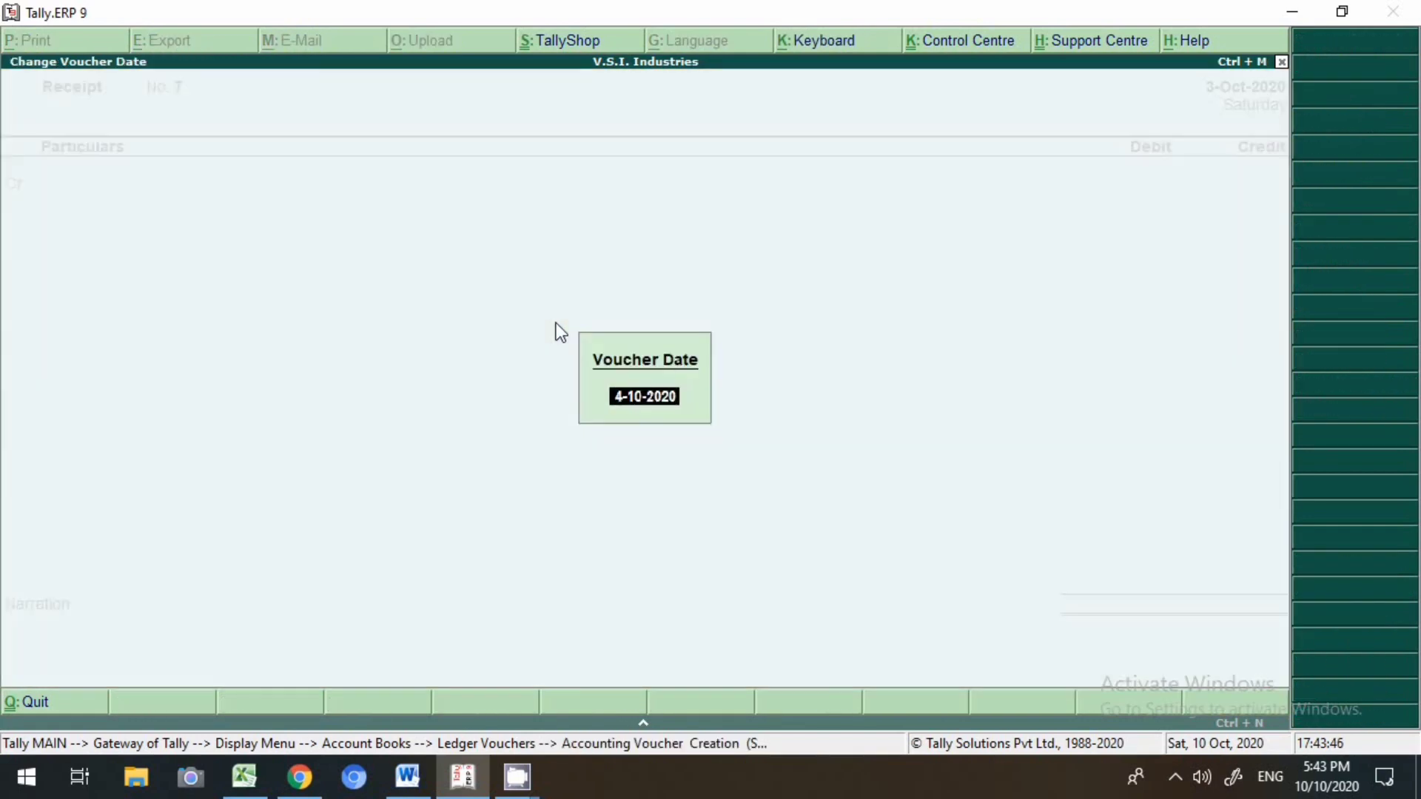
pyautogui.write('1-10')
pyautogui.press('Return')
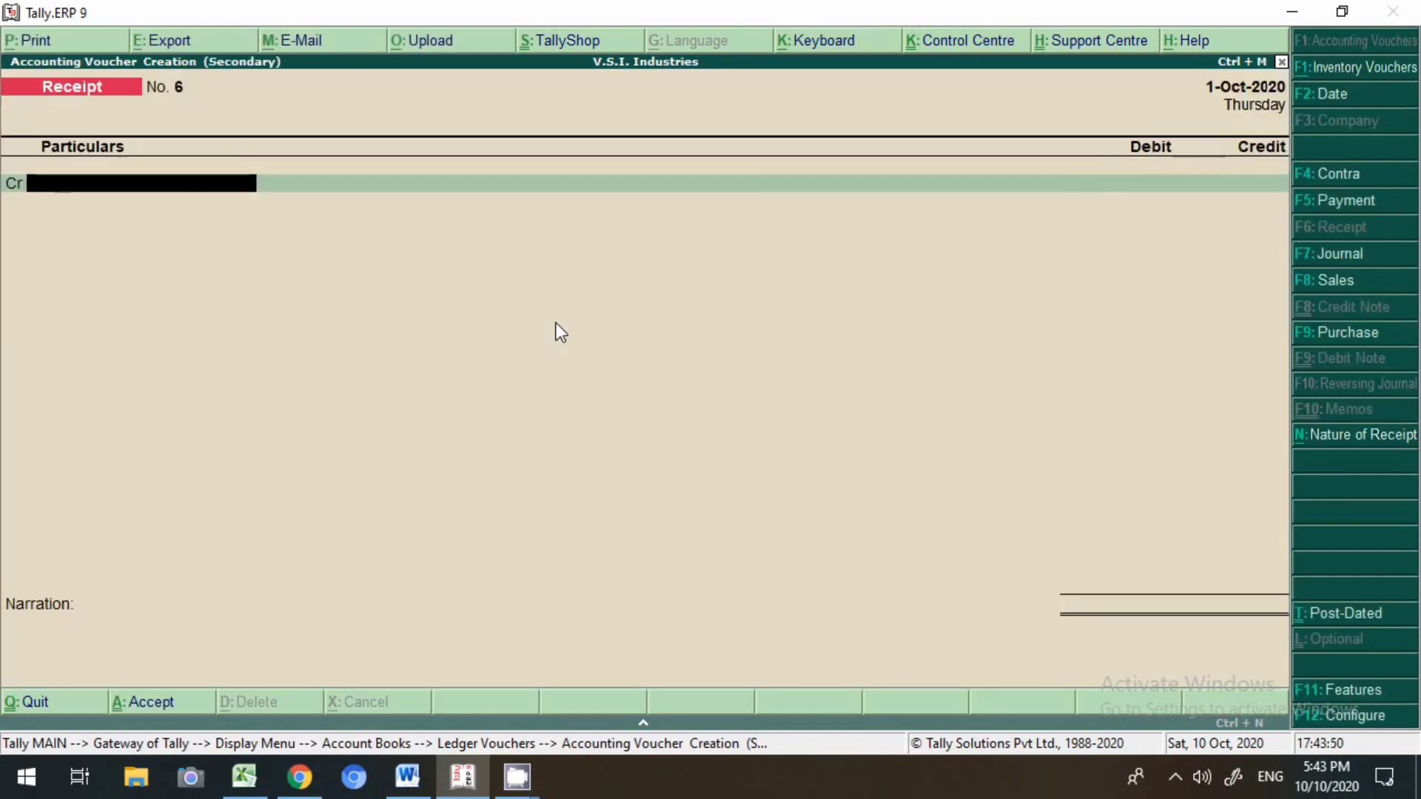
# - Credit SABY Engeneering with 50,000 in the new receipt voucher
pyautogui.write('Sab')
pyautogui.press('Return')
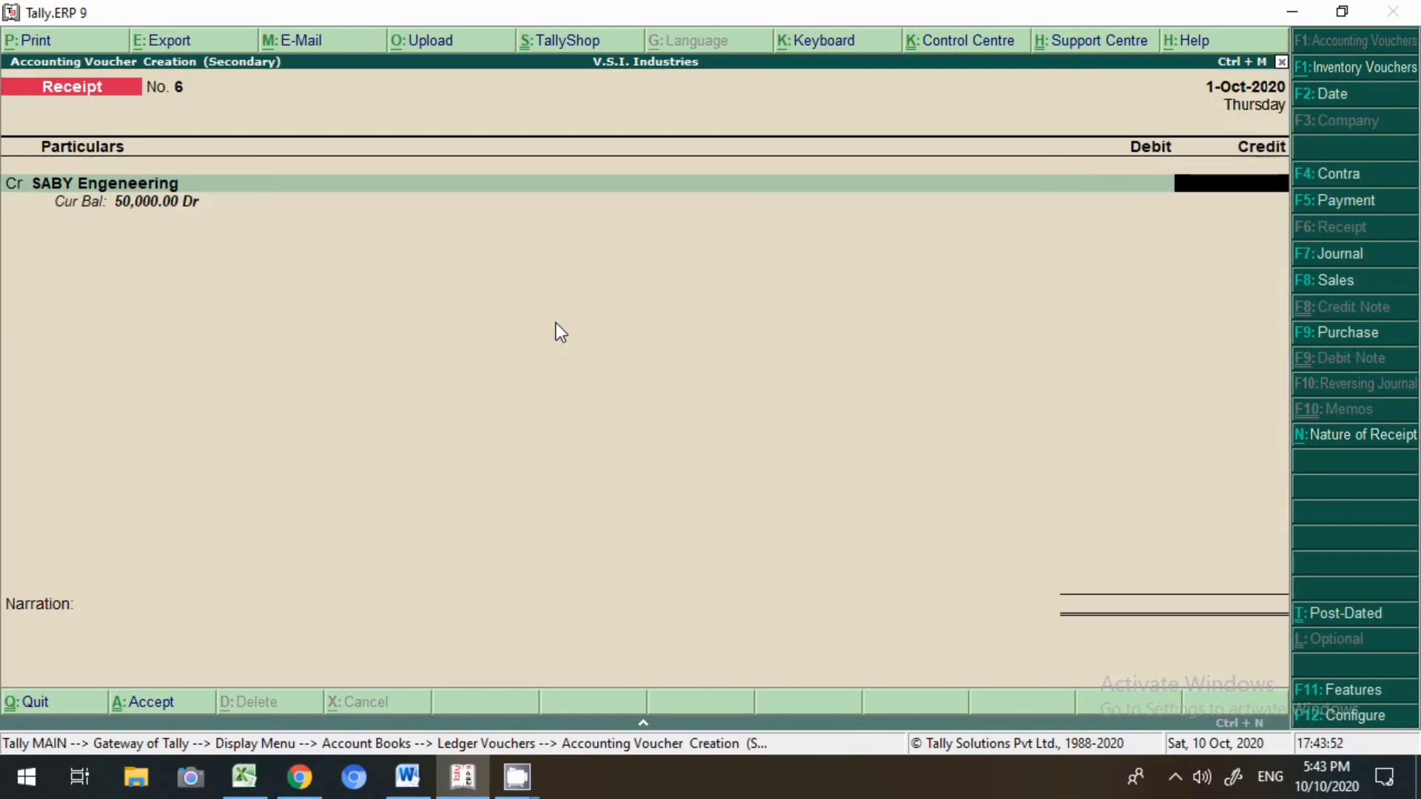
pyautogui.write('50000')
pyautogui.press('Return')
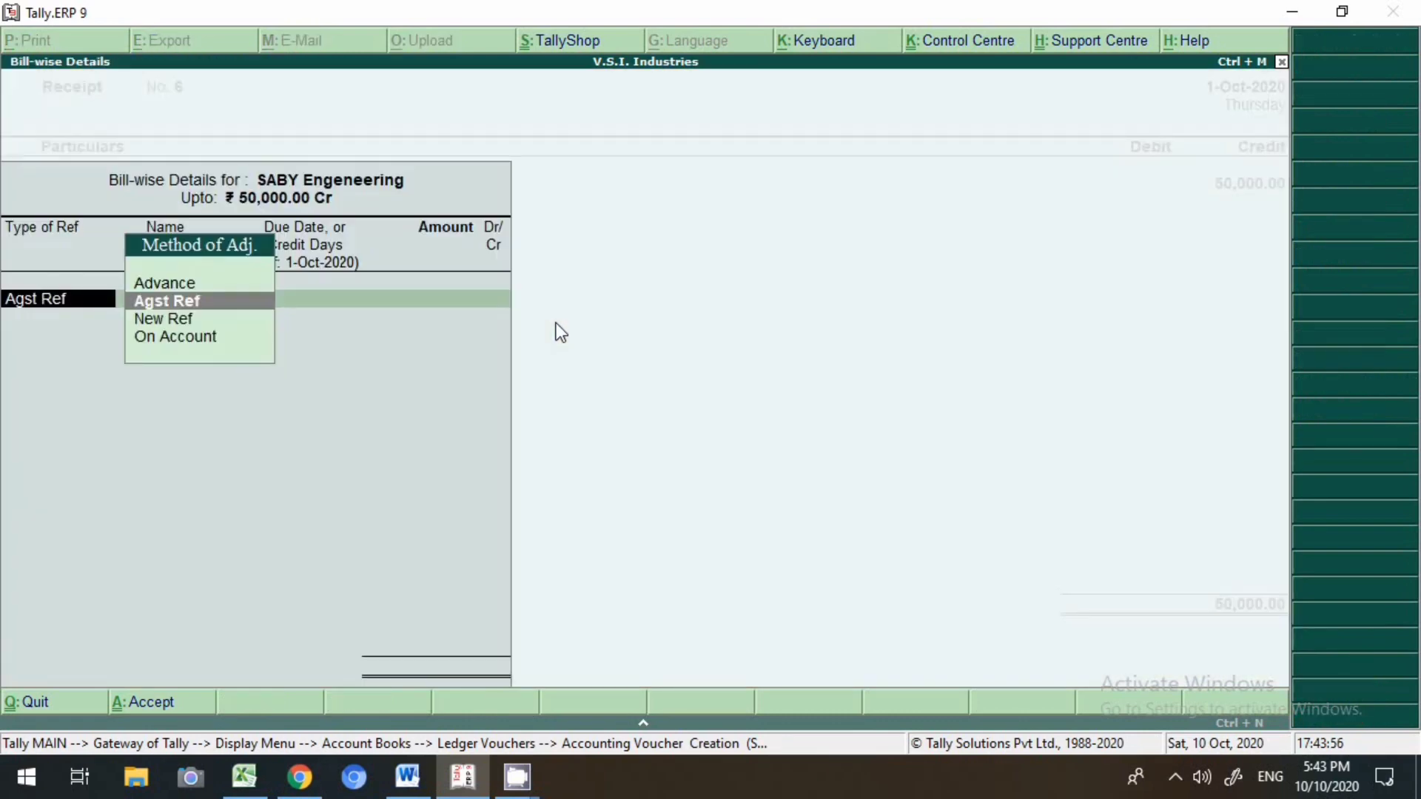
# - Record the 50,000 credit in the bill-wise details as New Ref 6 instead of Agst Ref
pyautogui.write('ag')
pyautogui.press('Return')
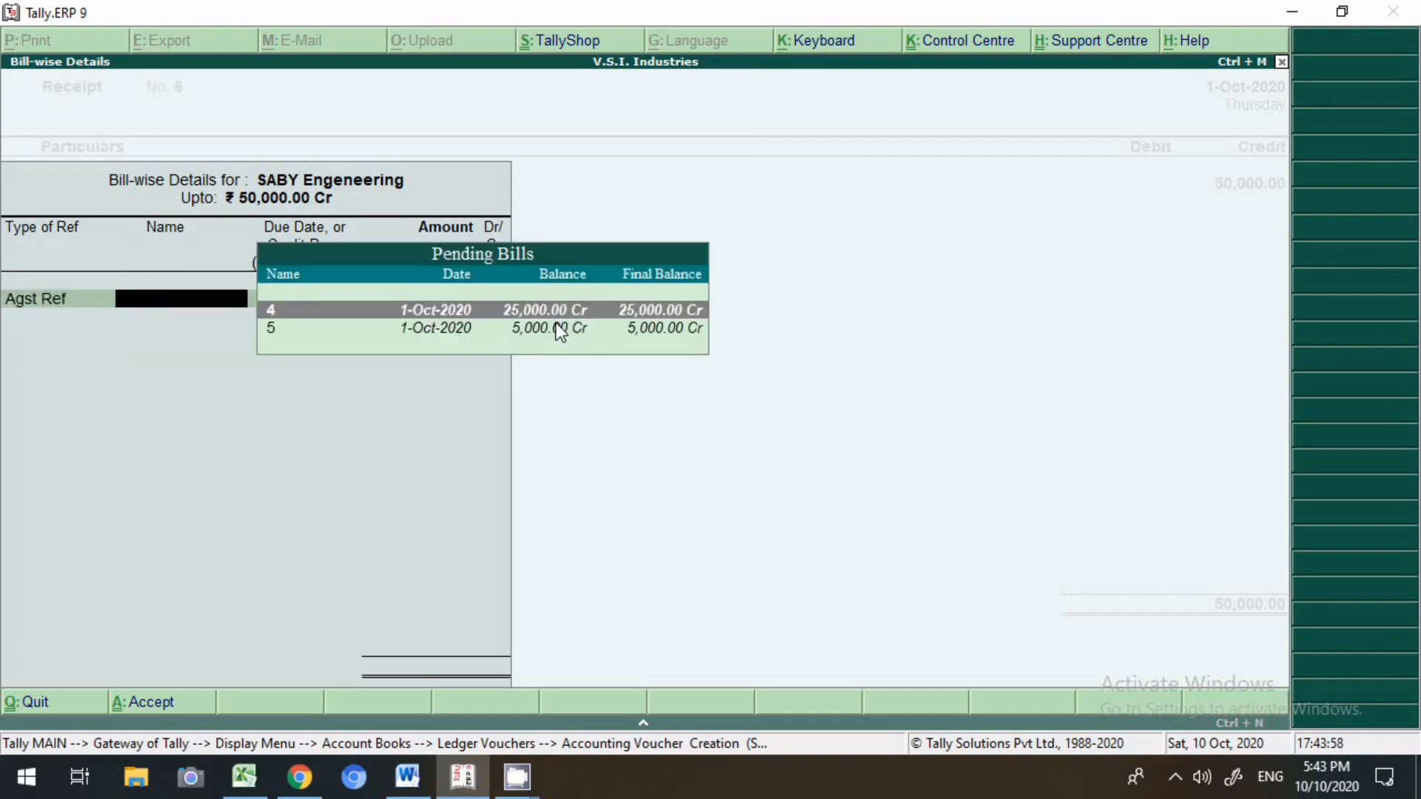
pyautogui.press('BackSpace')
pyautogui.press('Return')
pyautogui.press('BackSpace')
pyautogui.press('Down')
pyautogui.press('Return')
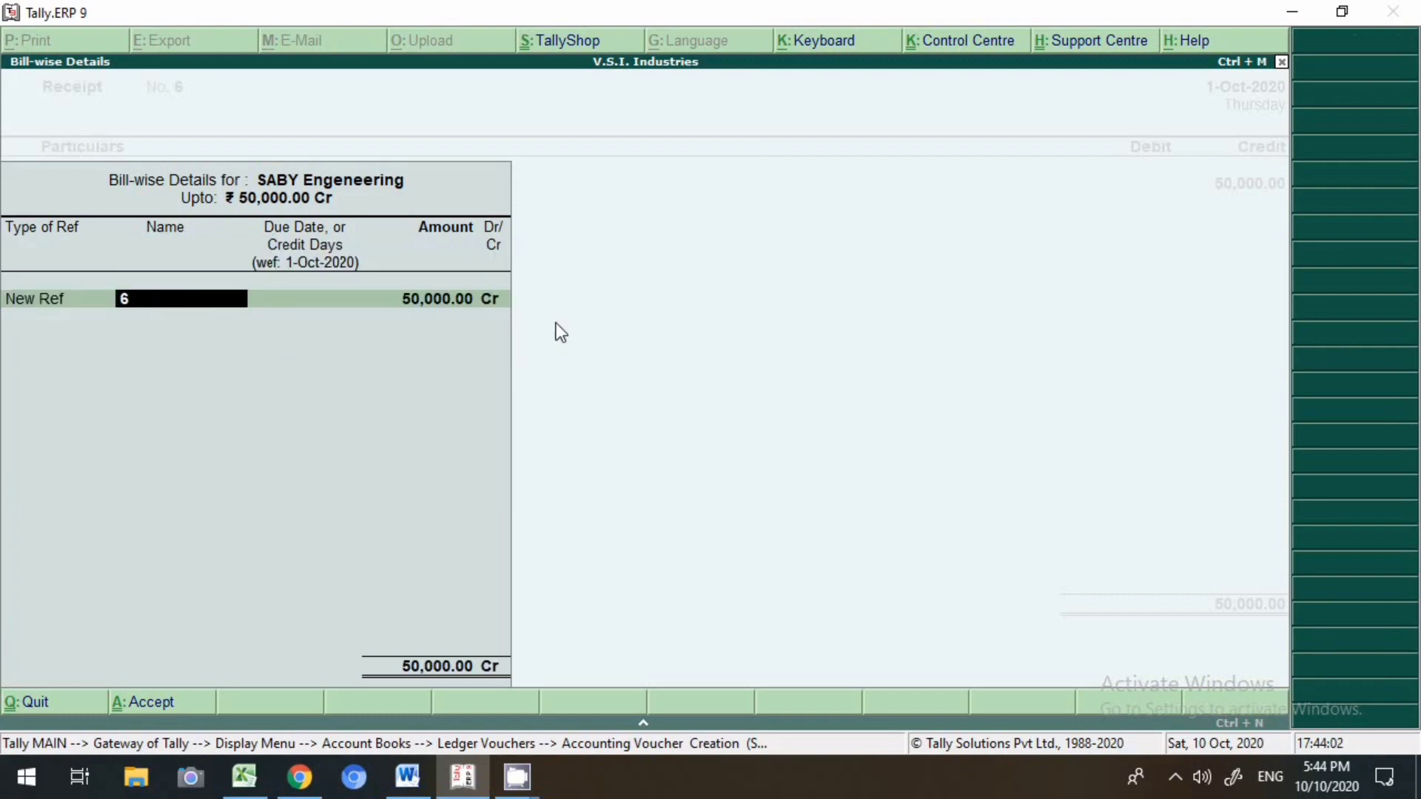
pyautogui.press('Return')
pyautogui.press('Return')
pyautogui.press('Return')
pyautogui.press('Return')
# - Debit Axis Bank with 50,000, allocate it as Cheque/DD with Axis Bank (India), and save the receipt without a narration
pyautogui.press('Return')
pyautogui.press('Return')
pyautogui.press('Return')
pyautogui.press('Return')
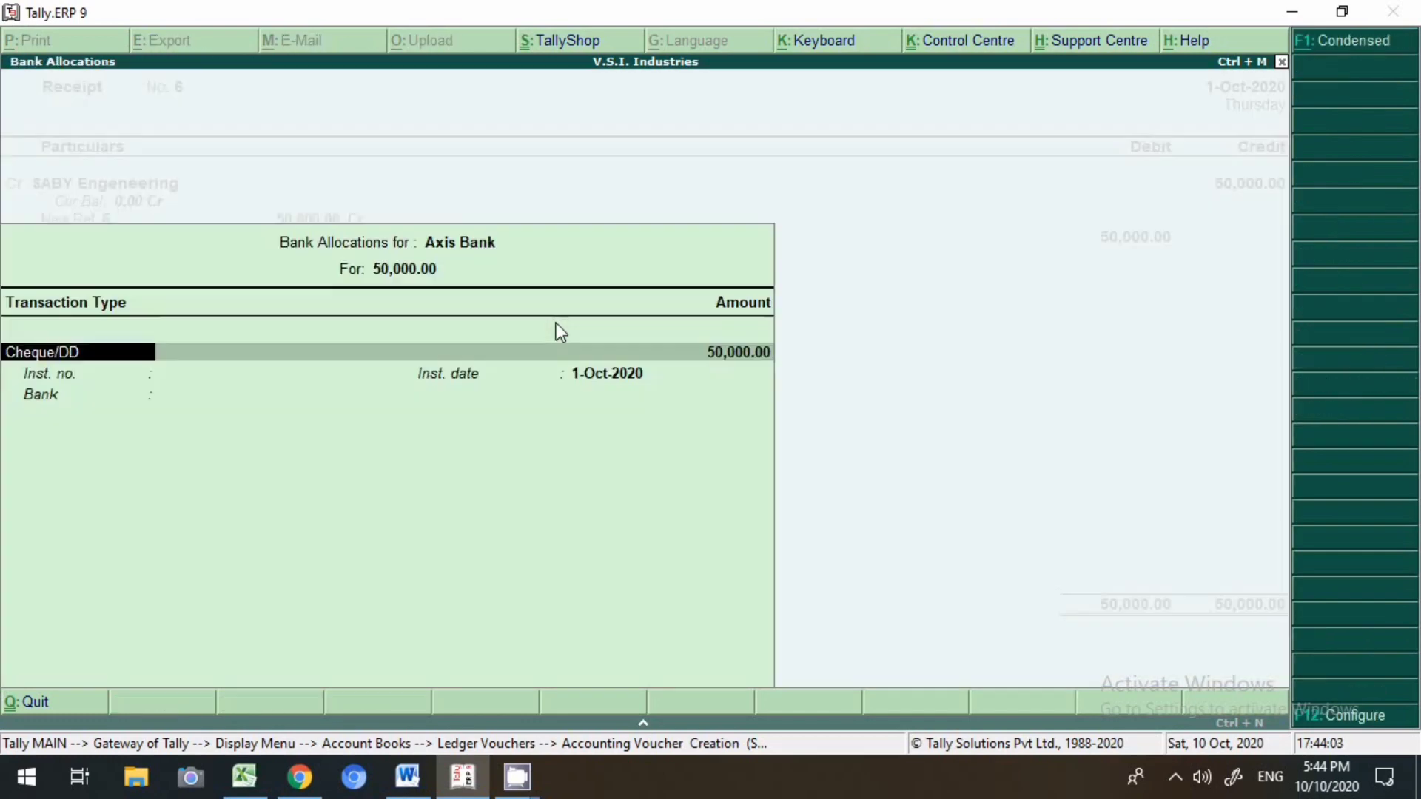
pyautogui.press('Return')
pyautogui.press('Return')
pyautogui.write('Ax')
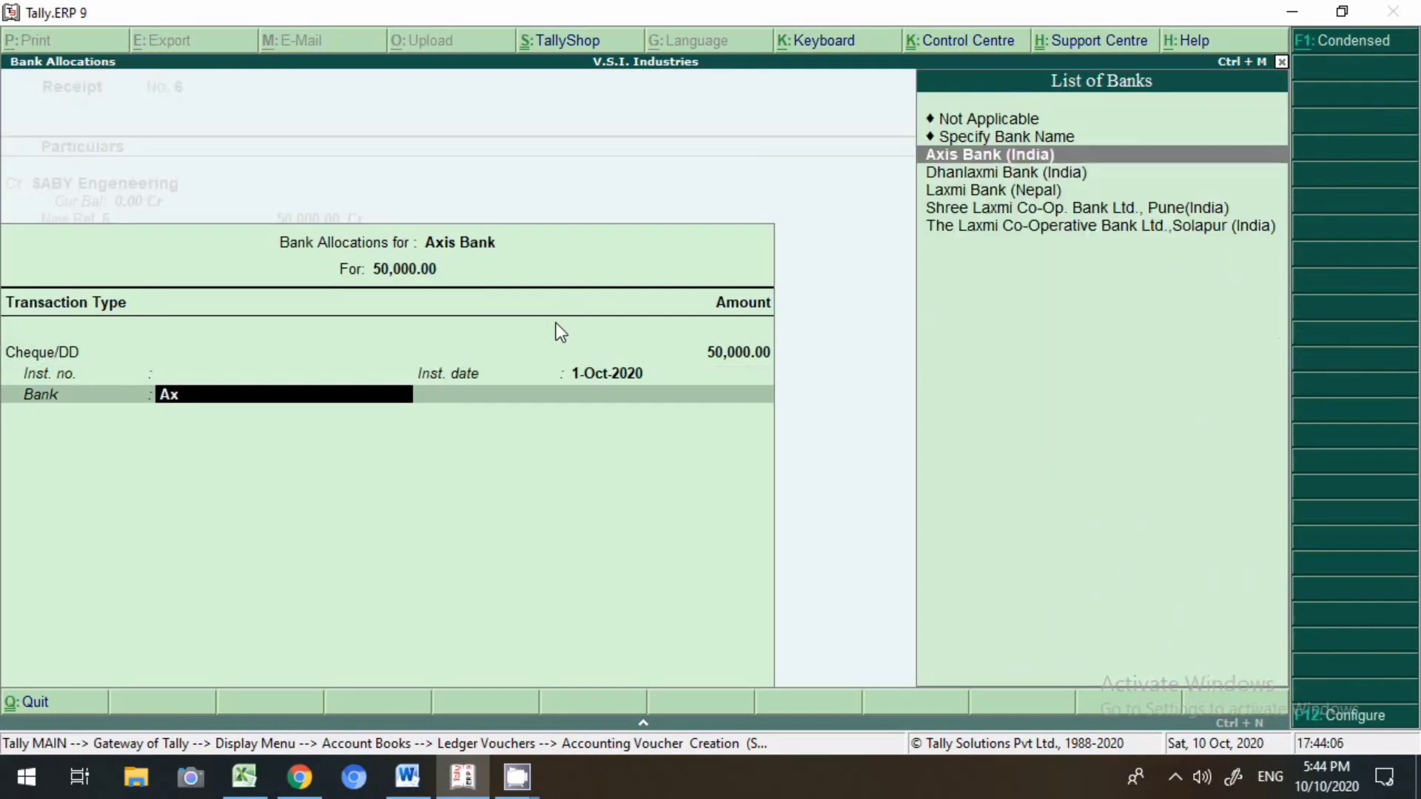
pyautogui.write('is')
pyautogui.press('Return')
pyautogui.press('Return')
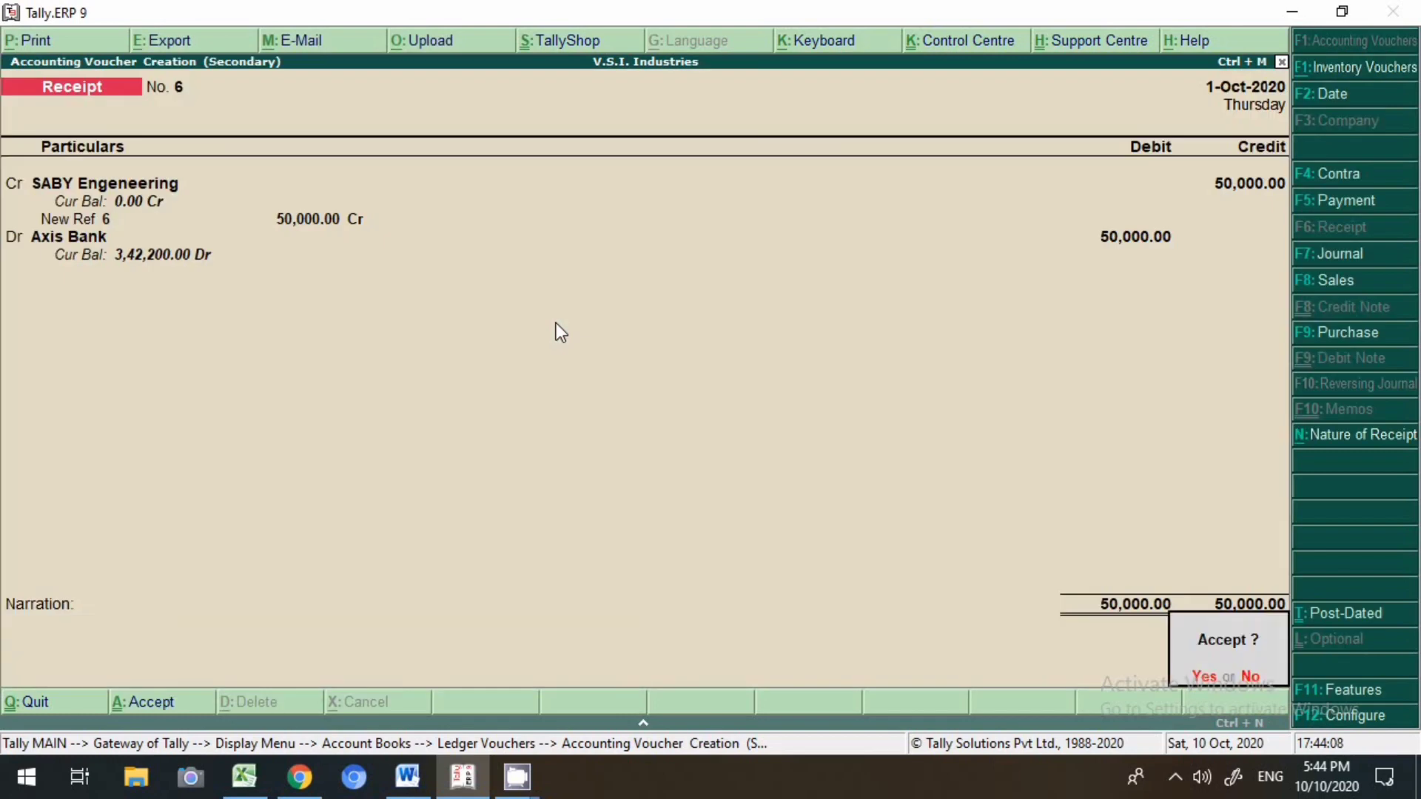
pyautogui.press('Return')
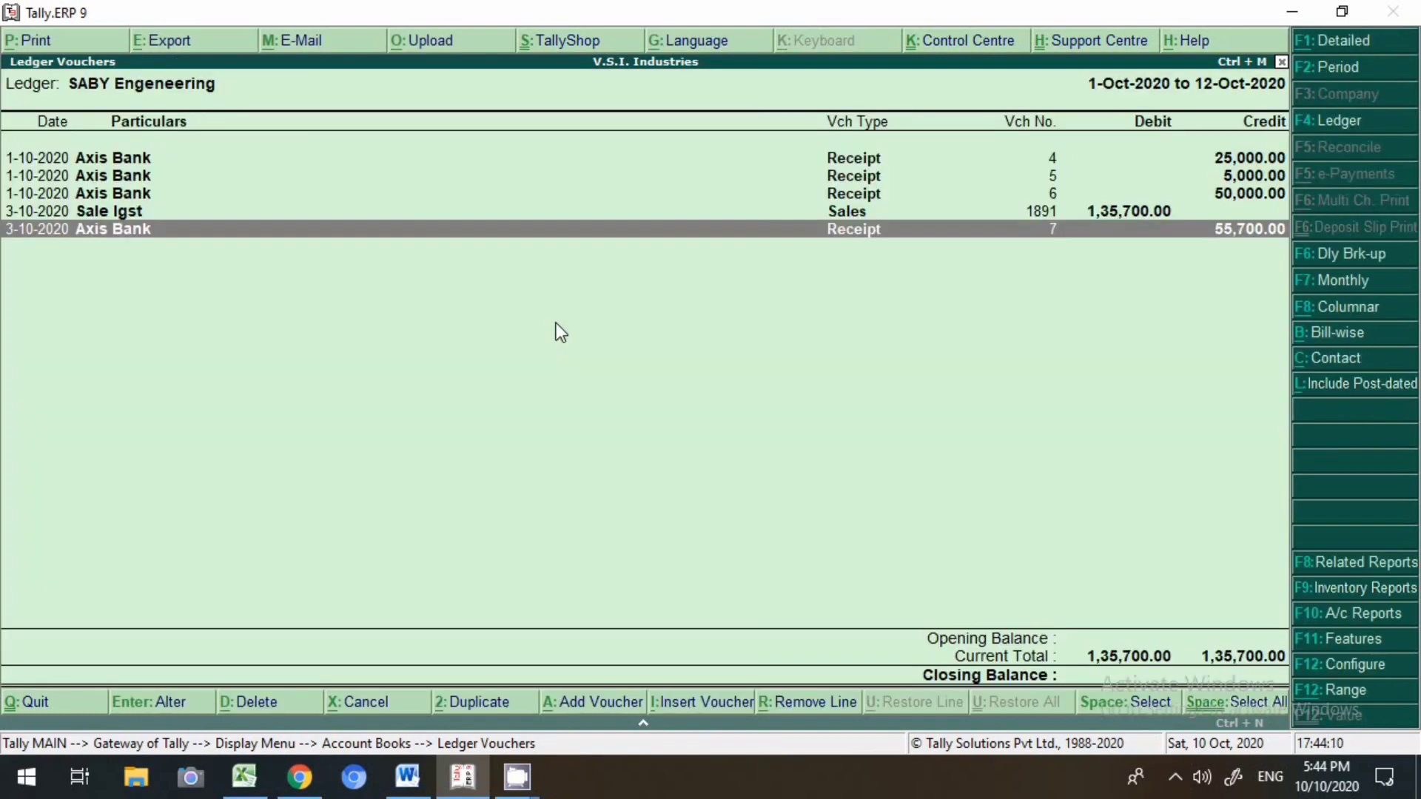
# - Open the 25,000 receipt dated 1-10-2020 and try changing its bill-wise reference from New Ref to Agst Ref
pyautogui.click(854, 157)
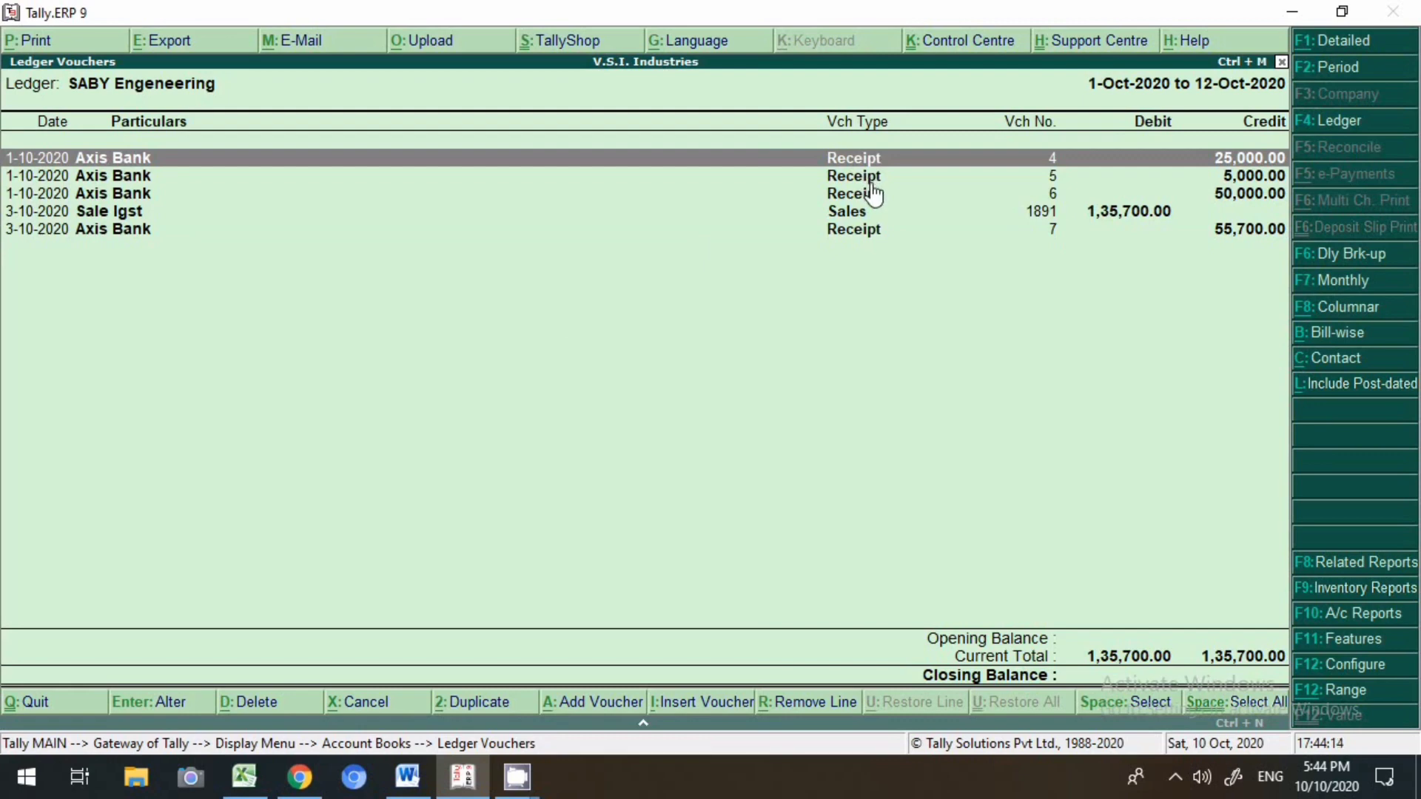
pyautogui.press('Down')
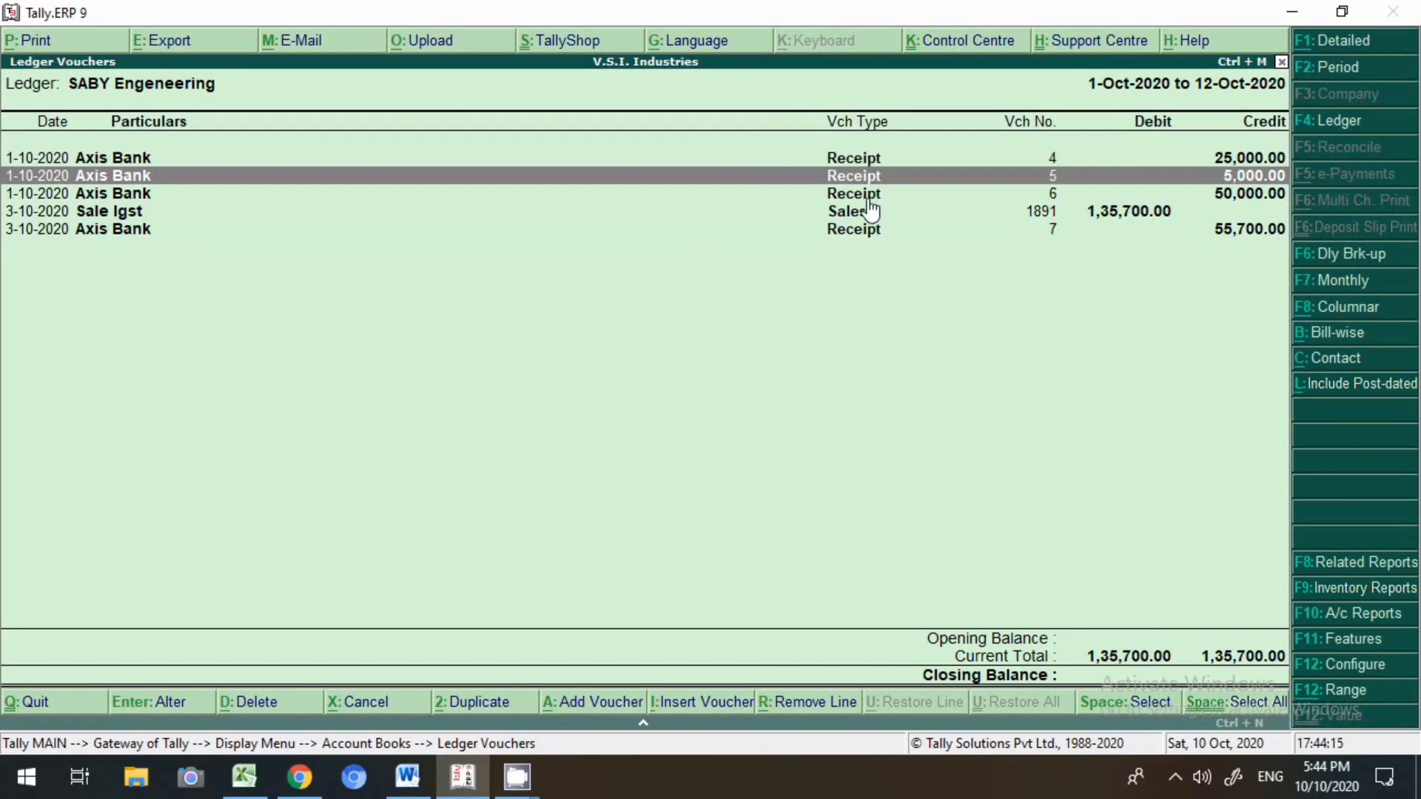
pyautogui.press('Down')
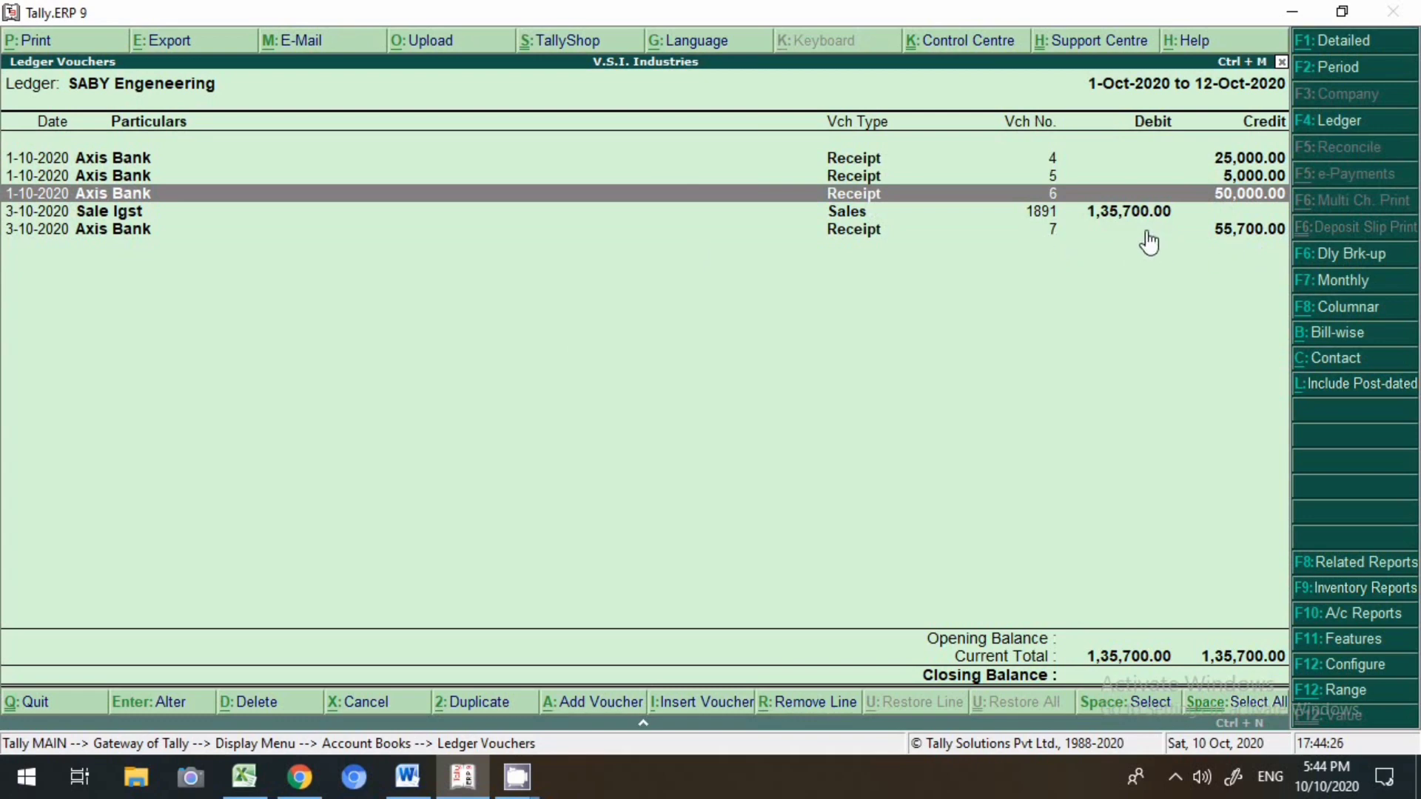
pyautogui.click(1066, 161)
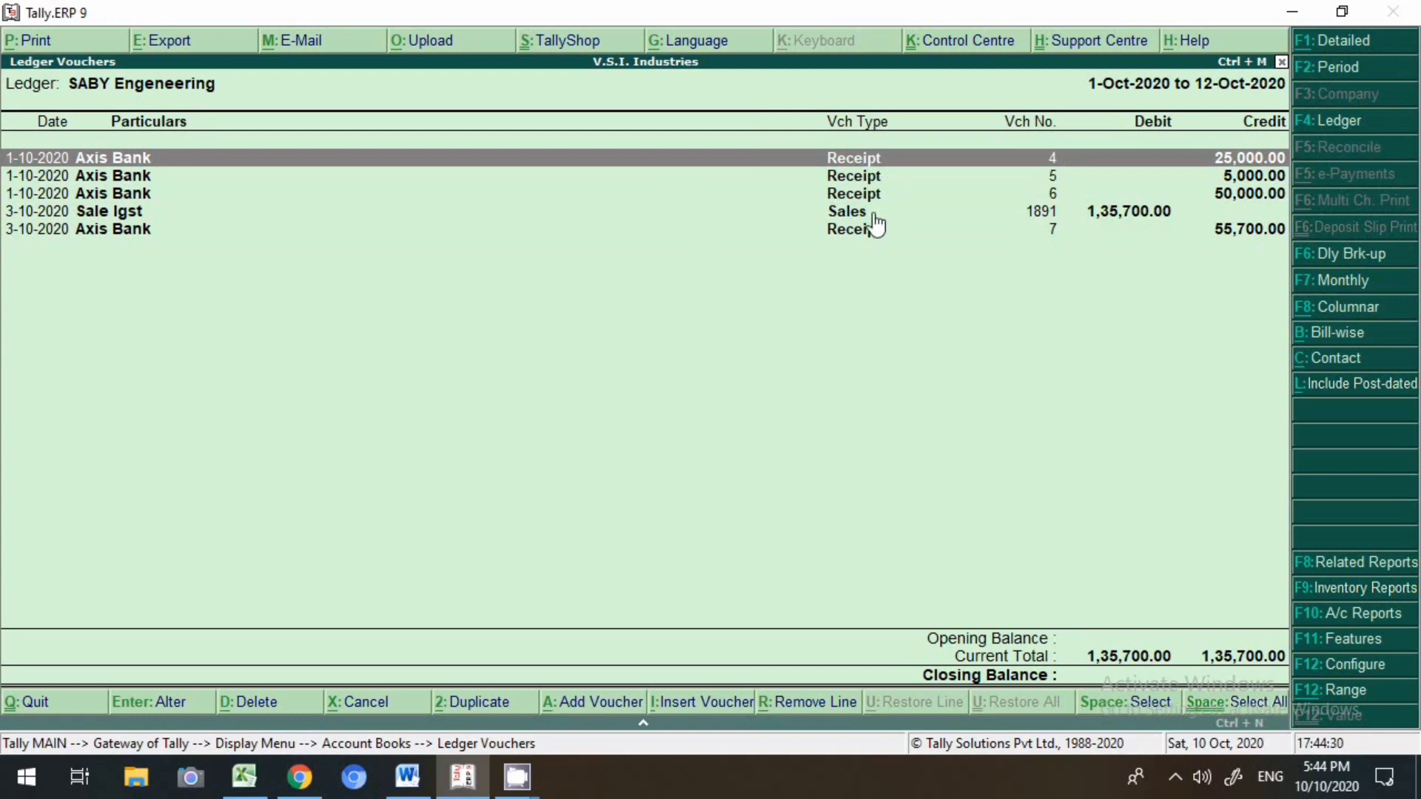
pyautogui.press('Return')
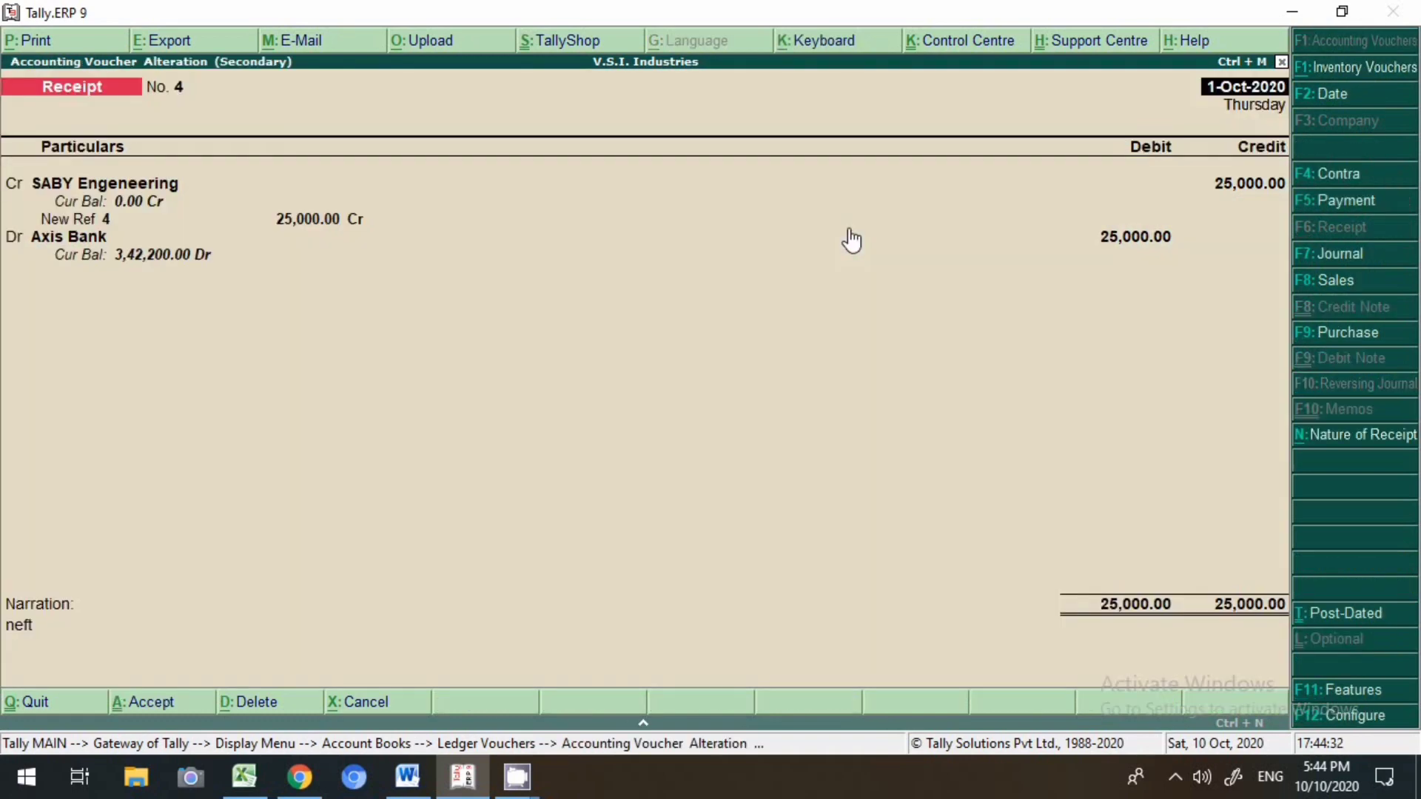
pyautogui.click(56, 221)
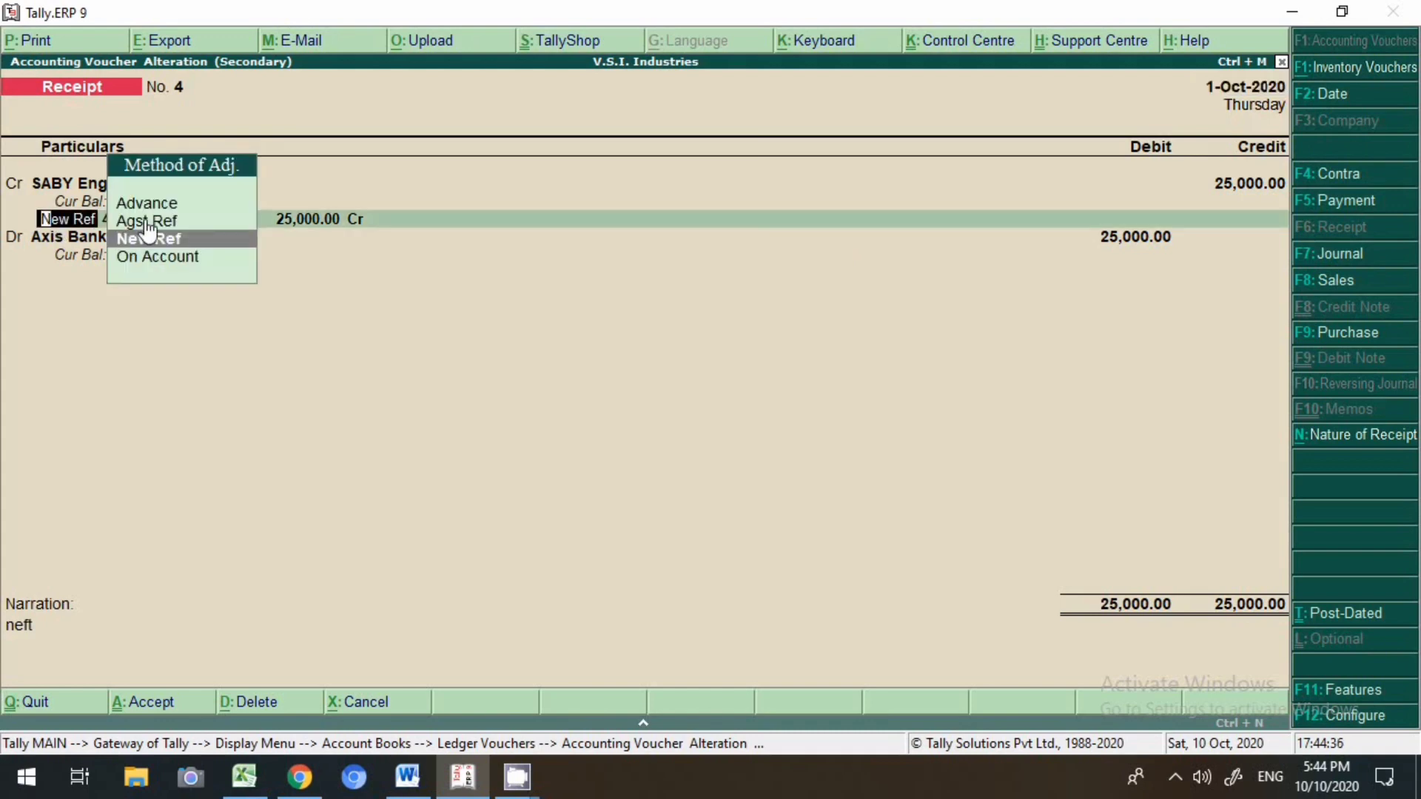
pyautogui.press('Up')
pyautogui.press('Return')
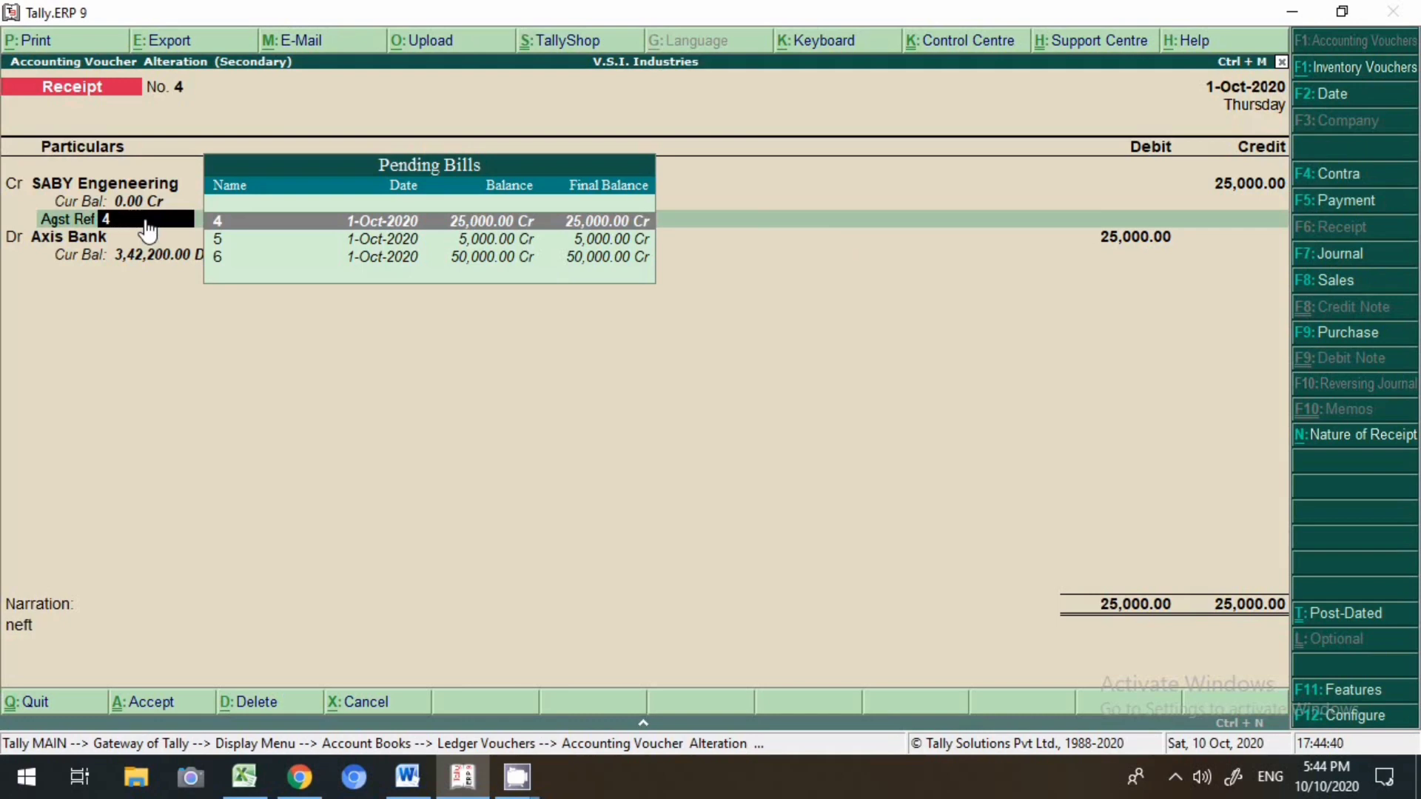
pyautogui.hotkey('ctrl', 'a')
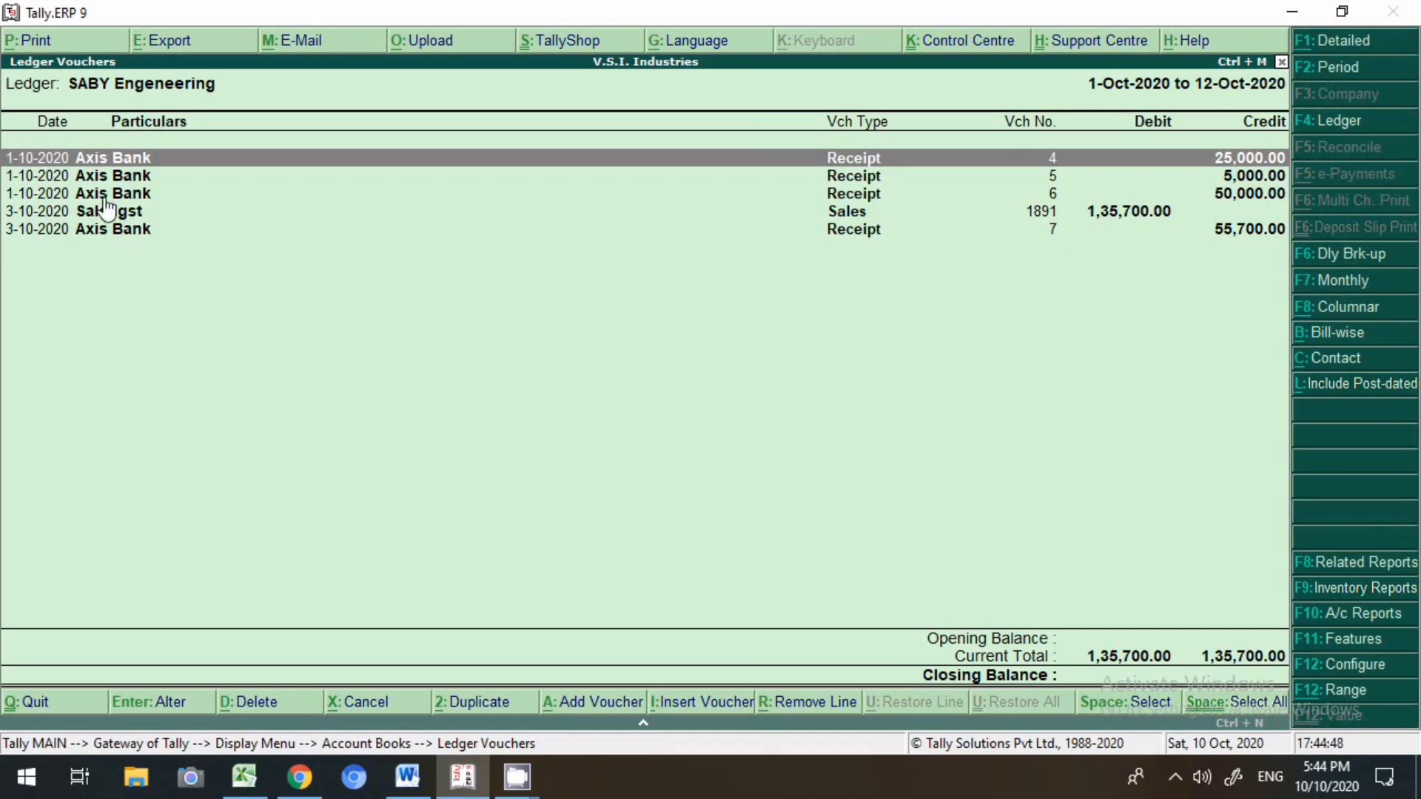
# - Reopen the 25,000 receipt and retry Agst Ref as the adjustment method for its credit
pyautogui.doubleClick(129, 159)
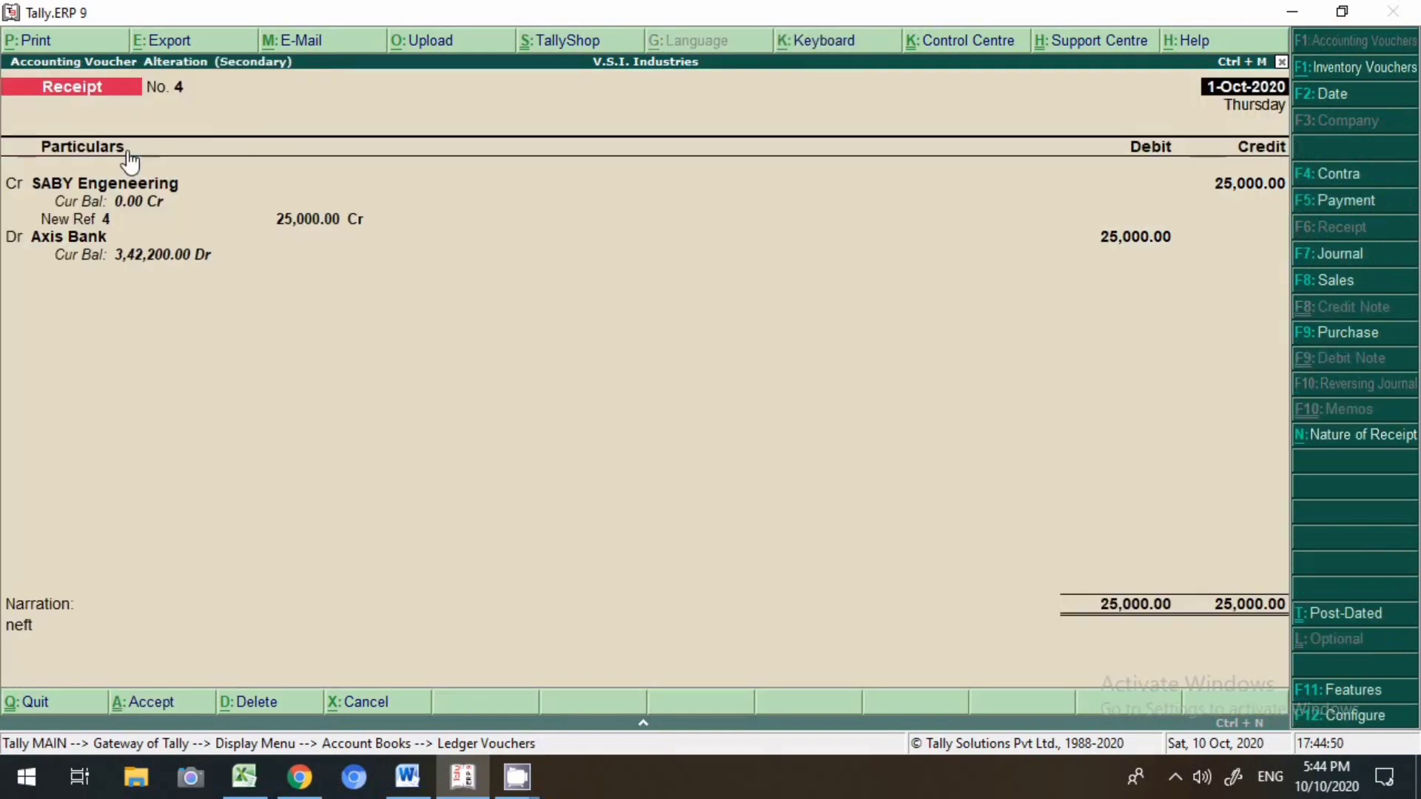
pyautogui.click(78, 222)
pyautogui.press('Up')
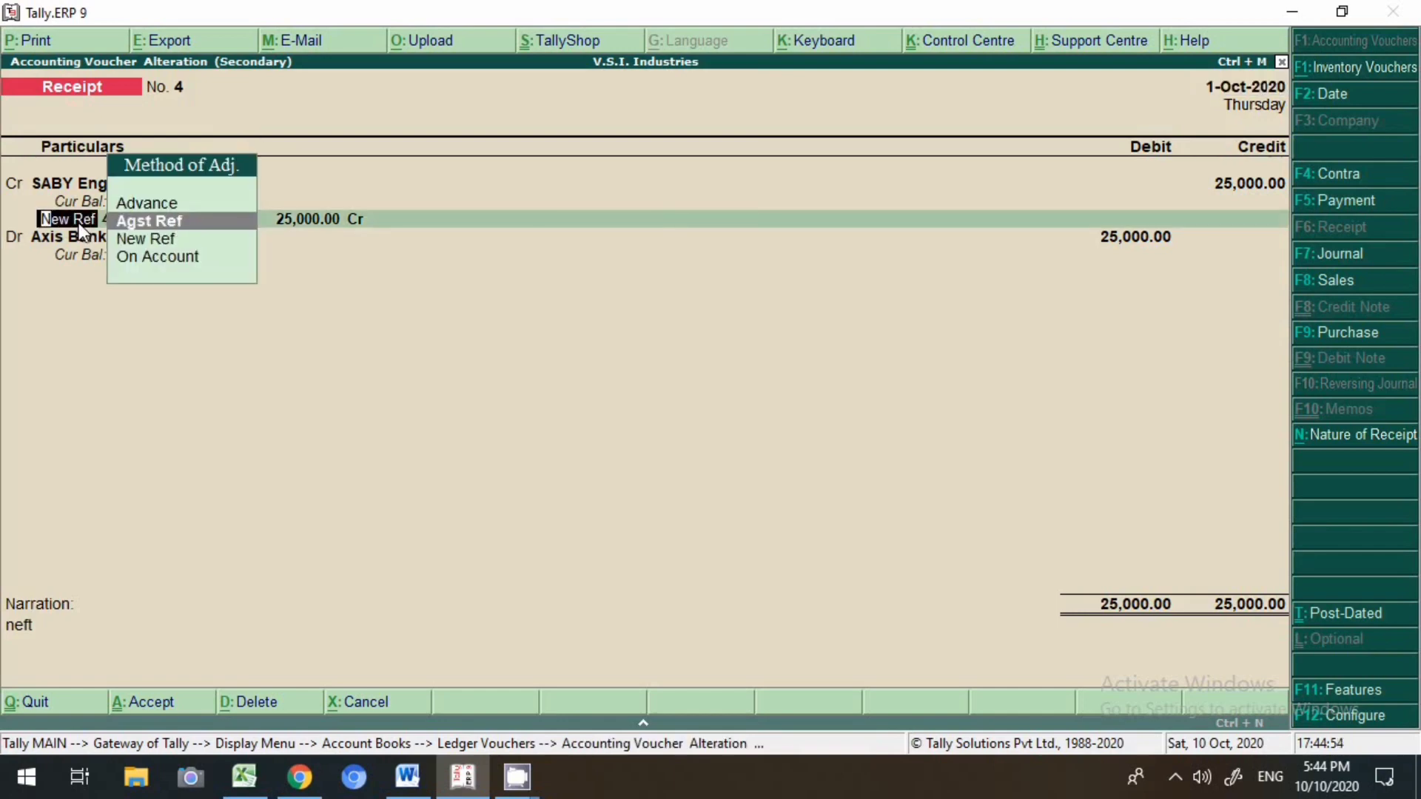
pyautogui.press('Return')
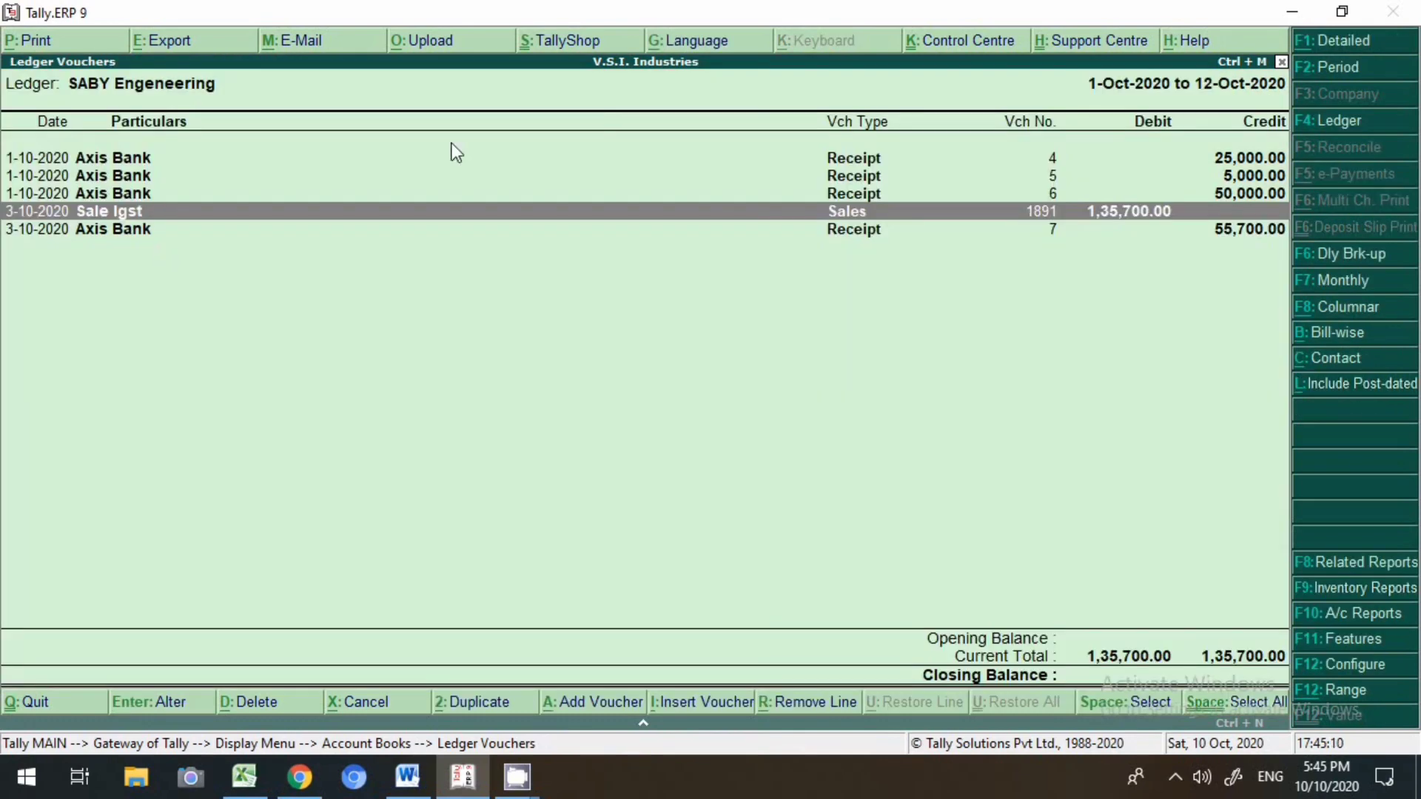
# - In the bill-wise details of the 3-10-2020 sales voucher, allocate 25,000 as Agst Ref 4
pyautogui.press('Return')
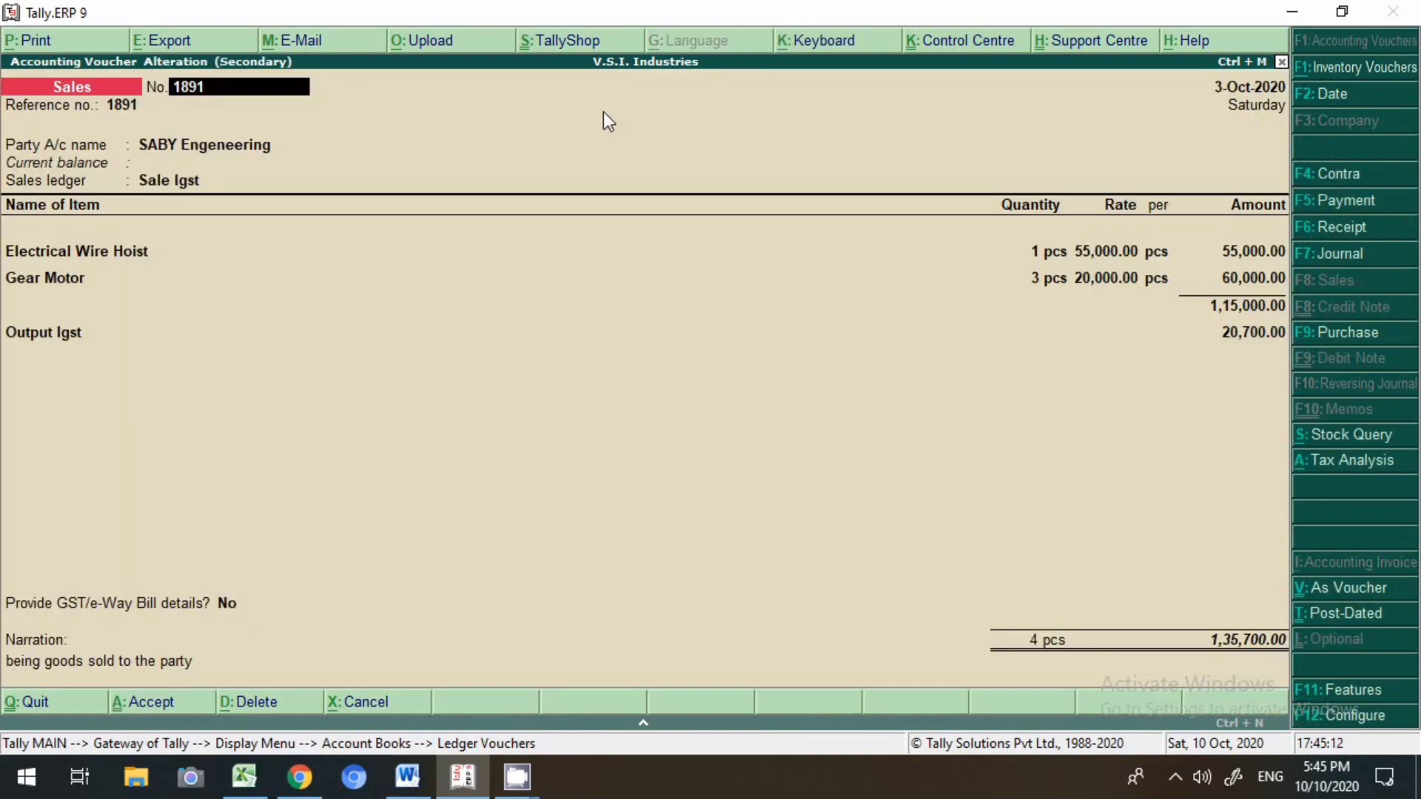
pyautogui.click(1268, 646)
pyautogui.press('Return')
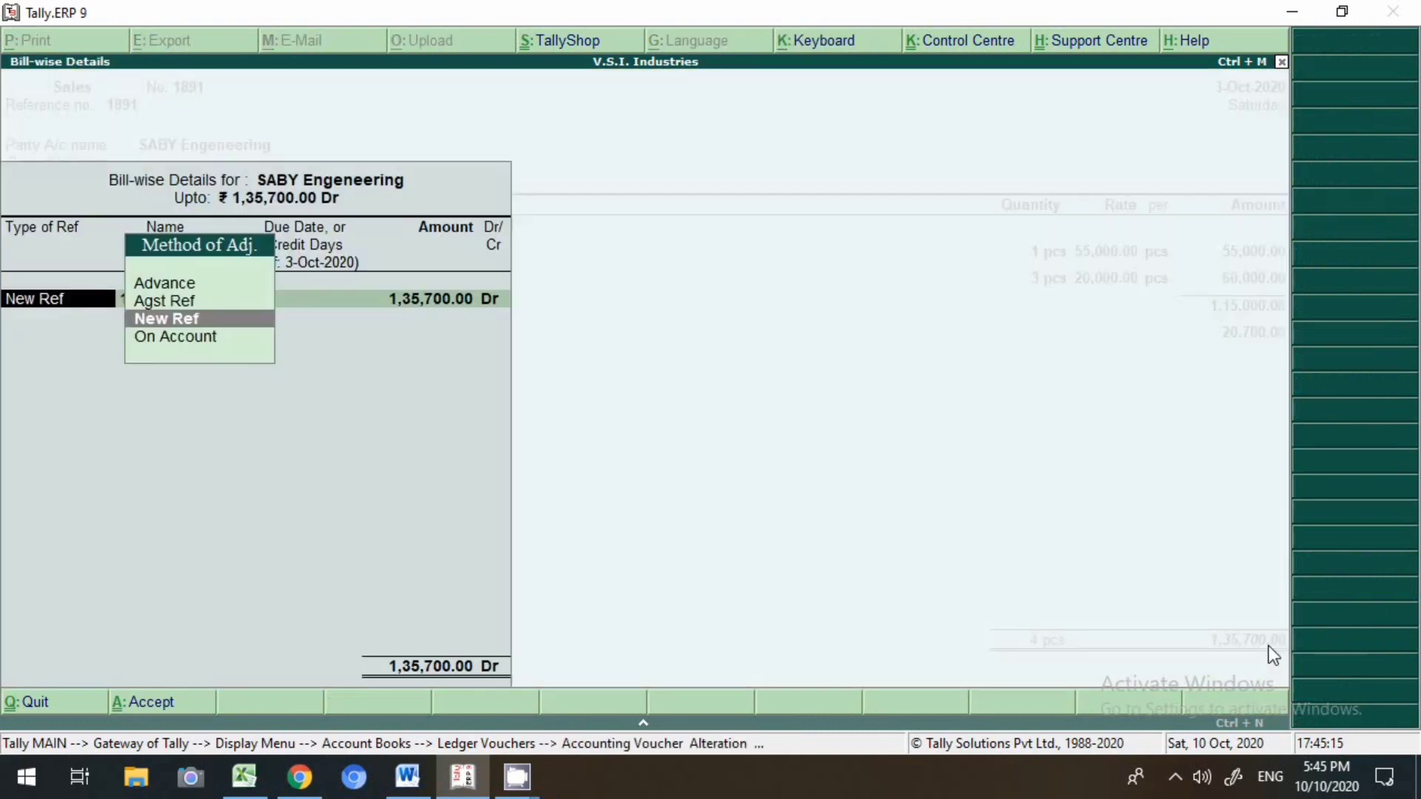
pyautogui.press('Up')
pyautogui.press('Return')
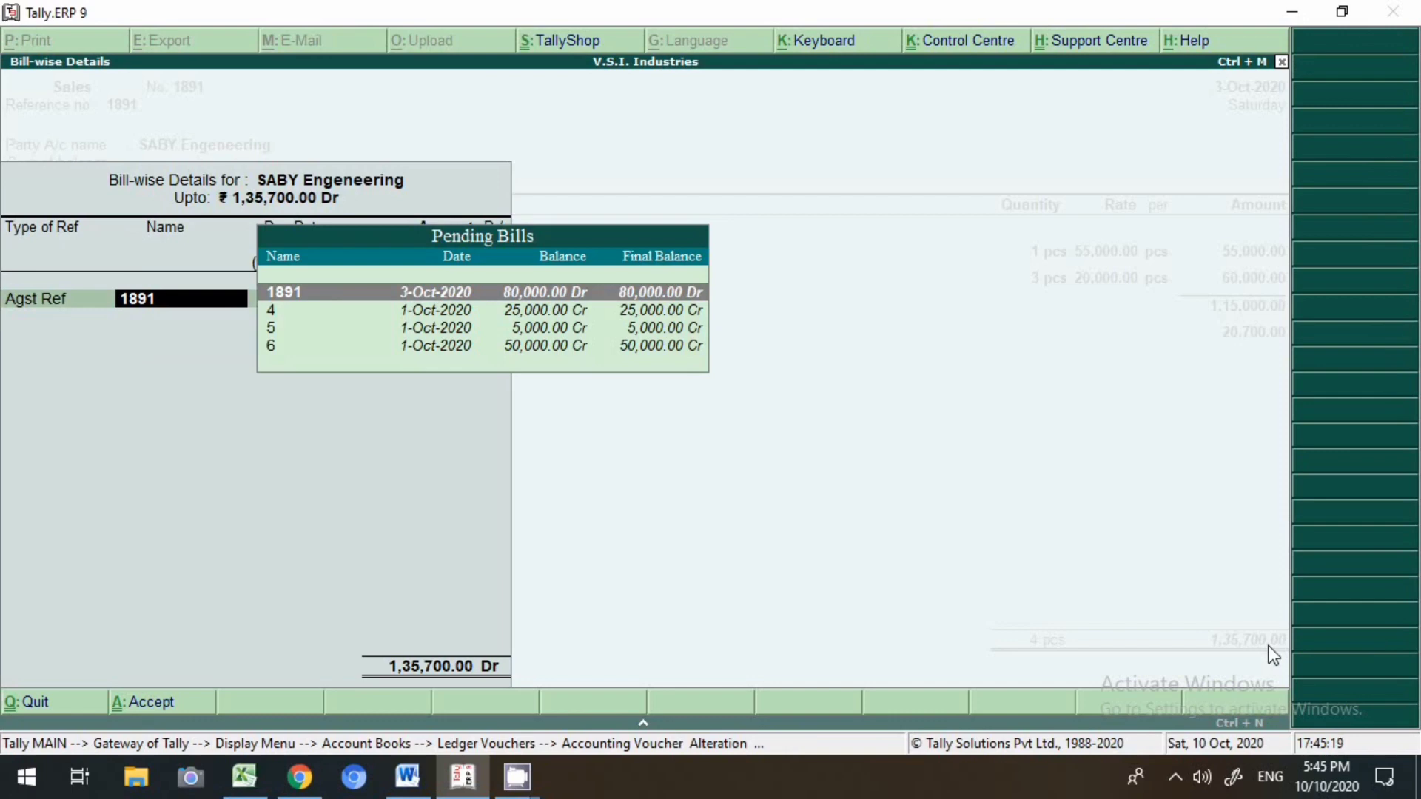
pyautogui.press('Down')
pyautogui.press('Return')
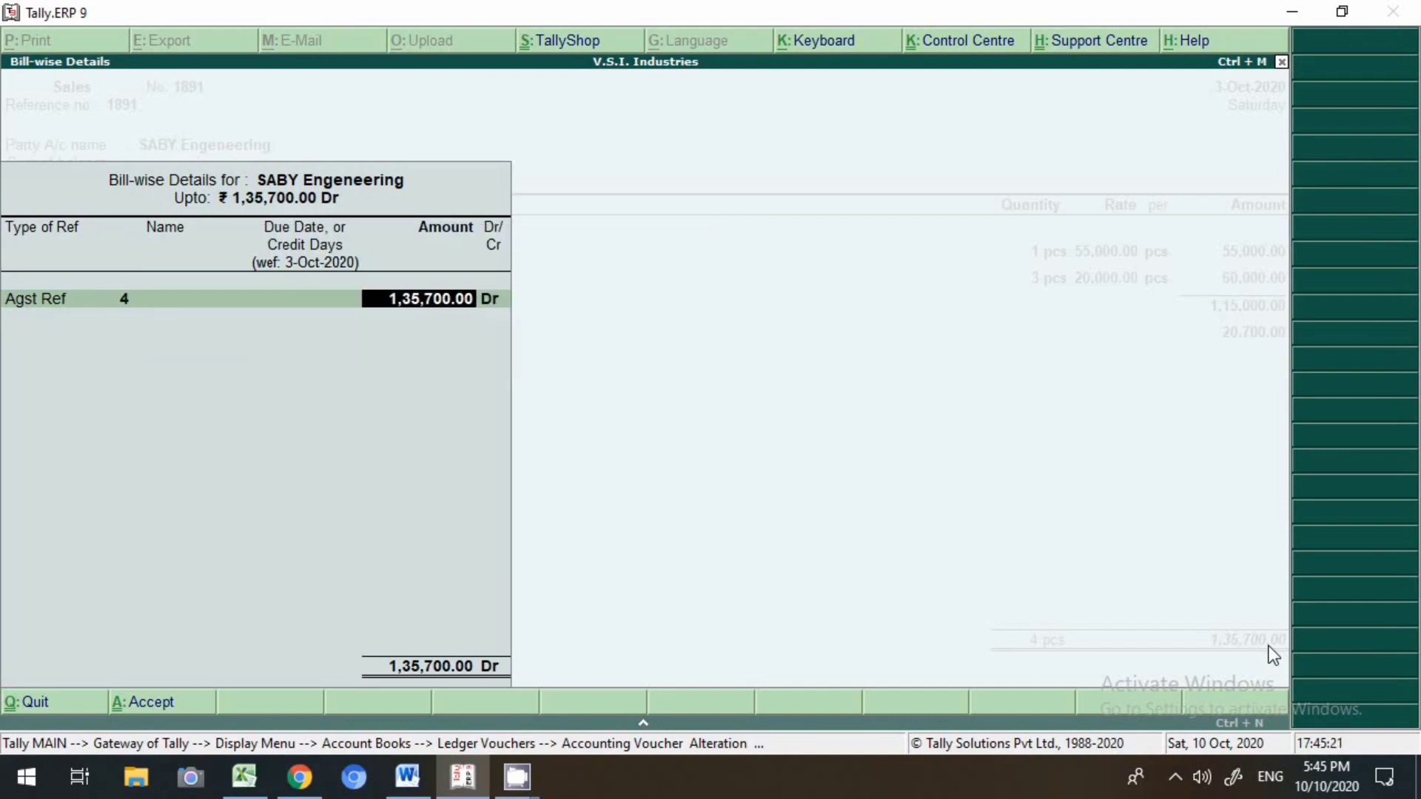
pyautogui.write('25000')
pyautogui.press('Return')
pyautogui.press('Return')
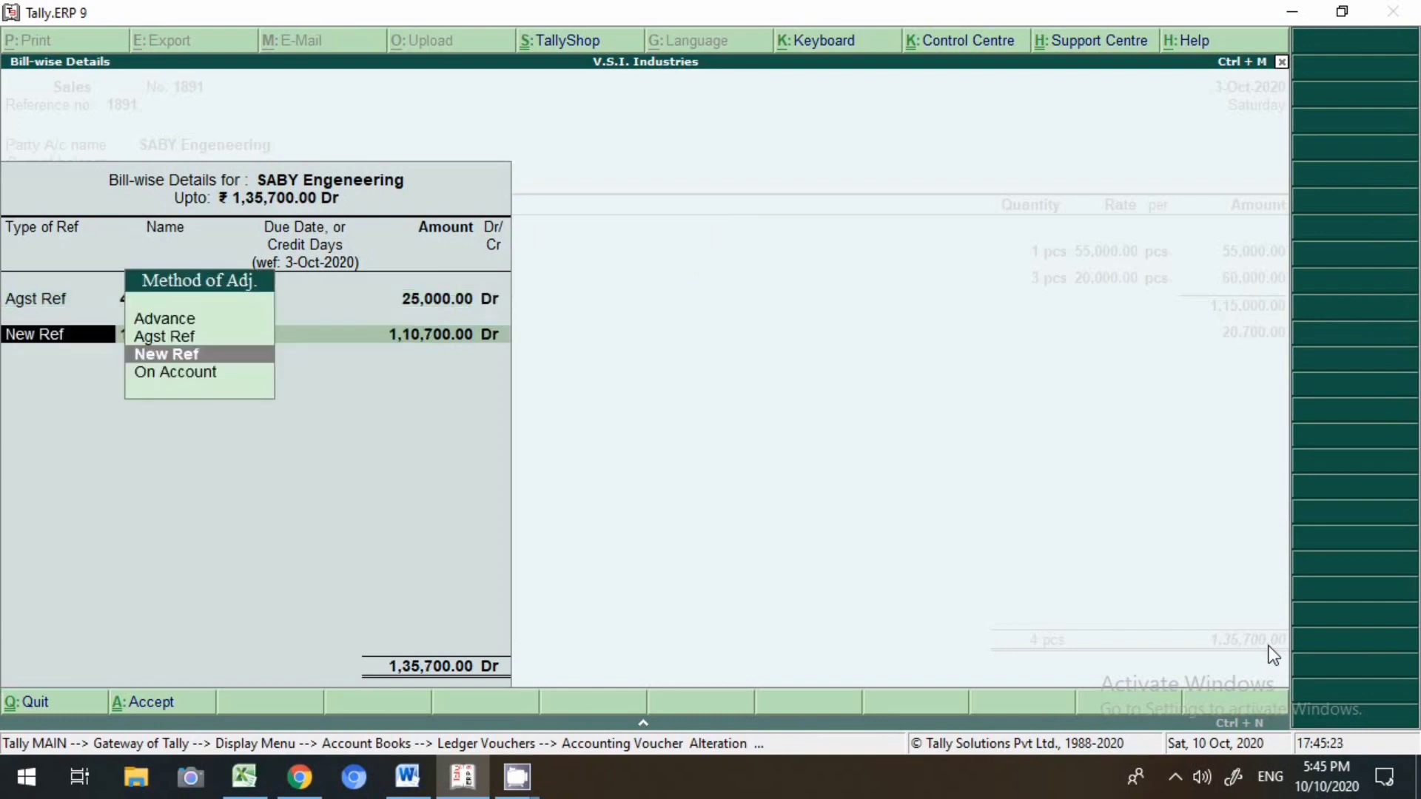
# - Allocate 5,000 of the sales voucher's bill-wise amount as Agst Ref against pending bill 5
pyautogui.press('Up')
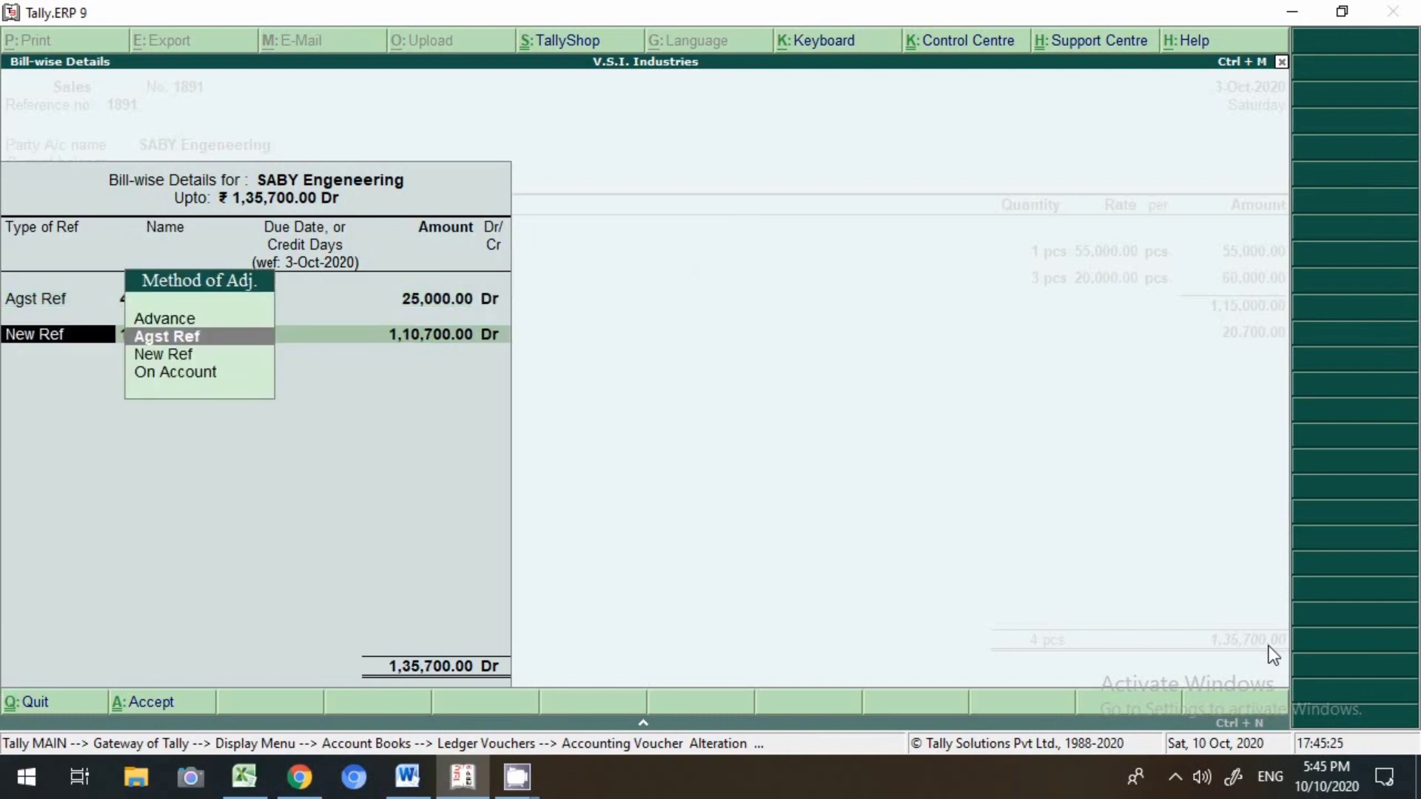
pyautogui.press('Return')
pyautogui.press('Down')
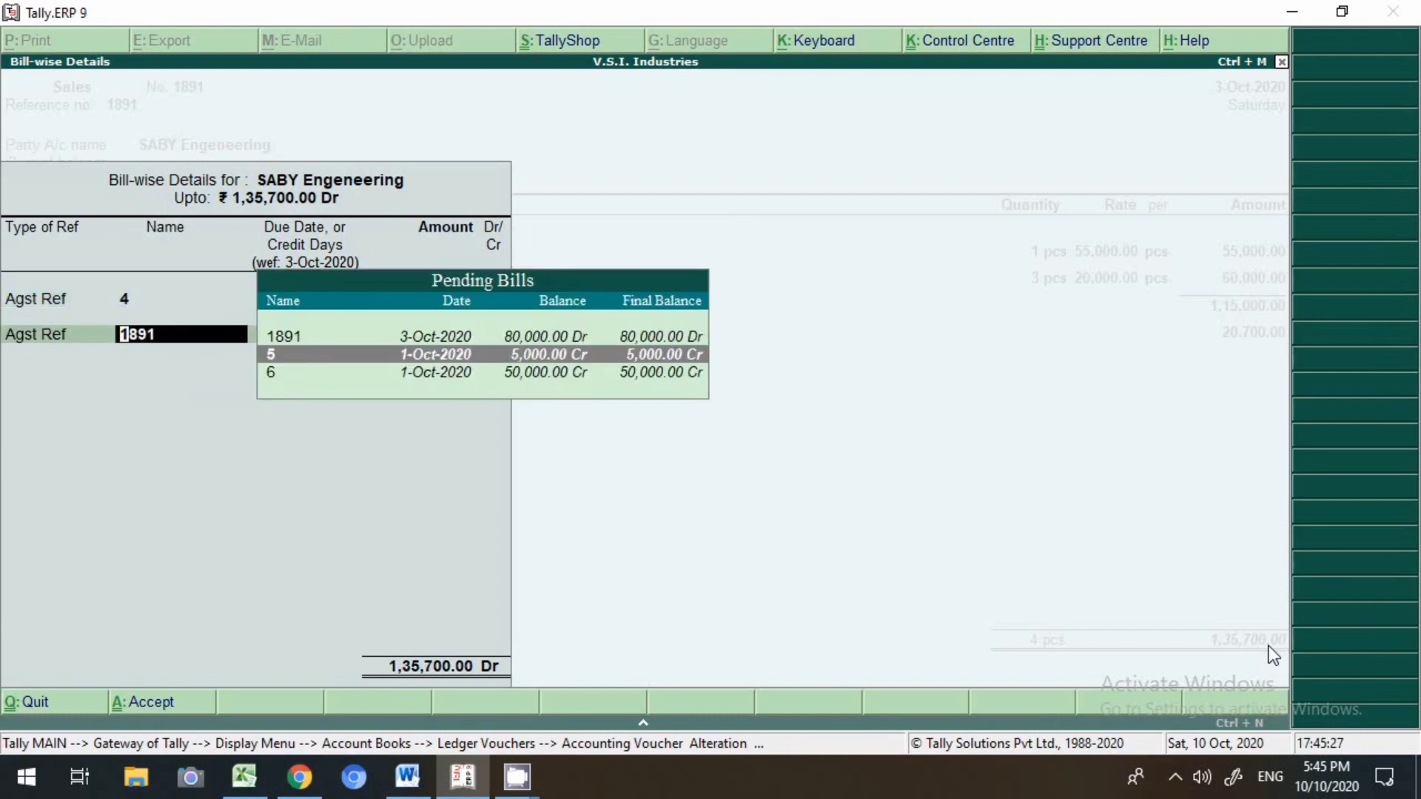
pyautogui.press('Return')
pyautogui.write('5000')
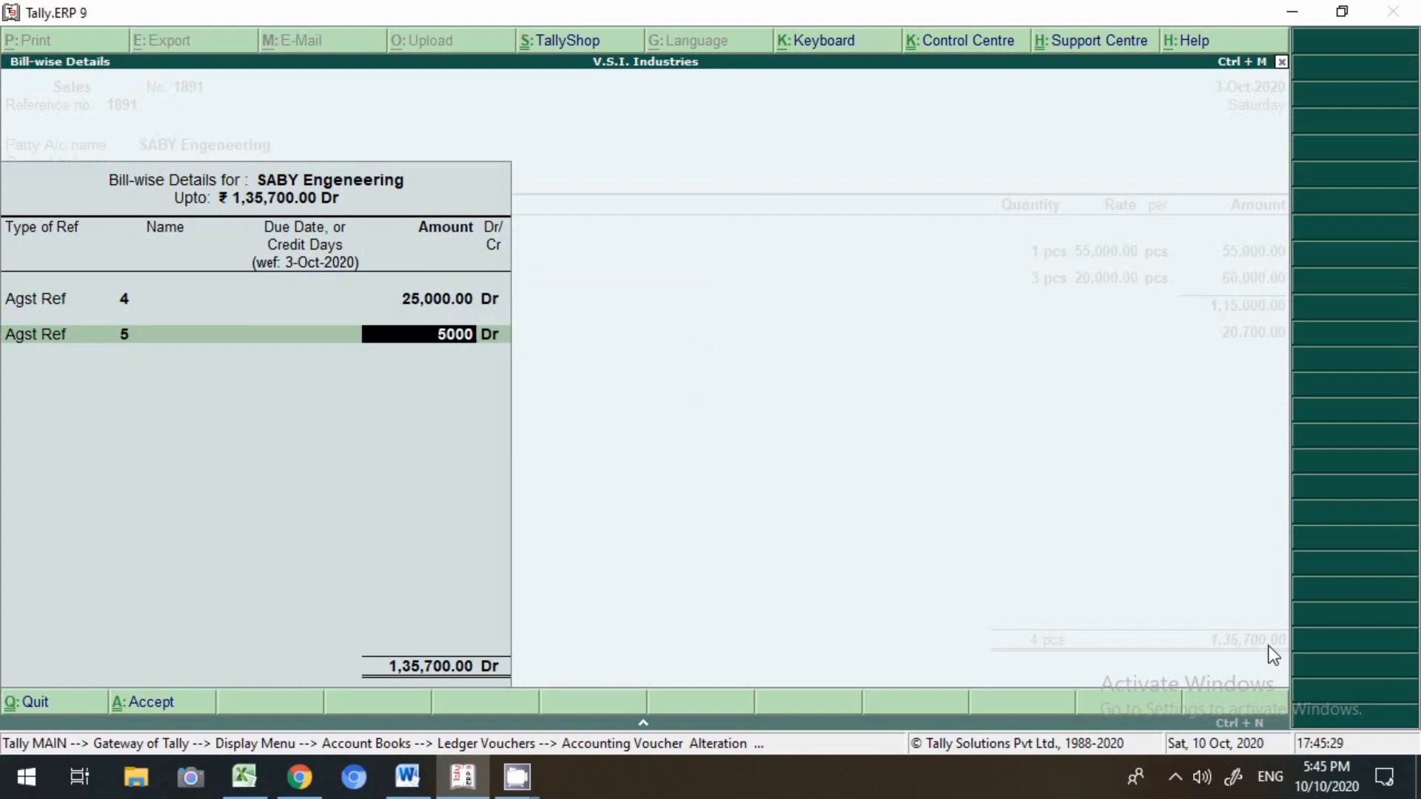
pyautogui.press('Return')
pyautogui.press('Return')
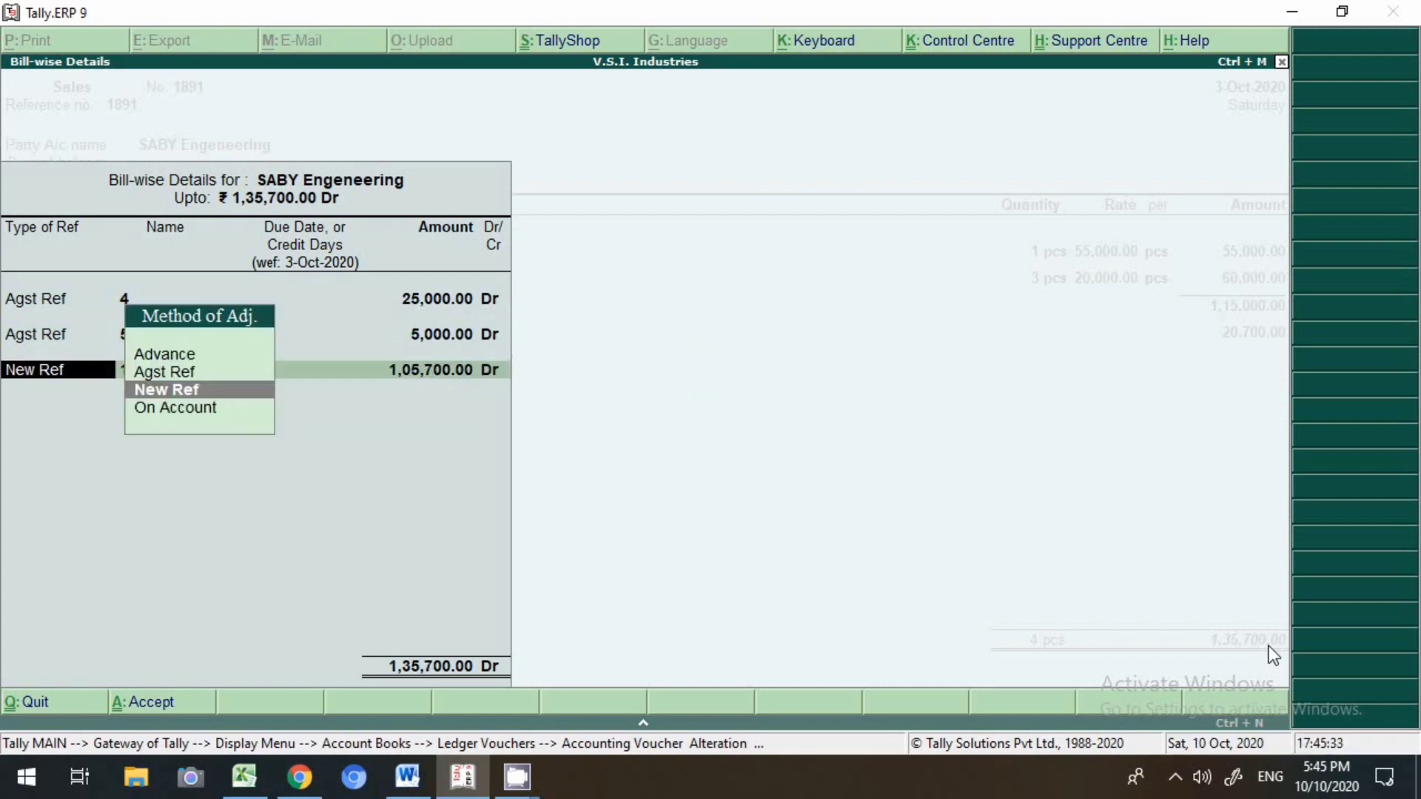
# - Allocate 50,000 of the sales voucher's bill-wise amount as Agst Ref against pending bill 6
pyautogui.press('Up')
pyautogui.press('Return')
pyautogui.press('Down')
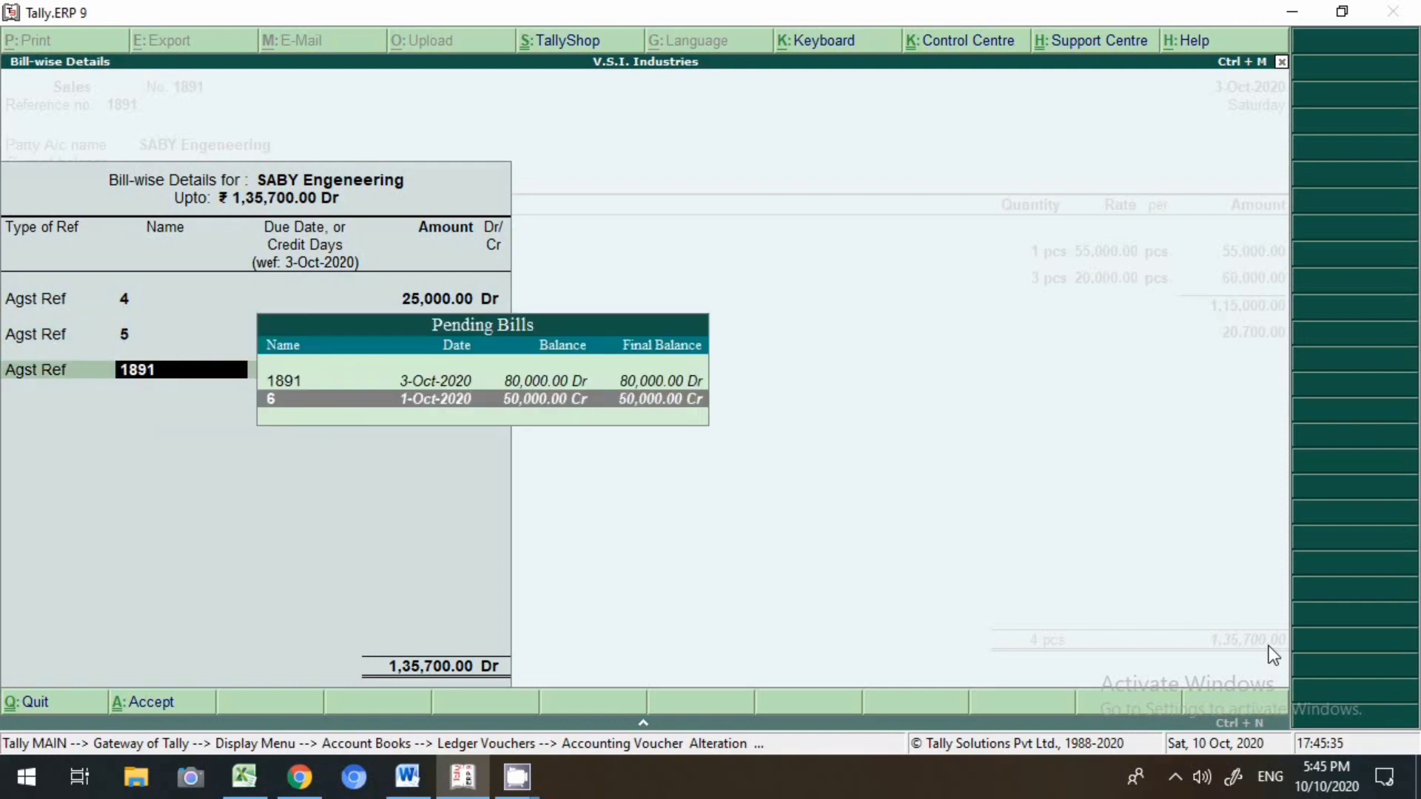
pyautogui.press('Return')
pyautogui.write('50')
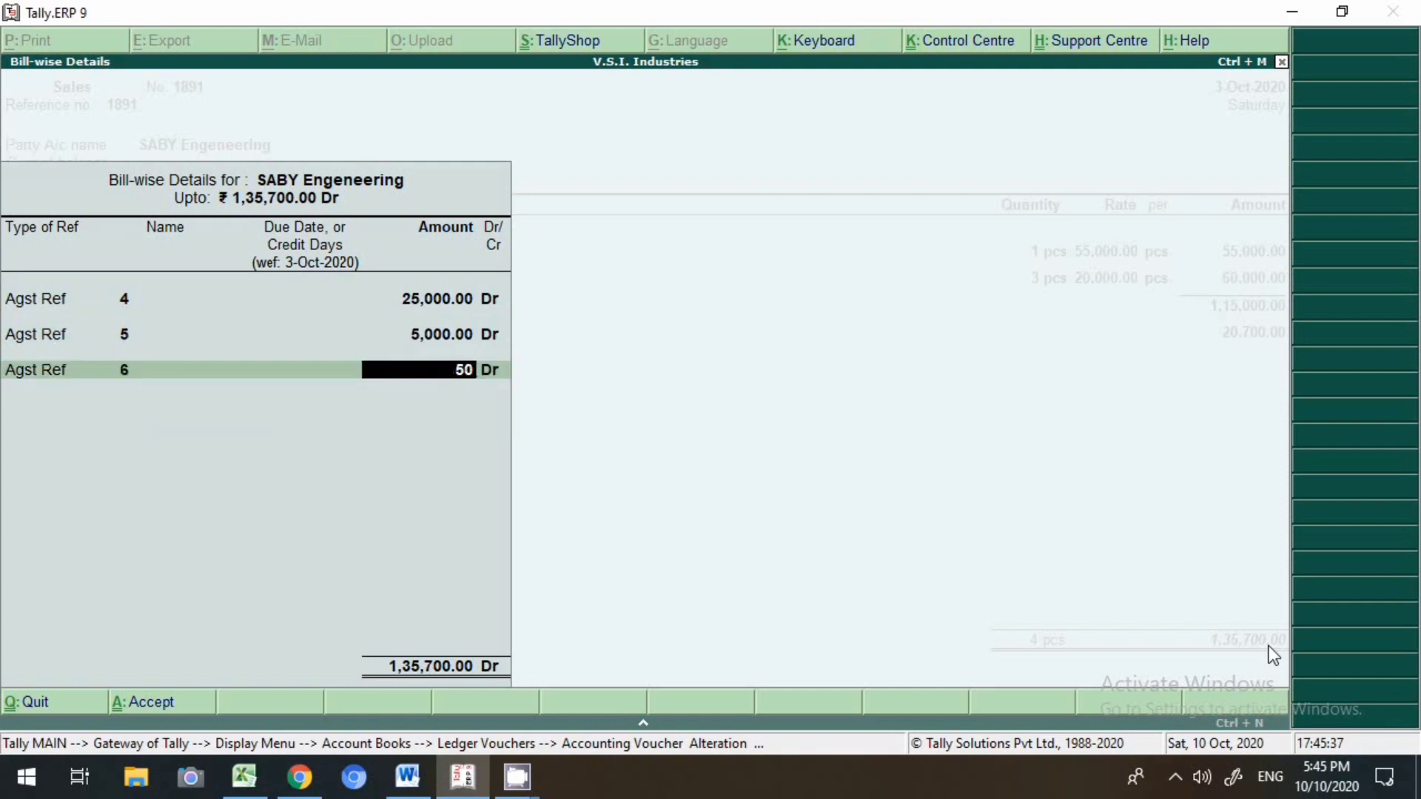
pyautogui.write(',00000')
pyautogui.press('Return')
pyautogui.press('Return')
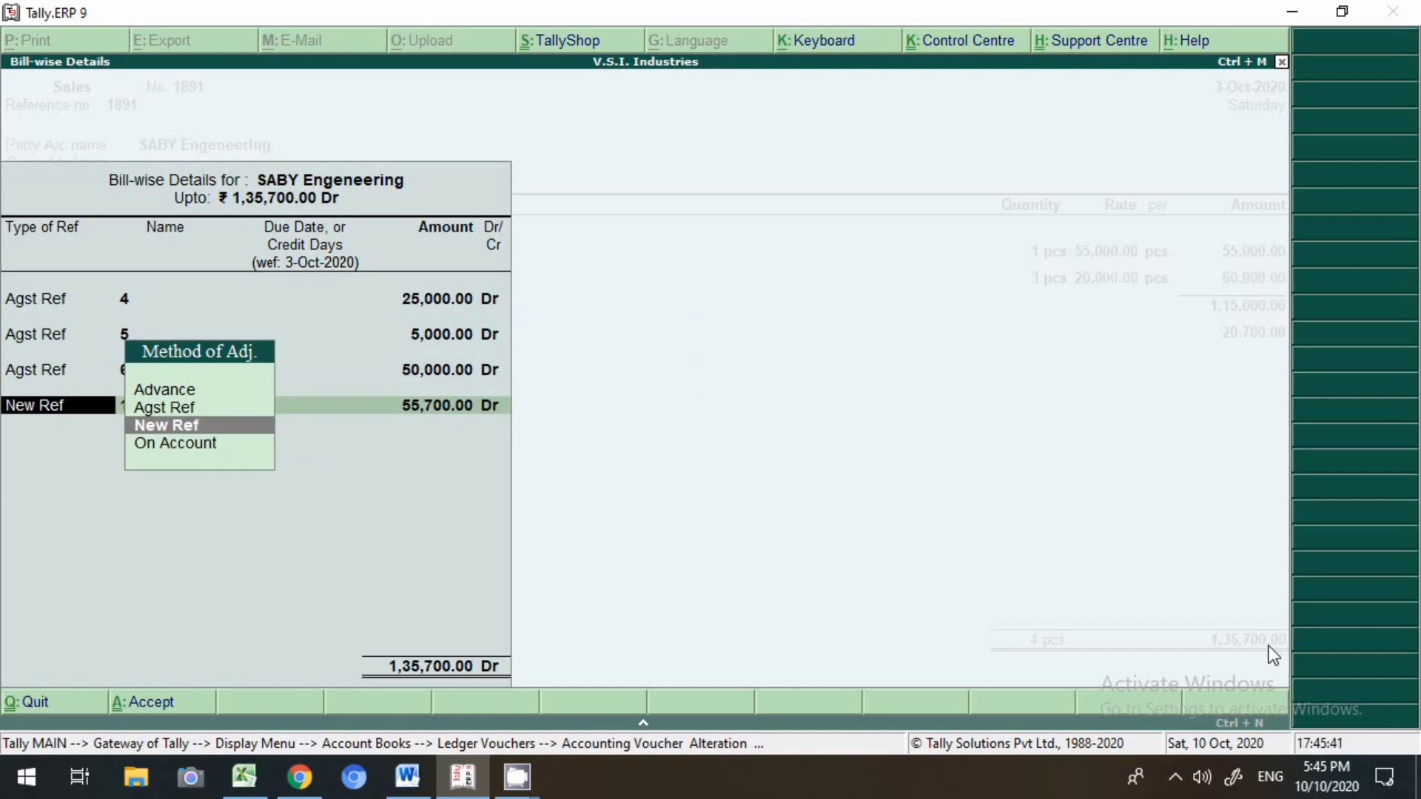
# - Keep the remaining 55,700 as New Ref 1891 and save the sales voucher without printing it
pyautogui.press('Return')
pyautogui.press('Return')
pyautogui.press('Return')
pyautogui.press('Return')
pyautogui.press('Return')
pyautogui.press('Return')
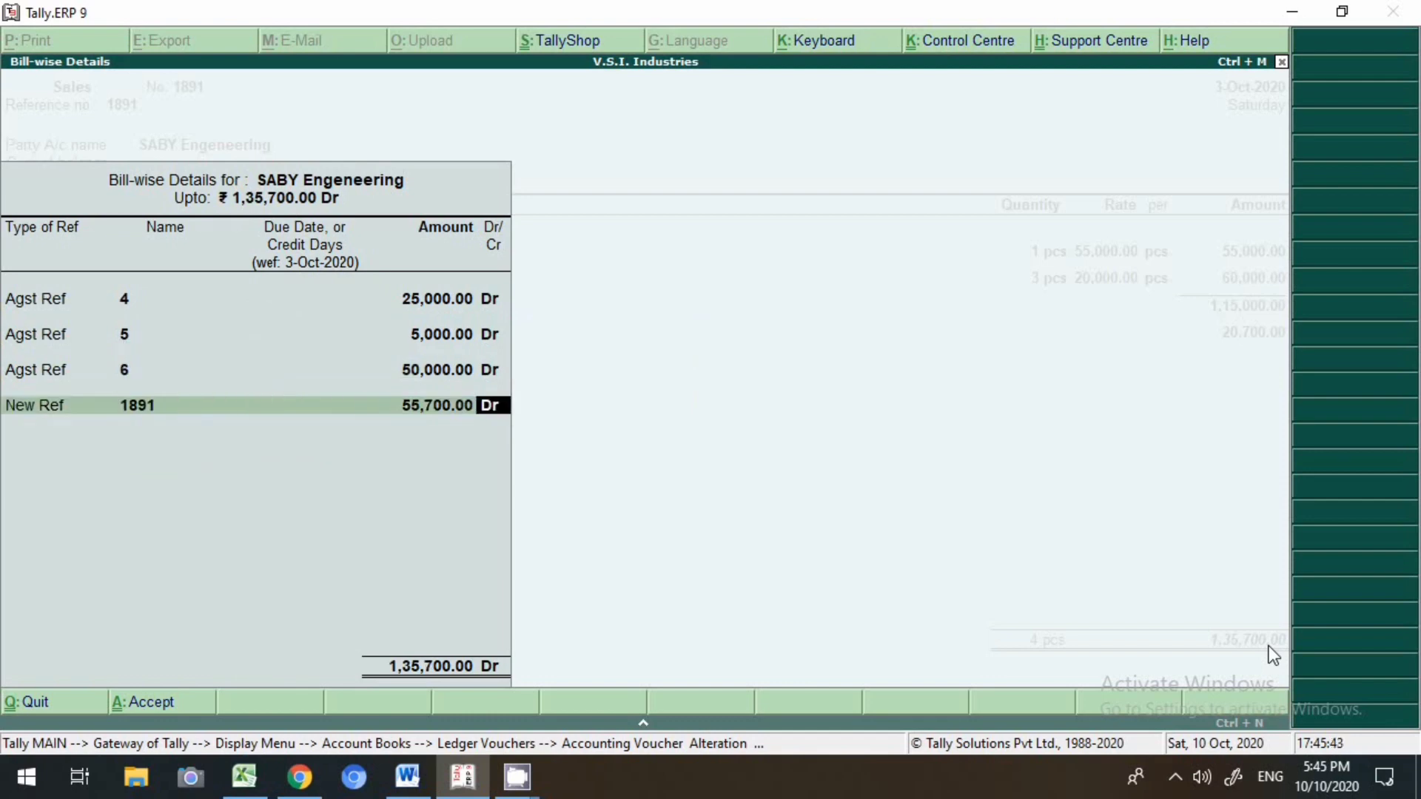
pyautogui.press('Return')
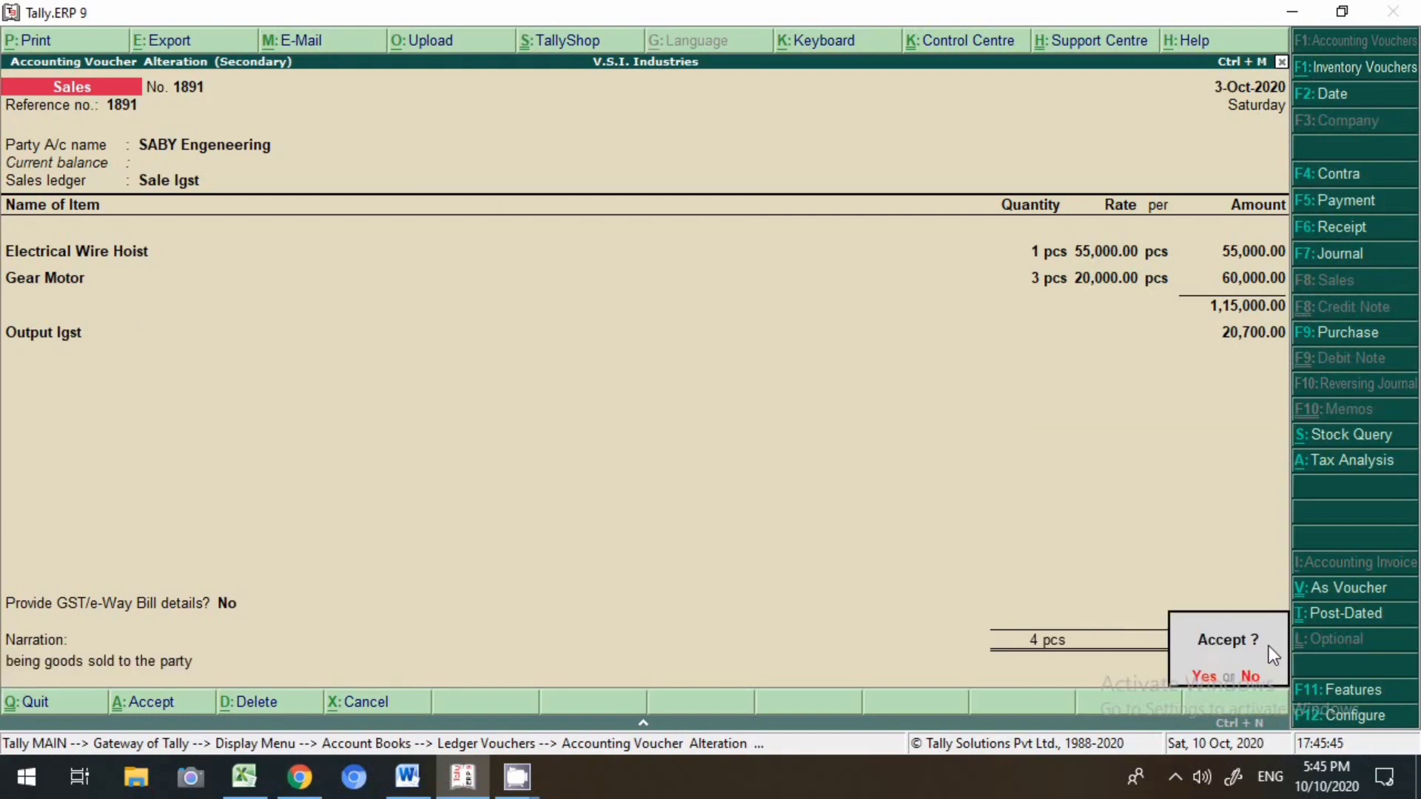
pyautogui.press('Return')
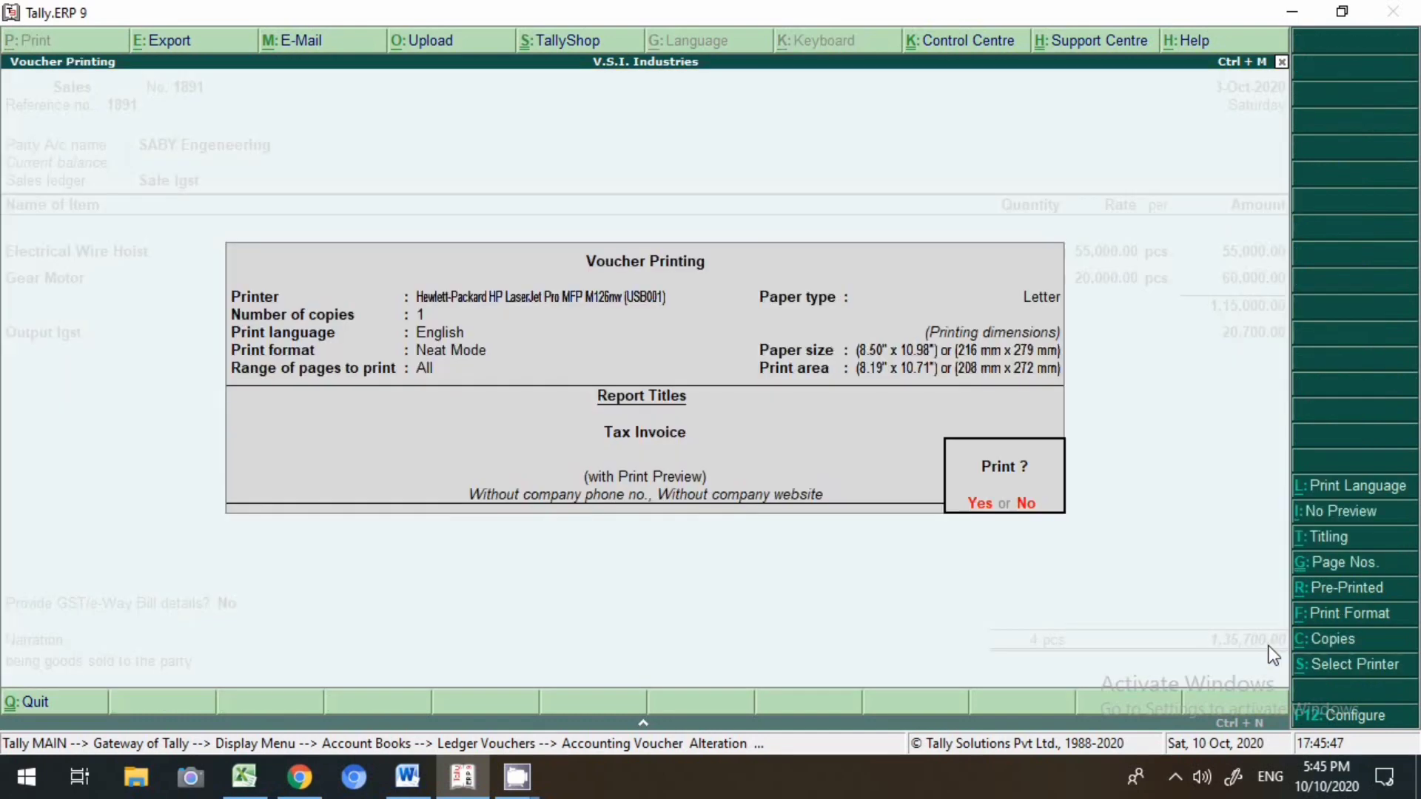
pyautogui.press('n')
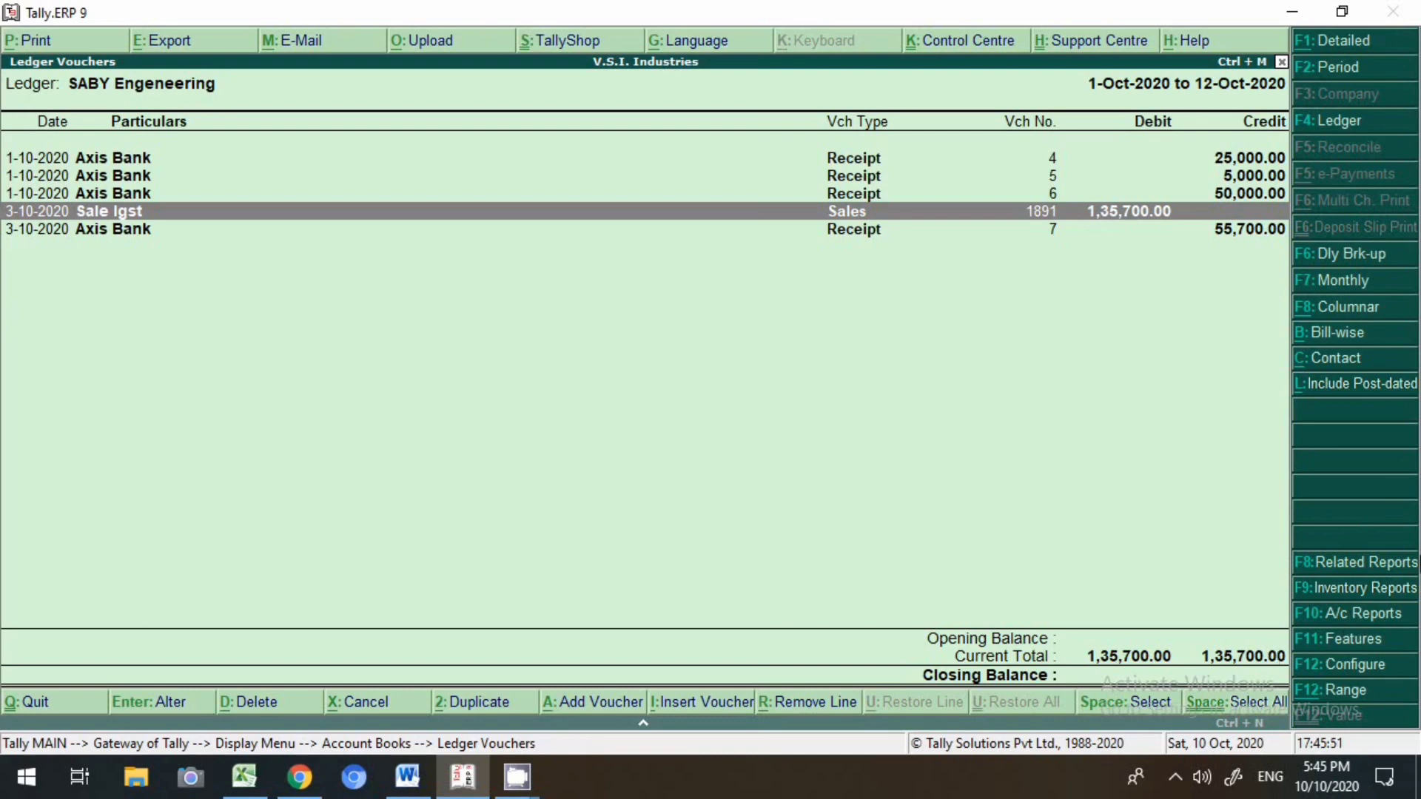
# - Check SABY Engeneering's bill-wise outstanding, and look at its 3-10-2020 sales voucher without changing it
pyautogui.click(1345, 341)
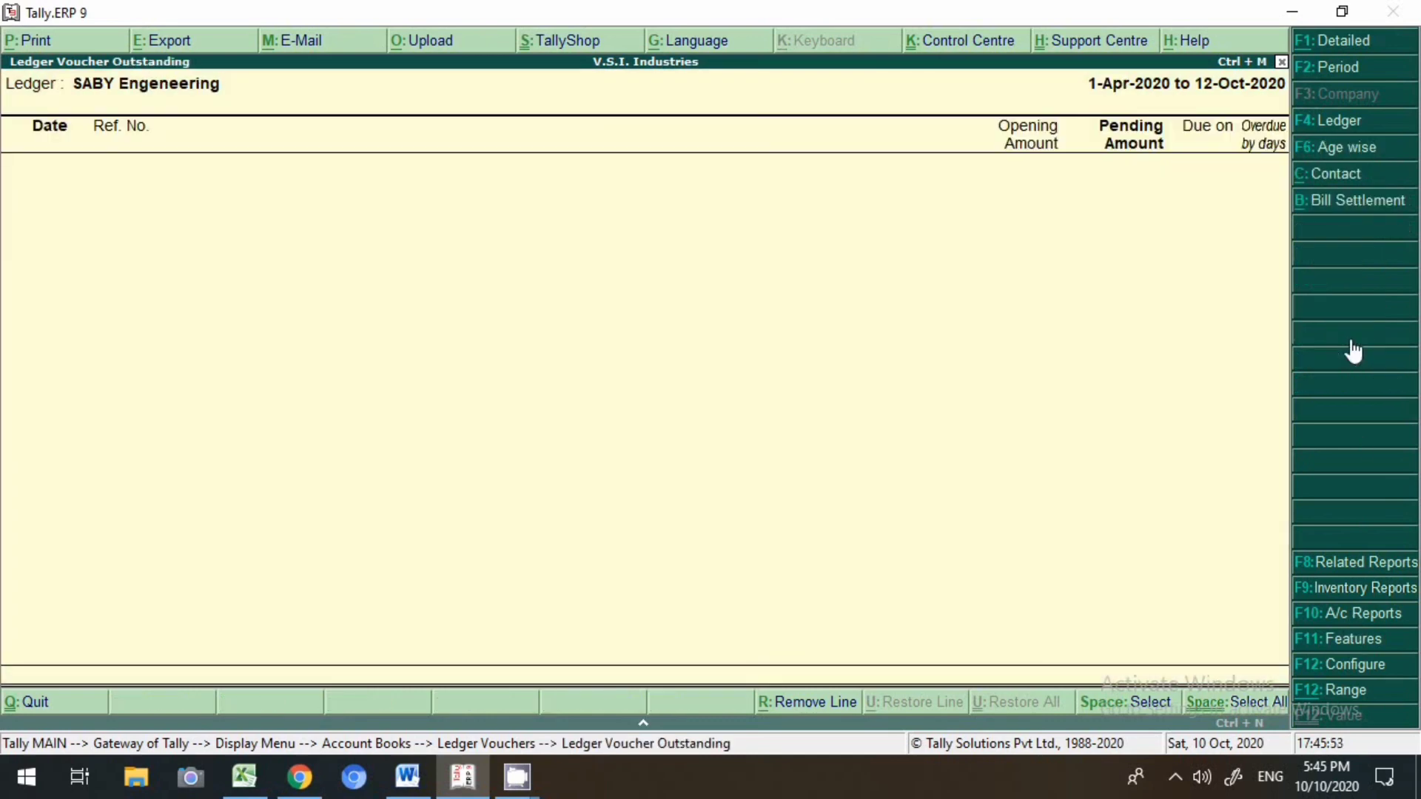
pyautogui.press('Escape')
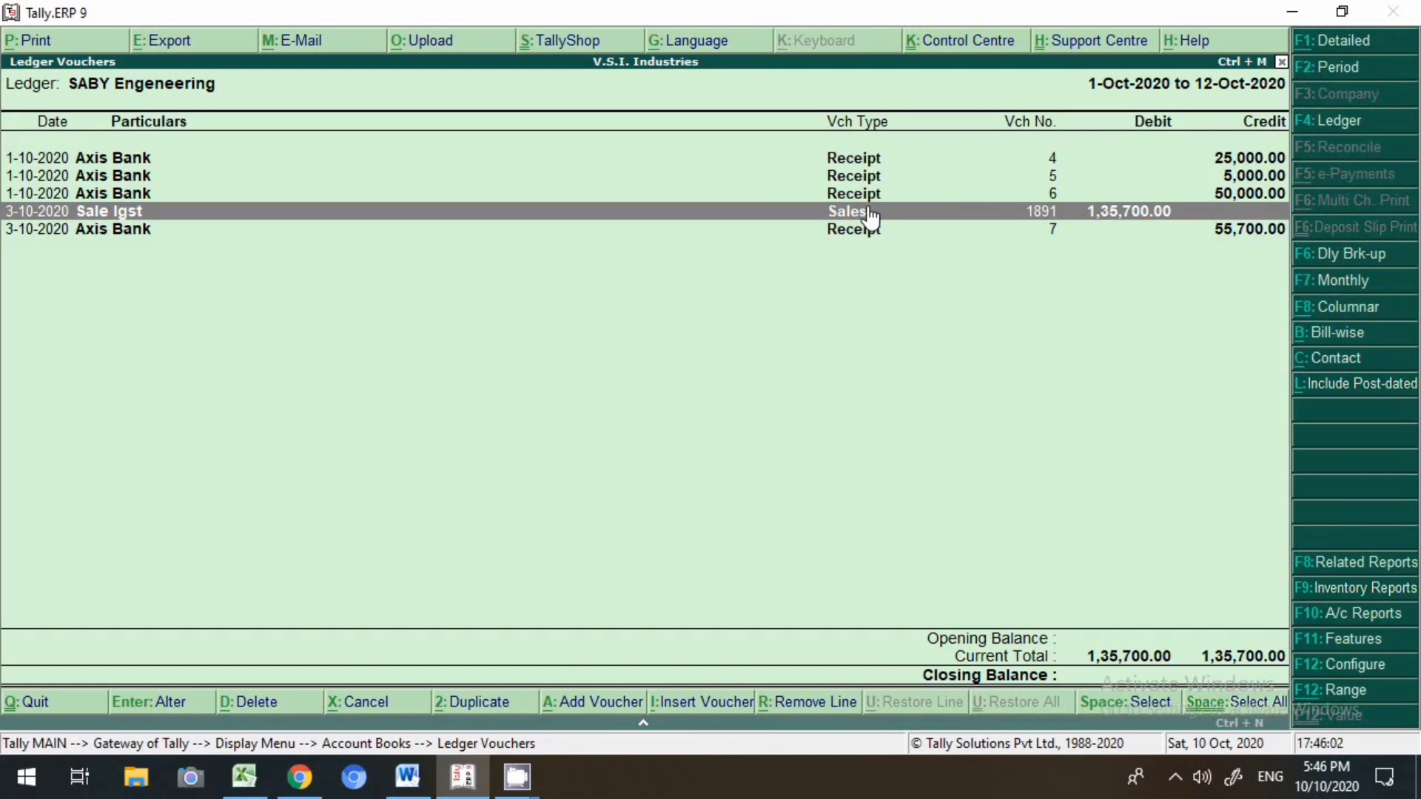
pyautogui.press('Return')
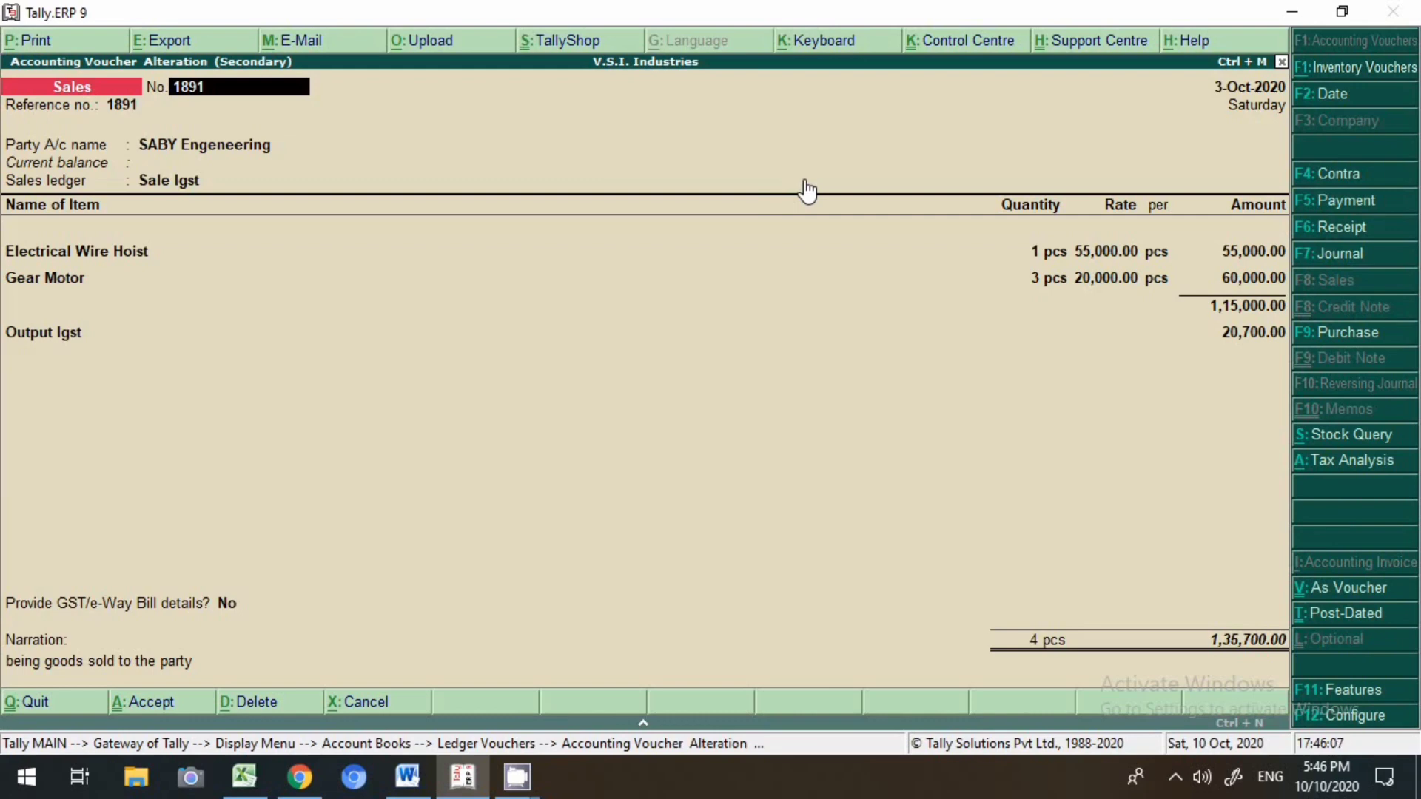
pyautogui.press('Escape')
pyautogui.press('Escape')
pyautogui.press('Return')
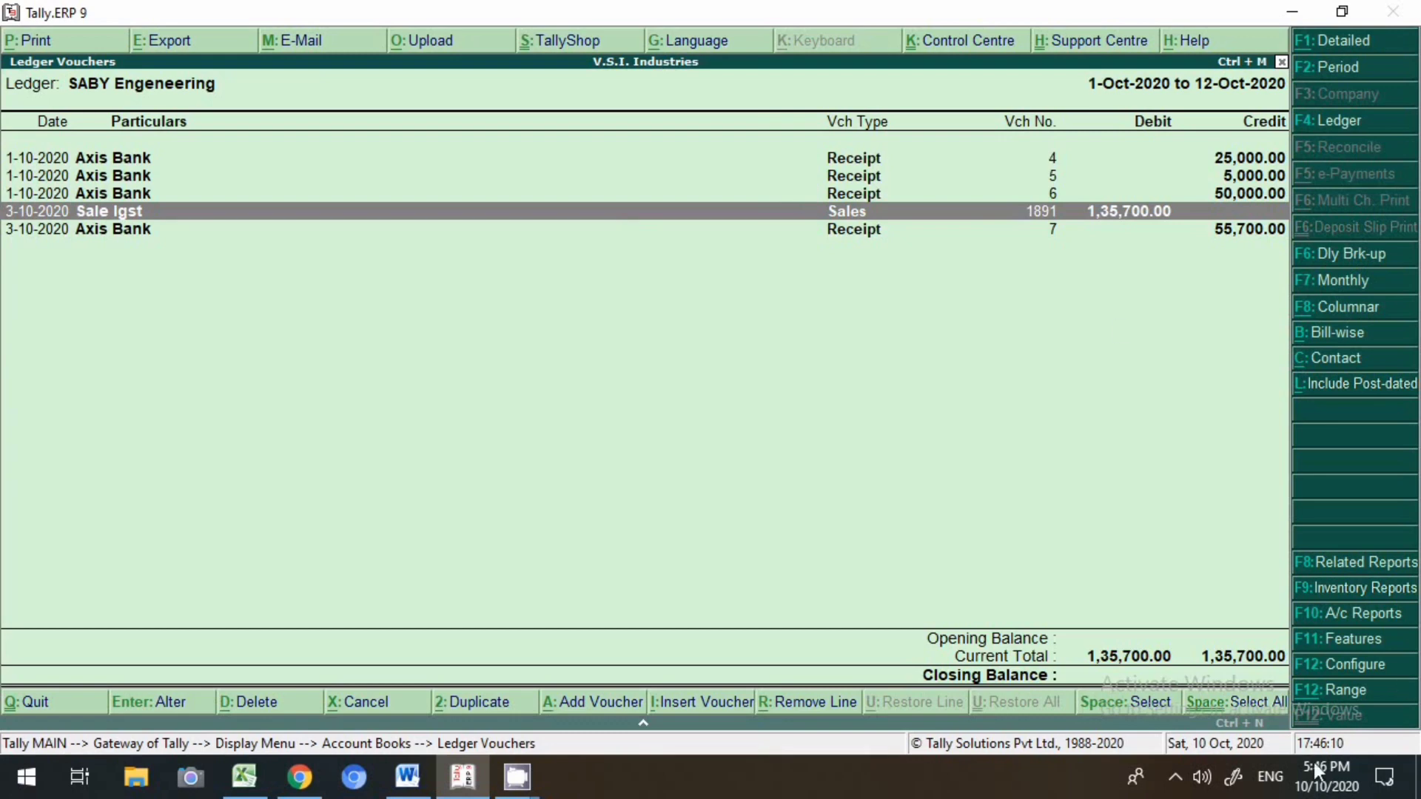
# - Configure the SABY Engeneering ledger vouchers report to show bill-wise details, keeping the other options at their defaults
pyautogui.click(1334, 666)
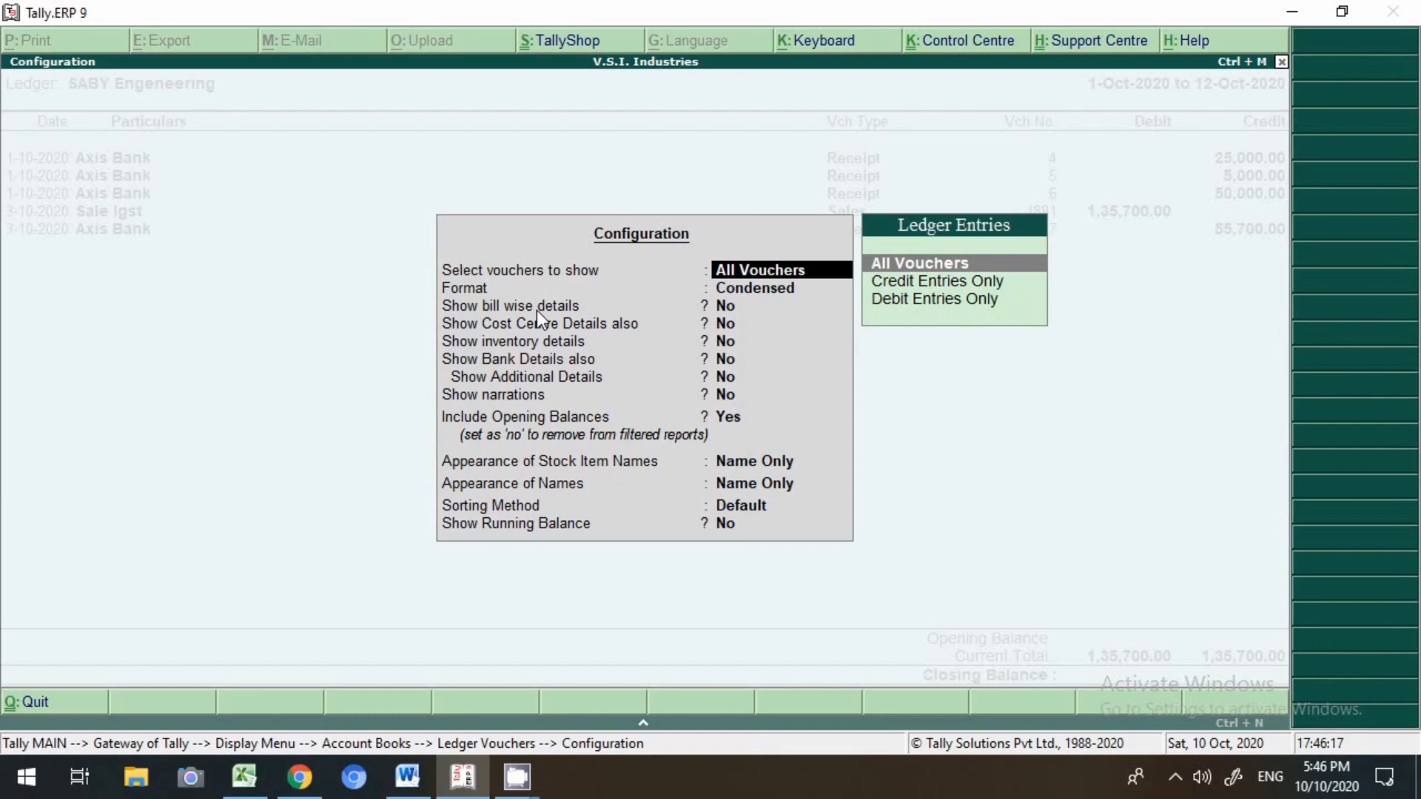
pyautogui.press('Return')
pyautogui.press('Return')
pyautogui.write('y')
pyautogui.press('Return')
pyautogui.press('Return')
pyautogui.press('Return')
pyautogui.press('Return')
pyautogui.press('Return')
pyautogui.press('Return')
pyautogui.press('Return')
pyautogui.press('Return')
pyautogui.press('Return')
pyautogui.press('Return')
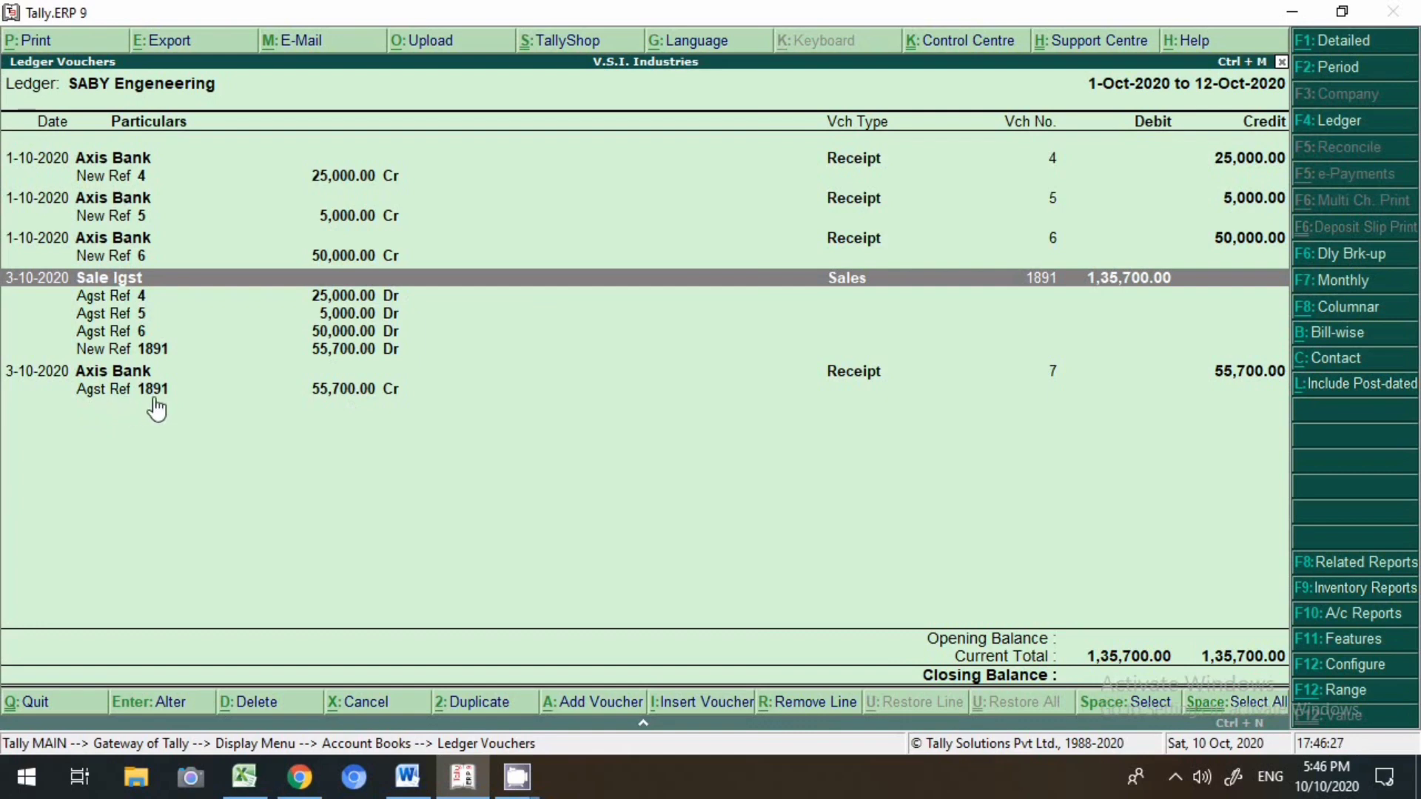
# - Examine SABY Engeneering's bill-wise outstanding again and return to its ledger vouchers
pyautogui.click(838, 285)
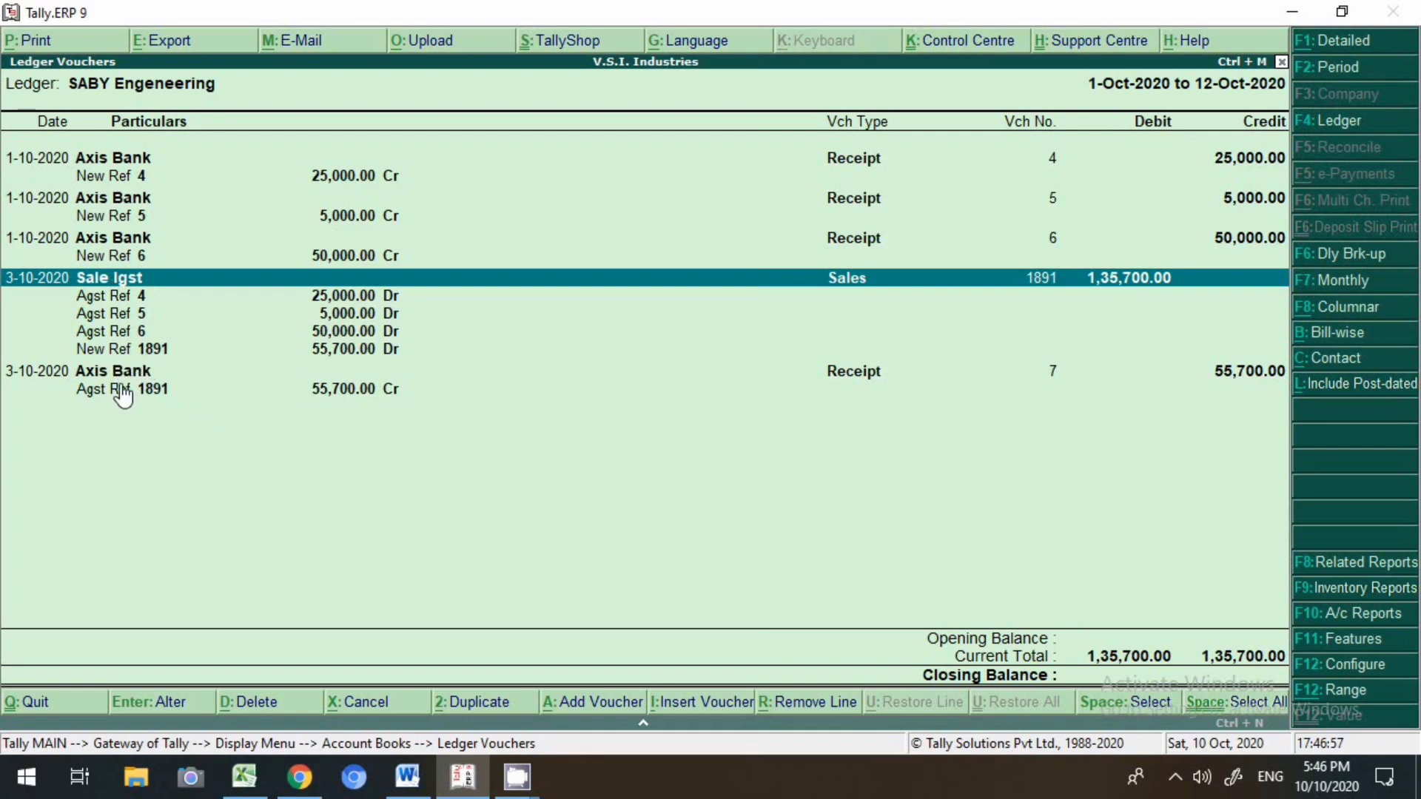
pyautogui.click(1330, 334)
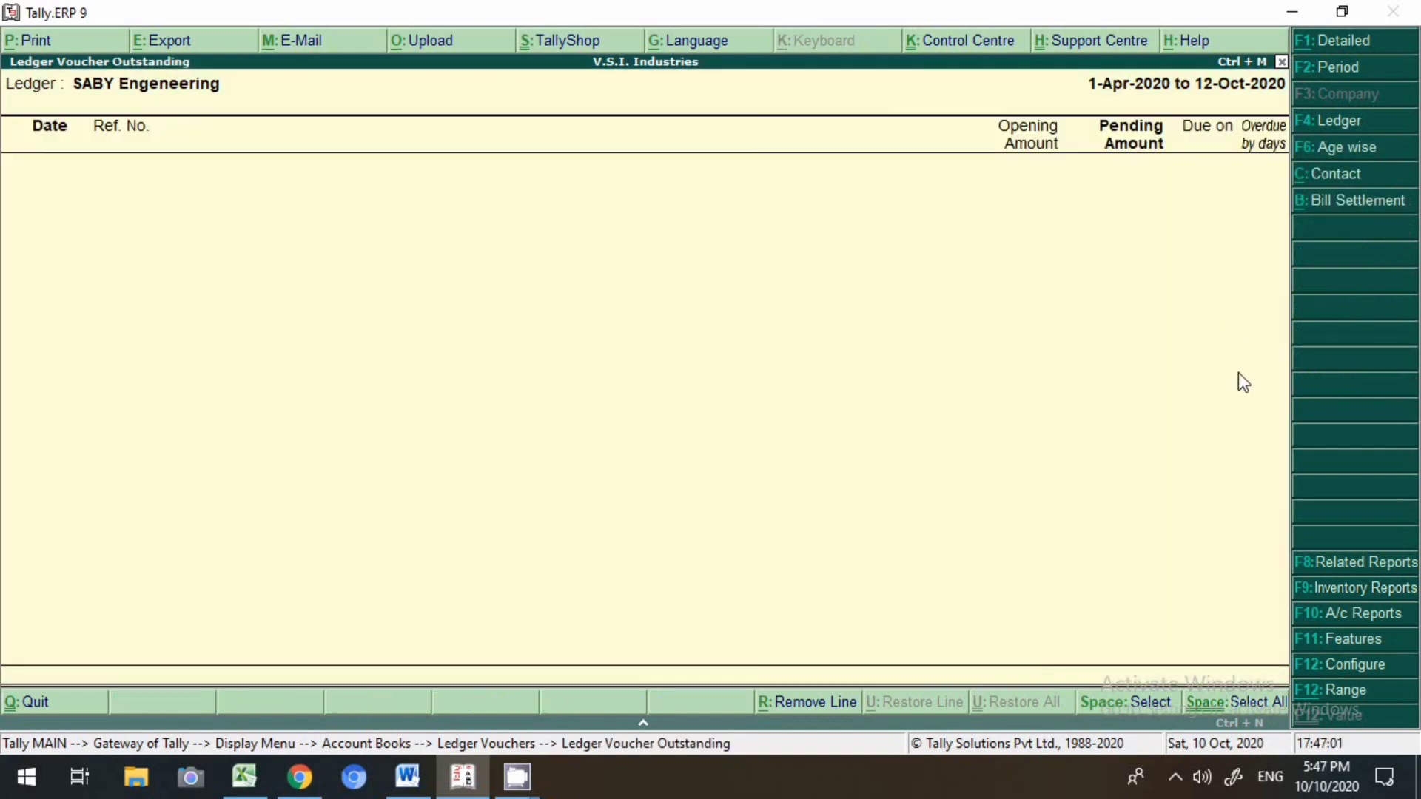
pyautogui.press('Escape')
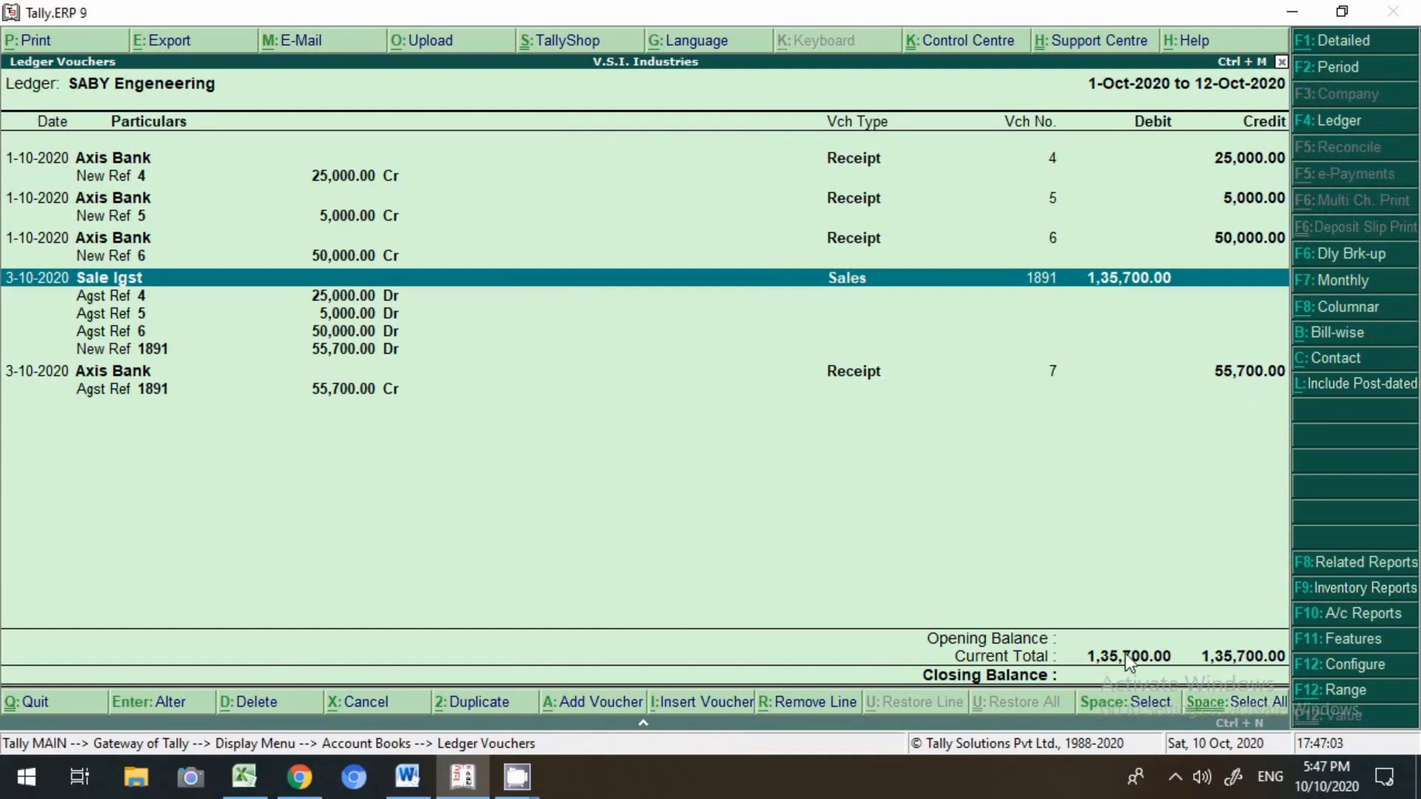
# - Look up the next party in the Word sales list and open the Vishwakarma Elevators ledger in Tally
pyautogui.press('Escape')
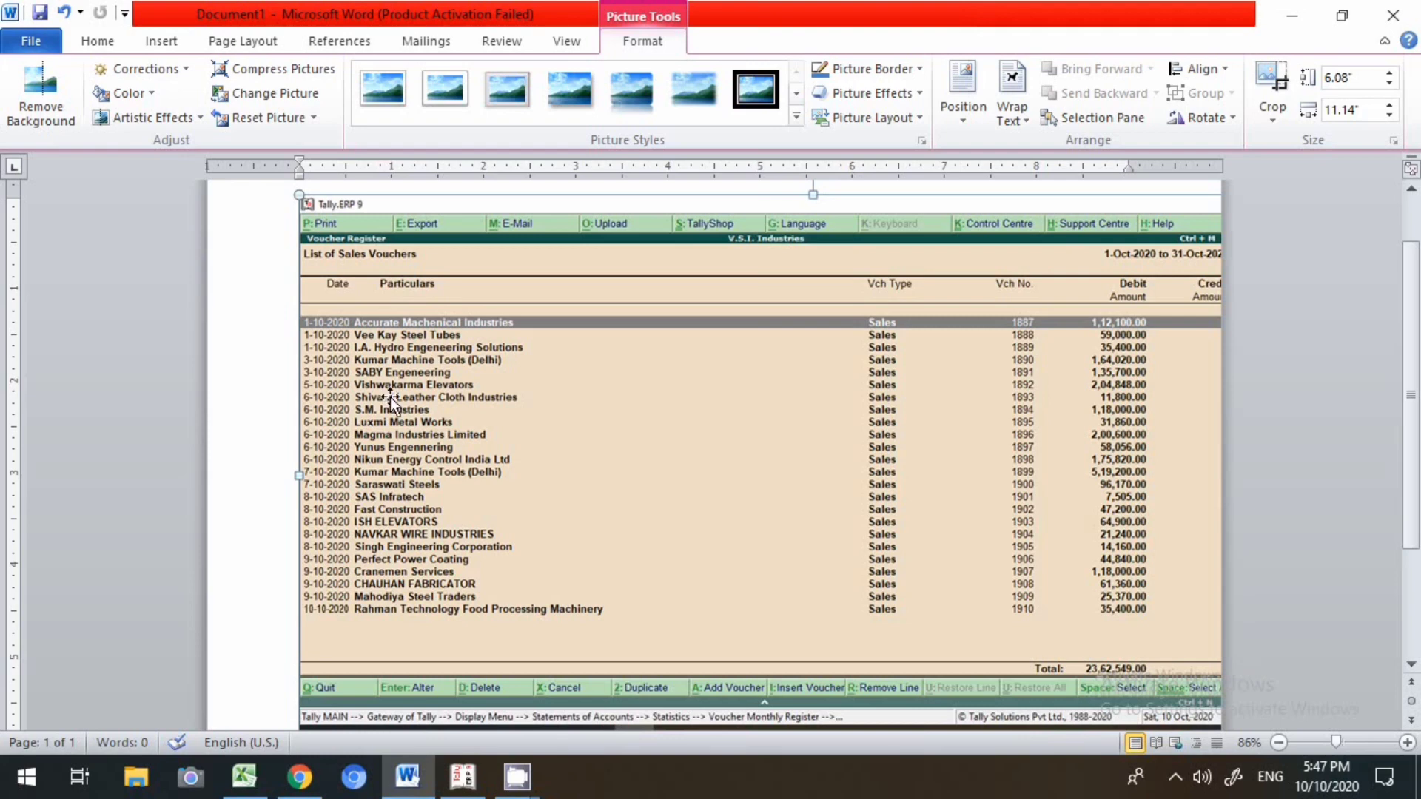
pyautogui.hotkey('alt', 'Tab')
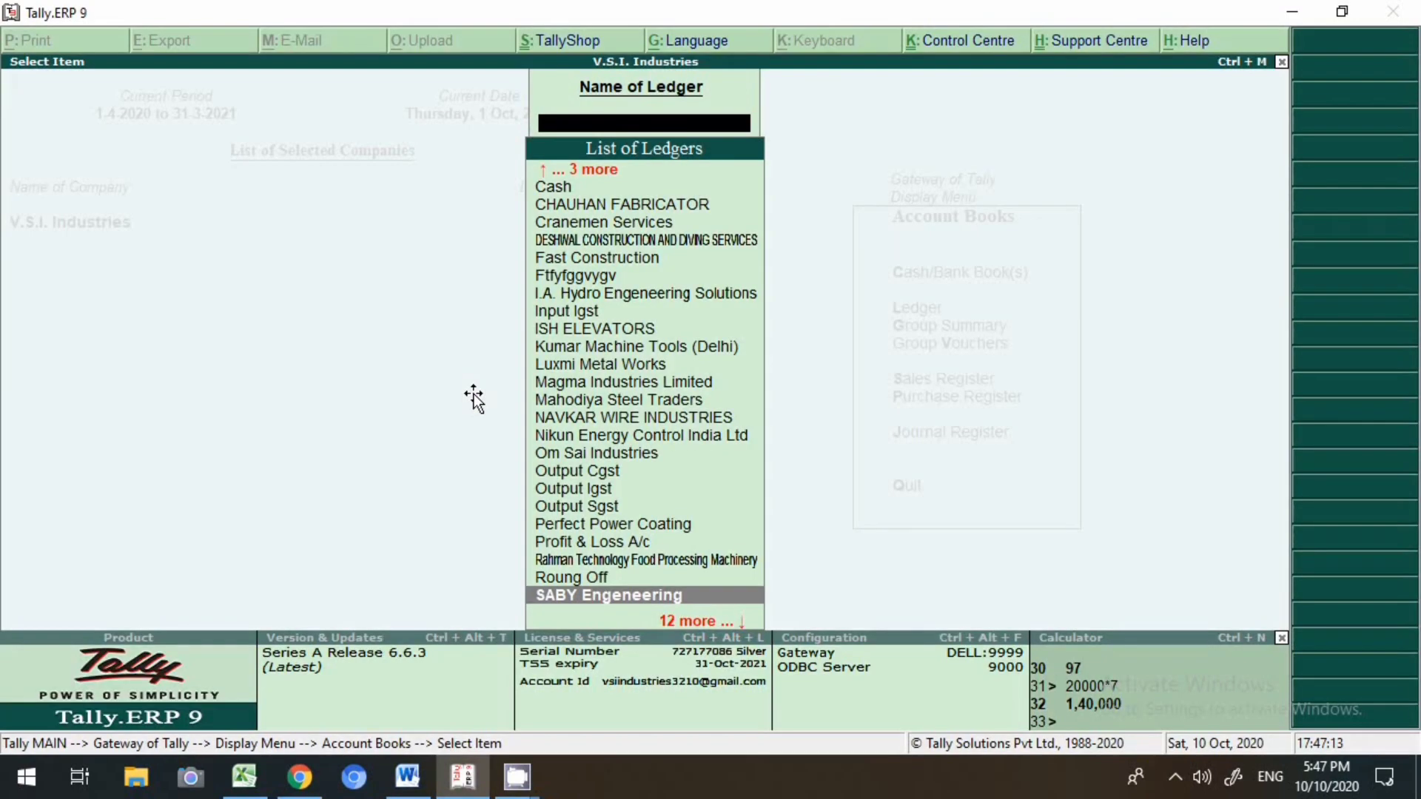
pyautogui.write('Vis')
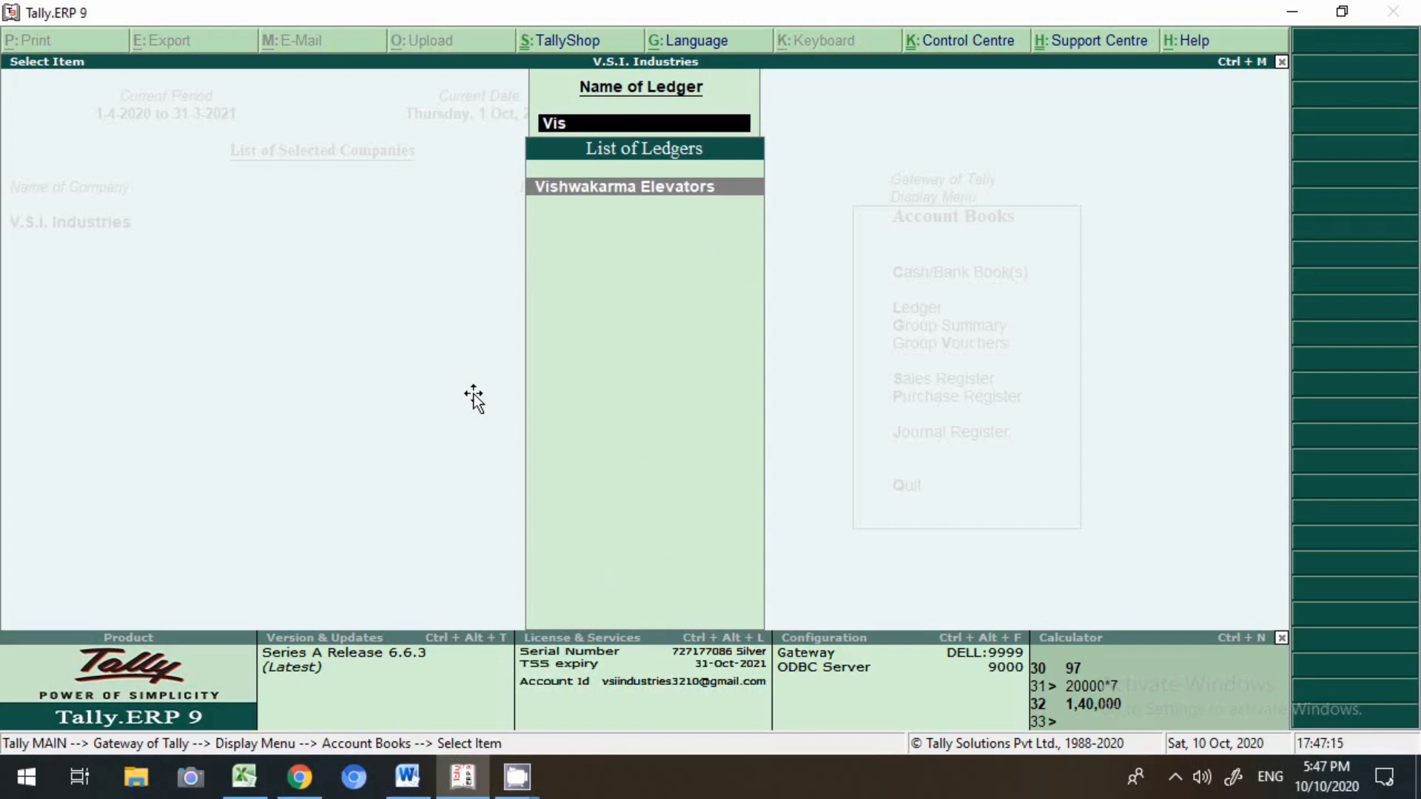
pyautogui.write('hwa')
pyautogui.press('Return')
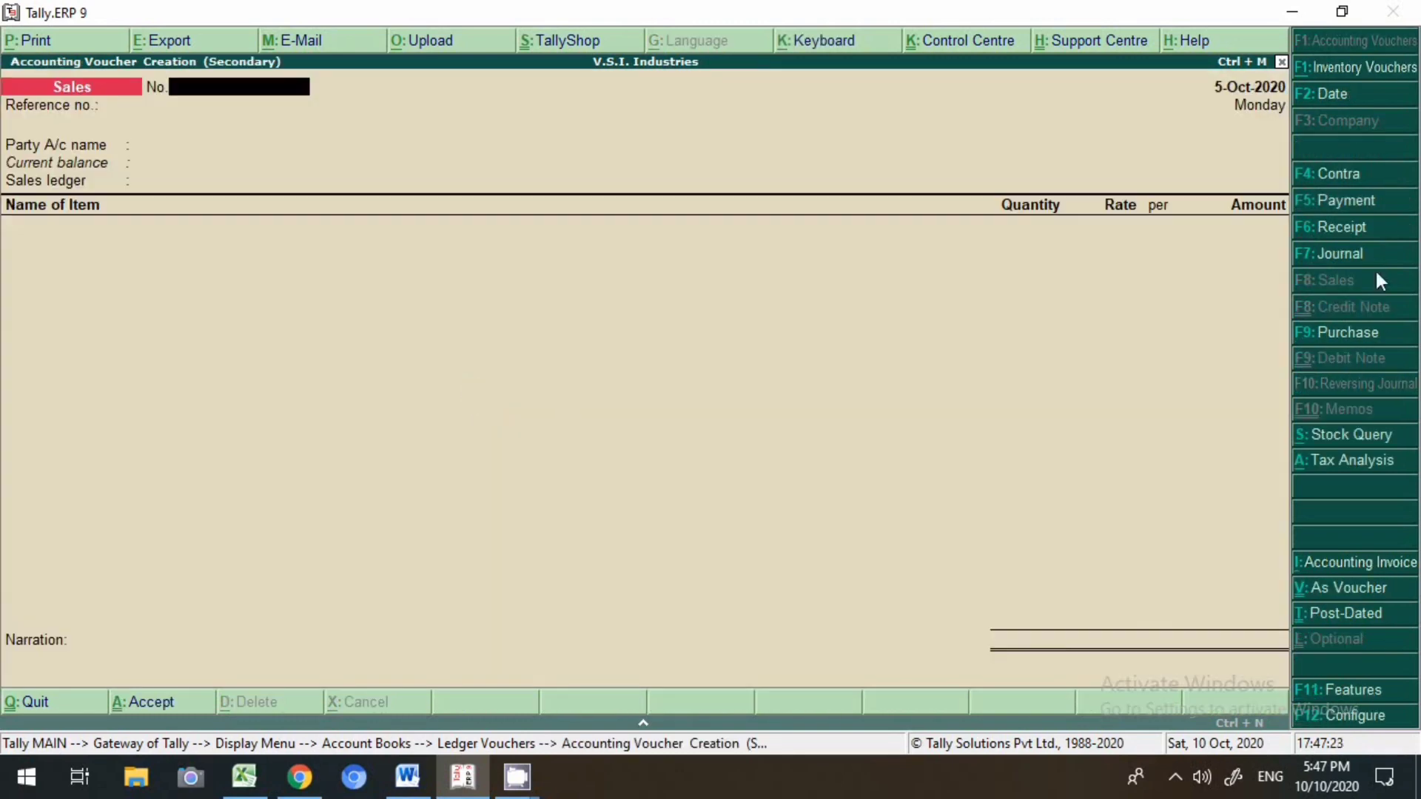
# - Start a receipt voucher from the Vishwakarma Elevators ledger and date it 19-8-2020
pyautogui.click(1338, 228)
pyautogui.press('F2')
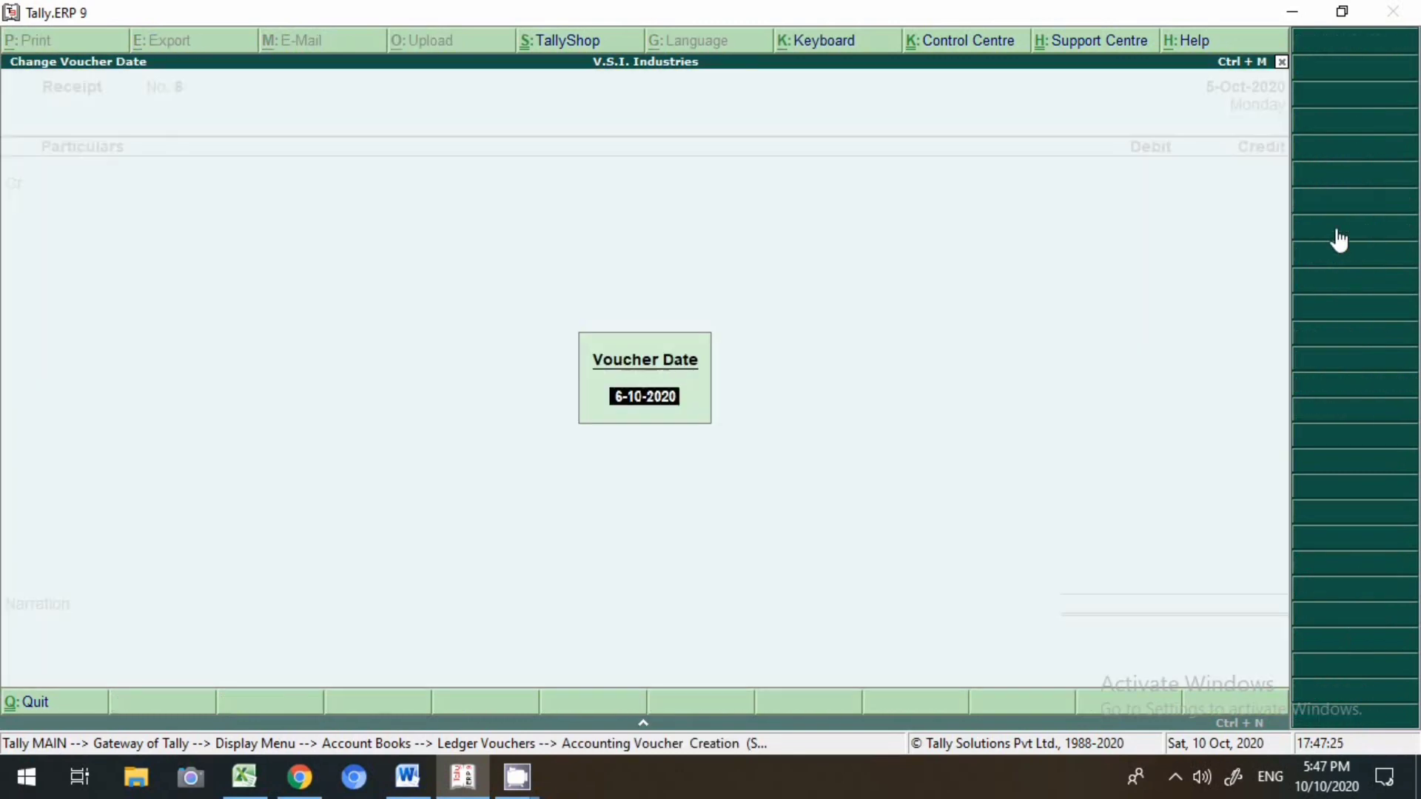
pyautogui.write('19-8')
pyautogui.press('Return')
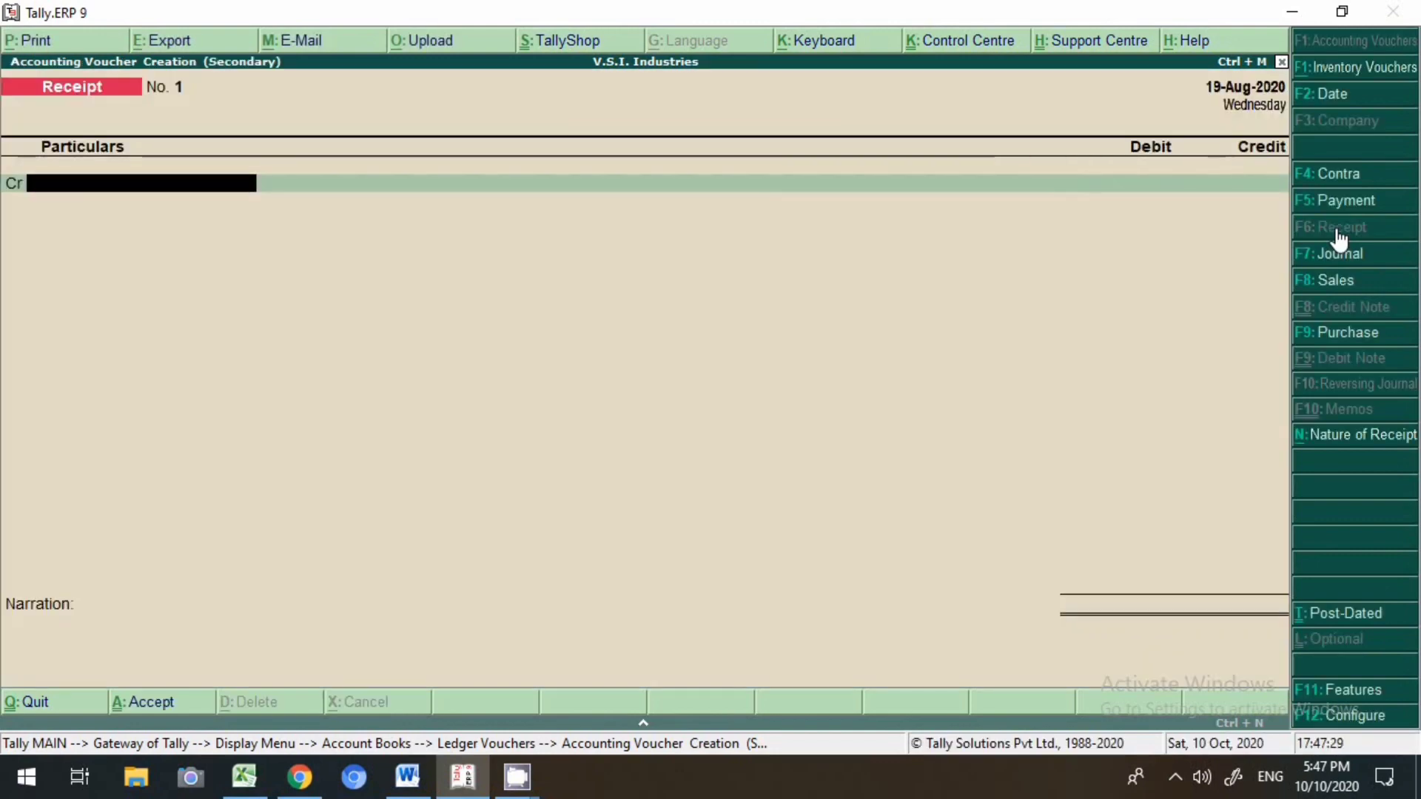
# - Credit Vishwakarma Elevators with 2,04,848 in the receipt
pyautogui.write('Vish')
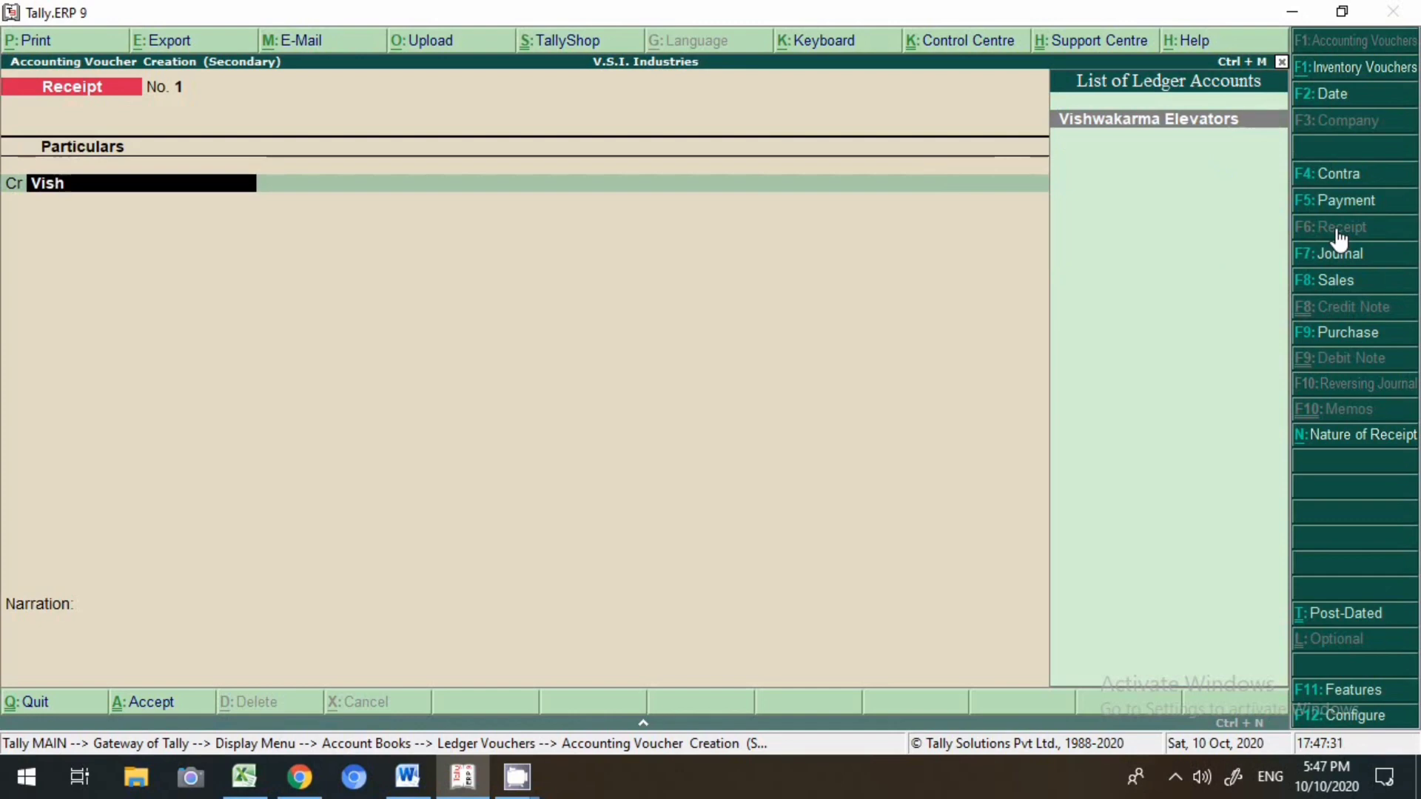
pyautogui.press('Return')
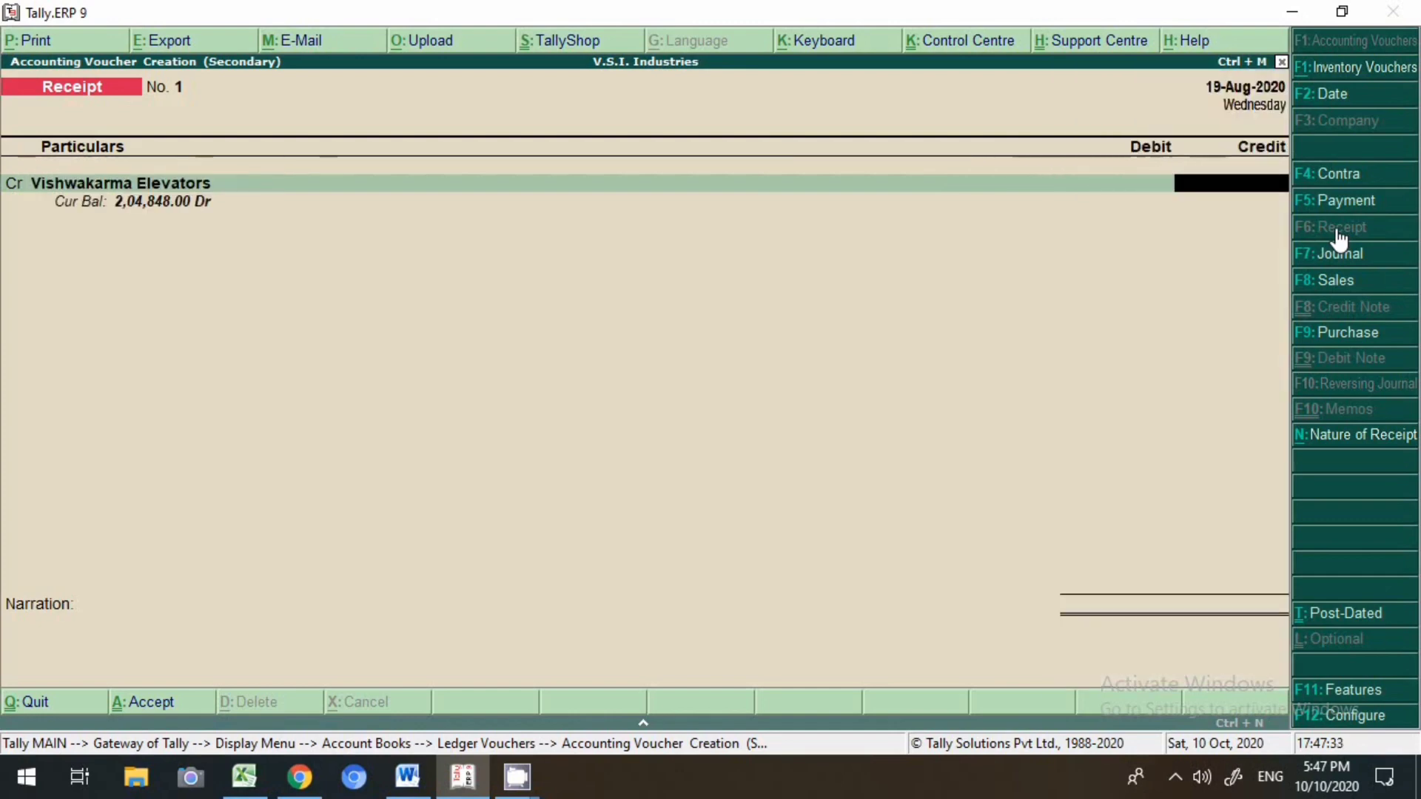
pyautogui.write('2,04,')
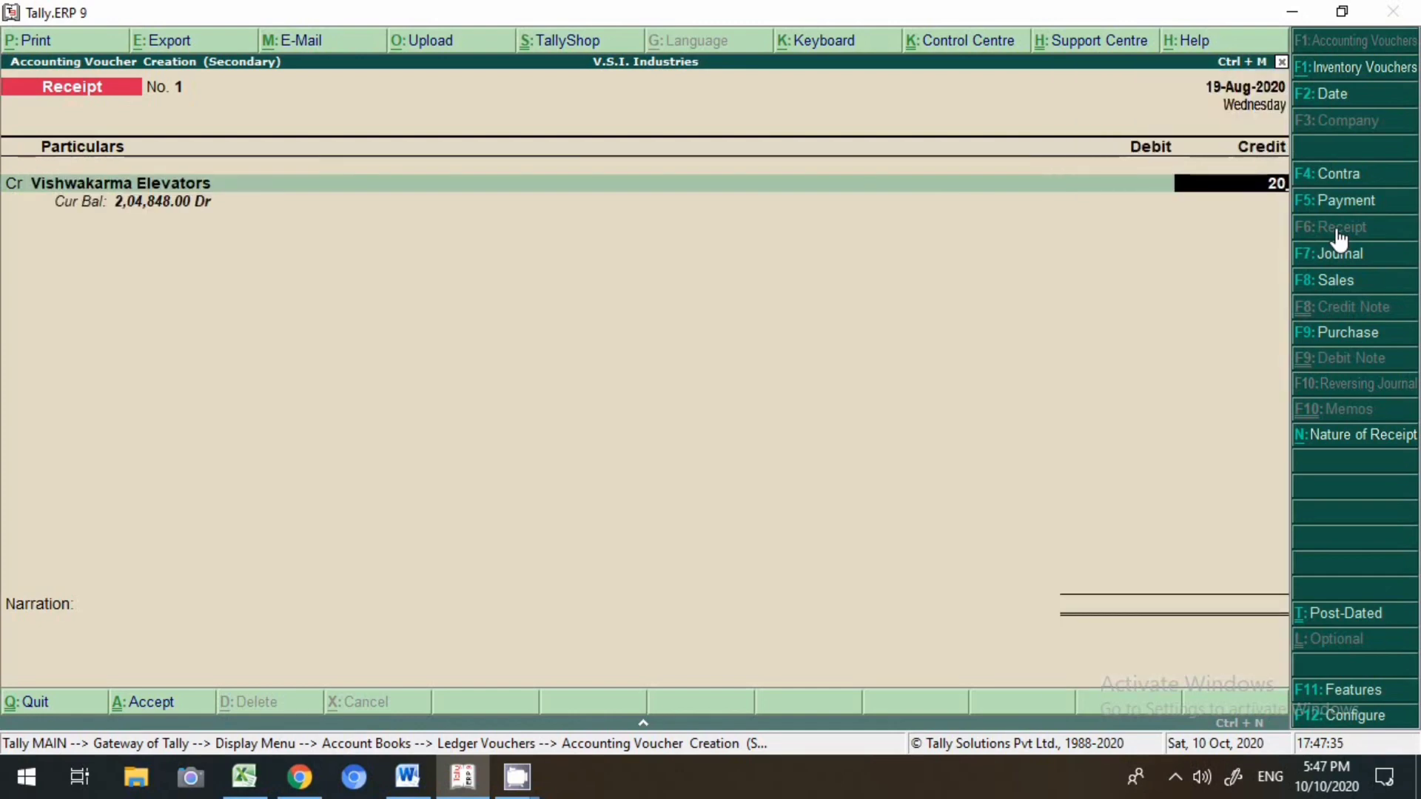
pyautogui.write('848')
pyautogui.press('Return')
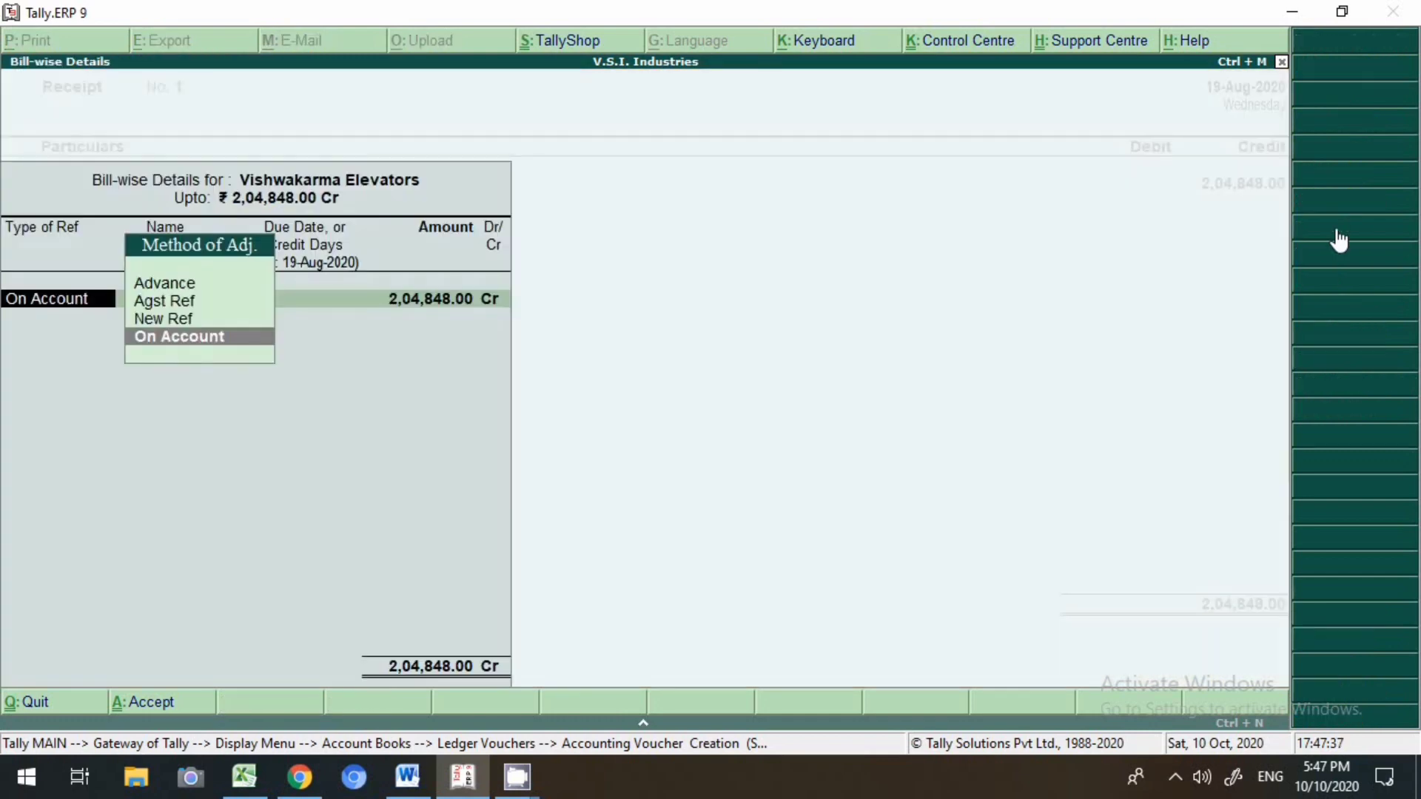
# - Allocate the full 2,04,848 credit to Vishwakarma Elevators bill-wise as New Ref 1
pyautogui.press('Up')
pyautogui.press('Return')
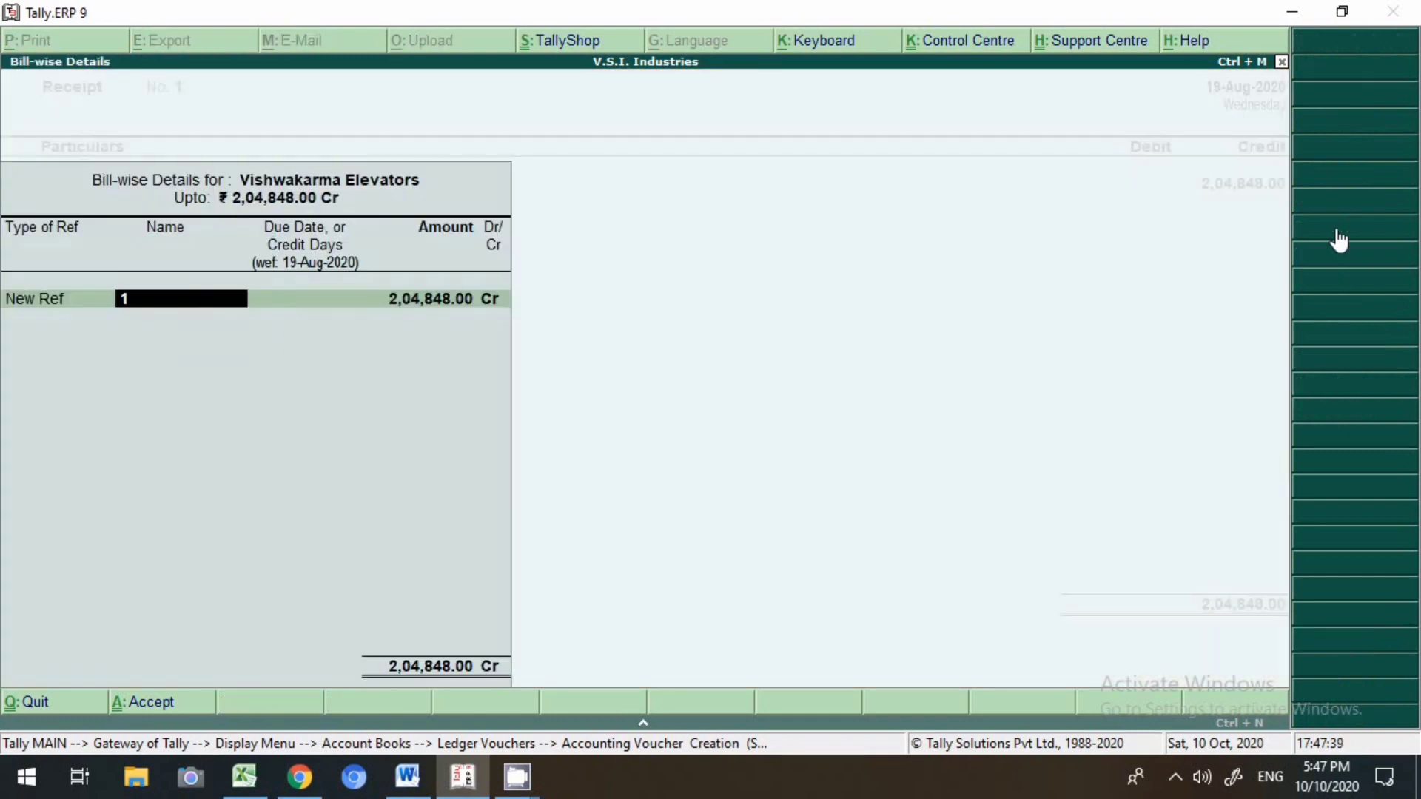
pyautogui.press('Return')
pyautogui.press('Return')
pyautogui.press('Return')
pyautogui.press('Return')
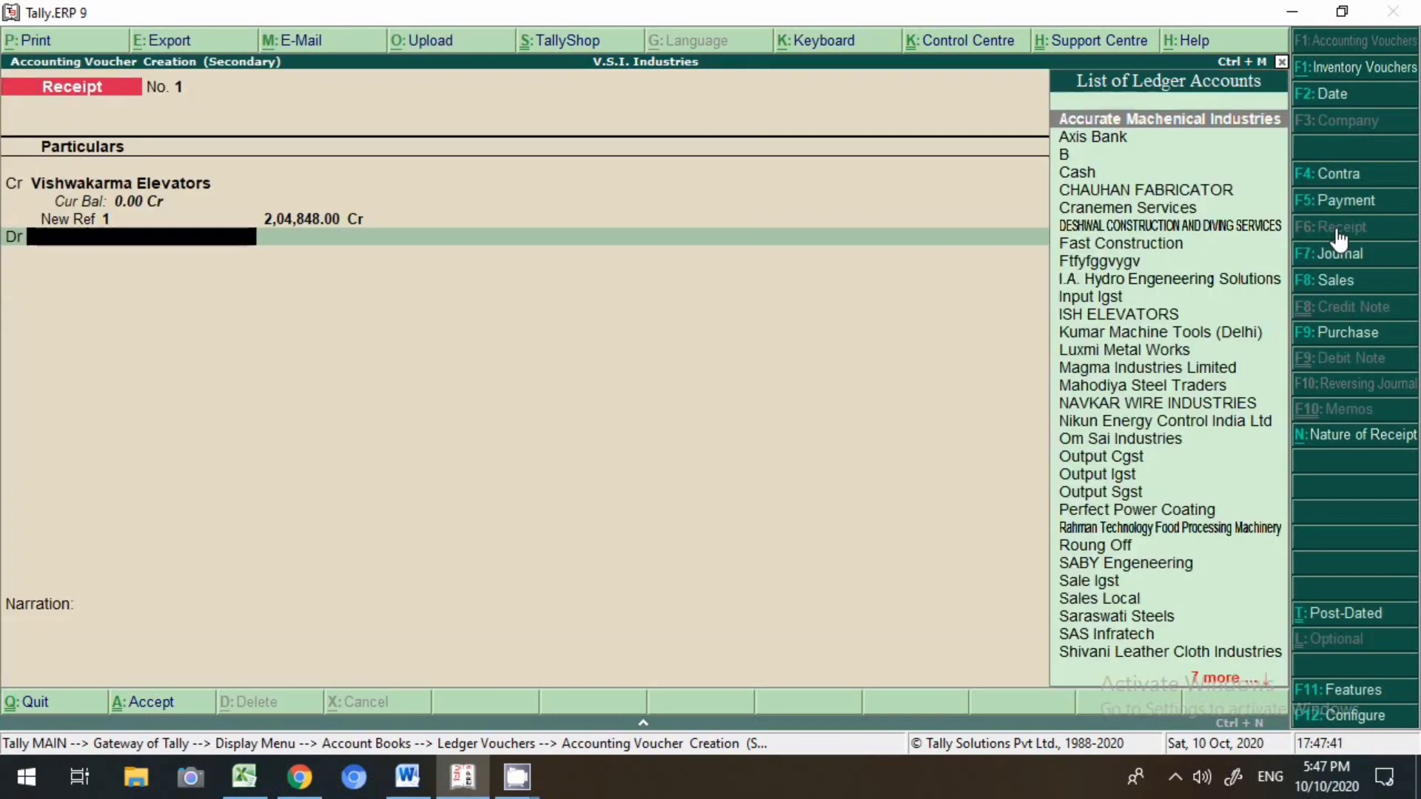
# - Debit Axis Bank with 2,04,848 and record it as Cheque/DD number 000121 dated 19-Aug-2020, drawn on Axis Bank (India)
pyautogui.write('Ax')
pyautogui.press('Return')
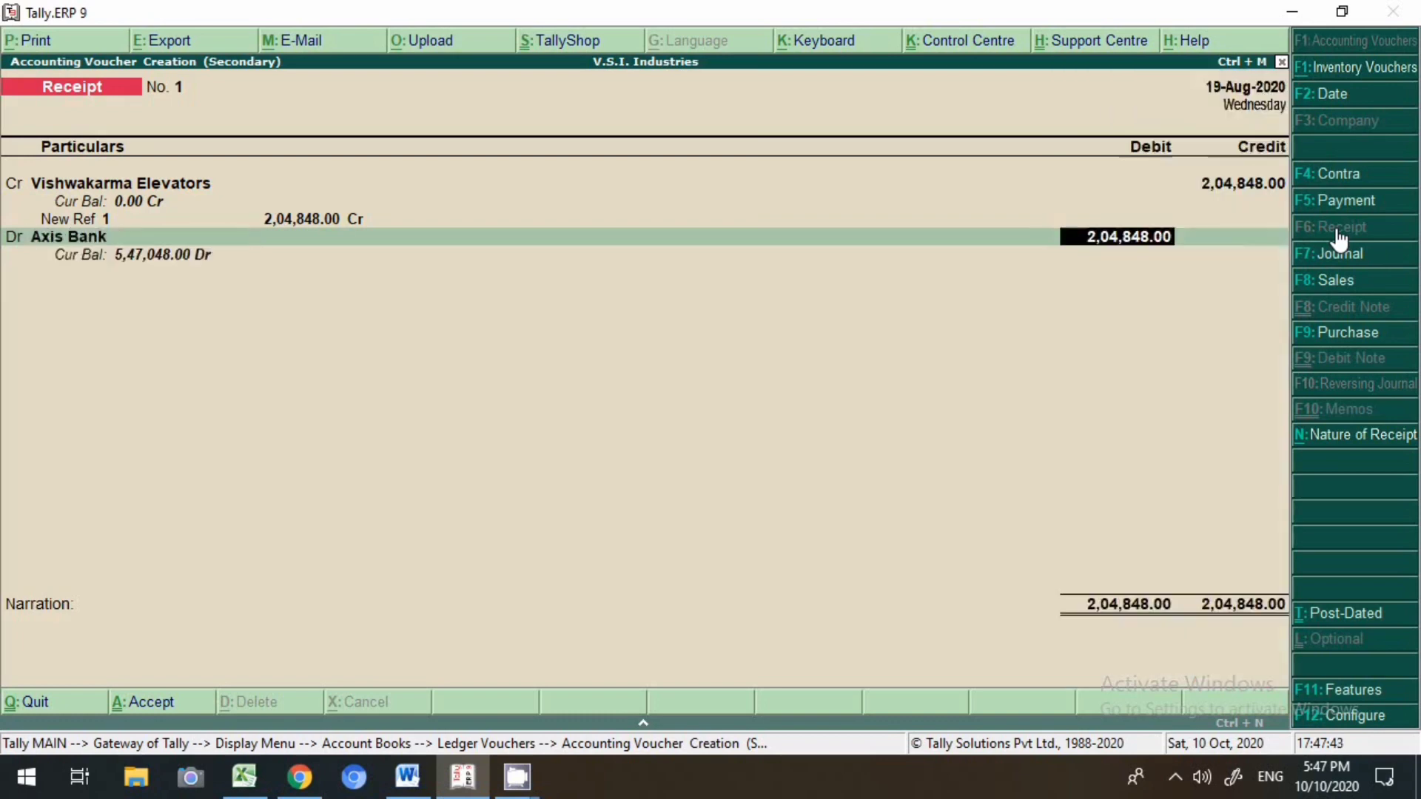
pyautogui.press('Return')
pyautogui.press('Return')
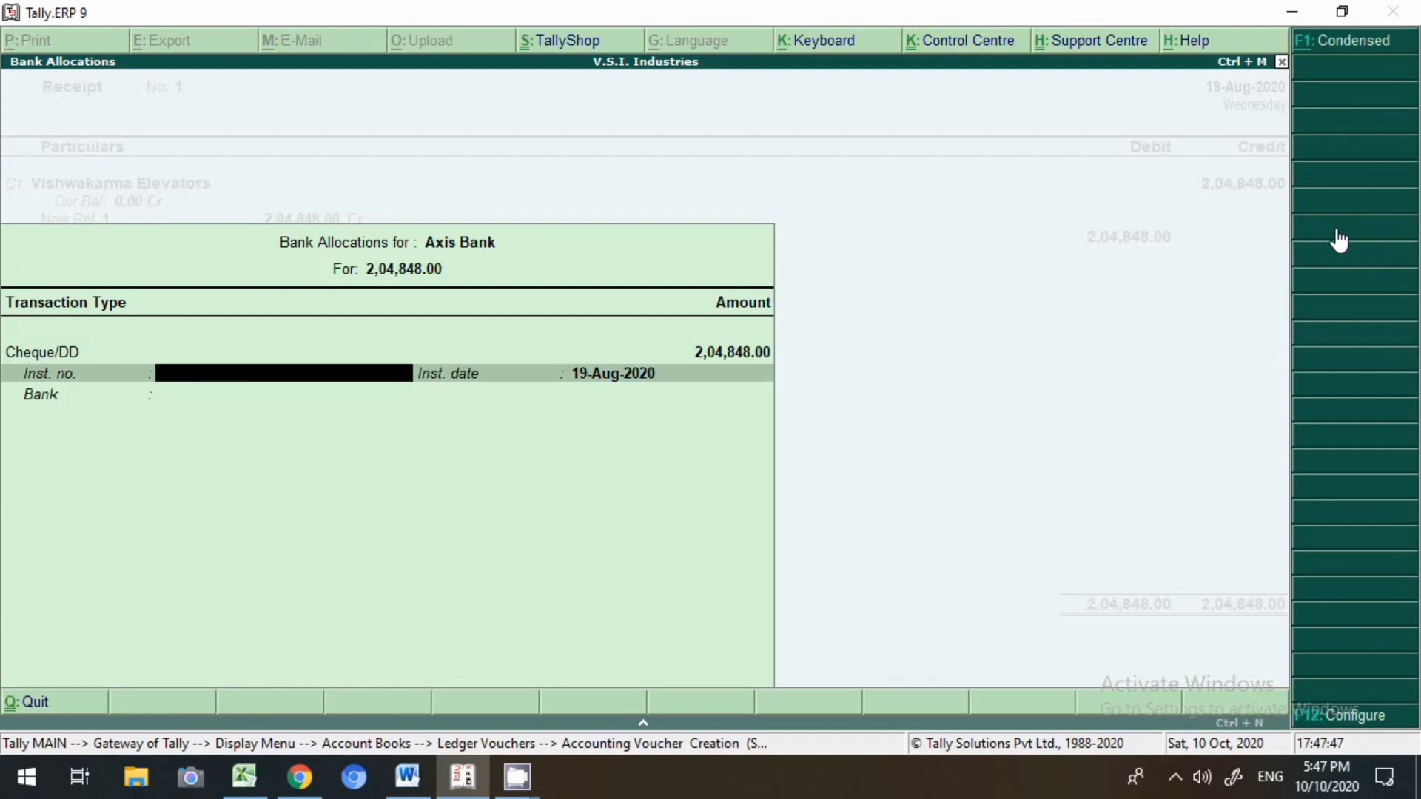
pyautogui.write('000121')
pyautogui.press('Return')
pyautogui.press('Return')
pyautogui.write('Ax')
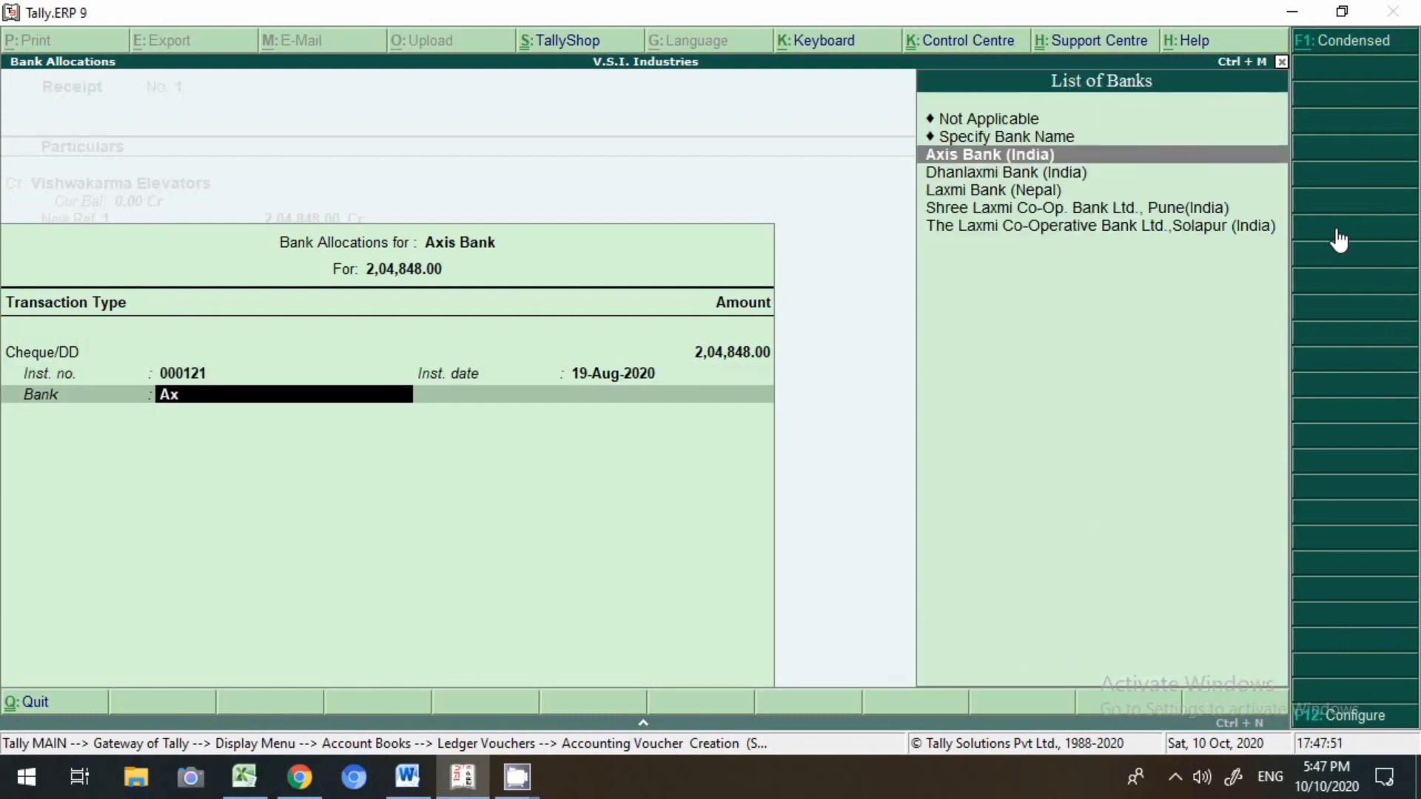
pyautogui.press('Return')
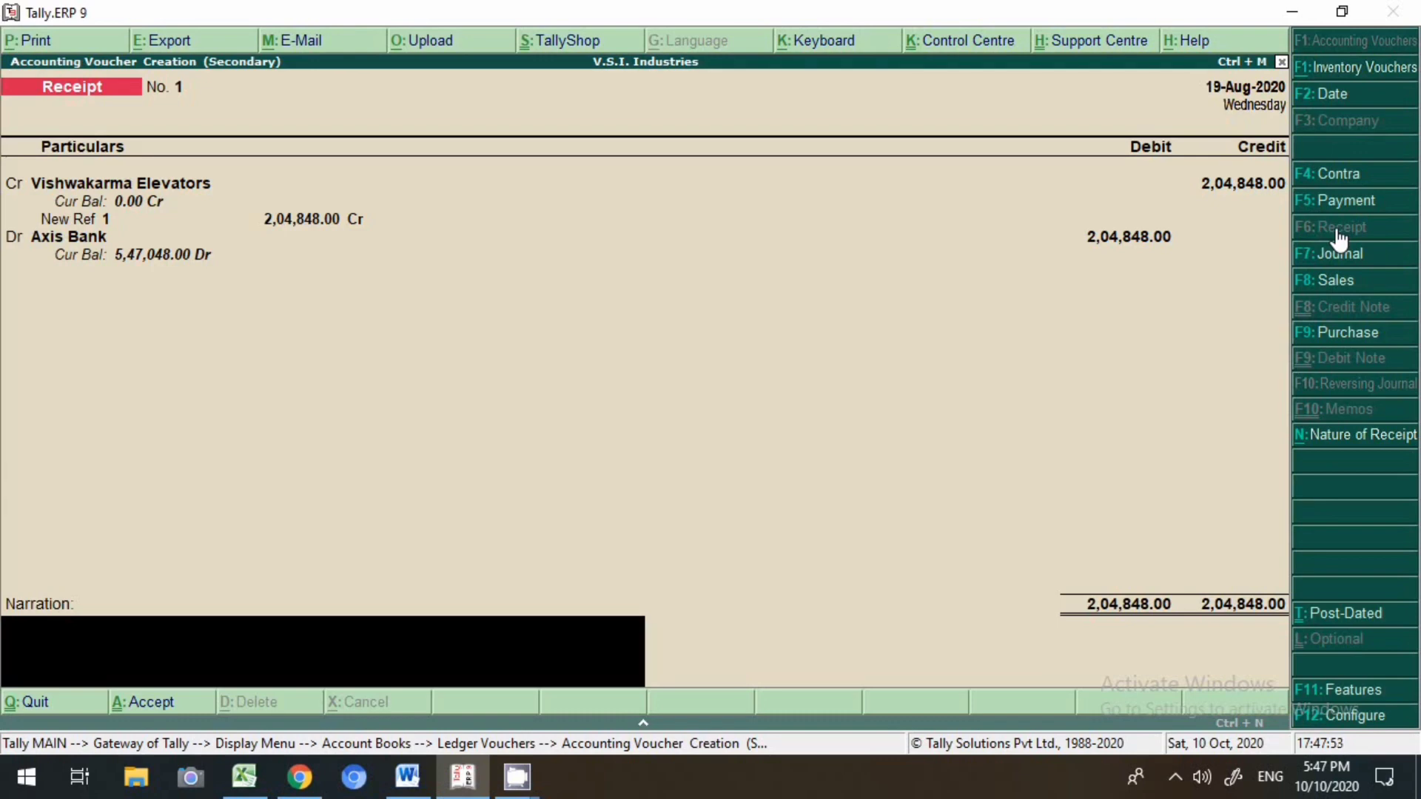
# - Enter the narration "ch no 000121 rcvd frm prty" and save the receipt voucher
pyautogui.write('ch no 000121 rcvd')
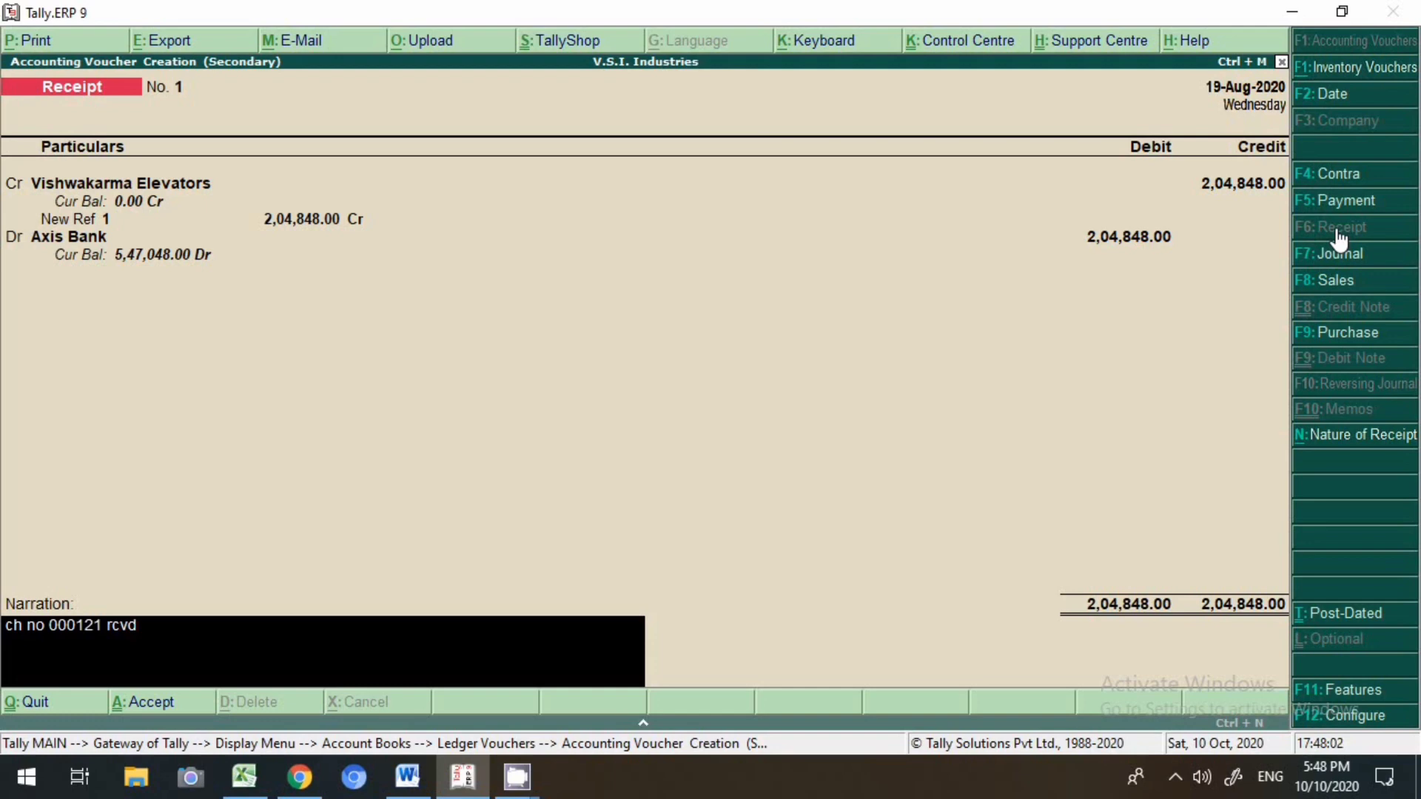
pyautogui.write(' frm prty')
pyautogui.press('Return')
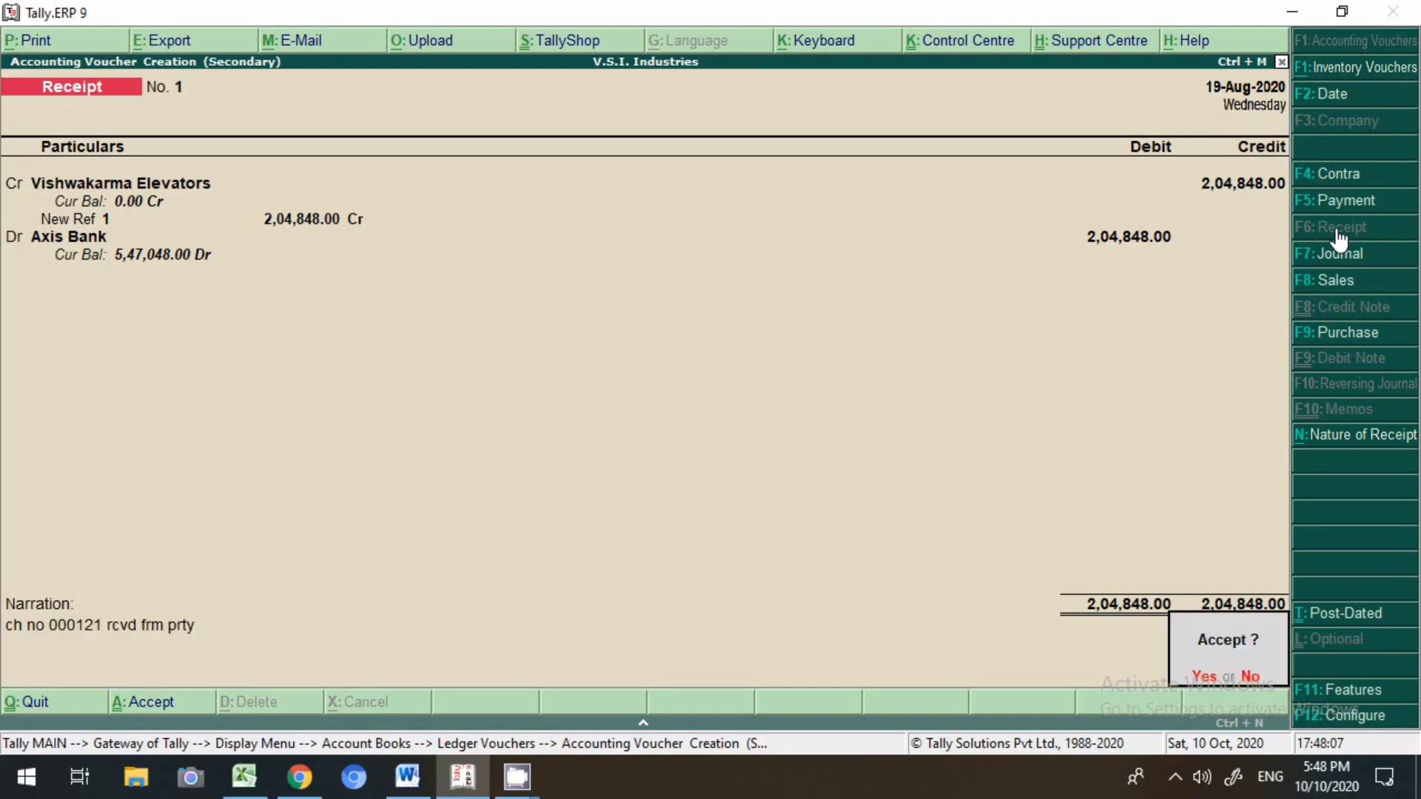
pyautogui.press('Return')
# - Change the Vishwakarma Elevators ledger period to 1-4-2020 through 12-10-2020
pyautogui.press('F2')
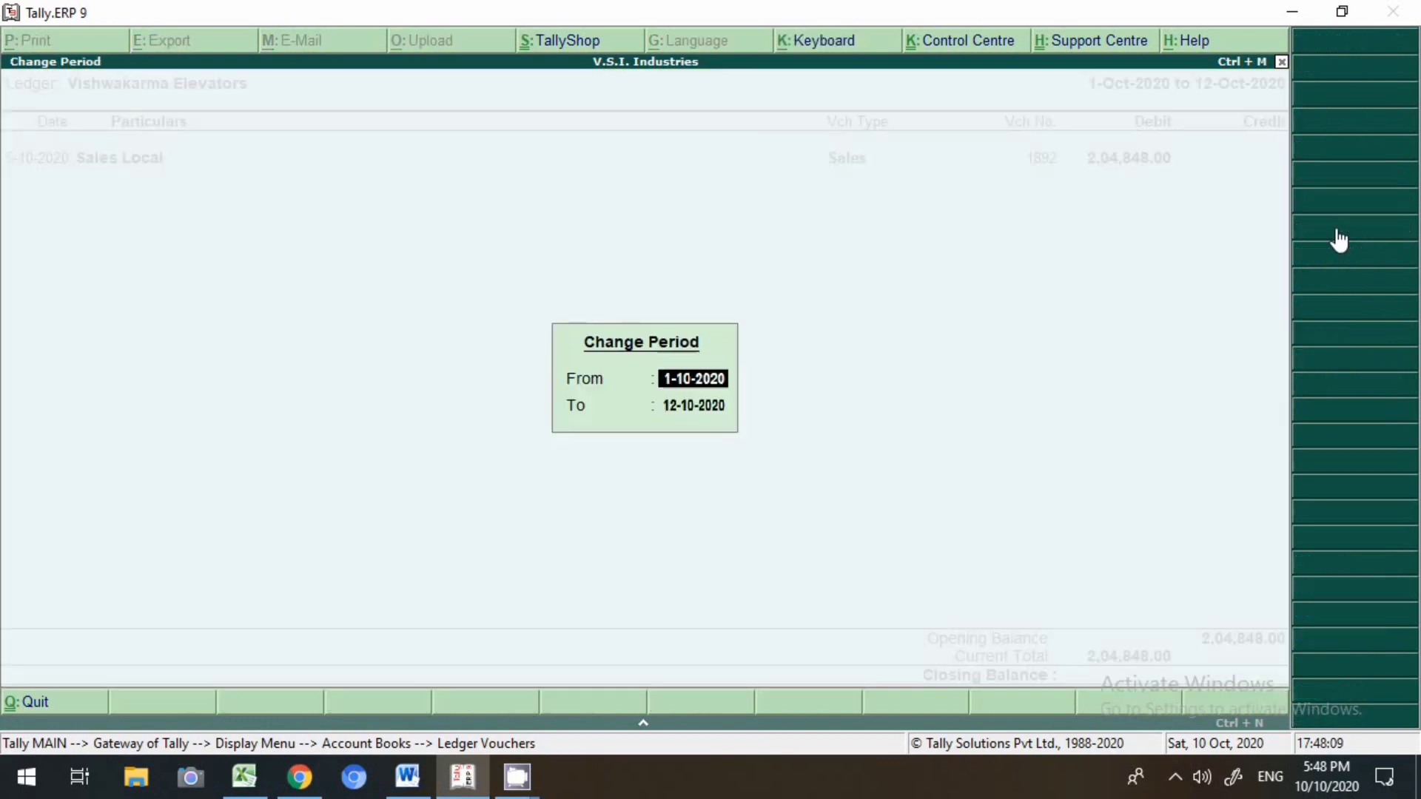
pyautogui.press('BackSpace')
pyautogui.press('Return')
pyautogui.press('BackSpace')
pyautogui.press('Return')
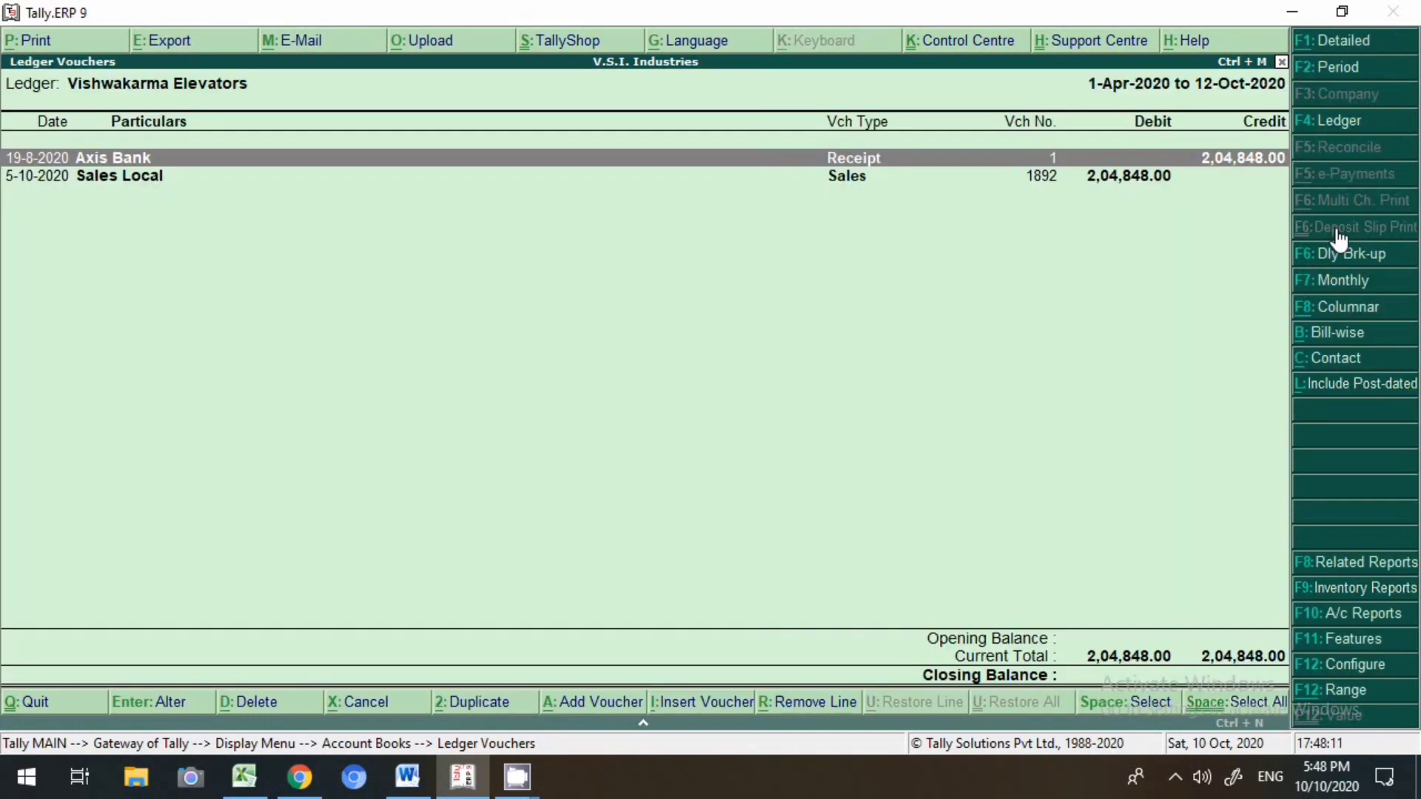
pyautogui.press('Down')
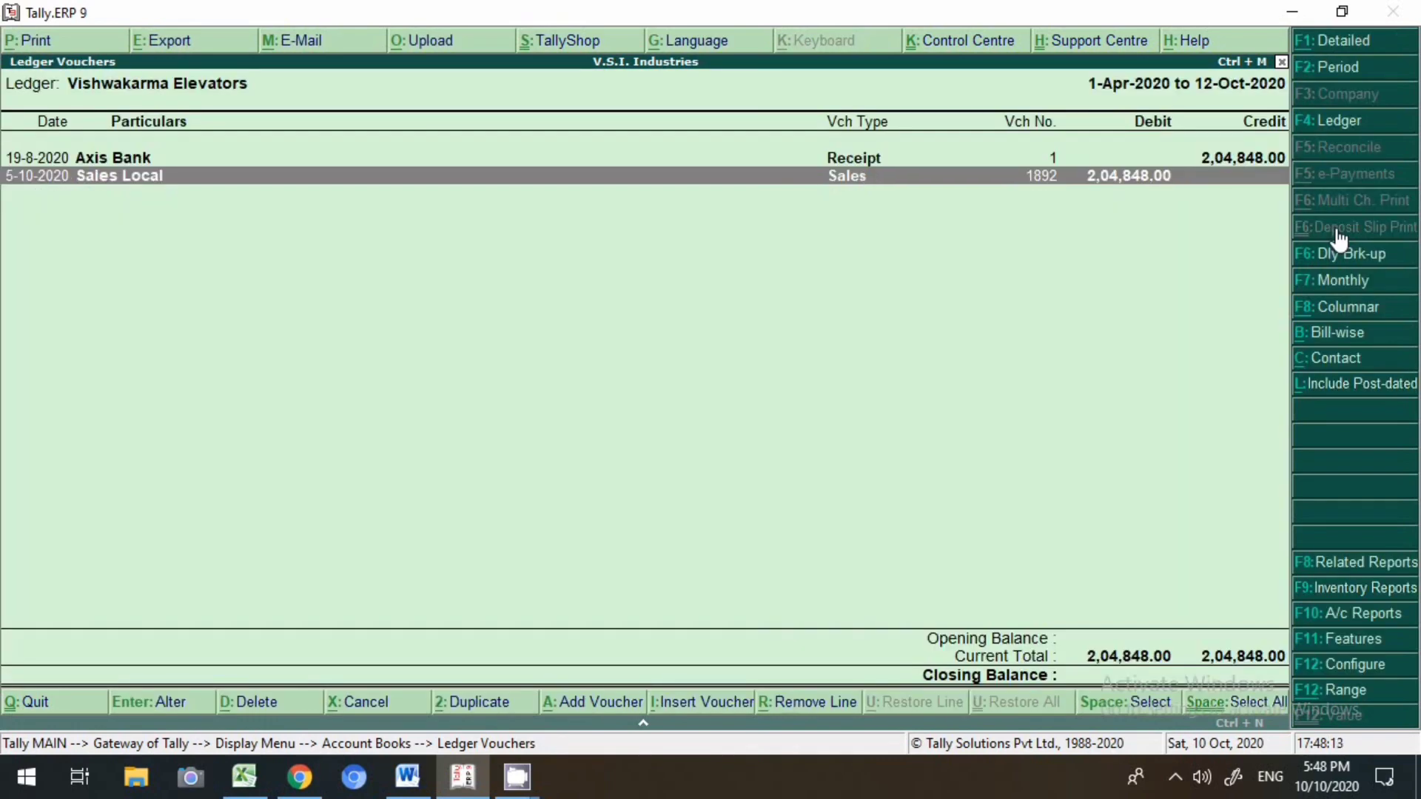
pyautogui.press('Up')
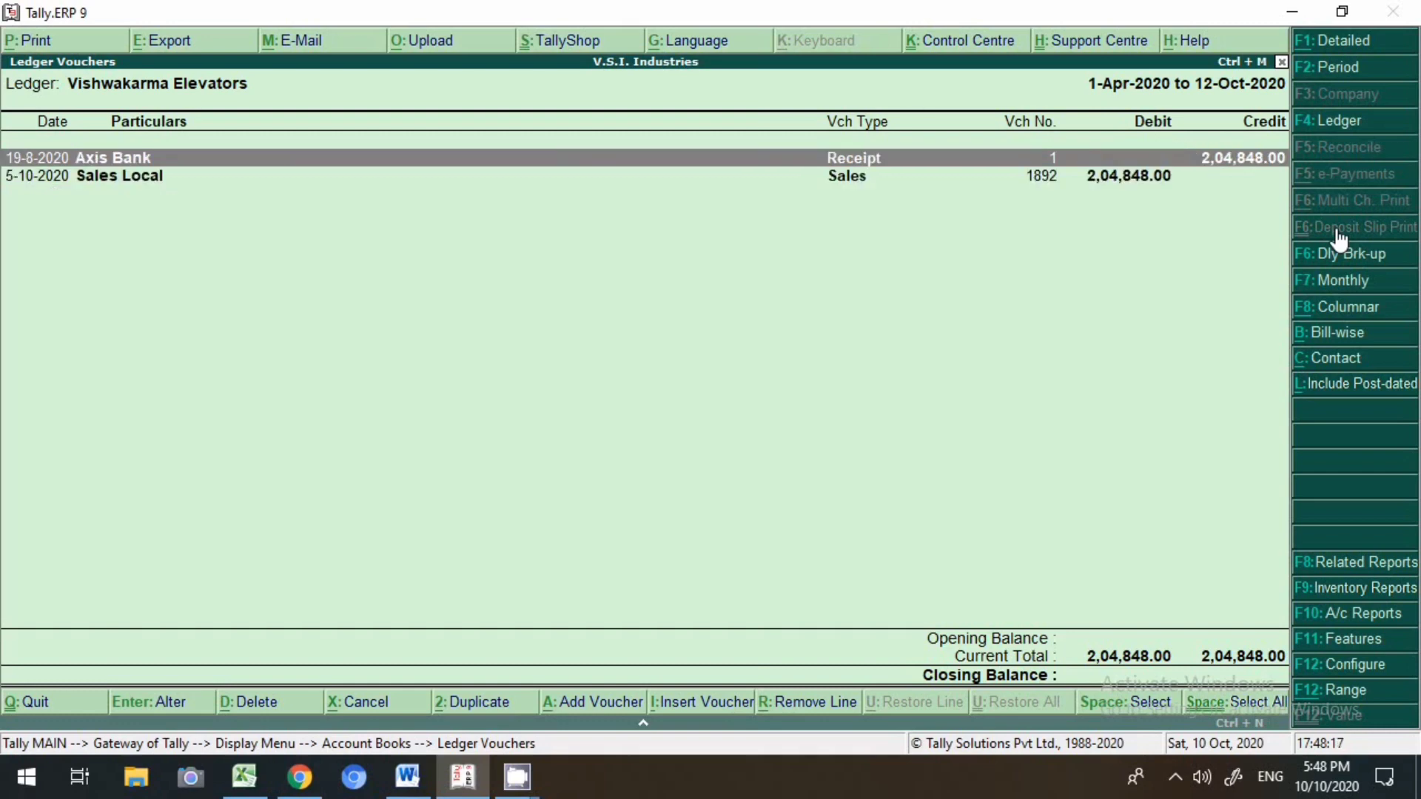
pyautogui.press('Down')
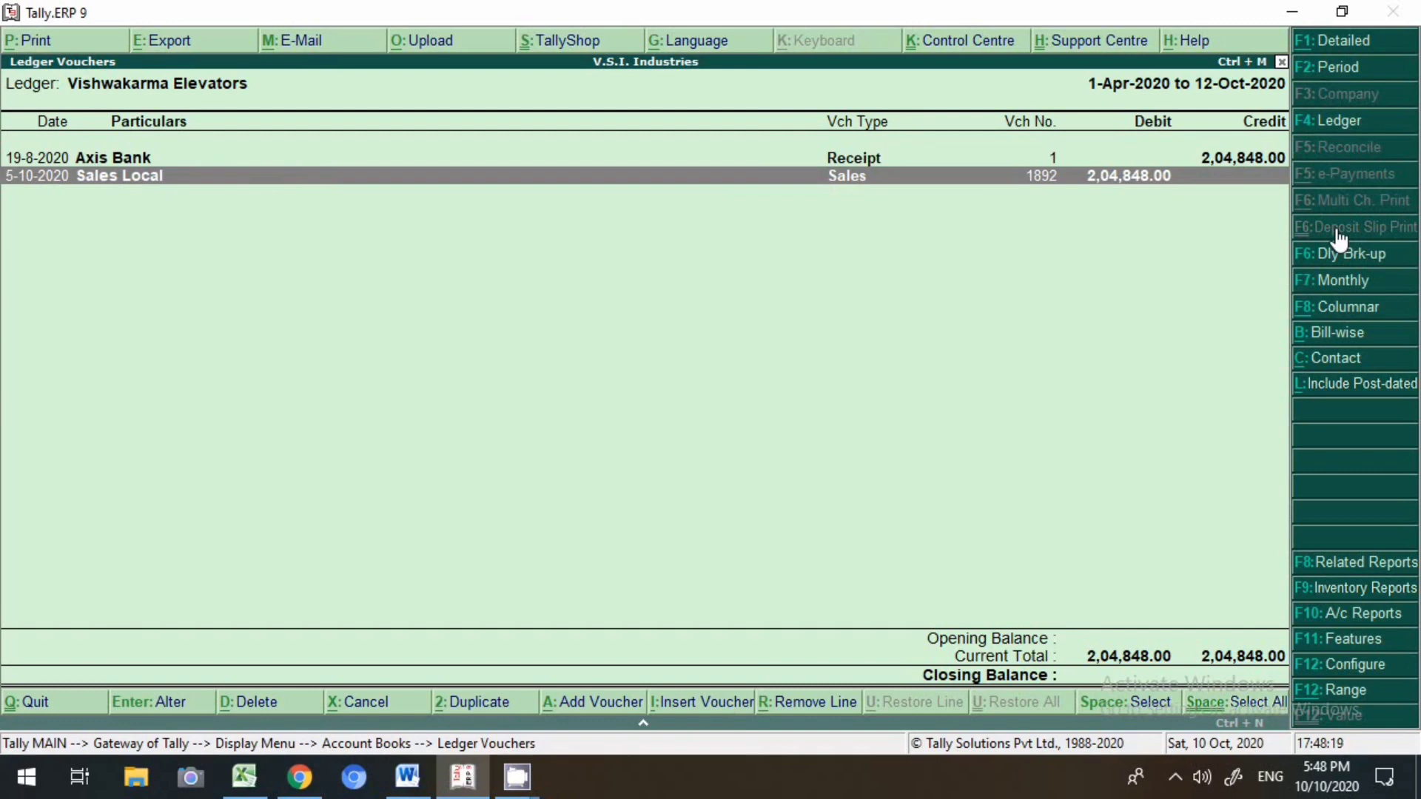
pyautogui.press('Return')
pyautogui.hotkey('ctrl', 'a')
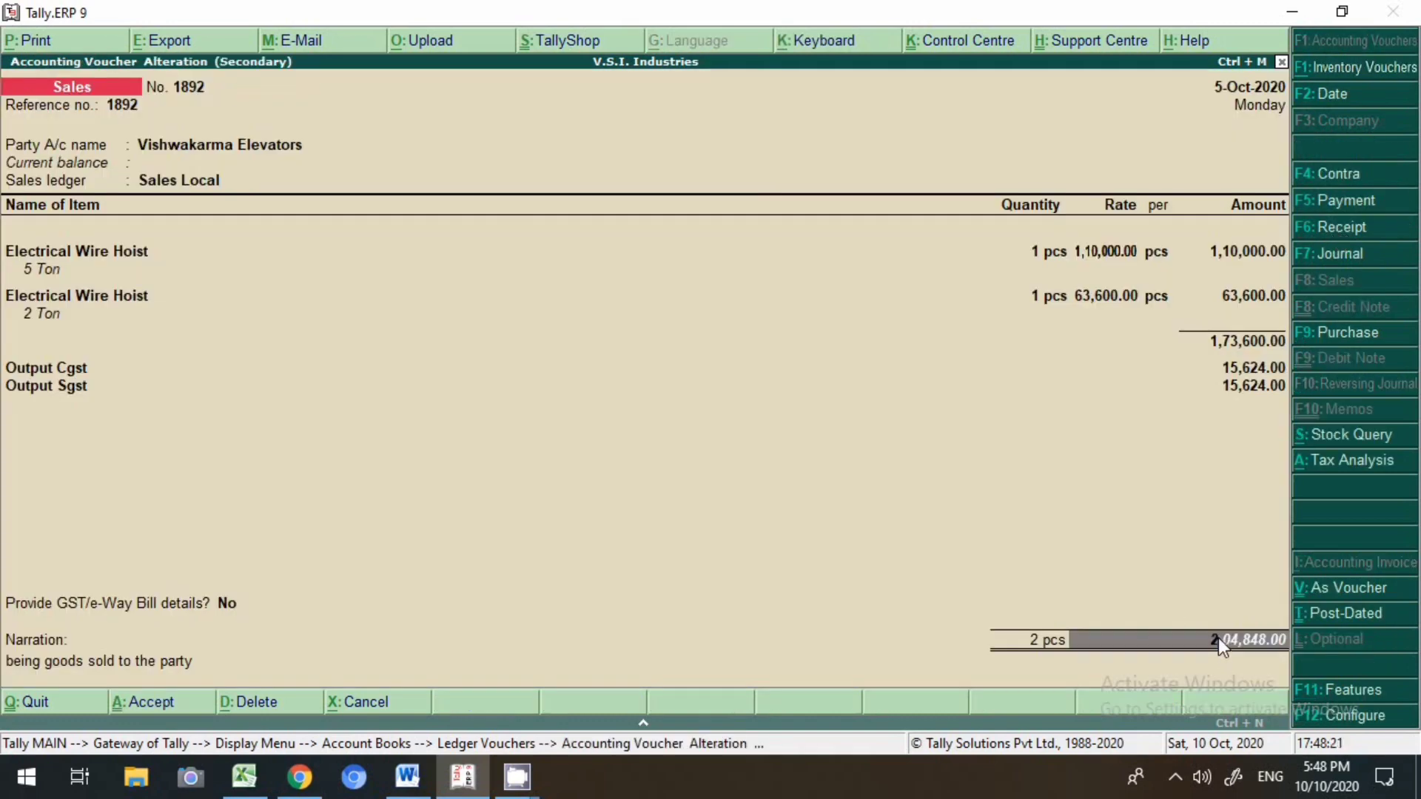
pyautogui.press('Up')
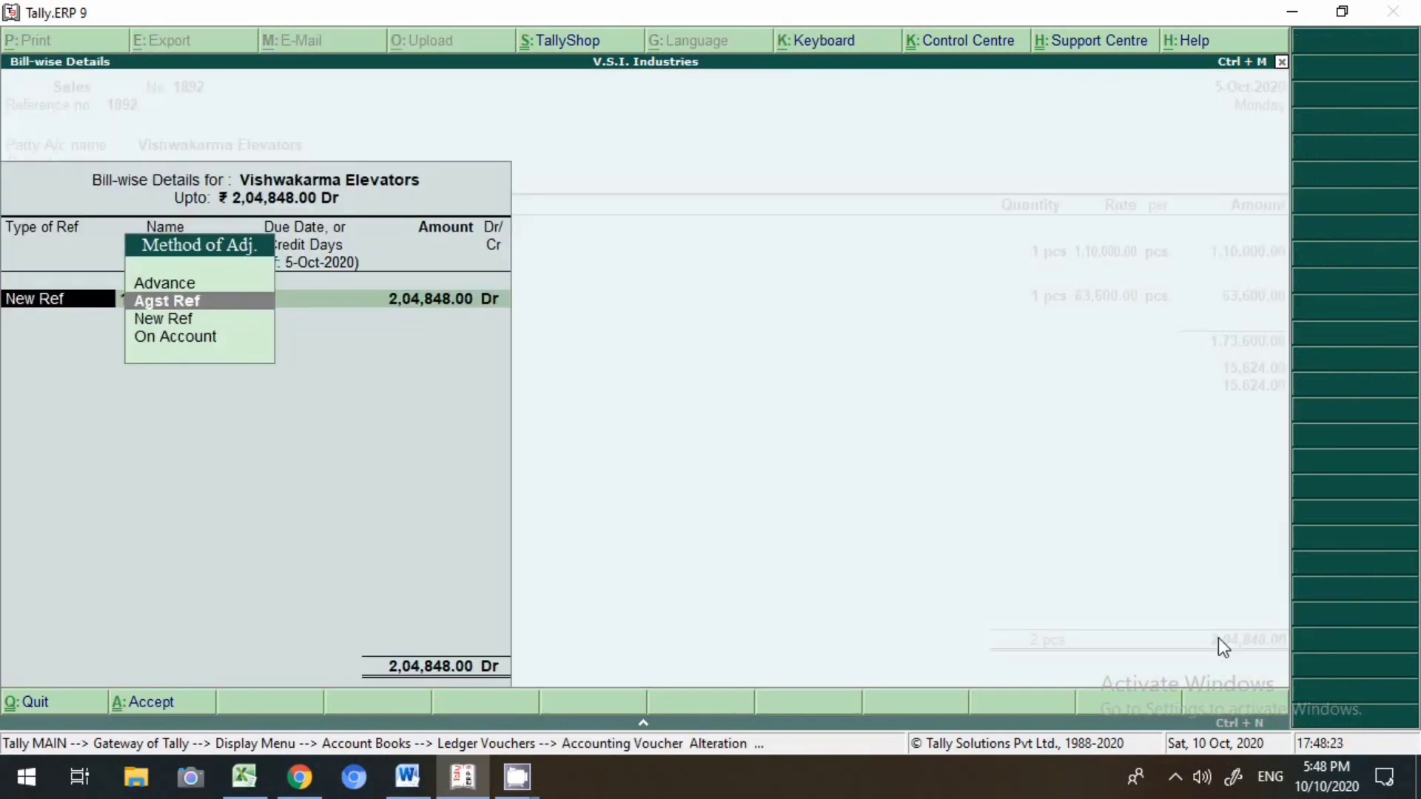
pyautogui.press('Return')
pyautogui.press('Up')
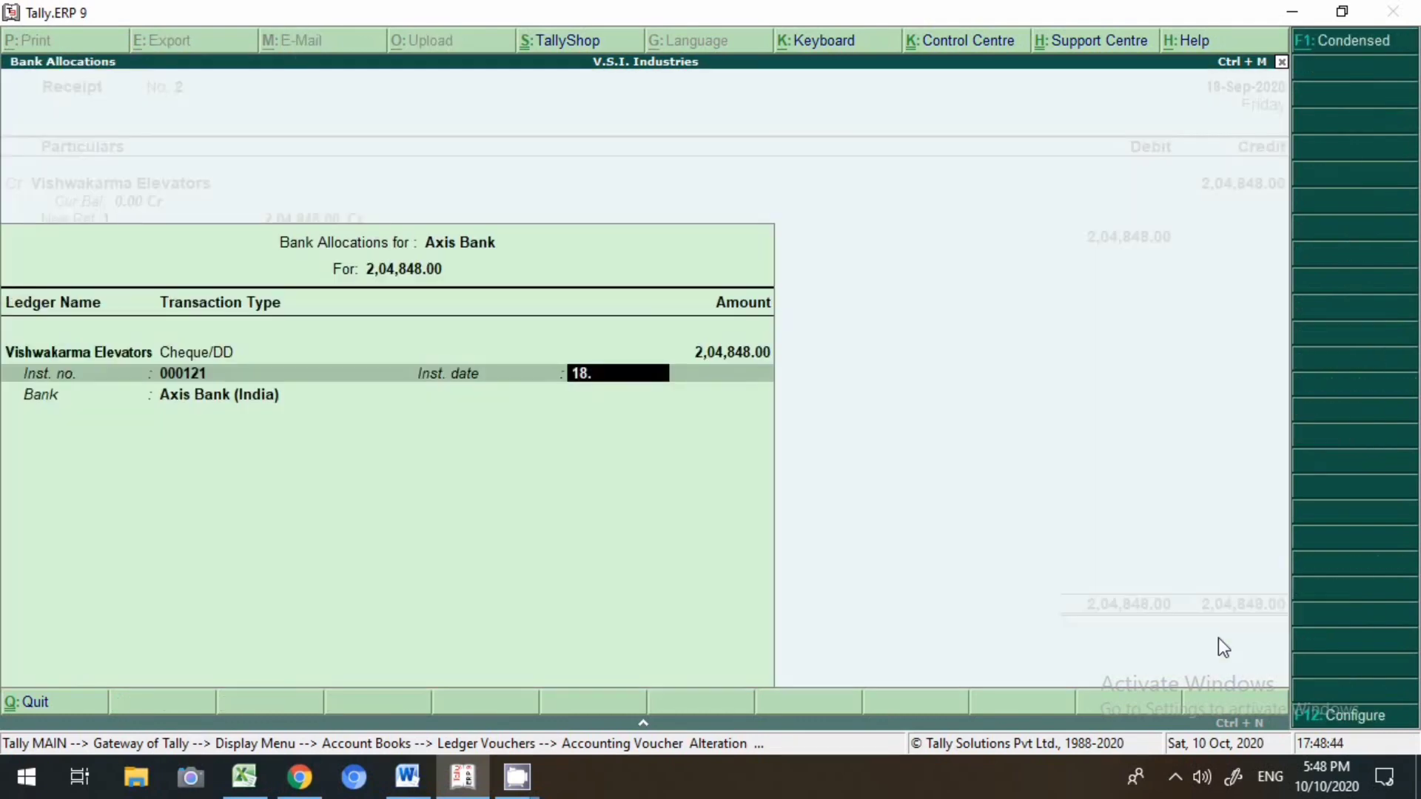
# - Set the instrument date of cheque 000121 in the Vishwakarma Elevators receipt to 18-9-2020 and save the voucher
pyautogui.write('9')
pyautogui.press('Return')
pyautogui.press('Return')
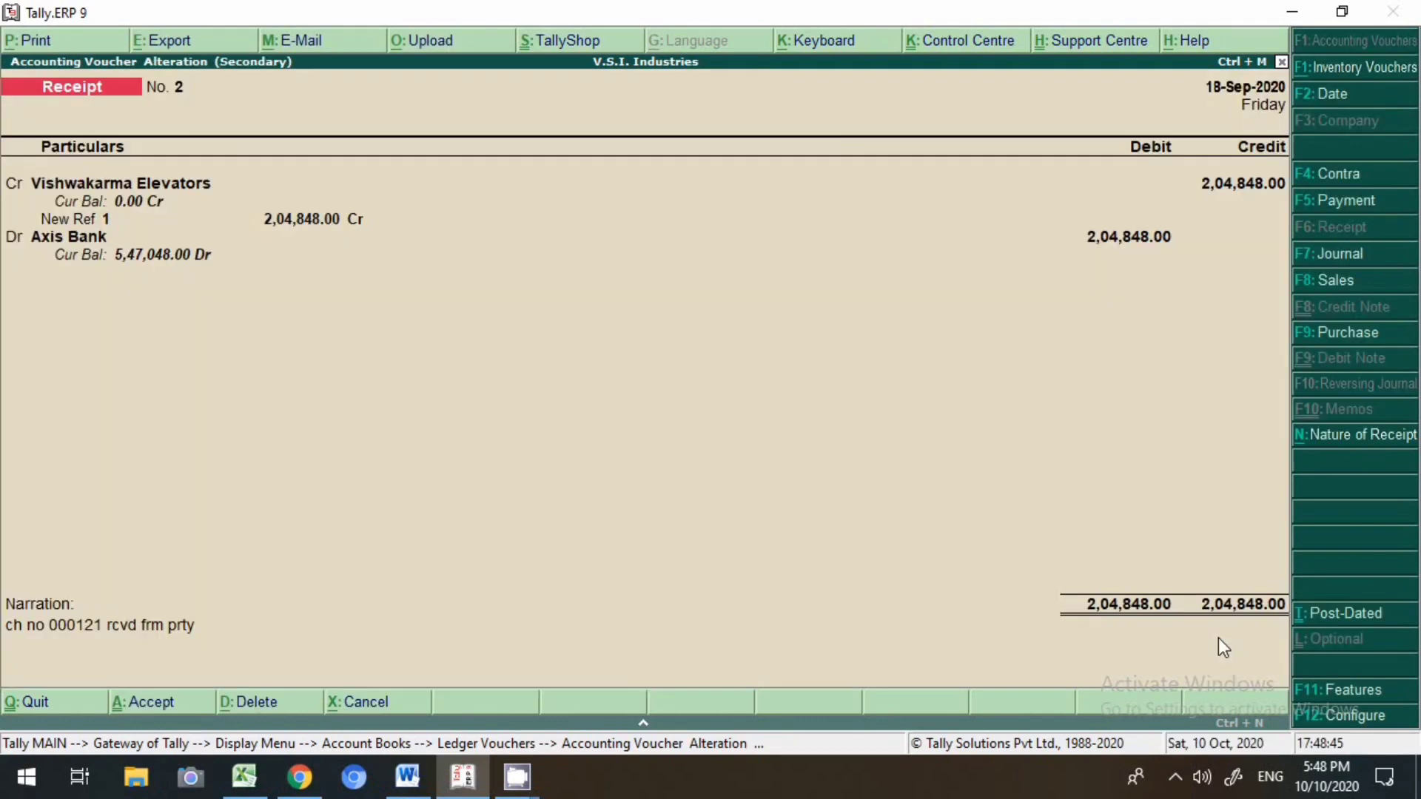
pyautogui.press('Return')
pyautogui.press('Return')
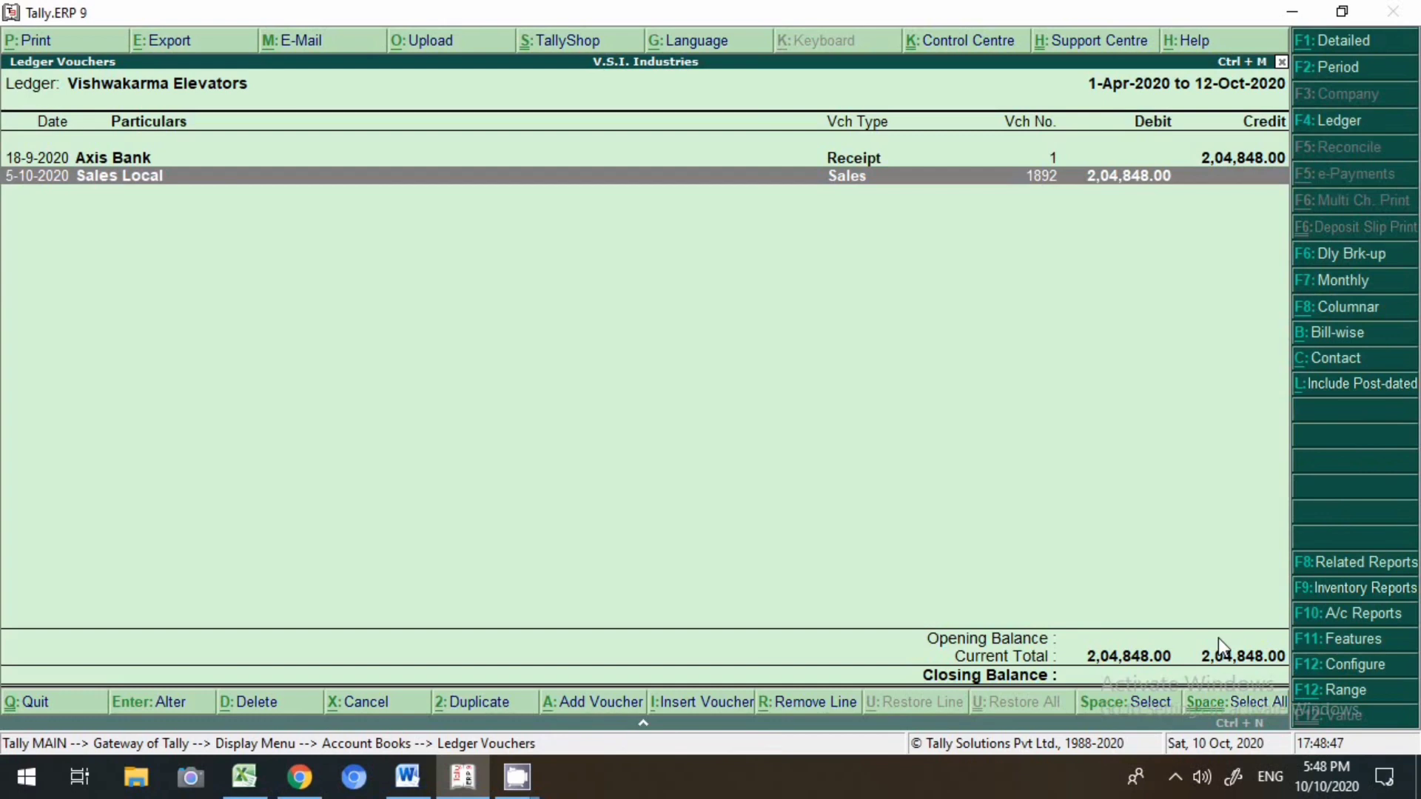
# - In Vishwakarma Elevators sales voucher 1892, change the bill-wise reference to Agst Ref against pending bill 1
pyautogui.press('Return')
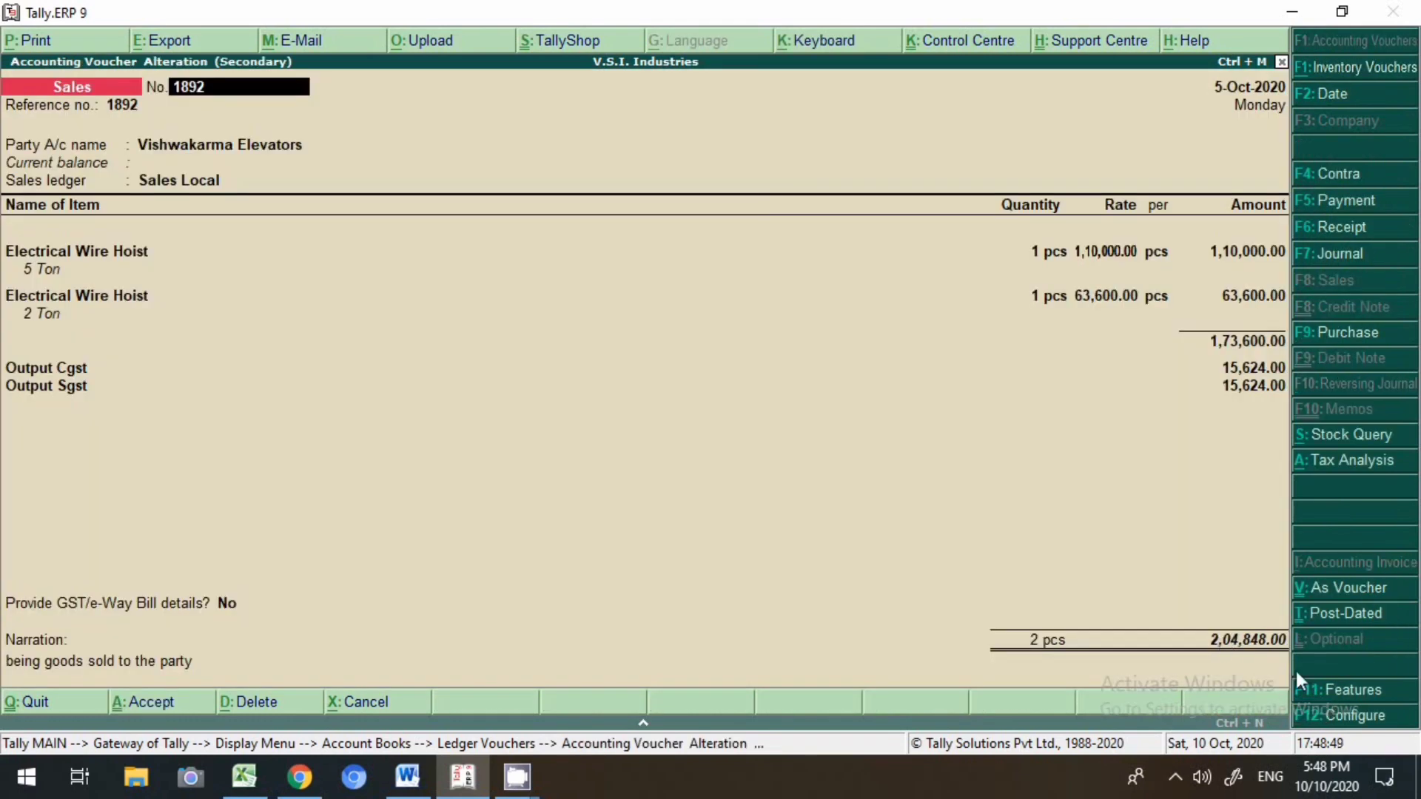
pyautogui.click(1220, 643)
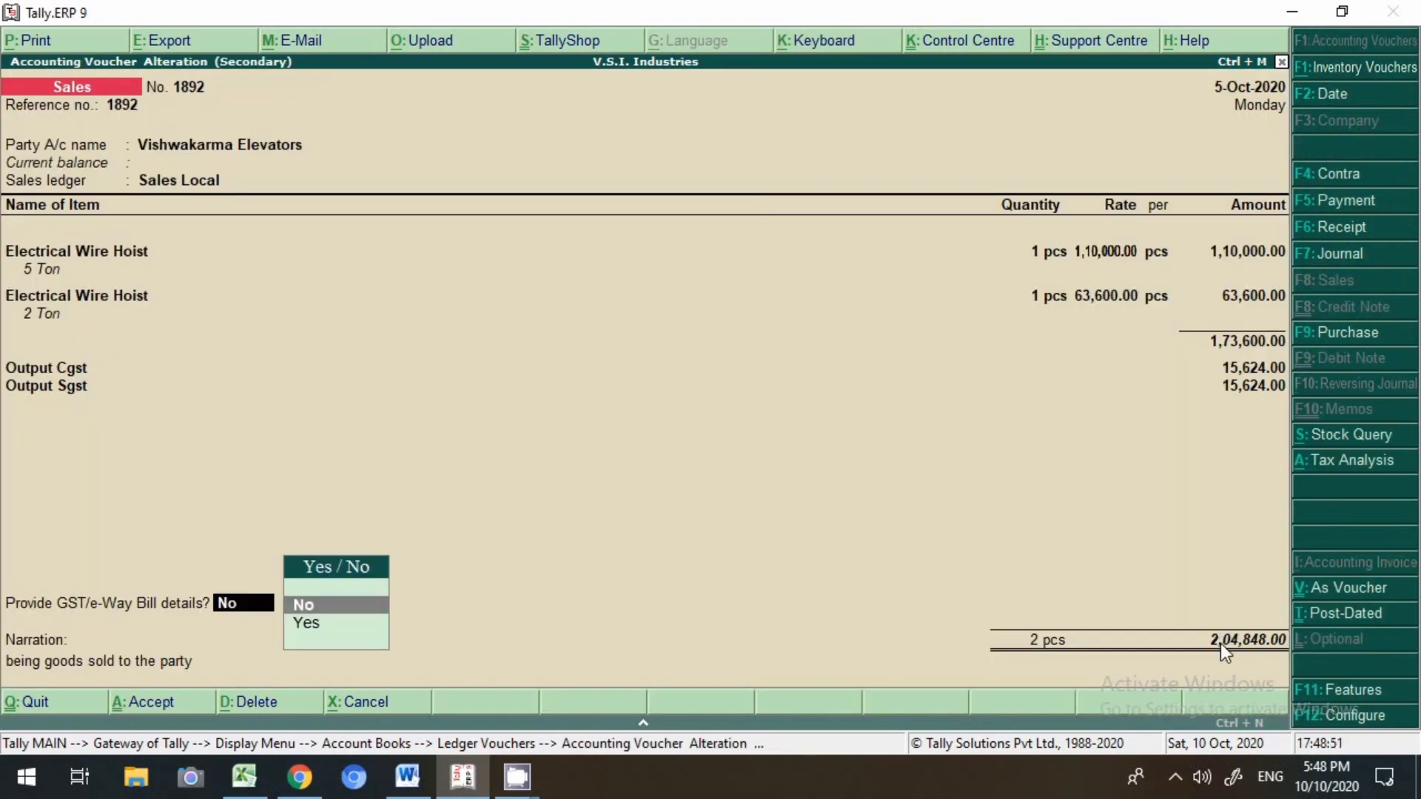
pyautogui.click(1220, 642)
pyautogui.click(1220, 643)
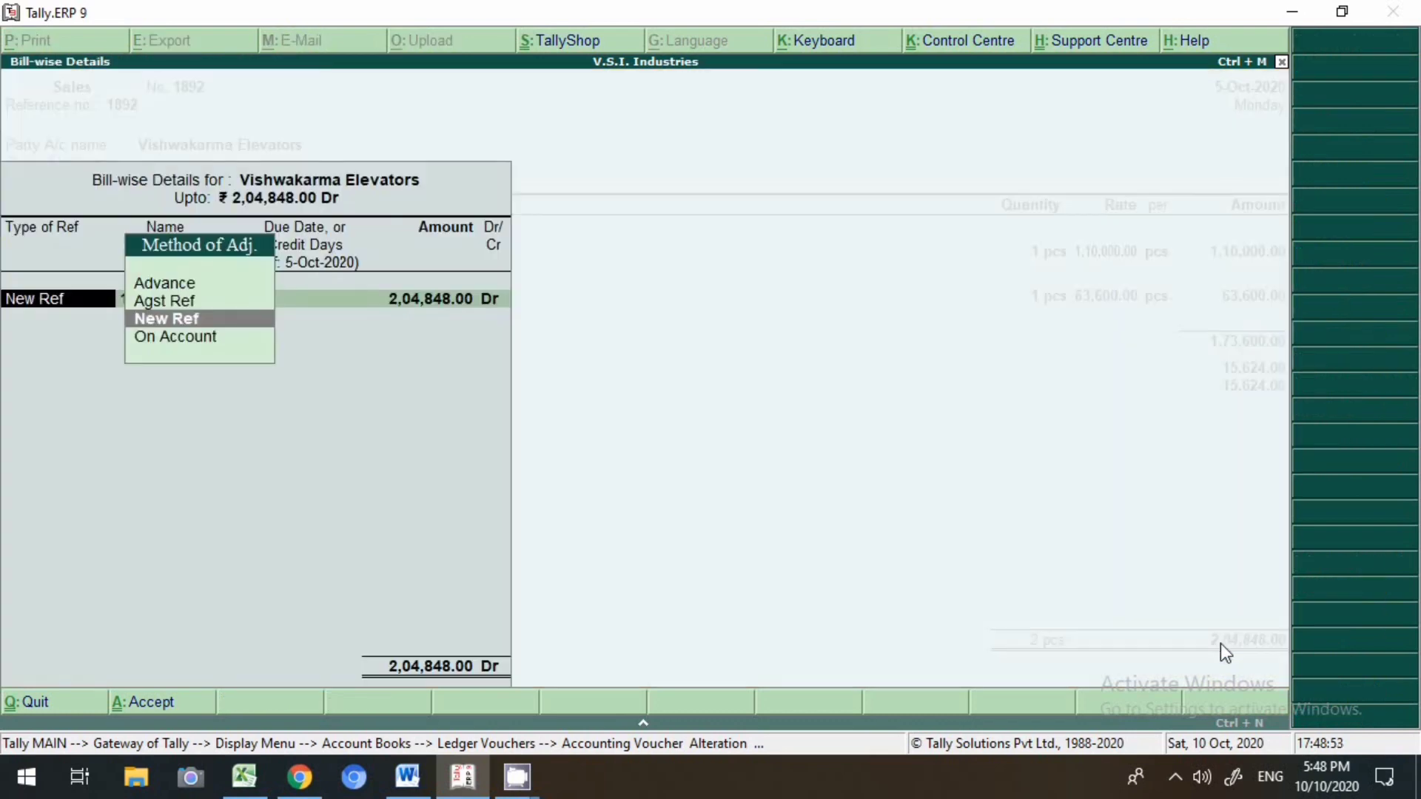
pyautogui.press('Up')
pyautogui.press('Return')
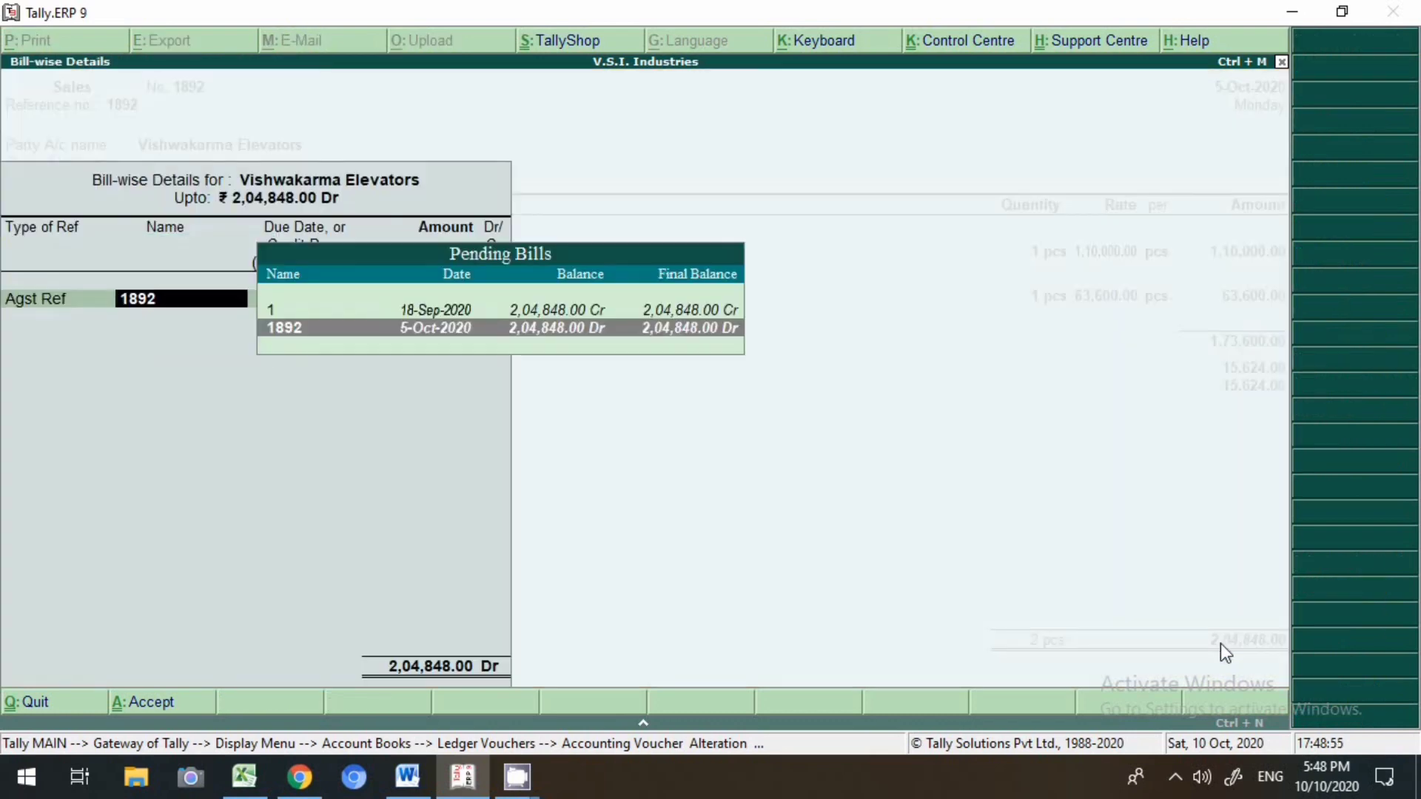
pyautogui.press('Up')
pyautogui.press('Return')
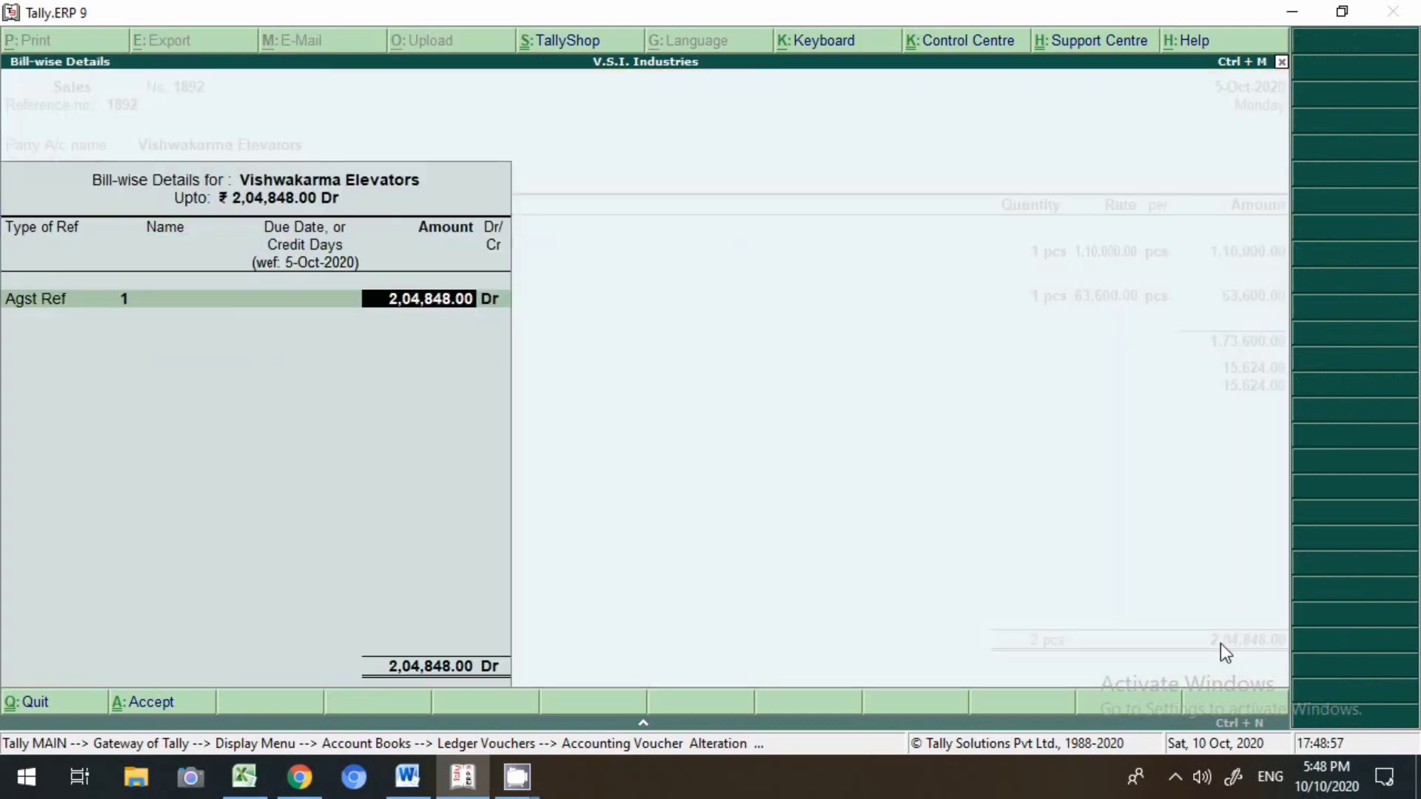
# - Accept the 2,04,848 Dr bill allocation and save sales voucher 1892 without printing it
pyautogui.press('Return')
pyautogui.press('Return')
pyautogui.press('Return')
pyautogui.press('Return')
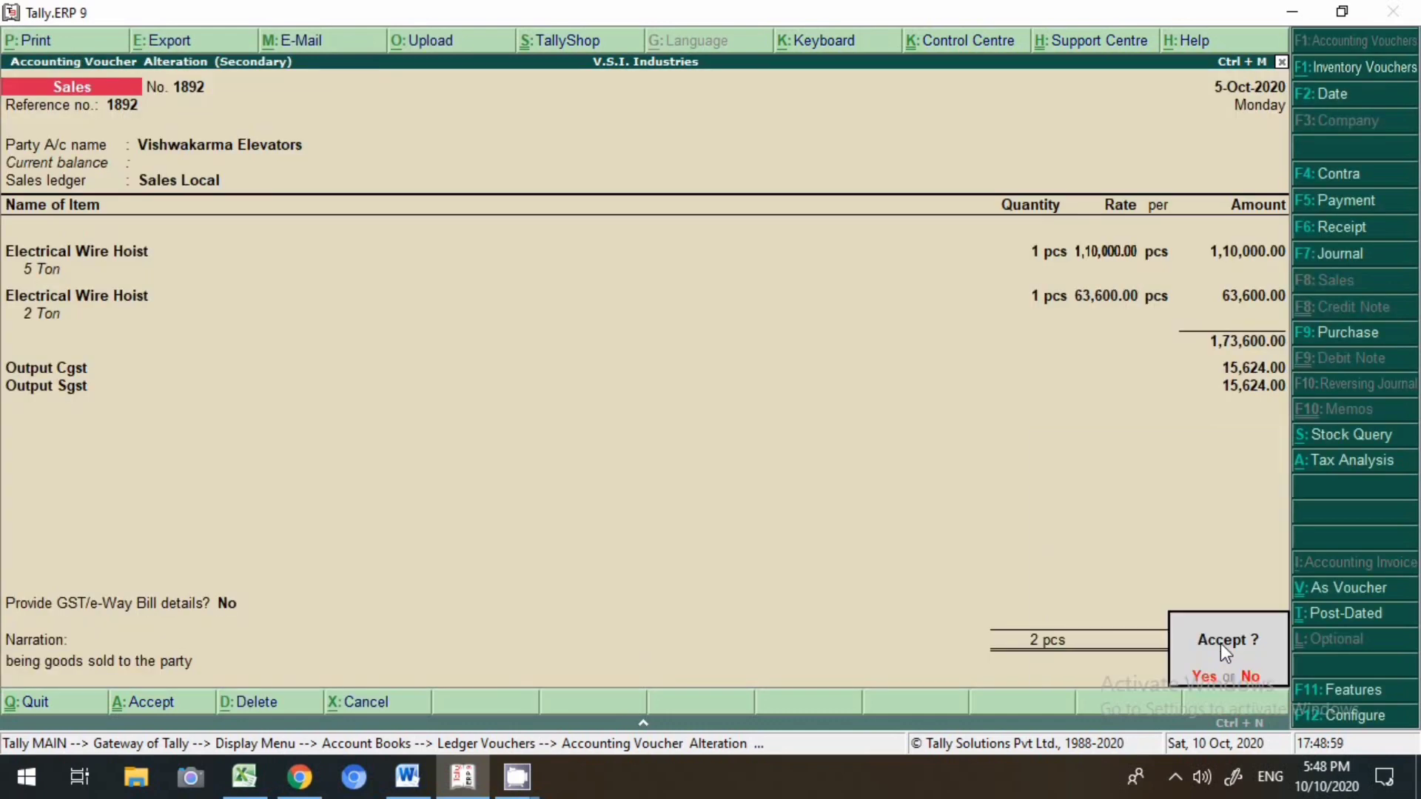
pyautogui.press('Return')
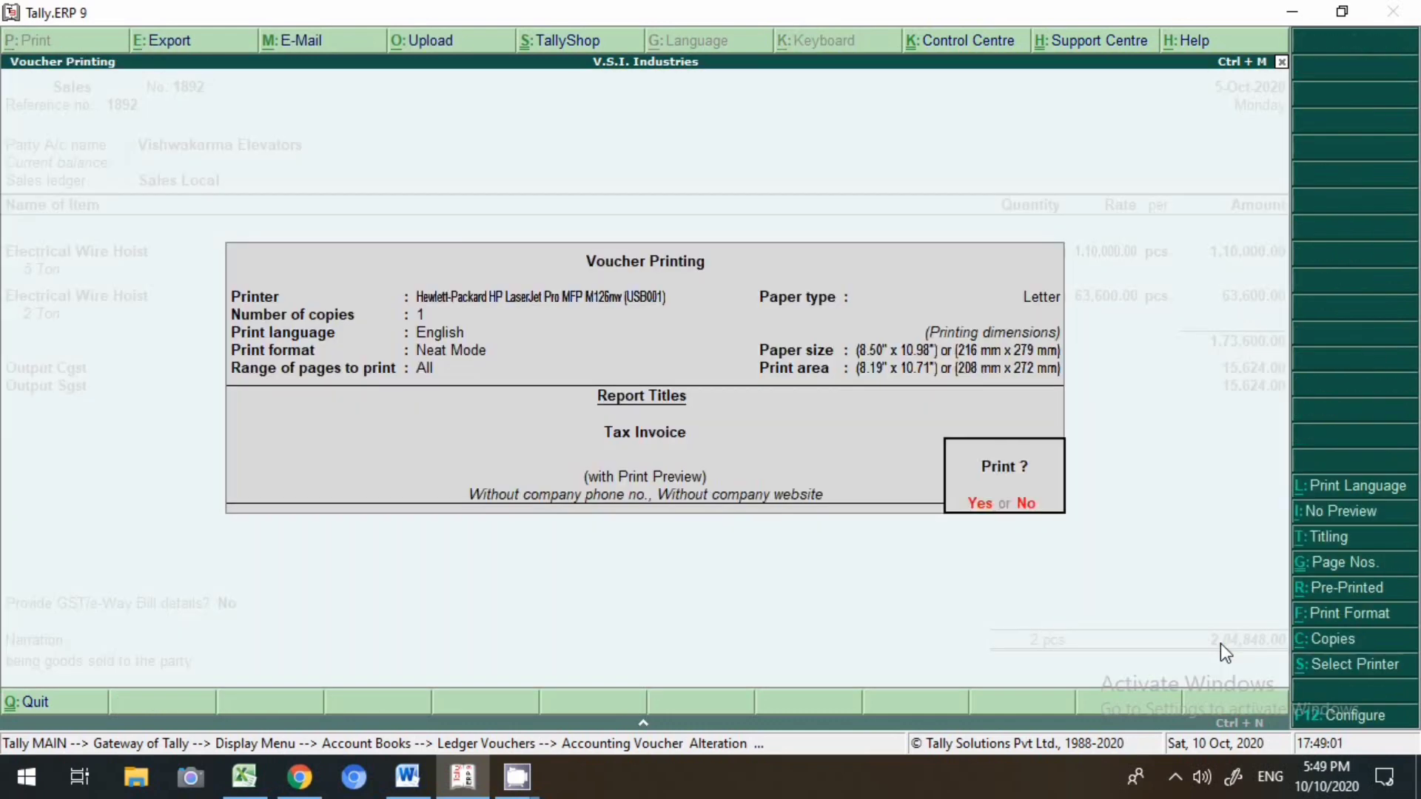
pyautogui.press('Escape')
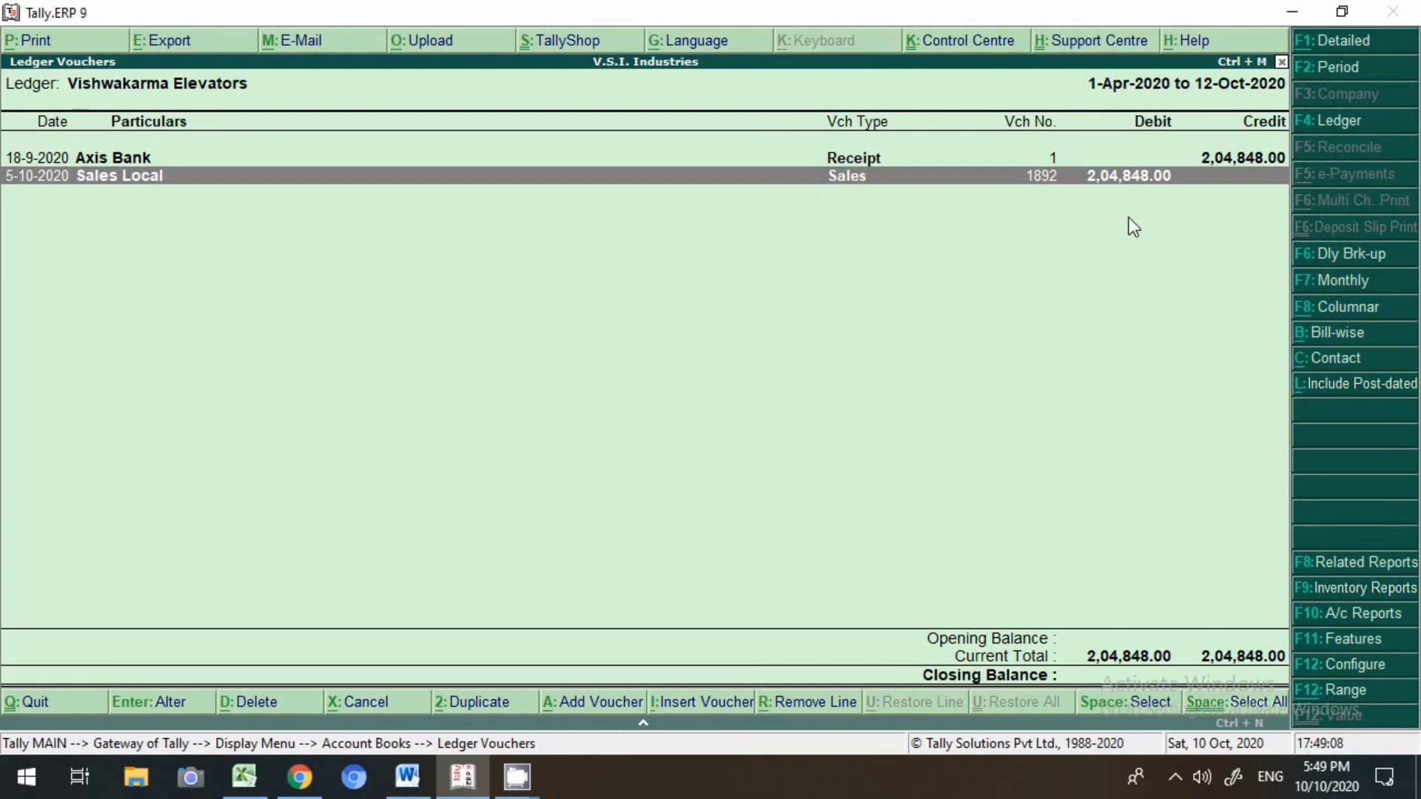
# - Check the bill-wise outstandings of Vishwakarma Elevators and return to the ledger list
pyautogui.click(1334, 333)
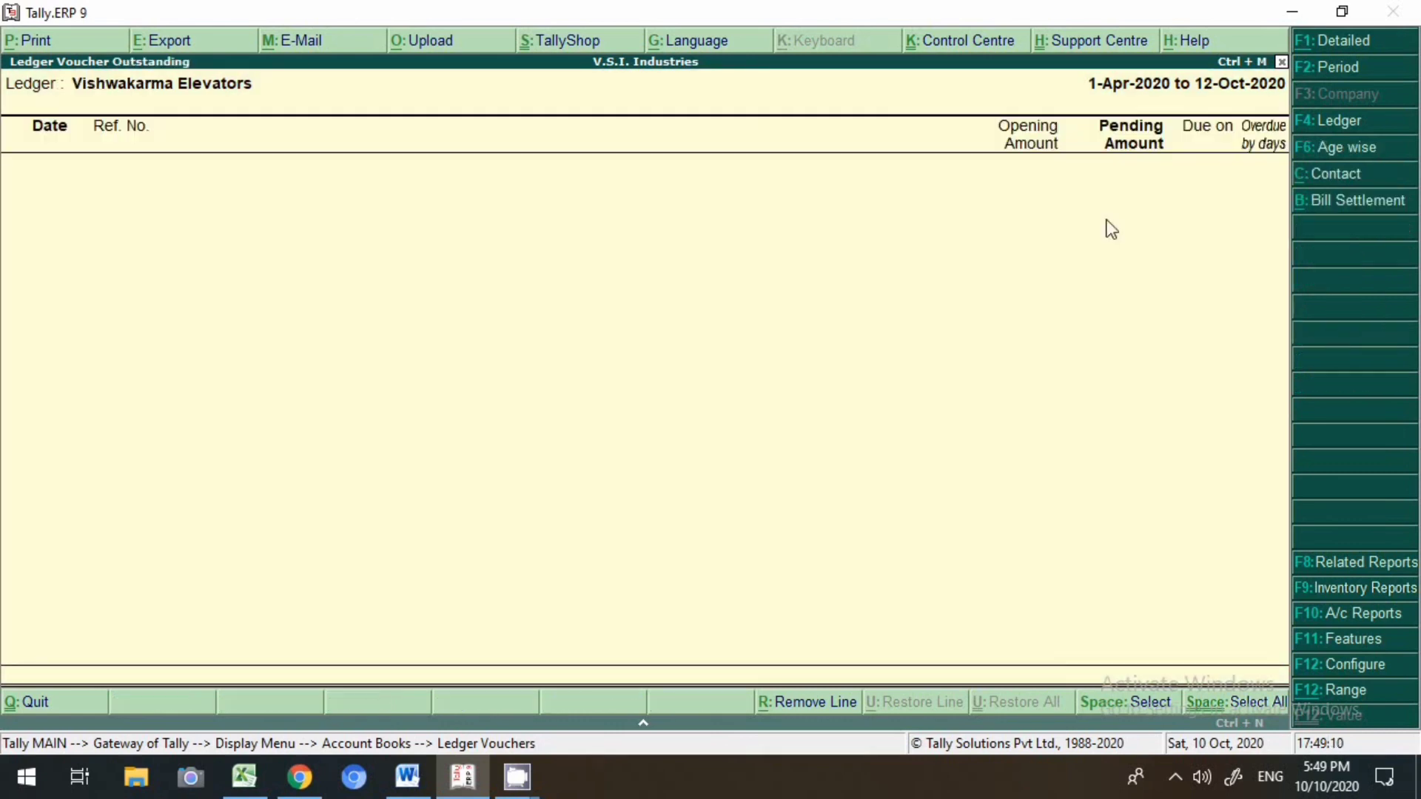
pyautogui.press('Escape')
pyautogui.press('Escape')
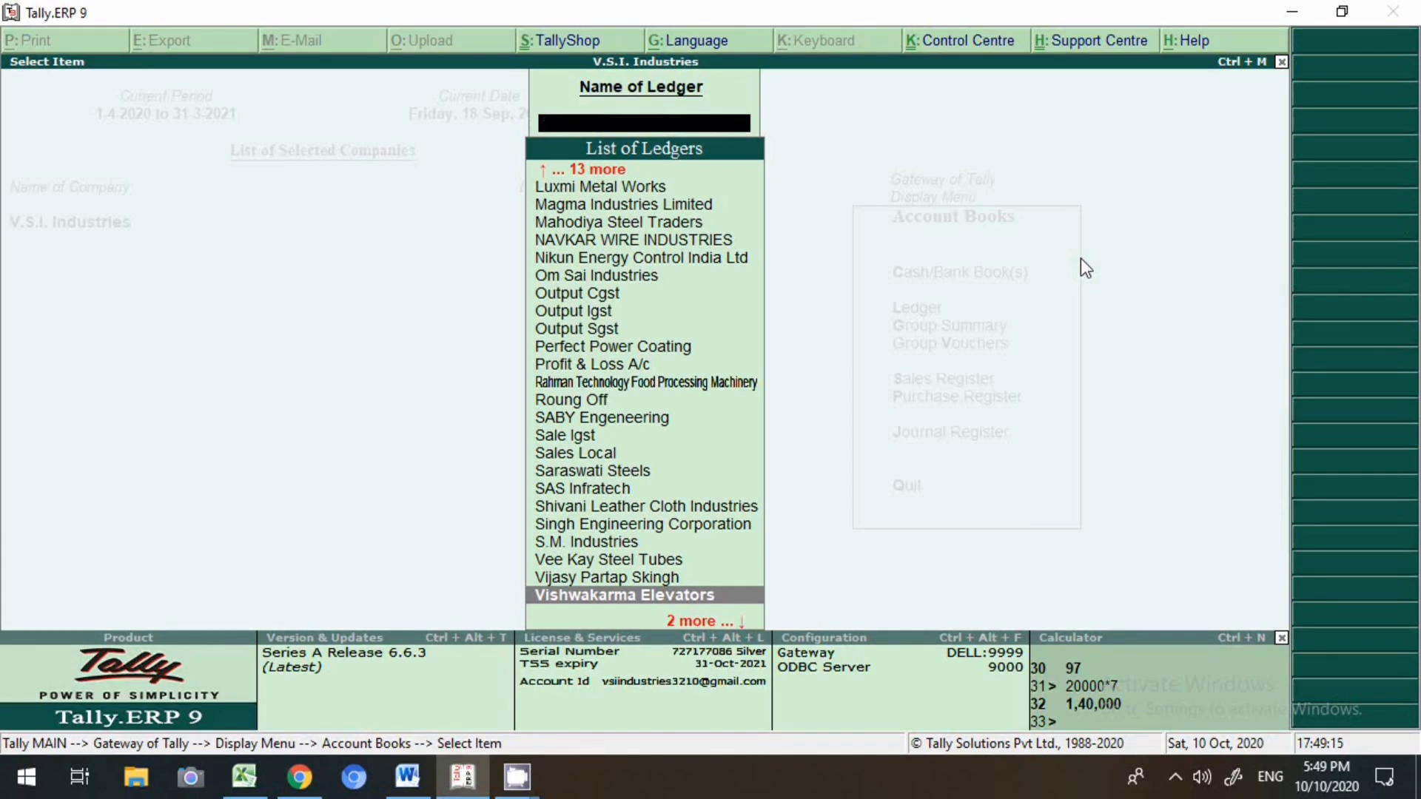
# - Look up the next party in the Word sales list and open the Shivani Leather Cloth Industries ledger in Tally
pyautogui.moveTo(441, 785)
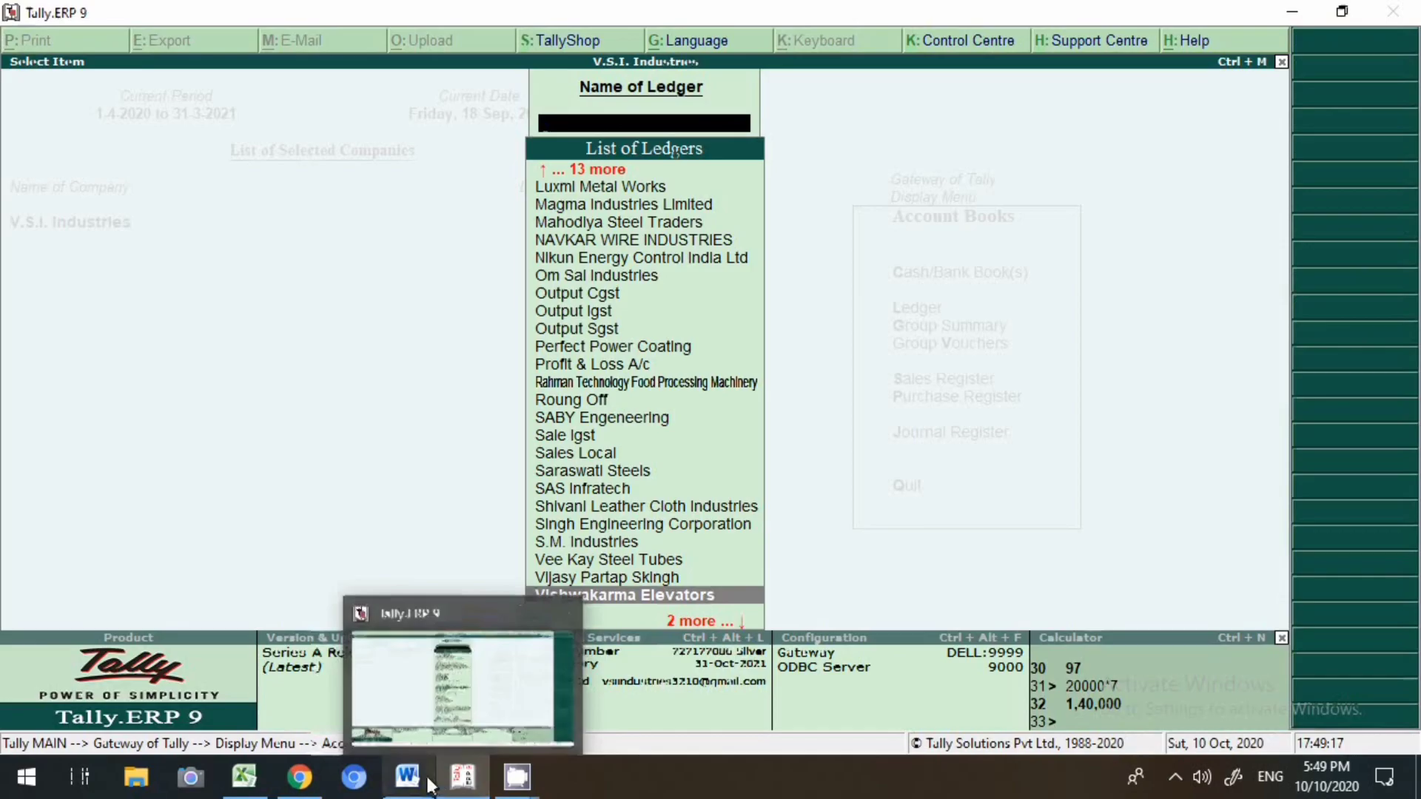
pyautogui.click(427, 782)
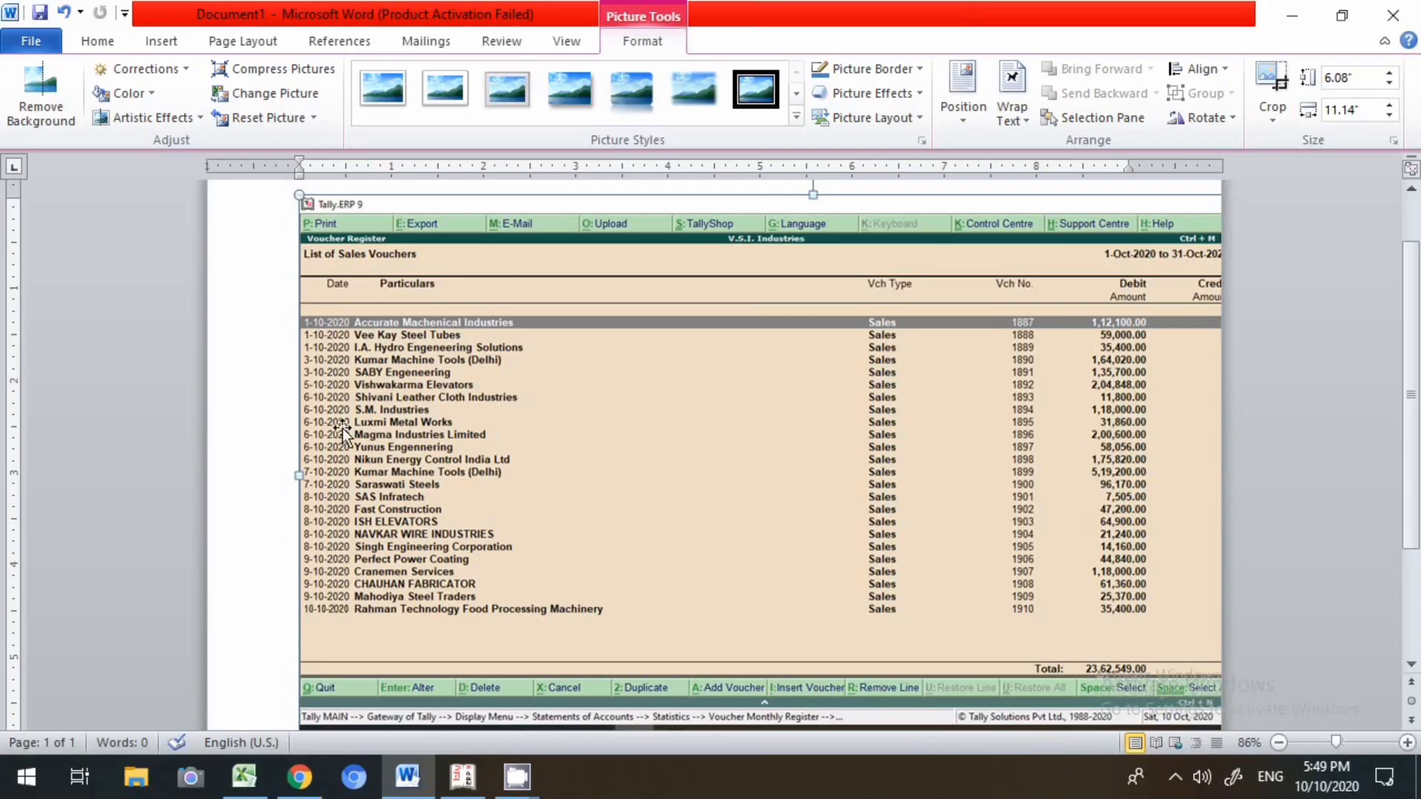
pyautogui.click(462, 778)
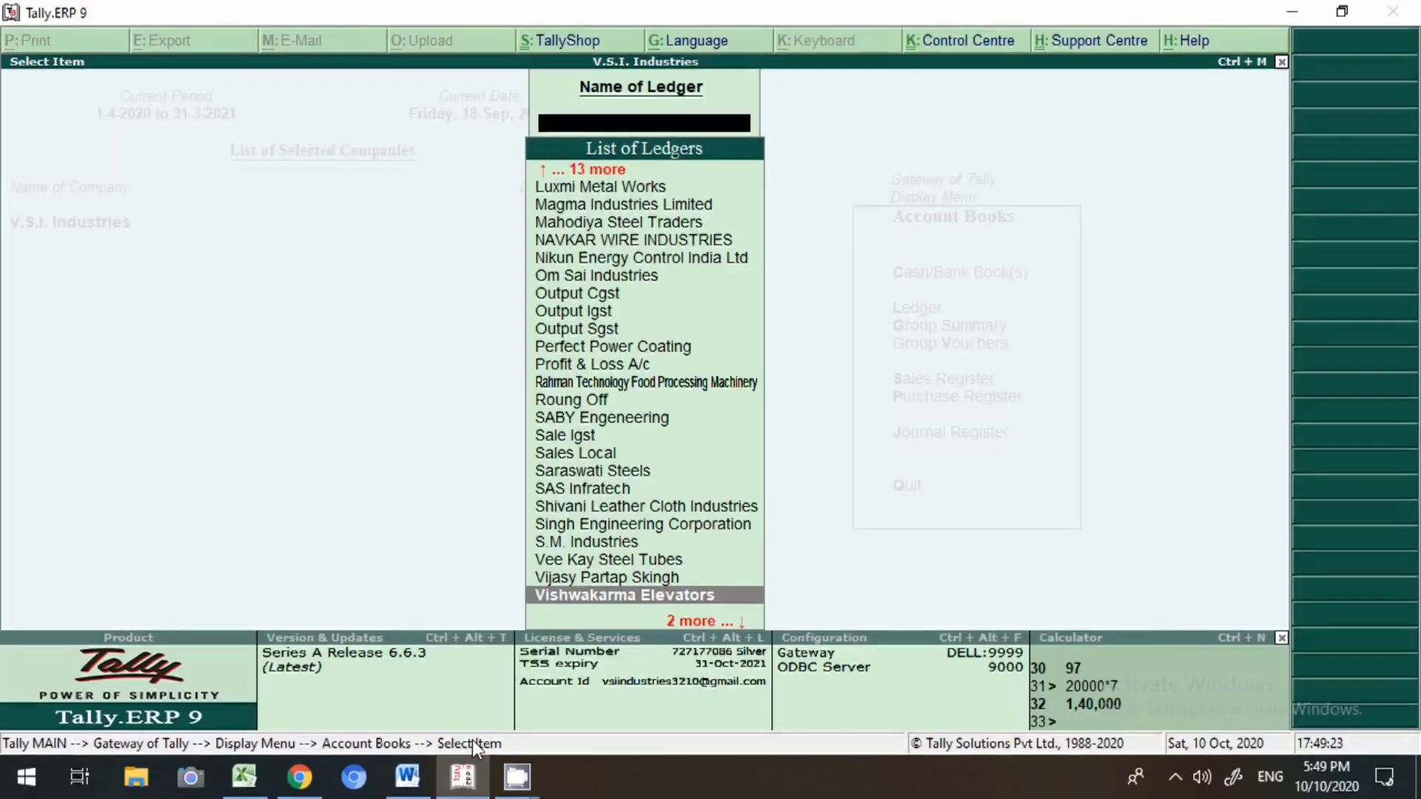
pyautogui.write('Shivan')
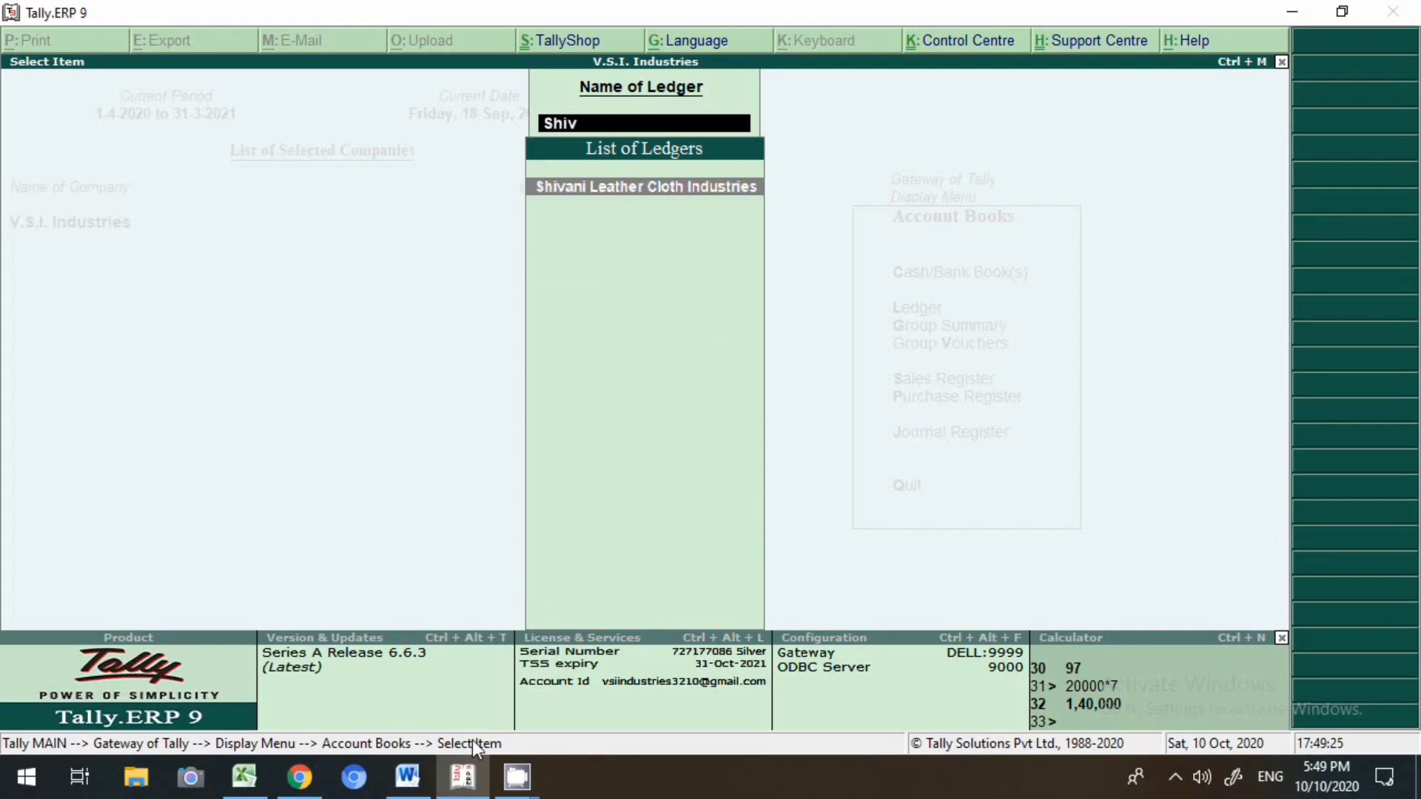
pyautogui.press('Return')
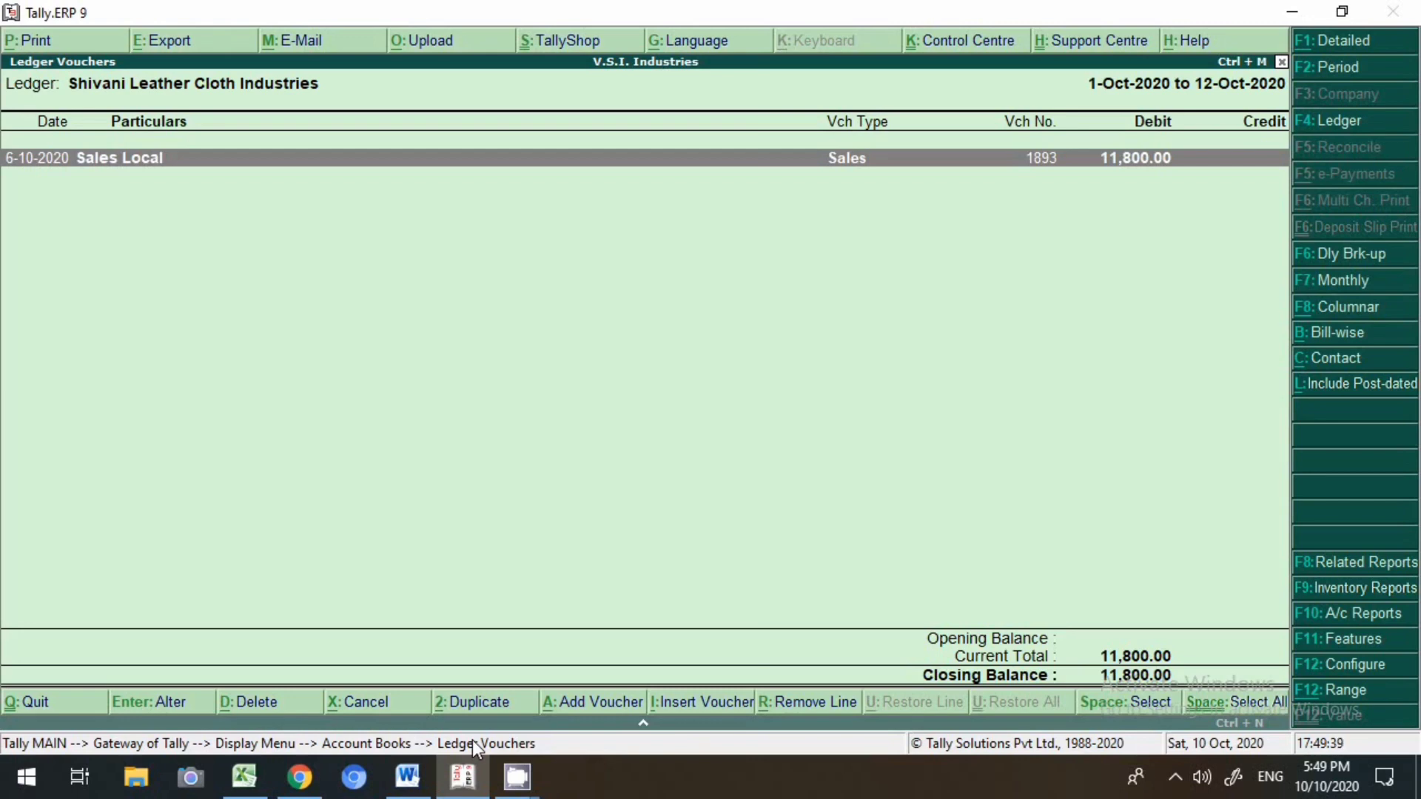
# - Start a receipt voucher from the Shivani Leather Cloth Industries ledger and date it 6-10-2020
pyautogui.hotkey('alt', 'a')
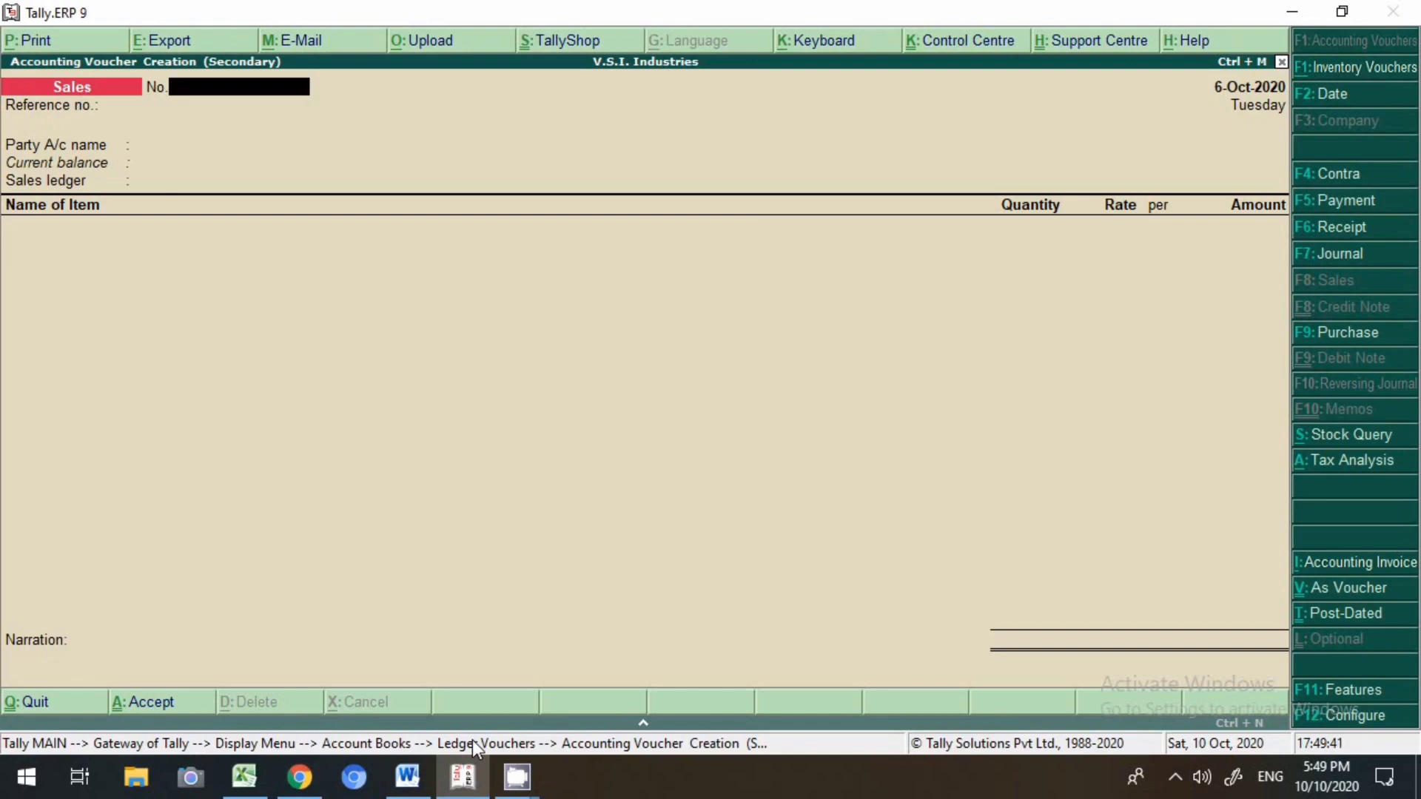
pyautogui.click(1344, 230)
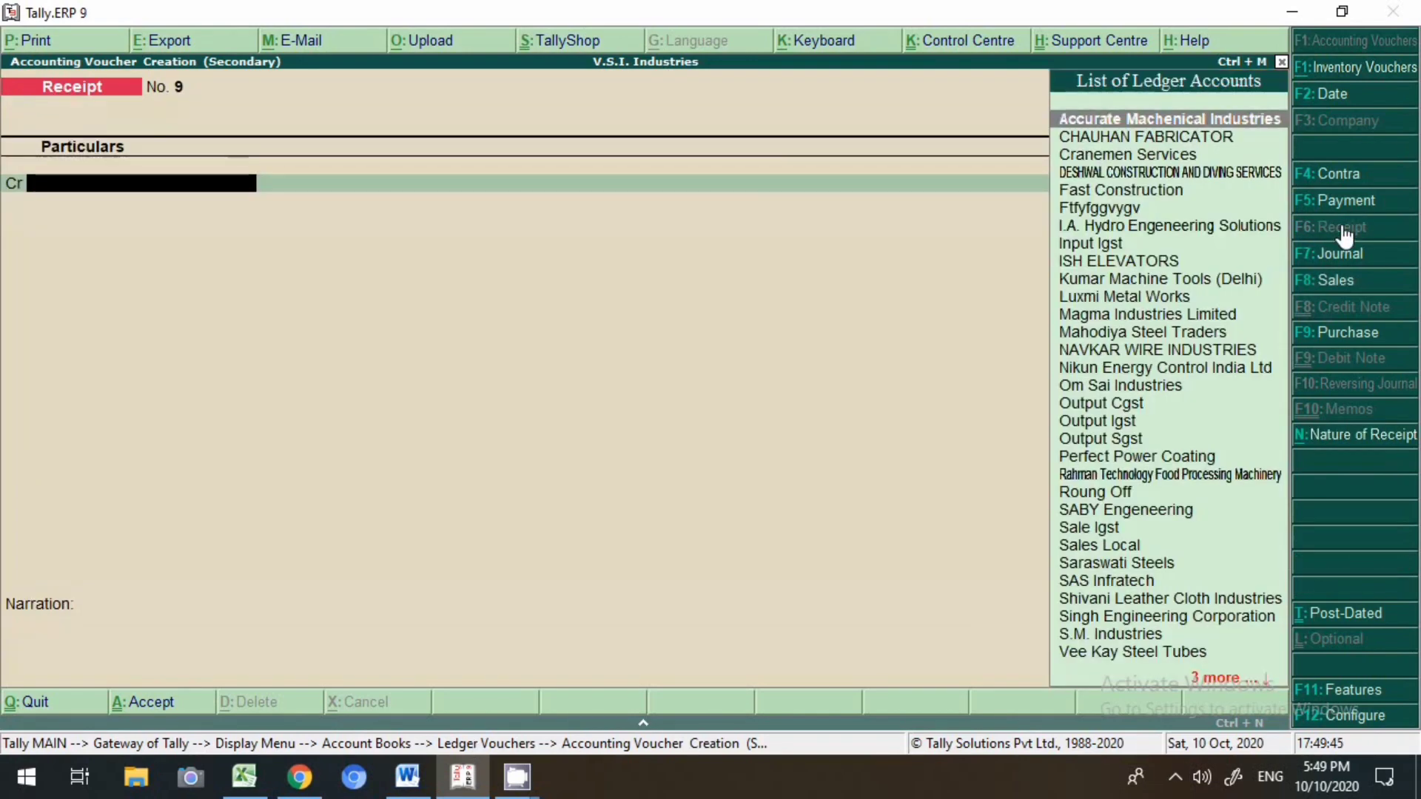
pyautogui.press('F2')
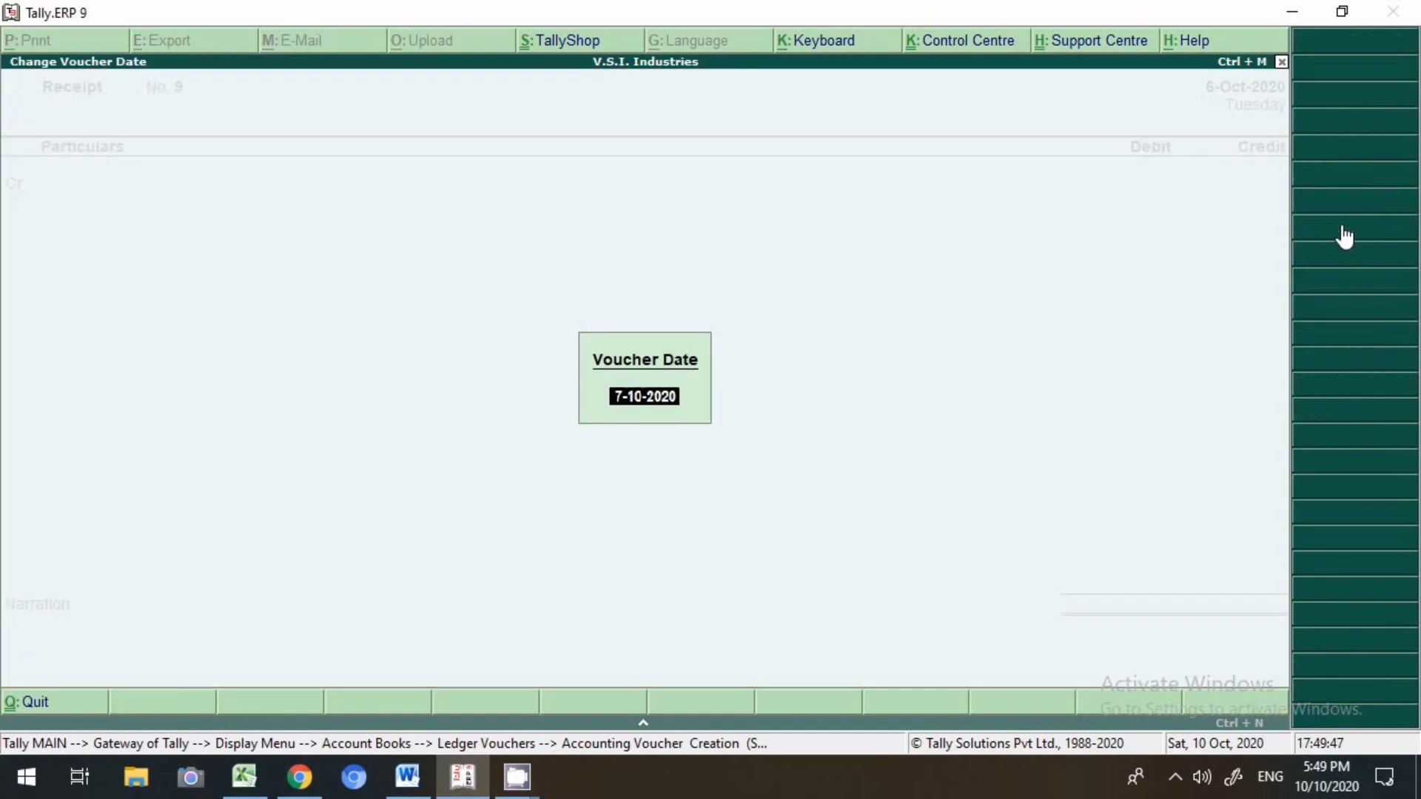
pyautogui.write('6-10')
pyautogui.press('Return')
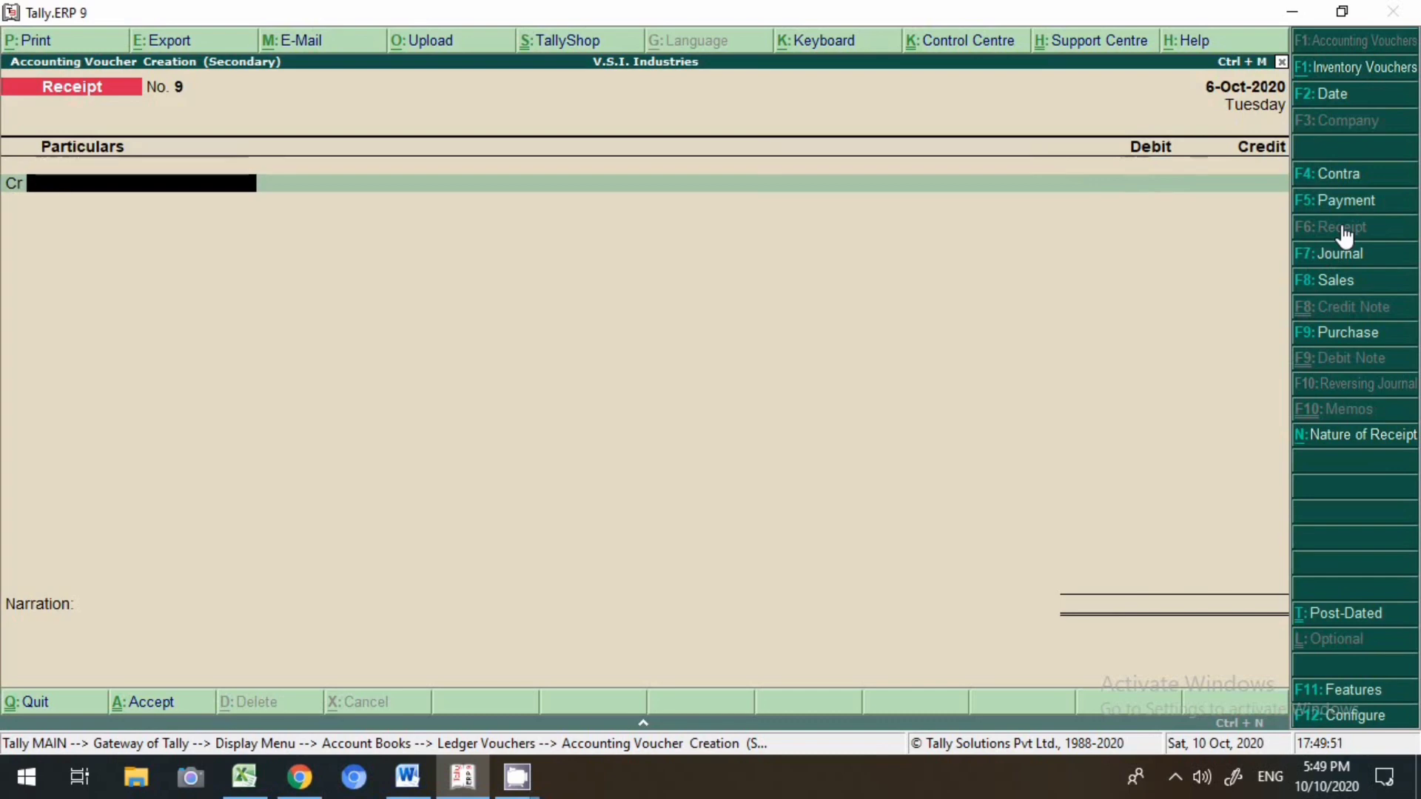
# - Credit Shivani Leather Cloth Industries with 11,800 and adjust it as Agst Ref against bill 1893
pyautogui.write('sh')
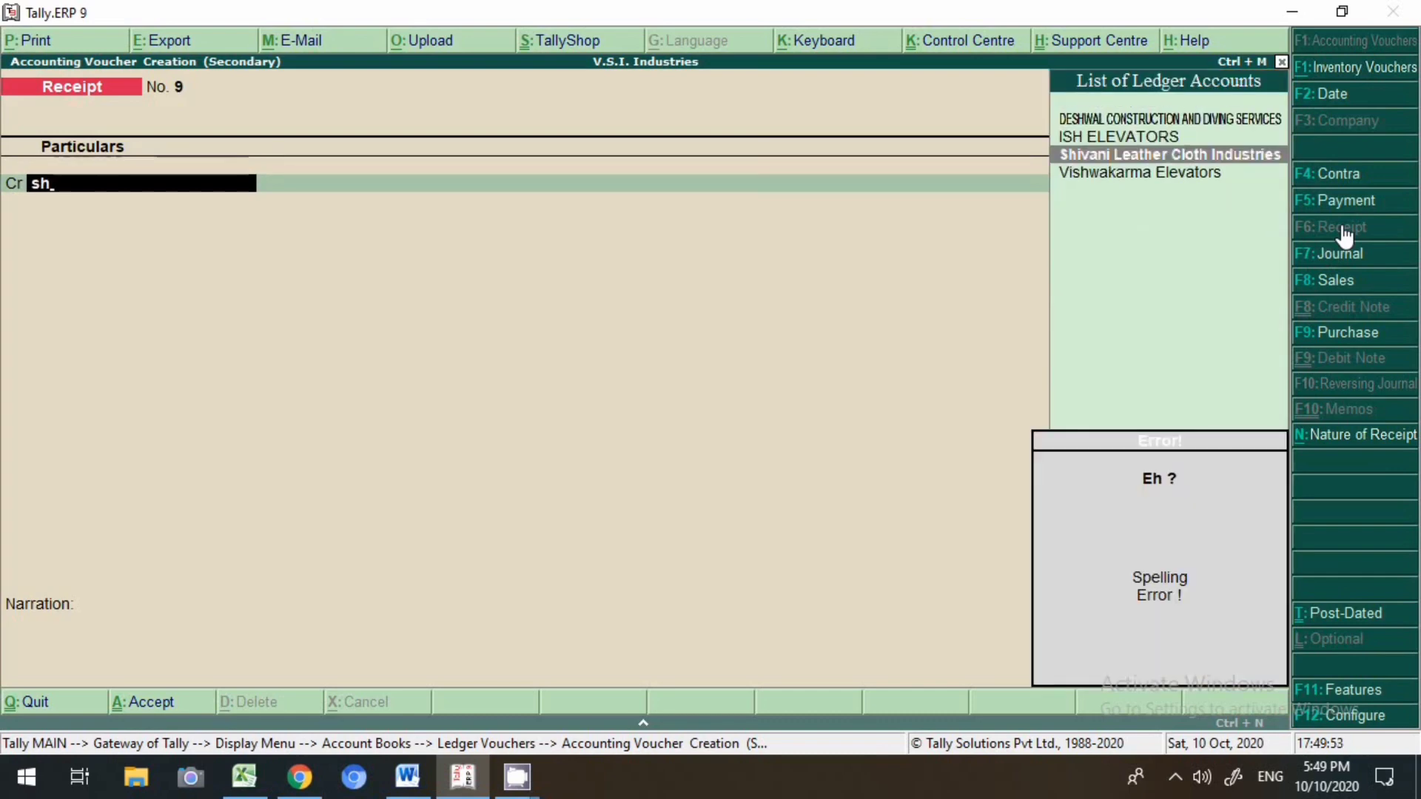
pyautogui.press('Return')
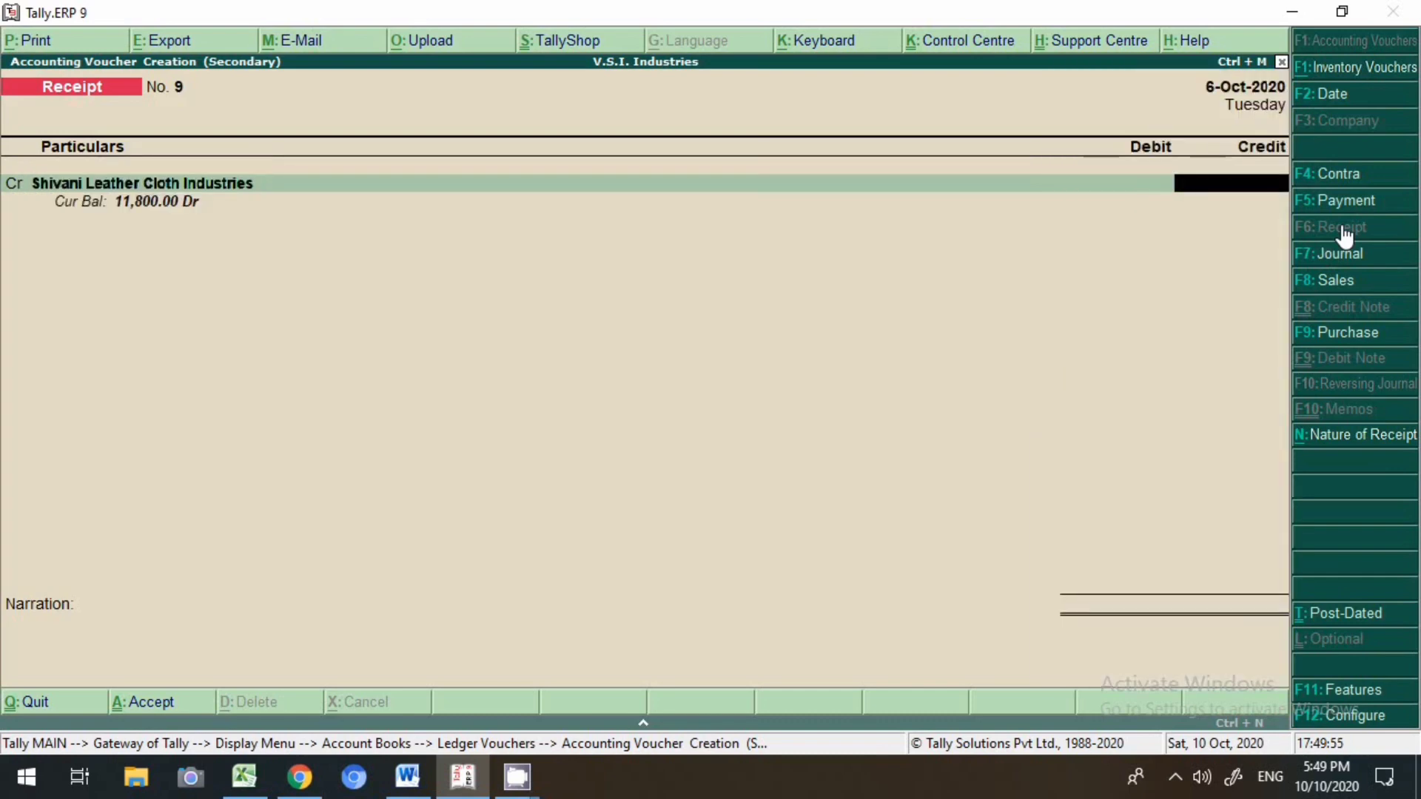
pyautogui.write('11800')
pyautogui.press('Return')
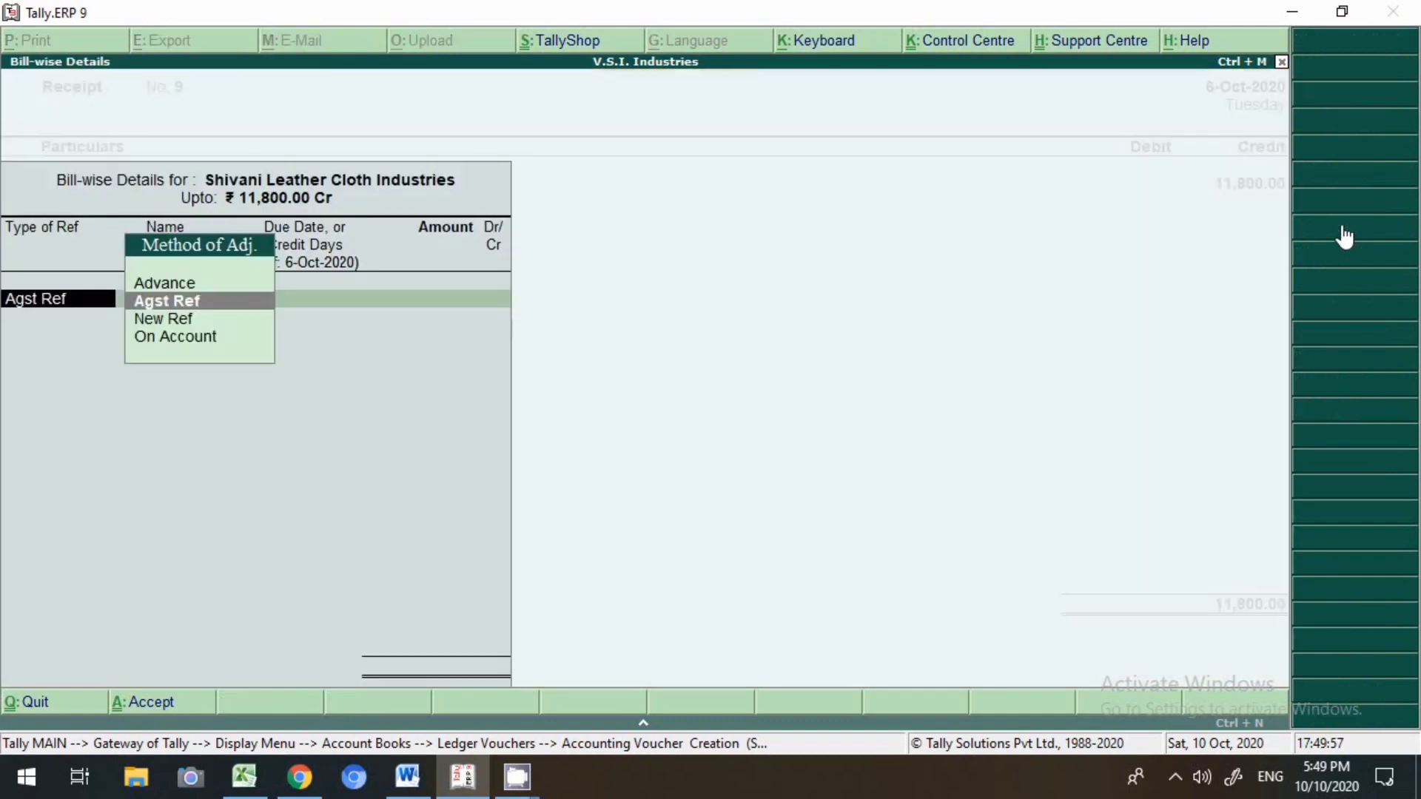
pyautogui.press('Return')
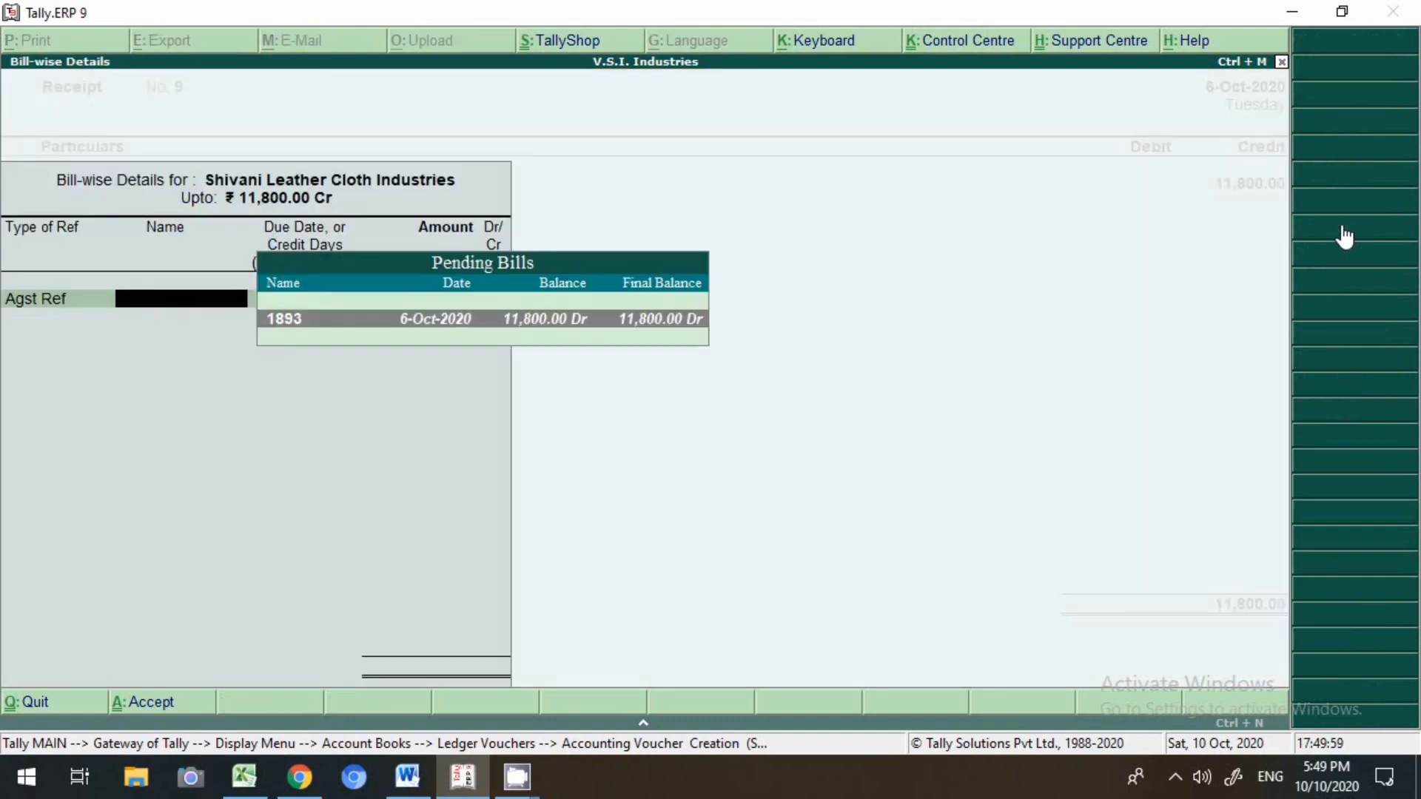
pyautogui.press('Return')
pyautogui.press('Return')
pyautogui.press('Return')
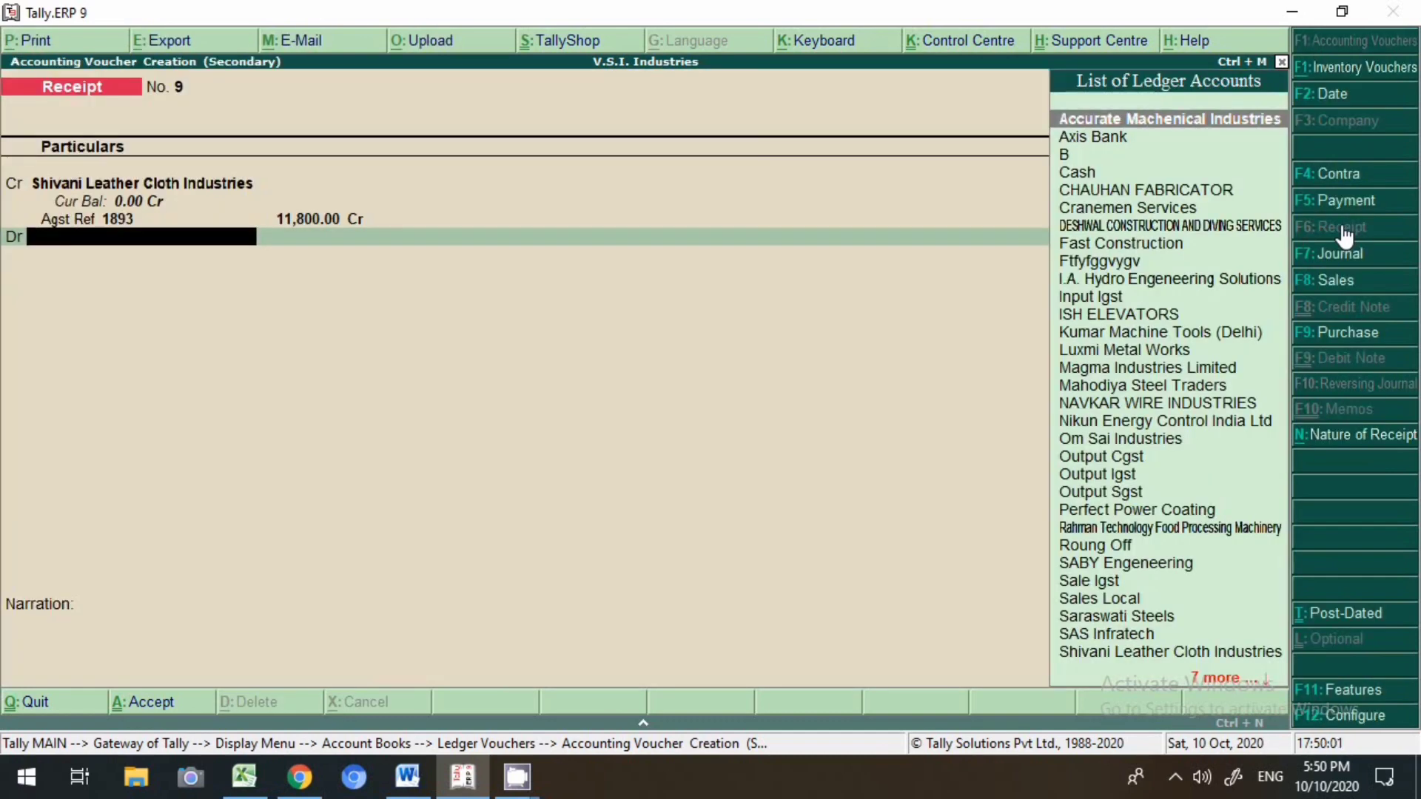
# - Debit the receipt to Cash, add the narration "receved in cash" and save the voucher
pyautogui.write('Ca')
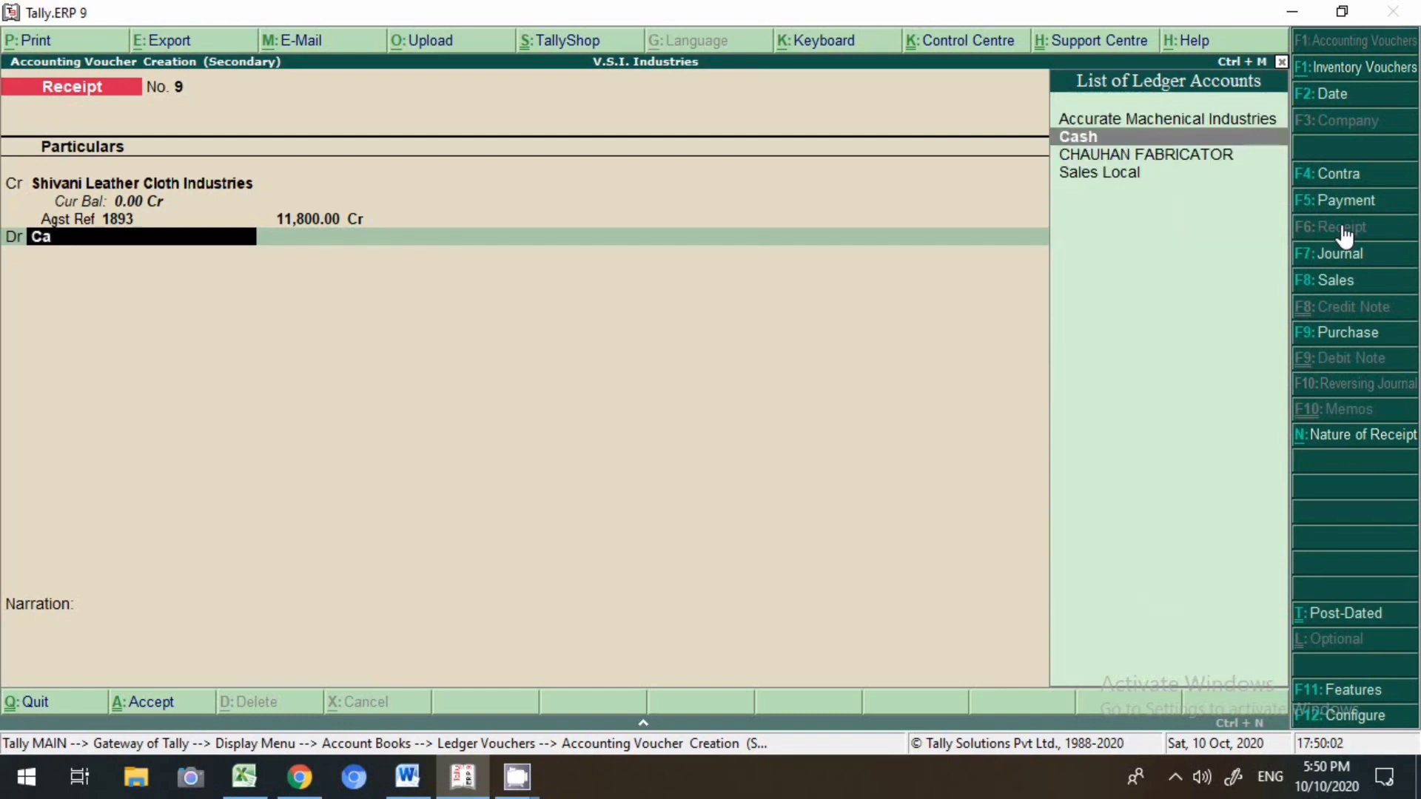
pyautogui.press('Return')
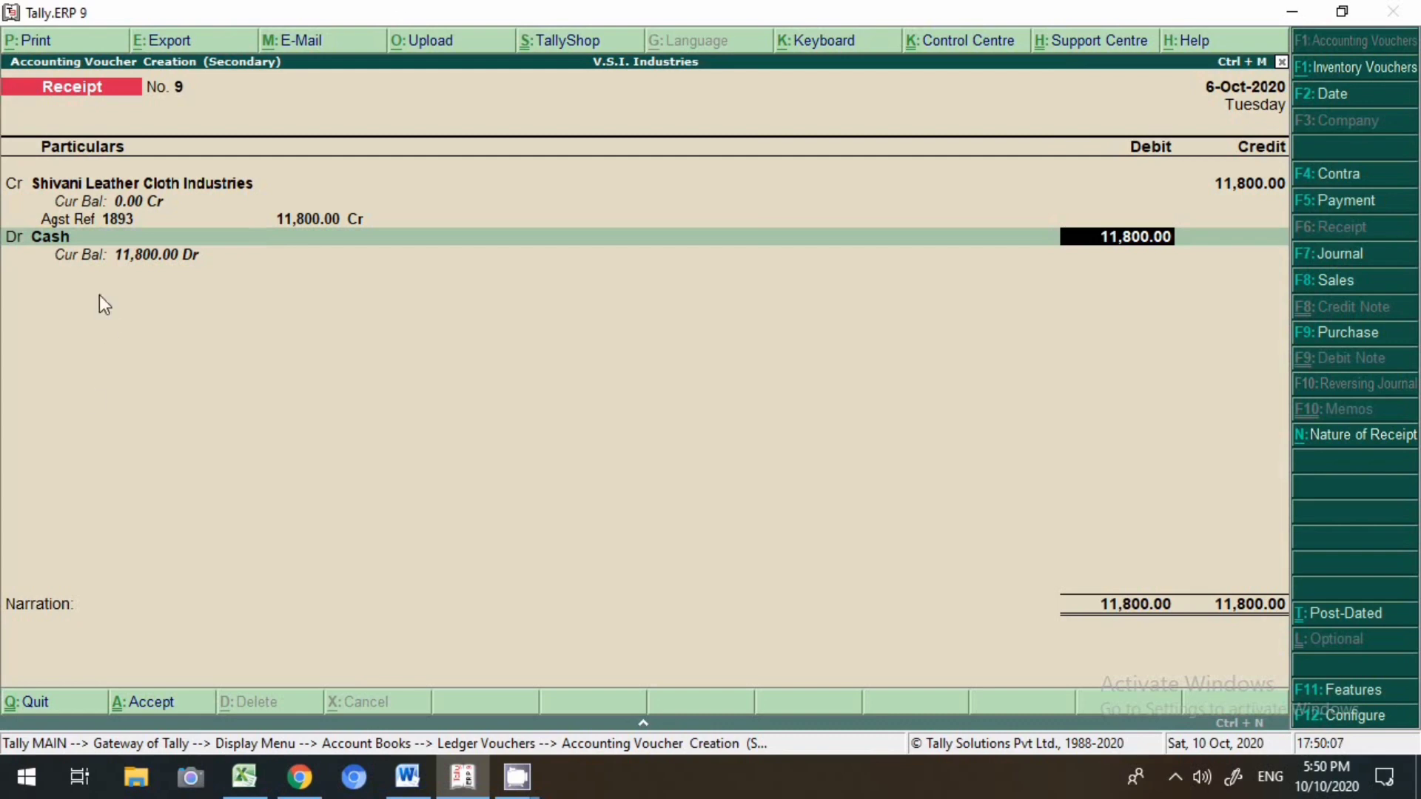
pyautogui.press('Return')
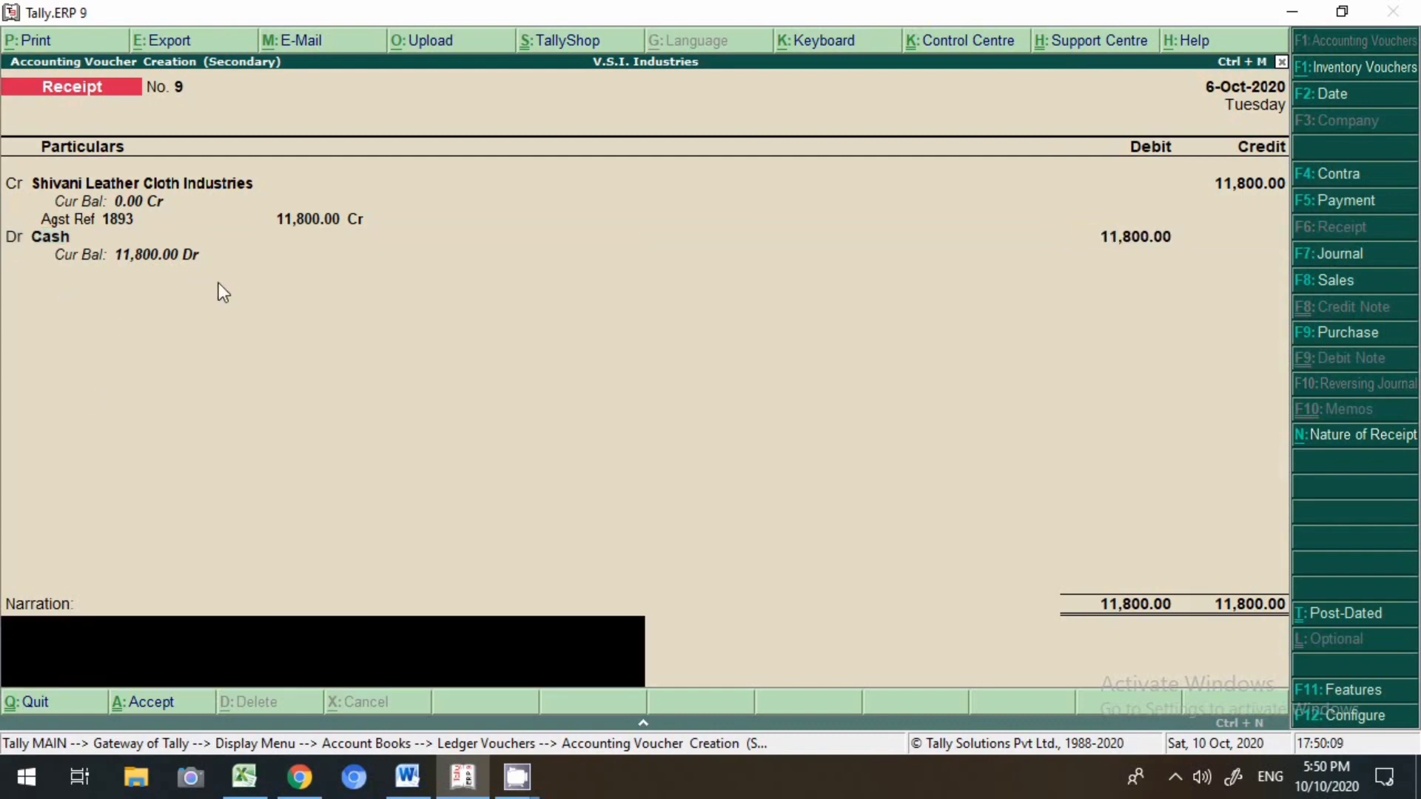
pyautogui.write('receved in cash')
pyautogui.press('Return')
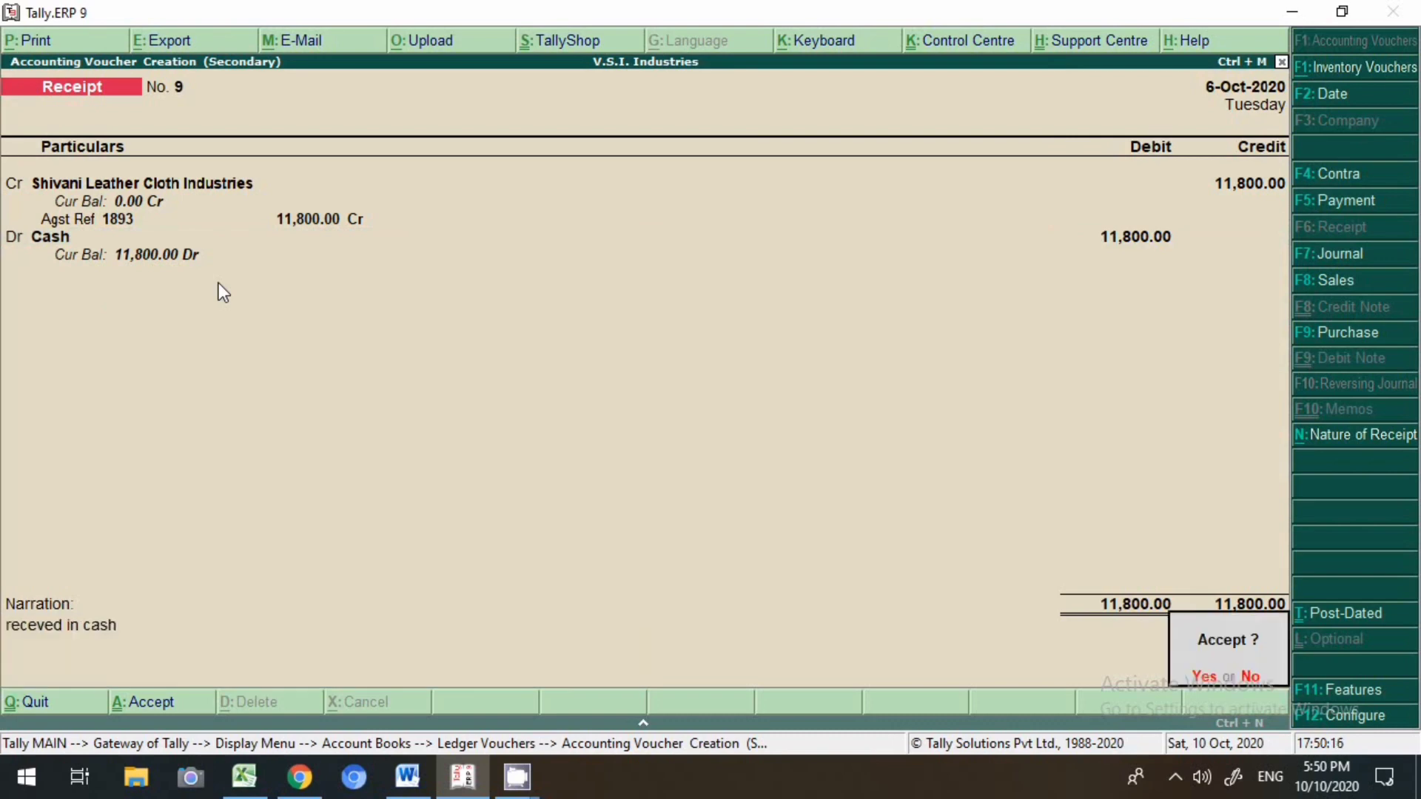
pyautogui.press('Return')
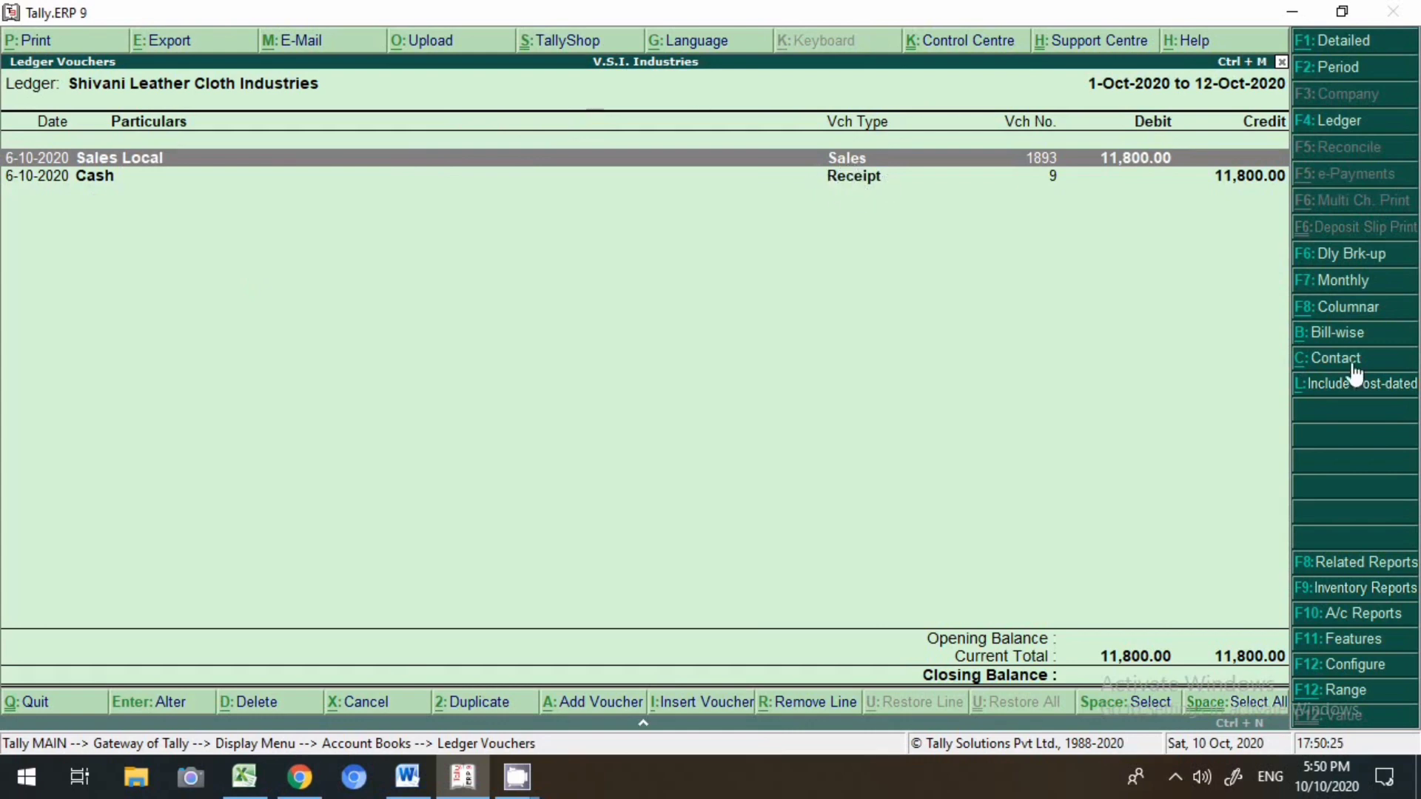
# - Check the bill-wise outstandings of Shivani Leather Cloth Industries and return to the ledger list
pyautogui.click(1343, 334)
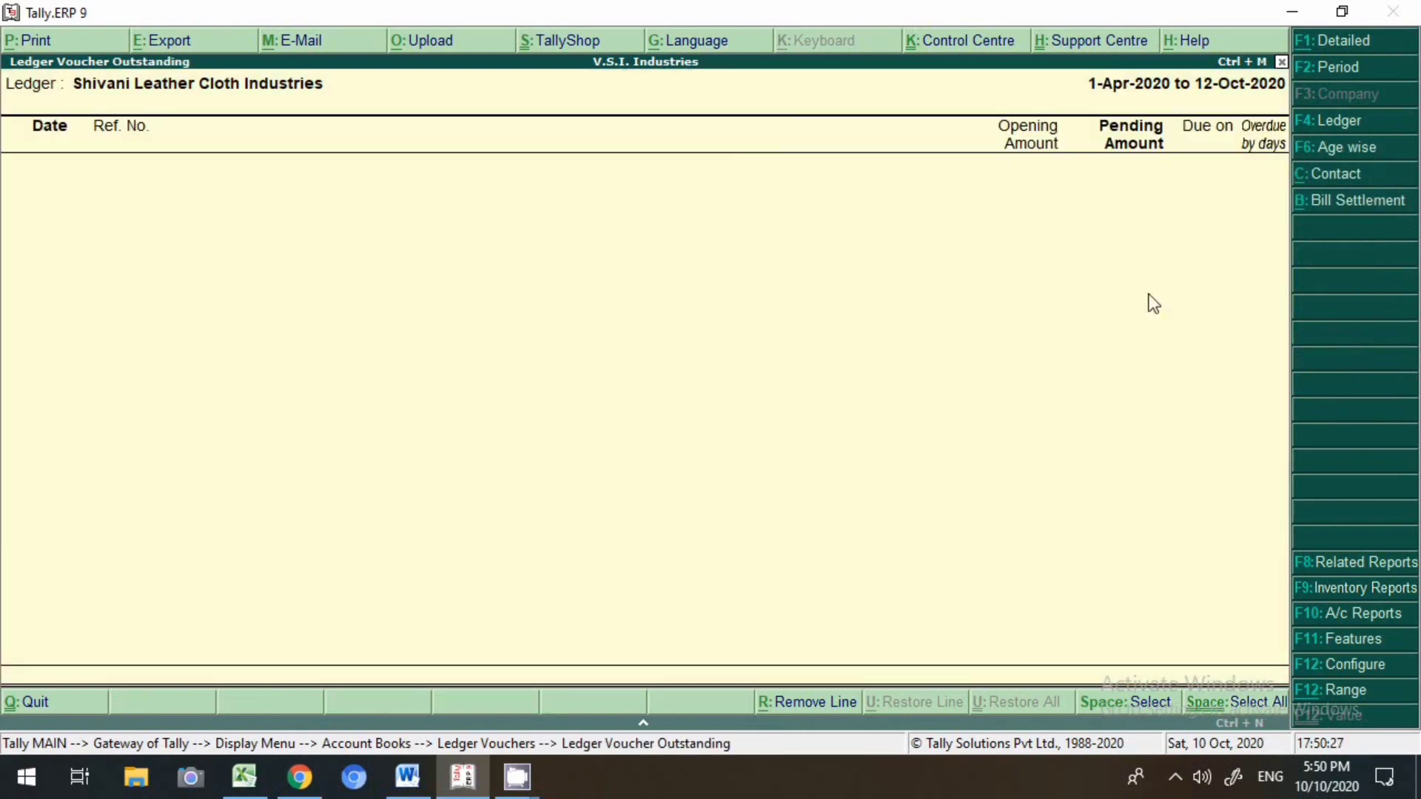
pyautogui.press('Escape')
pyautogui.press('Escape')
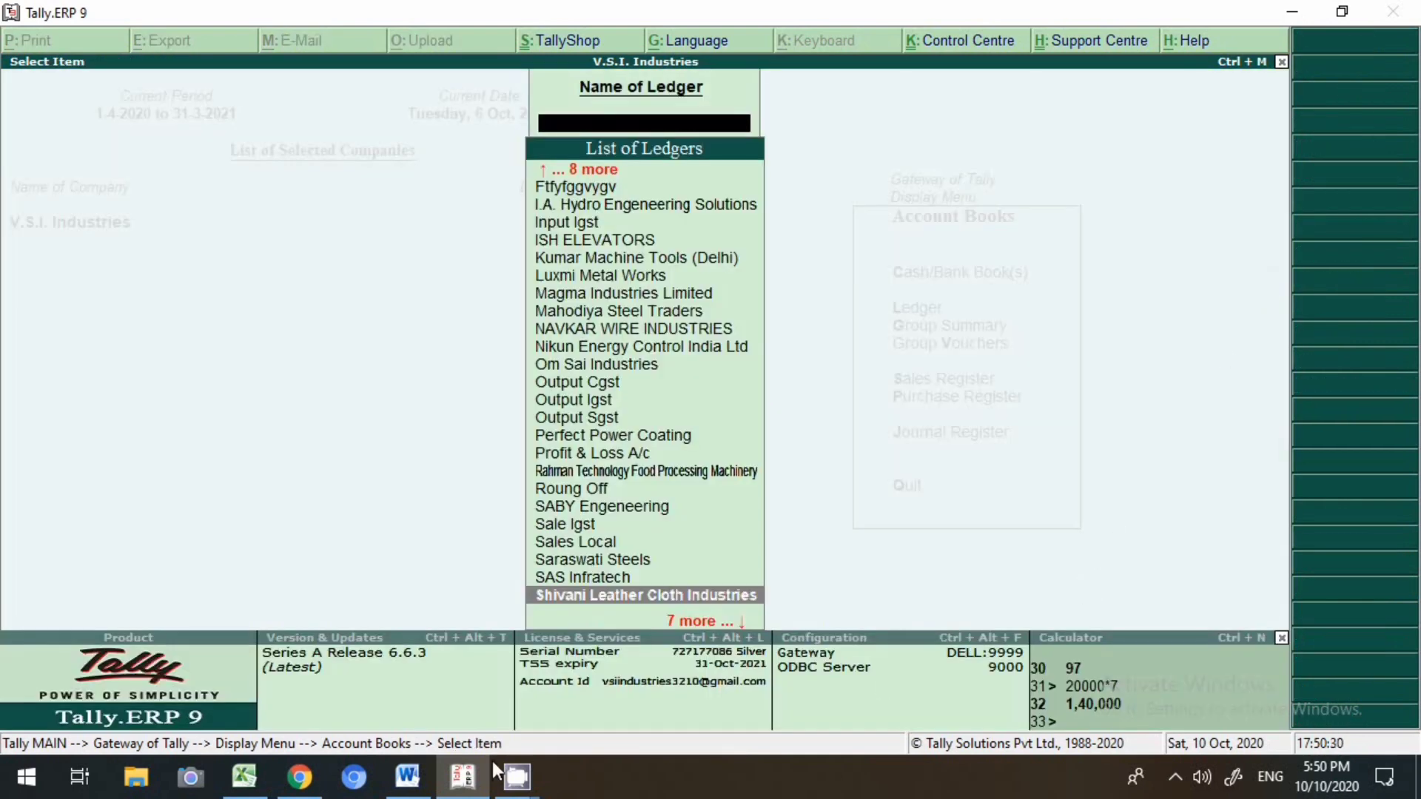
# - Look up the next party in the Word sales list and open the S.M. Industries ledger in Tally
pyautogui.click(407, 776)
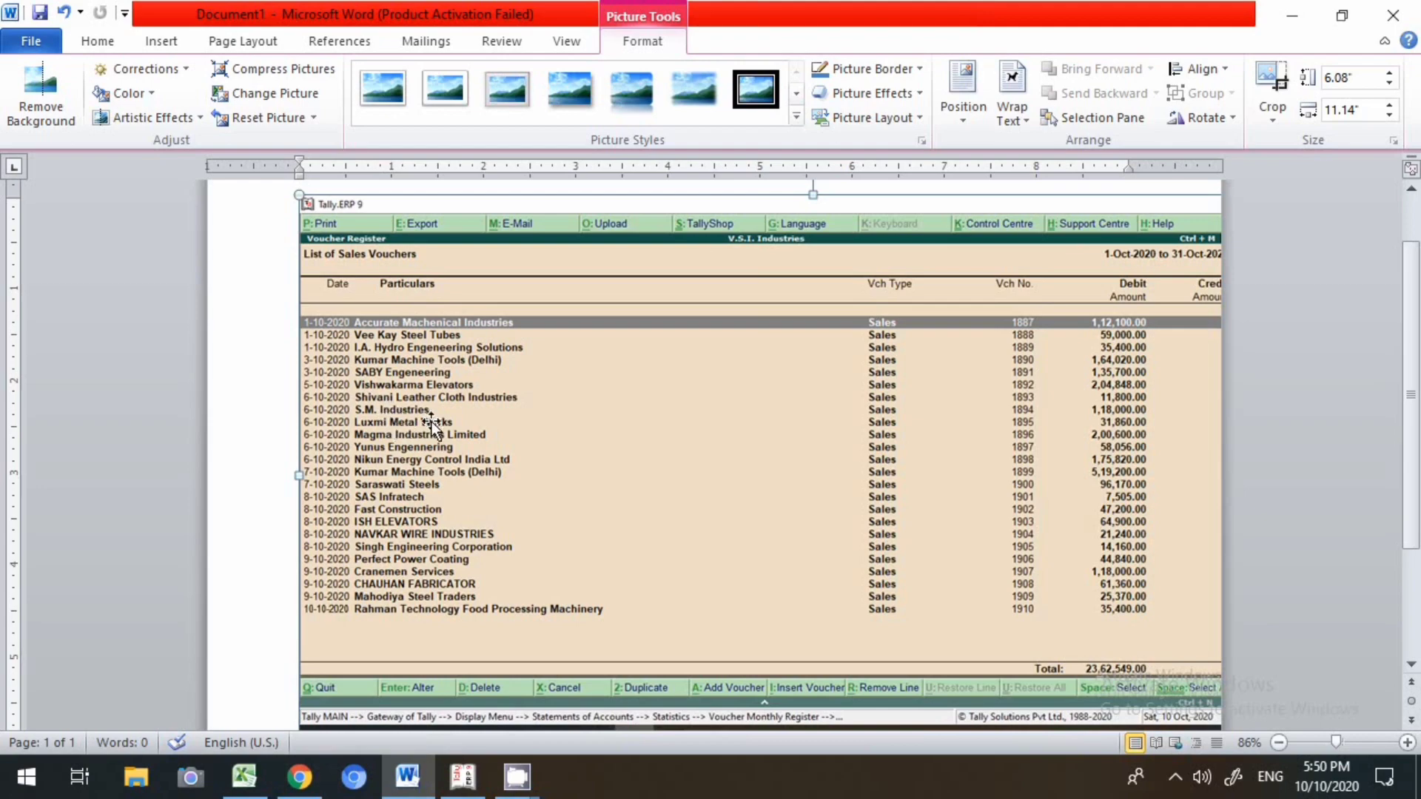
pyautogui.moveTo(462, 776)
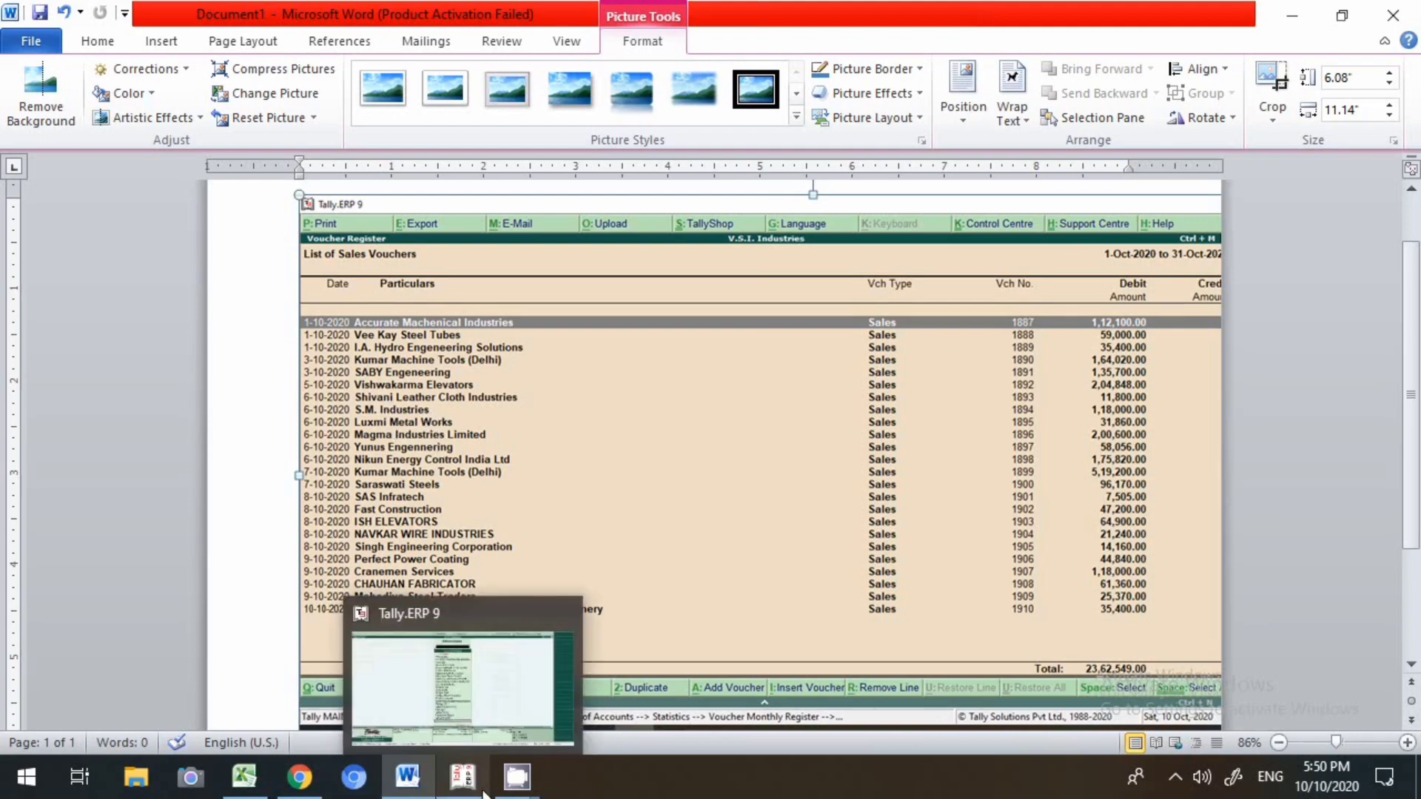
pyautogui.click(468, 692)
pyautogui.write('Smin')
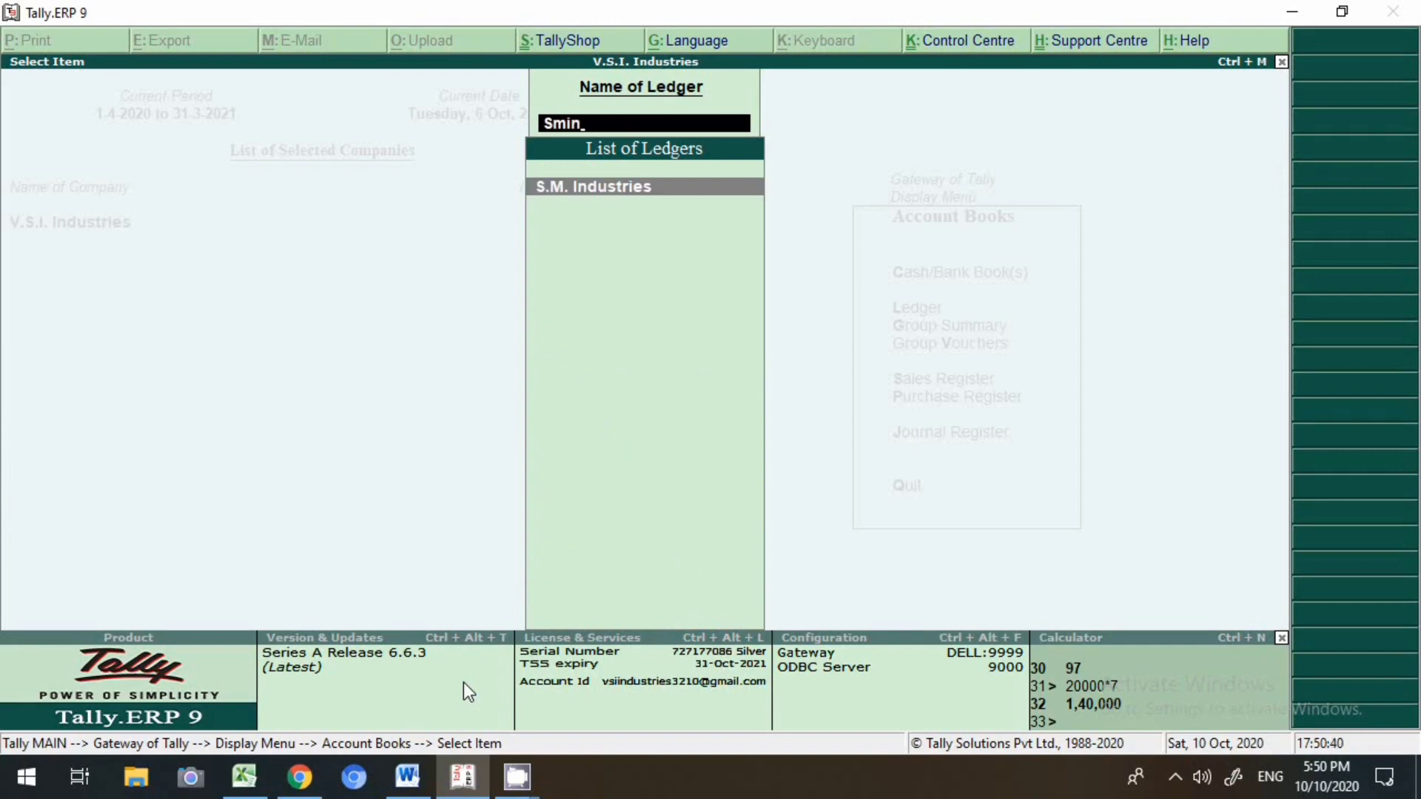
pyautogui.press('Return')
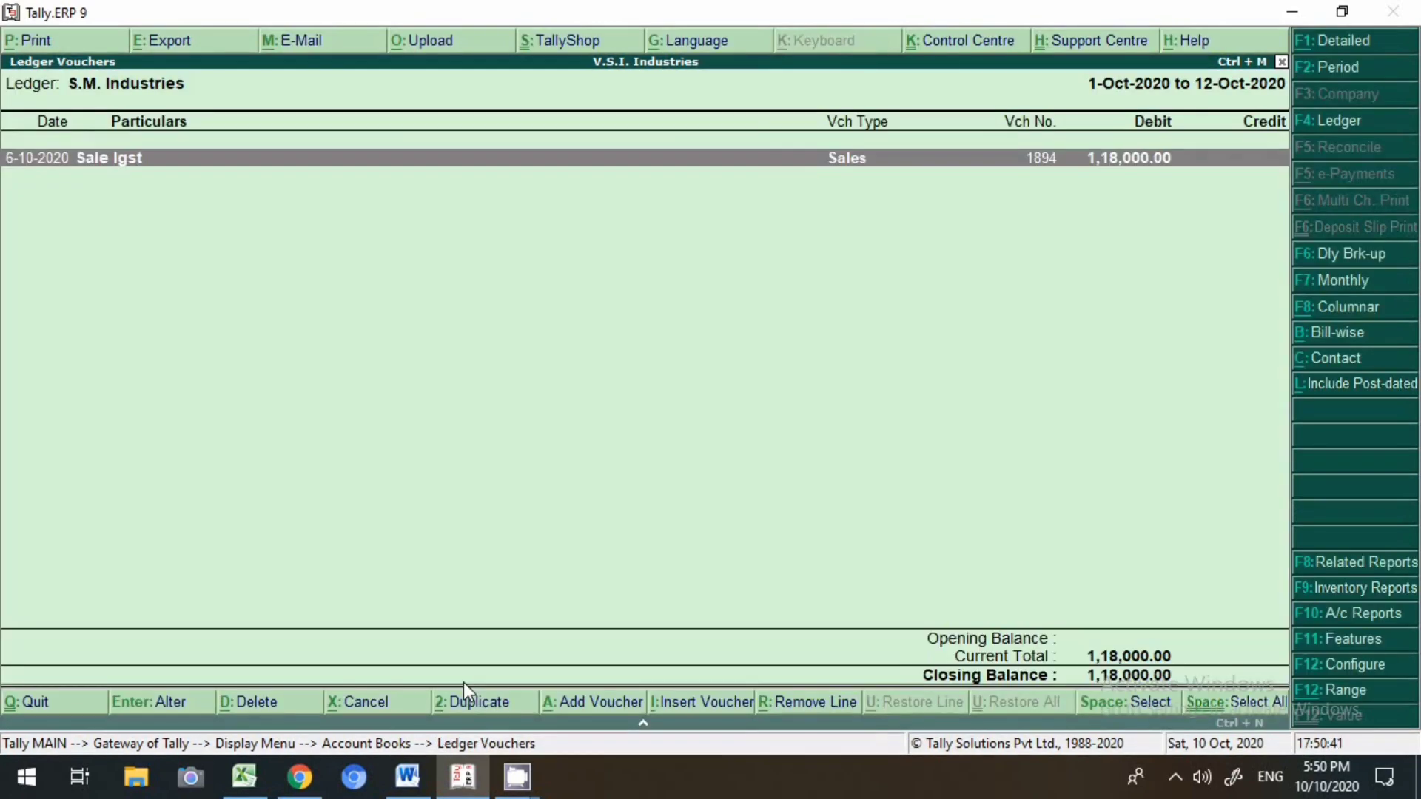
# - Start a receipt voucher from the S.M. Industries ledger and date it 6-10-2020
pyautogui.hotkey('alt', 'a')
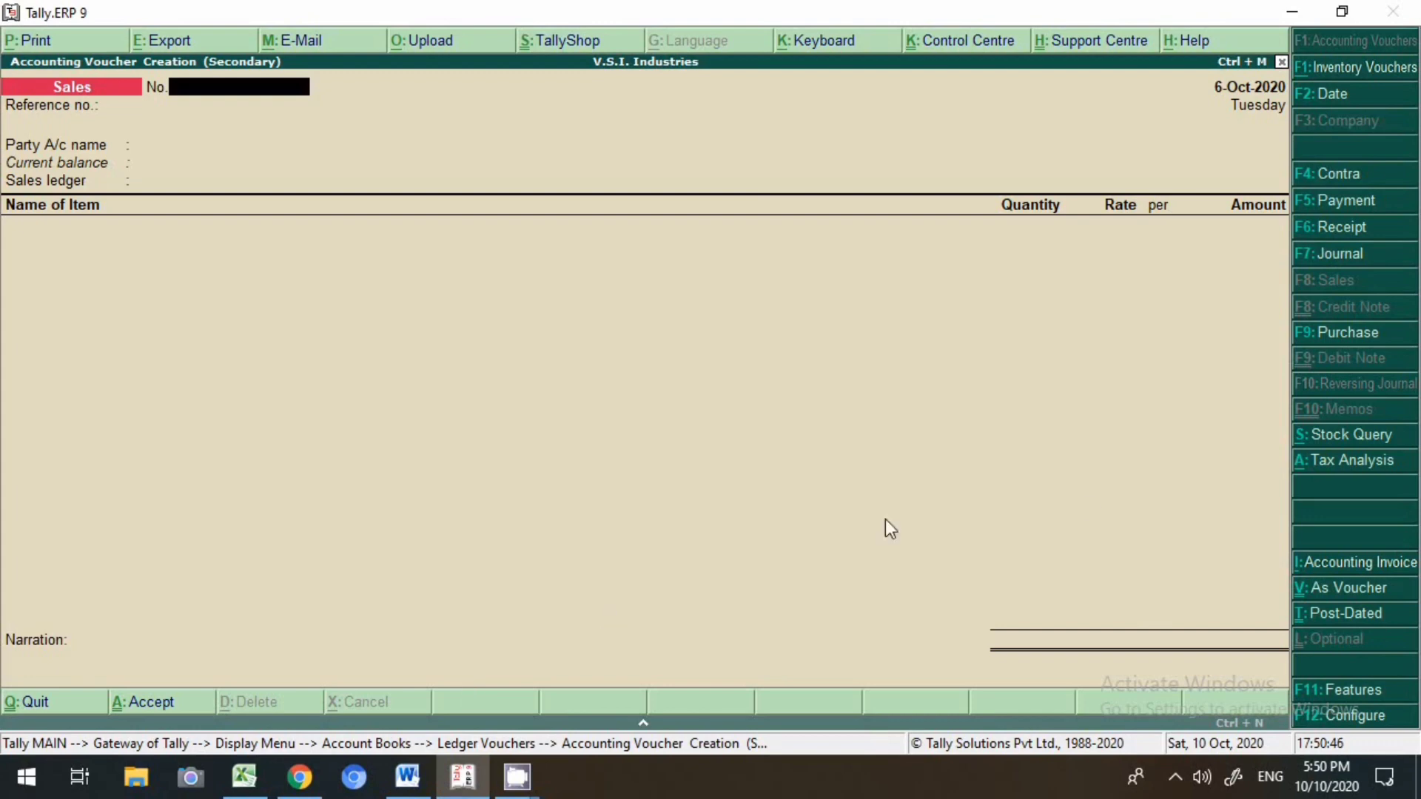
pyautogui.click(1364, 228)
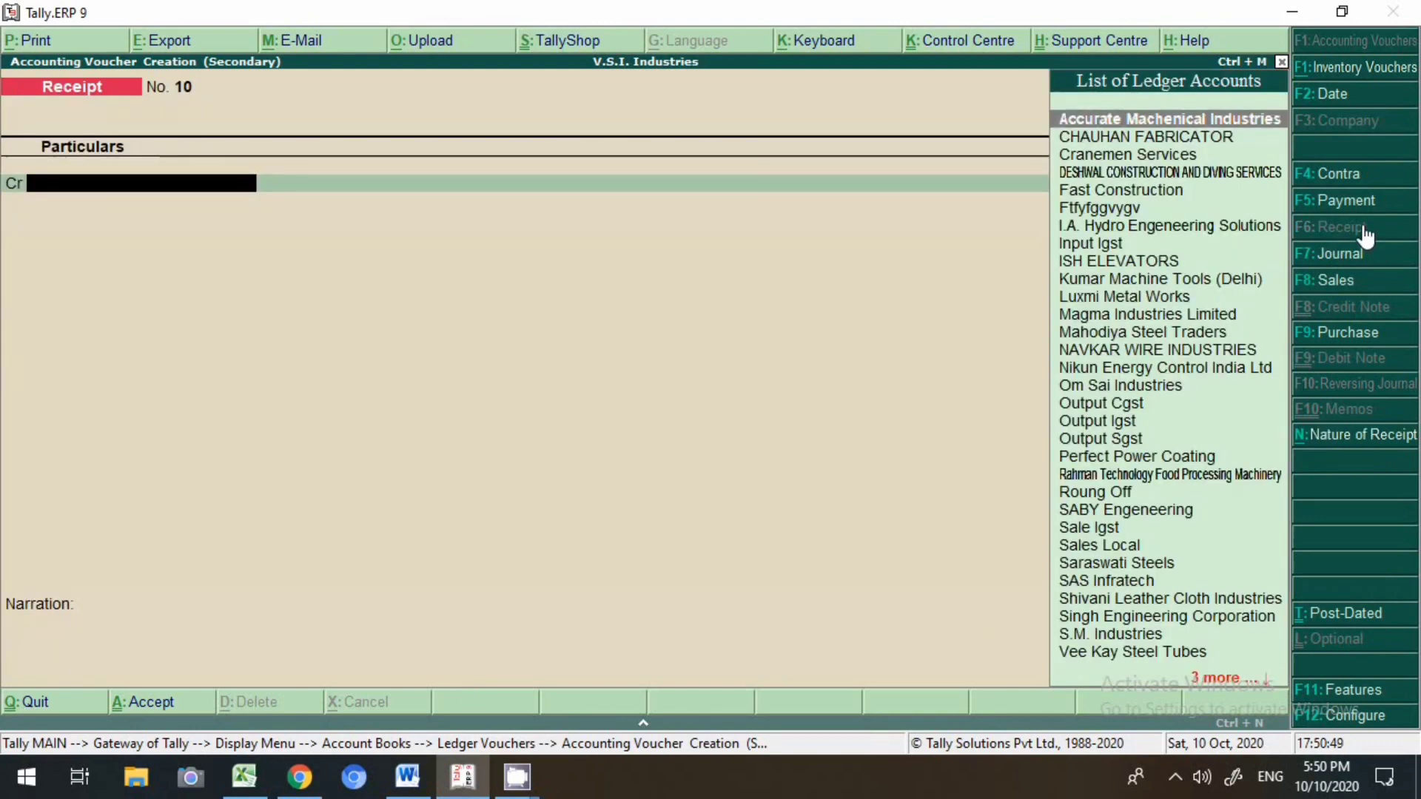
pyautogui.press('F2')
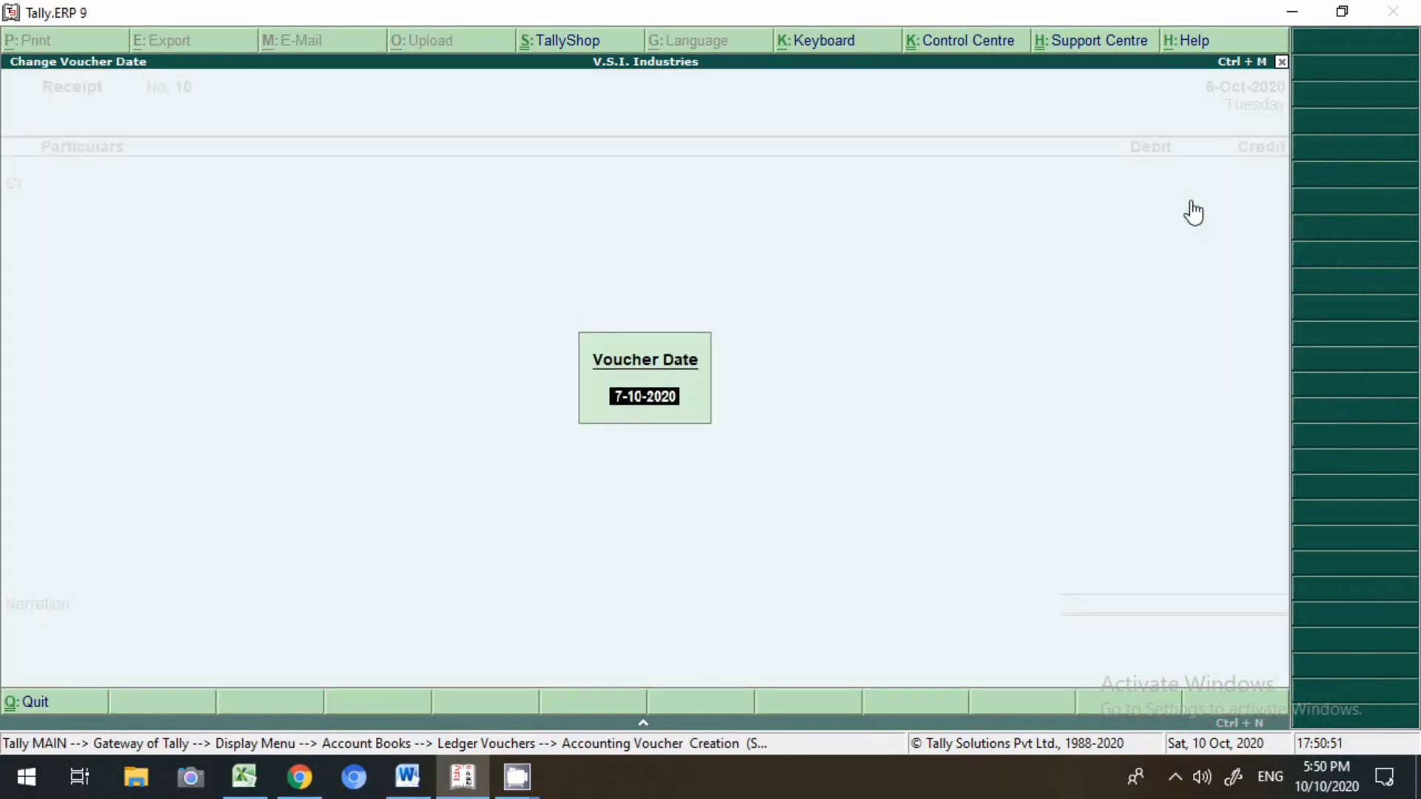
pyautogui.write('6.10')
pyautogui.press('Return')
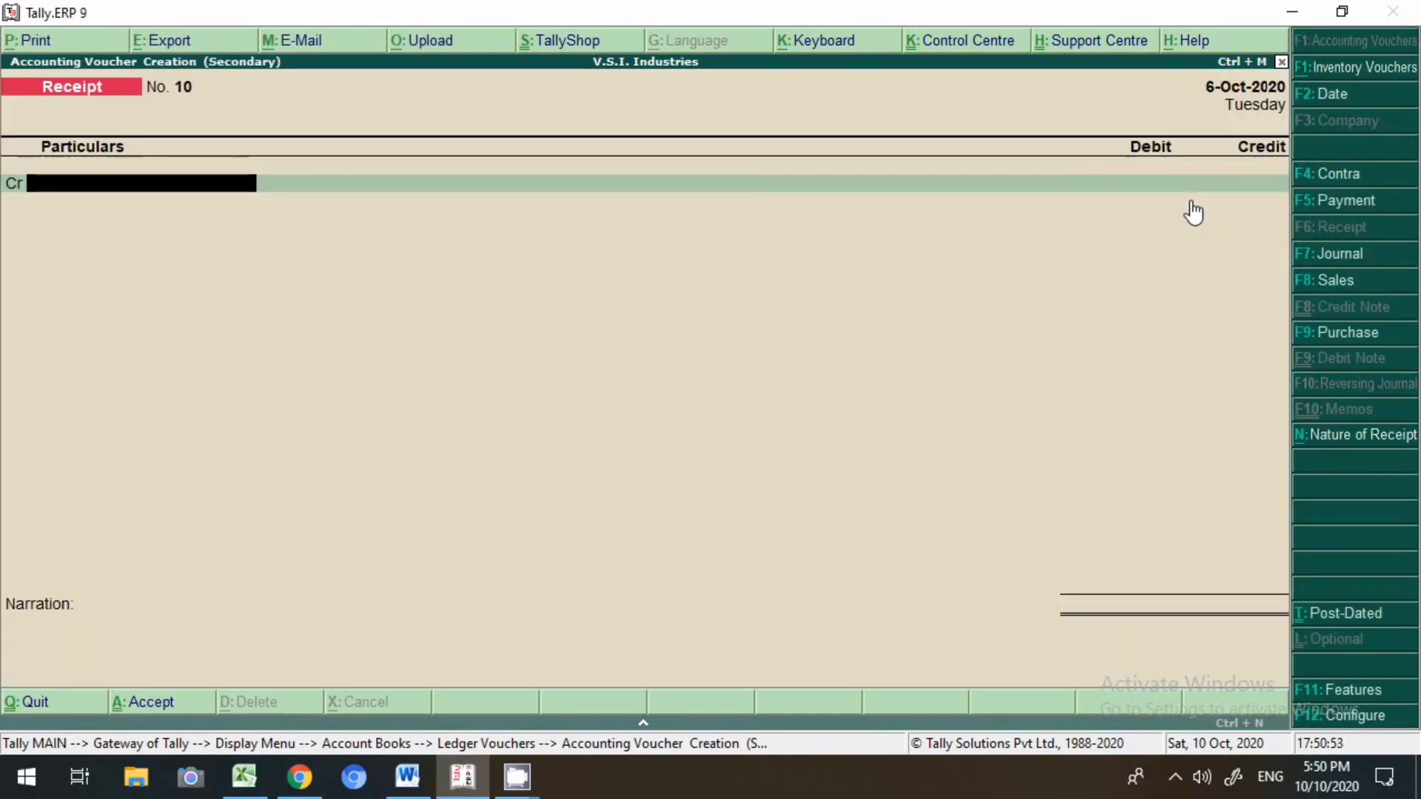
# - Credit S.M. Industries with 1,18,000 and adjust it as Agst Ref against bill 1894
pyautogui.write('.m')
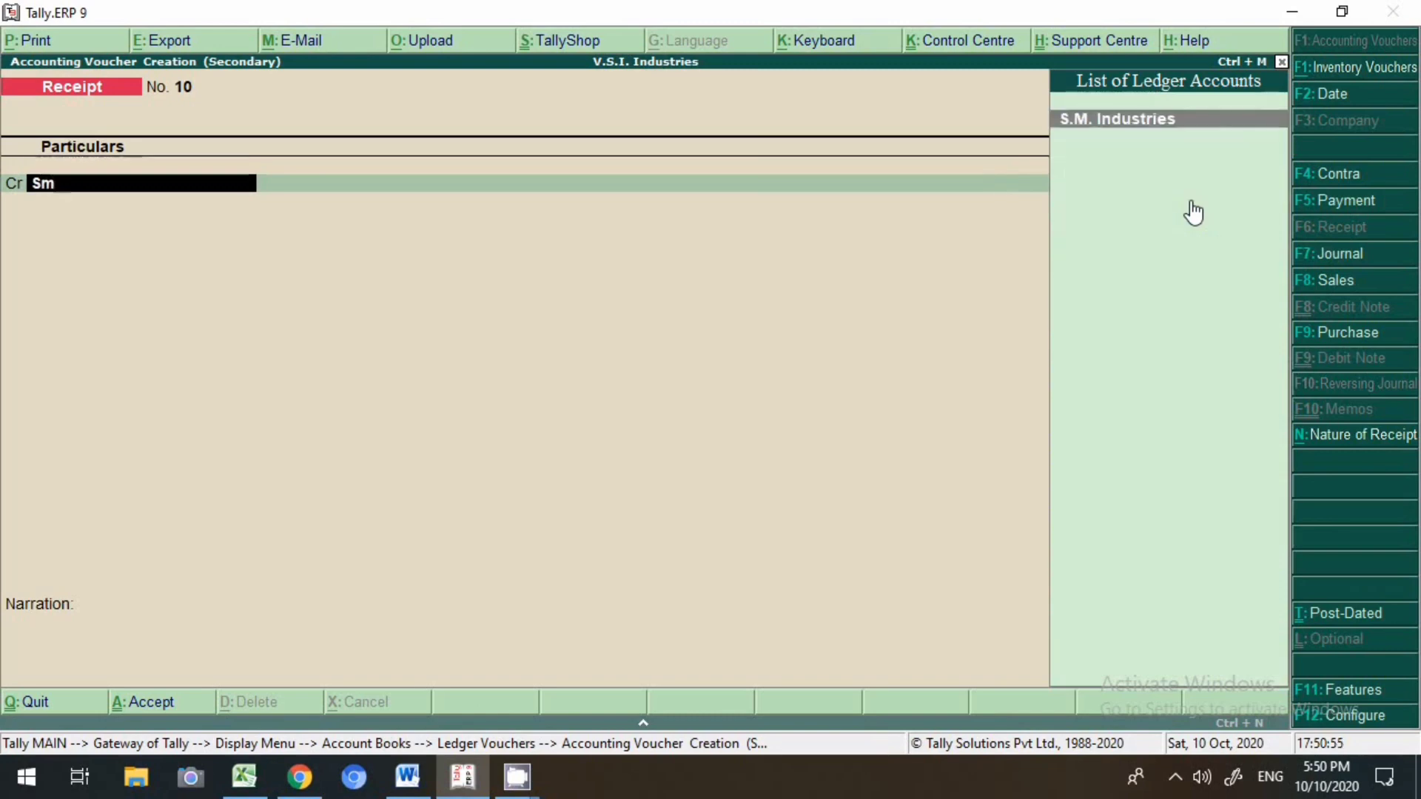
pyautogui.press('Return')
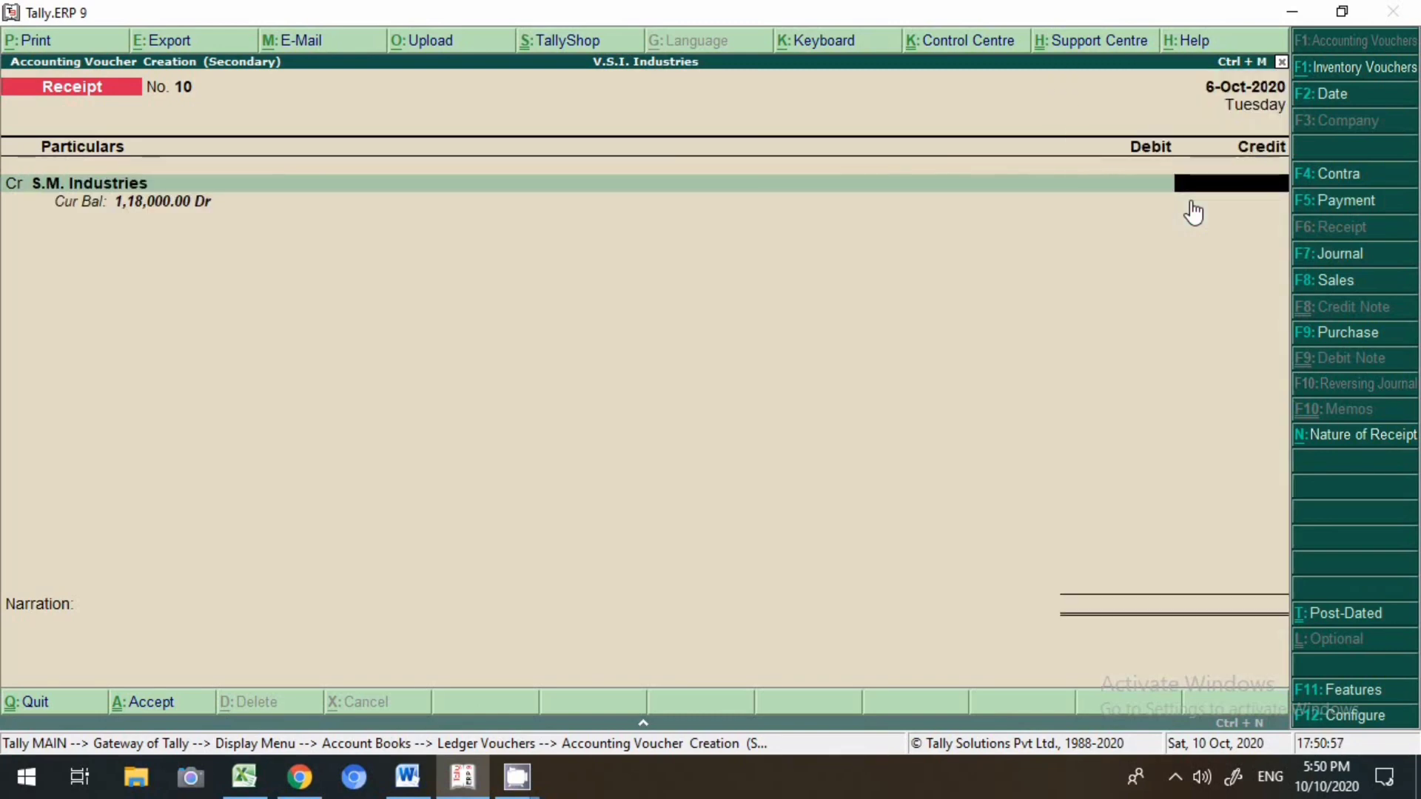
pyautogui.write('118000')
pyautogui.press('Return')
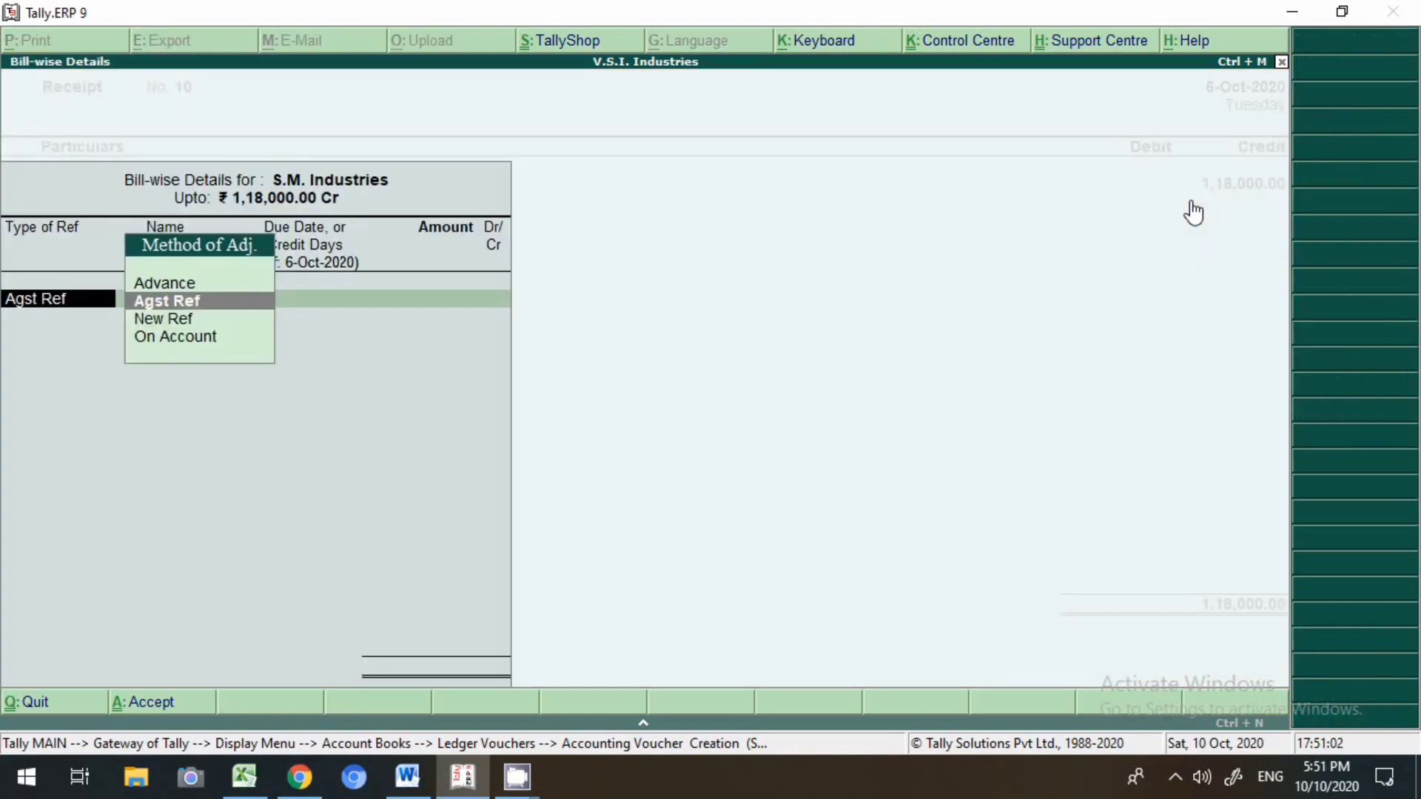
pyautogui.press('Return')
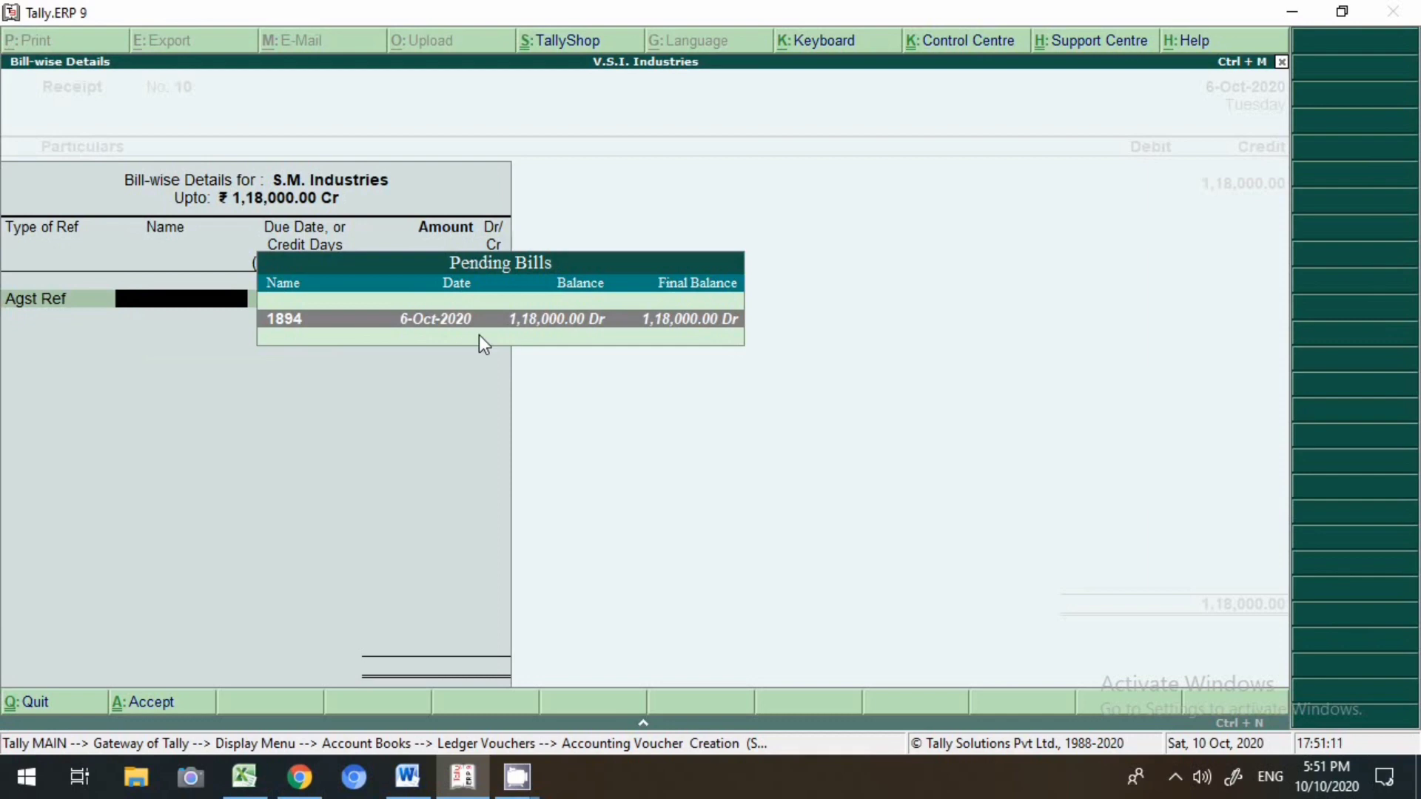
pyautogui.press('Return')
pyautogui.press('Return')
pyautogui.press('Return')
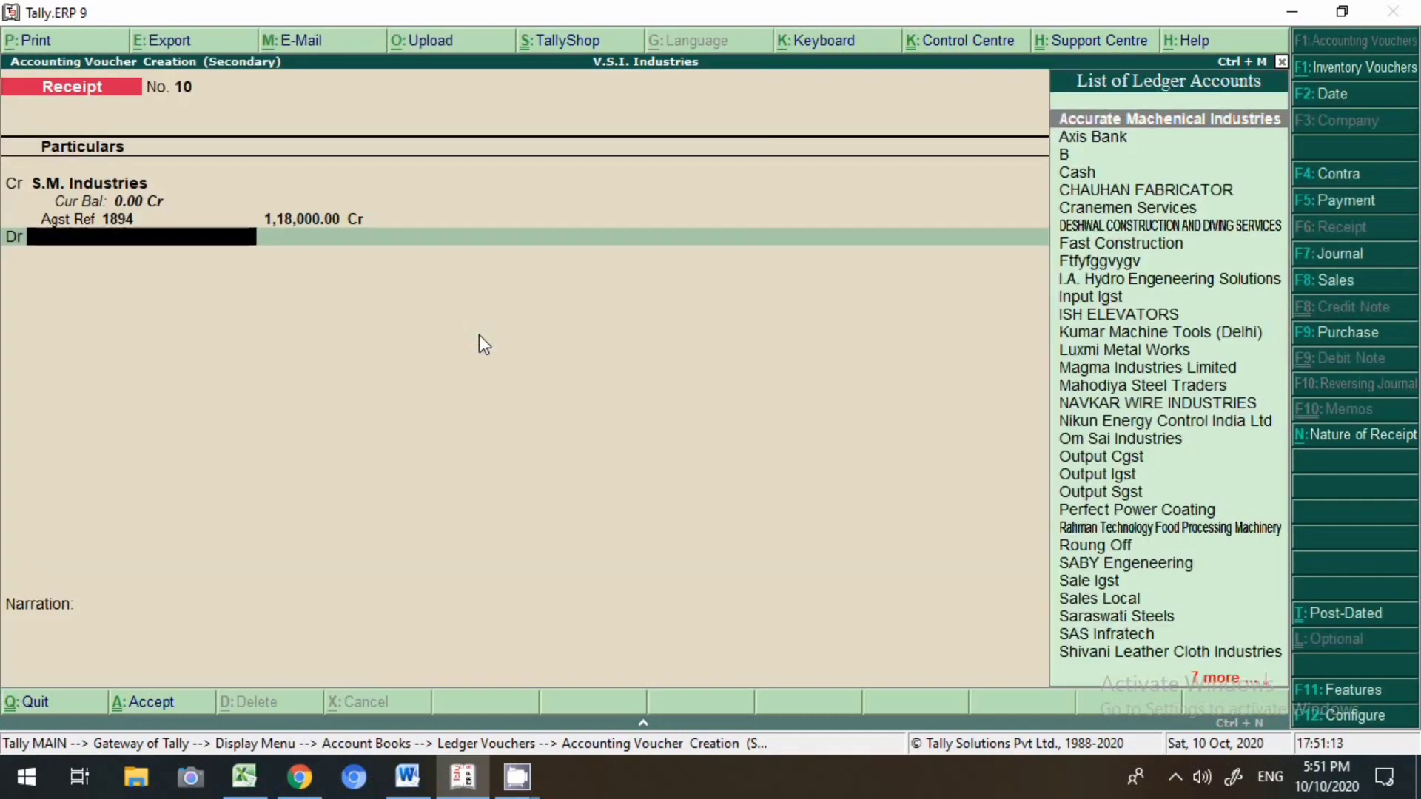
# - Debit Axis Bank with 1,18,000 and go into its bank allocation details
pyautogui.write('Ax')
pyautogui.press('Return')
pyautogui.press('Return')
pyautogui.press('Return')
pyautogui.press('Return')
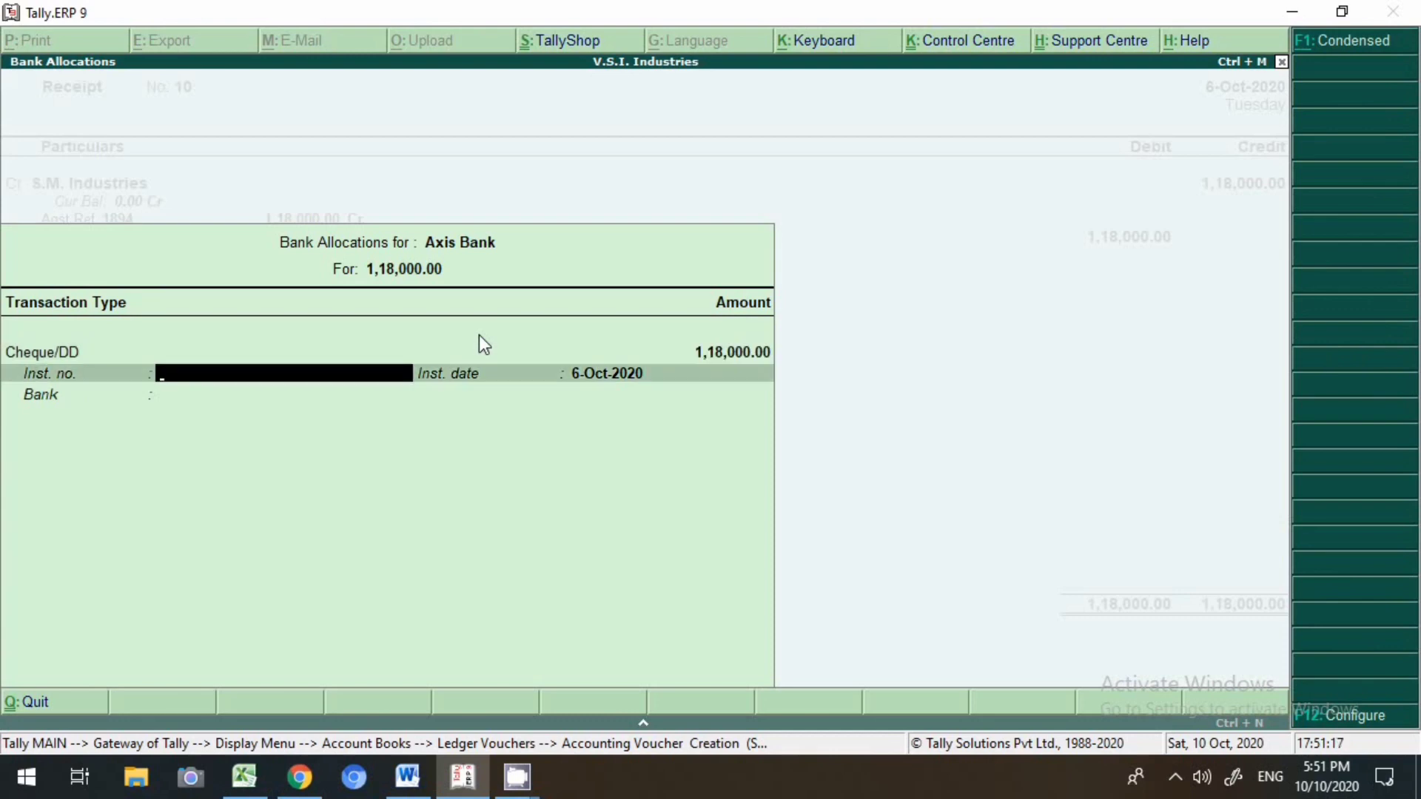
# - Set the bank allocation's transaction type to e-Fund Transfer, enter the bank matching "Ax" and finish the allocation
pyautogui.press('BackSpace')
pyautogui.press('BackSpace')
pyautogui.press('Down')
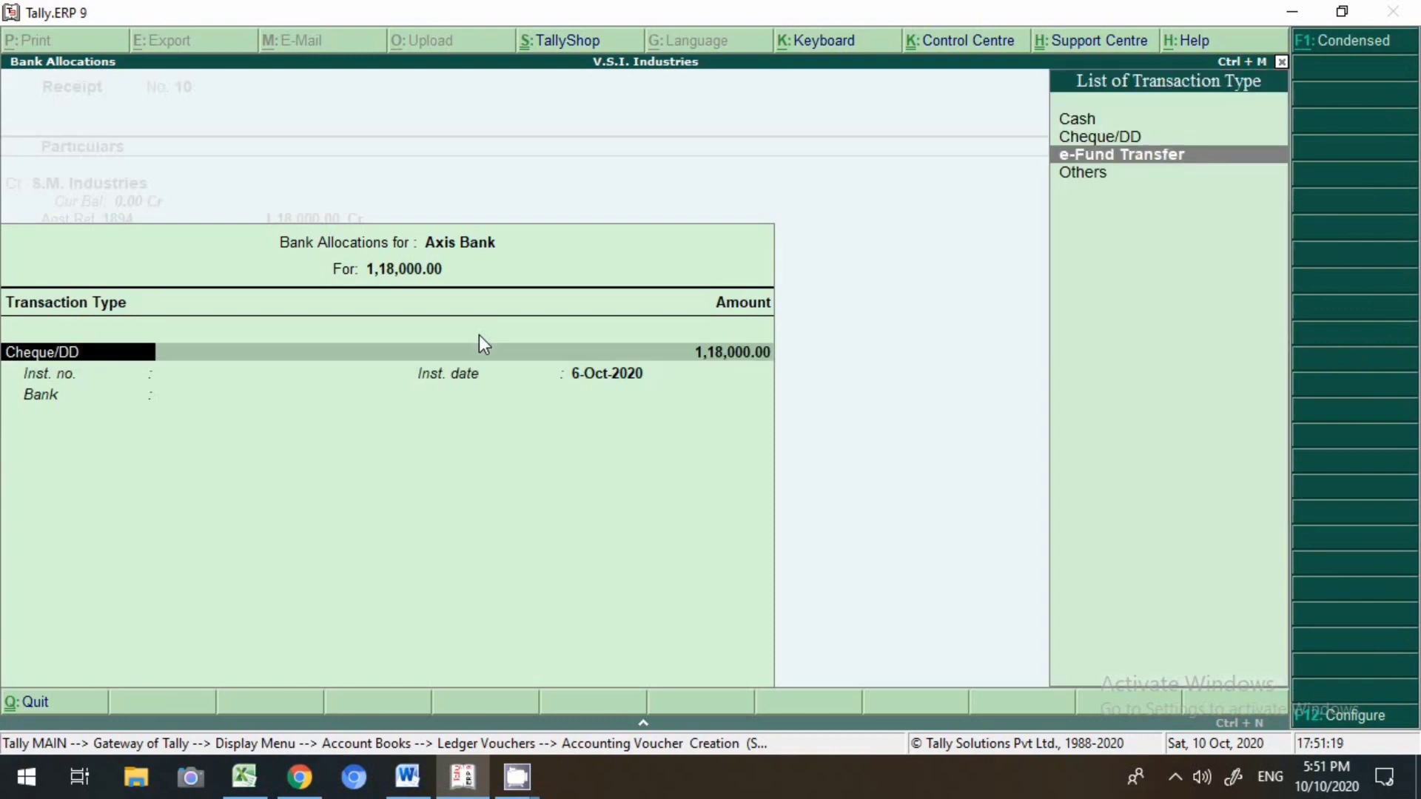
pyautogui.press('Return')
pyautogui.press('Return')
pyautogui.press('Return')
pyautogui.press('Return')
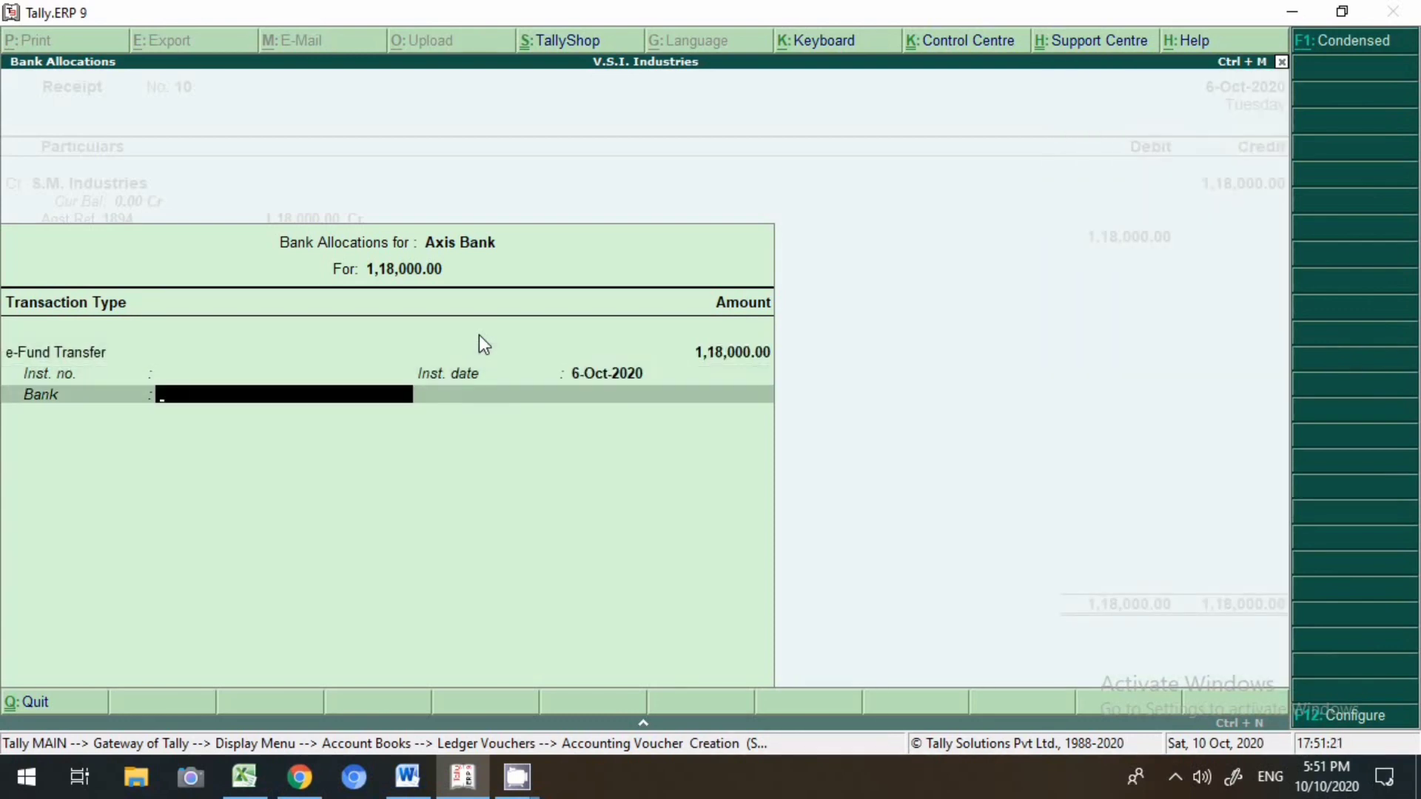
pyautogui.write('Ax')
pyautogui.press('Return')
pyautogui.press('Return')
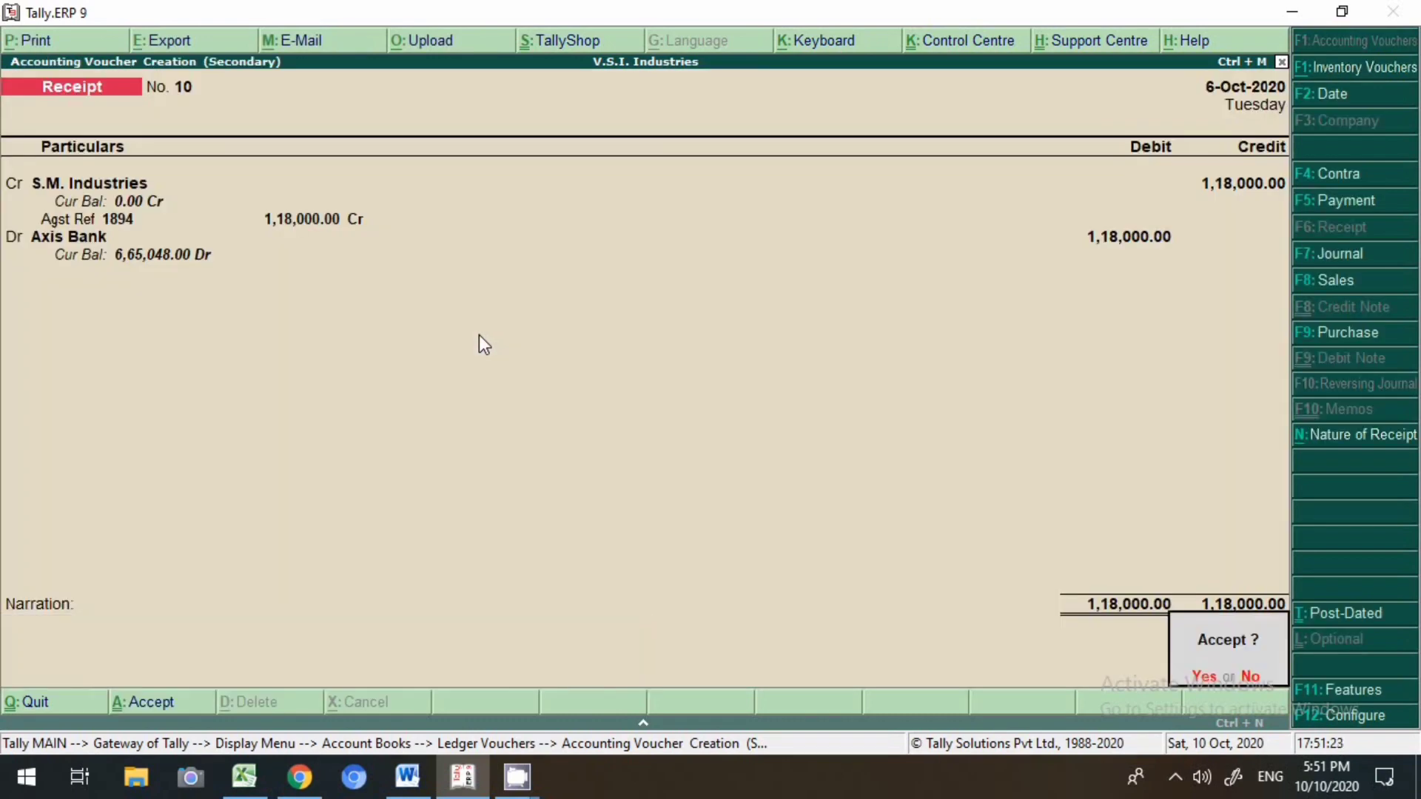
# - Add the narration "neft" to the S.M. Industries receipt and save the voucher
pyautogui.press('BackSpace')
pyautogui.write('neft')
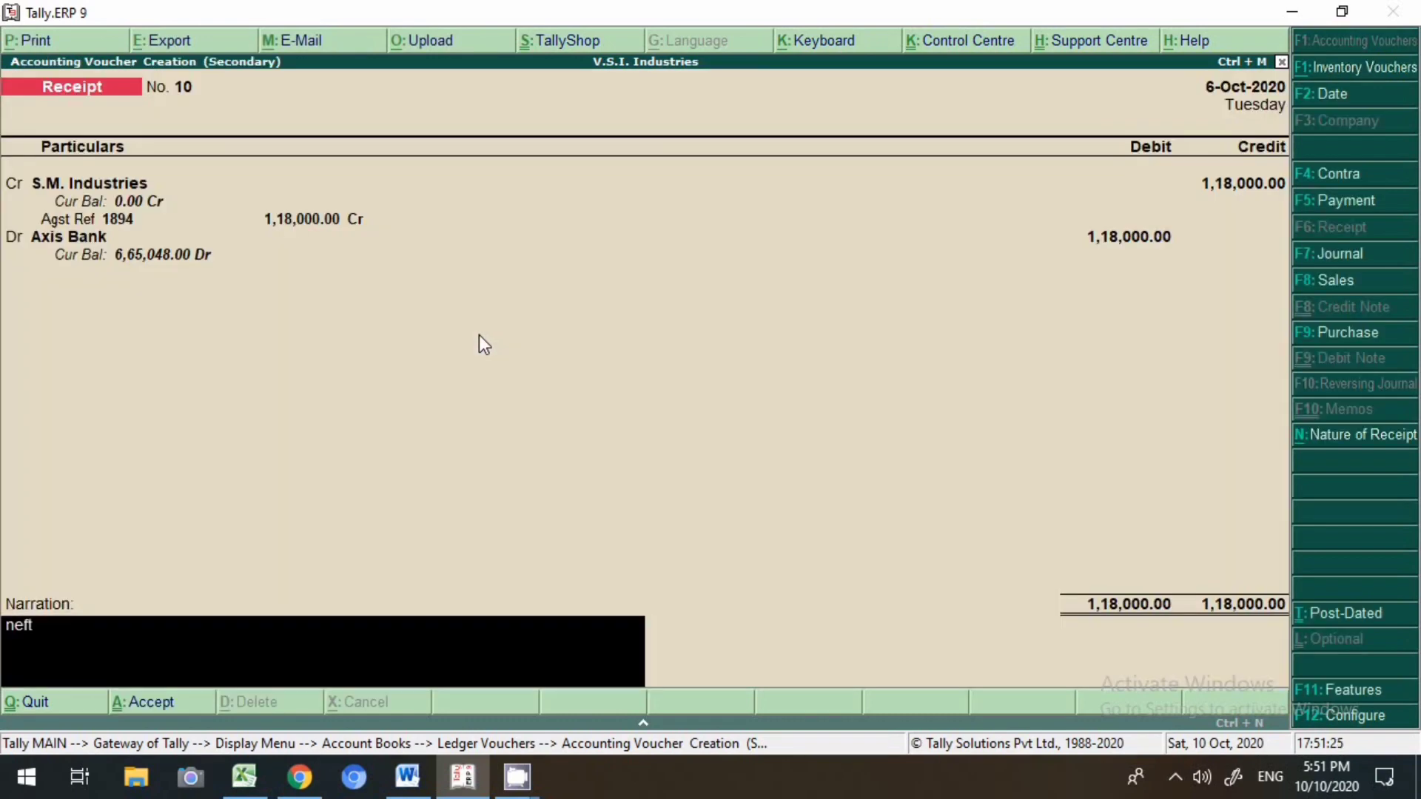
pyautogui.press('Return')
pyautogui.press('Return')
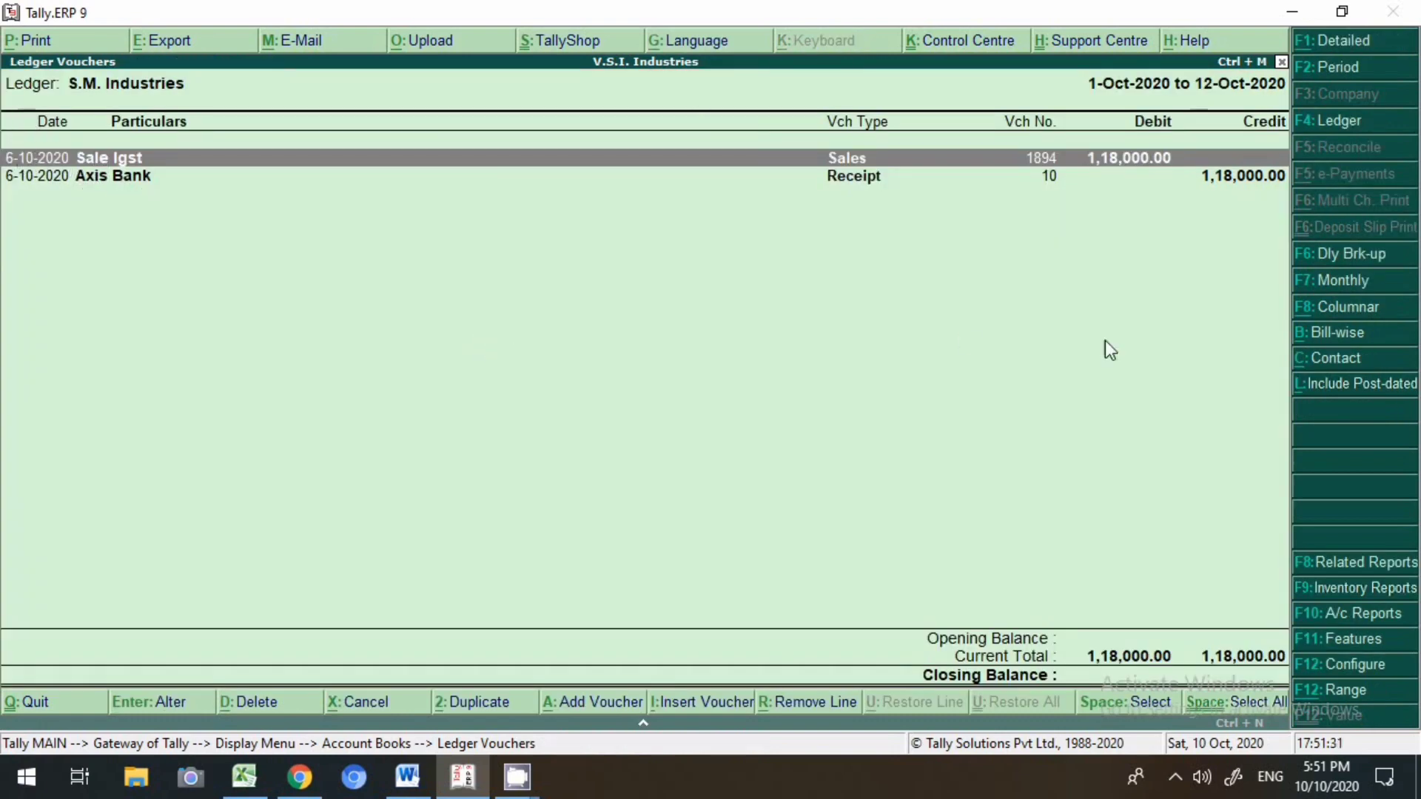
# - Check the bill-wise outstandings of S.M. Industries and return to the ledger list
pyautogui.click(1332, 337)
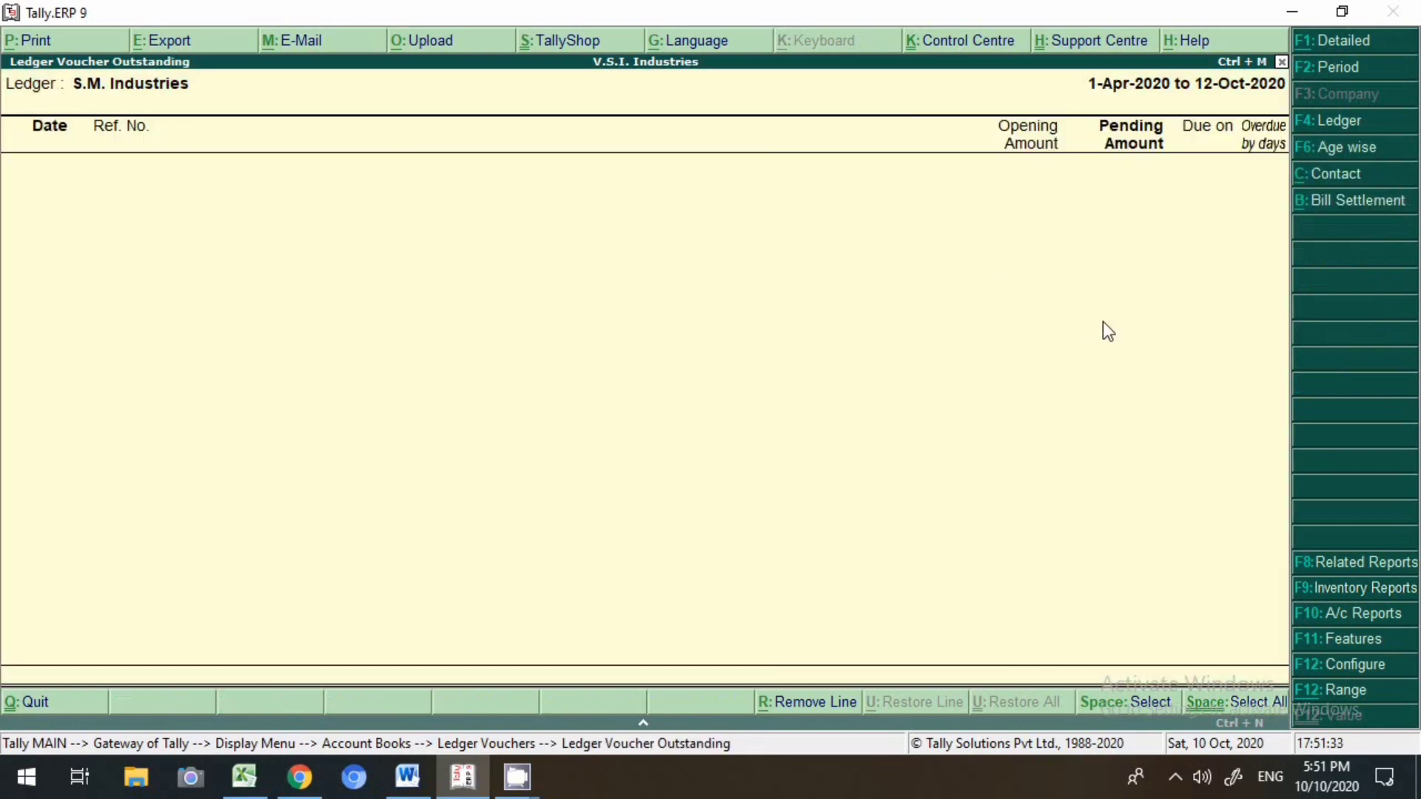
pyautogui.press('Escape')
pyautogui.press('Escape')
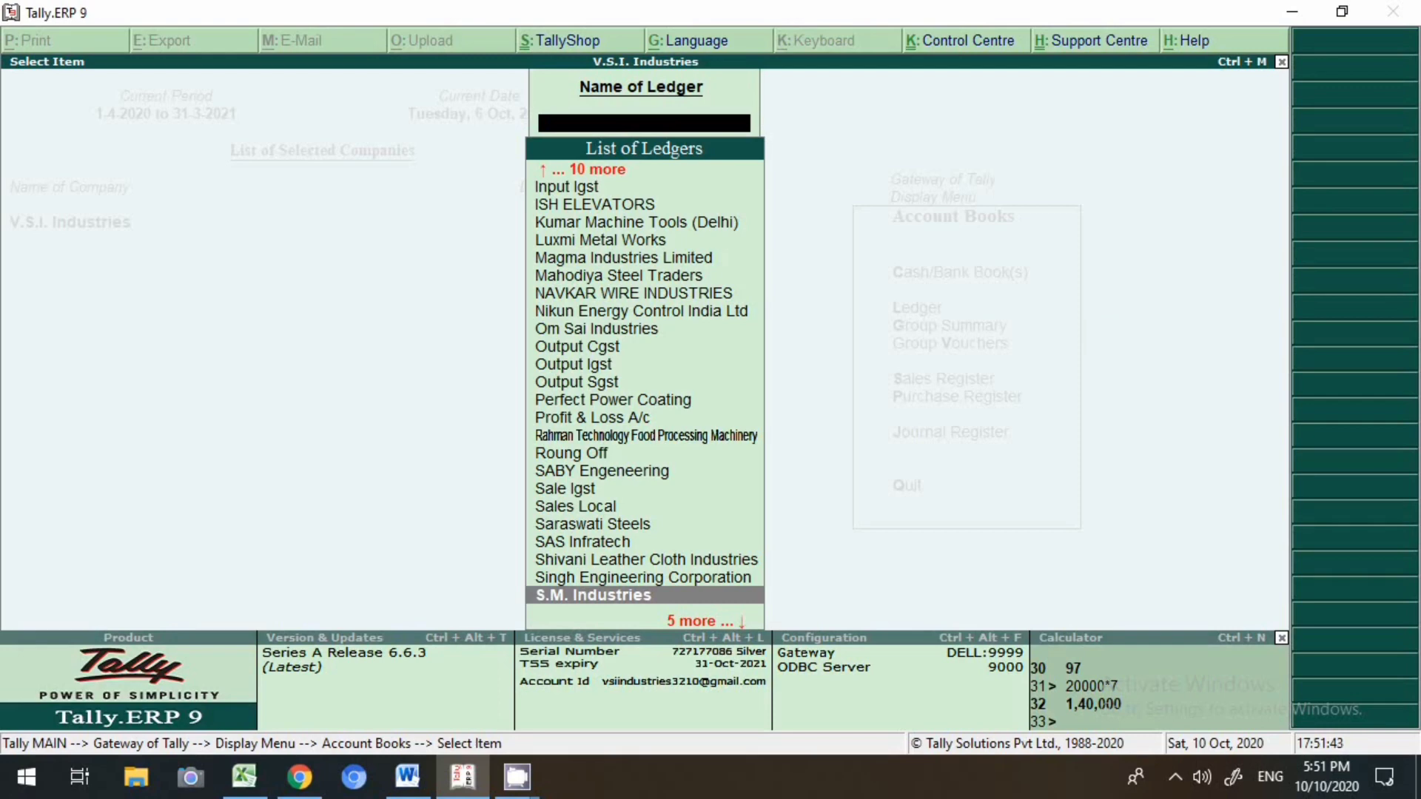
# - Look up CHAUHAN FABRICATOR in the sales list in Word and open that customer's ledger in Tally
pyautogui.click(418, 779)
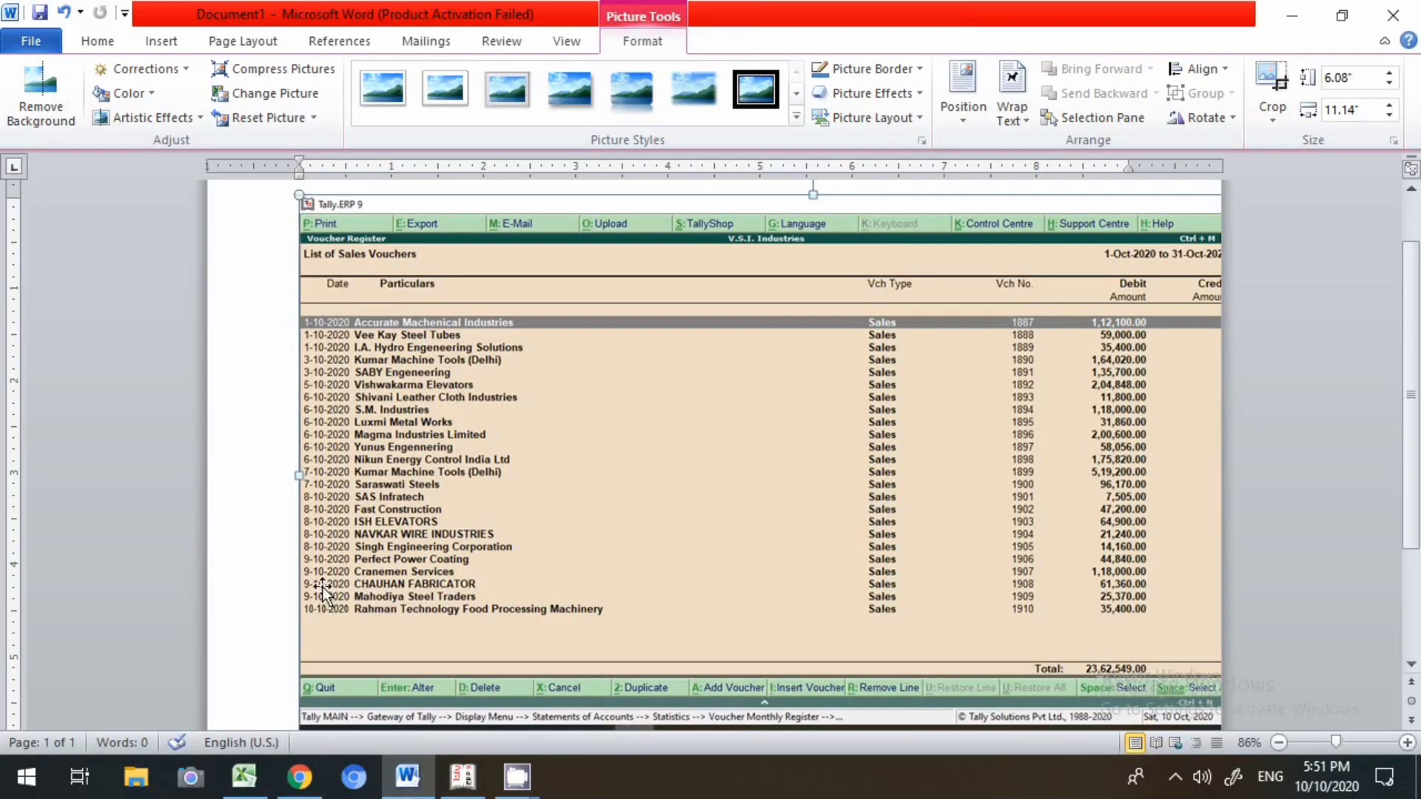
pyautogui.click(464, 781)
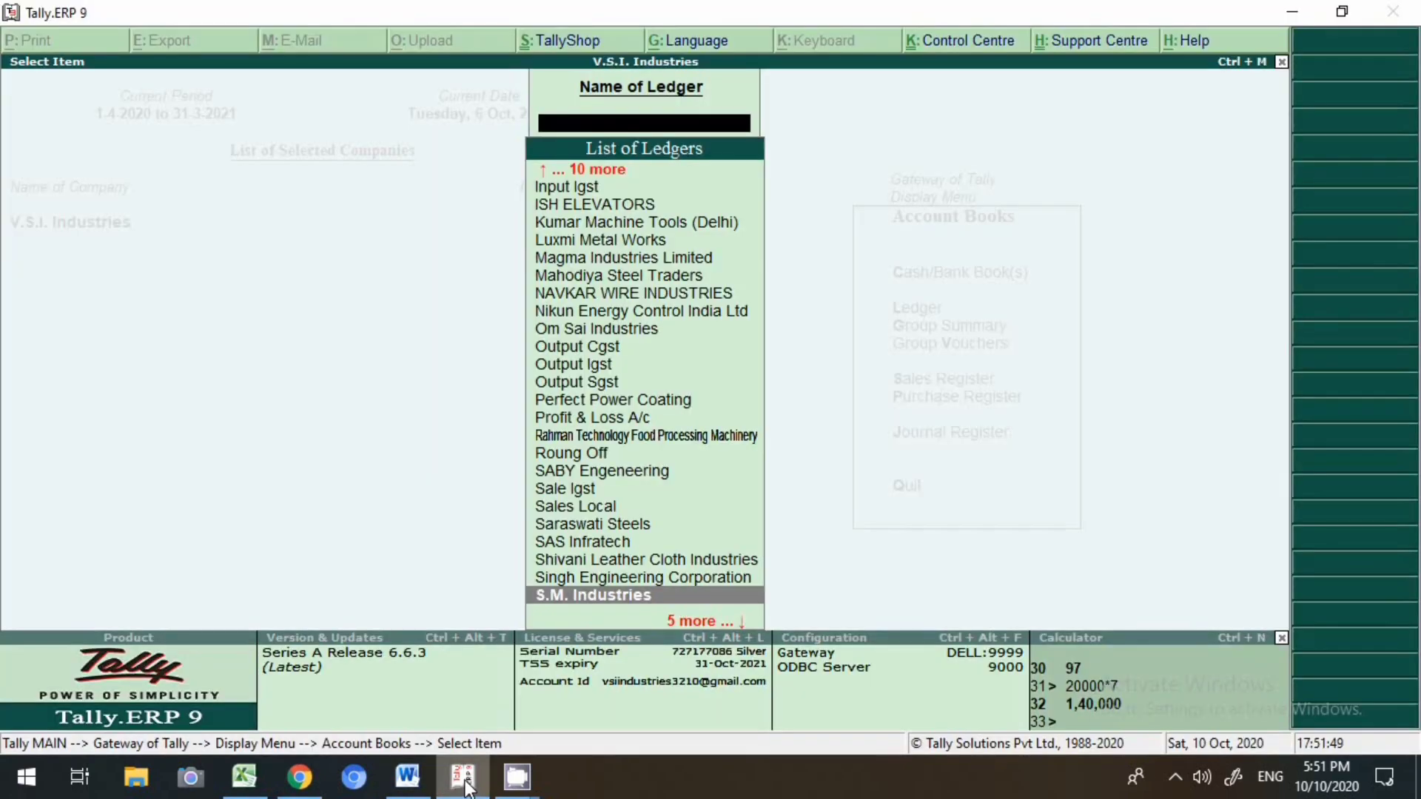
pyautogui.write('Chauh')
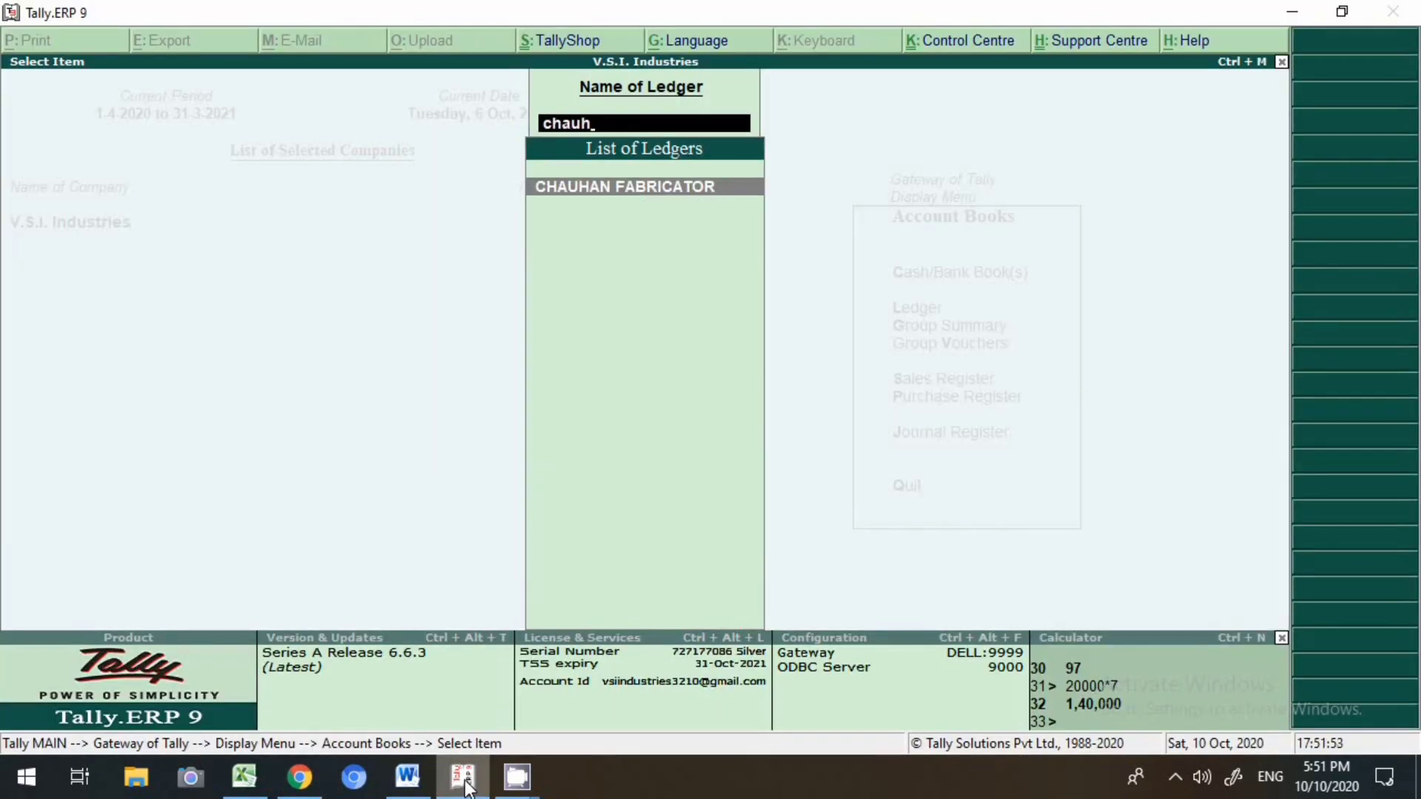
pyautogui.press('Return')
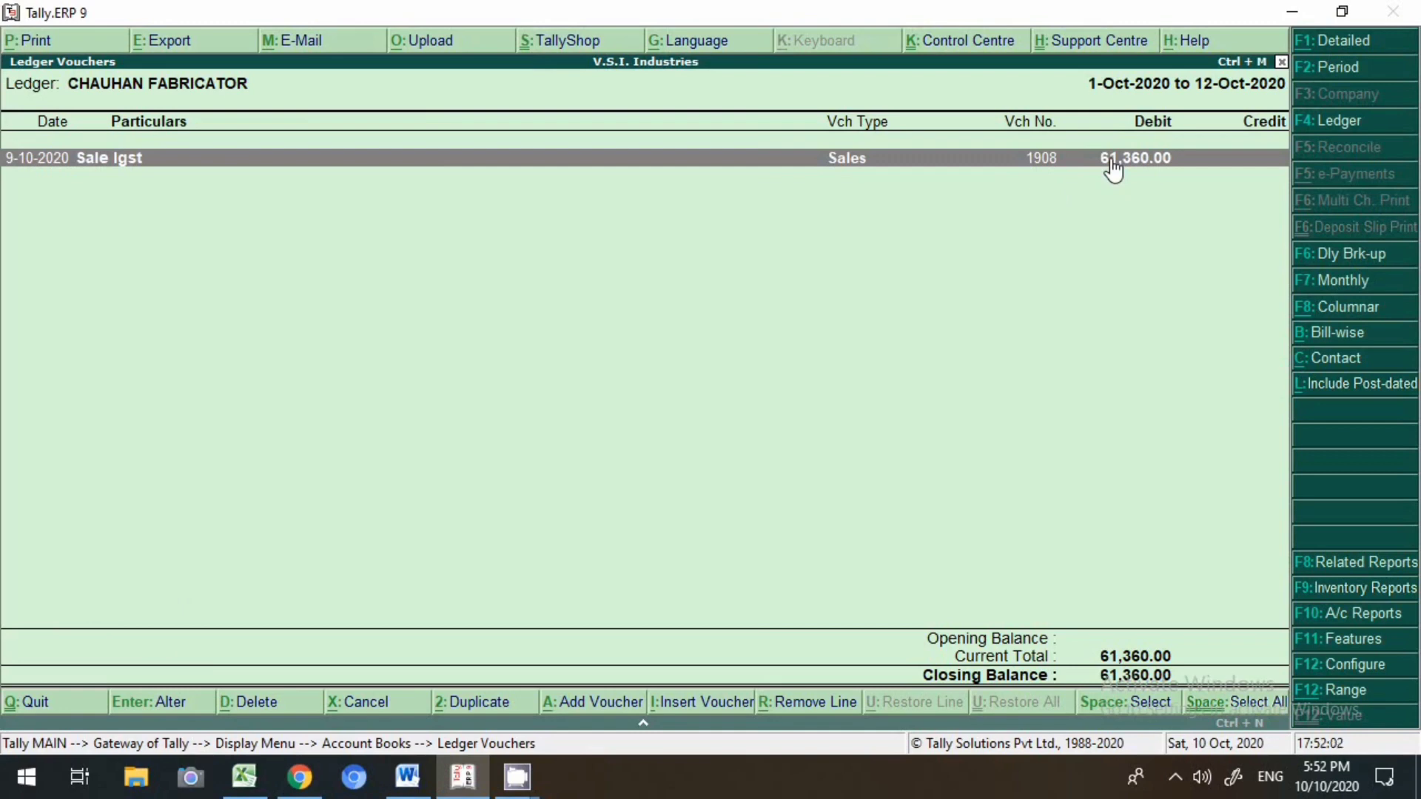
# - Add a Receipt voucher from the CHAUHAN FABRICATOR ledger and date it 6-10-2020
pyautogui.hotkey('alt', 'a')
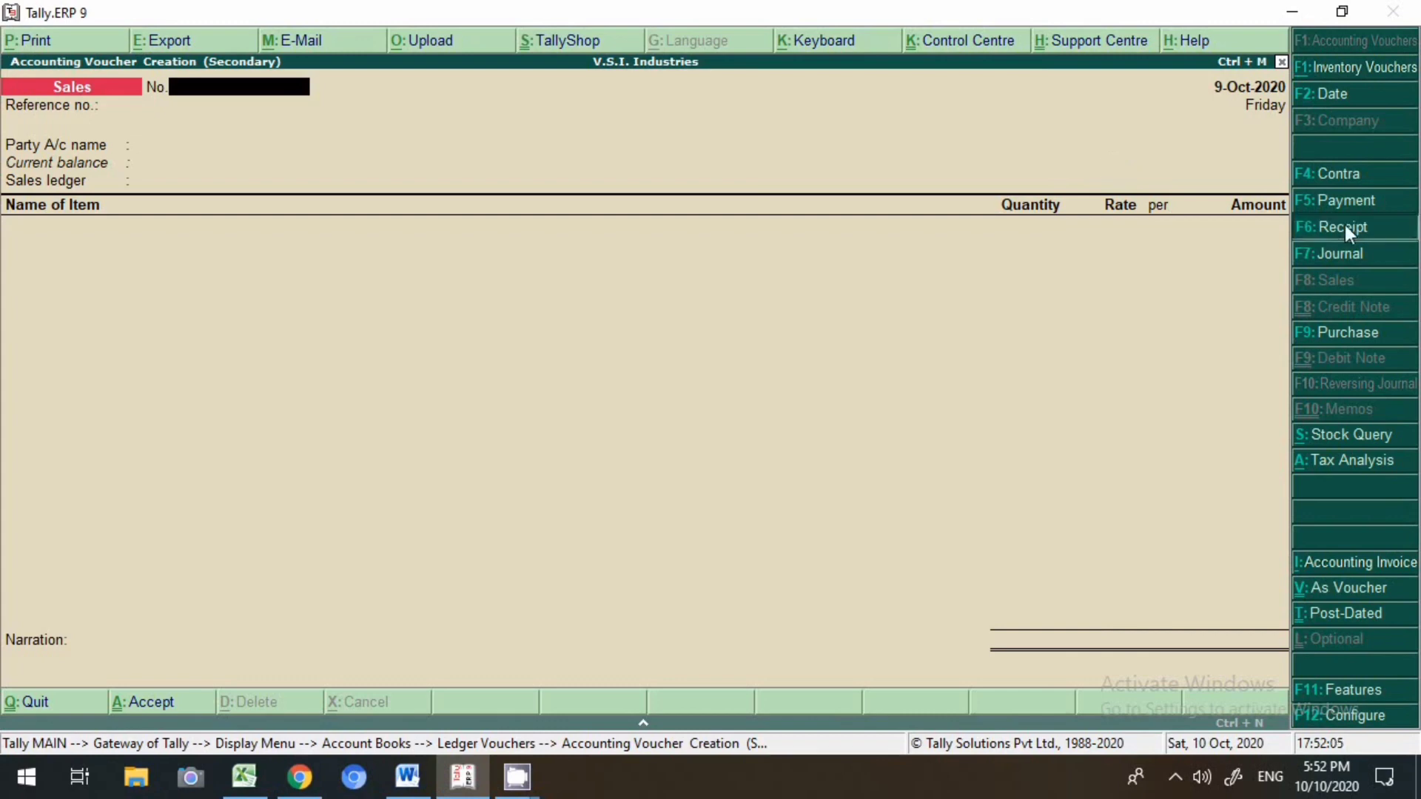
pyautogui.click(1344, 226)
pyautogui.press('F2')
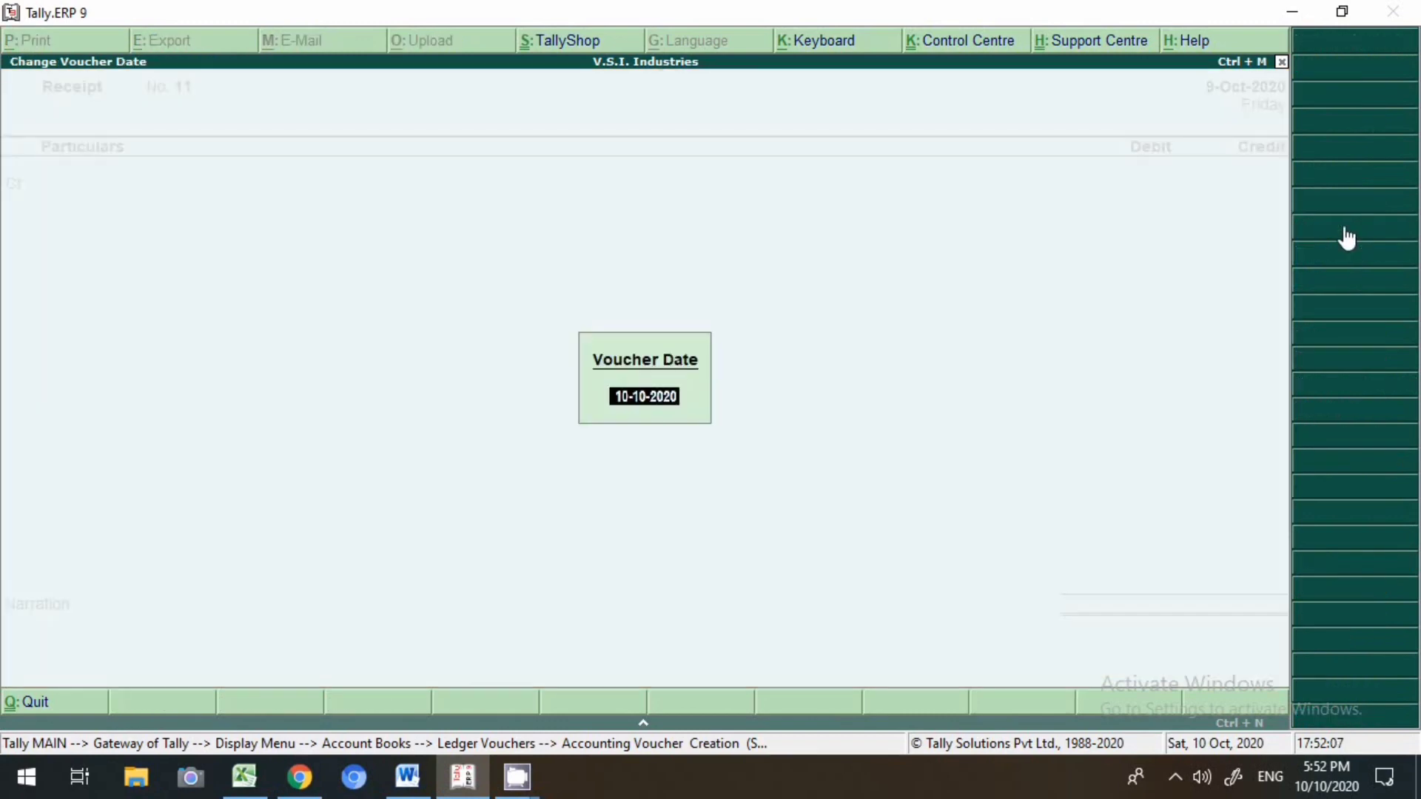
pyautogui.write('6-10')
pyautogui.press('Return')
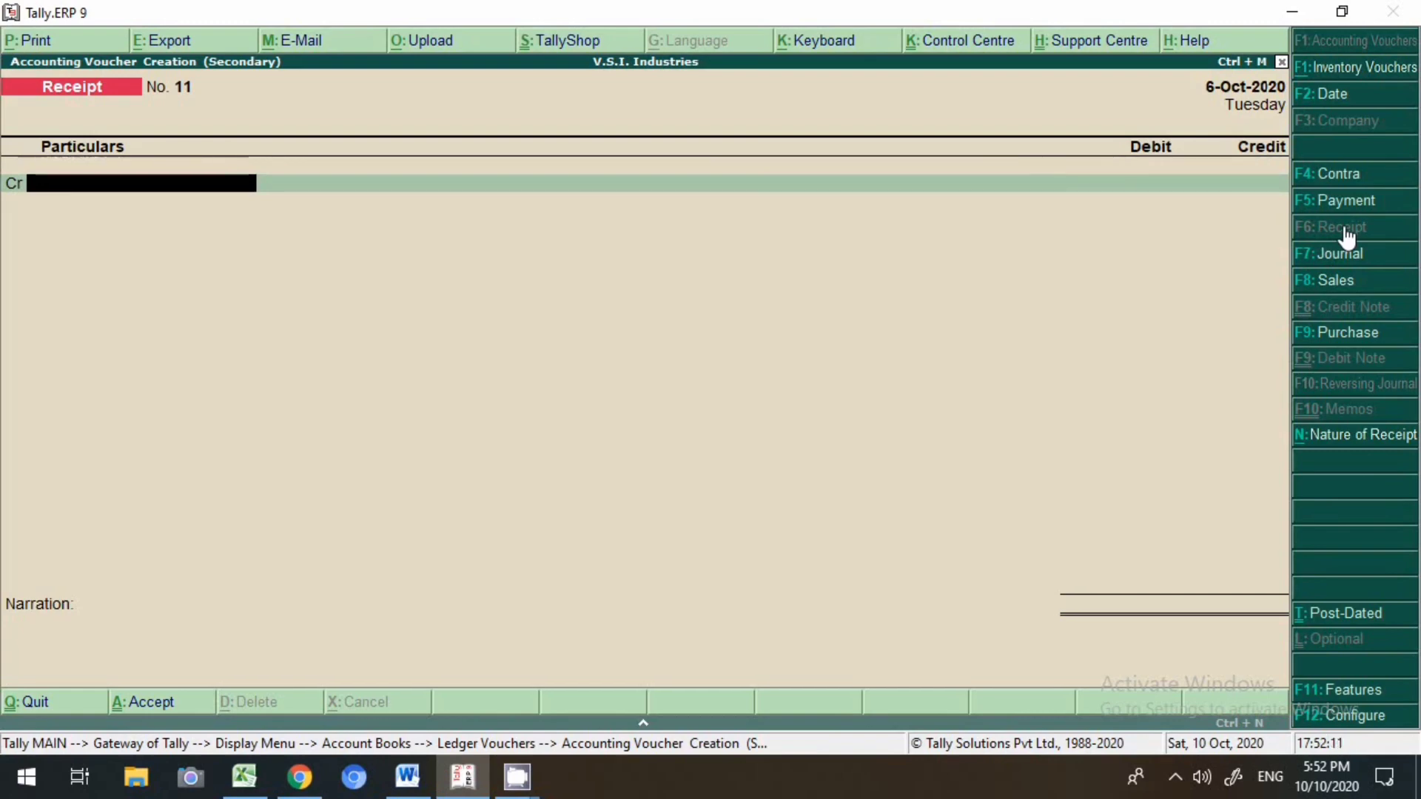
# - Credit CHAUHAN FABRICATOR with 90,000 in the receipt
pyautogui.write('C')
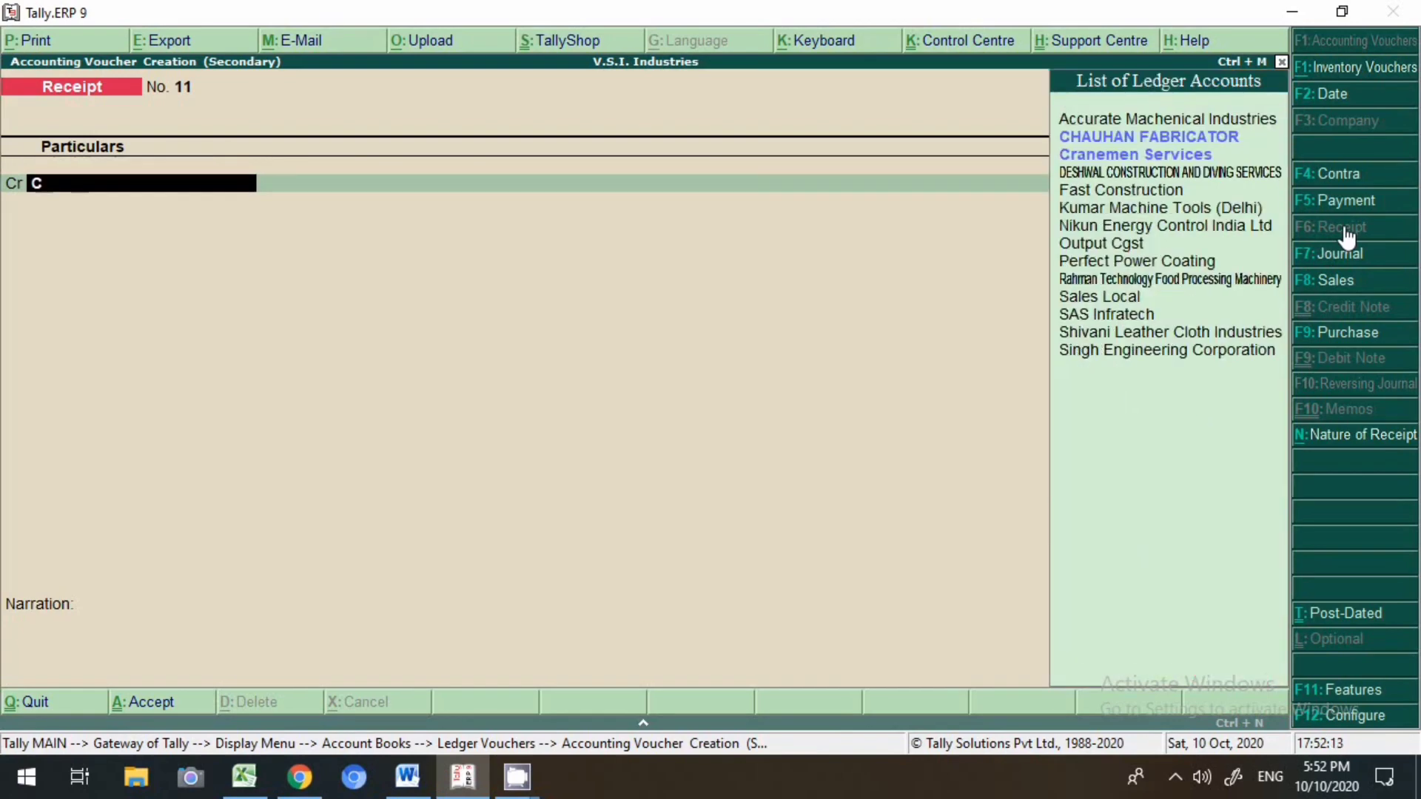
pyautogui.write('ha')
pyautogui.press('Return')
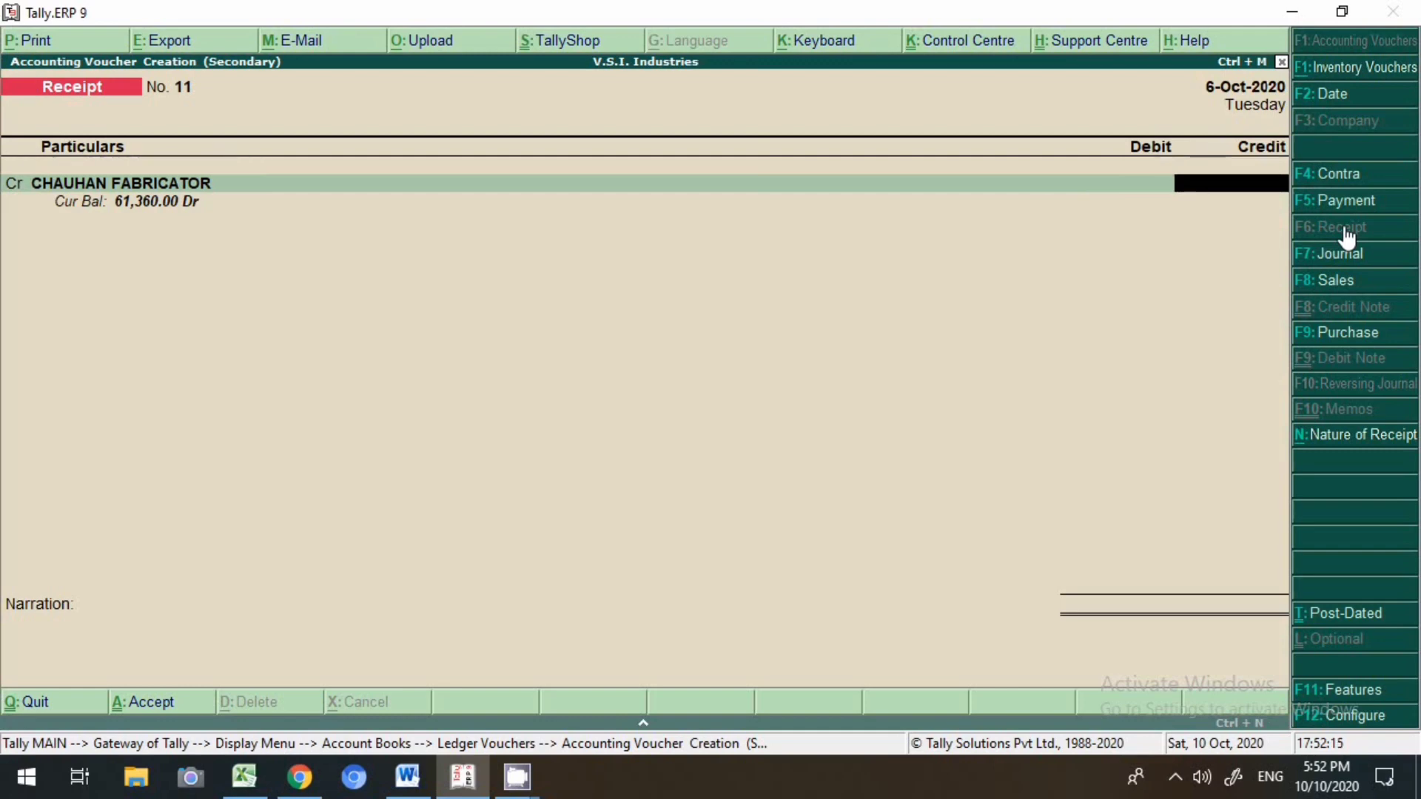
pyautogui.write('61')
pyautogui.press('BackSpace')
pyautogui.press('BackSpace')
pyautogui.write('90,000')
pyautogui.press('Return')
# - Allocate the full 90,000 bill-wise as New Ref 11
pyautogui.press('Up')
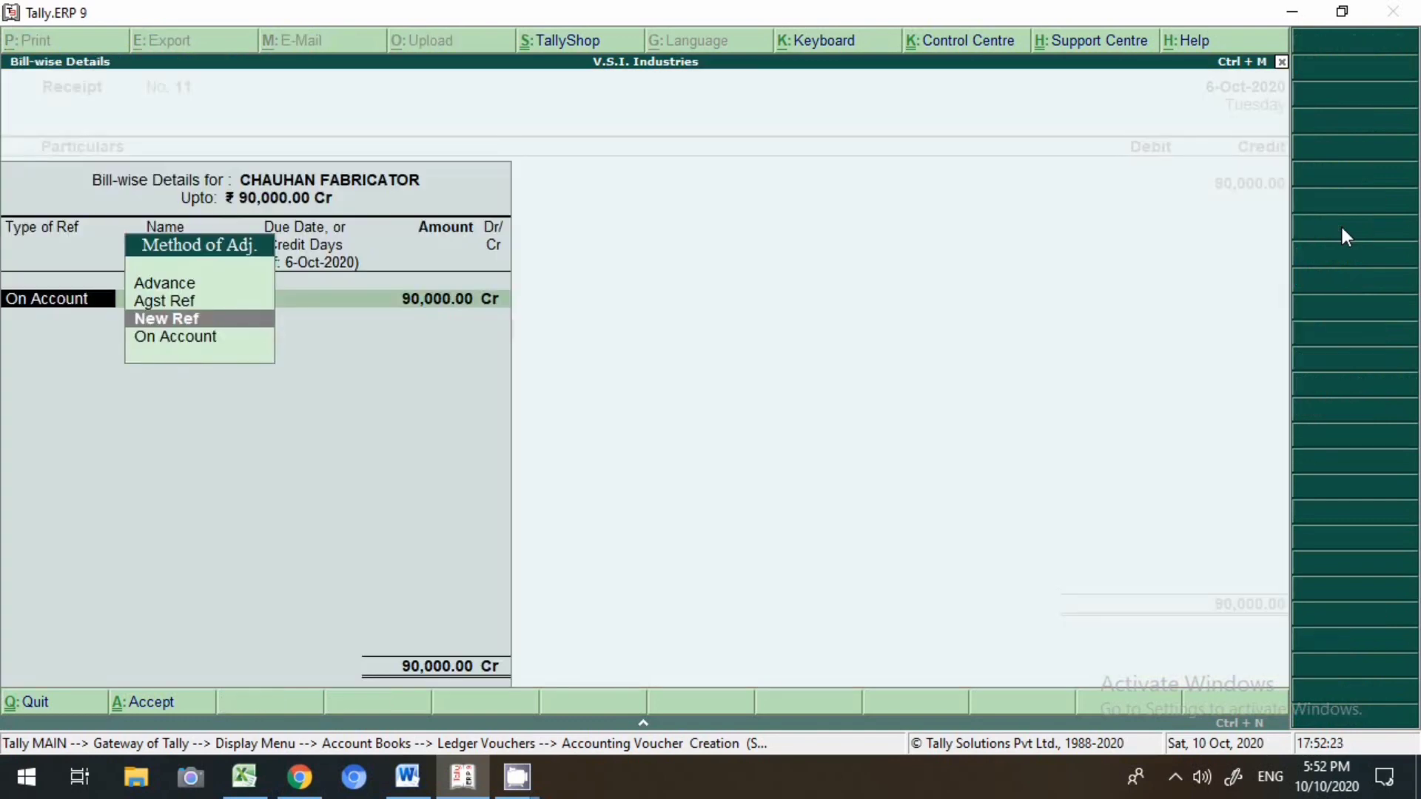
pyautogui.press('Return')
pyautogui.press('Return')
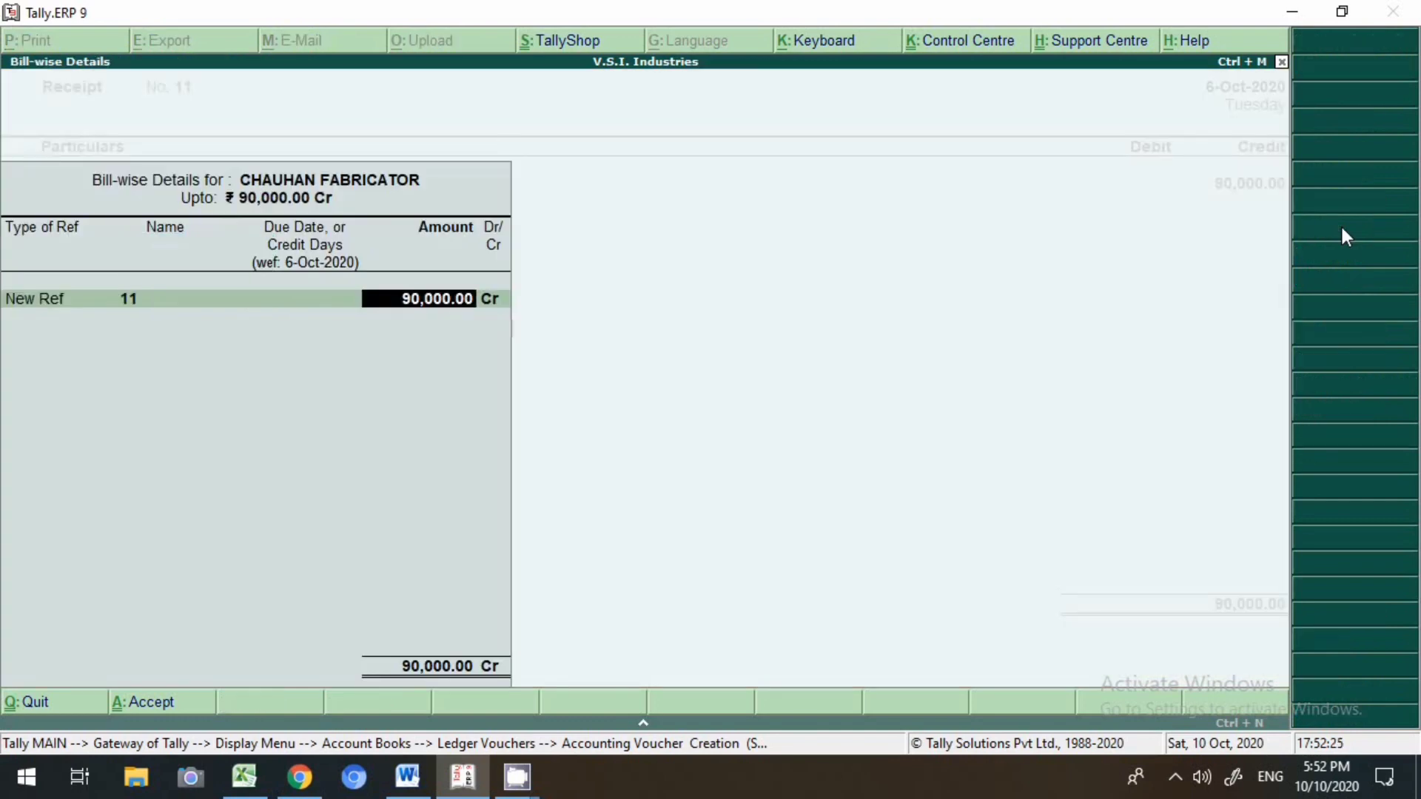
pyautogui.press('Return')
pyautogui.press('Return')
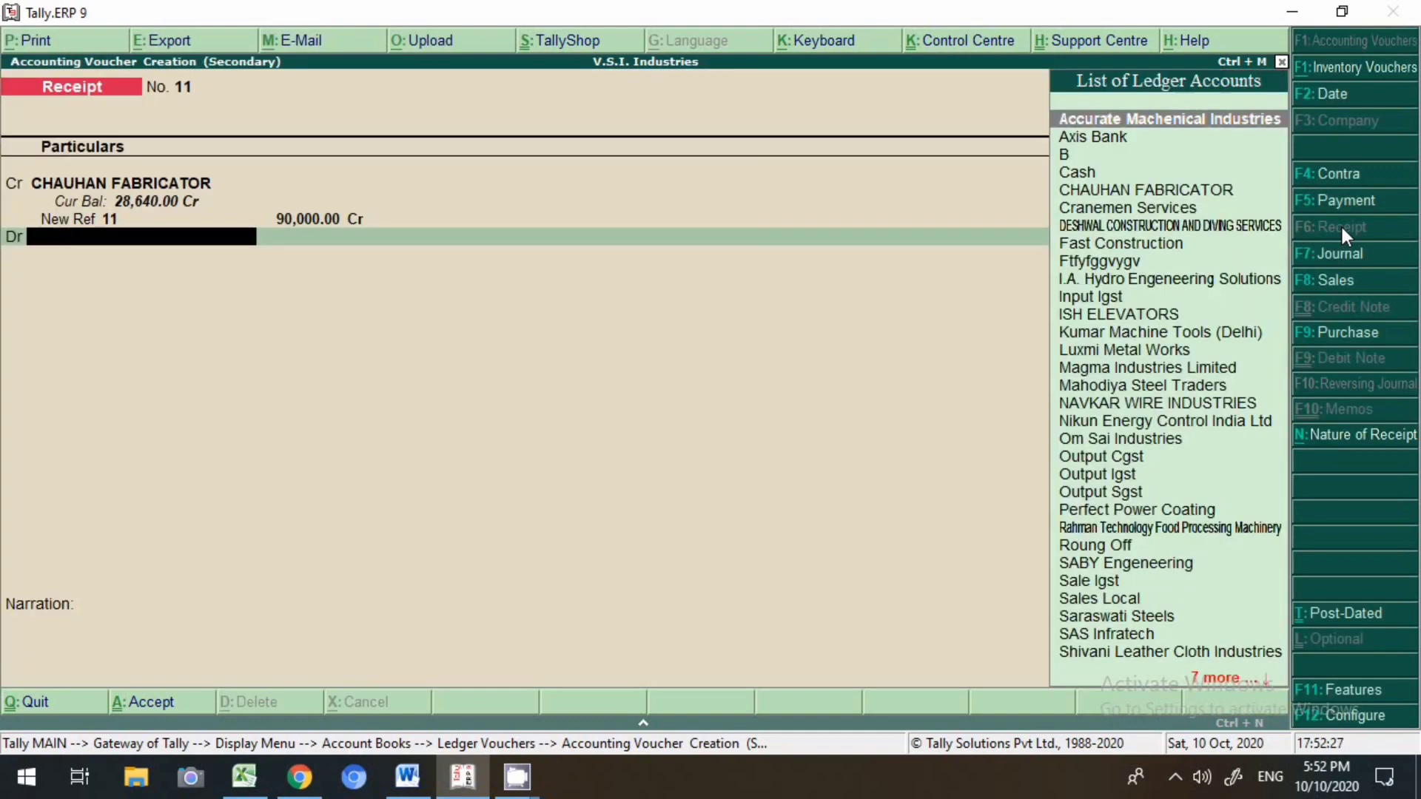
# - Debit Axis Bank with 90,000 and go into its bank allocation details
pyautogui.write('Ax')
pyautogui.press('Return')
pyautogui.press('Return')
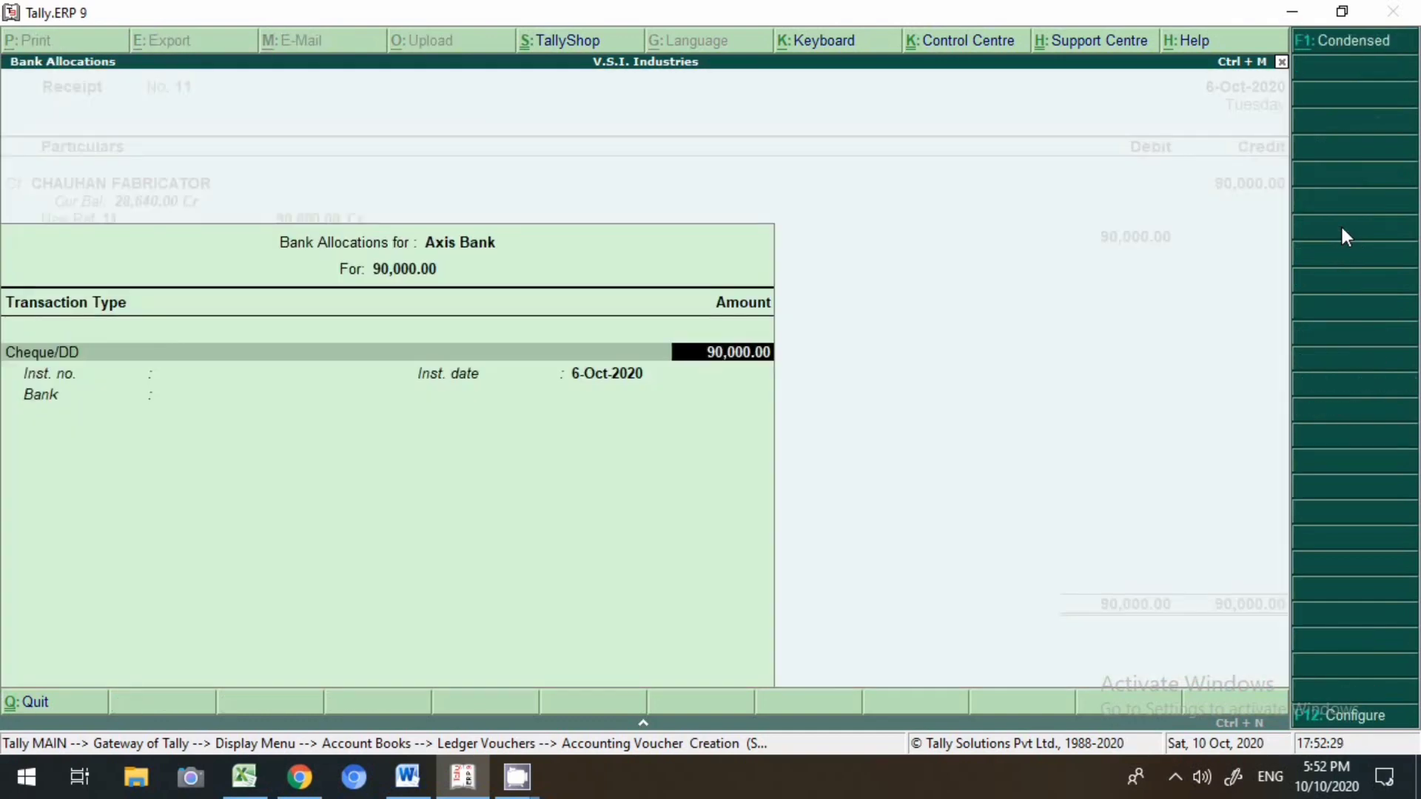
# - Change the Axis Bank allocation to e-Fund Transfer, leave the instrument number blank and enter the bank matching "ax"
pyautogui.press('Return')
pyautogui.press('Return')
pyautogui.press('BackSpace')
pyautogui.press('BackSpace')
pyautogui.press('BackSpace')
pyautogui.press('Down')
pyautogui.press('Return')
pyautogui.press('Return')
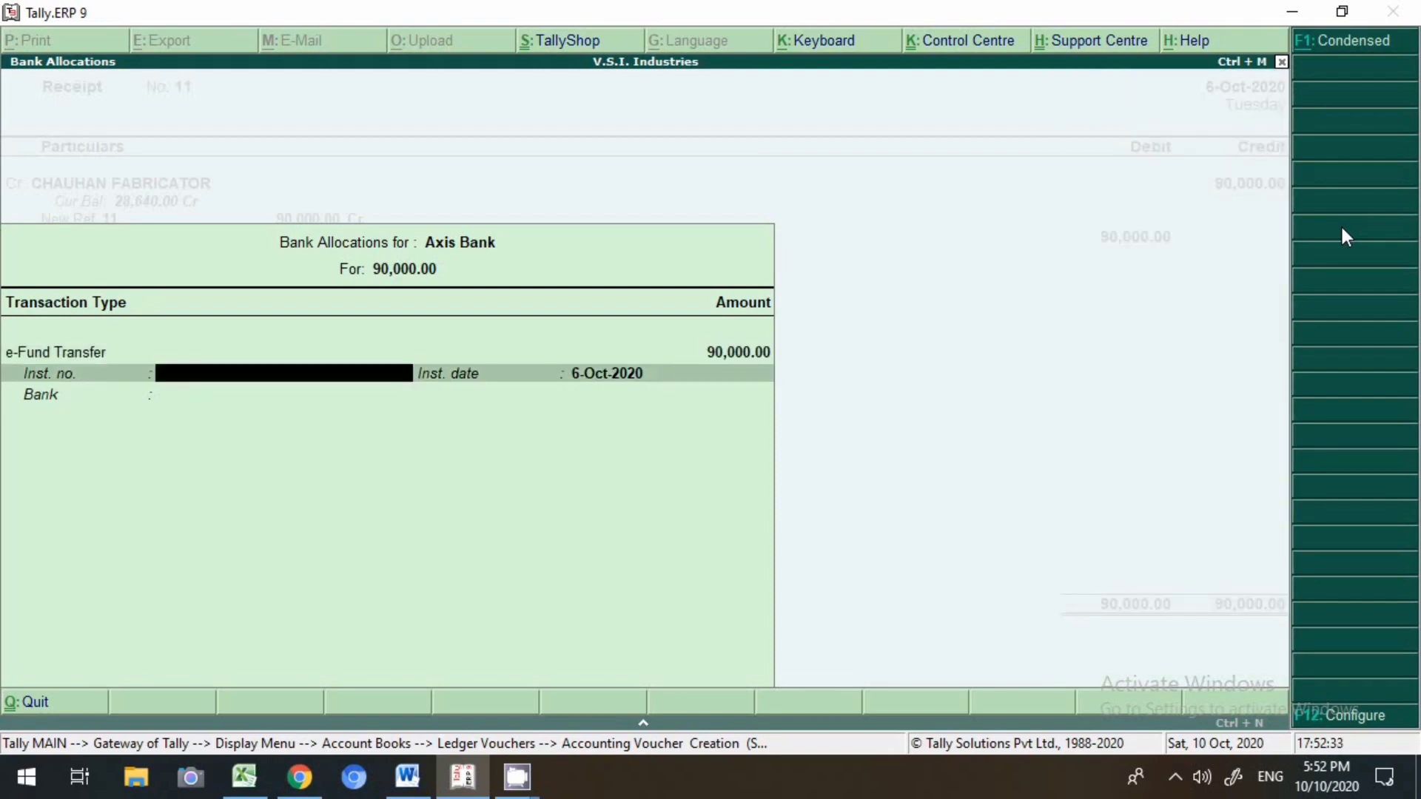
pyautogui.press('Return')
pyautogui.write('ax')
pyautogui.press('Return')
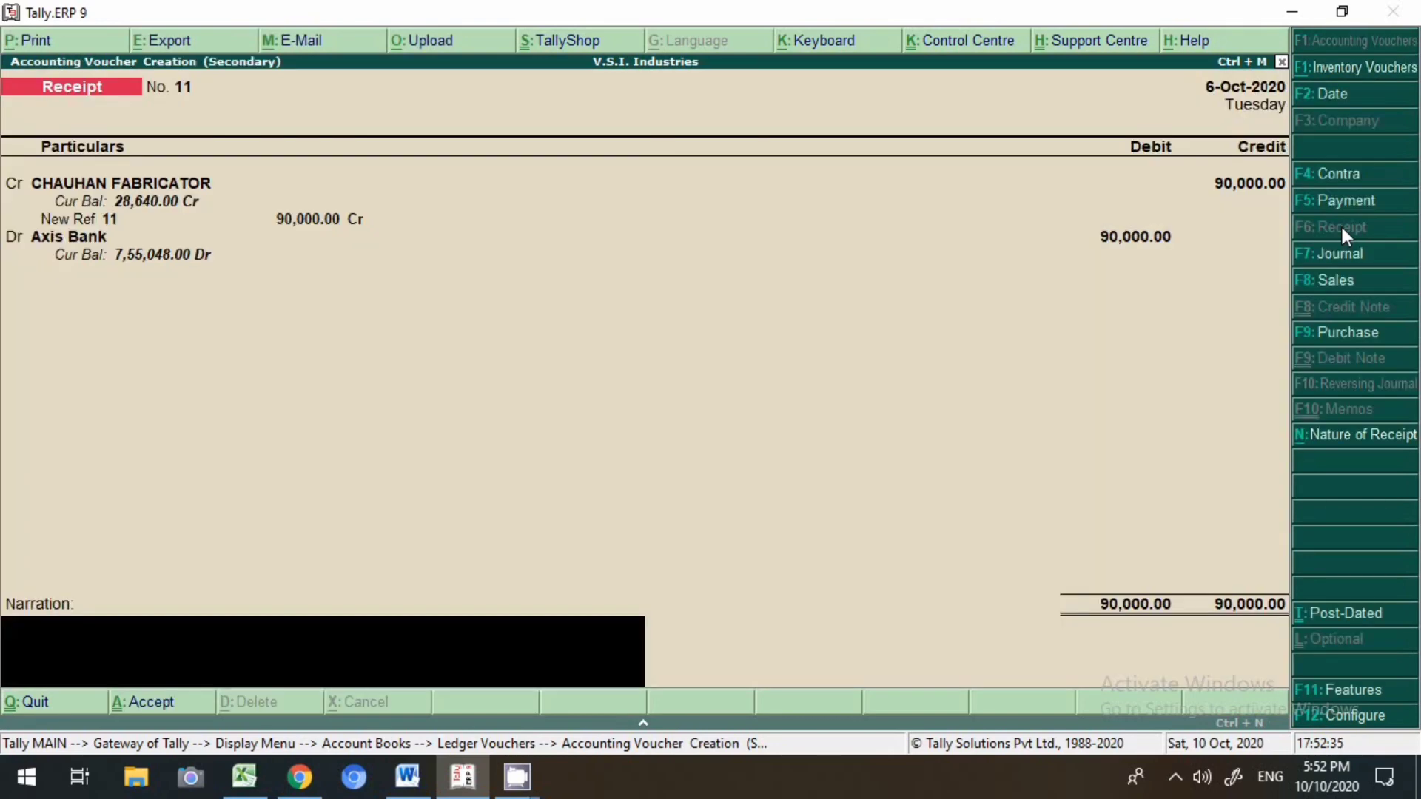
# - Add the narration "neft" to the CHAUHAN FABRICATOR receipt and save the voucher
pyautogui.press('Return')
pyautogui.write('nneft')
pyautogui.press('Return')
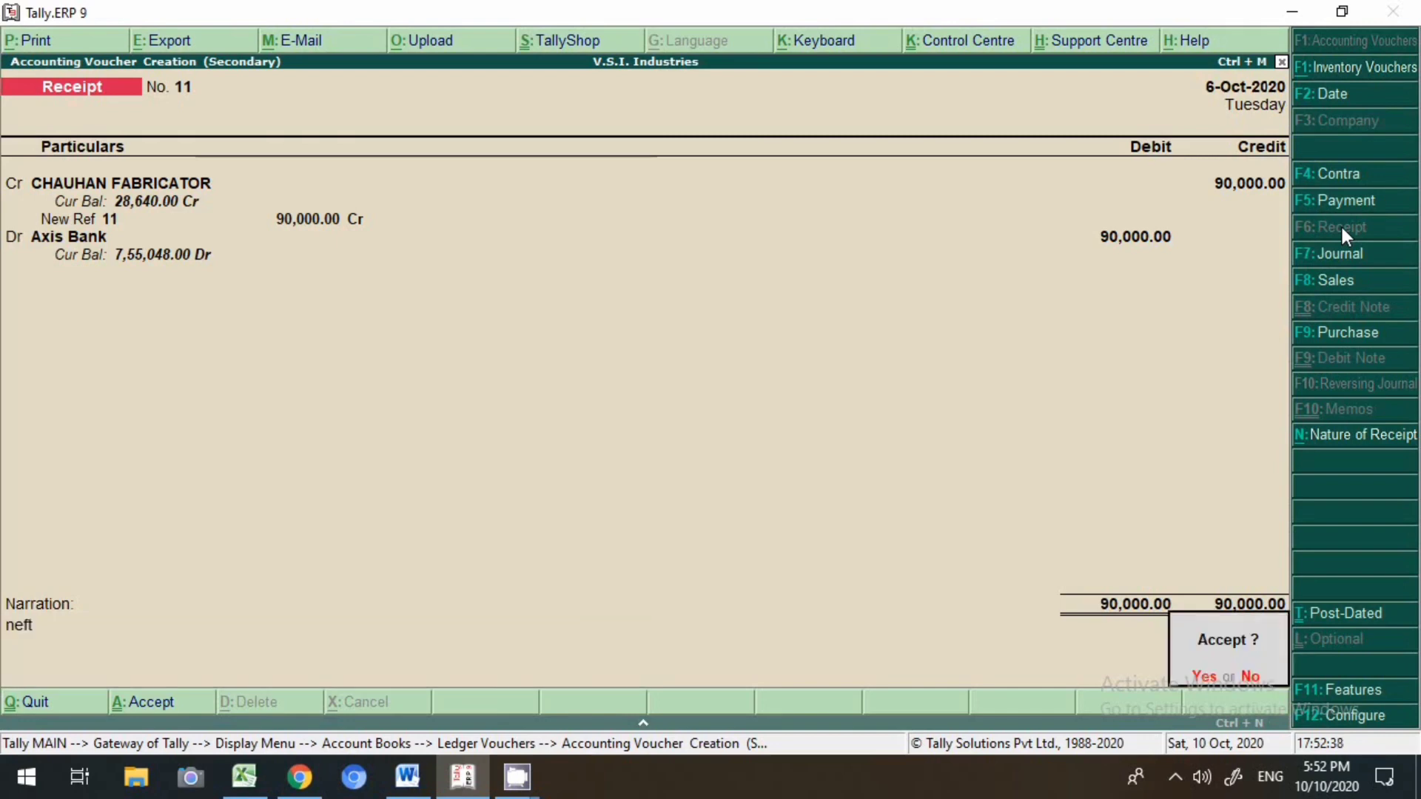
pyautogui.press('Return')
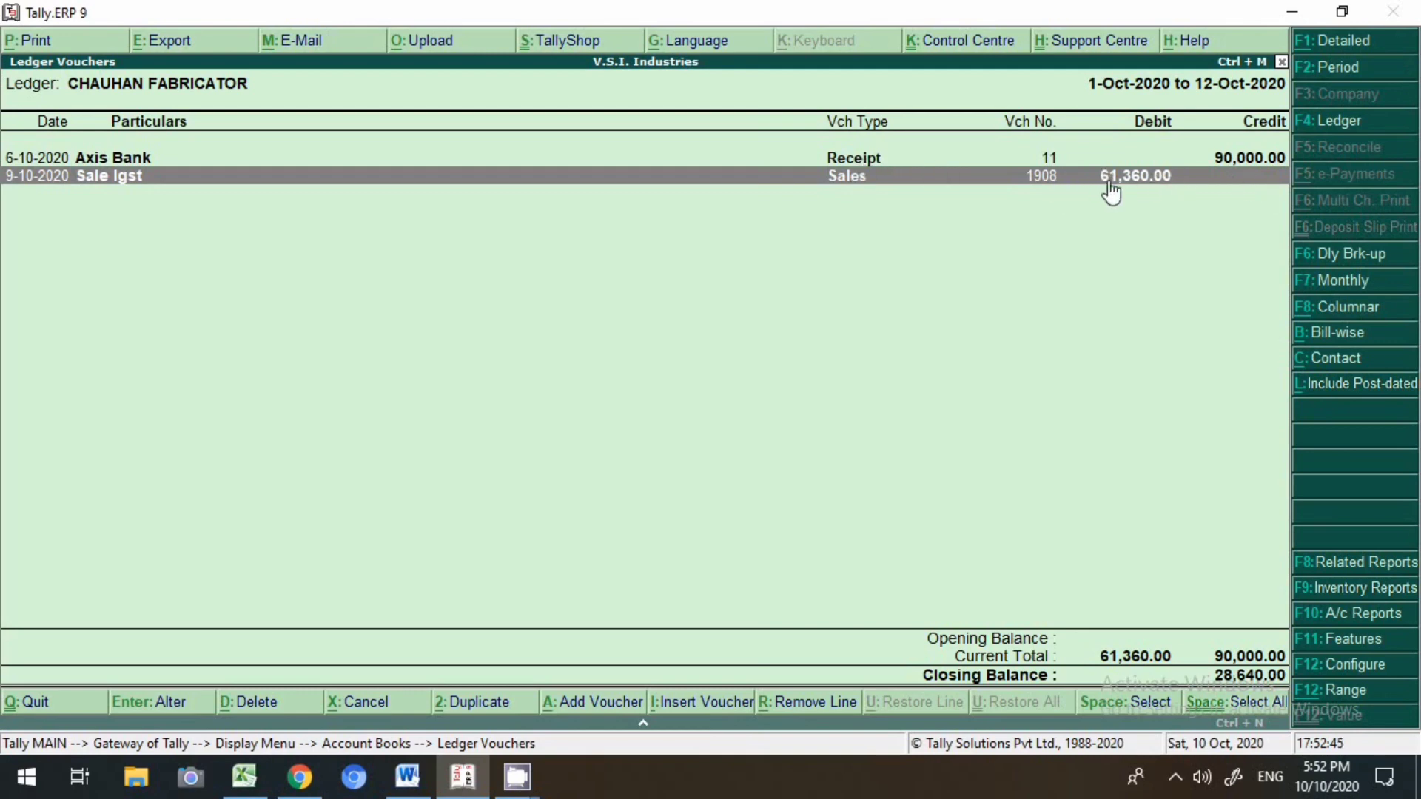
# - Open sales voucher 1908 of CHAUHAN FABRICATOR and adjust its bill-wise amount as Agst Ref to pending bill 11
pyautogui.press('Return')
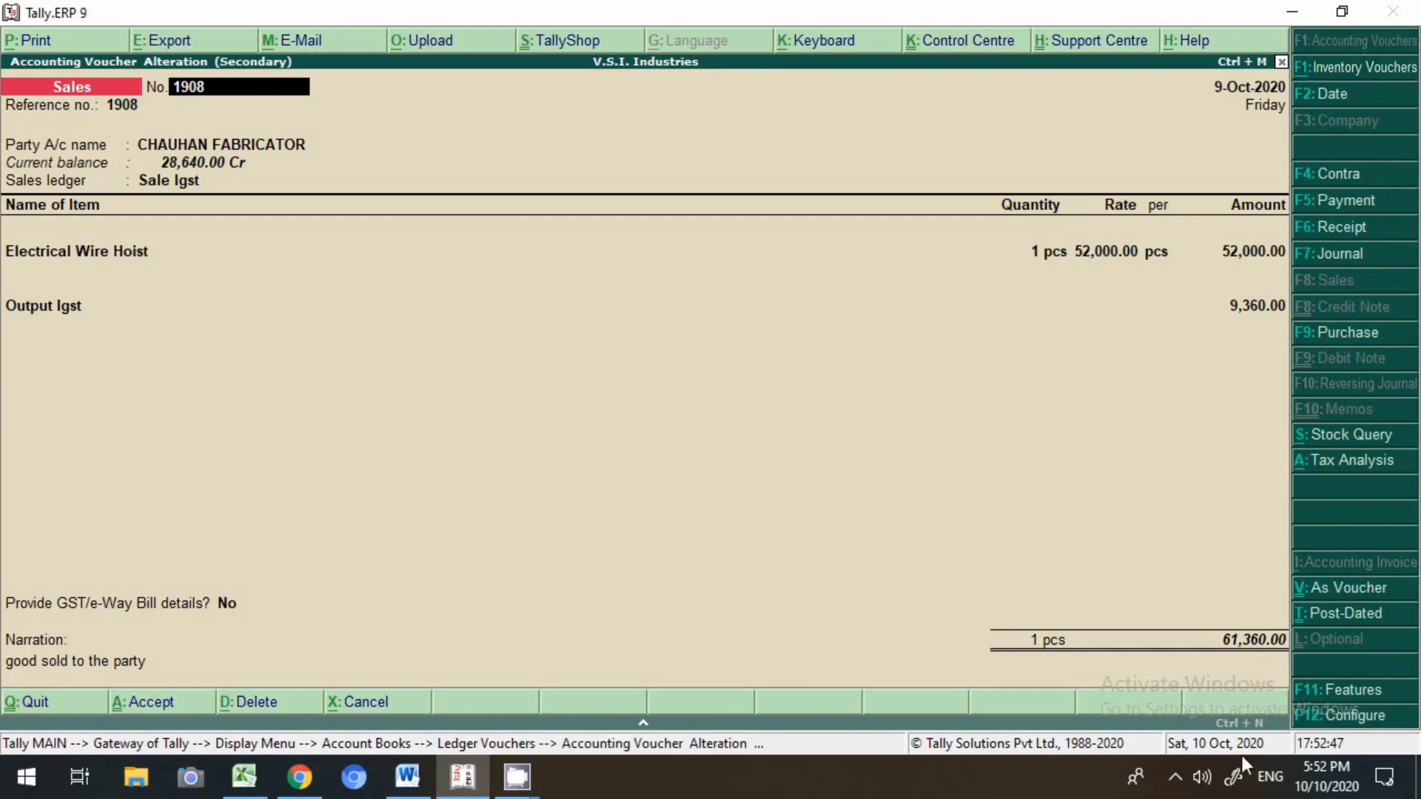
pyautogui.doubleClick(1241, 638)
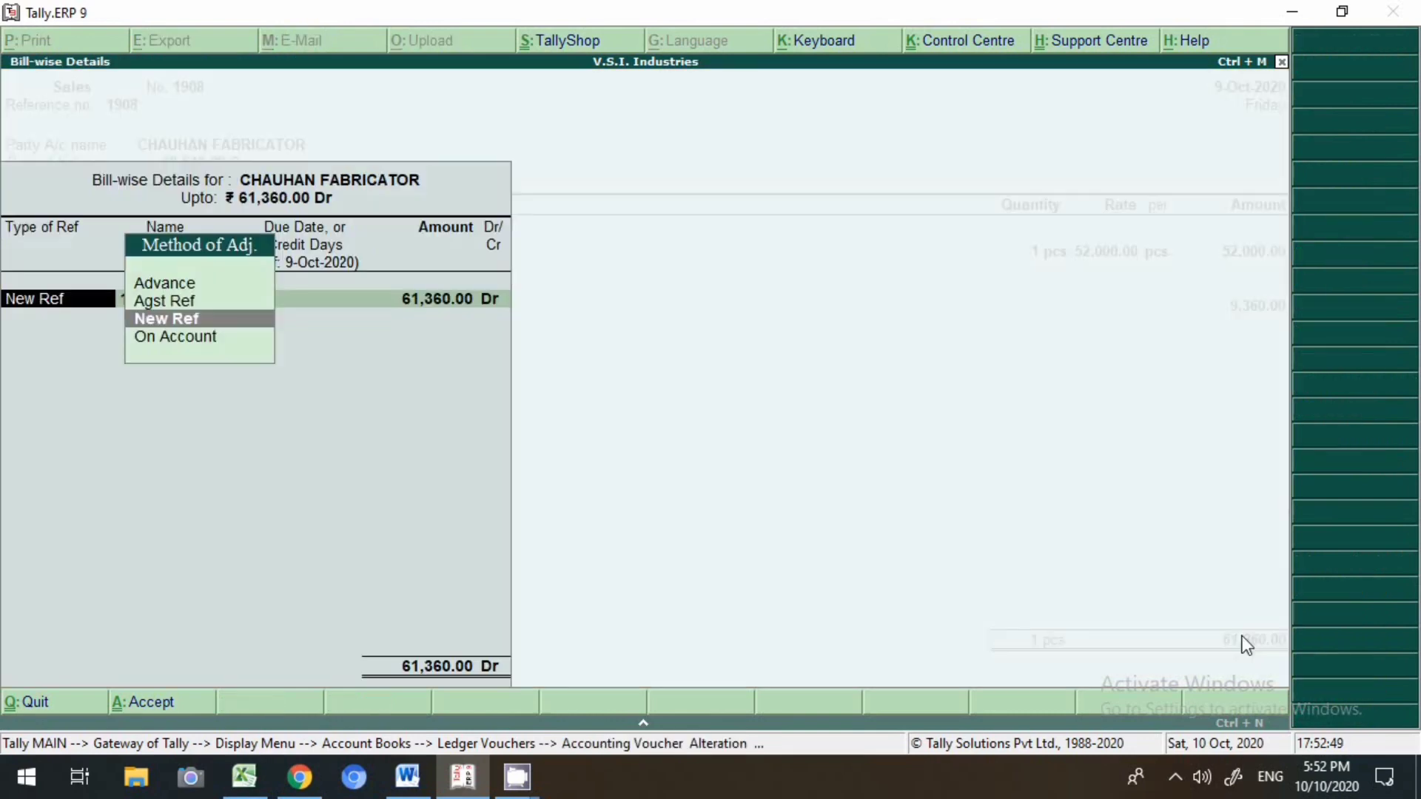
pyautogui.press('Up')
pyautogui.press('Return')
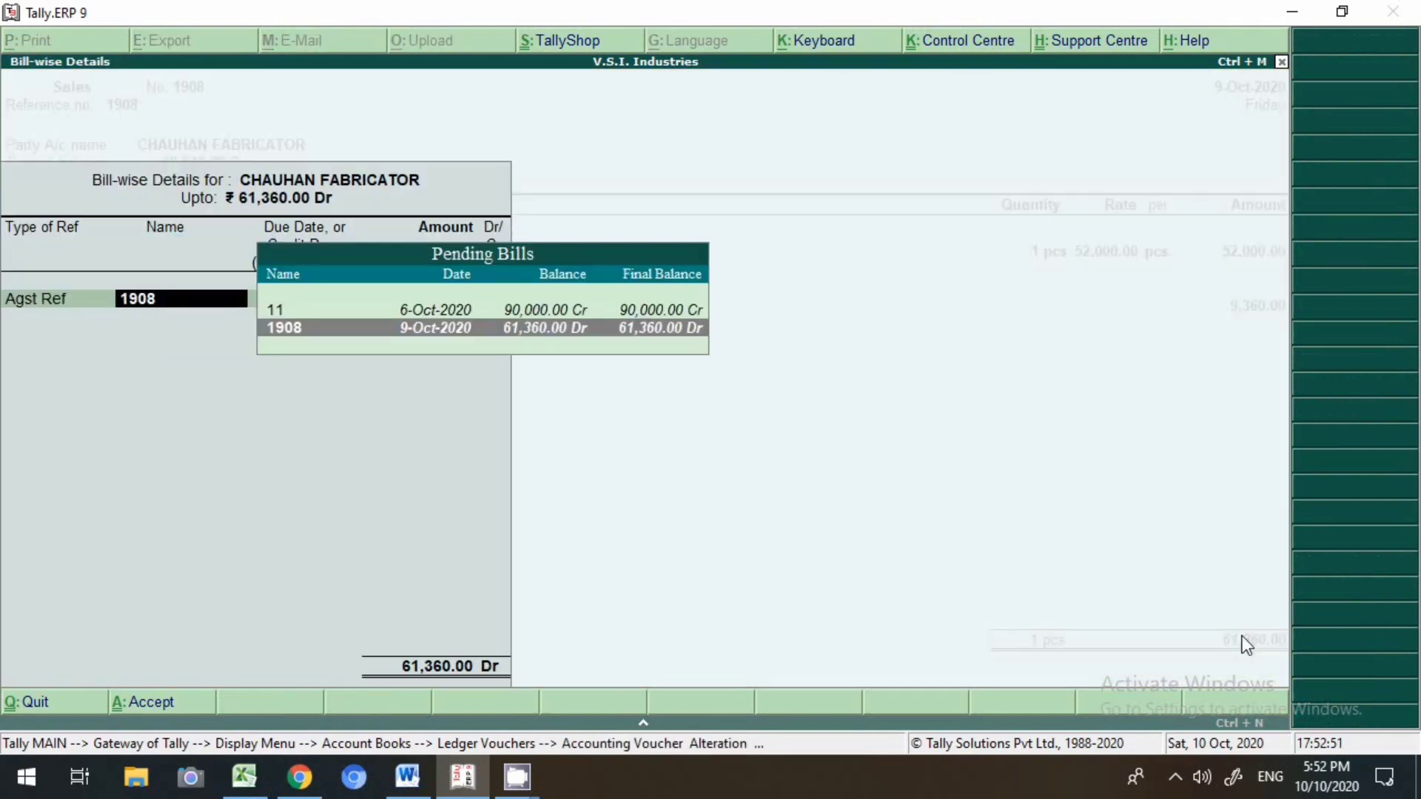
pyautogui.press('Up')
pyautogui.press('Return')
pyautogui.press('Return')
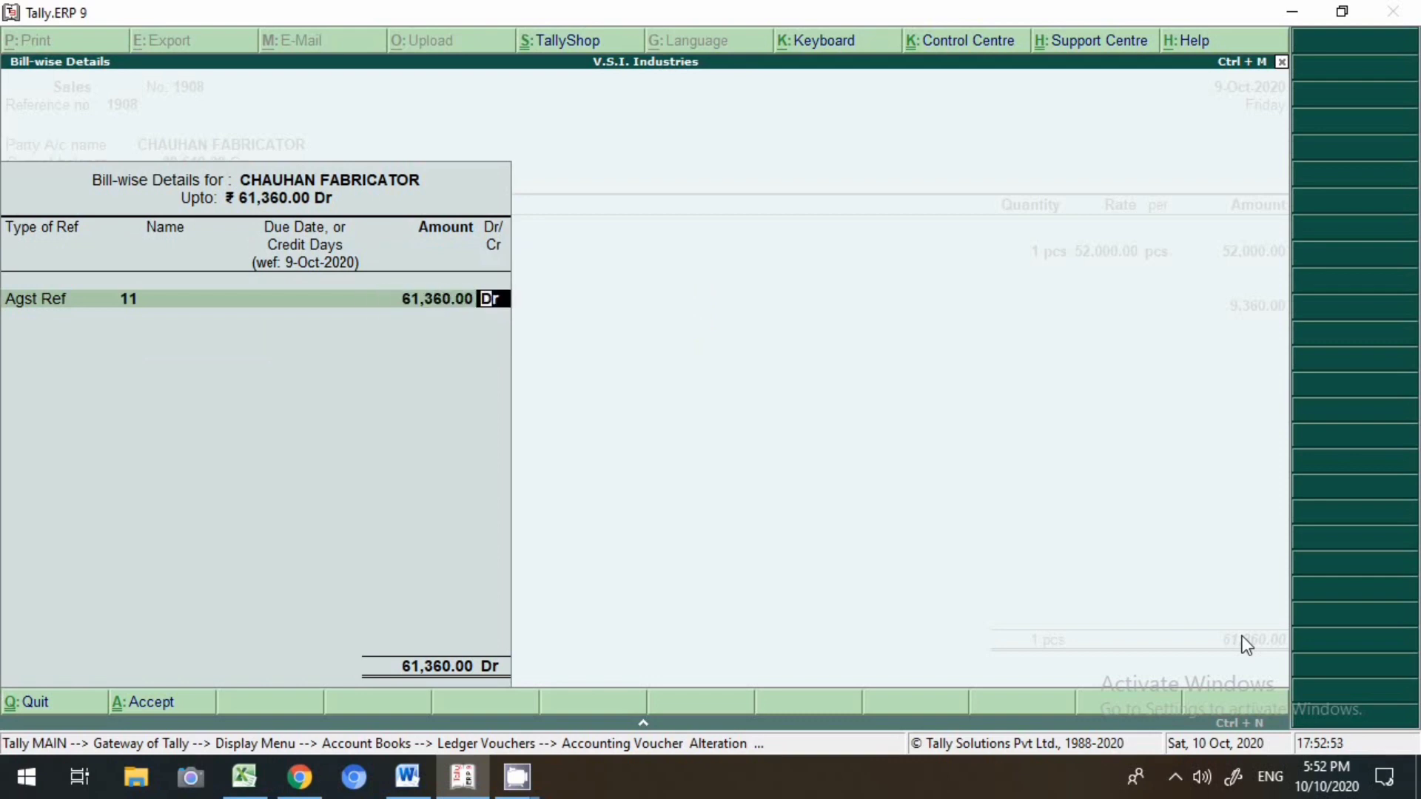
pyautogui.press('Return')
# - Save the altered sales voucher 1908 without printing it
pyautogui.press('Return')
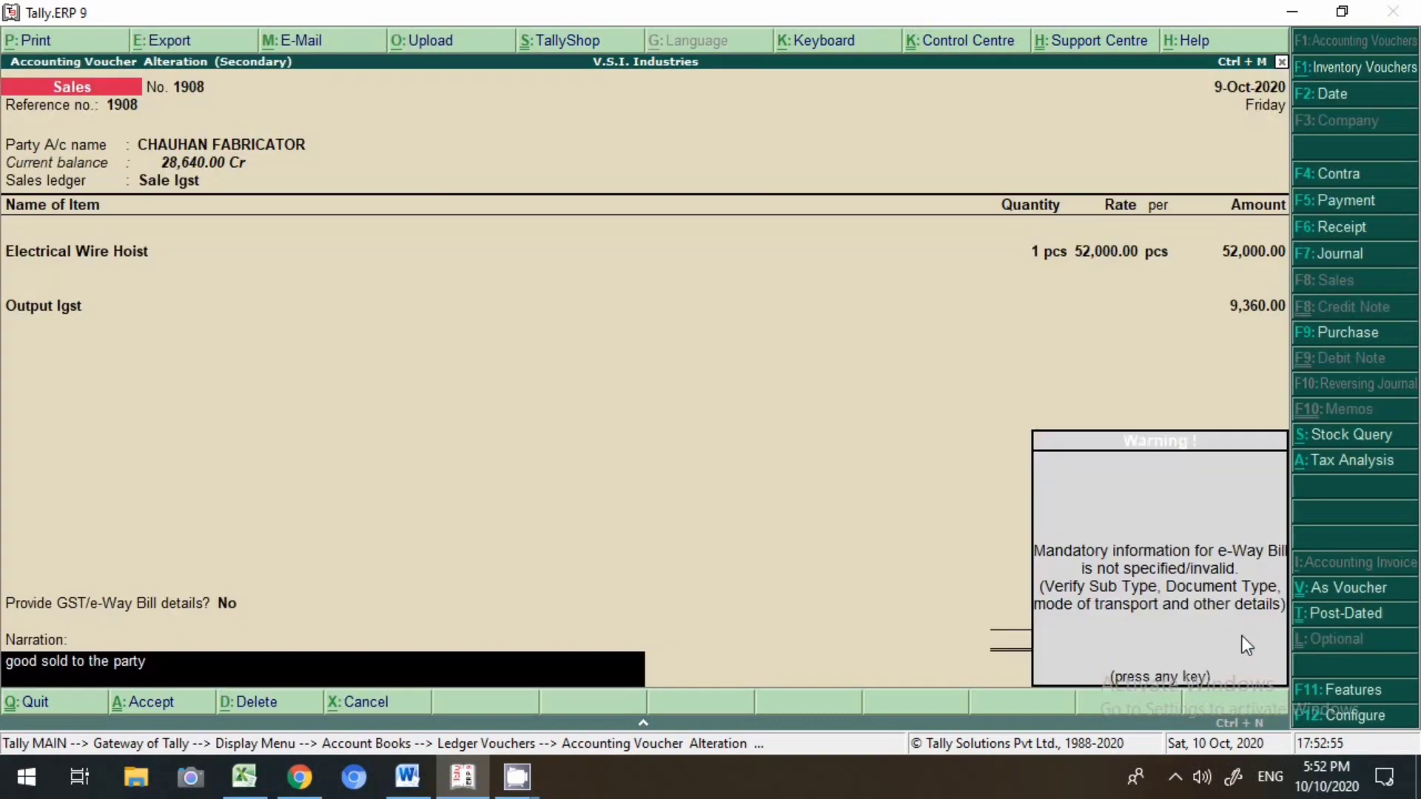
pyautogui.press('Return')
pyautogui.press('Return')
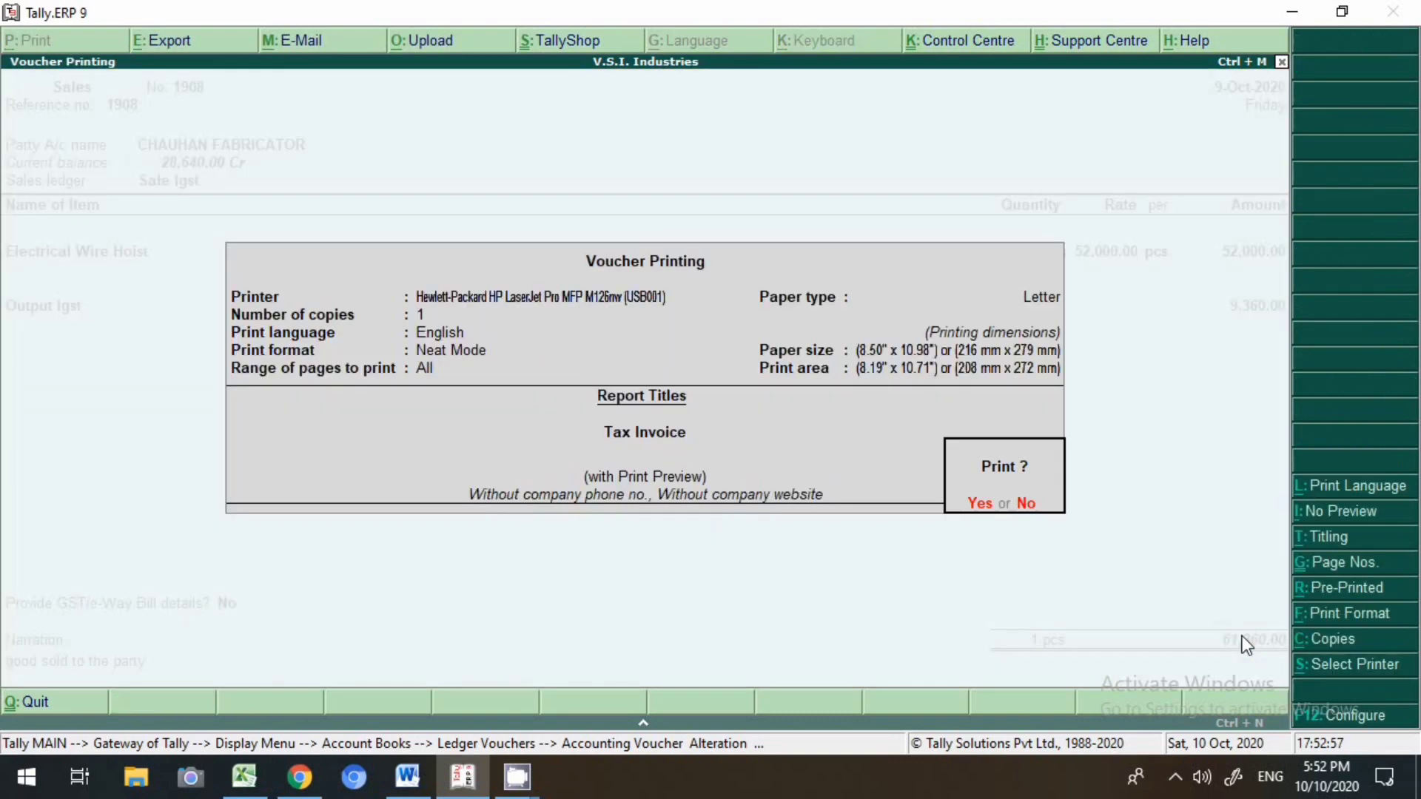
pyautogui.press('Escape')
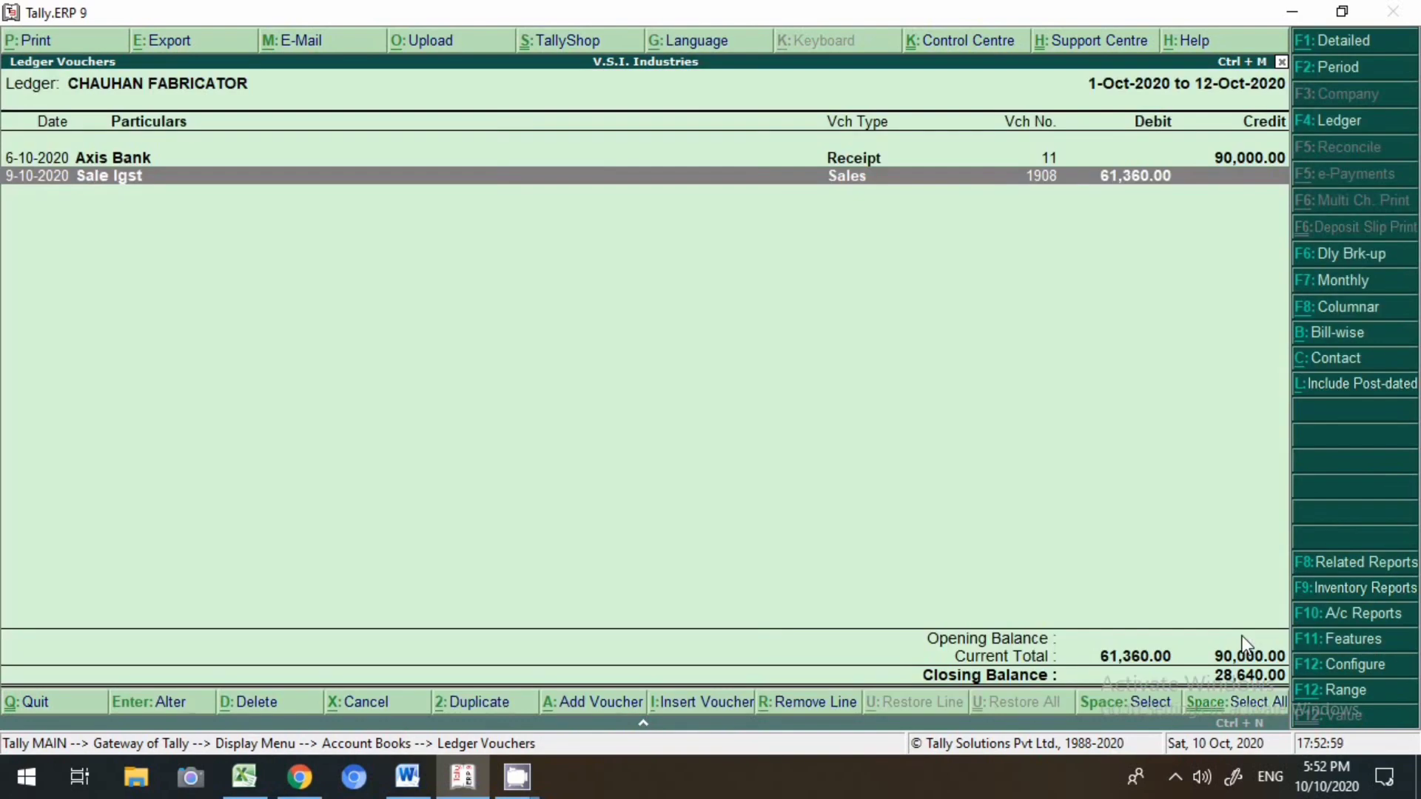
# - Check the bill-wise outstandings of CHAUHAN FABRICATOR with the details of reference 11 expanded, and return to the ledger list
pyautogui.click(1349, 342)
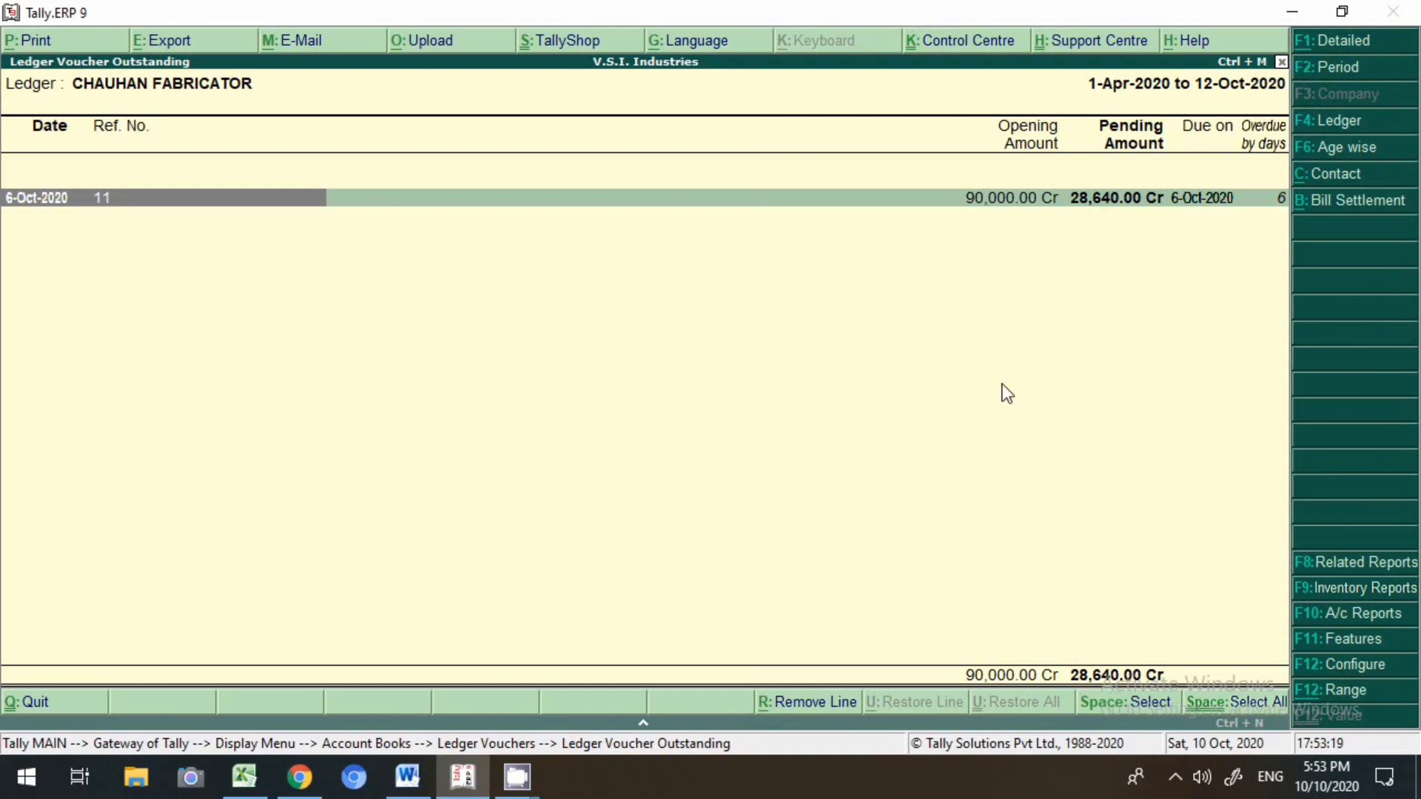
pyautogui.hotkey('shift', 'Return')
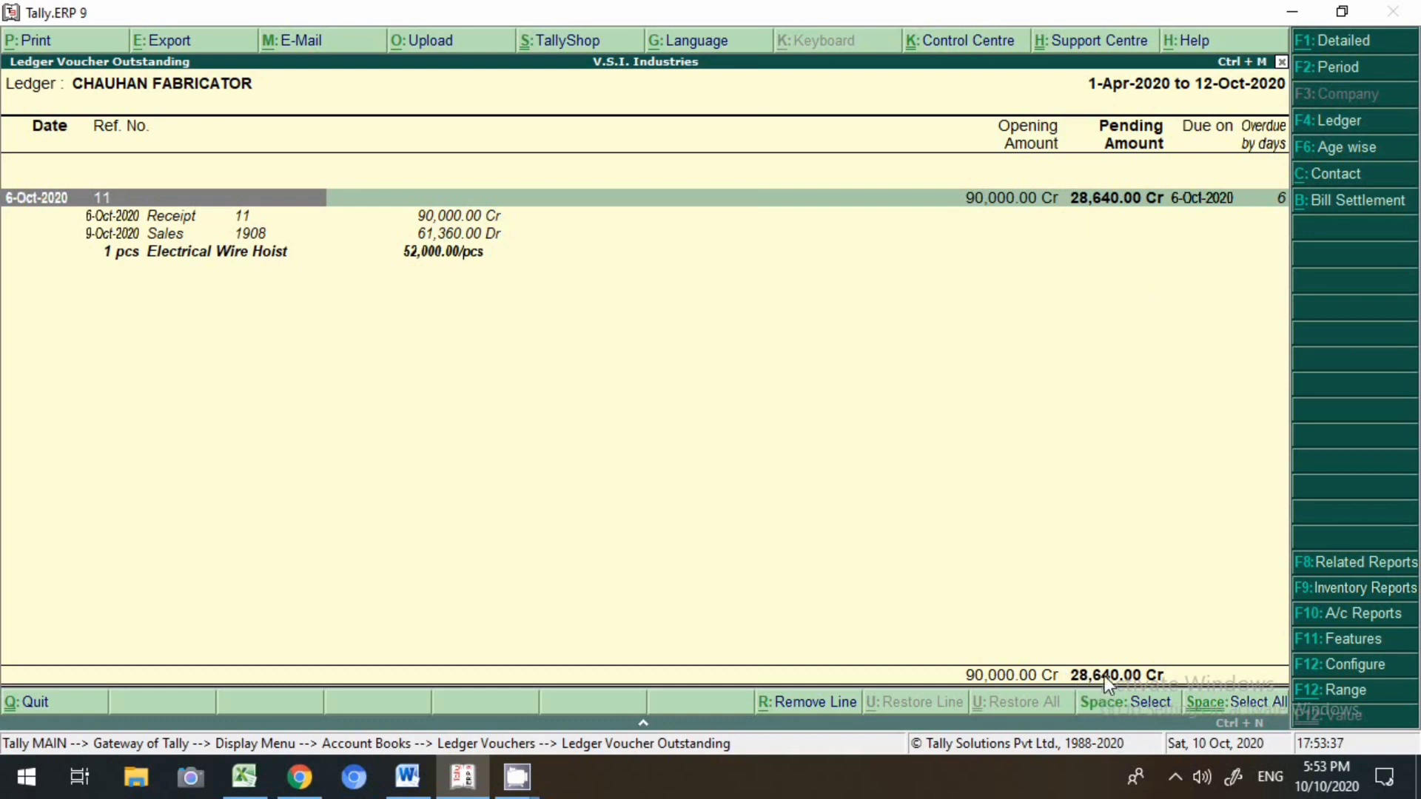
pyautogui.press('Escape')
pyautogui.press('Escape')
pyautogui.press('Escape')
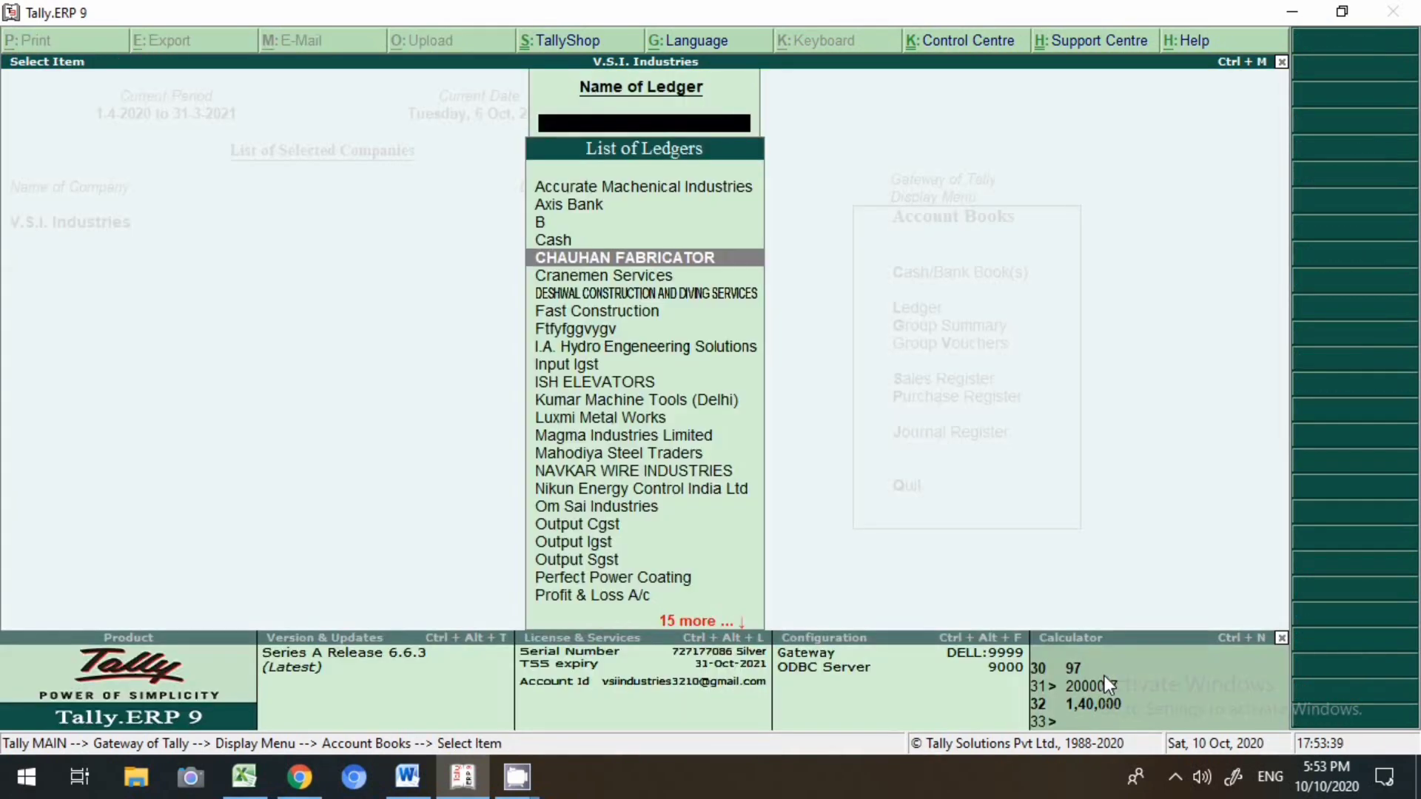
# - Look up Perfect Power Coating in the sales list in Word and open that customer's ledger in Tally
pyautogui.click(409, 787)
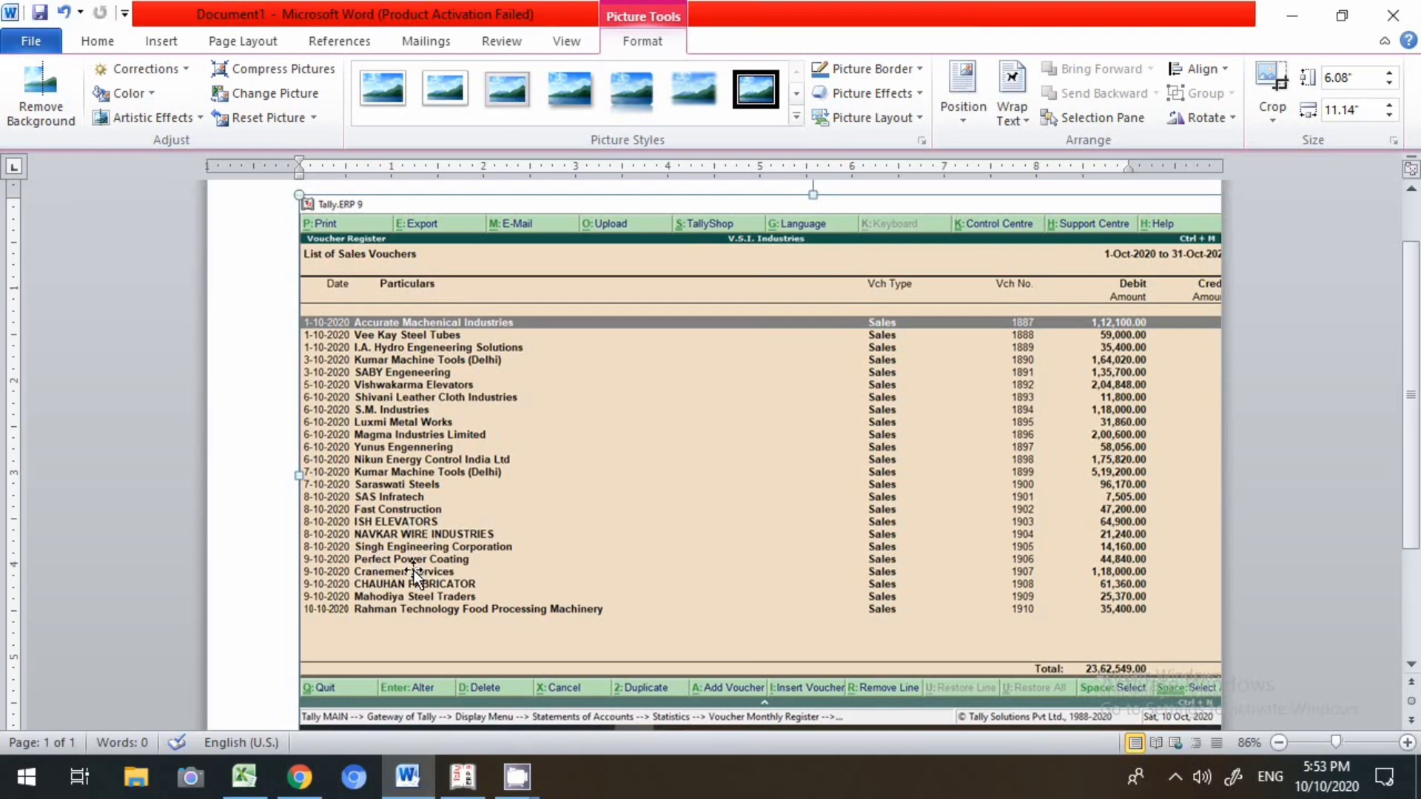
pyautogui.click(464, 787)
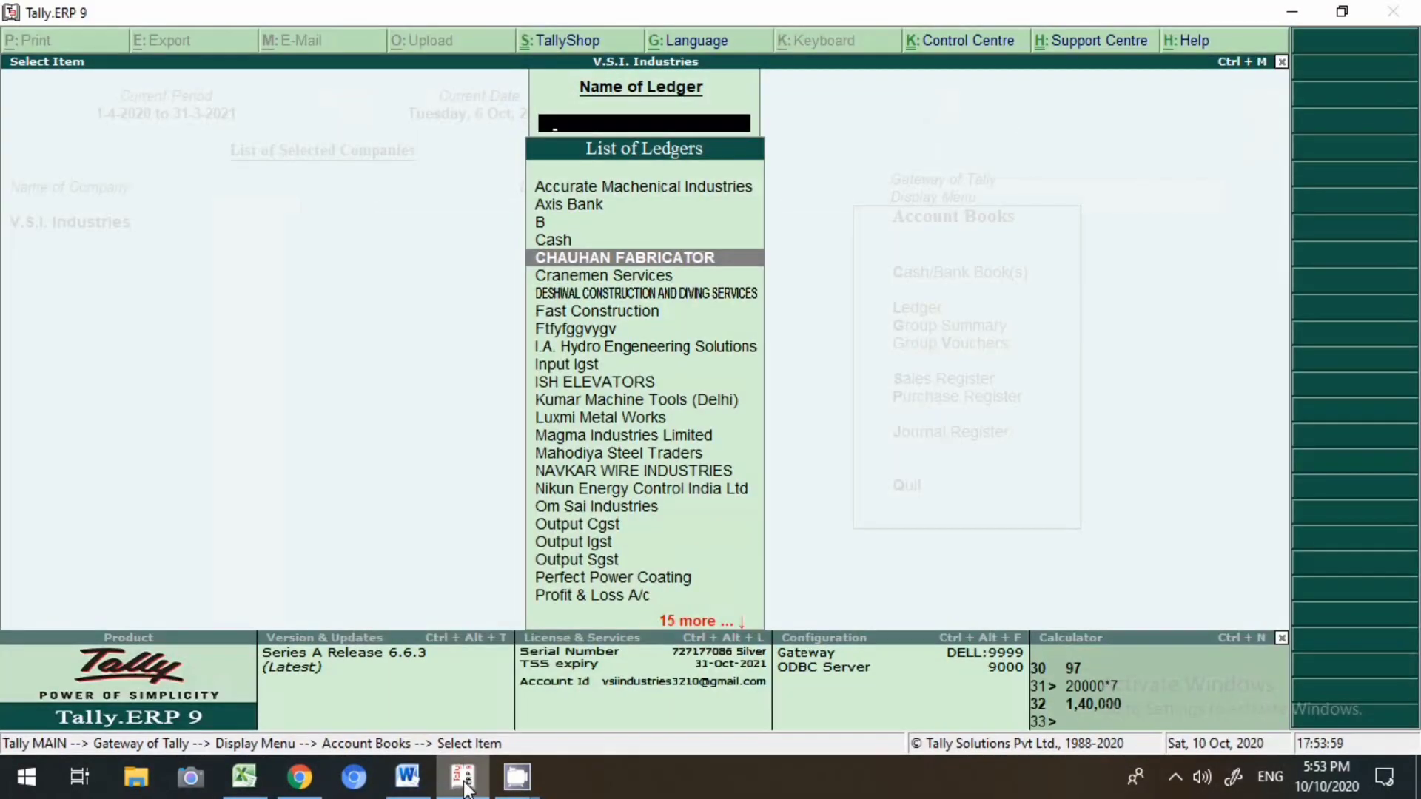
pyautogui.write('Per')
pyautogui.press('Return')
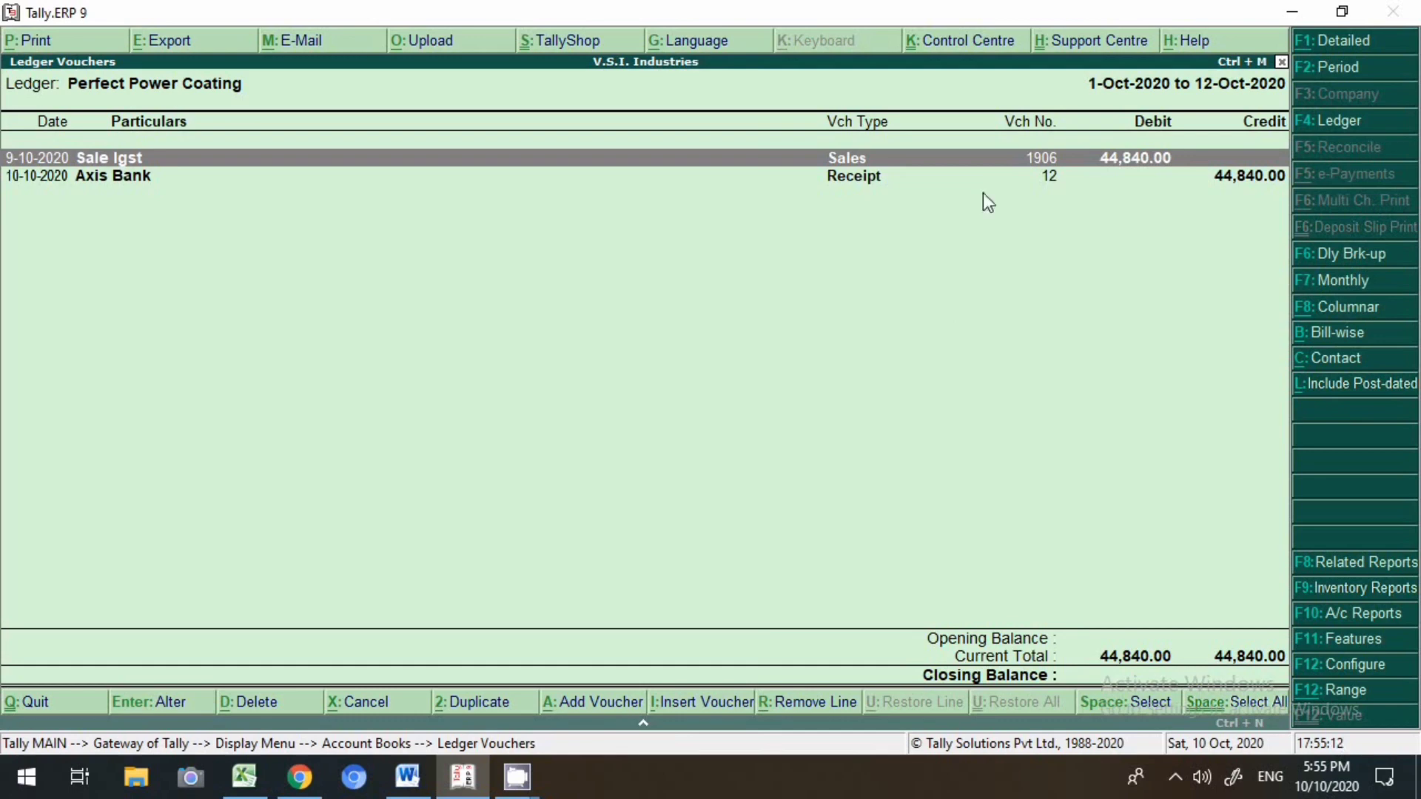
pyautogui.rightClick(1176, 778)
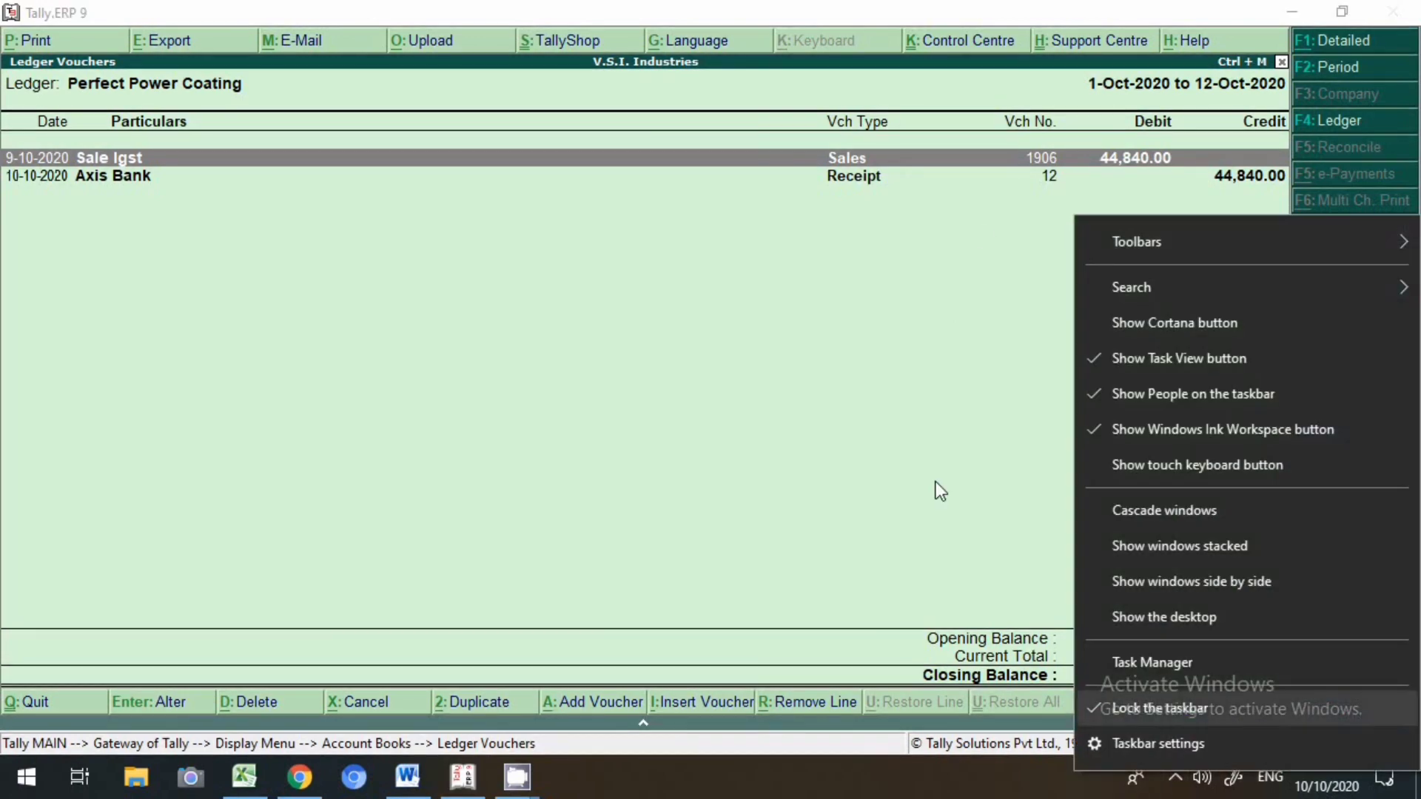
pyautogui.click(1178, 776)
pyautogui.click(1178, 774)
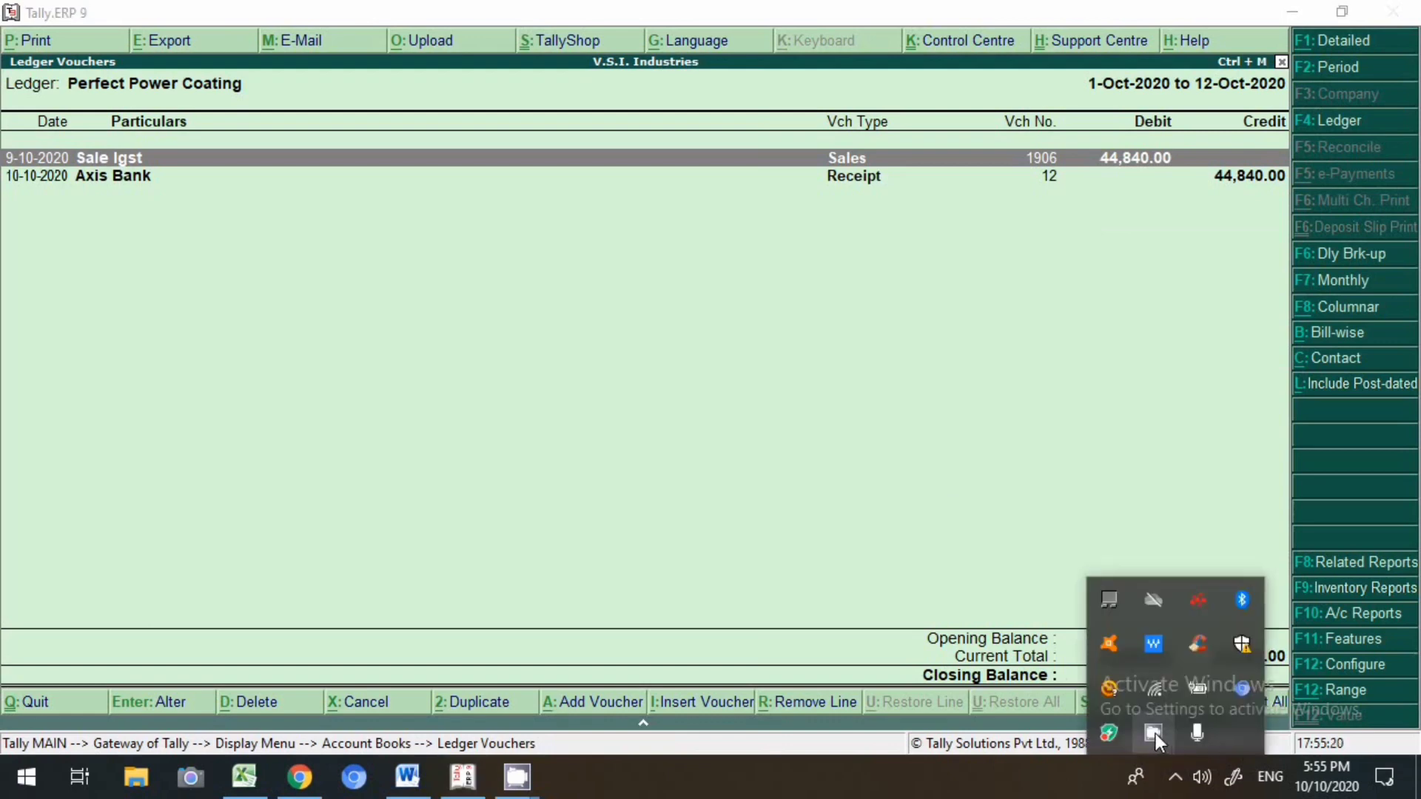
pyautogui.rightClick(1154, 734)
pyautogui.click(1213, 685)
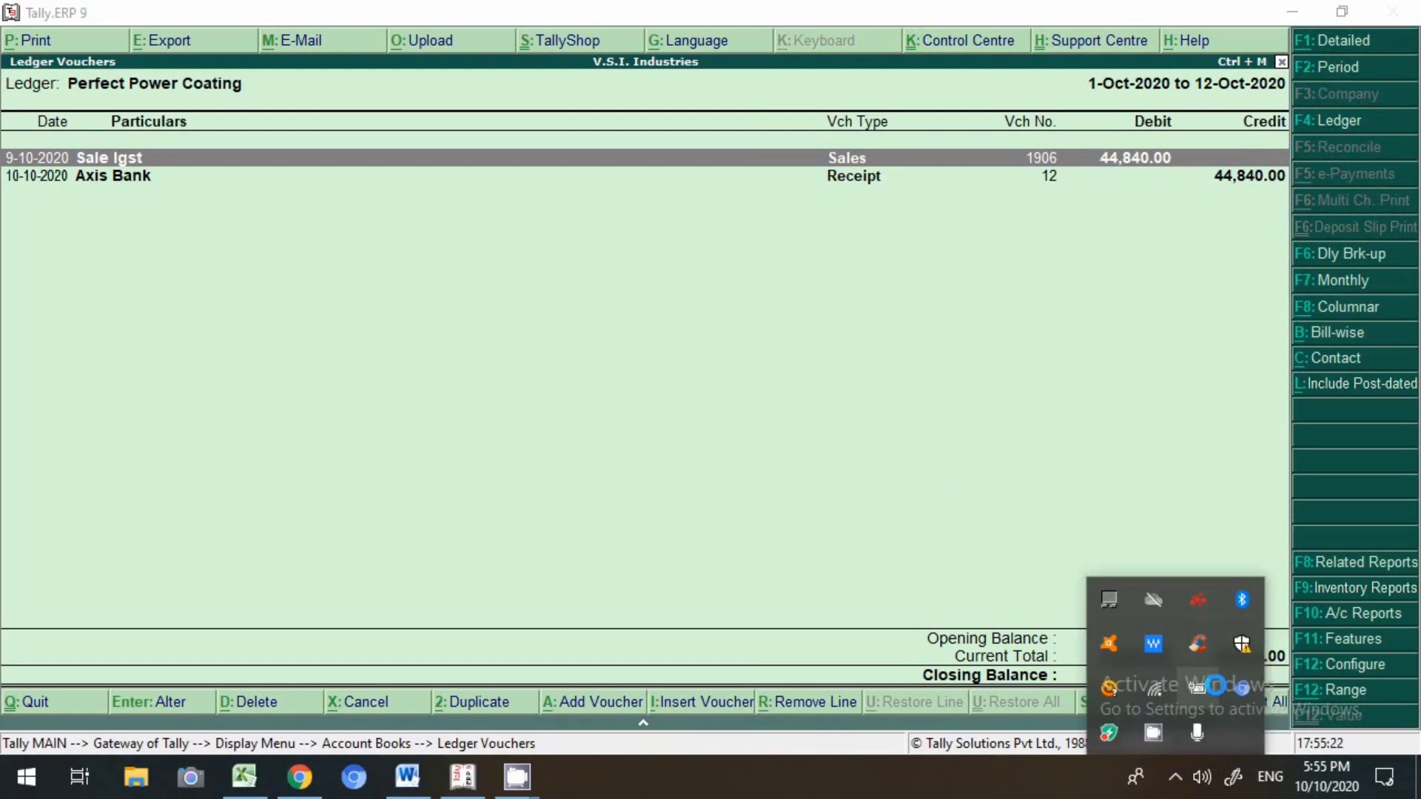
pyautogui.rightClick(1151, 734)
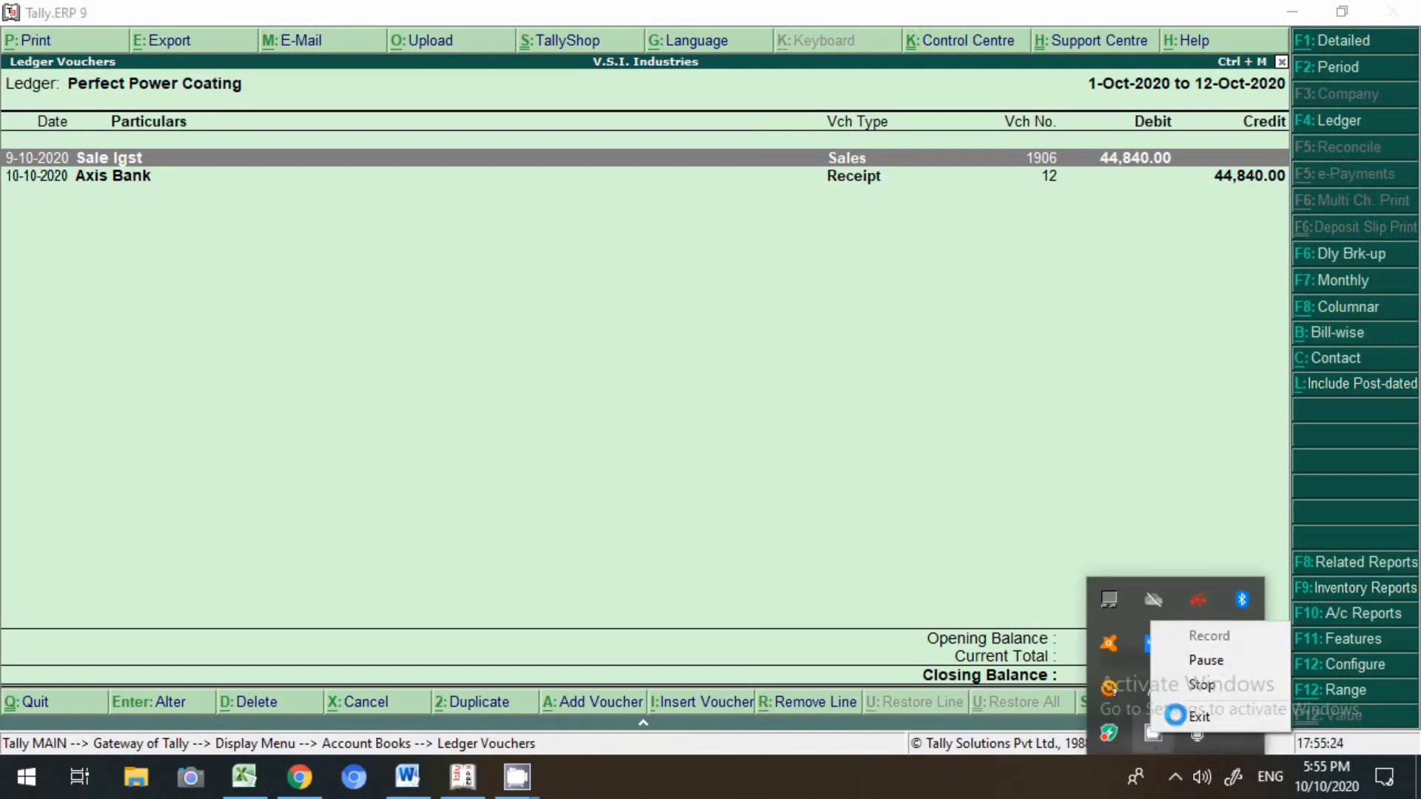
pyautogui.click(1197, 687)
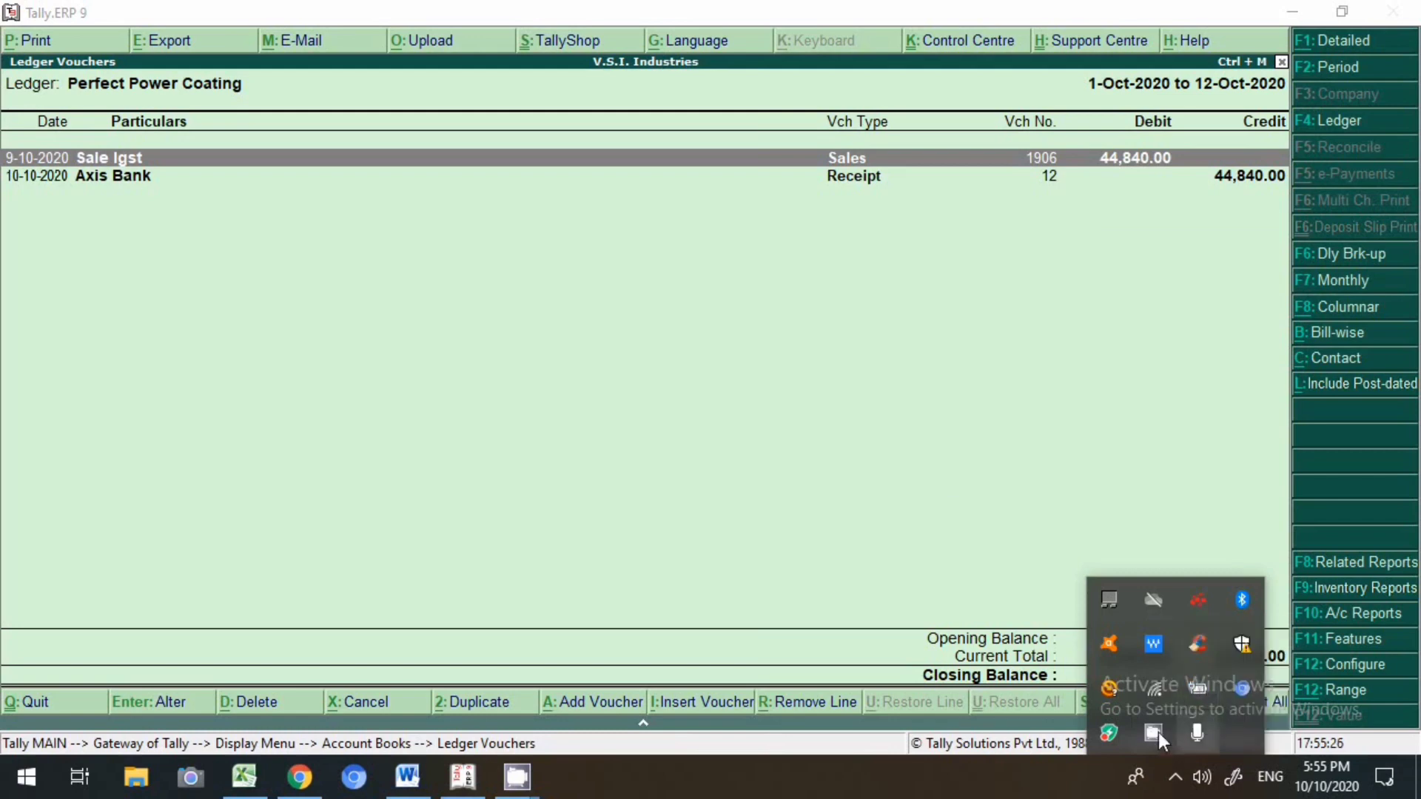
pyautogui.rightClick(1157, 731)
pyautogui.click(1201, 685)
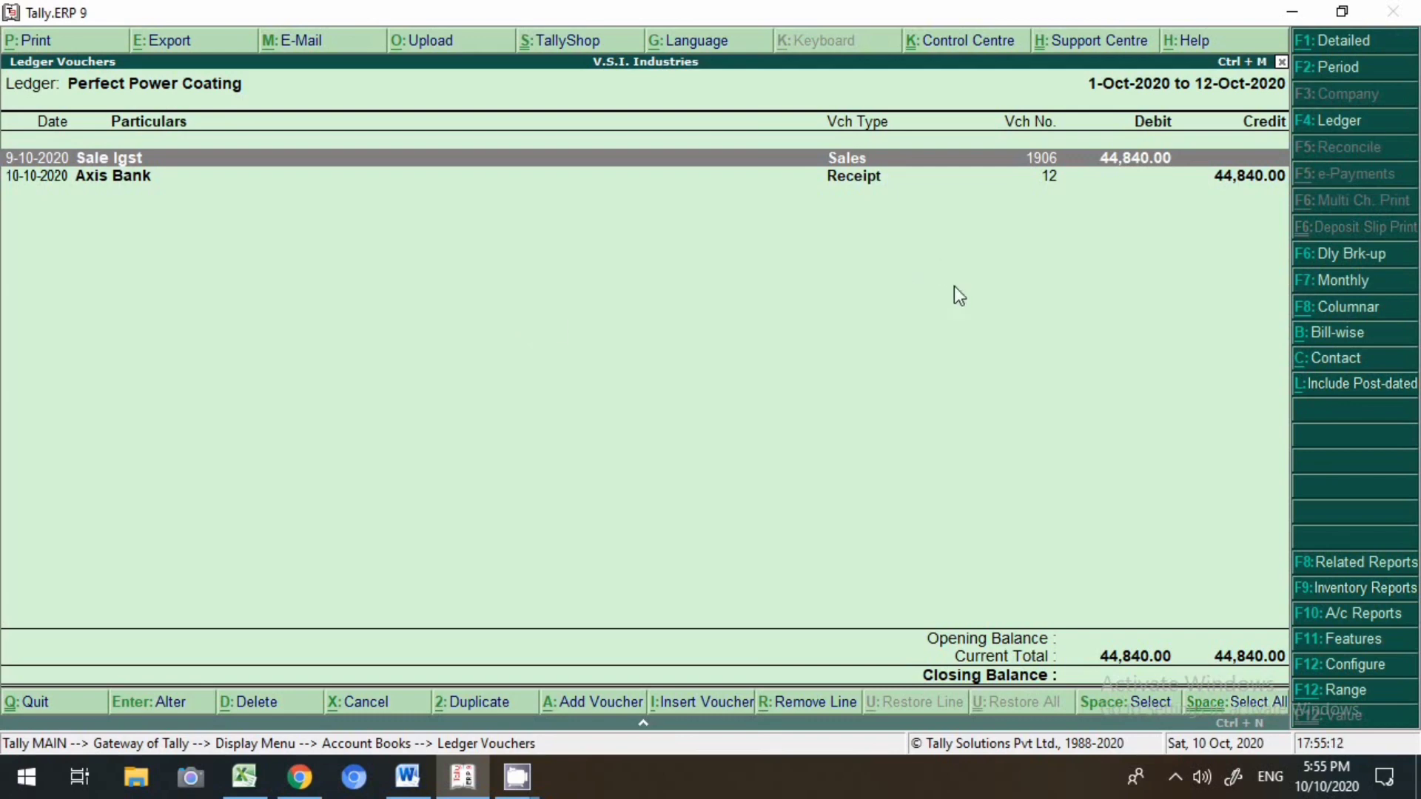
pyautogui.rightClick(1173, 774)
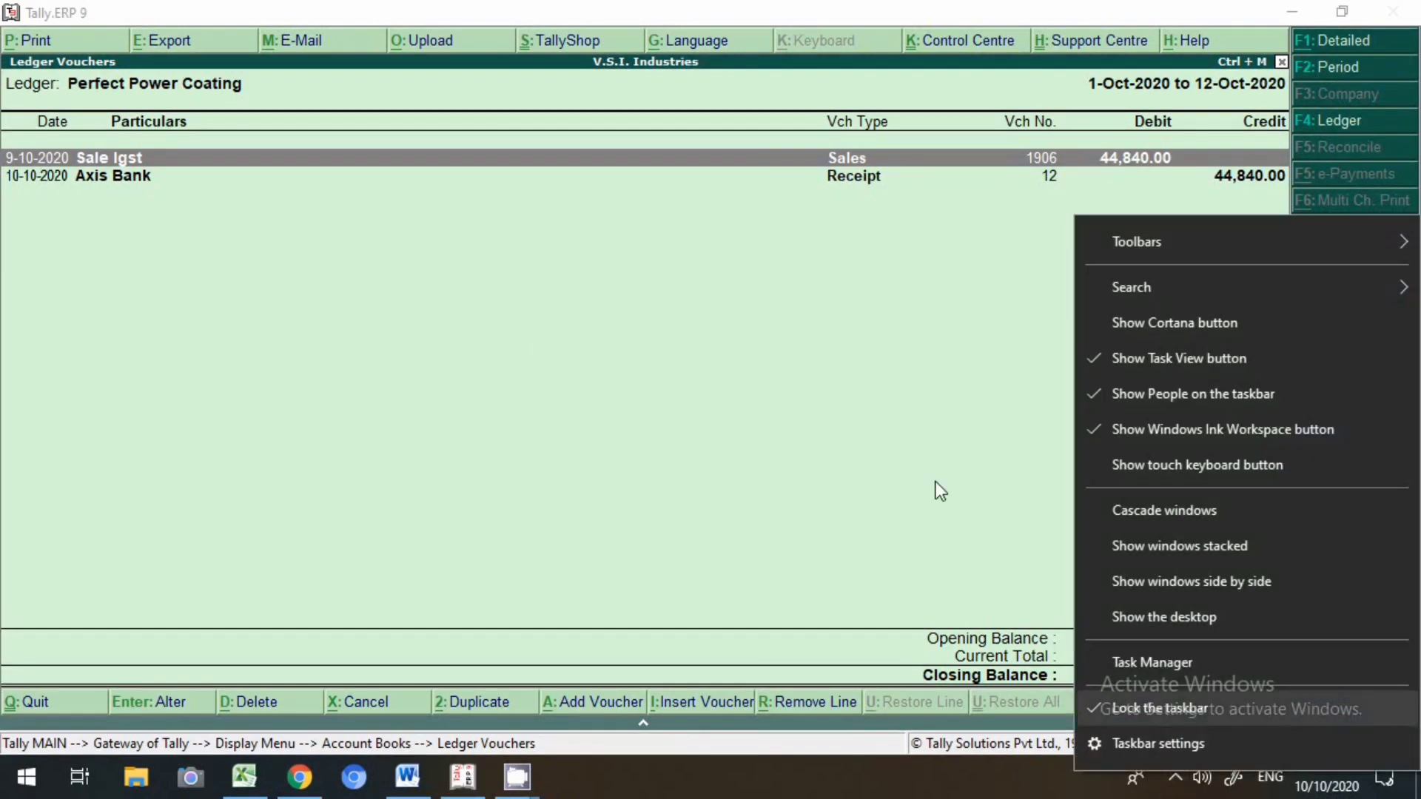
pyautogui.click(1178, 774)
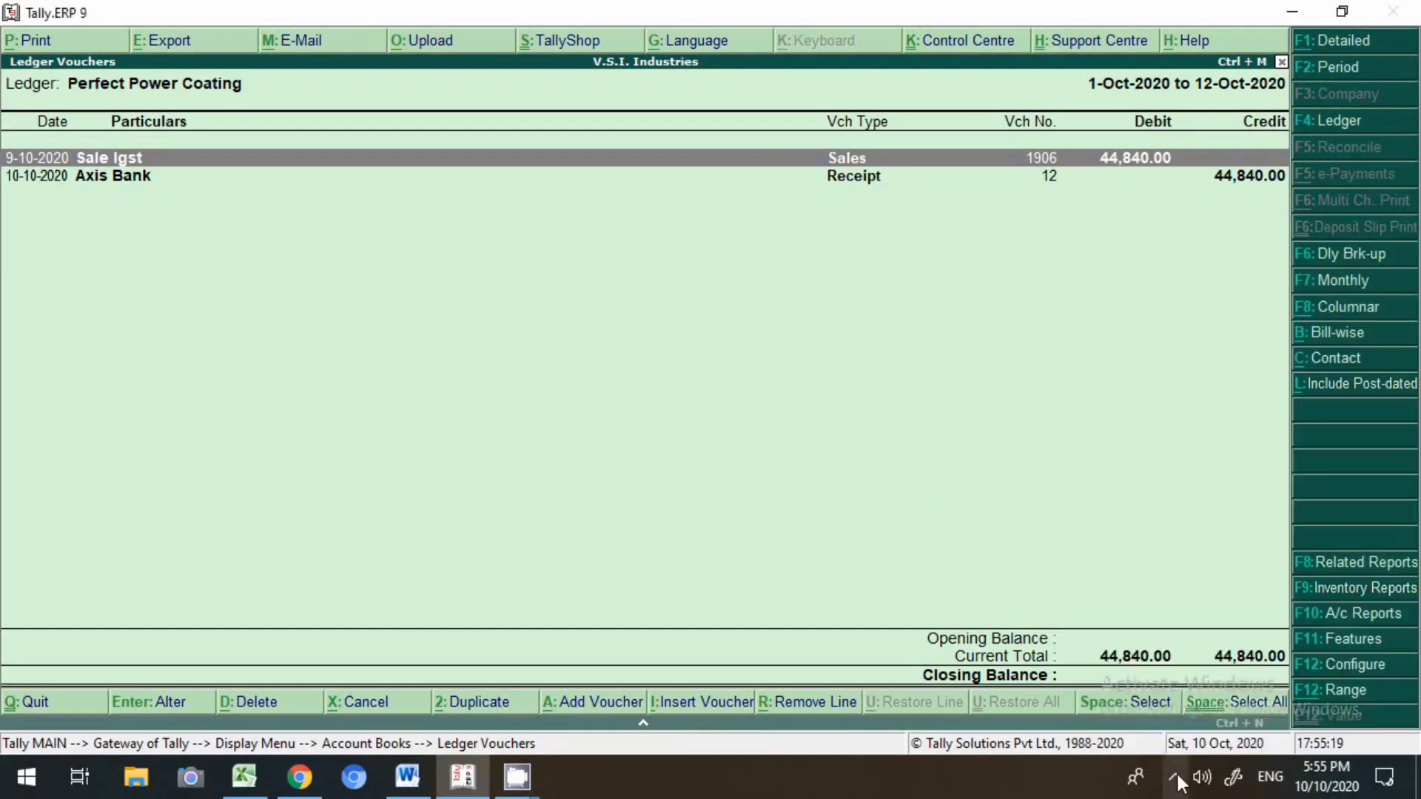
pyautogui.click(1178, 775)
pyautogui.rightClick(1155, 734)
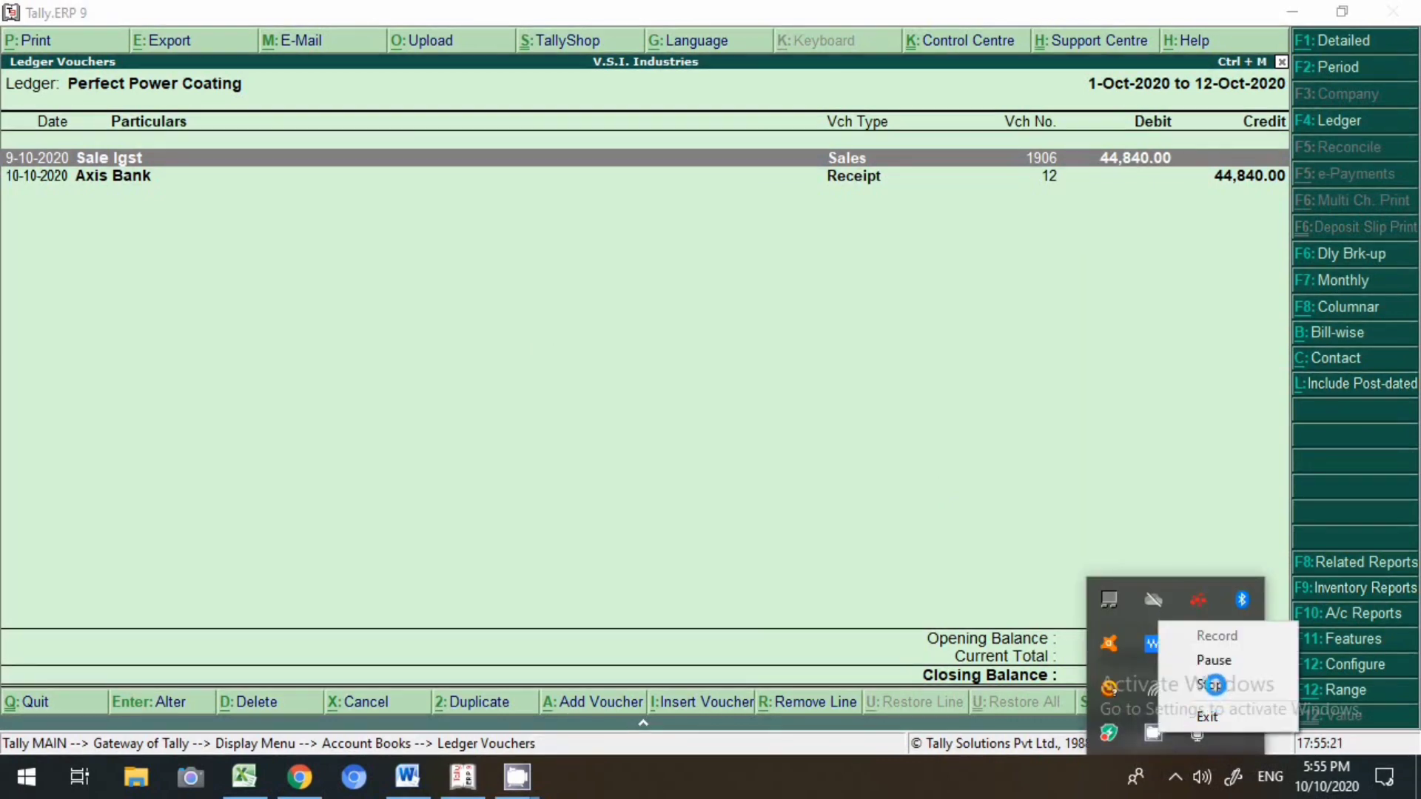
pyautogui.click(1214, 685)
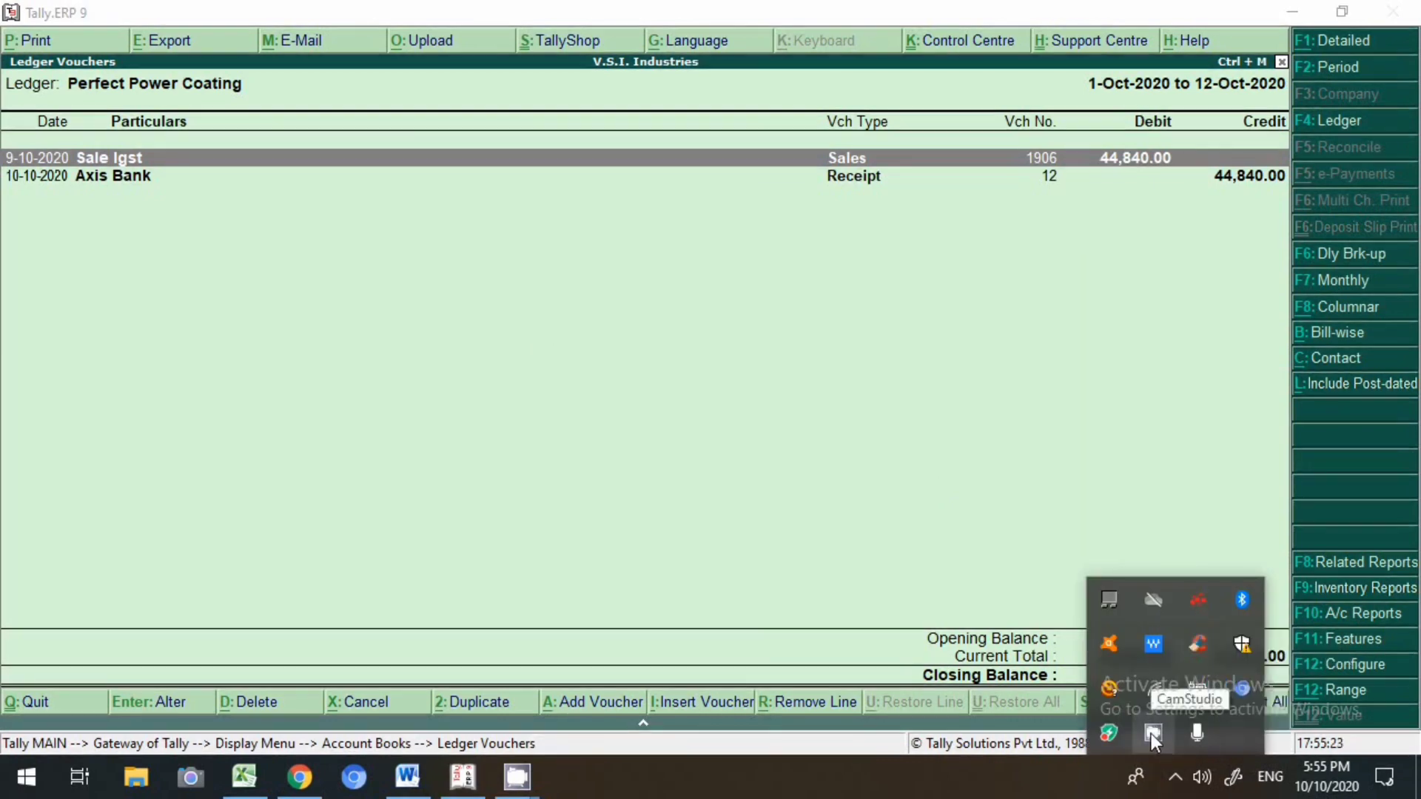
pyautogui.rightClick(1151, 734)
pyautogui.click(1197, 689)
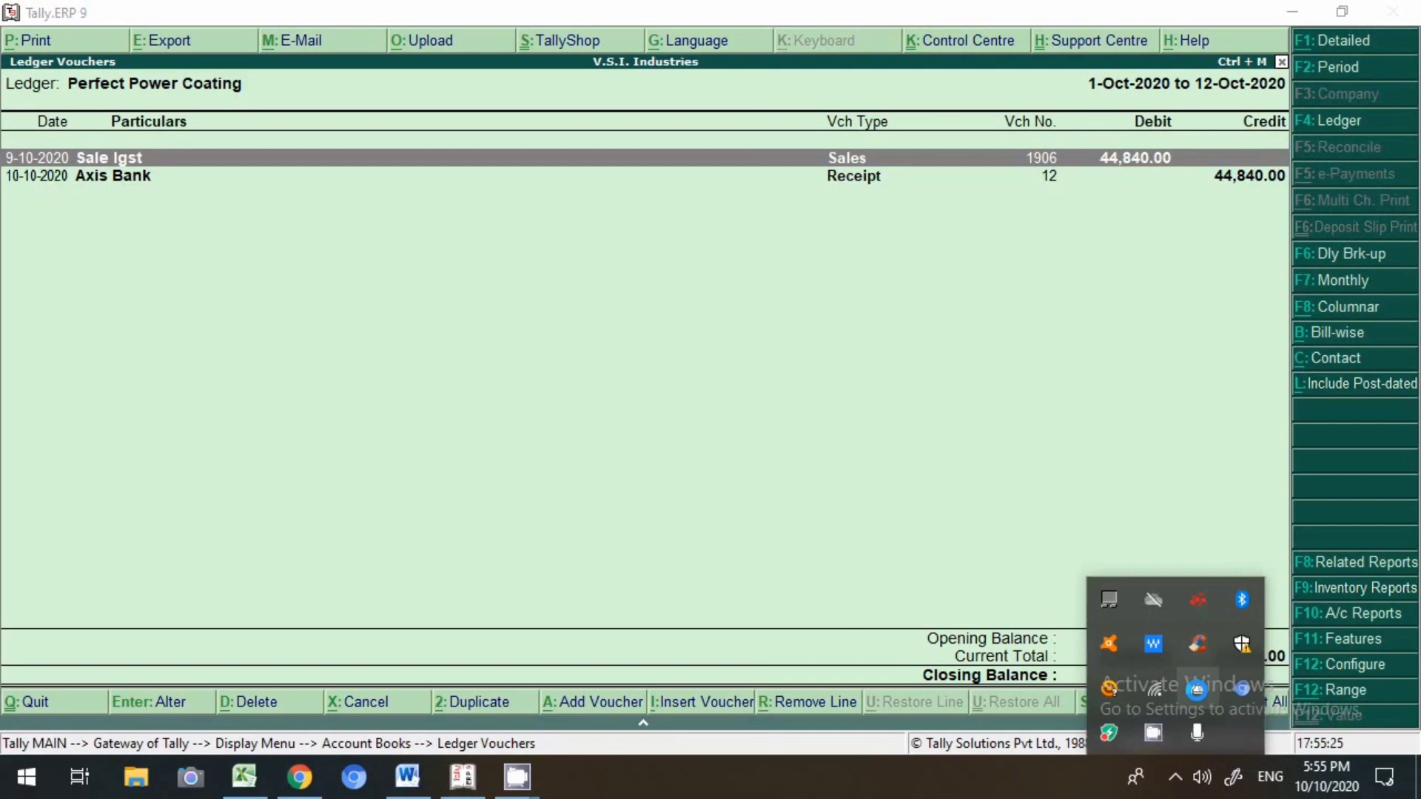